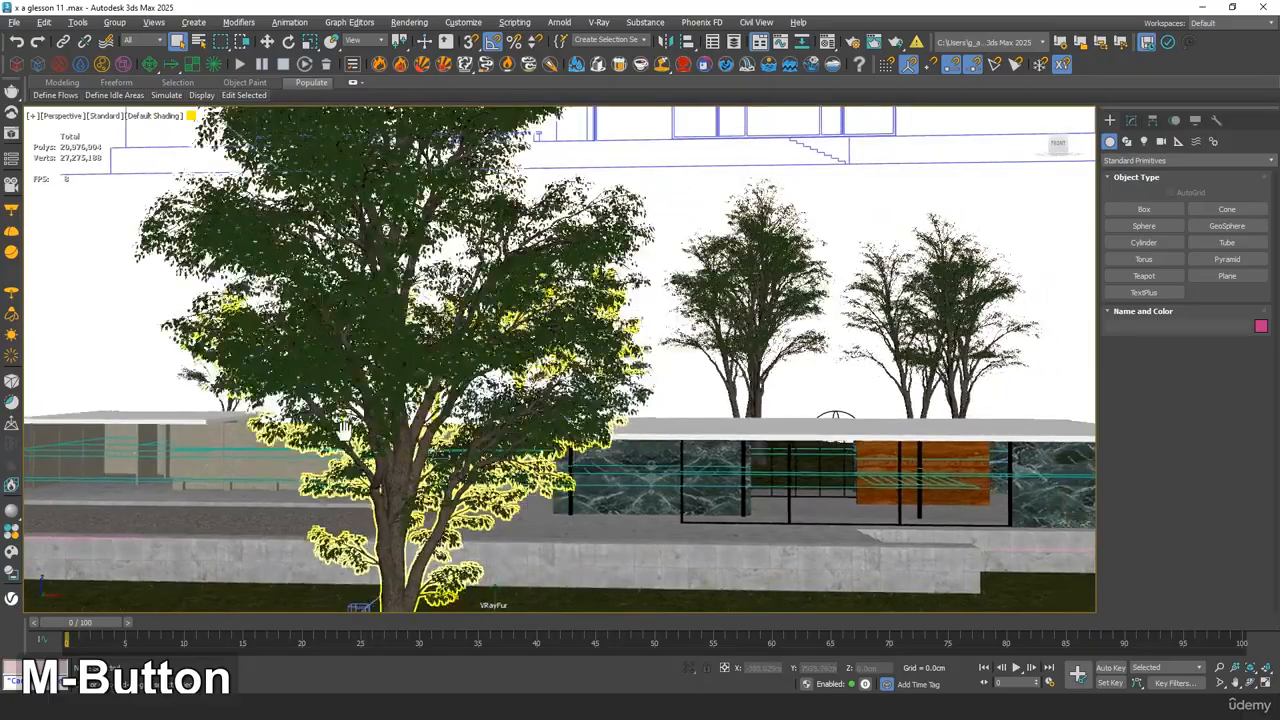
# Reposition VRayCam001 with a dolly to frame the walled gravel court through the glazing, and display edged faces
pyautogui.click(678, 380)
pyautogui.keyDown('alt'); pyautogui.moveTo(678, 380); pyautogui.dragTo(653, 305, button='middle'); pyautogui.keyUp('alt')
pyautogui.press('c')
pyautogui.doubleClick(609, 259)
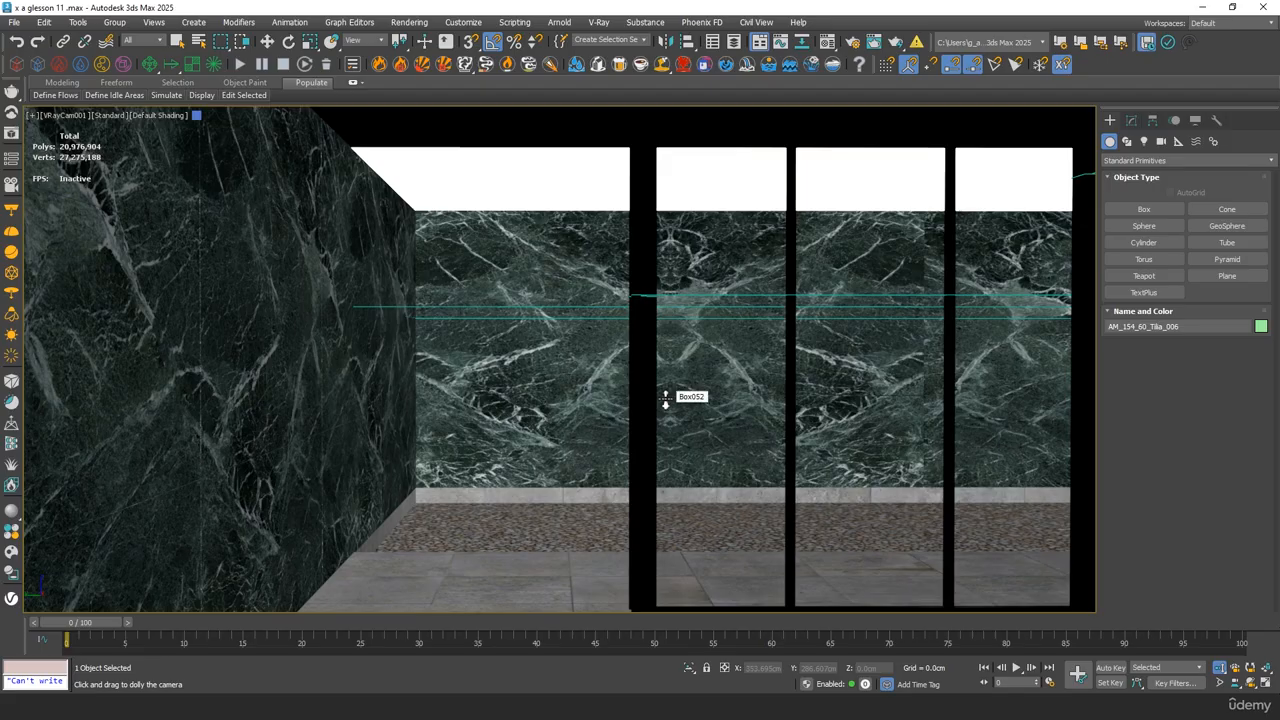
pyautogui.moveTo(665, 398); pyautogui.dragTo(670, 407)
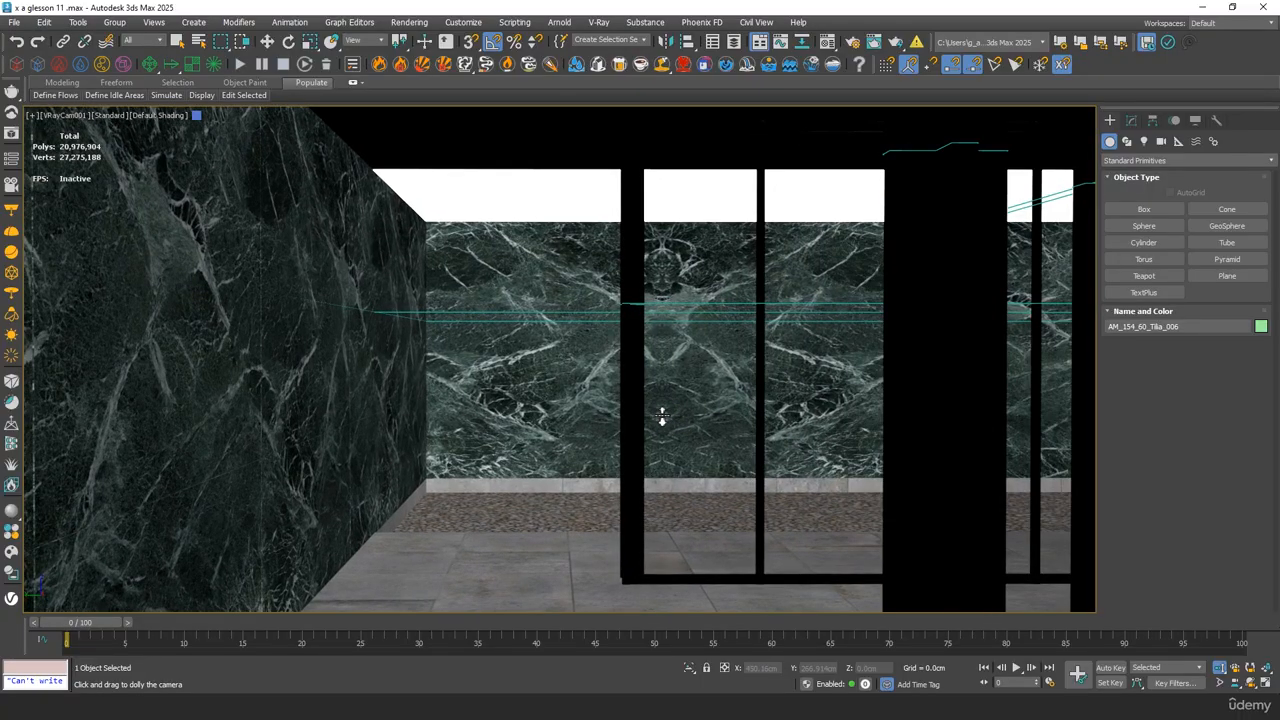
pyautogui.middleClick(674, 357)
pyautogui.press('F4')
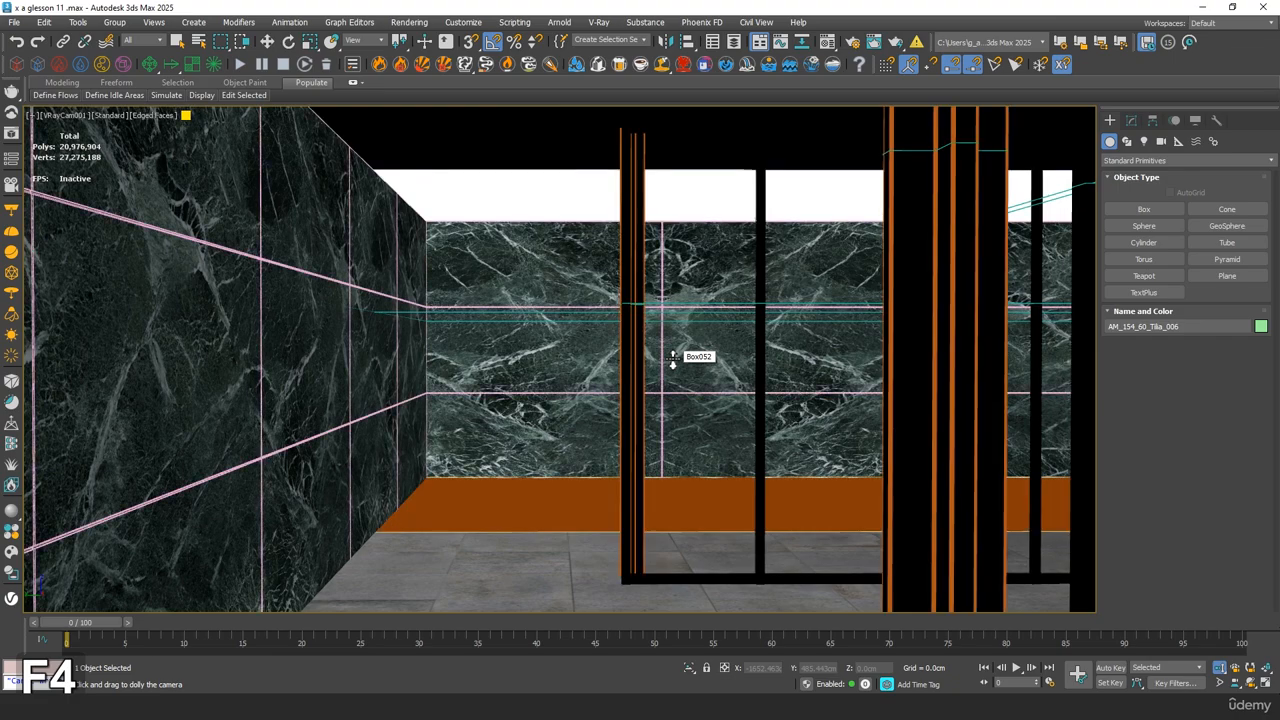
# Move the Tilia tree across the lawn beyond the pavilion's walled end, to about X 5095 cm, Y -999 cm, and check it through VRayCam001
pyautogui.press('p')
pyautogui.press('z')
pyautogui.keyDown('alt'); pyautogui.moveTo(592, 373); pyautogui.dragTo(420, 446, button='middle'); pyautogui.keyUp('alt')
pyautogui.scroll(-4, 572, 449)
pyautogui.press('w')
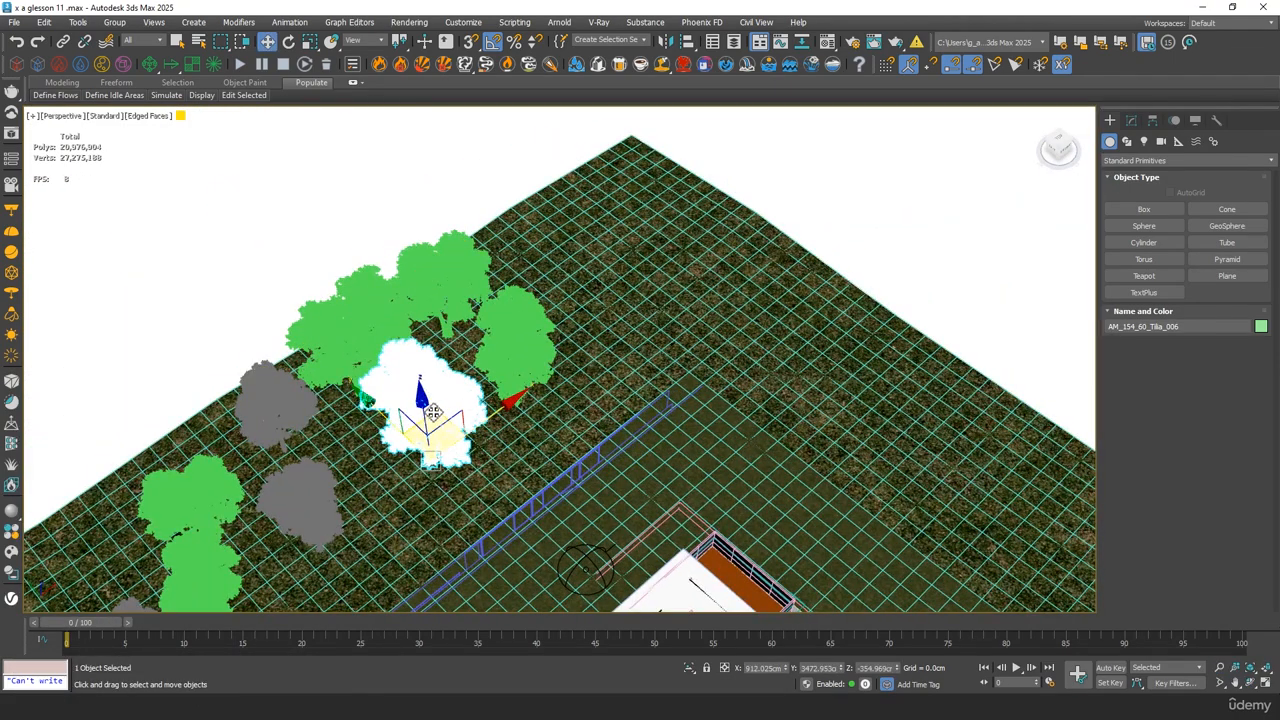
pyautogui.moveTo(406, 422); pyautogui.dragTo(955, 440)
pyautogui.press('c')
pyautogui.doubleClick(617, 258)
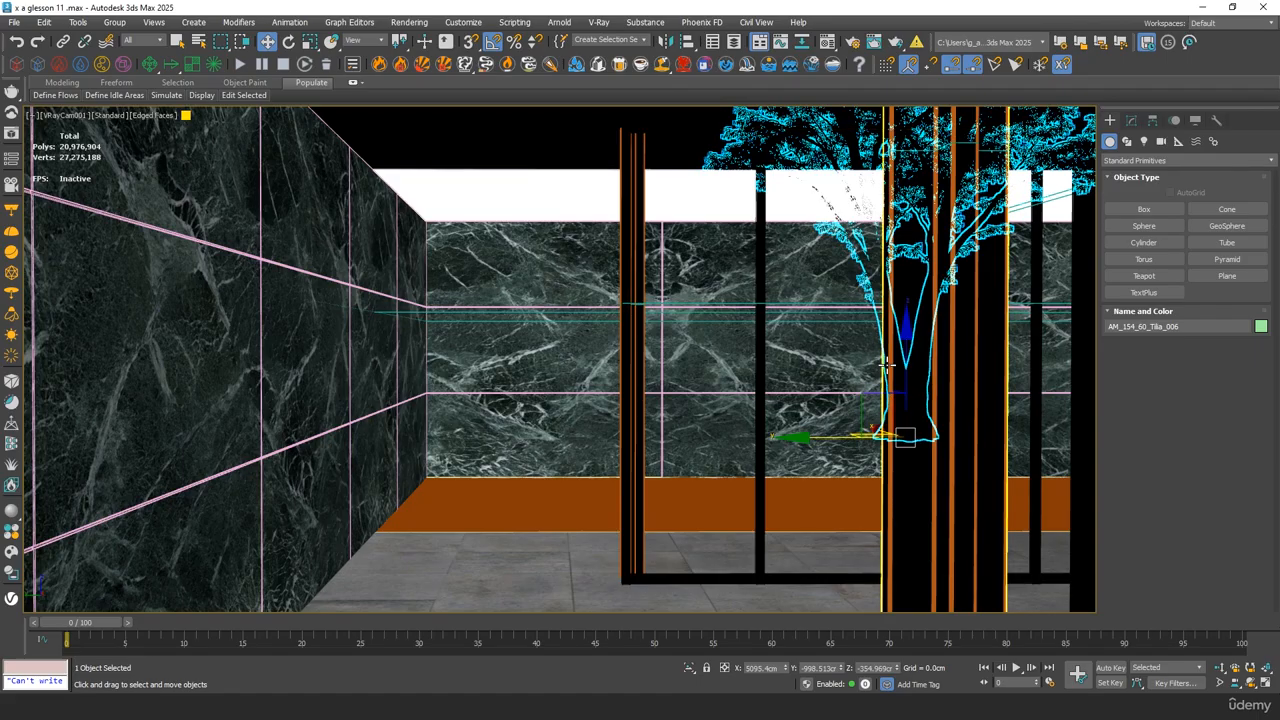
# Scale the tree down slightly and shift it along Y to about -462 cm, behind the glazed opening
pyautogui.press('r')
pyautogui.moveTo(901, 392); pyautogui.dragTo(903, 416)
pyautogui.press('w')
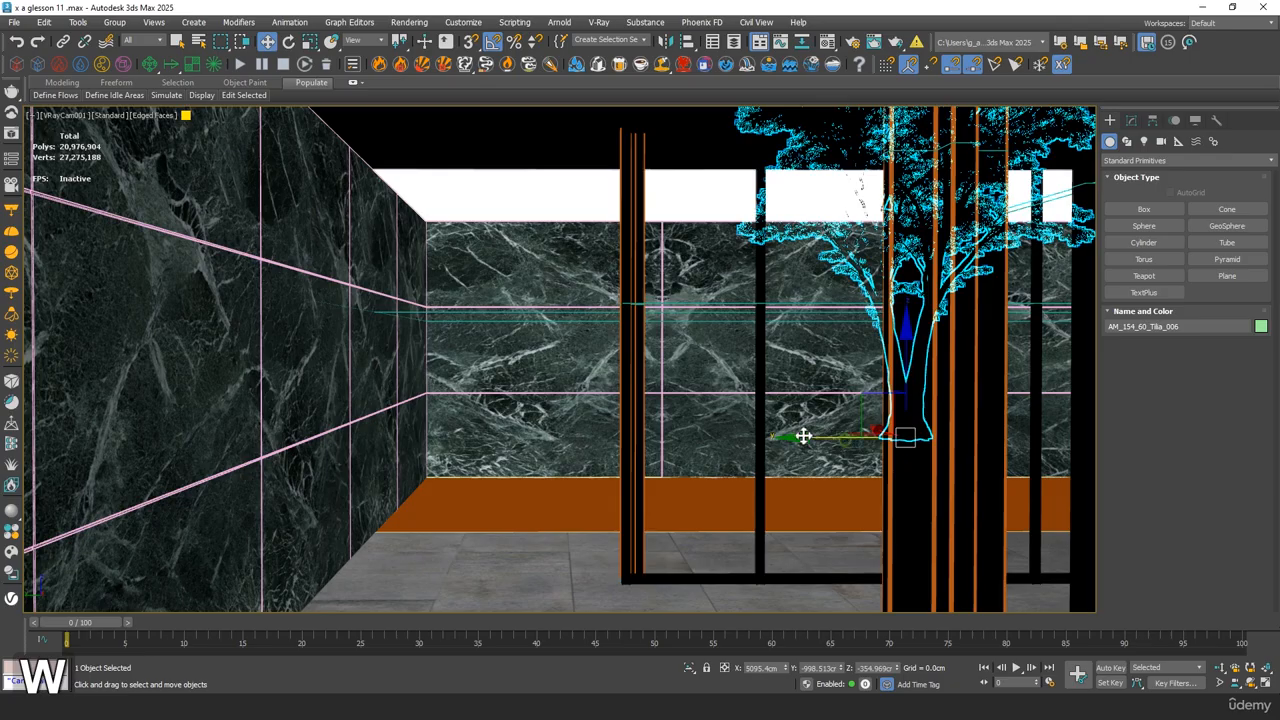
pyautogui.moveTo(803, 436); pyautogui.dragTo(666, 441)
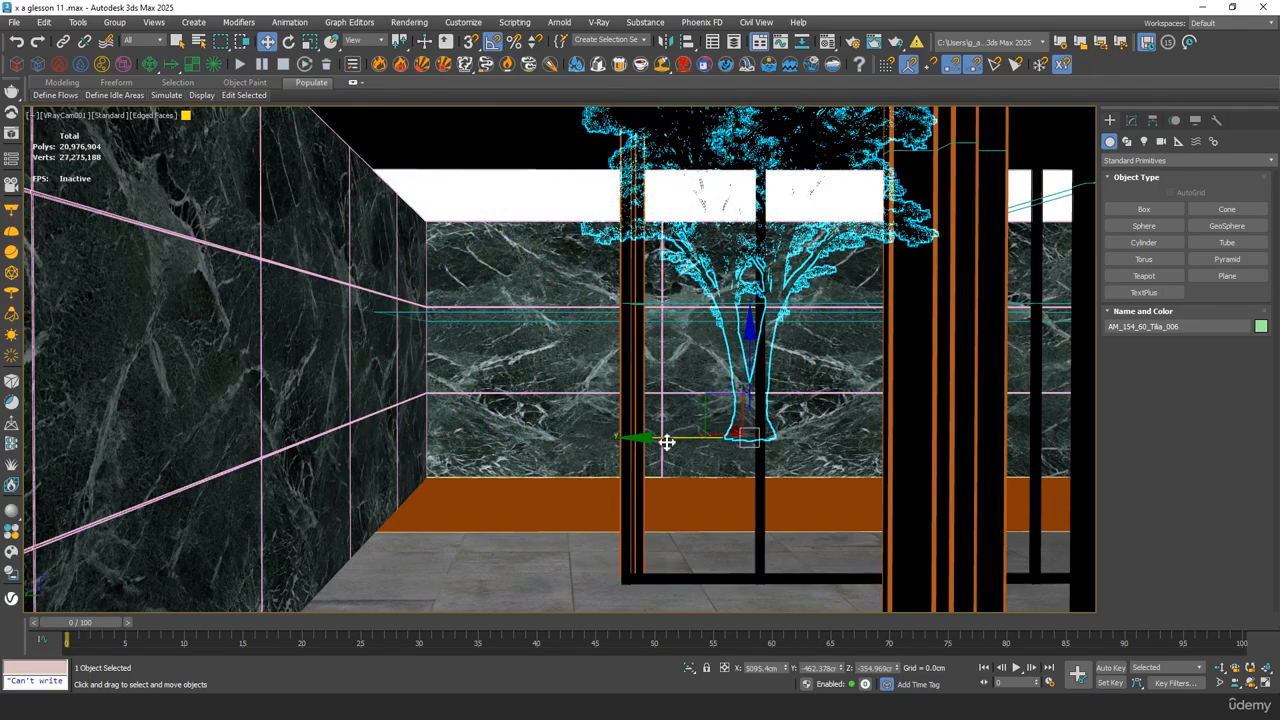
# Move a second Tilia tree from the row to beside the first one, at about X 4988 cm, Y 516 cm
pyautogui.press('p')
pyautogui.keyDown('alt'); pyautogui.moveTo(674, 429); pyautogui.dragTo(382, 238, button='middle'); pyautogui.keyUp('alt')
pyautogui.click(385, 235)
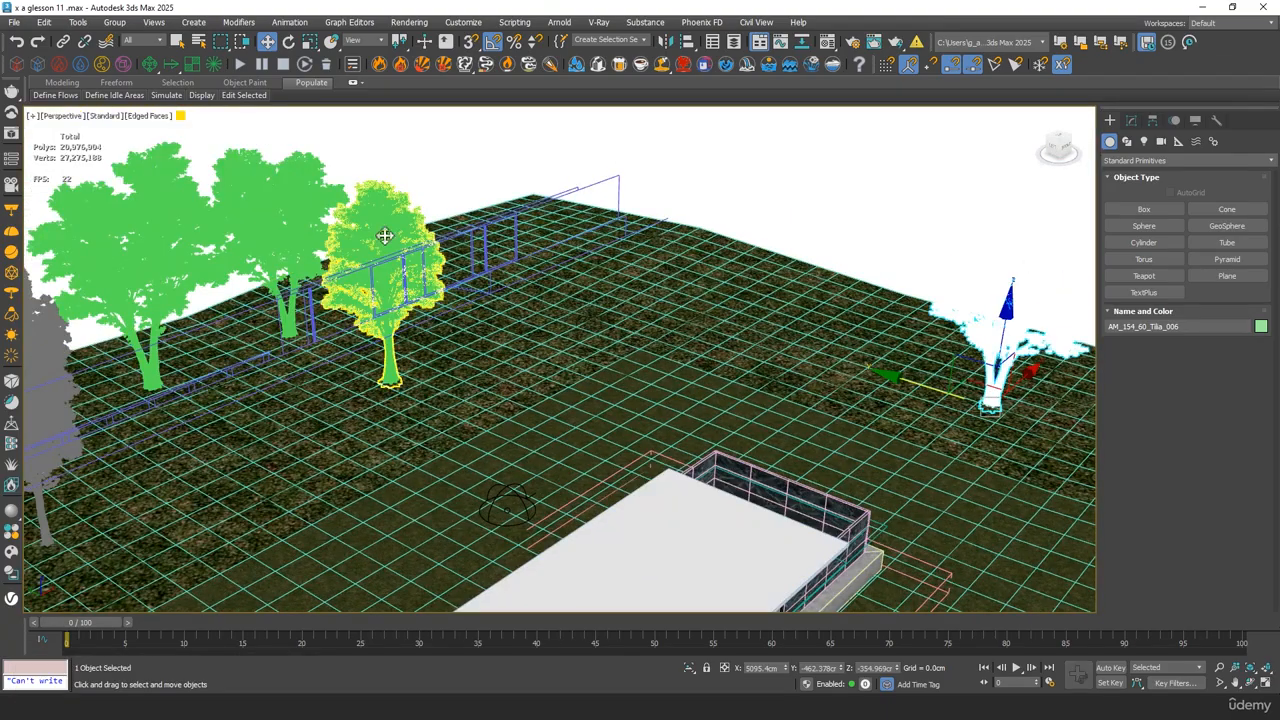
pyautogui.click(385, 235)
pyautogui.moveTo(773, 380); pyautogui.dragTo(876, 359)
# Delete the seven remaining trees in the group at the far side of the lawn
pyautogui.keyDown('alt'); pyautogui.moveTo(282, 234); pyautogui.dragTo(418, 310, button='middle'); pyautogui.keyUp('alt')
pyautogui.keyDown('ctrl'); pyautogui.click(418, 310); pyautogui.keyUp('ctrl')
pyautogui.keyDown('ctrl'); pyautogui.click(429, 327); pyautogui.keyUp('ctrl')
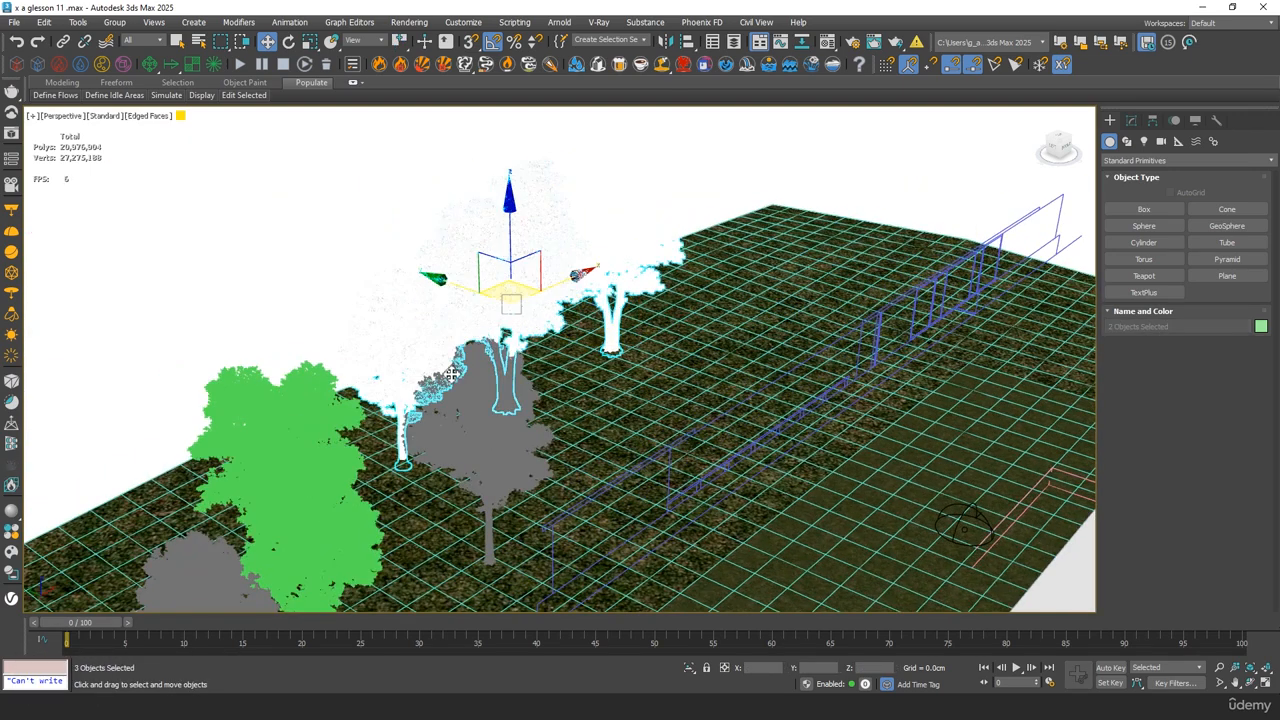
pyautogui.keyDown('ctrl'); pyautogui.click(463, 392); pyautogui.keyUp('ctrl')
pyautogui.keyDown('ctrl'); pyautogui.click(318, 425); pyautogui.keyUp('ctrl')
pyautogui.keyDown('ctrl'); pyautogui.click(314, 470); pyautogui.keyUp('ctrl')
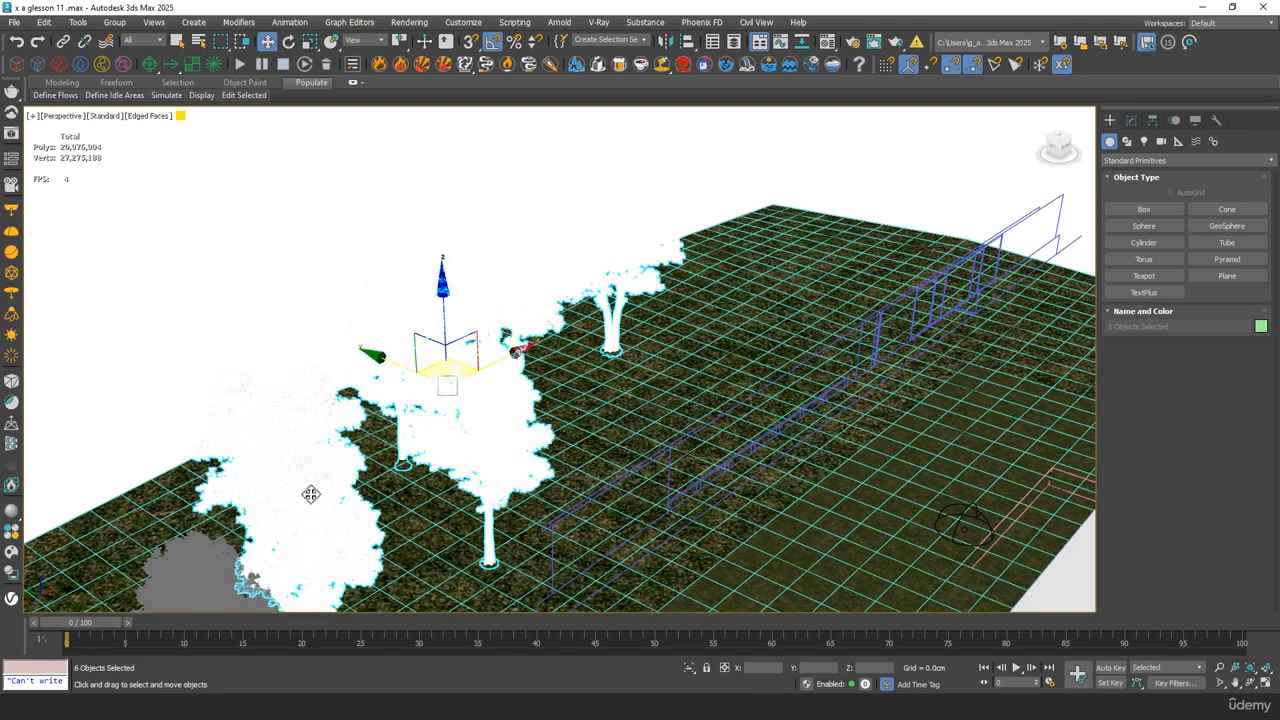
pyautogui.keyDown('ctrl'); pyautogui.click(238, 581); pyautogui.keyUp('ctrl')
pyautogui.keyDown('alt'); pyautogui.moveTo(238, 581); pyautogui.dragTo(362, 422, button='middle'); pyautogui.keyUp('alt')
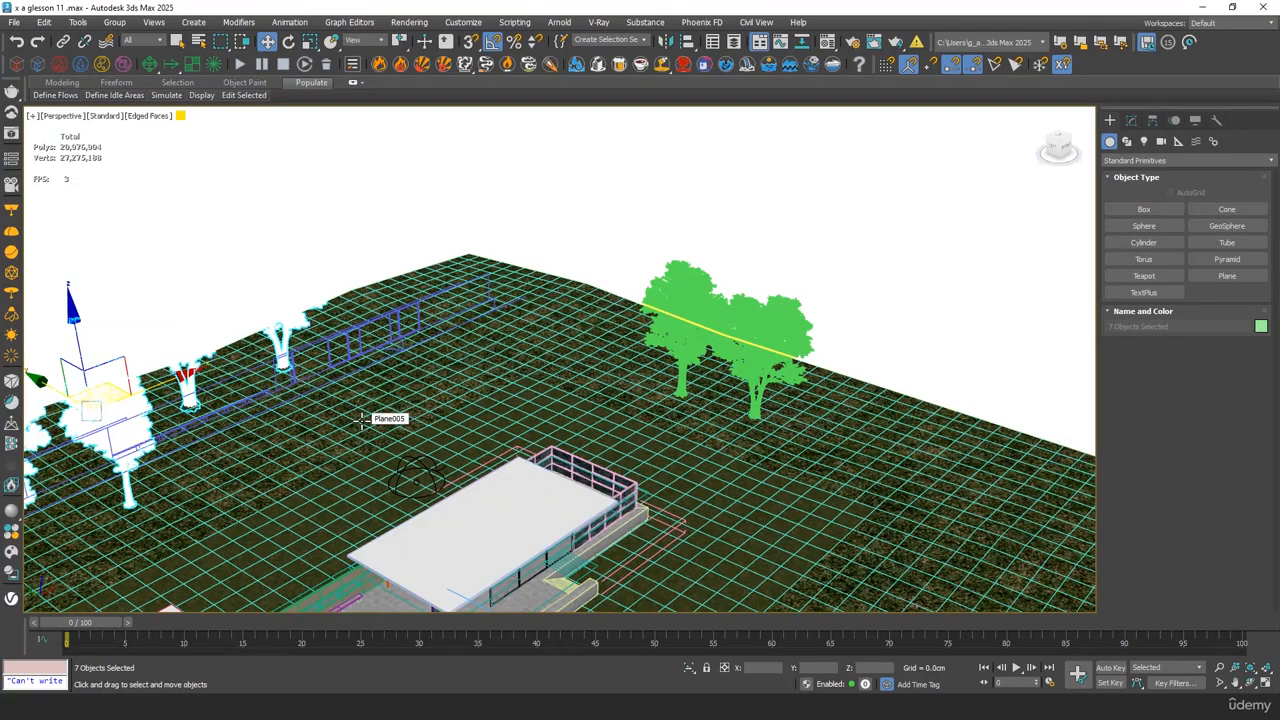
pyautogui.press('Delete')
# Push the second tree farther back from the camera along X, to about 9166 cm, behind the far marble wall
pyautogui.click(662, 345)
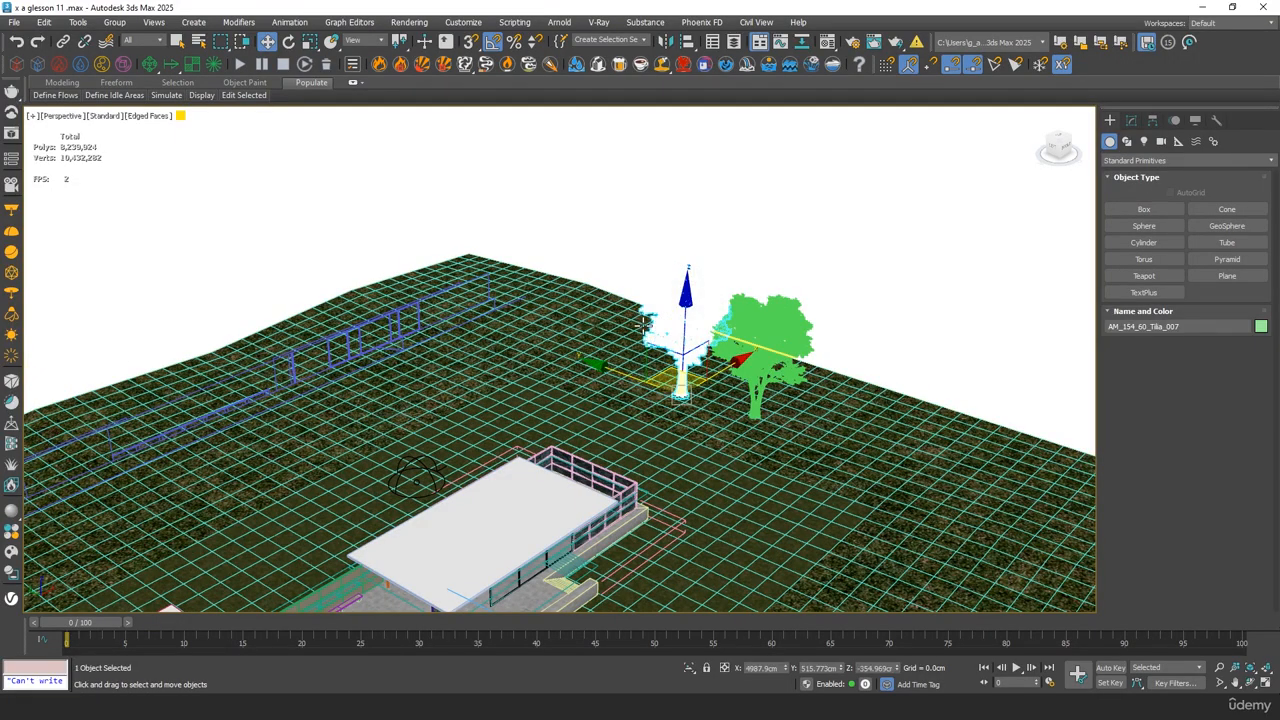
pyautogui.press('c')
pyautogui.doubleClick(613, 257)
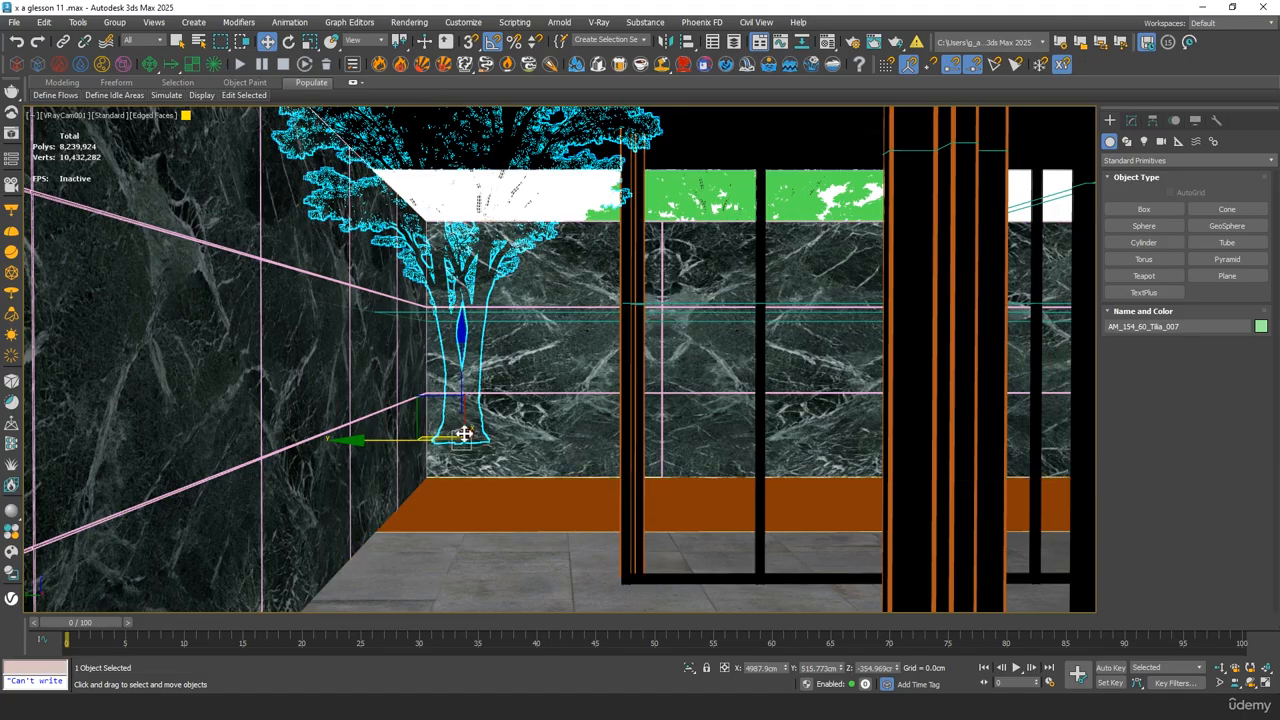
pyautogui.moveTo(482, 422); pyautogui.dragTo(537, 380)
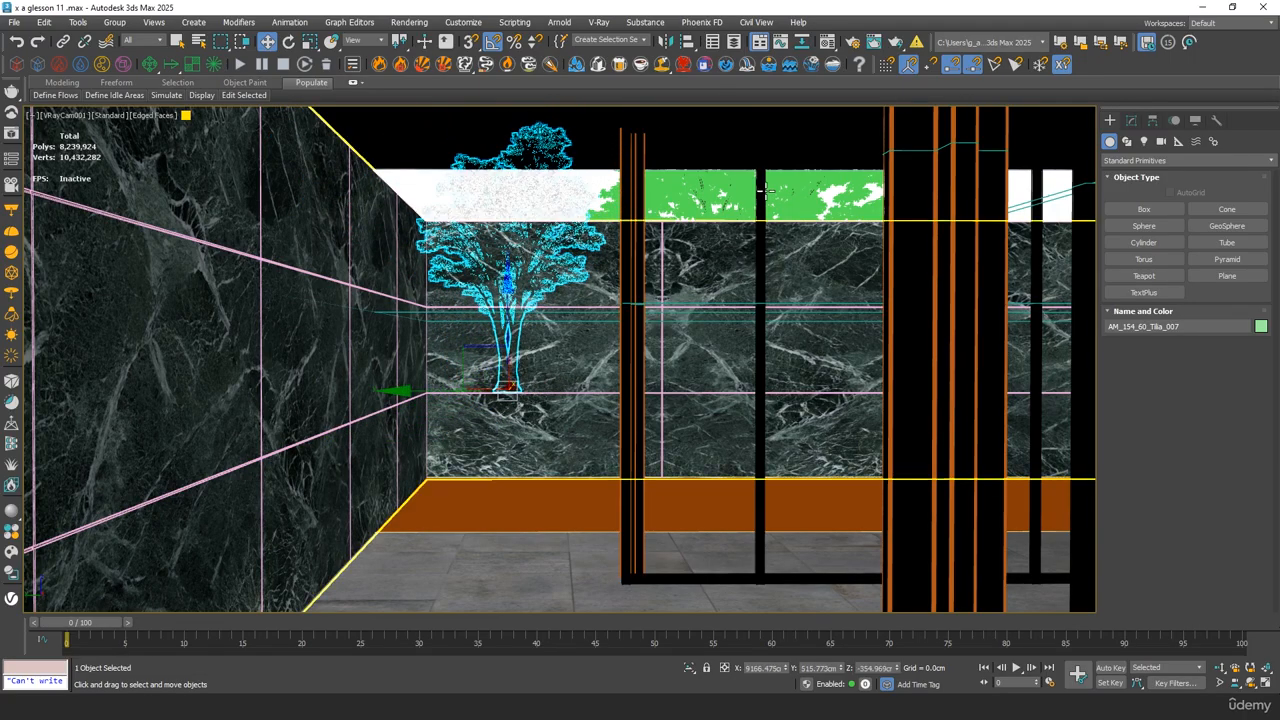
# Shift both trees along Y to space their crowns above the far marble wall, the farther one to about 211 cm, and clear the selection
pyautogui.click(801, 182)
pyautogui.click(802, 183)
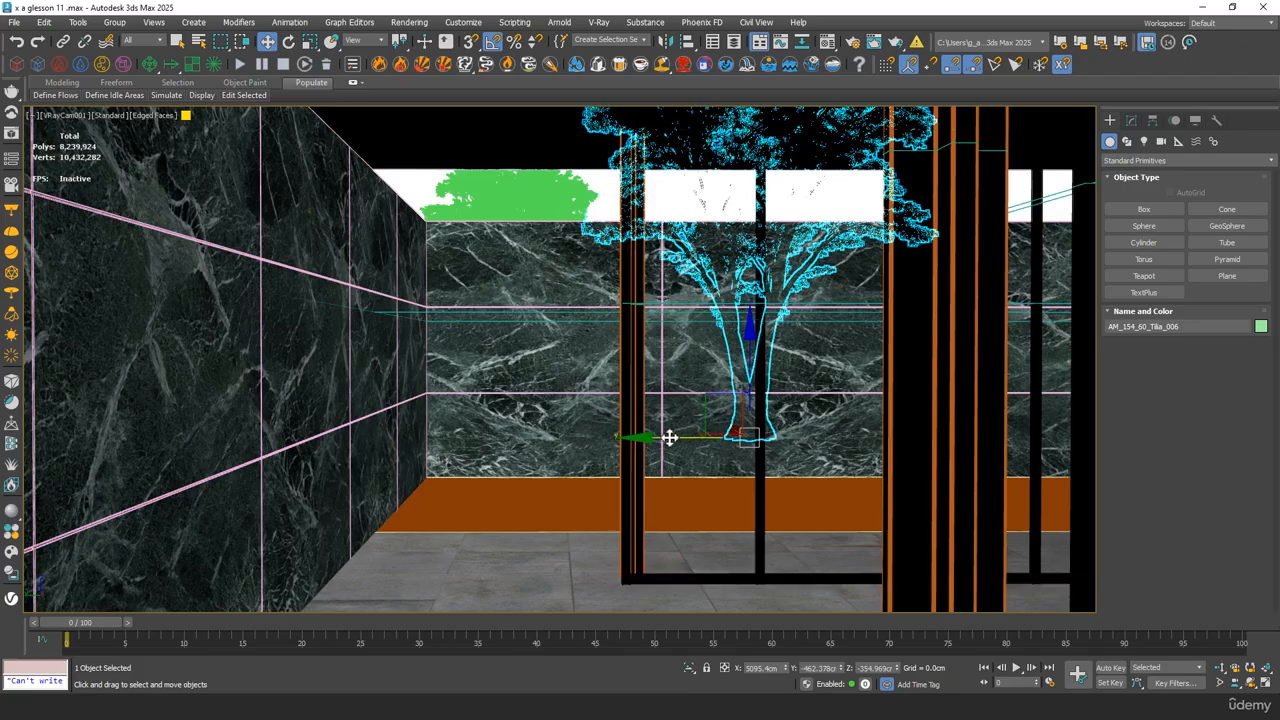
pyautogui.moveTo(747, 437); pyautogui.dragTo(806, 434)
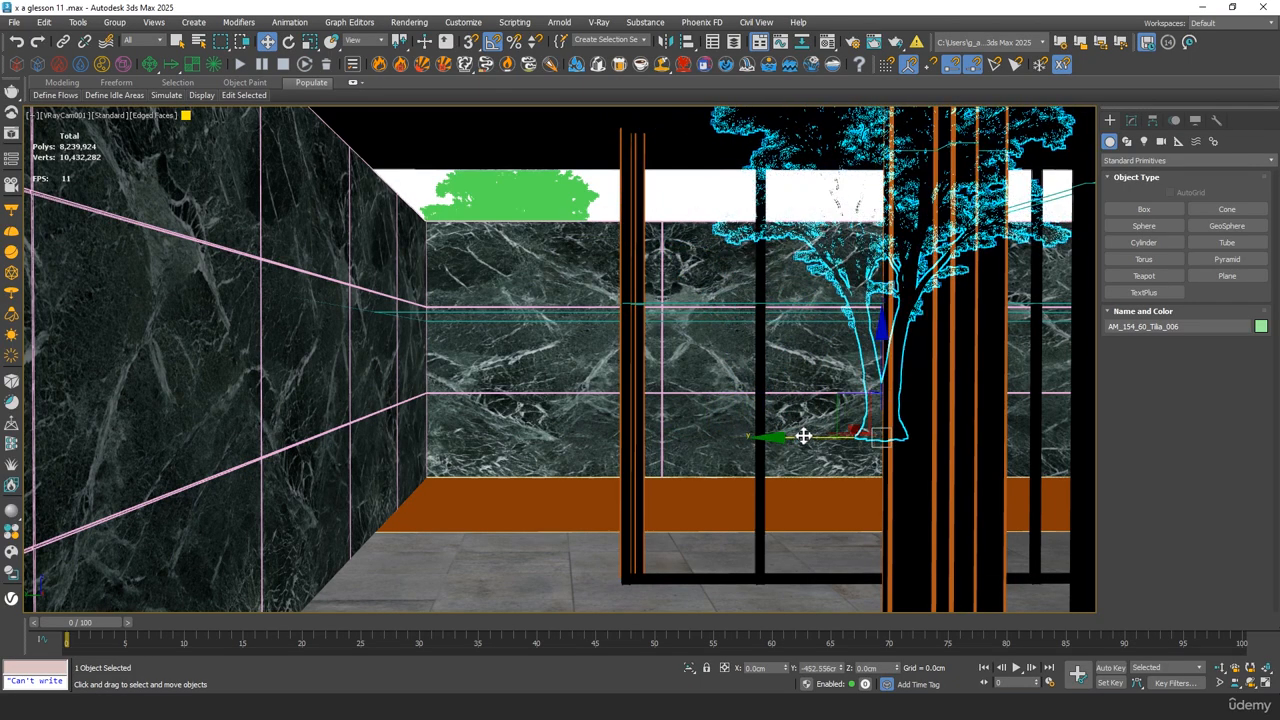
pyautogui.click(515, 205)
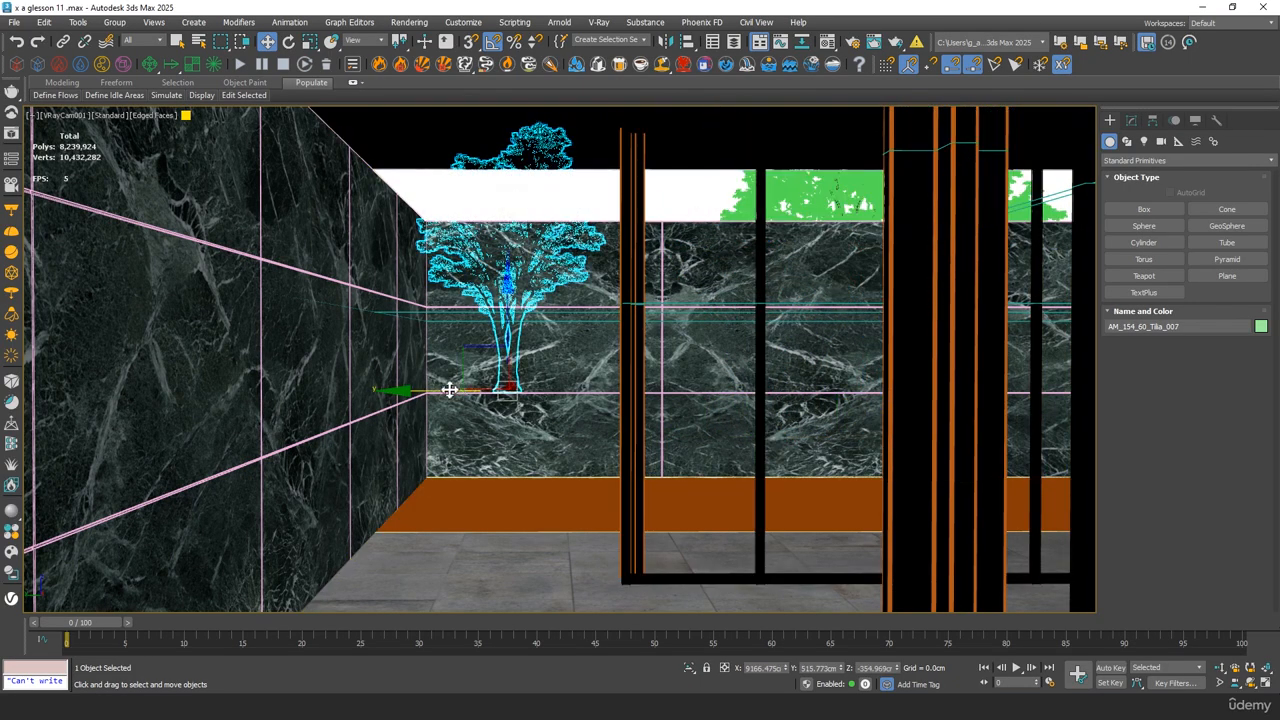
pyautogui.moveTo(450, 390); pyautogui.dragTo(493, 390)
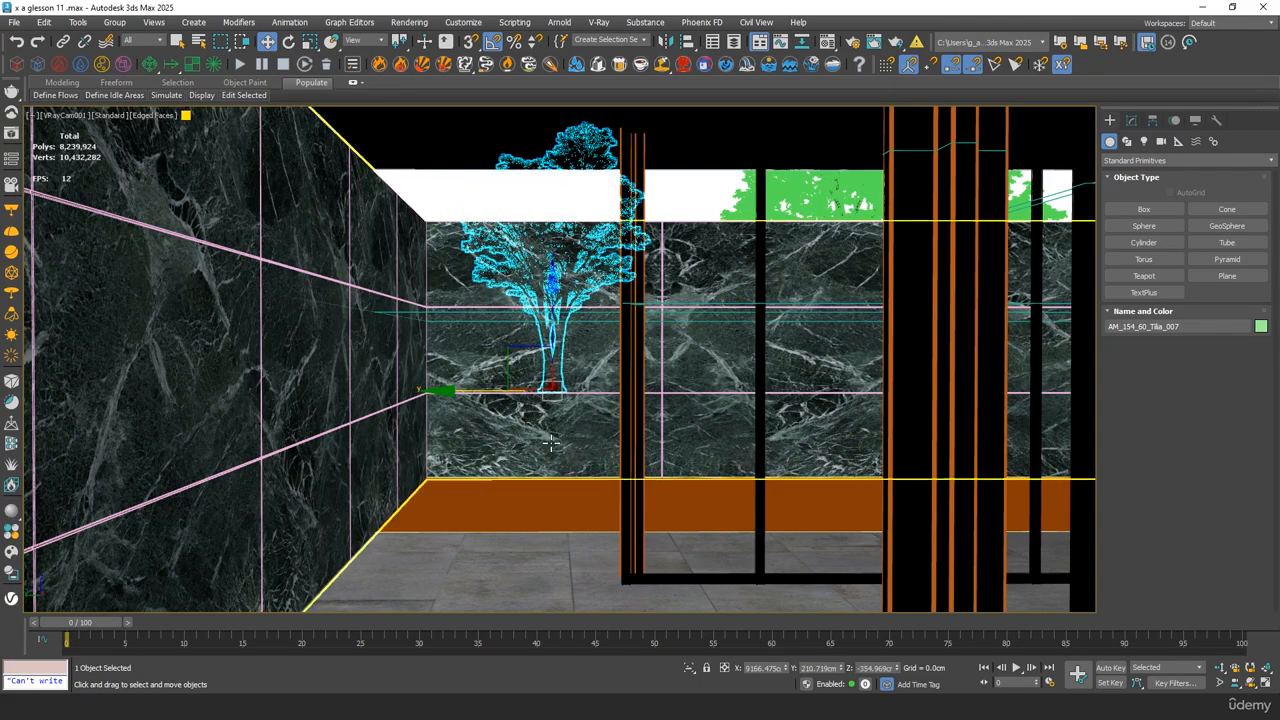
pyautogui.click(487, 508)
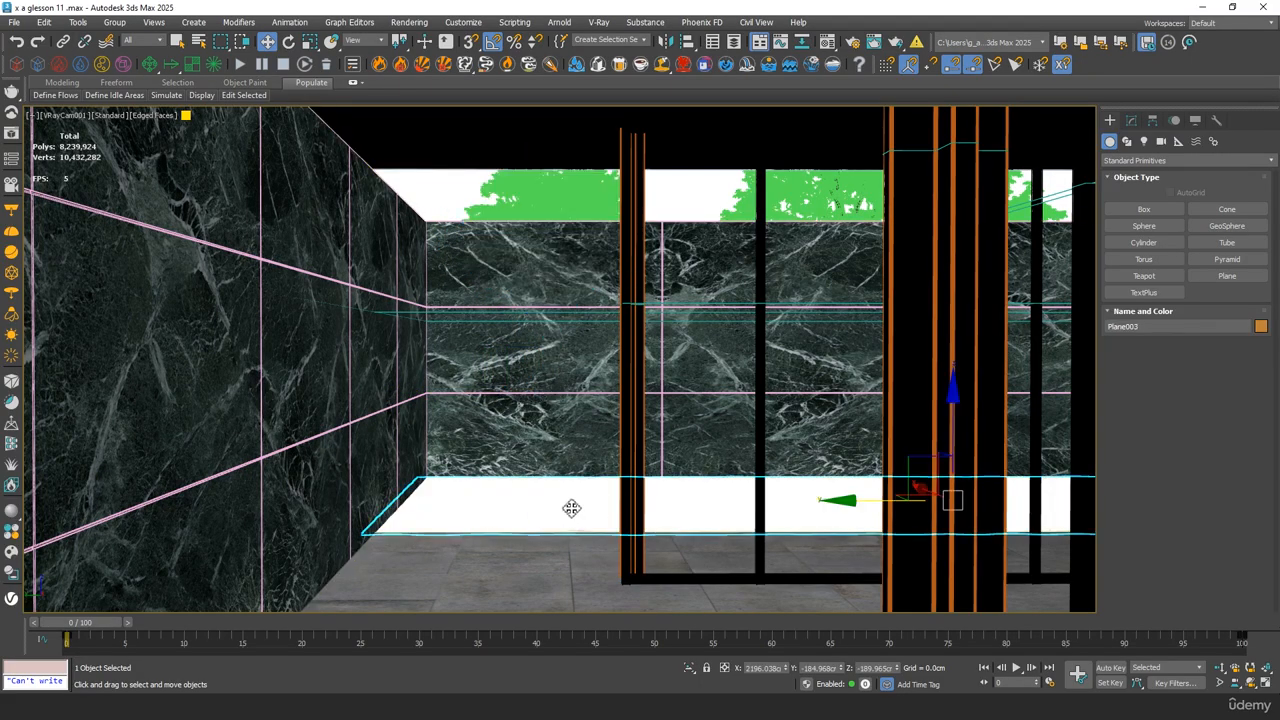
pyautogui.click(425, 210)
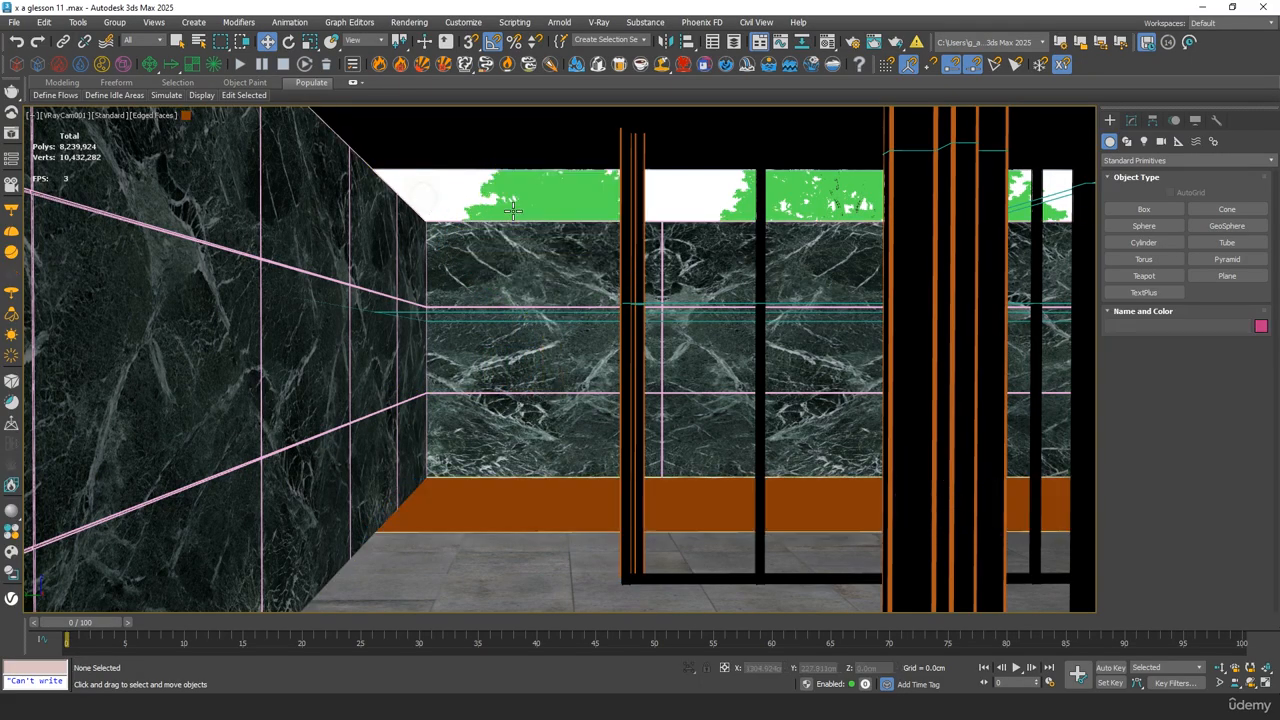
# Merge the Statue+Barcelona+Pavilion (1) group from barcelona statue.max into the scene
pyautogui.click(15, 22)
pyautogui.moveTo(73, 232)
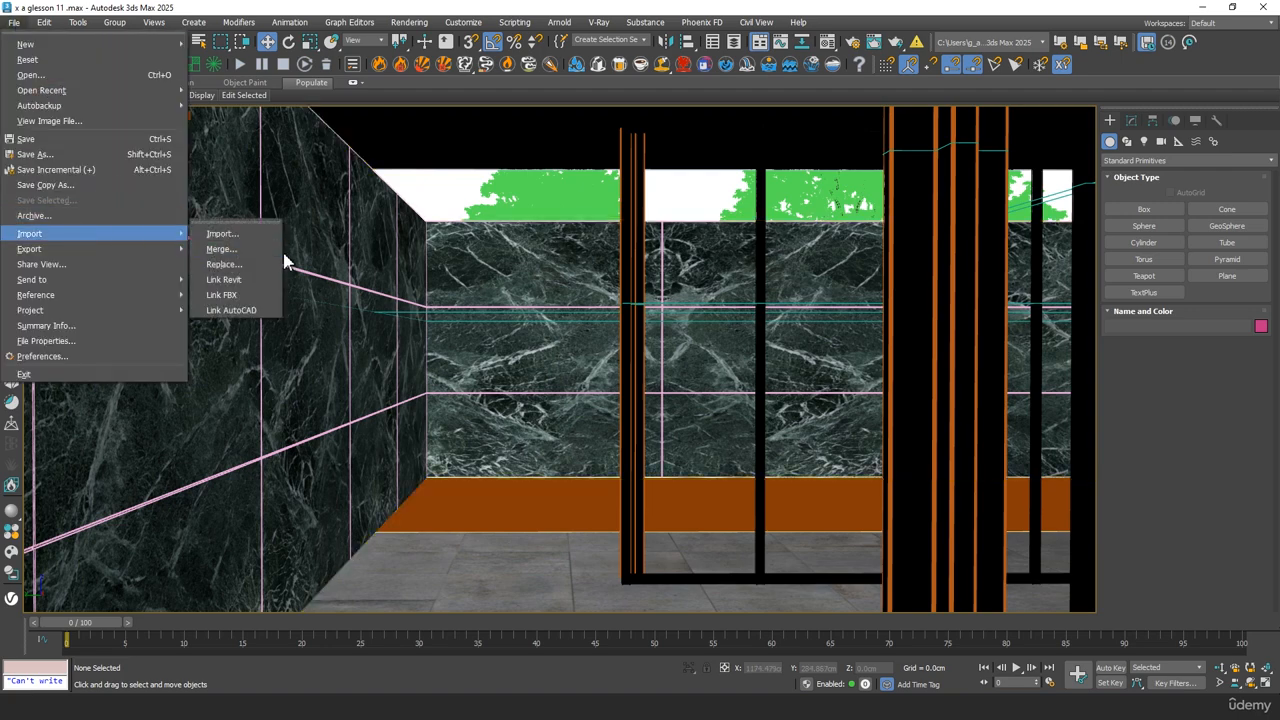
pyautogui.click(222, 249)
pyautogui.doubleClick(140, 101)
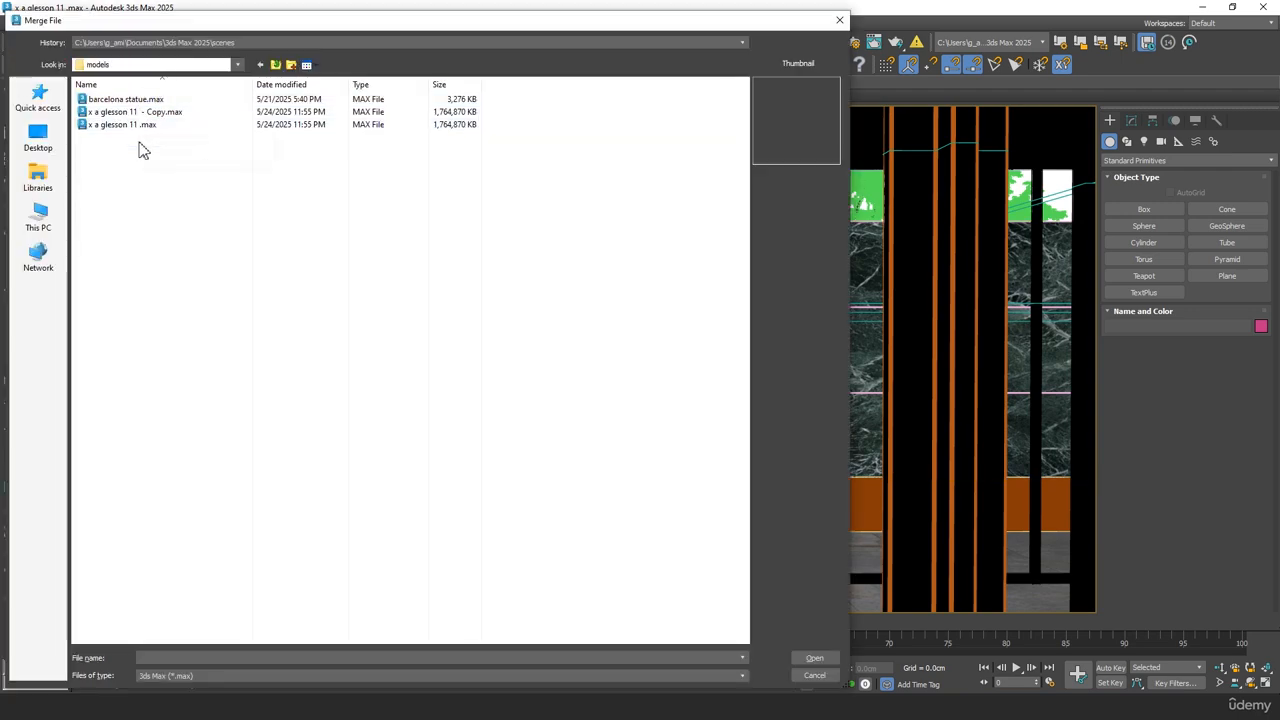
pyautogui.click(145, 99)
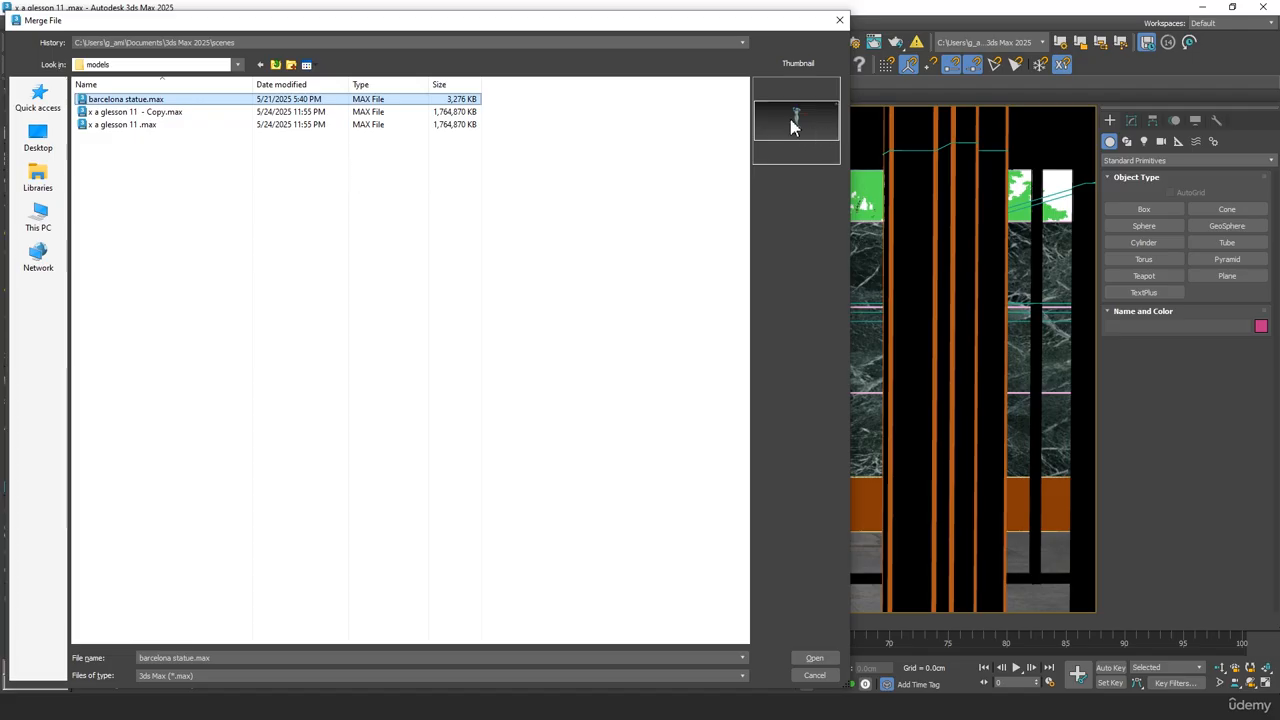
pyautogui.doubleClick(137, 103)
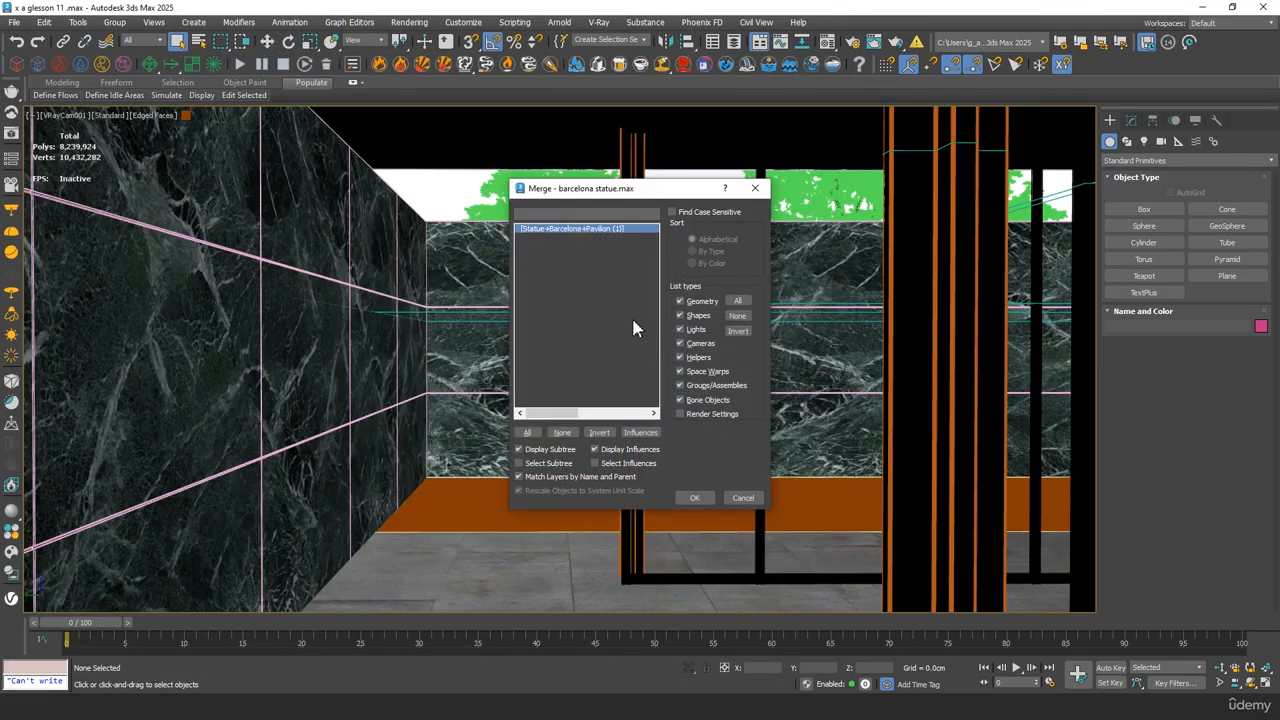
pyautogui.click(695, 499)
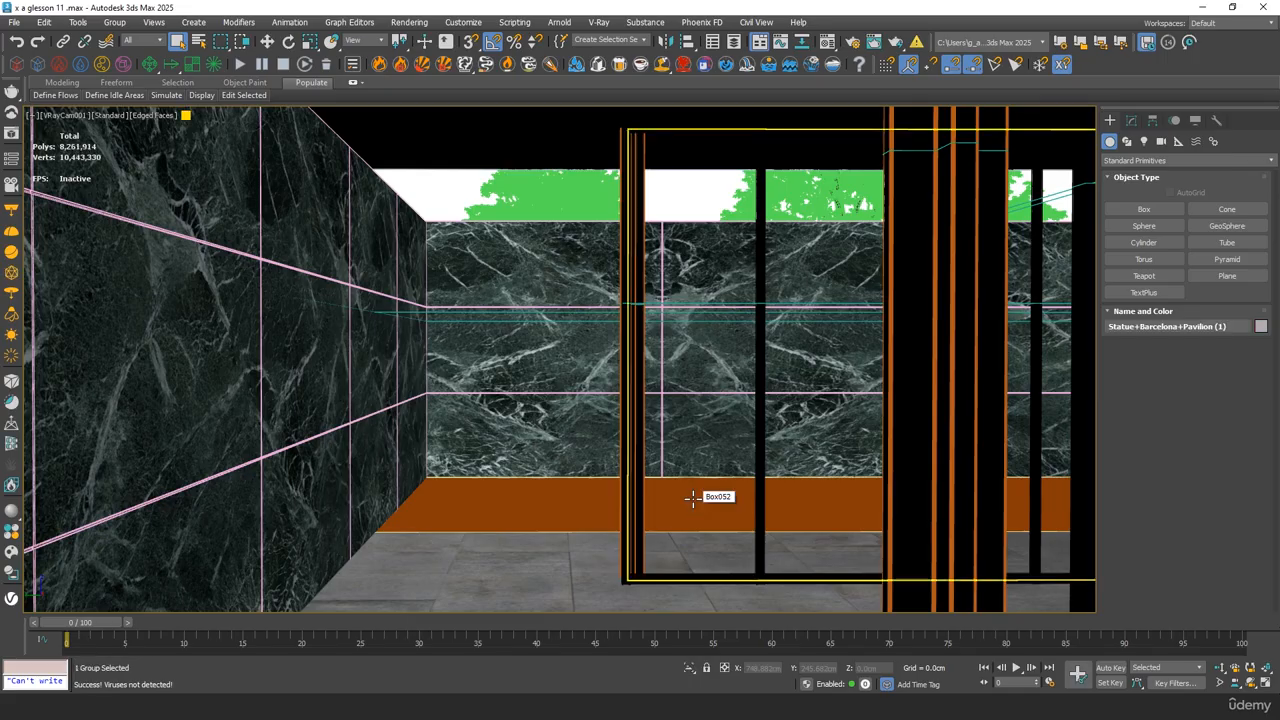
pyautogui.click(692, 498)
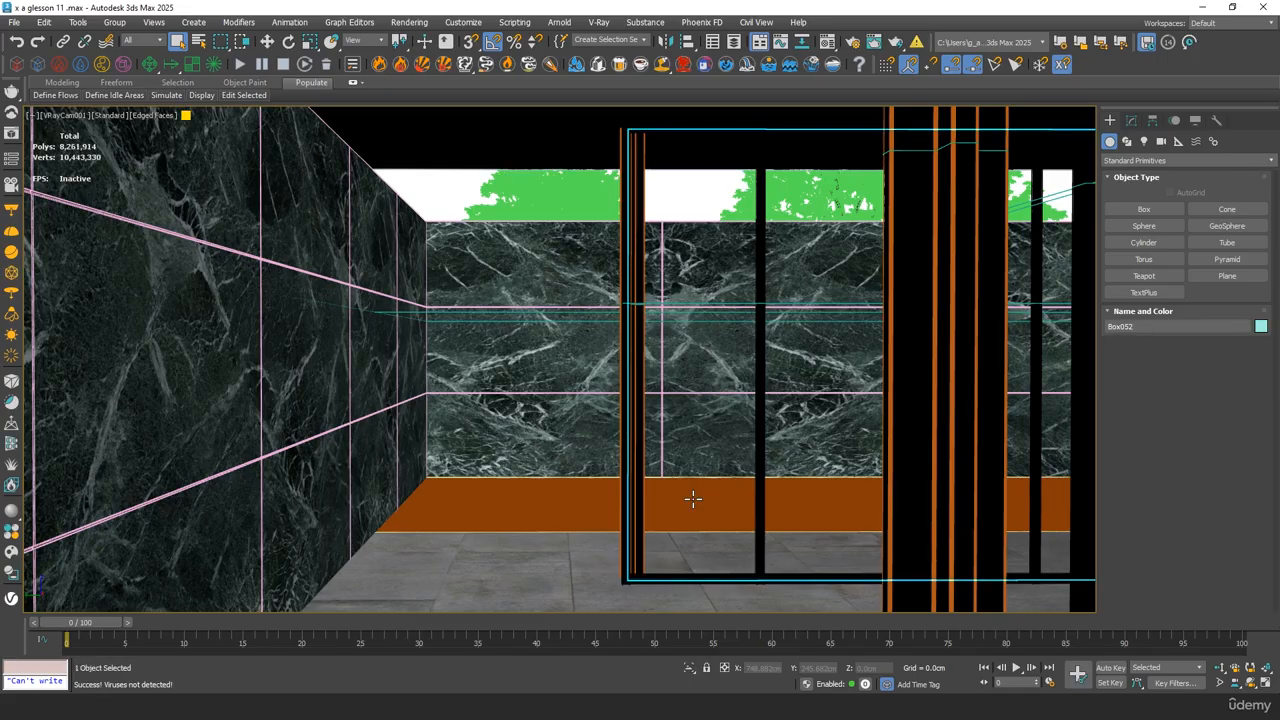
pyautogui.press('z')
pyautogui.hotkey('ctrl', 'z')
# Frame the merged statue in the perspective view and display it shaded without edged faces
pyautogui.press('z')
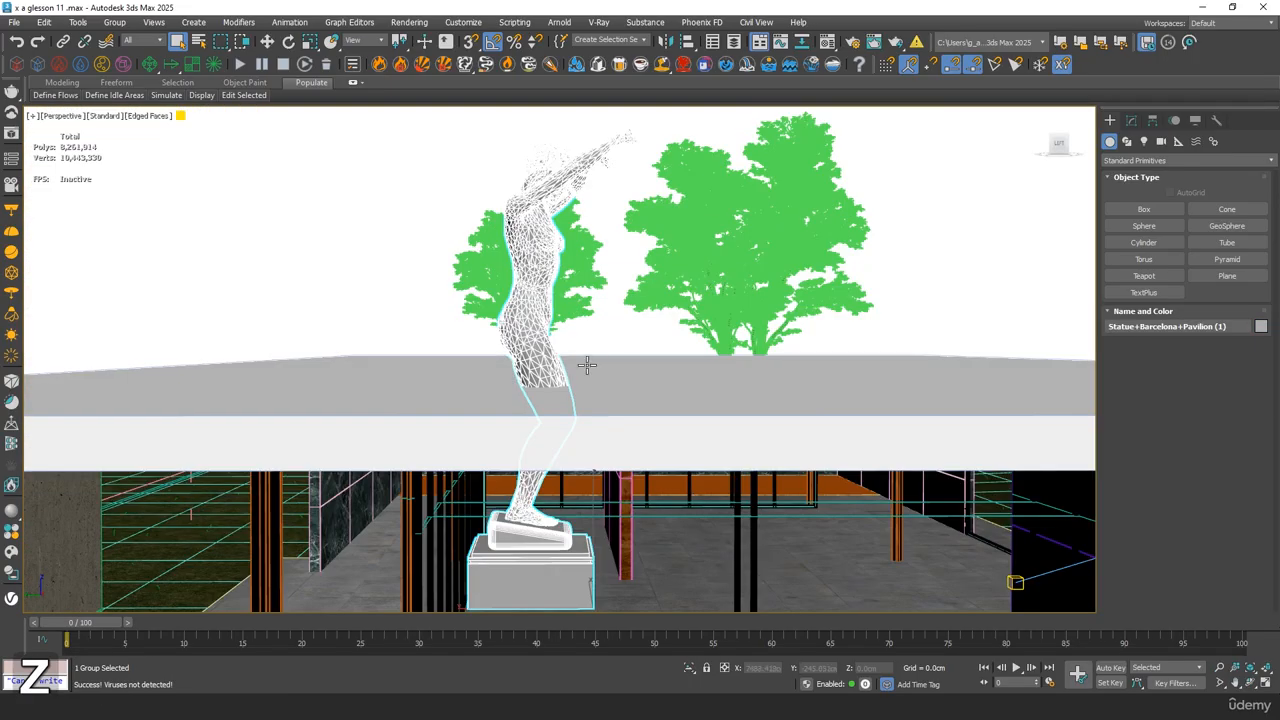
pyautogui.keyDown('alt'); pyautogui.moveTo(586, 363); pyautogui.dragTo(497, 417, button='middle'); pyautogui.keyUp('alt')
pyautogui.scroll(-6, 500, 369)
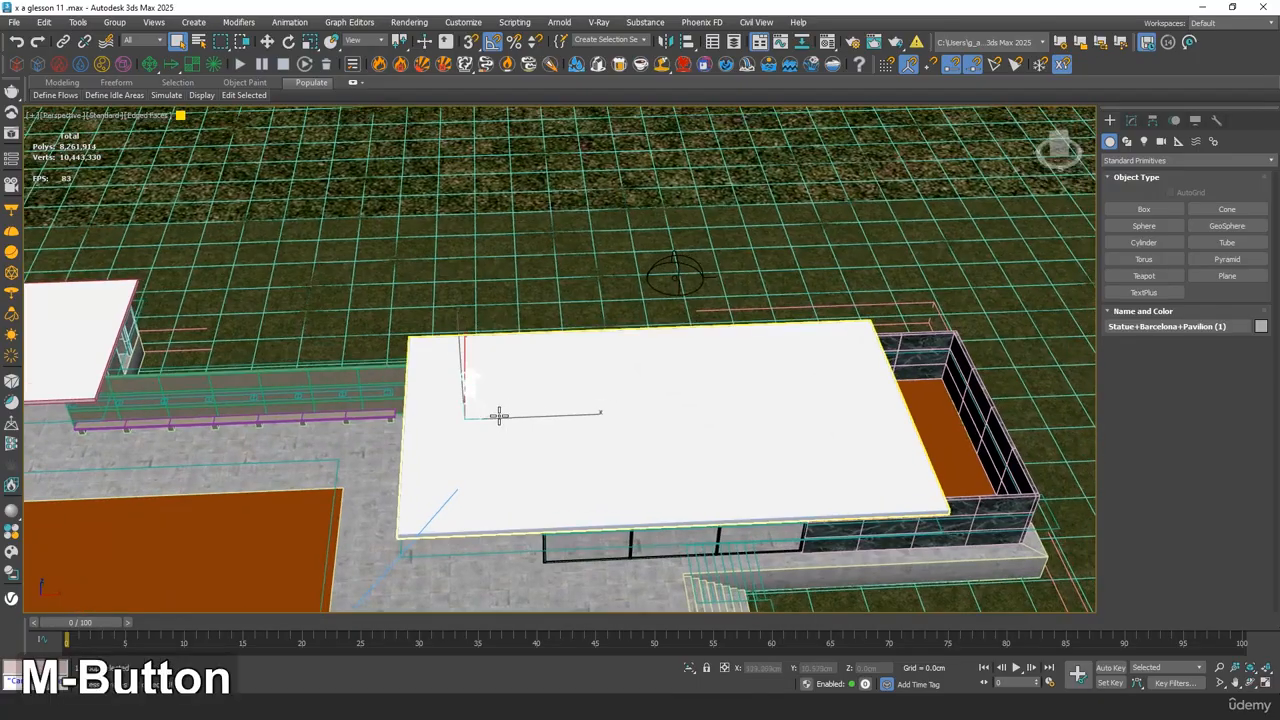
pyautogui.scroll(4, 480, 402)
pyautogui.press('F3')
pyautogui.scroll(5, 480, 401)
pyautogui.press('F4')
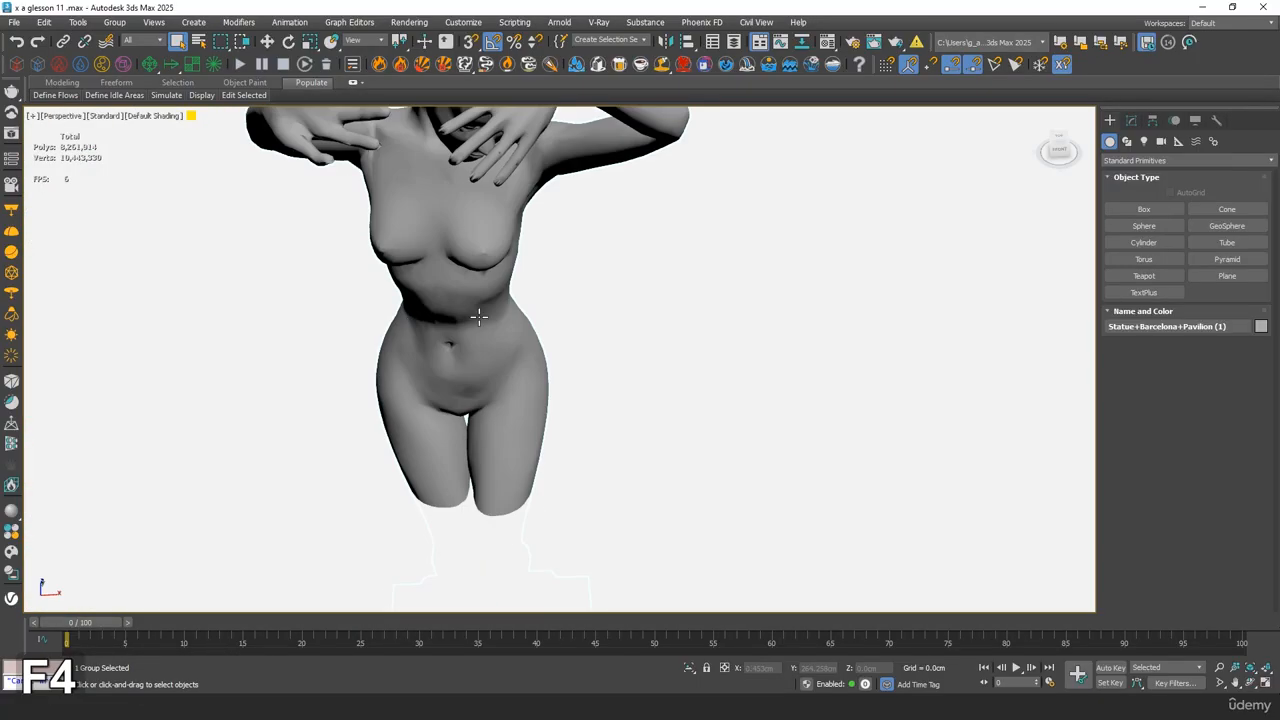
# In the top view, move the statue off the roof onto the gravel bed at the pavilion's walled end
pyautogui.scroll(-2, 479, 316)
pyautogui.press('t')
pyautogui.scroll(-6, 480, 316)
pyautogui.moveTo(548, 301); pyautogui.dragTo(475, 345, button='middle')
pyautogui.press('w')
pyautogui.moveTo(456, 329); pyautogui.dragTo(1000, 280)
pyautogui.scroll(5, 977, 320)
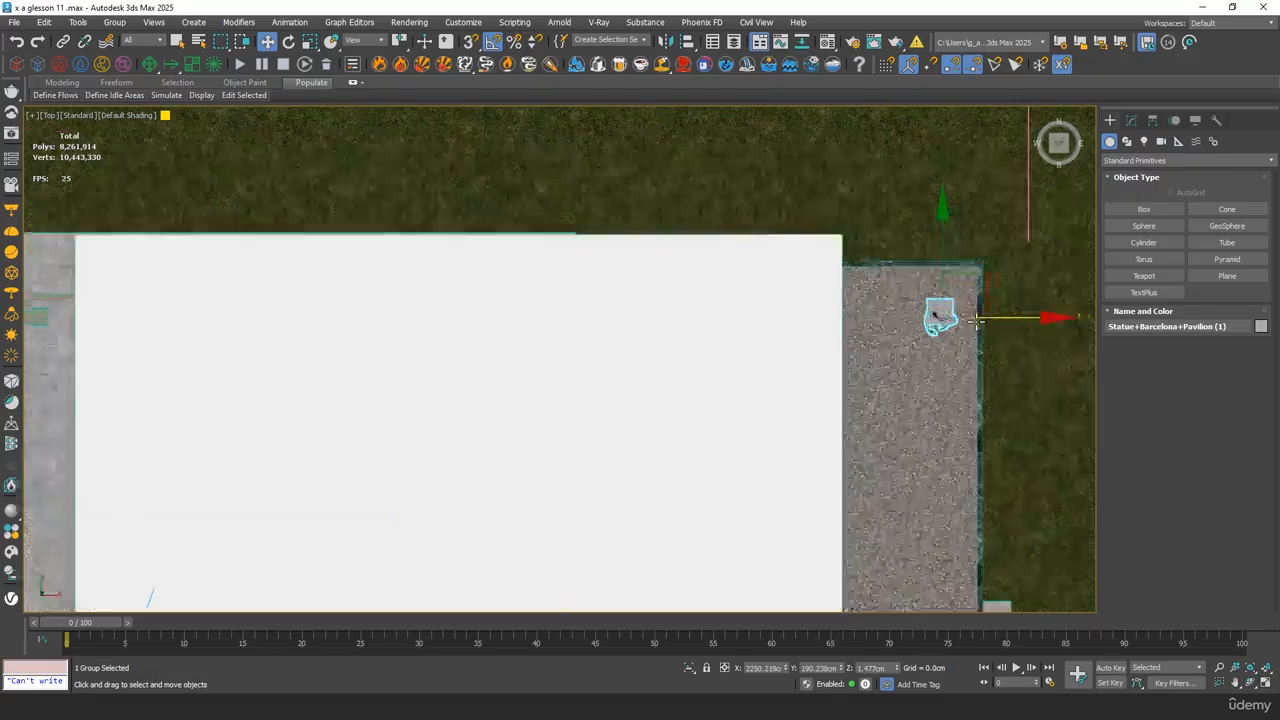
pyautogui.moveTo(910, 310); pyautogui.dragTo(763, 341, button='middle')
# Rotate the statue -90 degrees about Z so that it faces the pavilion interior
pyautogui.scroll(5, 763, 341)
pyautogui.press('e')
pyautogui.moveTo(752, 272); pyautogui.dragTo(789, 333)
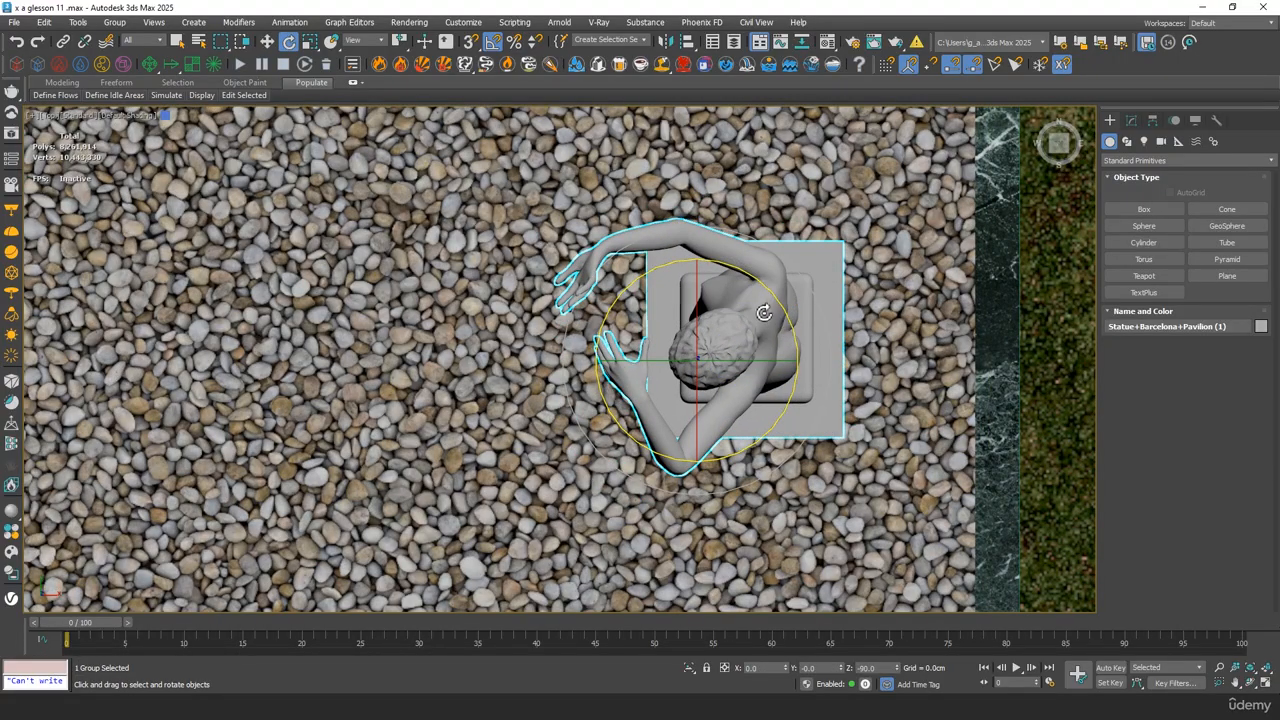
pyautogui.scroll(-6, 763, 313)
# Through VRayCam001, lower the statue so its base rests in the gravel bed in front of the far marble wall
pyautogui.press('c')
pyautogui.doubleClick(618, 259)
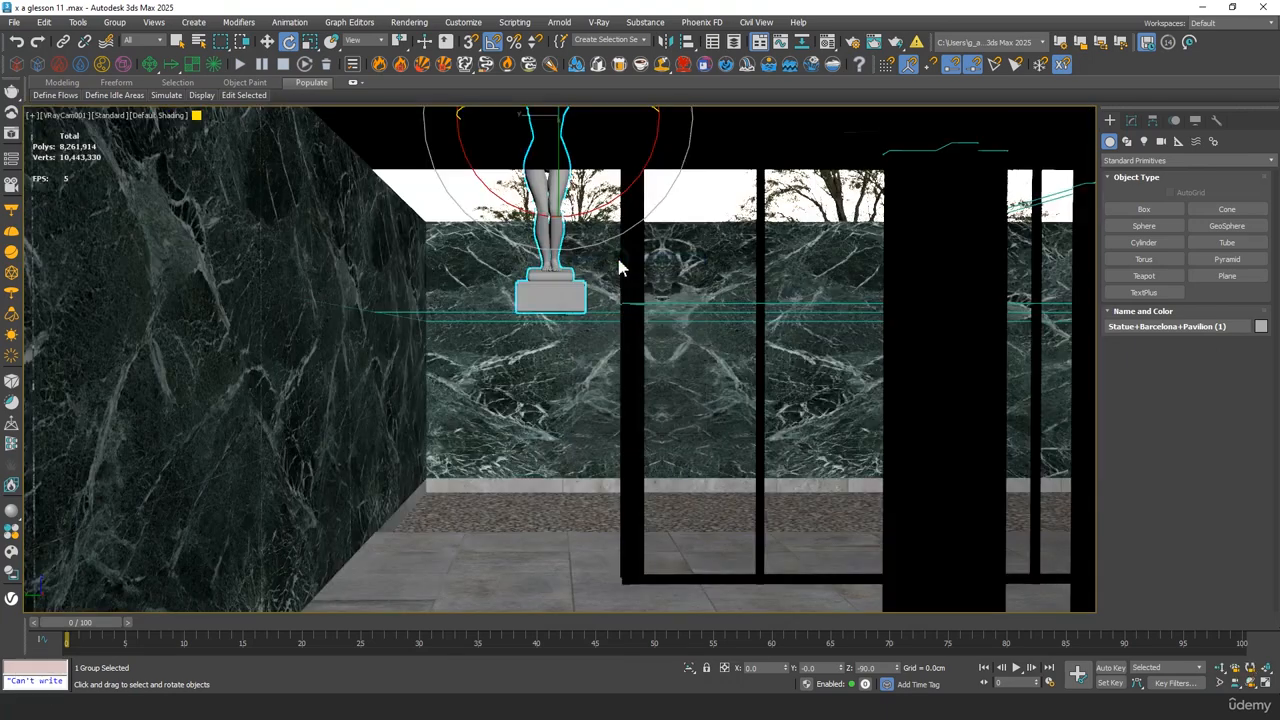
pyautogui.press('w')
pyautogui.moveTo(549, 118); pyautogui.dragTo(553, 197)
pyautogui.hotkey('ctrl', 'z')
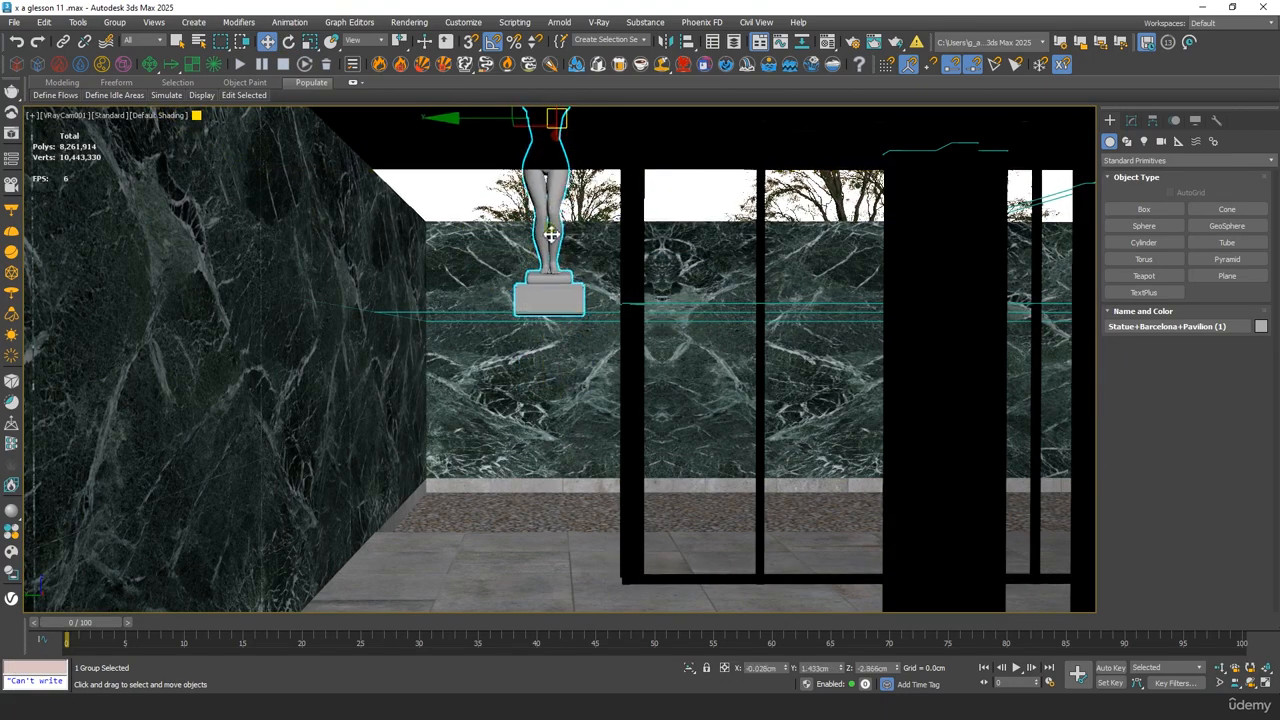
pyautogui.moveTo(550, 125); pyautogui.dragTo(512, 413)
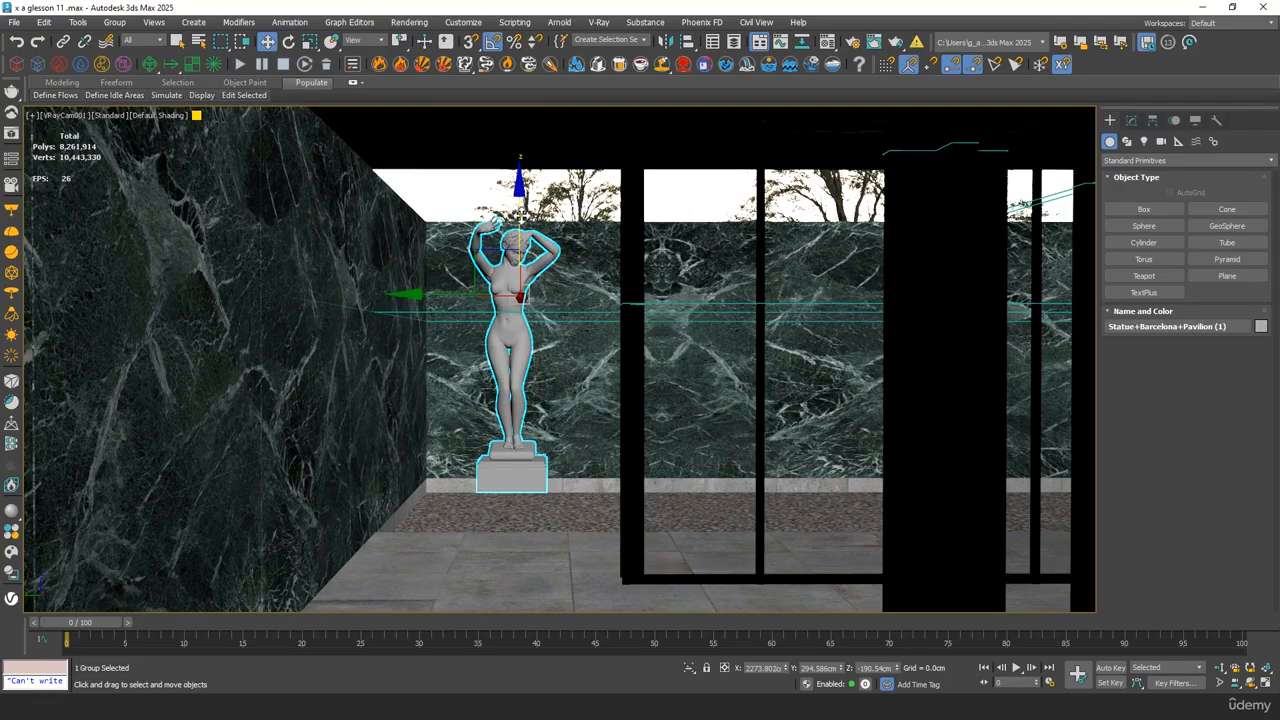
pyautogui.moveTo(522, 216); pyautogui.dragTo(531, 250)
# Scale the statue down slightly and uniformly in the camera view, and shift it about 6.5 cm along negative Y
pyautogui.press('e')
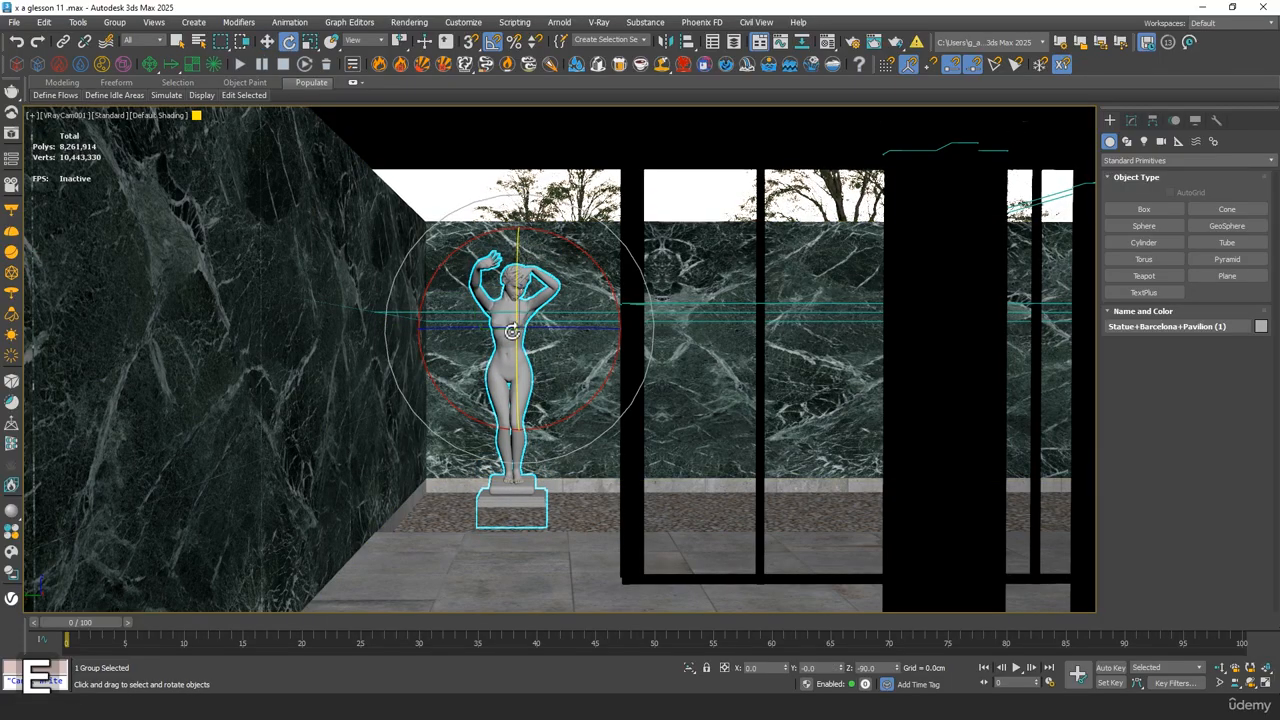
pyautogui.press('r')
pyautogui.moveTo(503, 296); pyautogui.dragTo(504, 305)
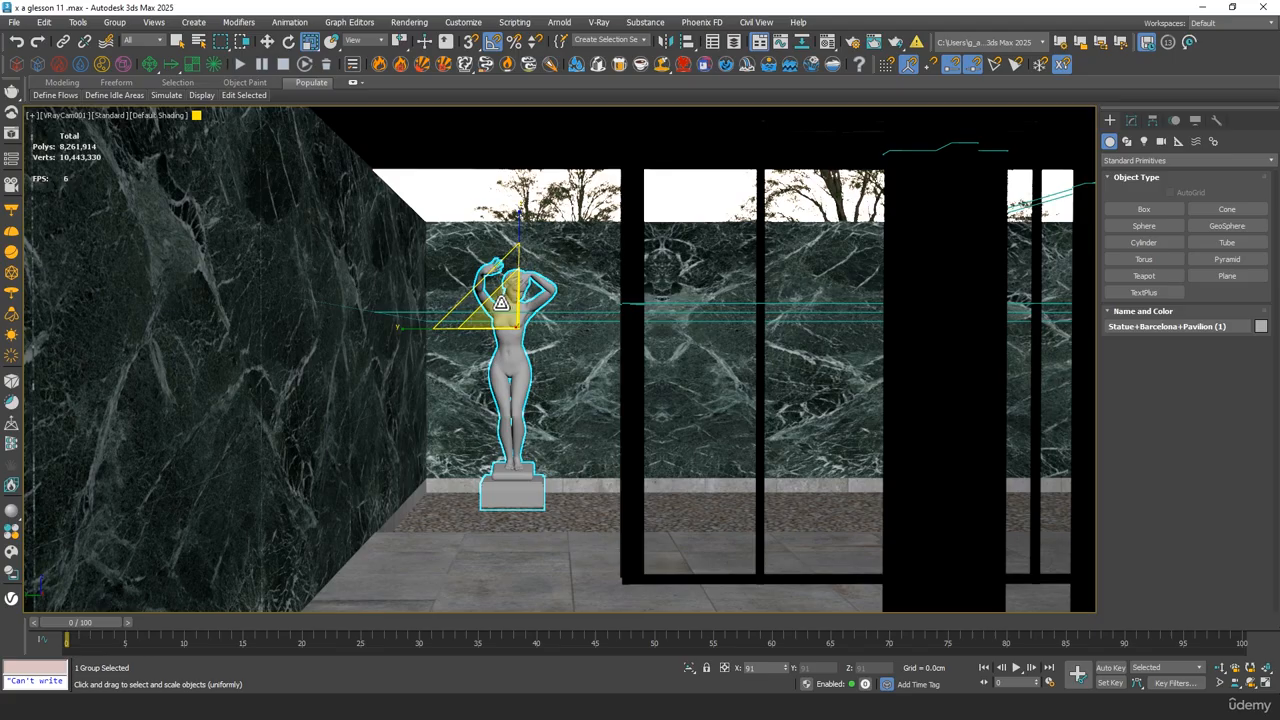
pyautogui.press('w')
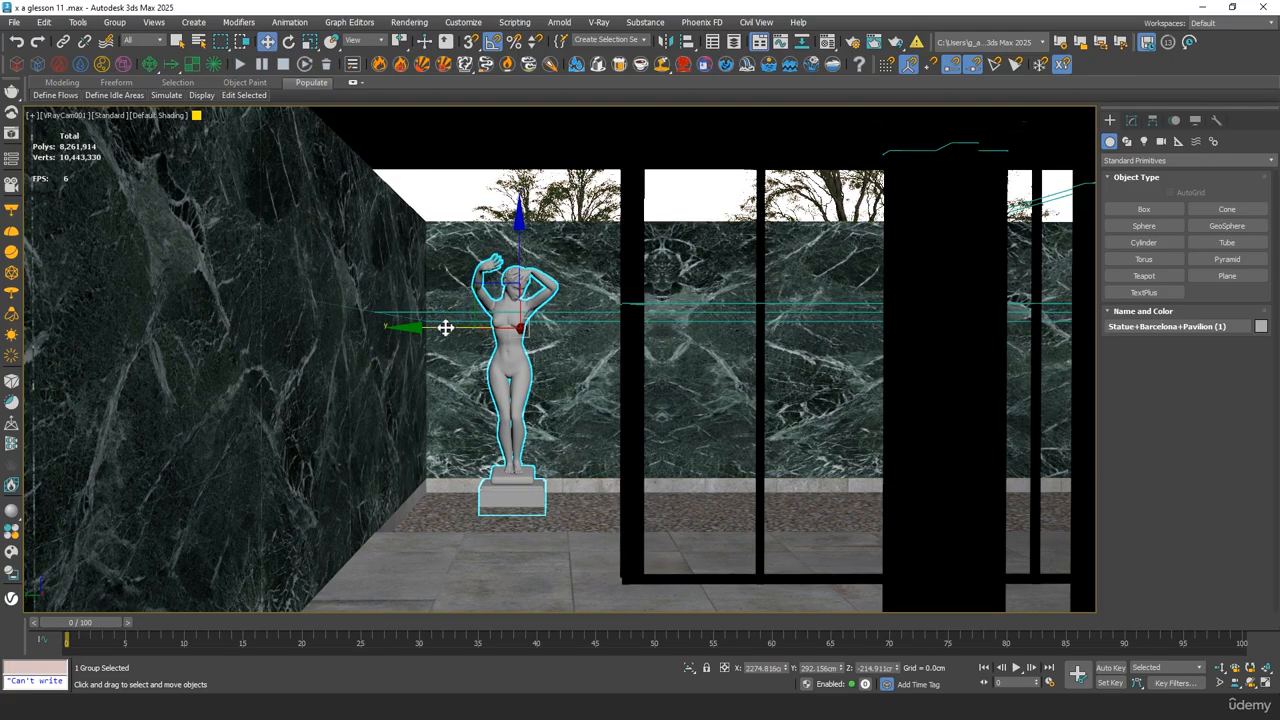
pyautogui.moveTo(445, 327); pyautogui.dragTo(443, 329)
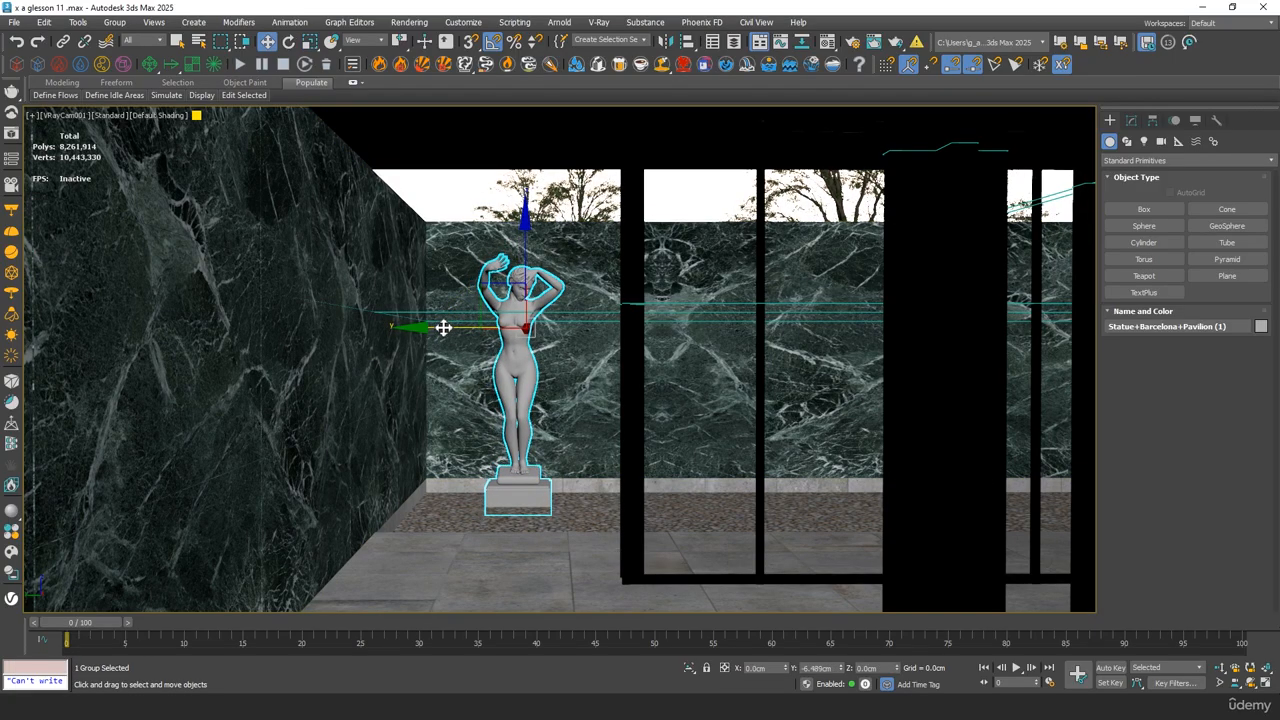
# Assign the green marble material 234 - Default to the statue in the shaded perspective view
pyautogui.press('F4')
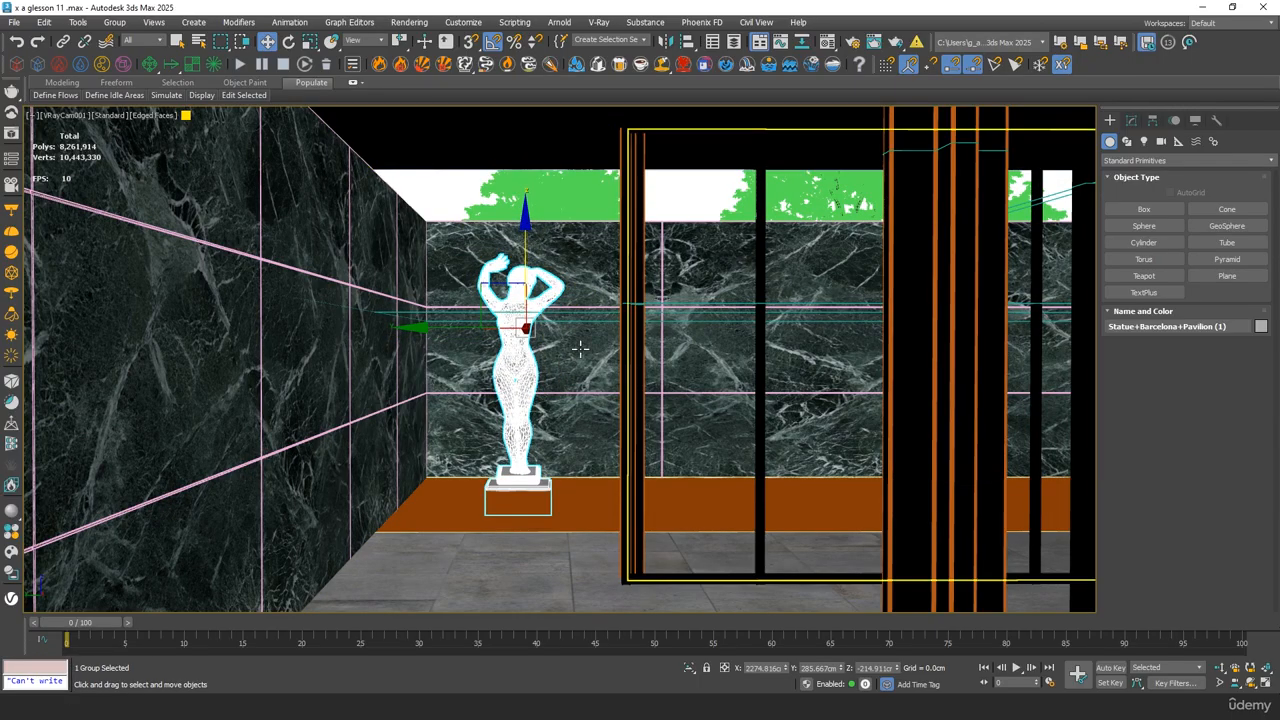
pyautogui.press('F3')
pyautogui.press('p')
pyautogui.moveTo(517, 282)
pyautogui.keyDown('alt'); pyautogui.mouseDown(button='middle')
pyautogui.moveTo(565, 281)
pyautogui.moveTo(546, 357)
pyautogui.moveTo(522, 374)
pyautogui.mouseUp(button='middle'); pyautogui.keyUp('alt')
pyautogui.press('F4')
pyautogui.press('z')
pyautogui.scroll(5, 564, 280)
pyautogui.press('F4')
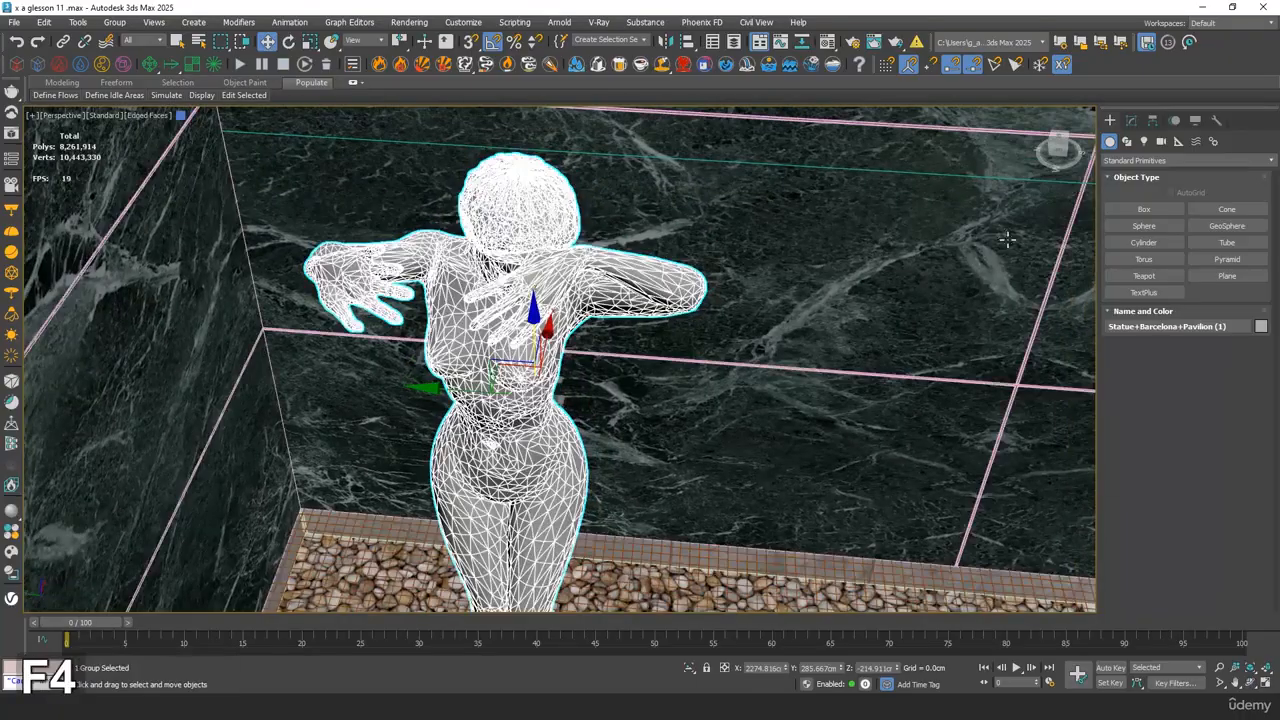
pyautogui.press('F4')
pyautogui.press('m')
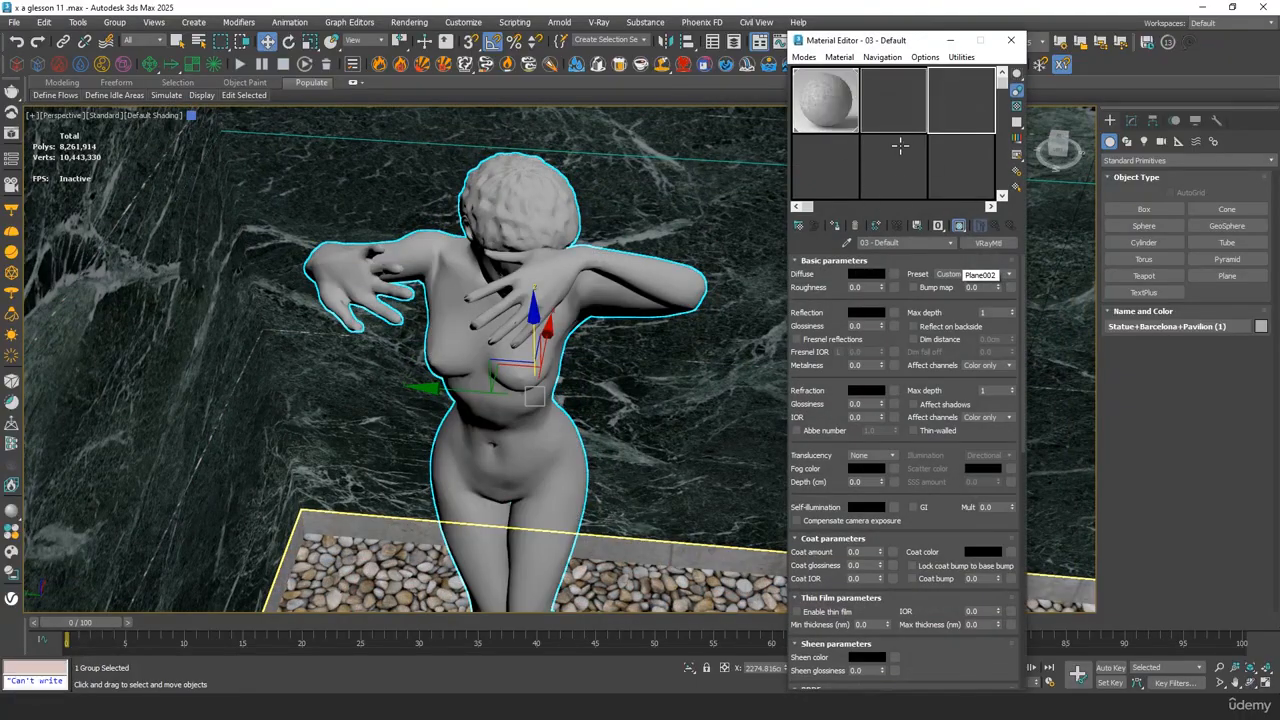
pyautogui.click(835, 227)
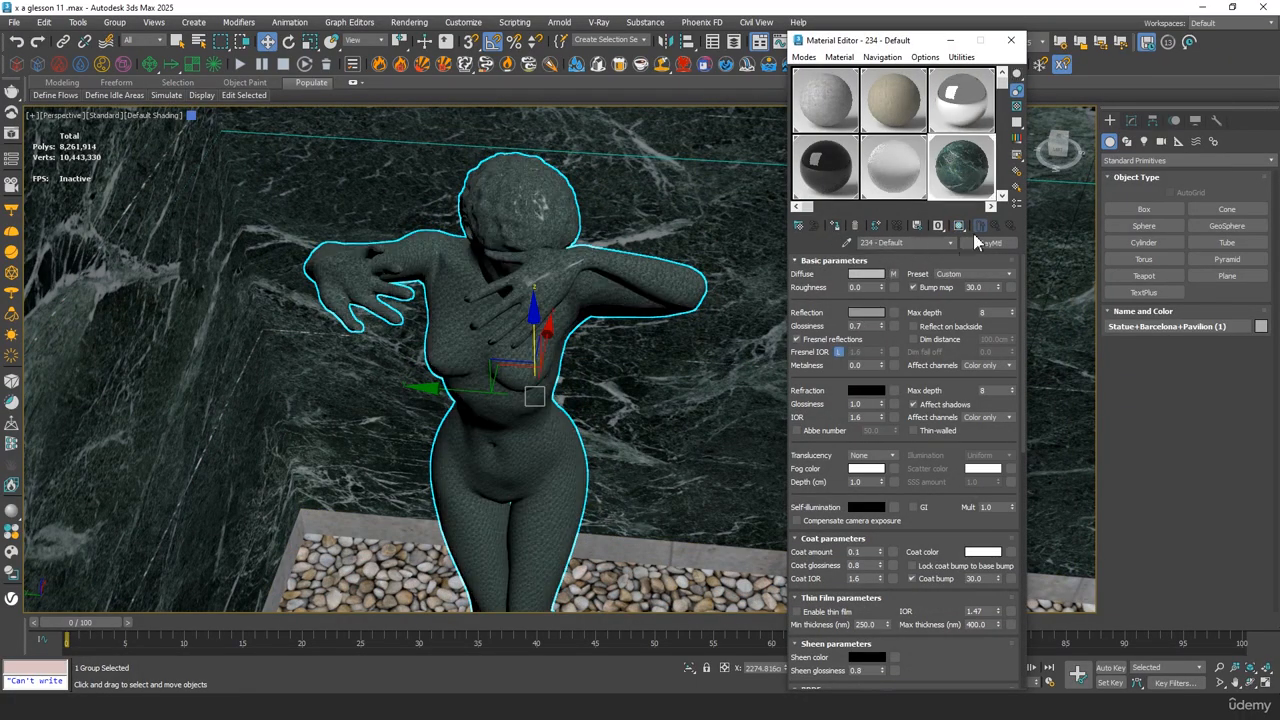
pyautogui.click(950, 40)
# Add a UVW Map modifier to the statue and set its mapping to Box
pyautogui.scroll(2, 563, 266)
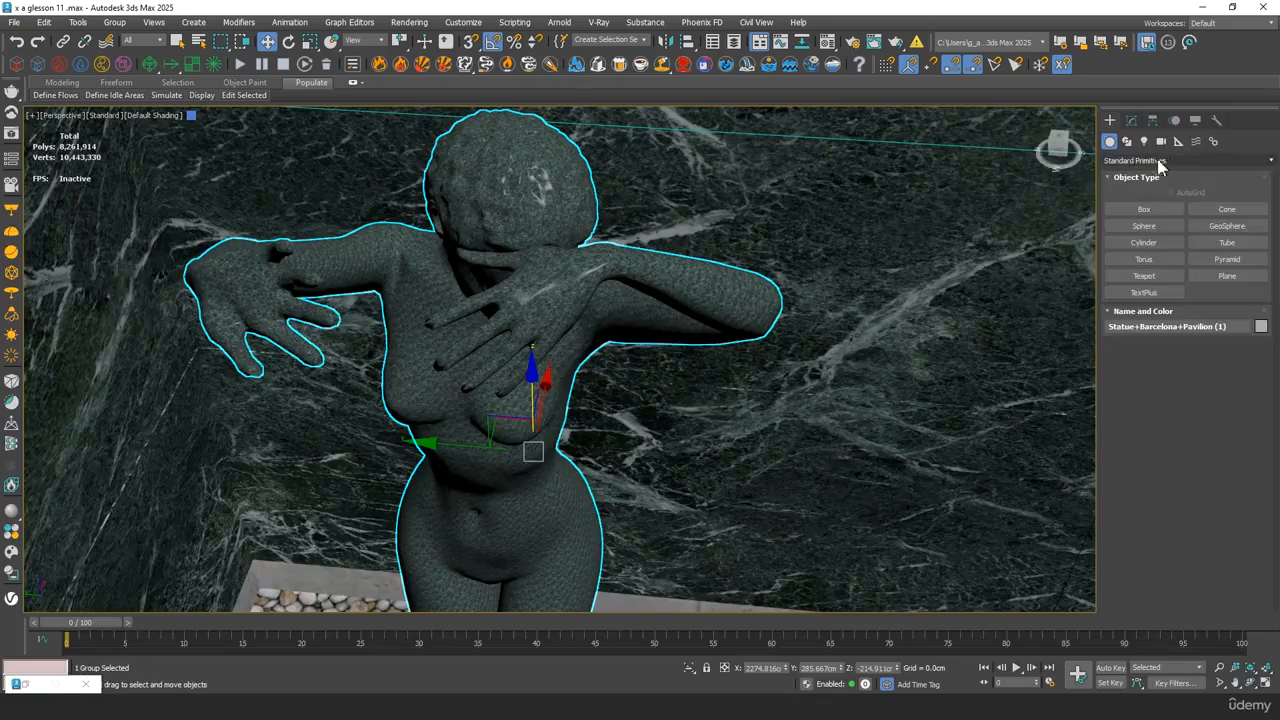
pyautogui.click(1130, 120)
pyautogui.click(1150, 158)
pyautogui.write('uv')
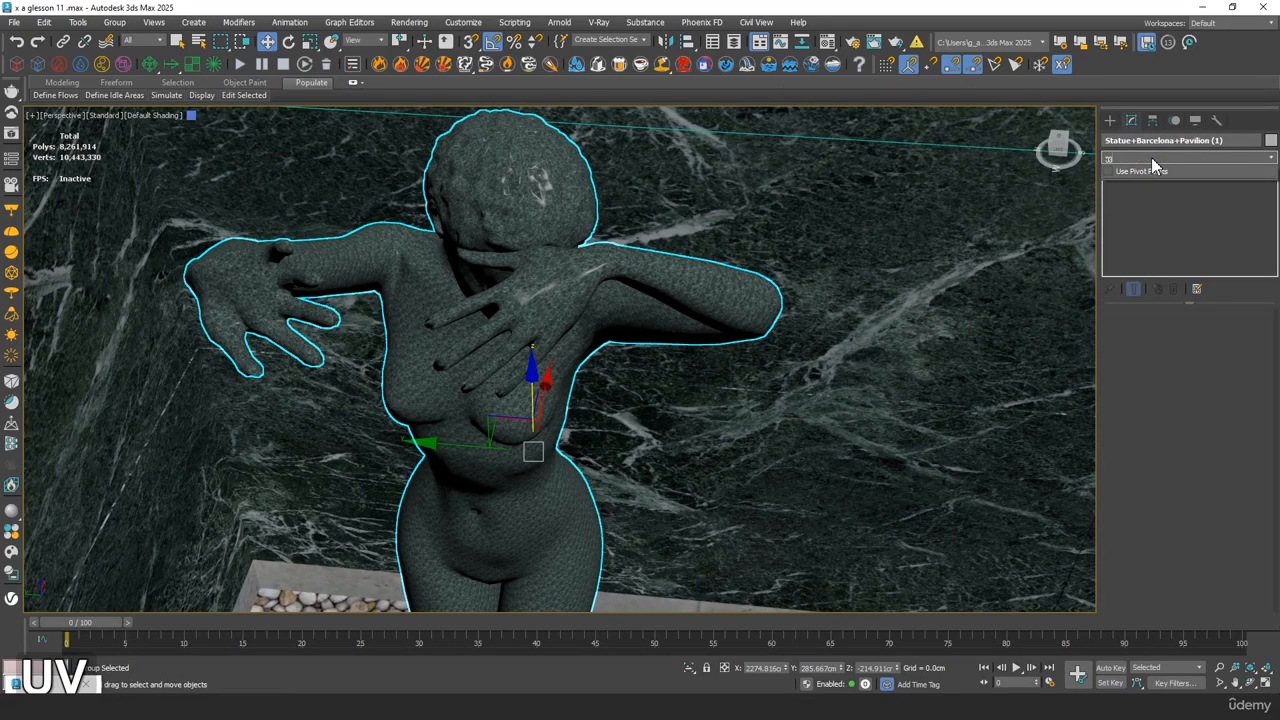
pyautogui.press('BackSpace')
pyautogui.press('BackSpace')
pyautogui.write('uvw')
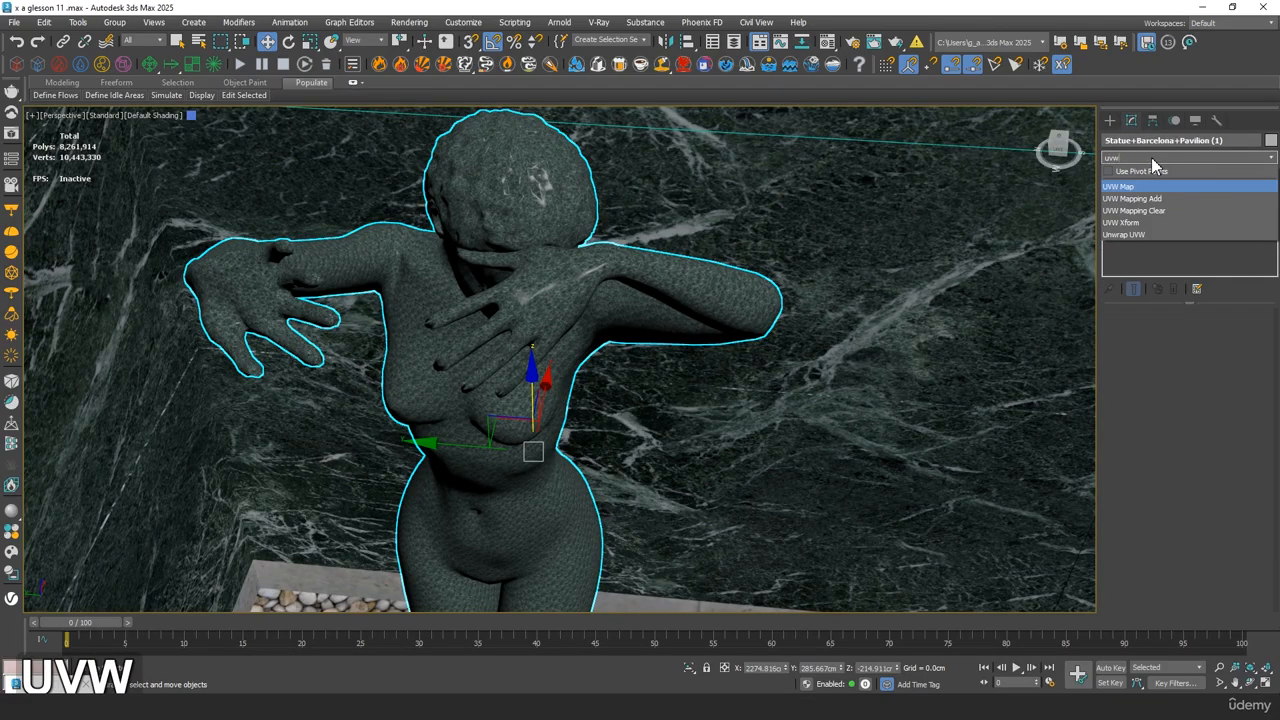
pyautogui.press('Return')
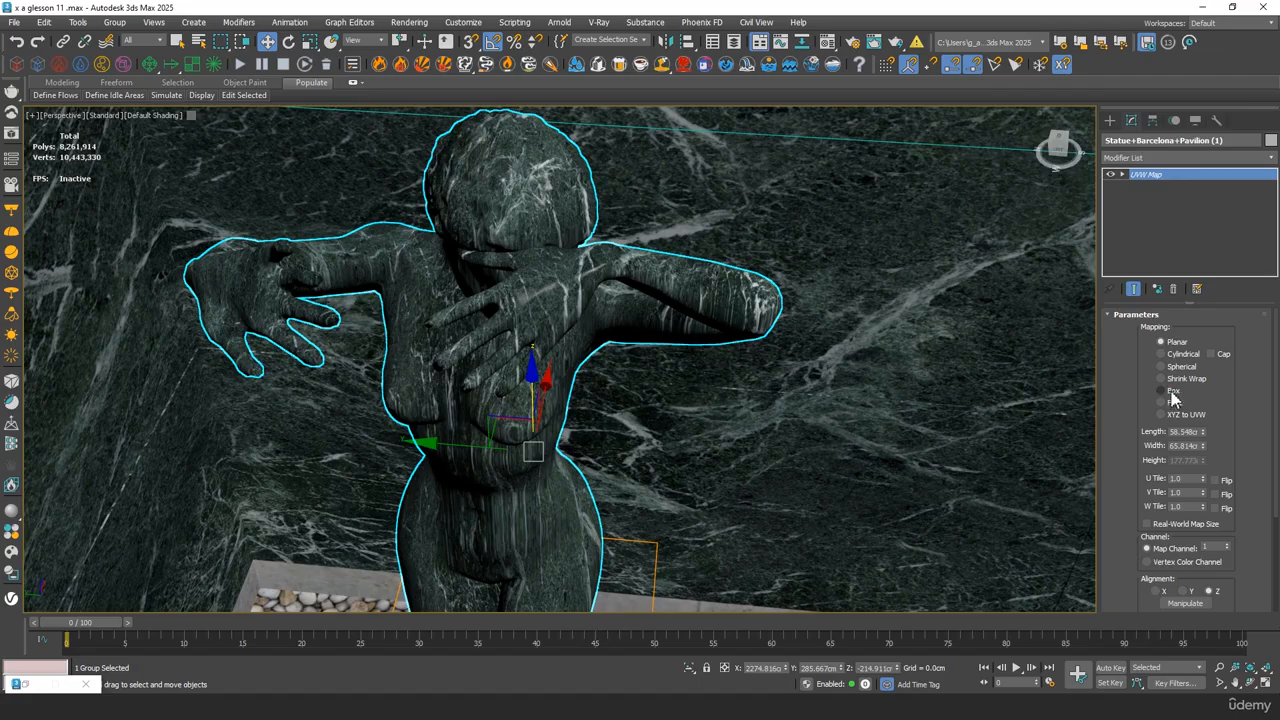
pyautogui.click(1172, 394)
pyautogui.keyDown('alt'); pyautogui.moveTo(666, 340); pyautogui.dragTo(632, 340, button='middle'); pyautogui.keyUp('alt')
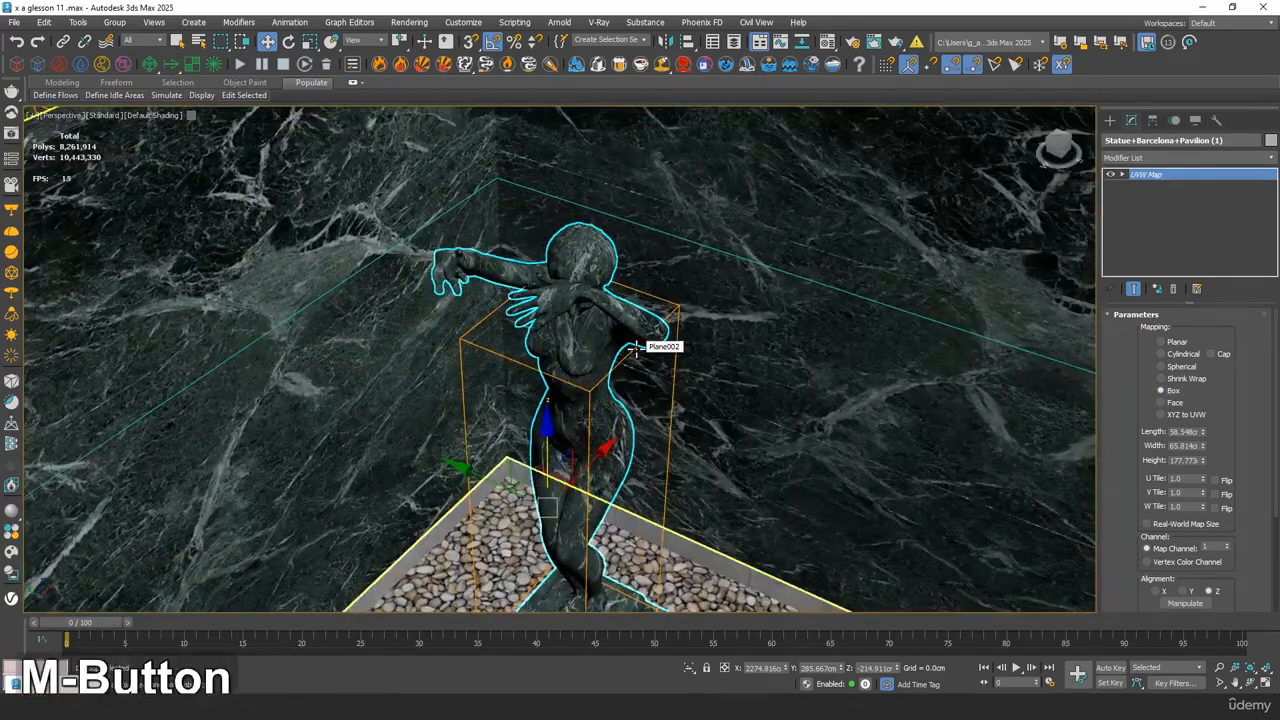
# Copy the green marble material into another sample slot and rename the copy marble 02
pyautogui.press('m')
pyautogui.scroll(-1, 976, 160)
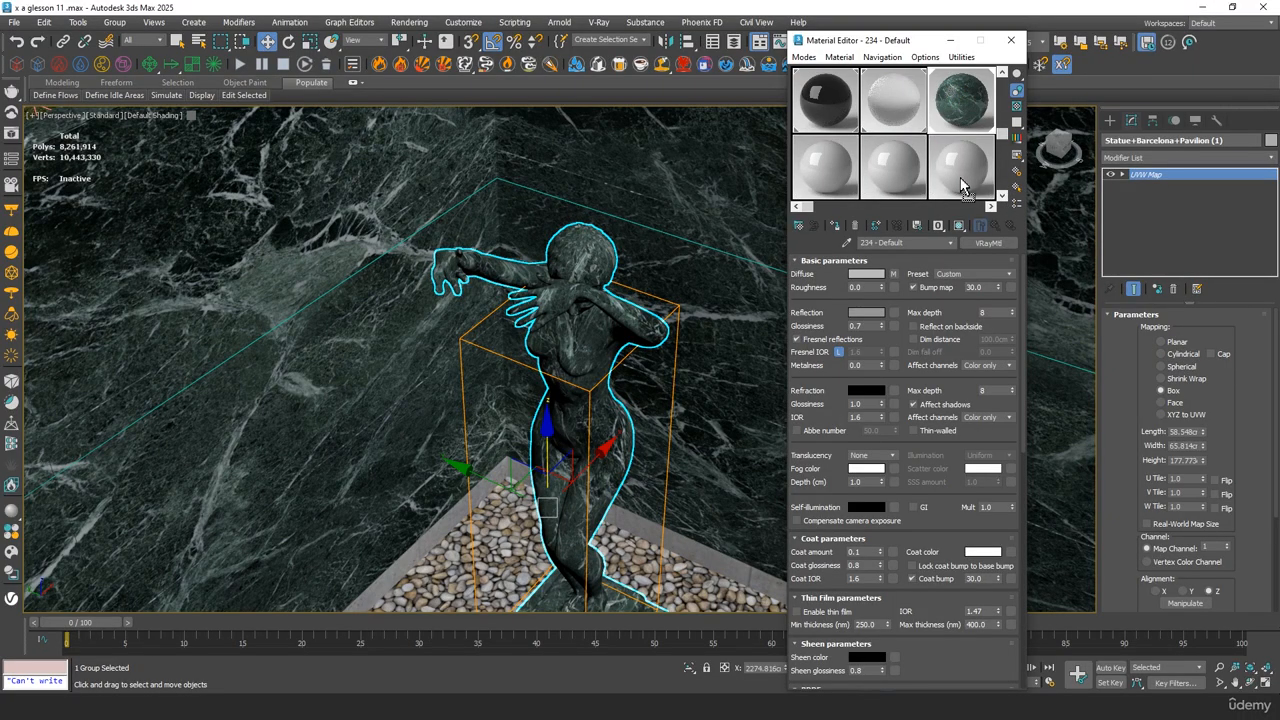
pyautogui.click(960, 177)
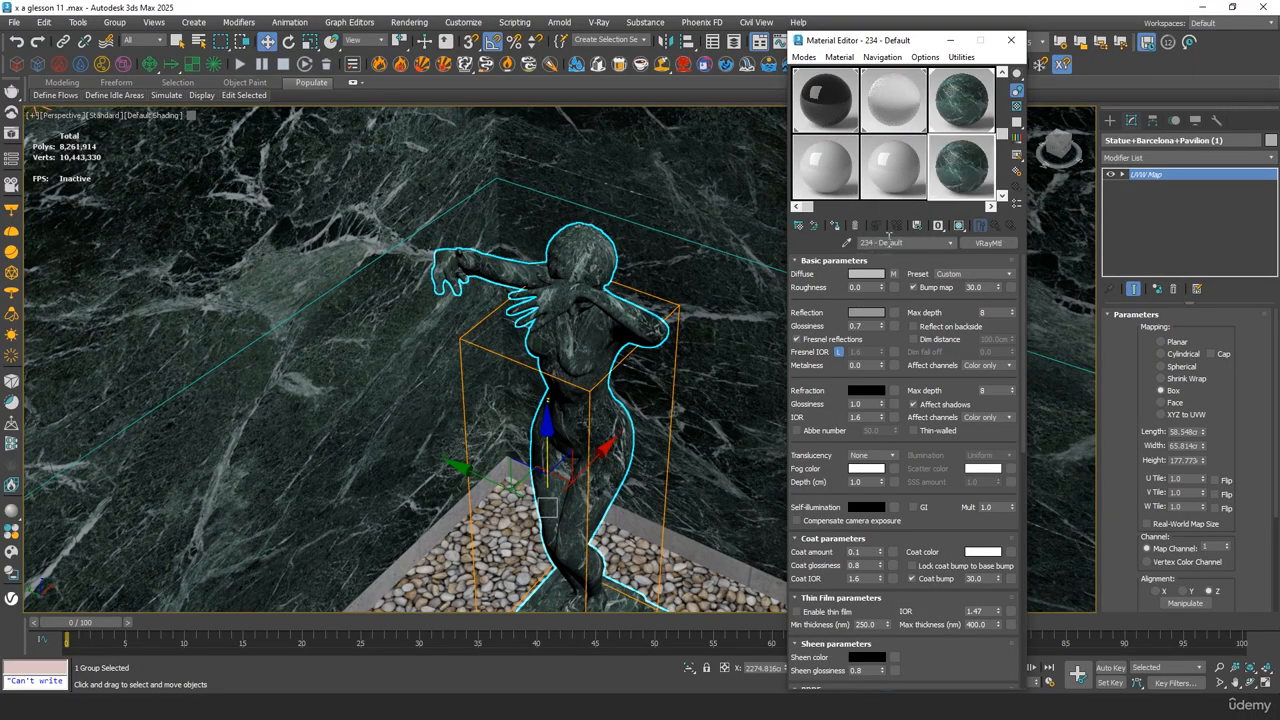
pyautogui.write('marble 02')
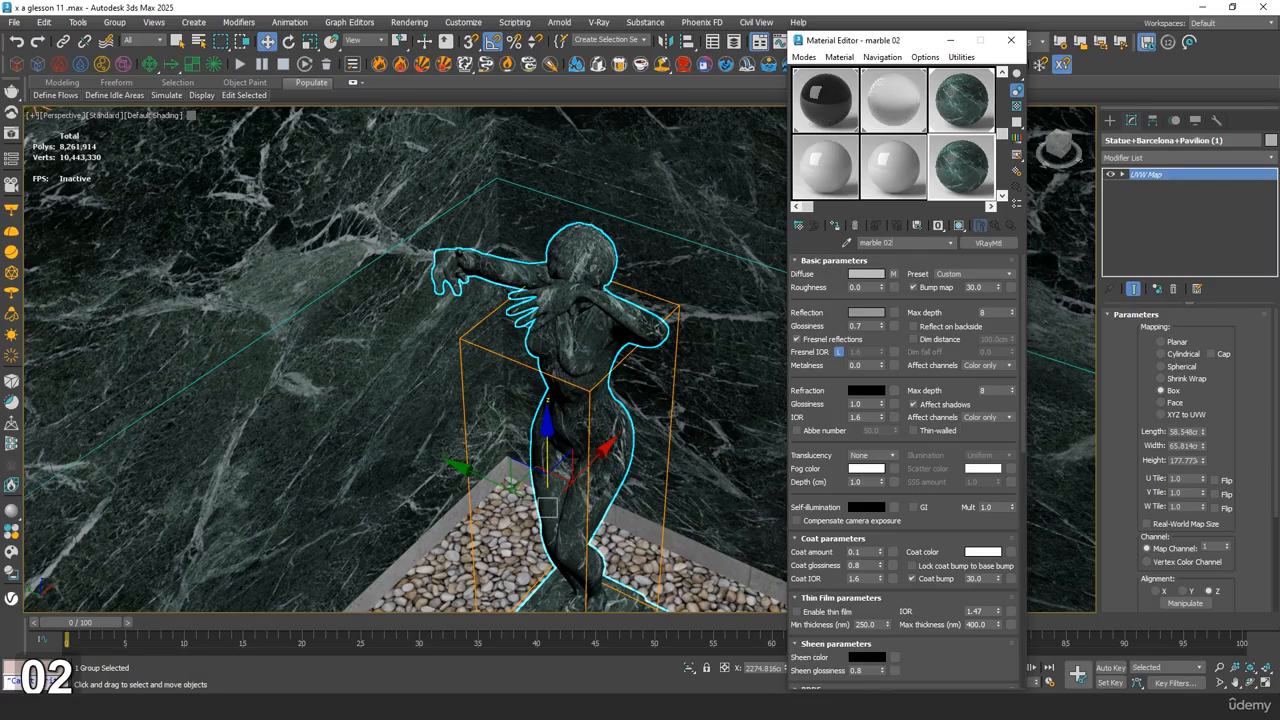
pyautogui.press('Return')
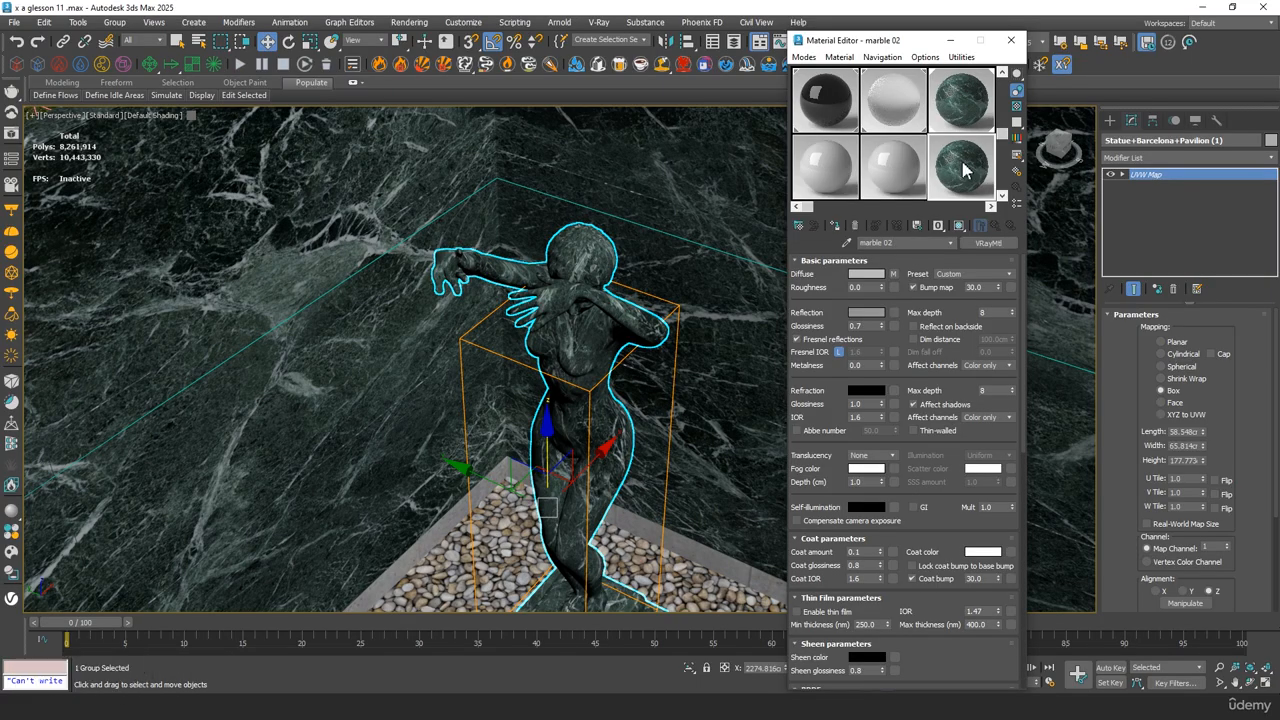
# Try raising the brightness to 60.797 in the Color Correction map of marble 02's diffuse channel, and undo it
pyautogui.click(891, 273)
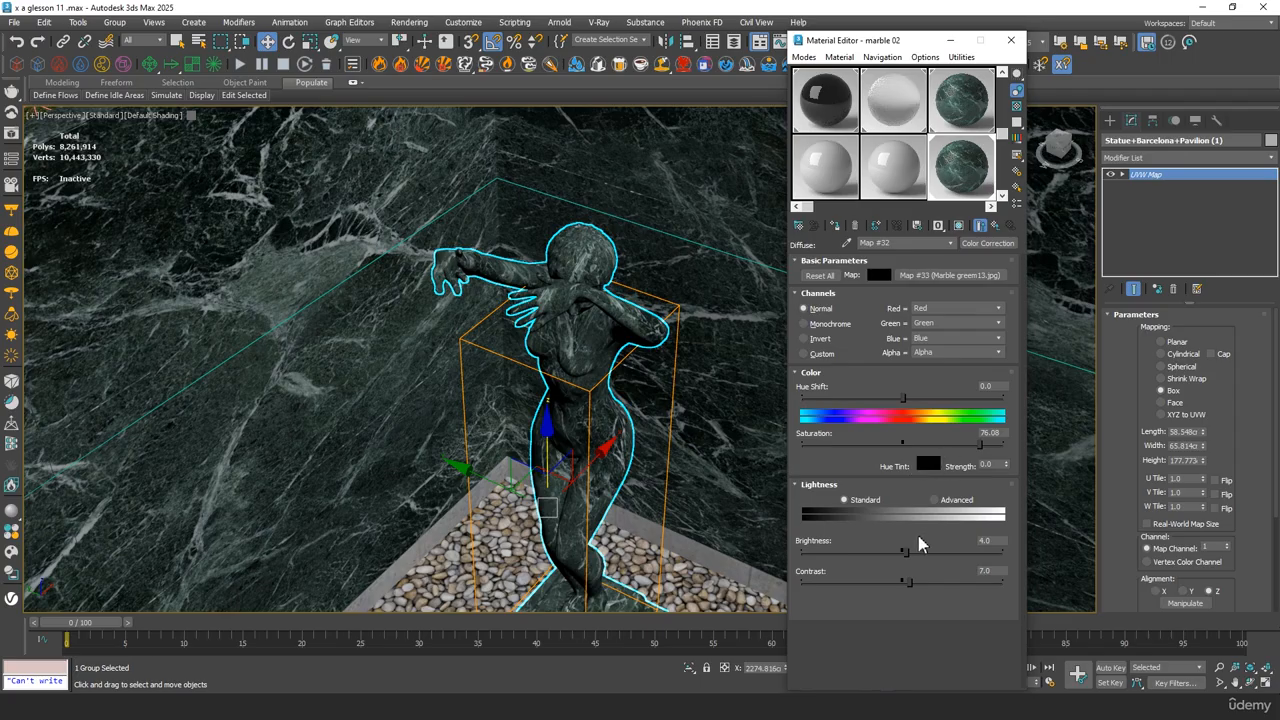
pyautogui.moveTo(906, 556); pyautogui.dragTo(963, 556)
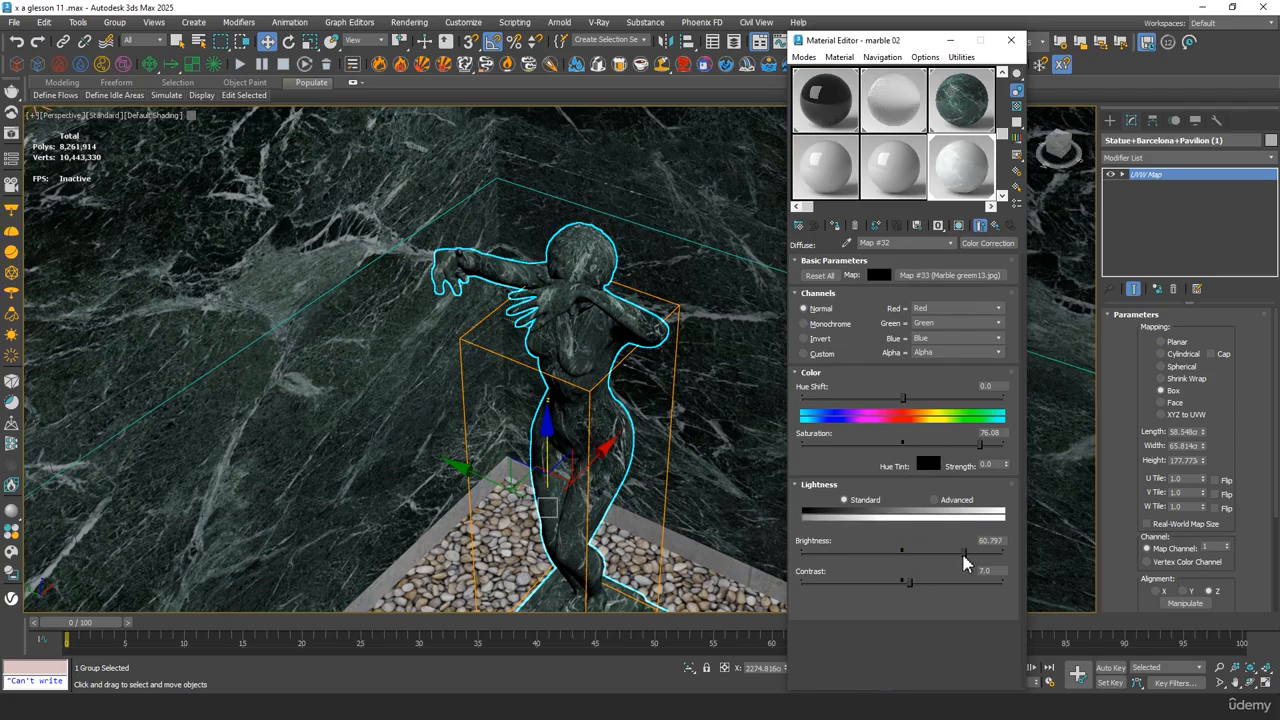
pyautogui.moveTo(625, 418); pyautogui.dragTo(592, 410, button='middle')
pyautogui.hotkey('ctrl', 'z')
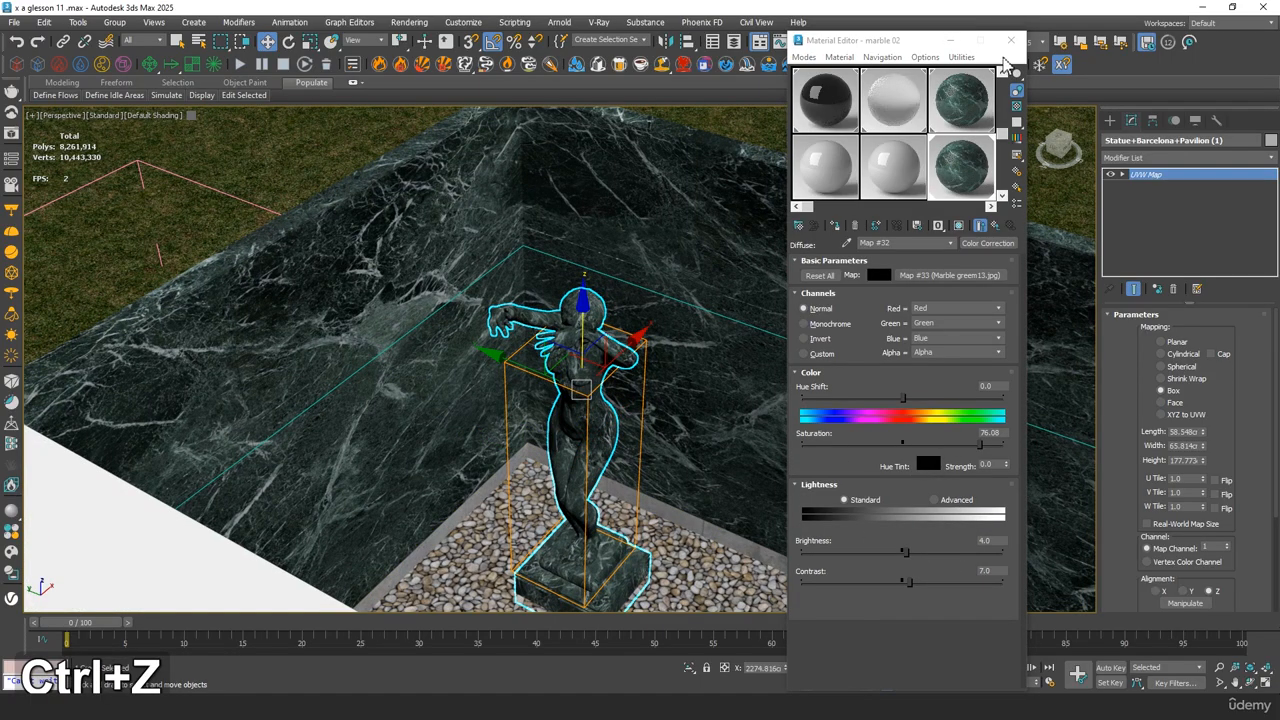
pyautogui.click(1011, 41)
# Return to the VRayCam001 view and display its safe frames
pyautogui.moveTo(594, 406); pyautogui.dragTo(604, 374, button='middle')
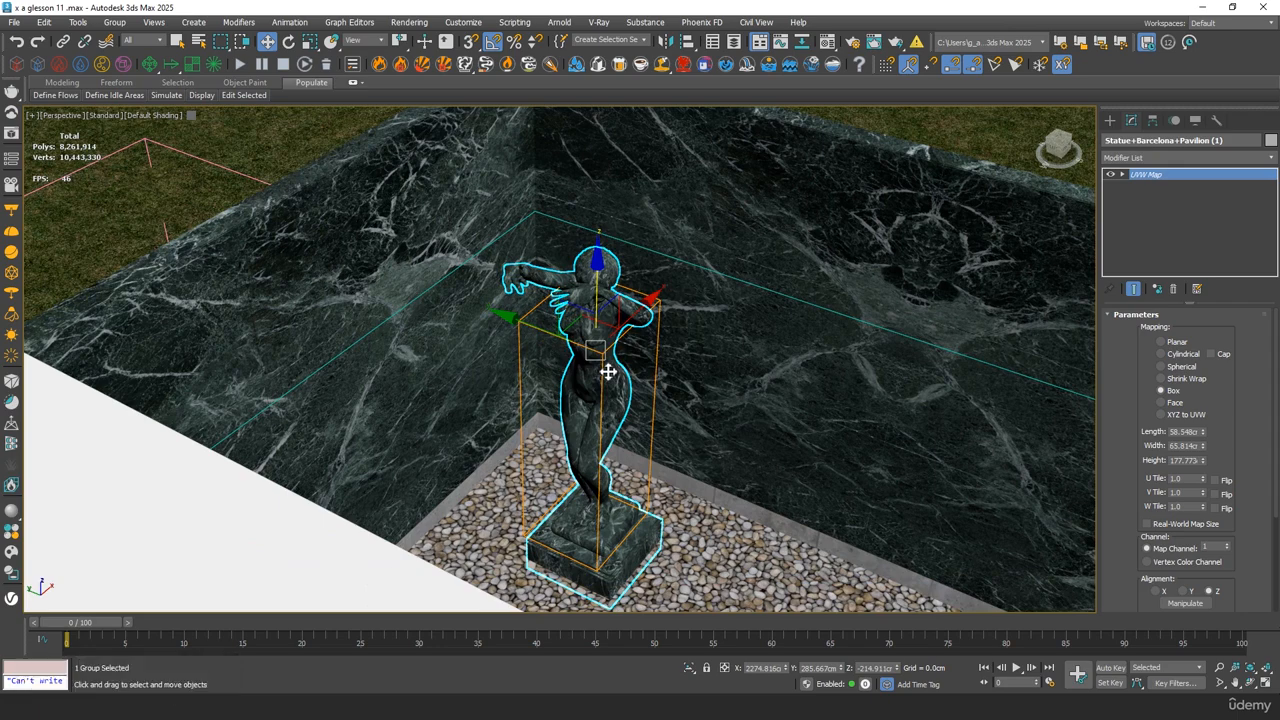
pyautogui.press('c')
pyautogui.doubleClick(640, 257)
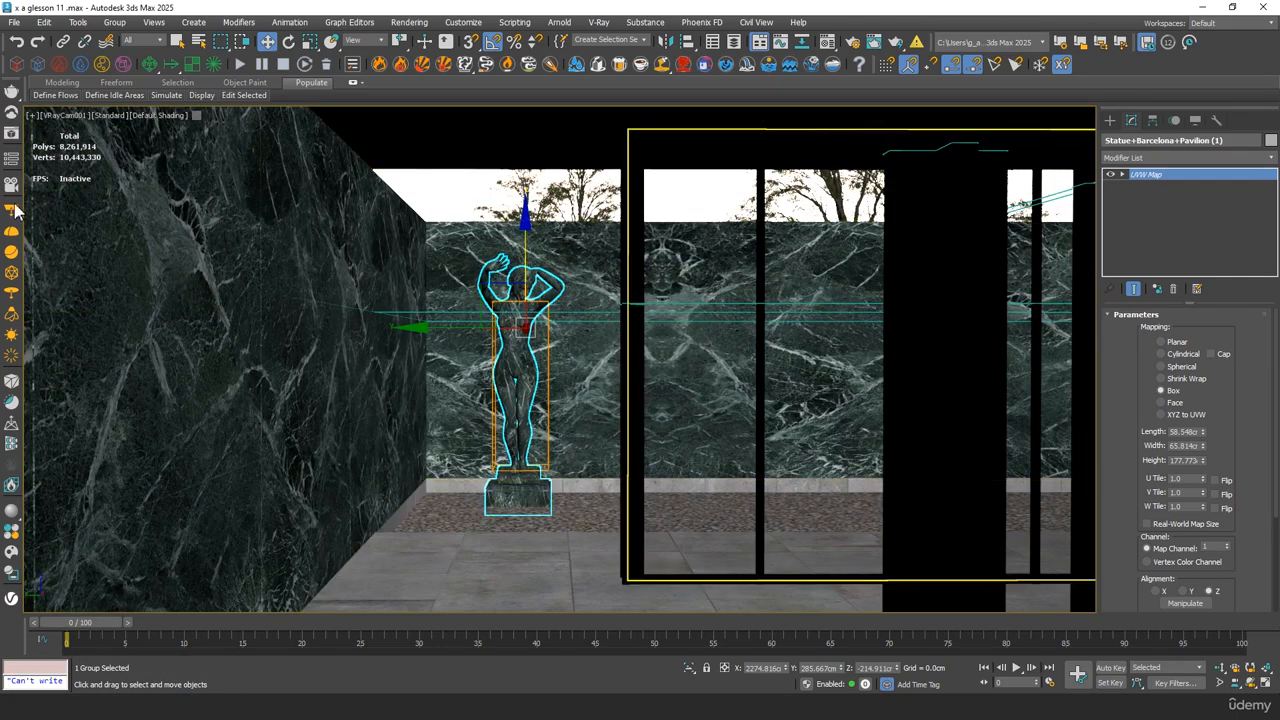
pyautogui.hotkey('shift', 'f')
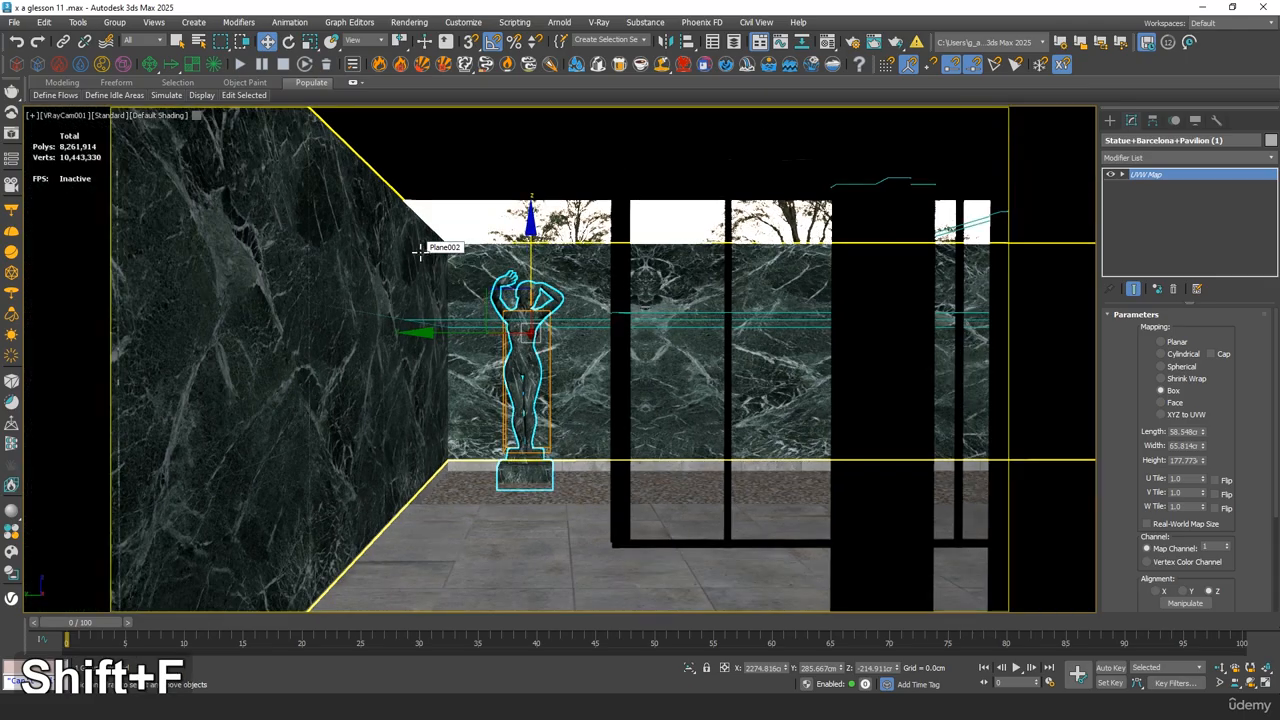
# Open the V-Ray Frame Buffer, collapse its history and layers areas, and start an interactive render of the camera view
pyautogui.click(12, 136)
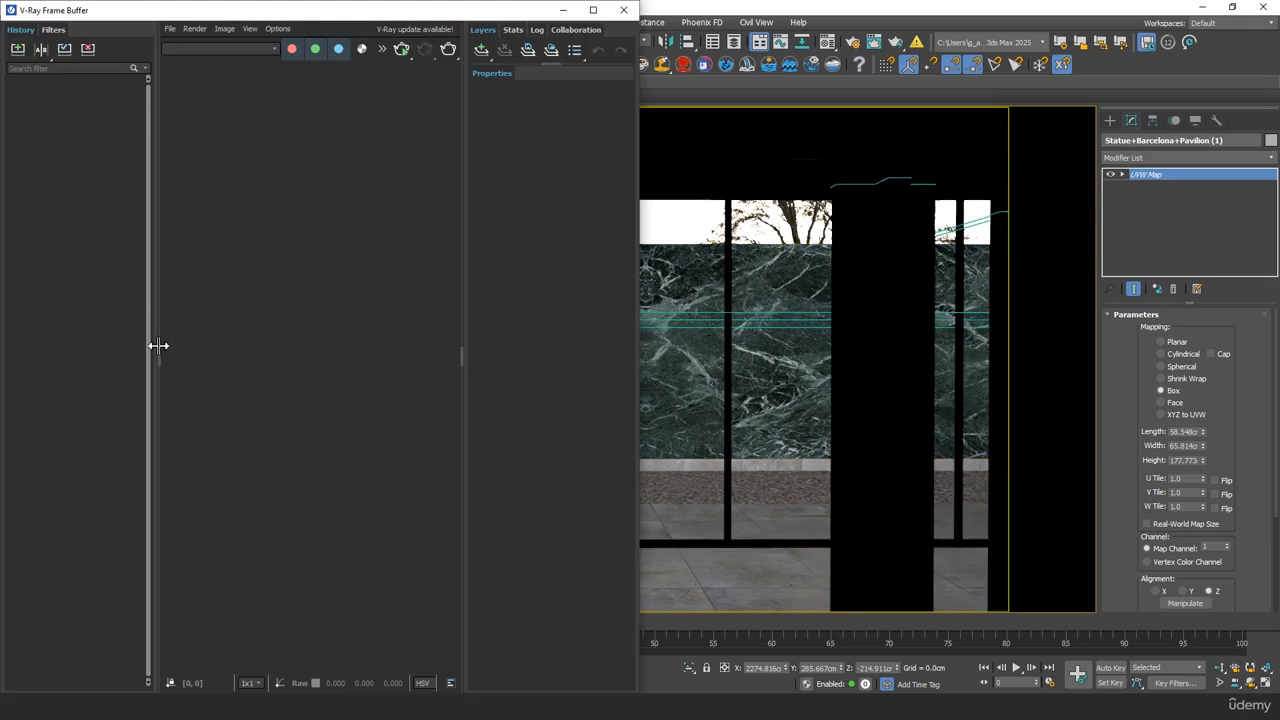
pyautogui.moveTo(158, 345); pyautogui.dragTo(4, 345)
pyautogui.moveTo(702, 360); pyautogui.dragTo(680, 300)
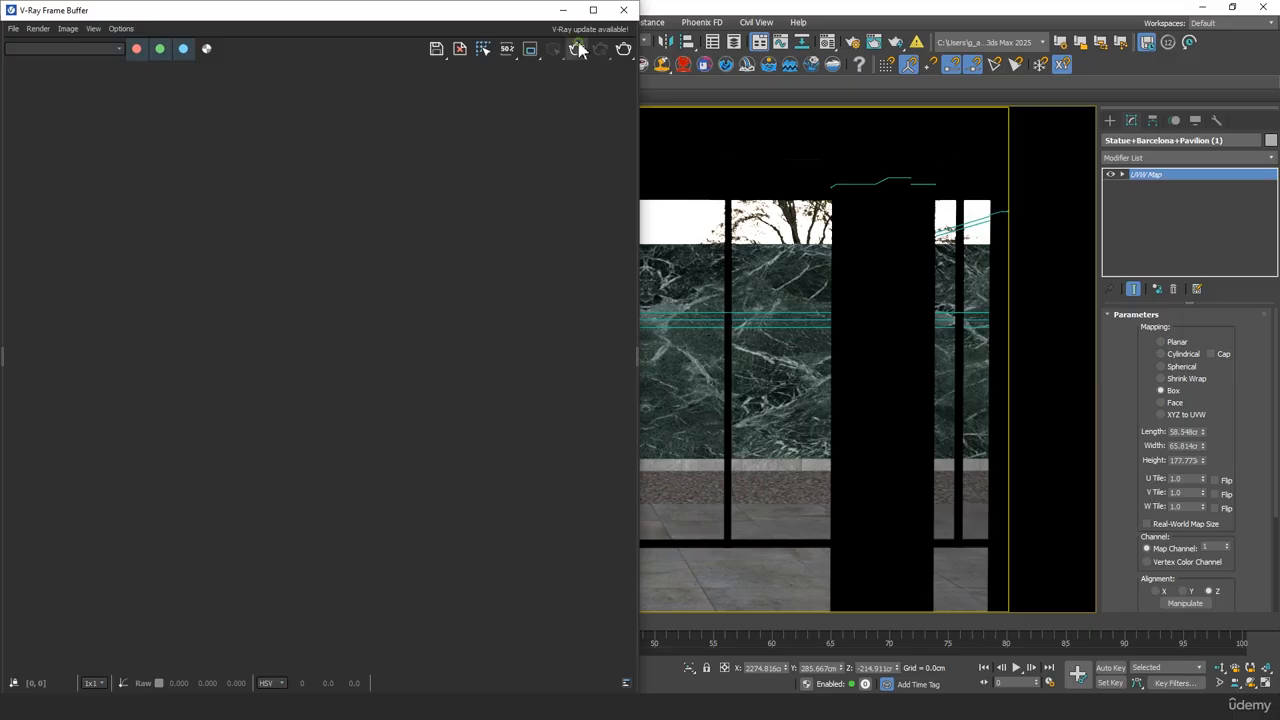
pyautogui.click(577, 49)
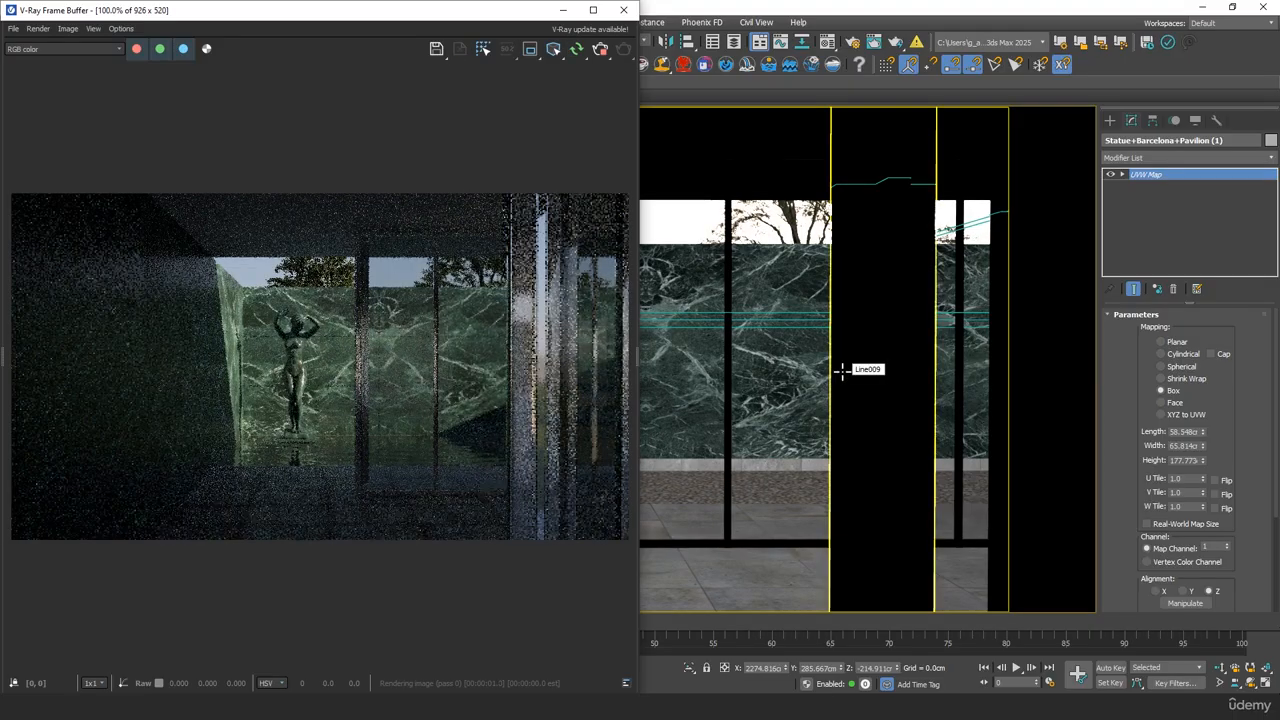
# Examine the statue's scale, marble finish and water reflection in the interactive render, close up and in the full frame
pyautogui.scroll(1, 281, 402)
pyautogui.moveTo(281, 402); pyautogui.dragTo(228, 393, button='middle')
pyautogui.scroll(-1, 344, 369)
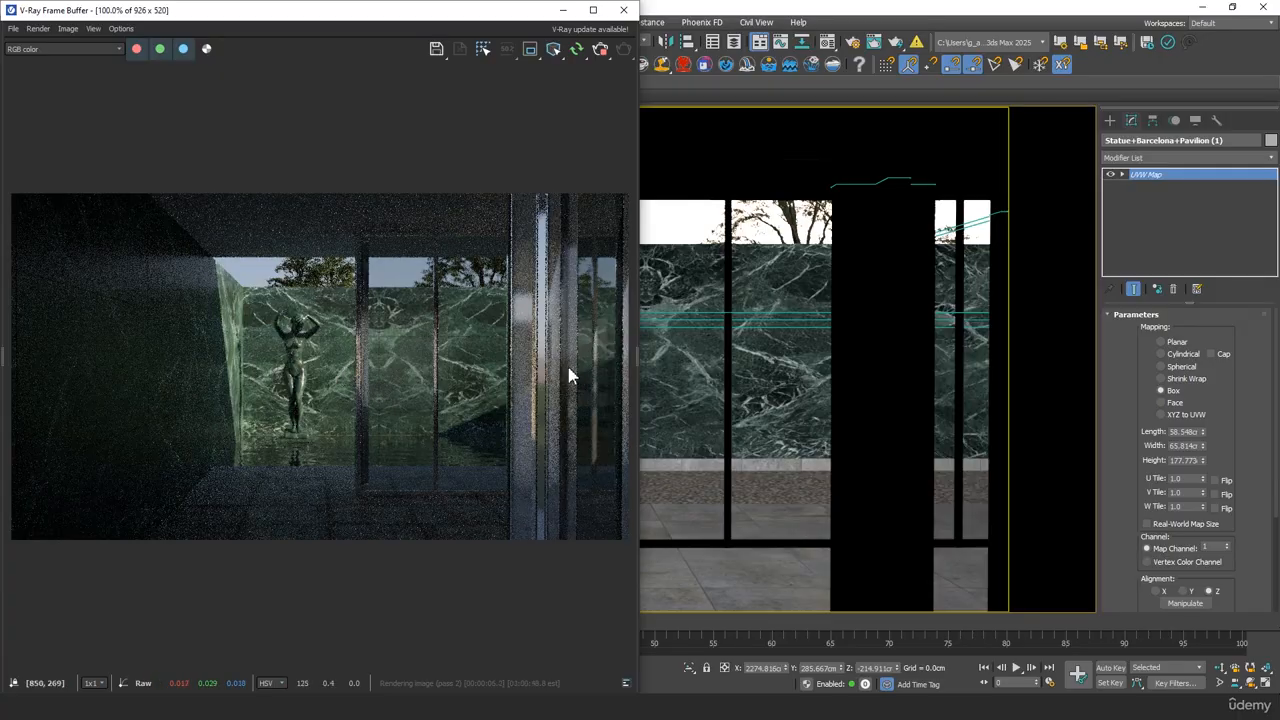
pyautogui.scroll(1, 358, 368)
pyautogui.moveTo(222, 332); pyautogui.dragTo(338, 334, button='middle')
pyautogui.scroll(1, 346, 331)
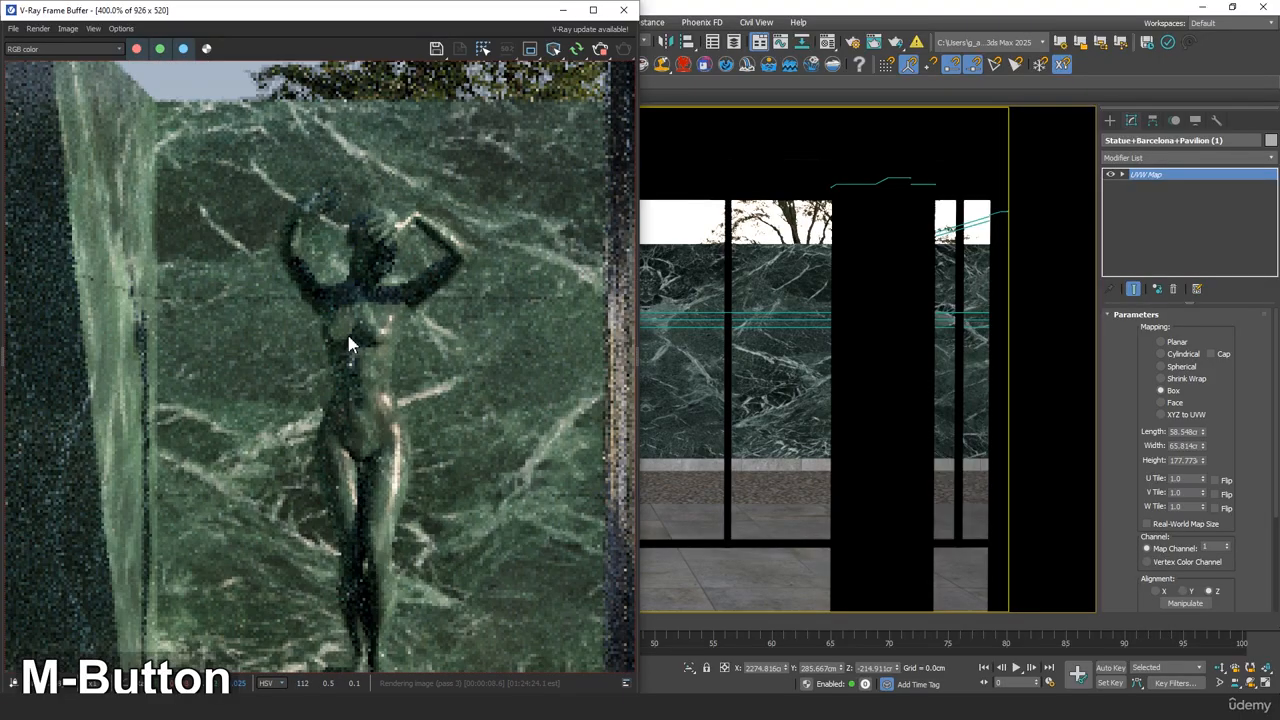
pyautogui.scroll(-2, 346, 331)
pyautogui.scroll(1, 348, 335)
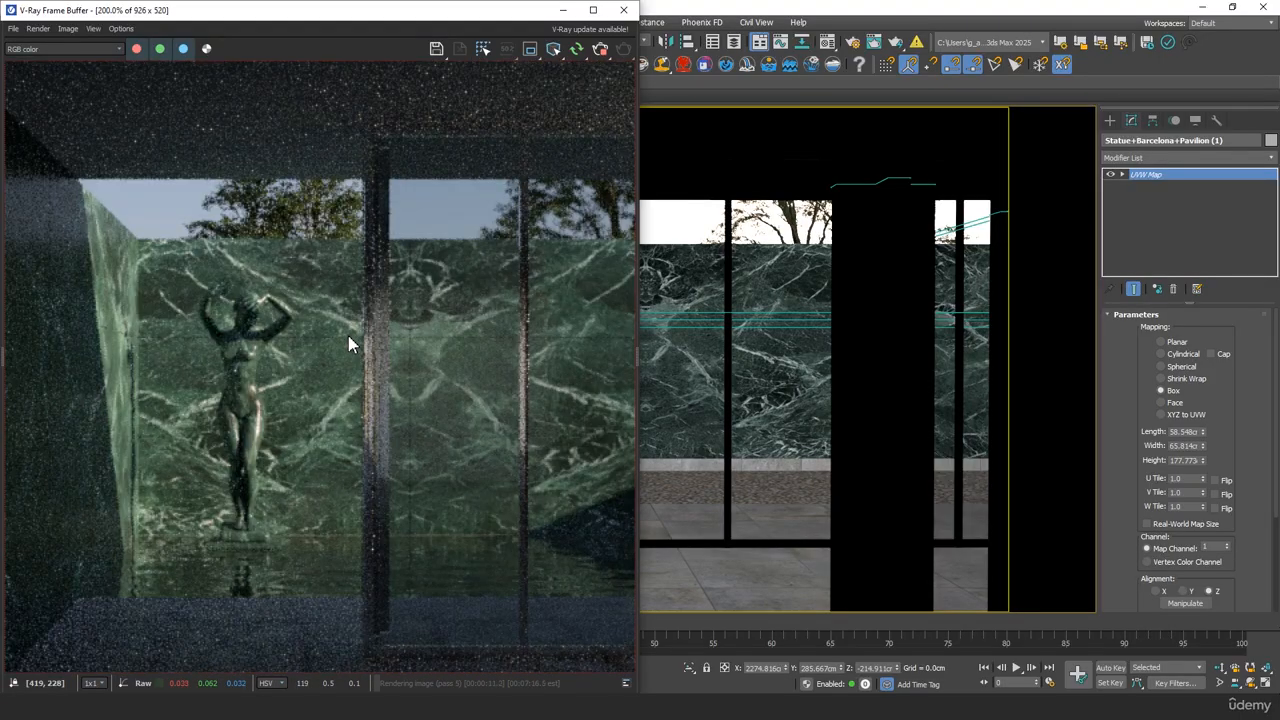
pyautogui.scroll(2, 250, 388)
pyautogui.scroll(-2, 257, 383)
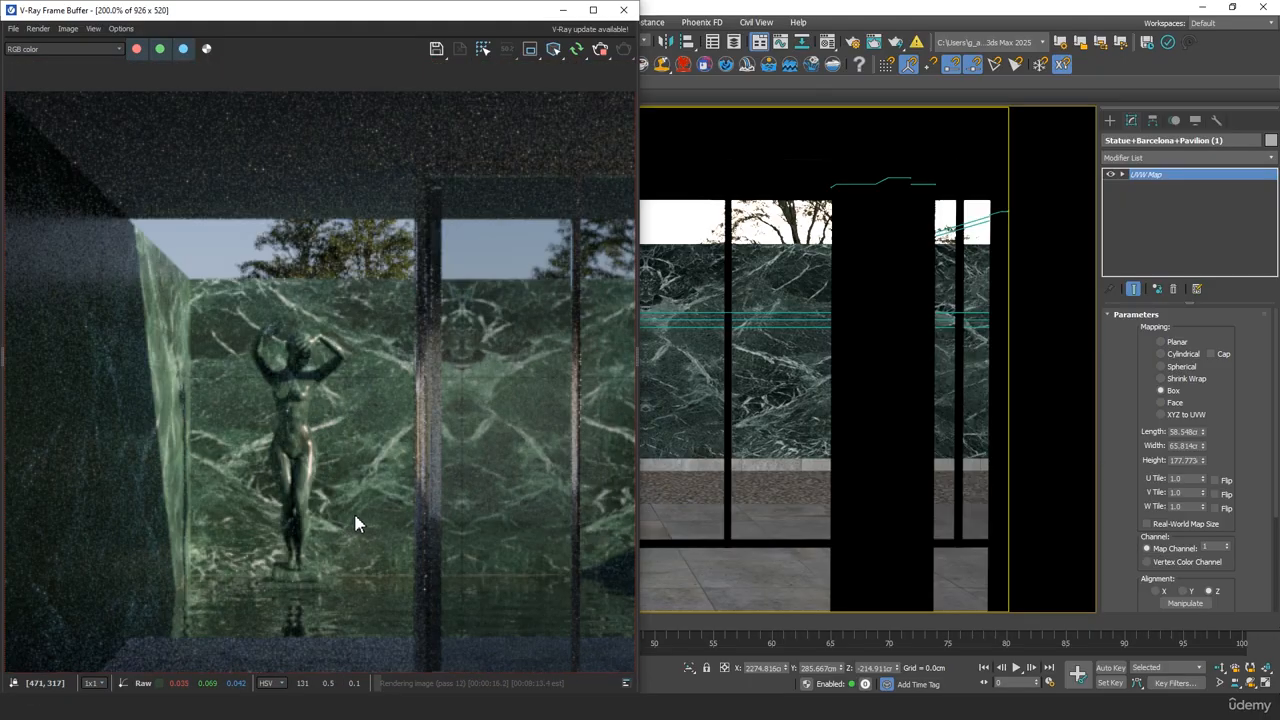
pyautogui.scroll(-1, 452, 369)
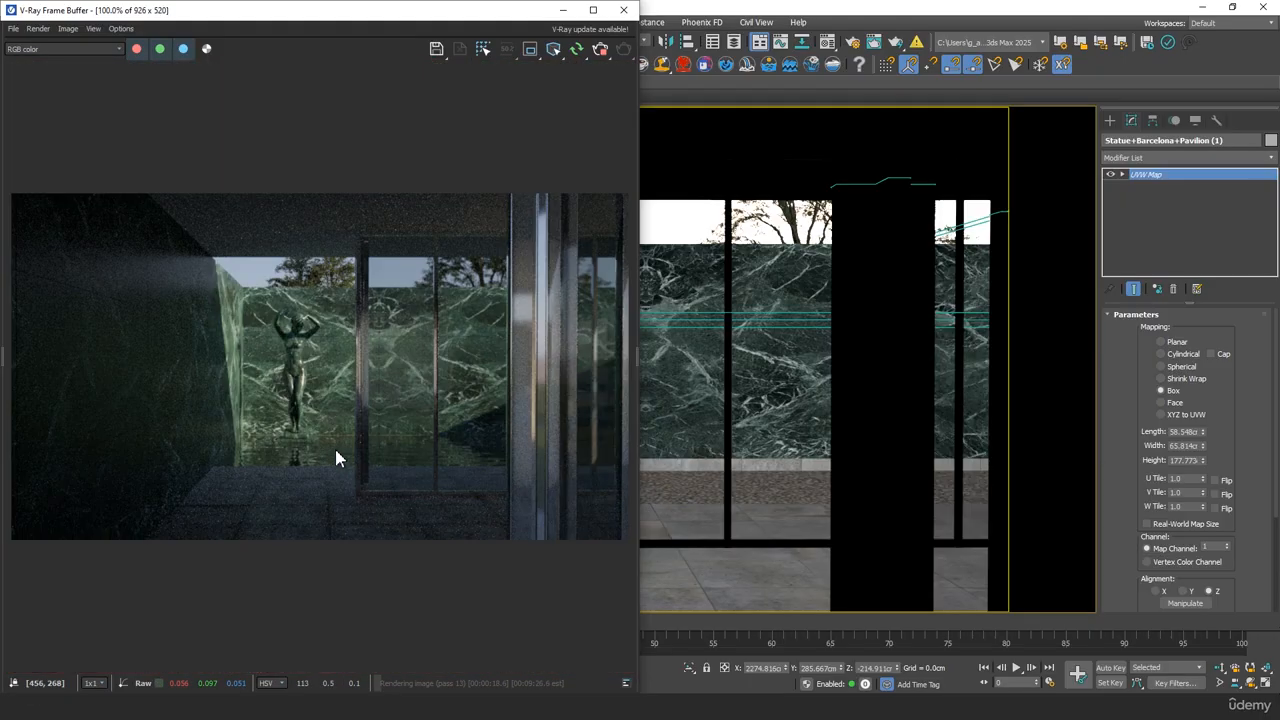
pyautogui.click(564, 11)
# Scale the statue up uniformly to about 87.5 percent and check its size in the interactive render
pyautogui.press('e')
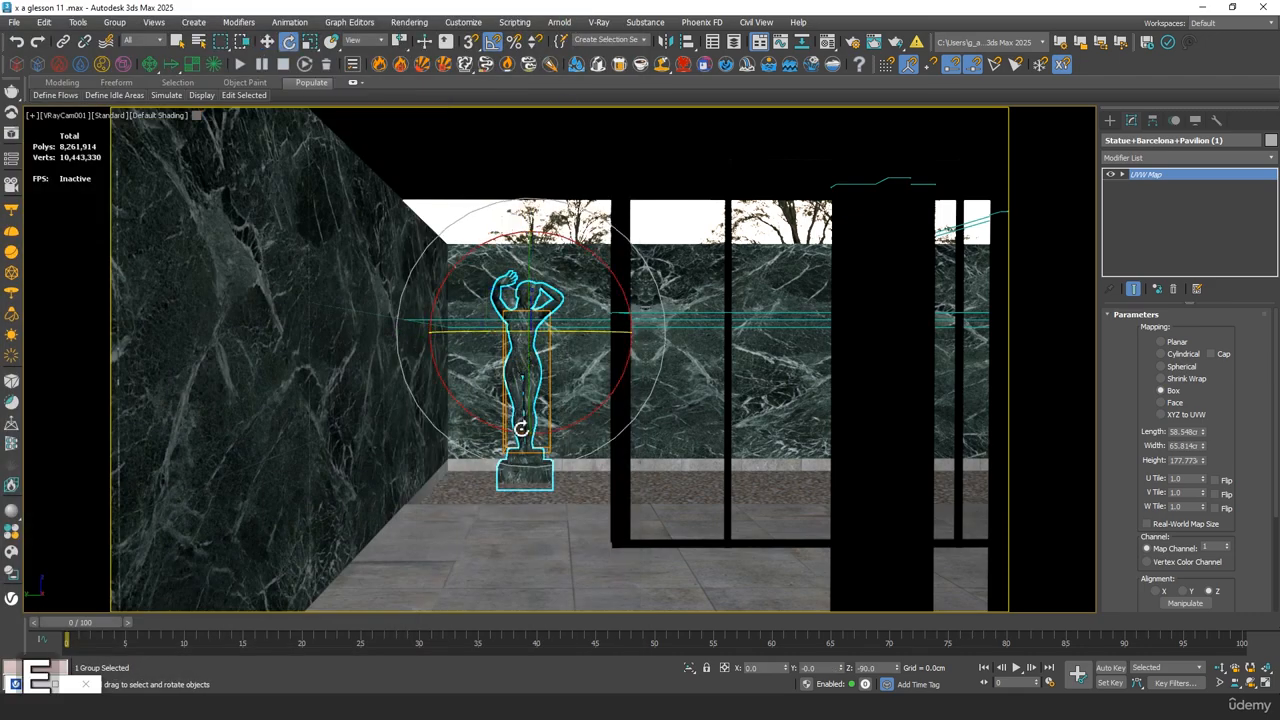
pyautogui.press('r')
pyautogui.moveTo(518, 325)
pyautogui.mouseDown()
pyautogui.moveTo(517, 313)
pyautogui.moveTo(521, 330)
pyautogui.mouseUp()
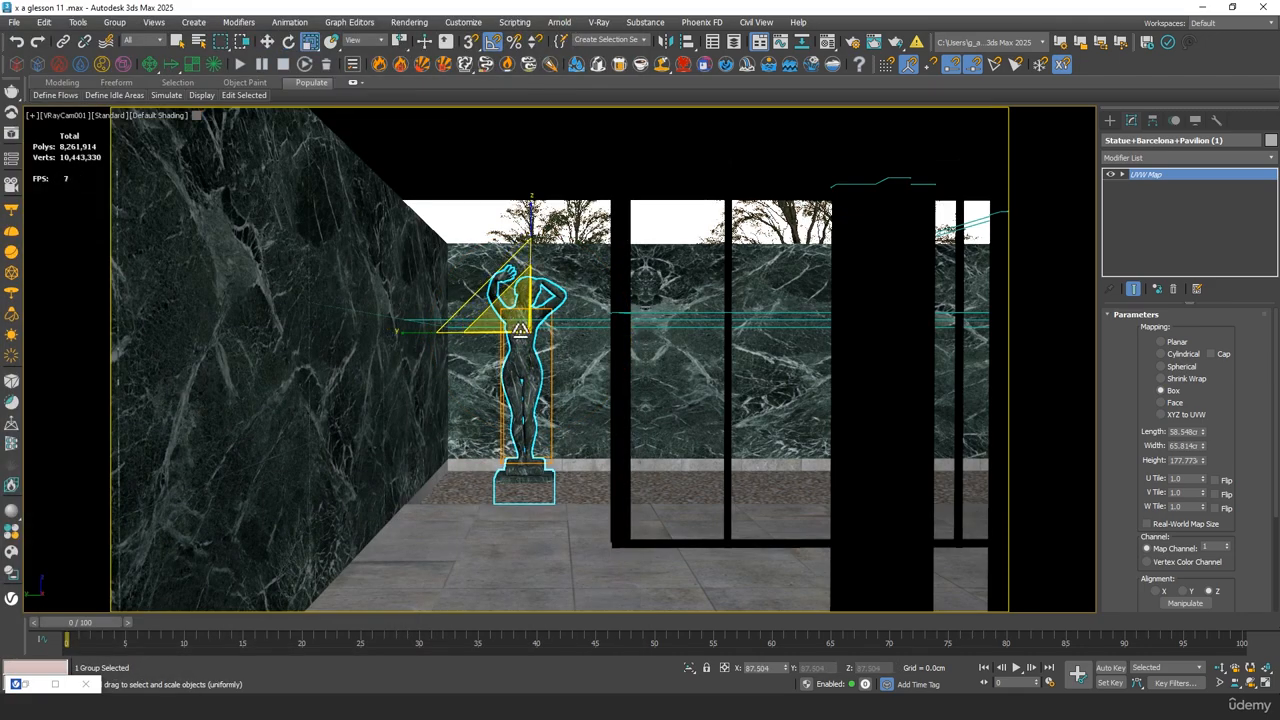
pyautogui.hotkey('shift', 'q')
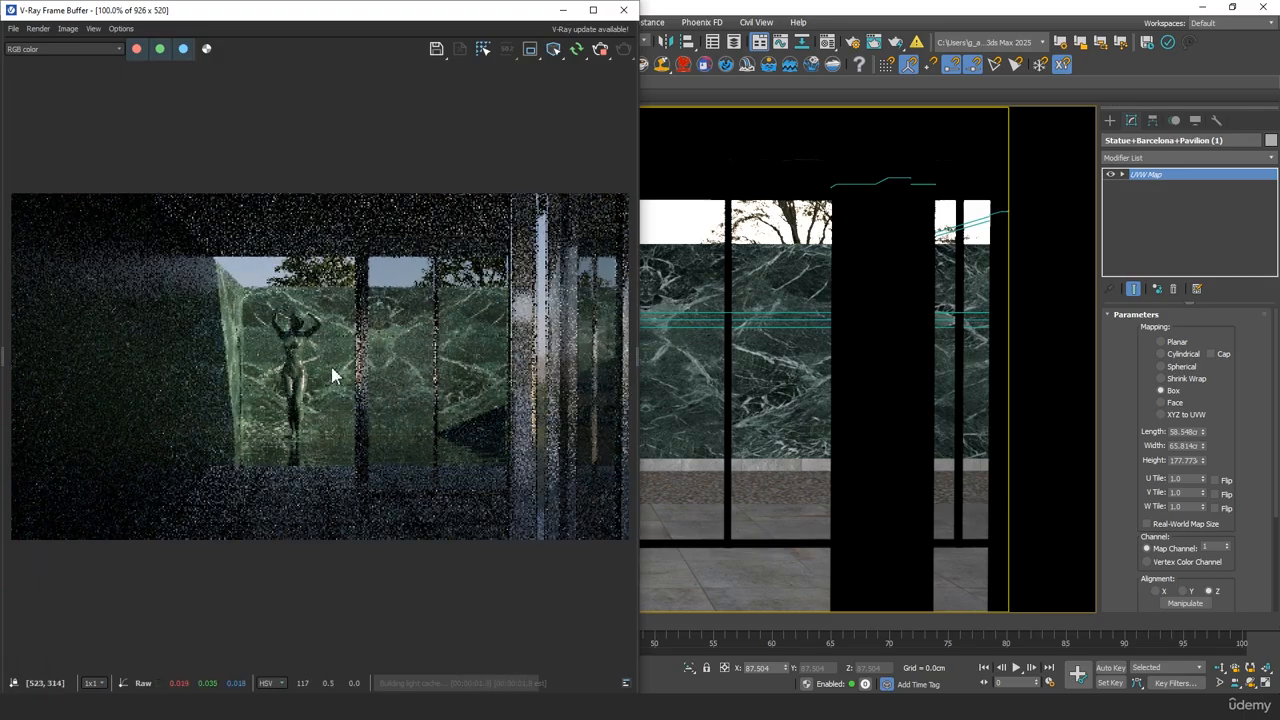
pyautogui.click(563, 11)
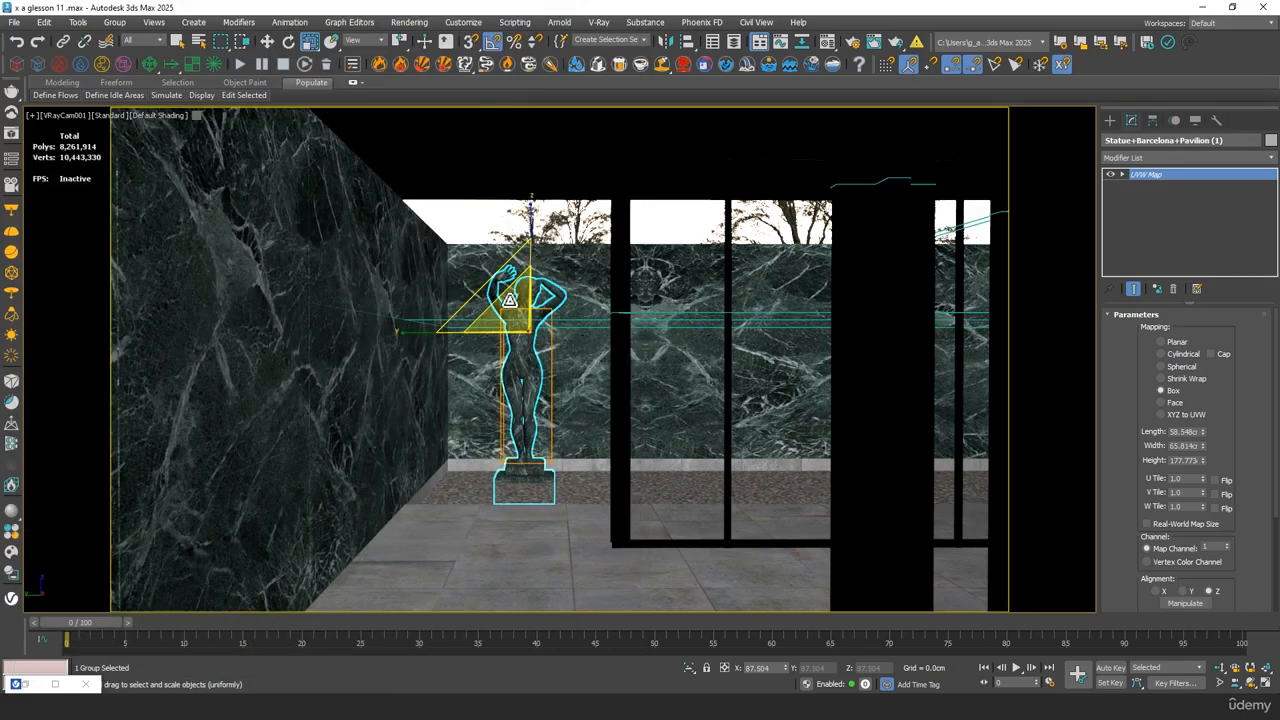
# Raise the statue slightly along the vertical axis and check its new position in the interactive render
pyautogui.press('w')
pyautogui.moveTo(533, 230); pyautogui.dragTo(532, 223)
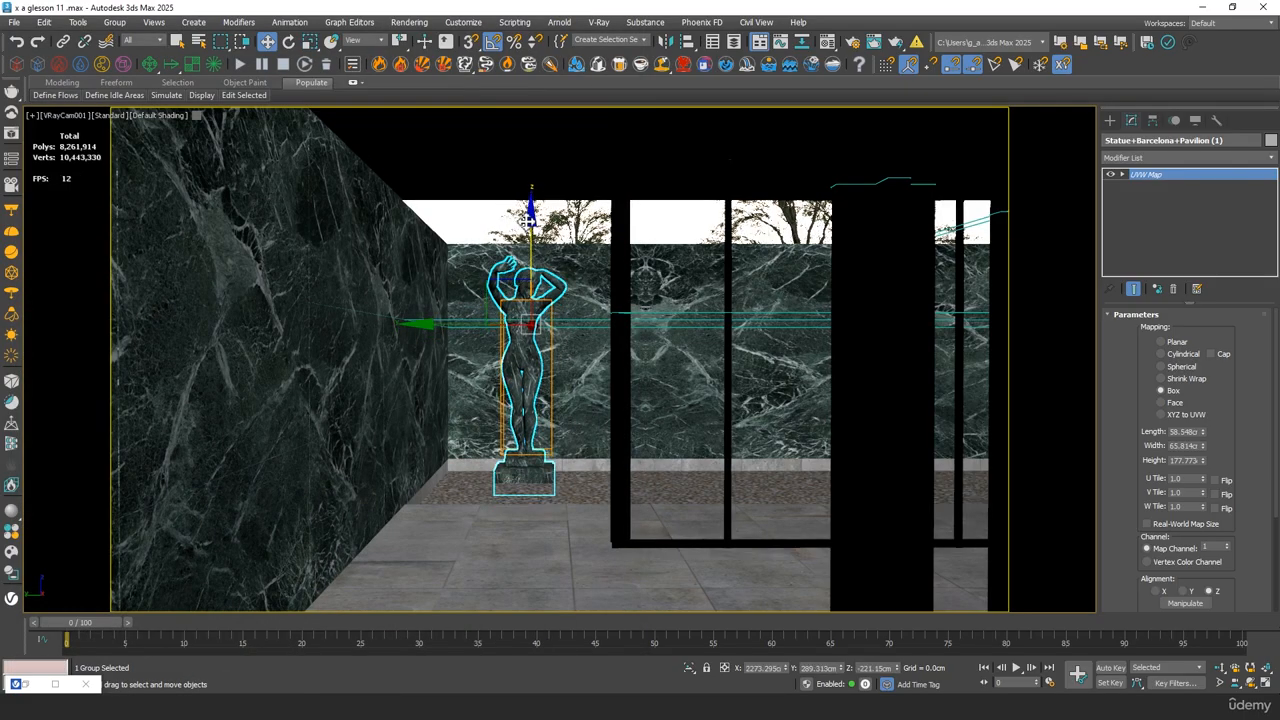
pyautogui.press('e')
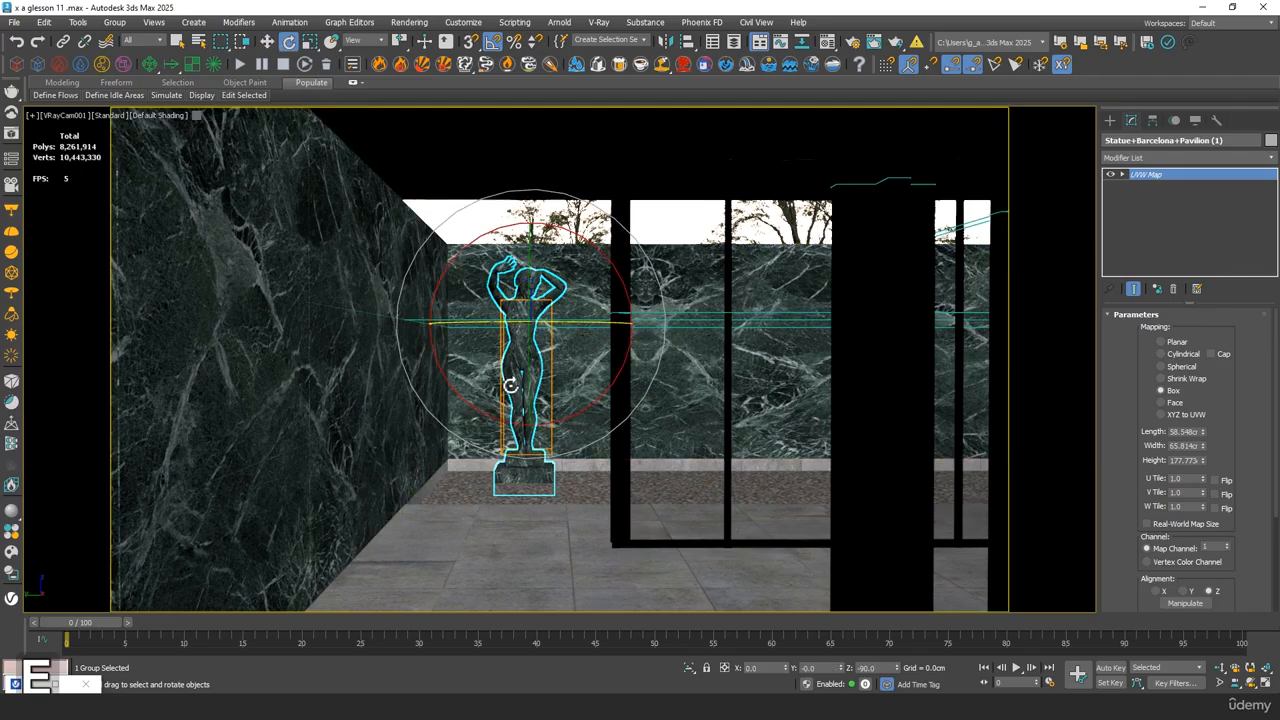
pyautogui.click(17, 684)
pyautogui.click(25, 686)
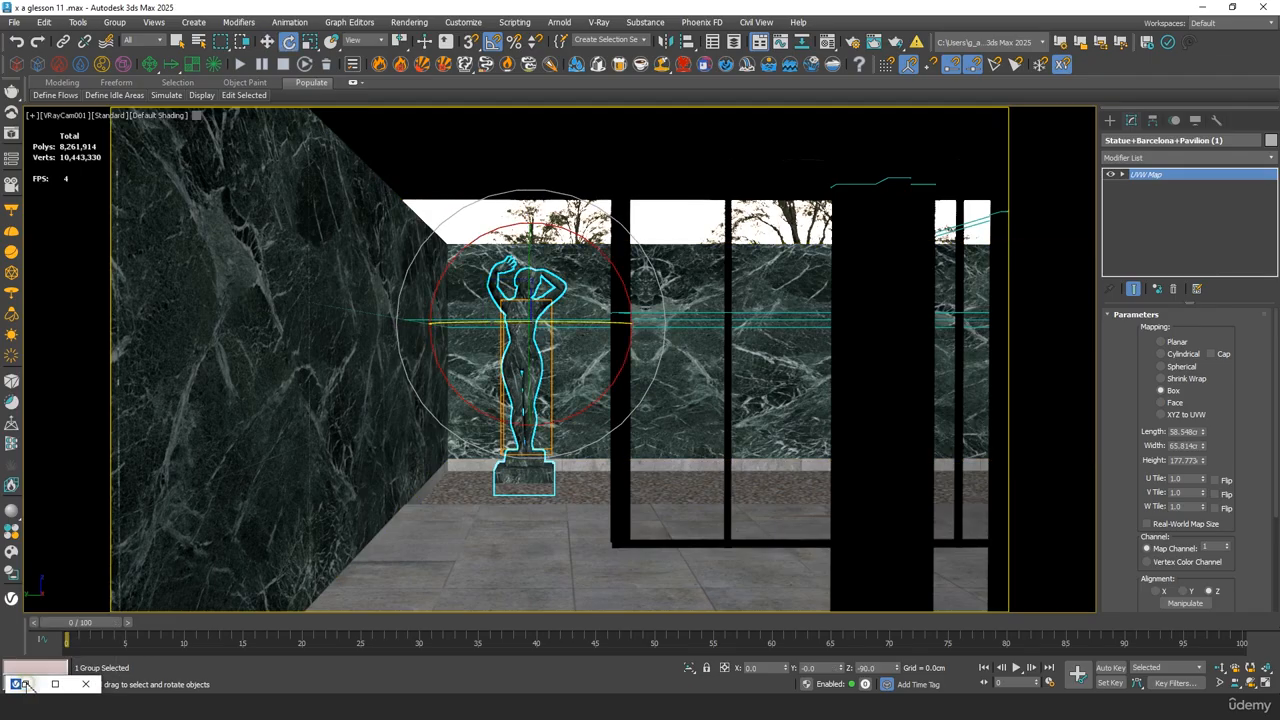
pyautogui.click(27, 686)
pyautogui.scroll(3, 282, 352)
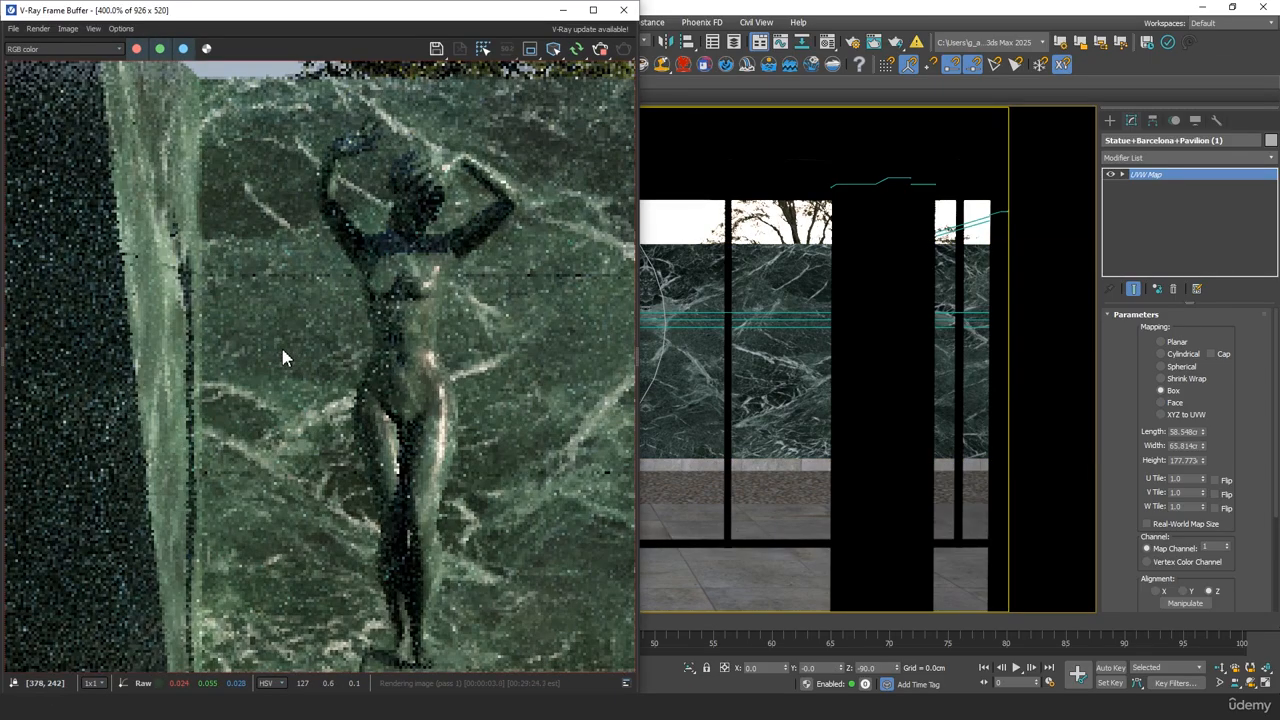
pyautogui.scroll(-3, 380, 370)
pyautogui.scroll(3, 556, 330)
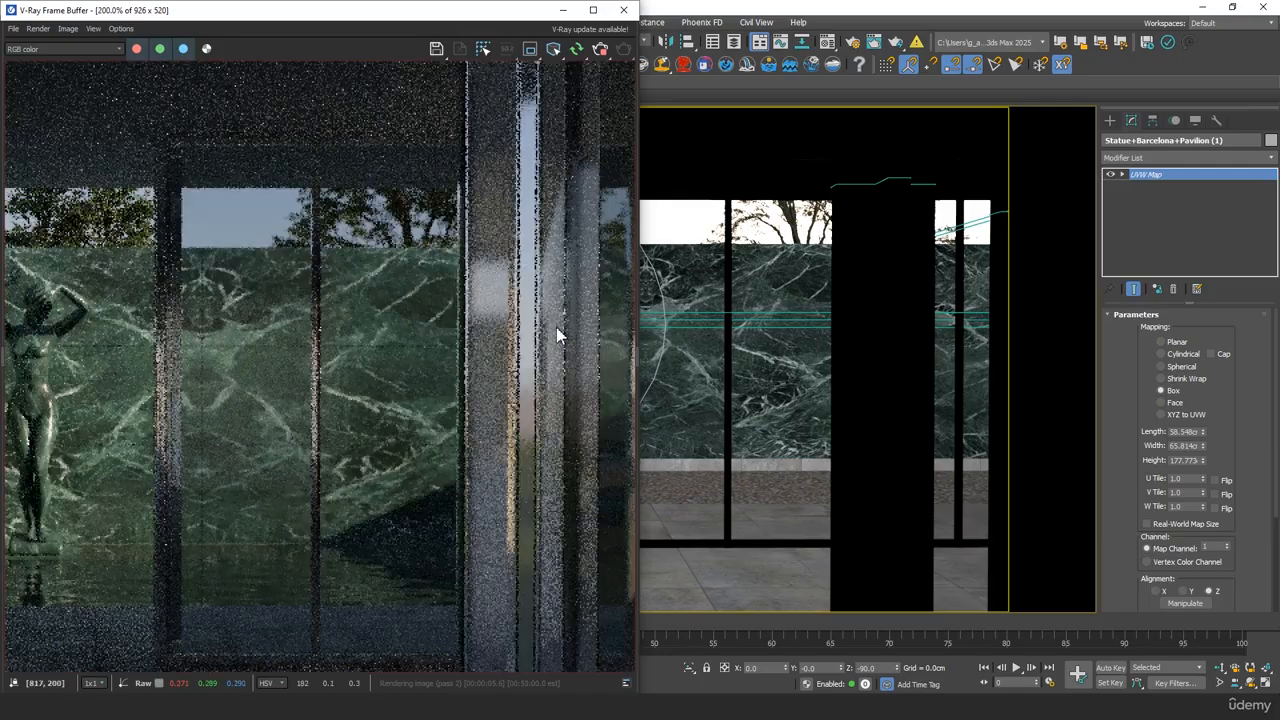
# Set the reflection glossiness of the chrome material 03 - Default to 0.98
pyautogui.middleClick(750, 318)
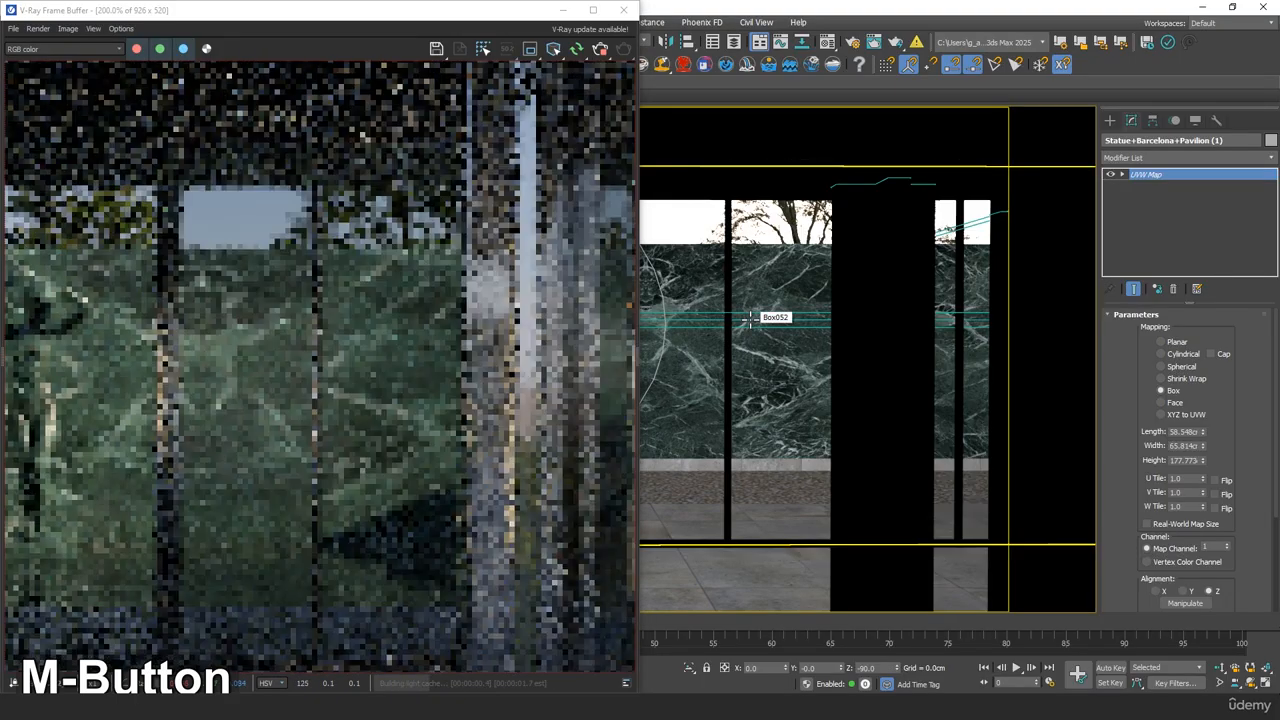
pyautogui.middleClick(777, 320)
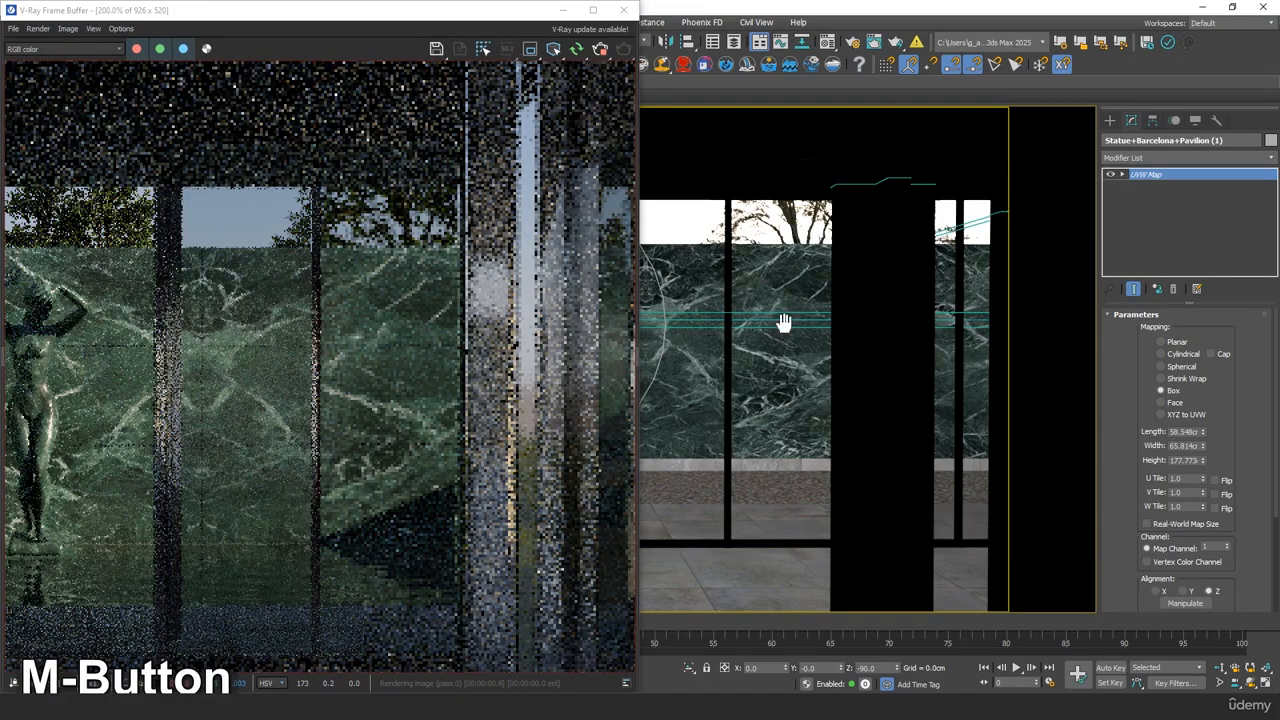
pyautogui.press('m')
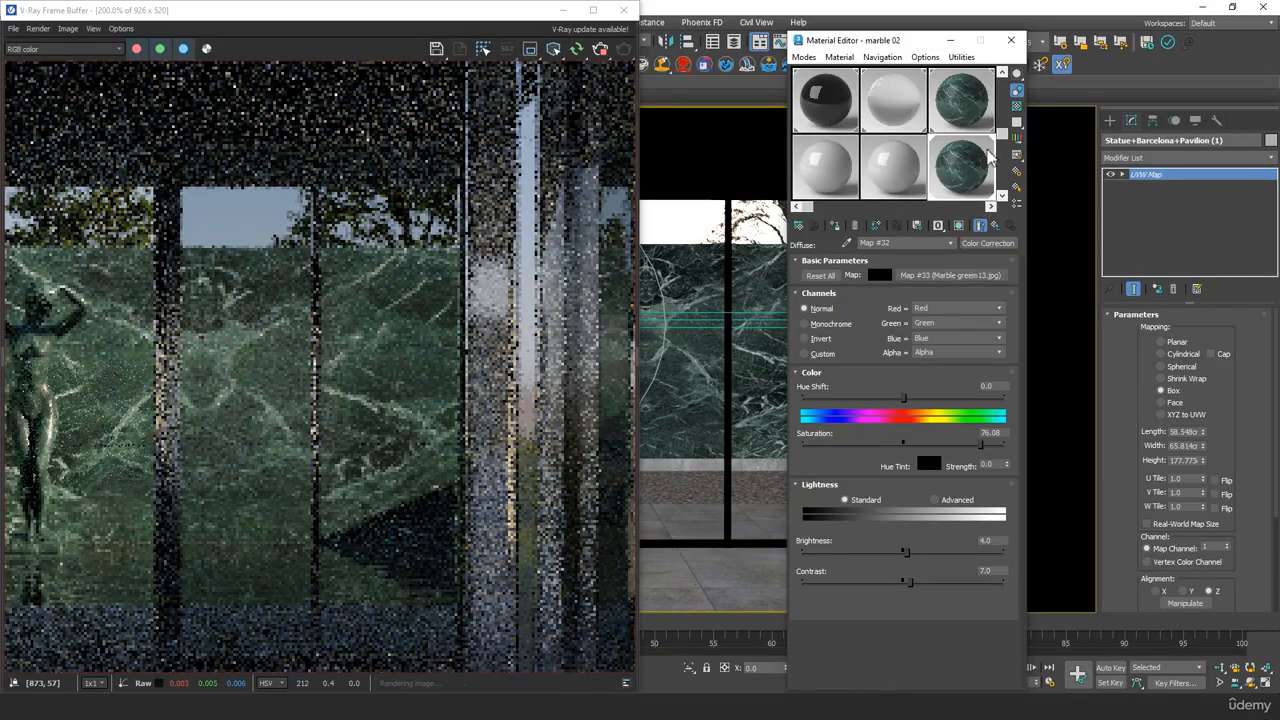
pyautogui.scroll(1, 1003, 148)
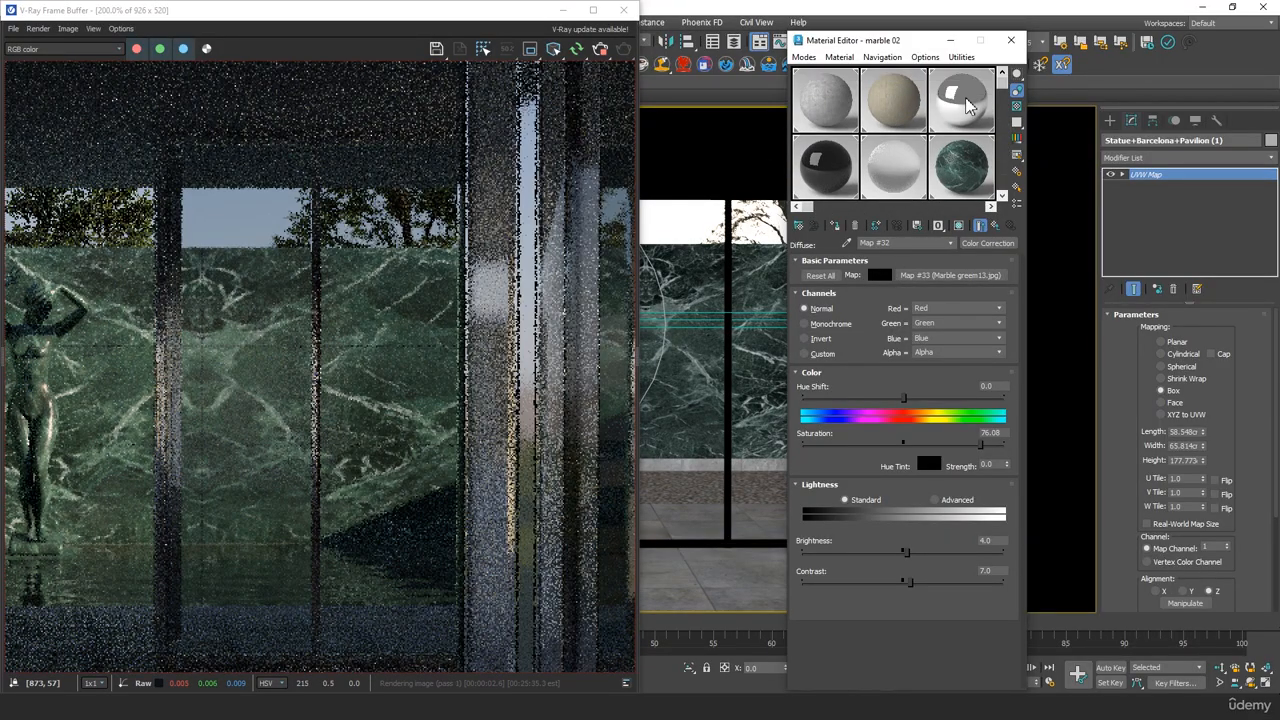
pyautogui.click(966, 104)
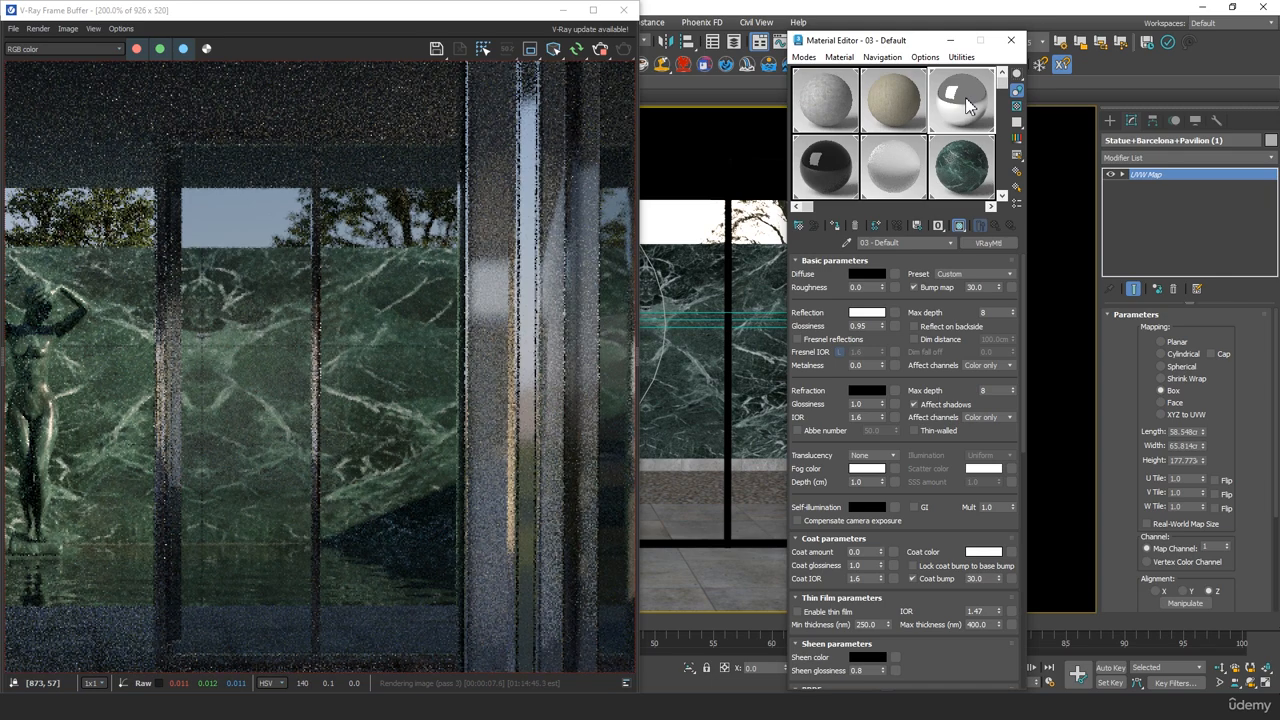
pyautogui.doubleClick(870, 322)
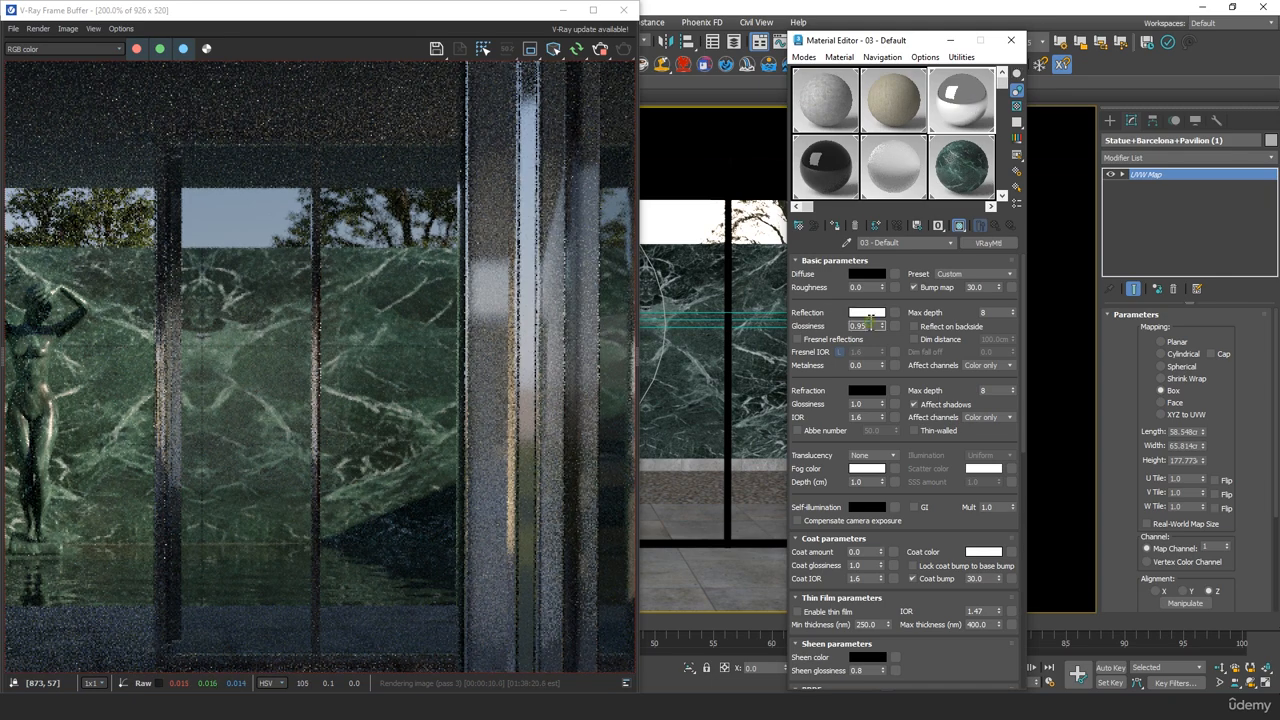
pyautogui.press('BackSpace')
pyautogui.write('8')
pyautogui.press('Tab')
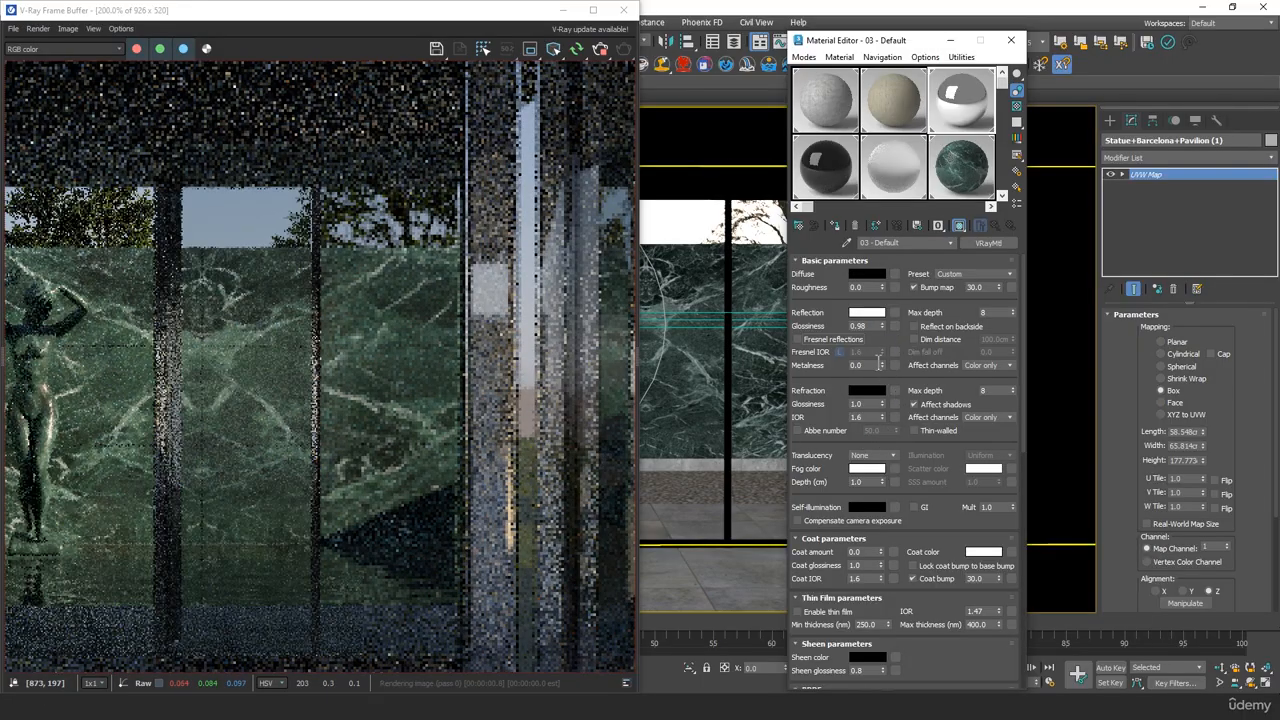
# Set the chrome material's metalness to 0.5 and check the reflective column in the interactive render
pyautogui.doubleClick(870, 365)
pyautogui.press('BackSpace')
pyautogui.write('5')
pyautogui.press('Tab')
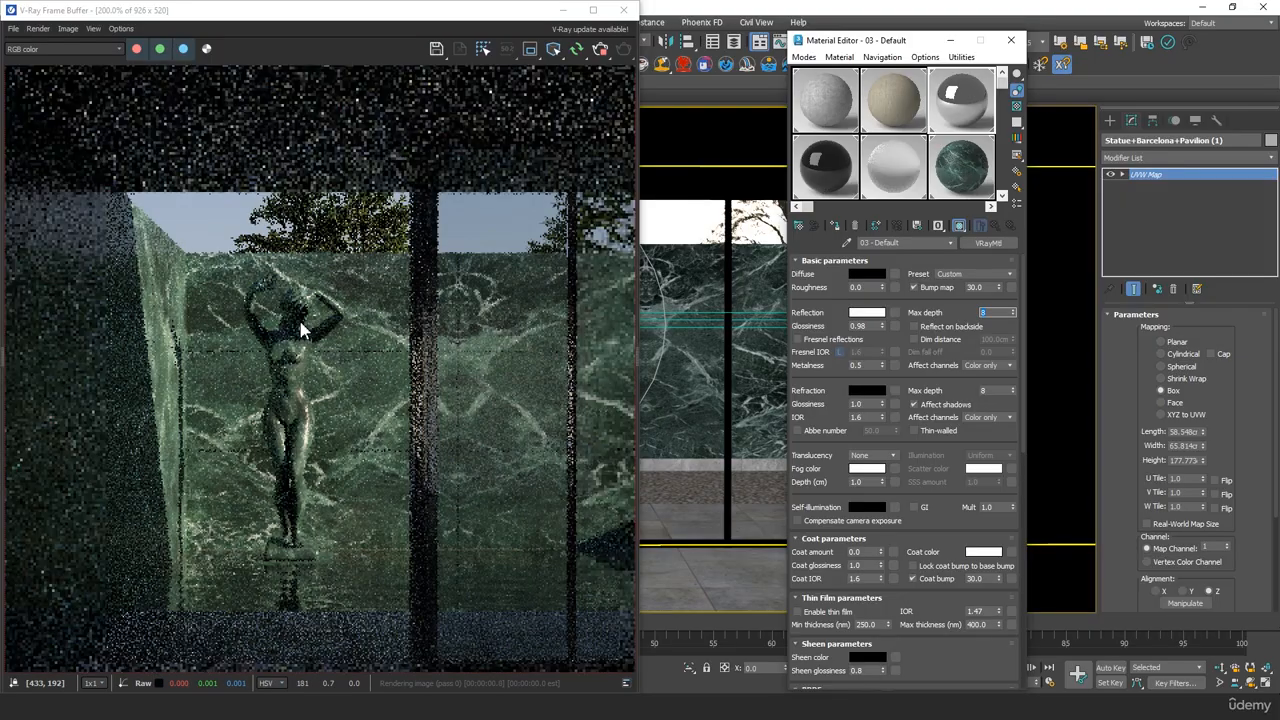
pyautogui.moveTo(509, 386); pyautogui.dragTo(234, 386, button='middle')
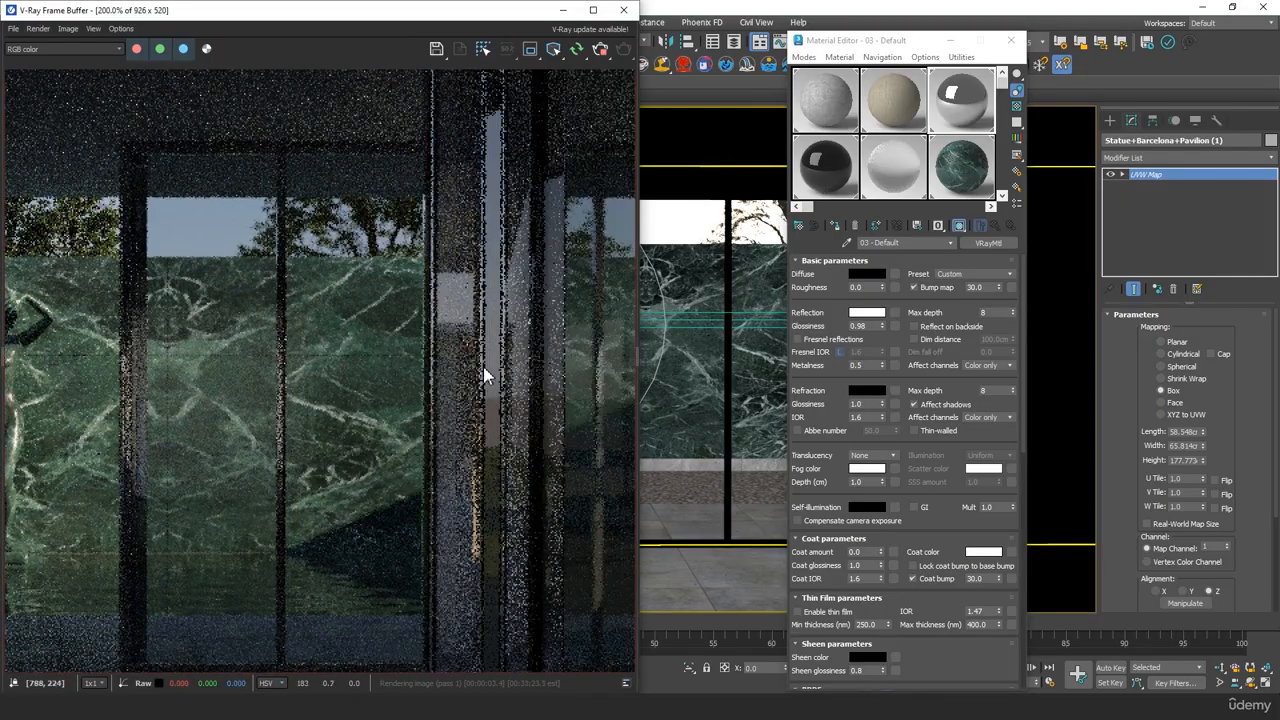
pyautogui.moveTo(483, 368); pyautogui.dragTo(400, 362, button='middle')
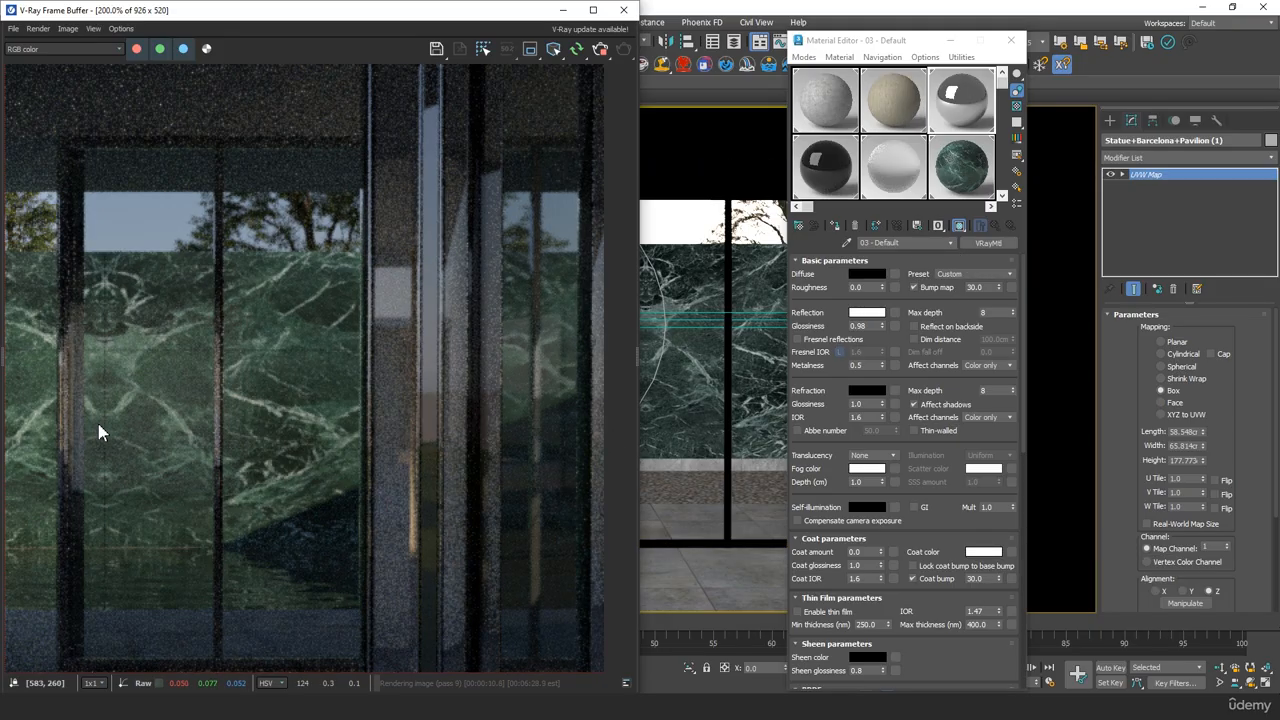
pyautogui.scroll(1, 98, 432)
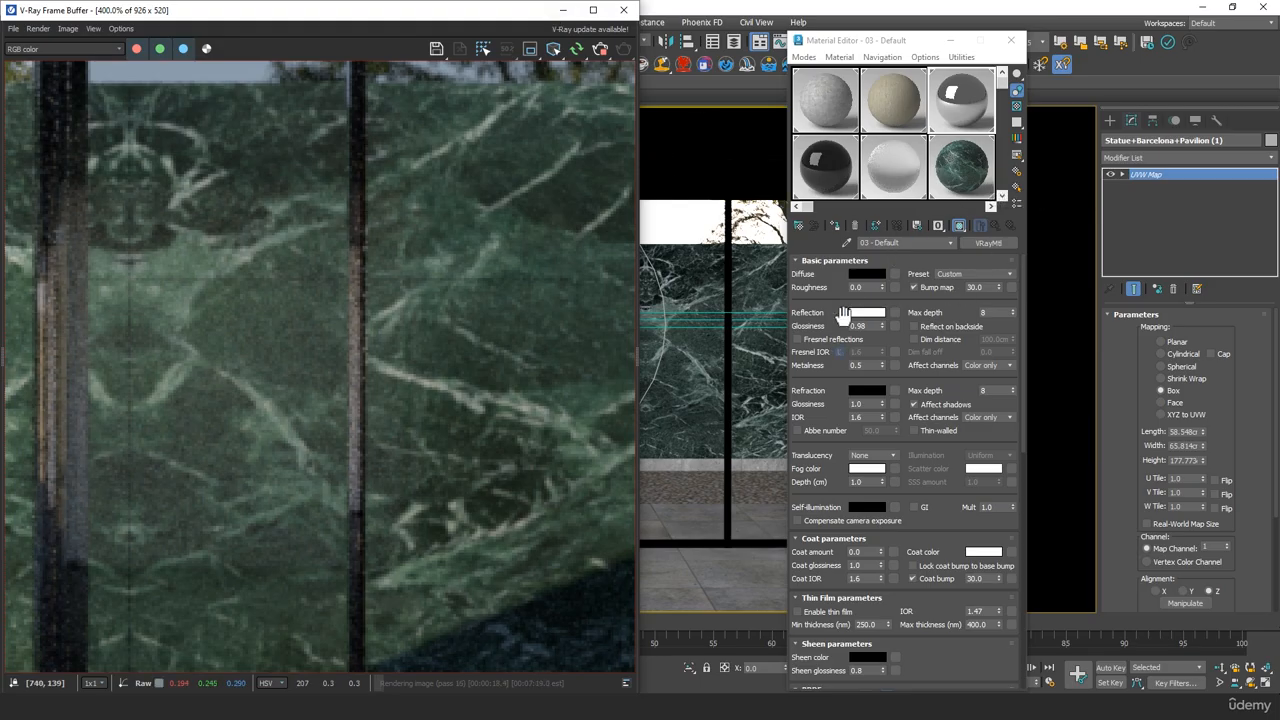
# Darken the fog color of the glass material 07 - Default to grey-green 97AAA2 and check the glazing in the interactive render
pyautogui.moveTo(836, 354); pyautogui.dragTo(842, 294)
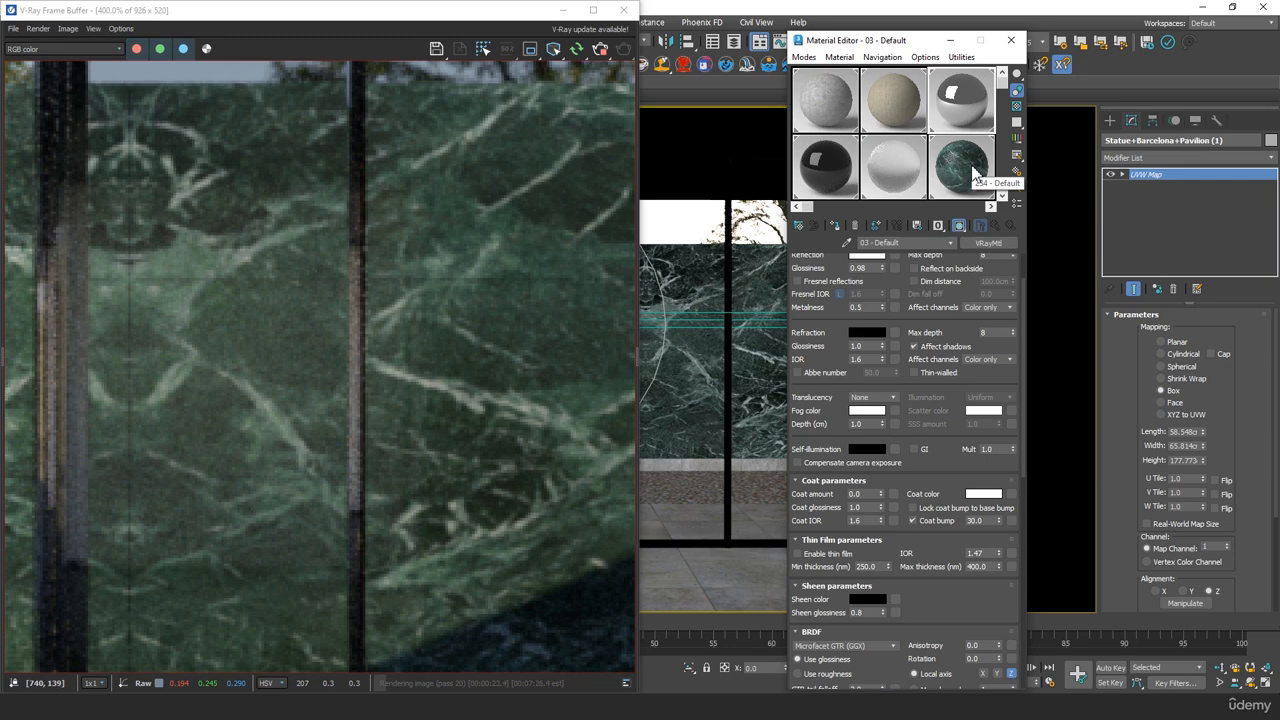
pyautogui.click(838, 178)
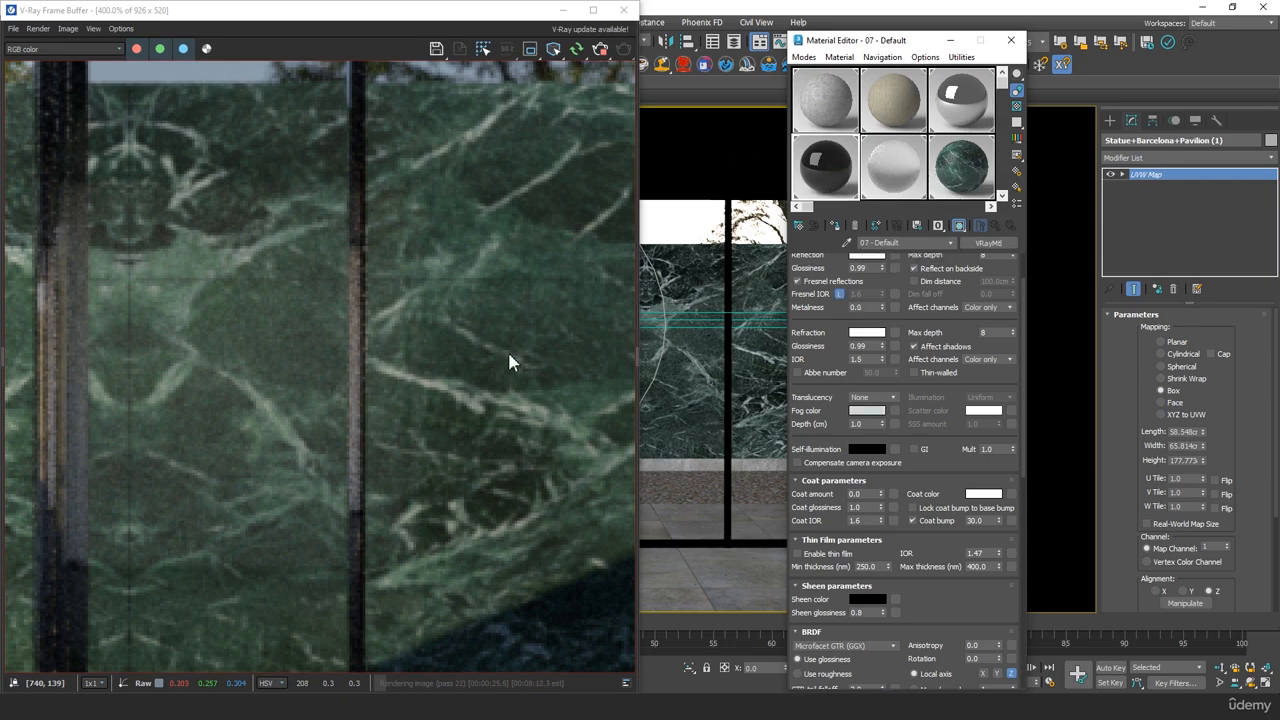
pyautogui.moveTo(510, 362); pyautogui.dragTo(289, 286, button='middle')
pyautogui.scroll(-4, 310, 295)
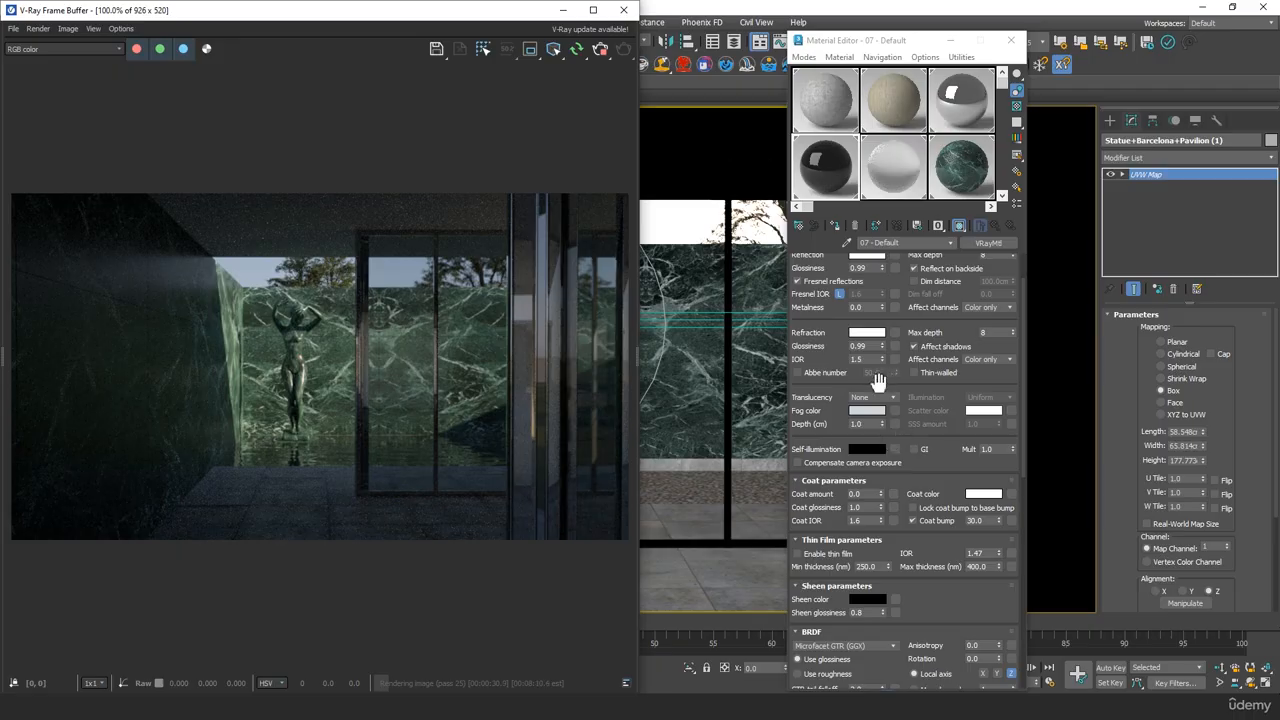
pyautogui.click(866, 410)
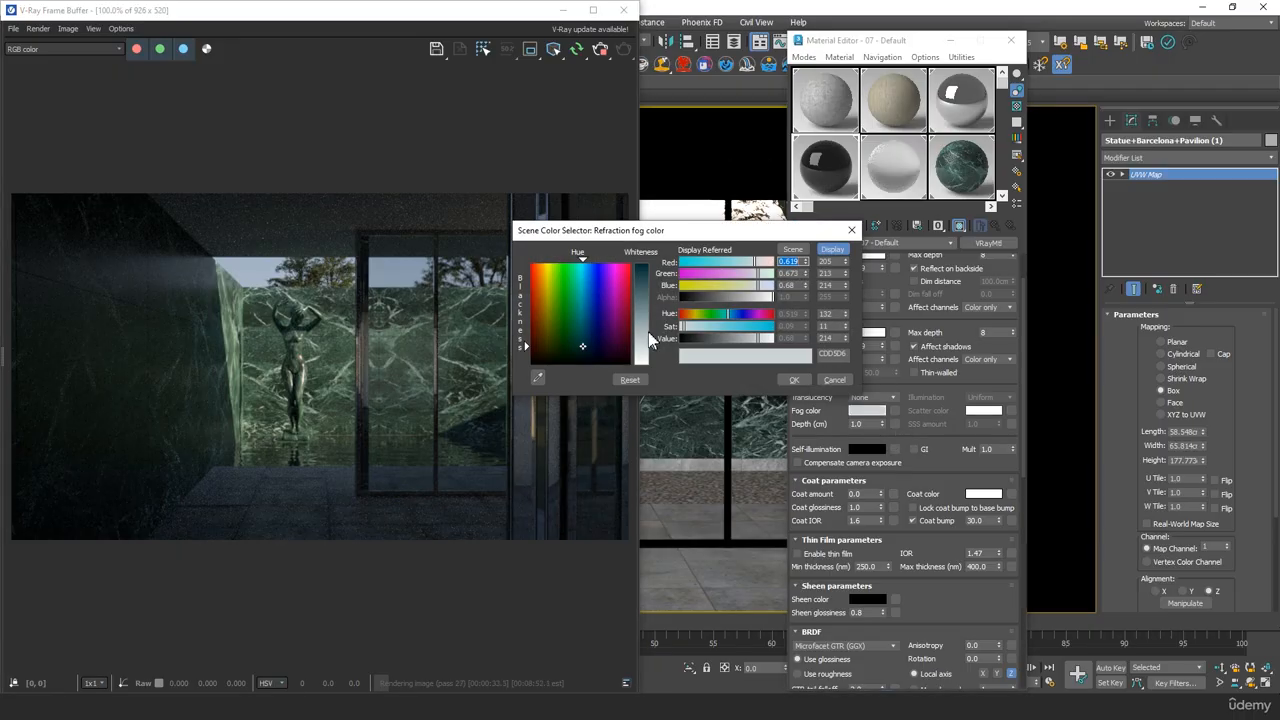
pyautogui.moveTo(649, 336); pyautogui.dragTo(650, 330)
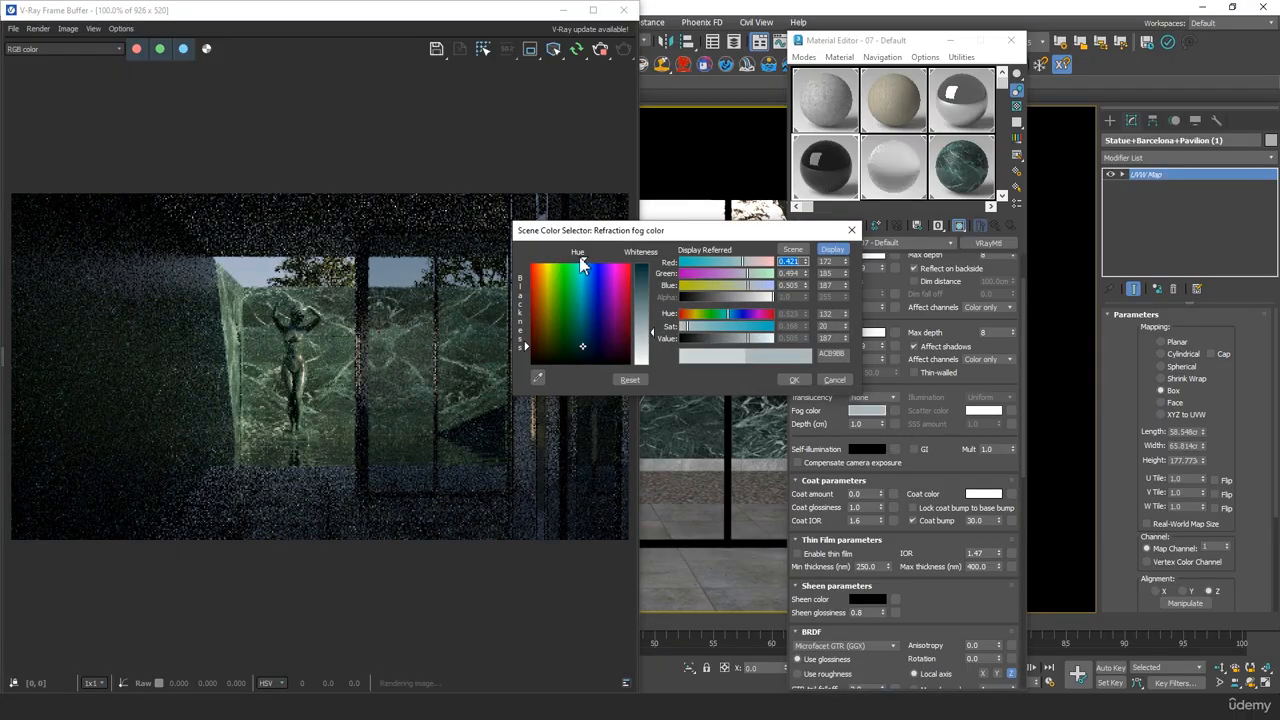
pyautogui.moveTo(582, 262); pyautogui.dragTo(574, 260)
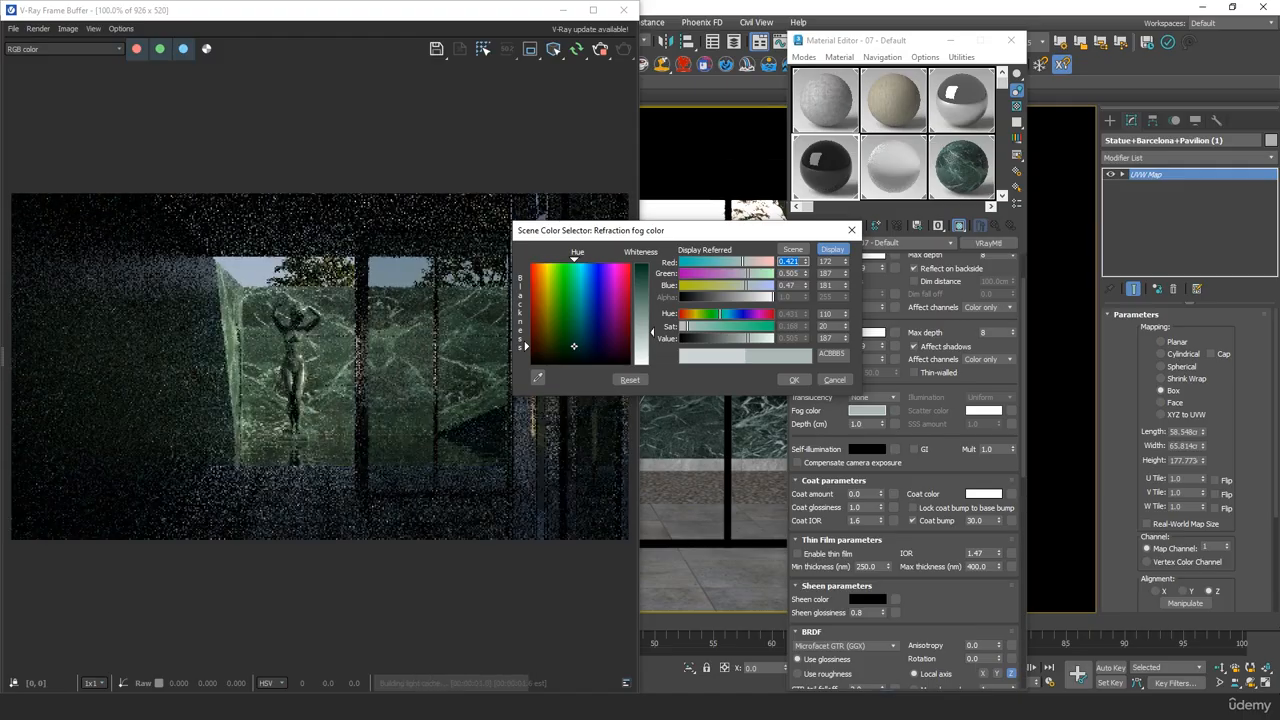
pyautogui.scroll(1, 384, 287)
pyautogui.moveTo(387, 321); pyautogui.dragTo(330, 318, button='middle')
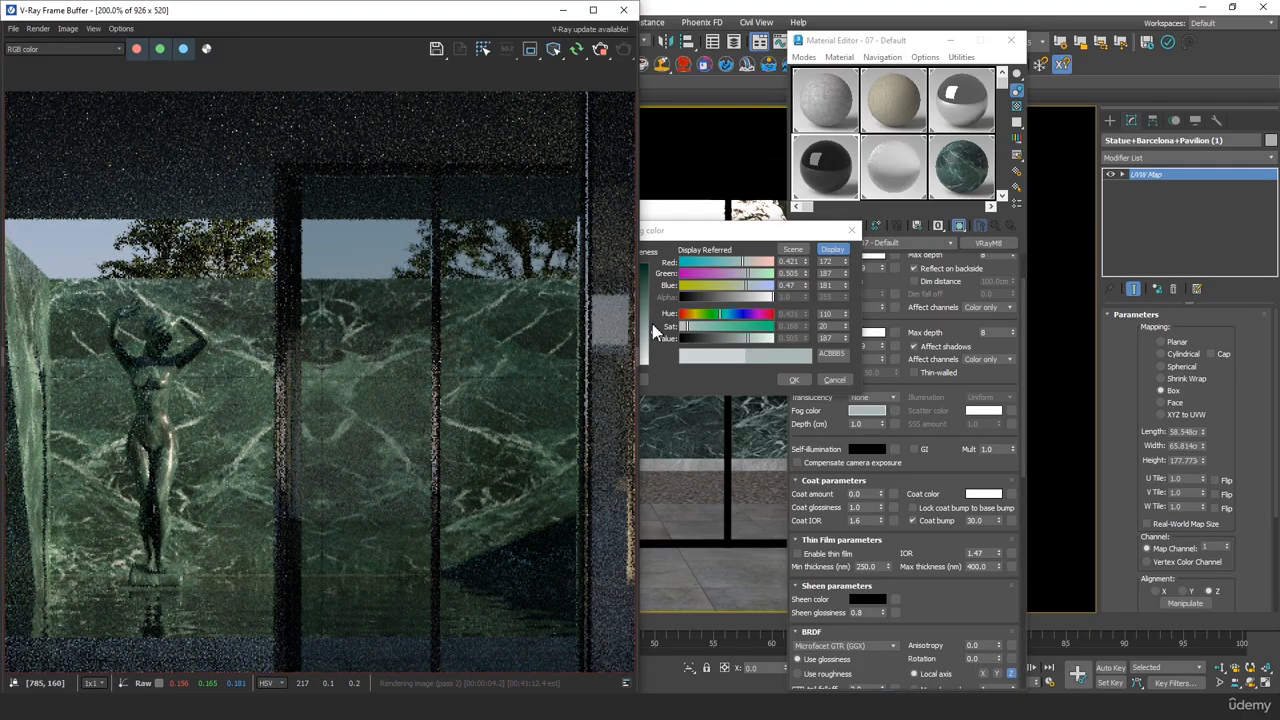
pyautogui.moveTo(652, 331); pyautogui.dragTo(652, 323)
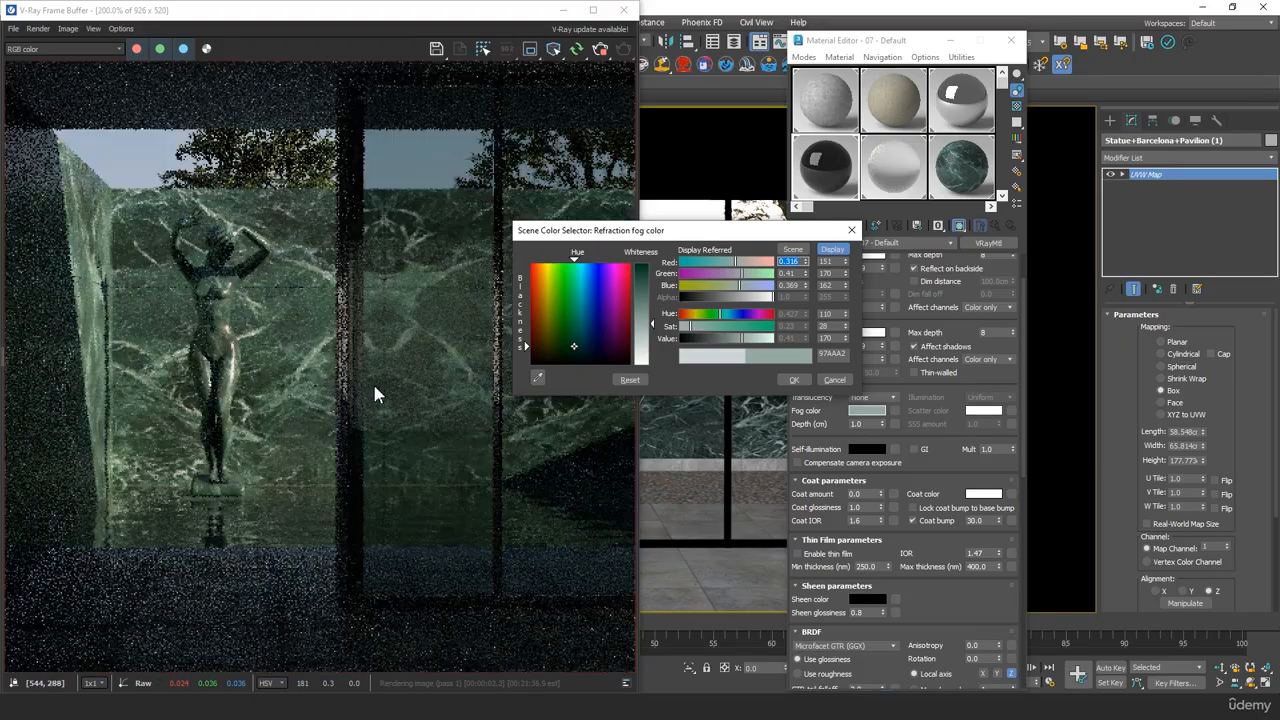
pyautogui.click(793, 379)
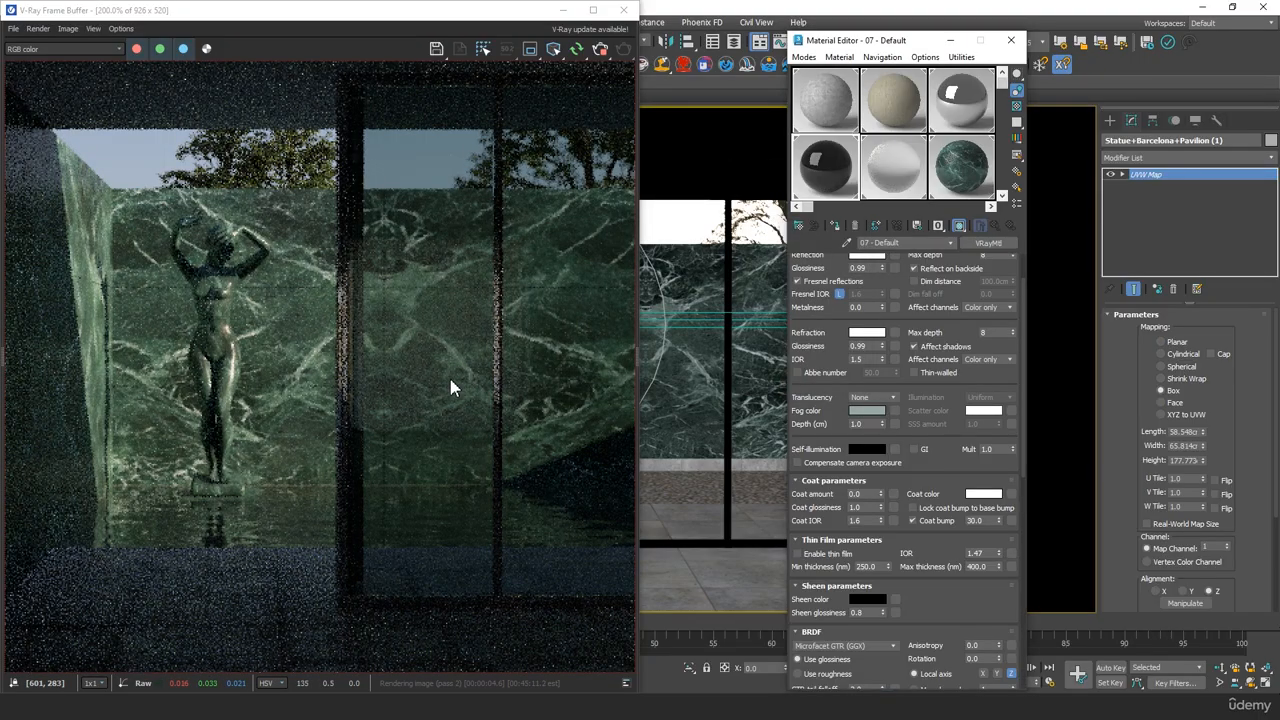
pyautogui.scroll(-2, 450, 379)
pyautogui.scroll(1, 448, 374)
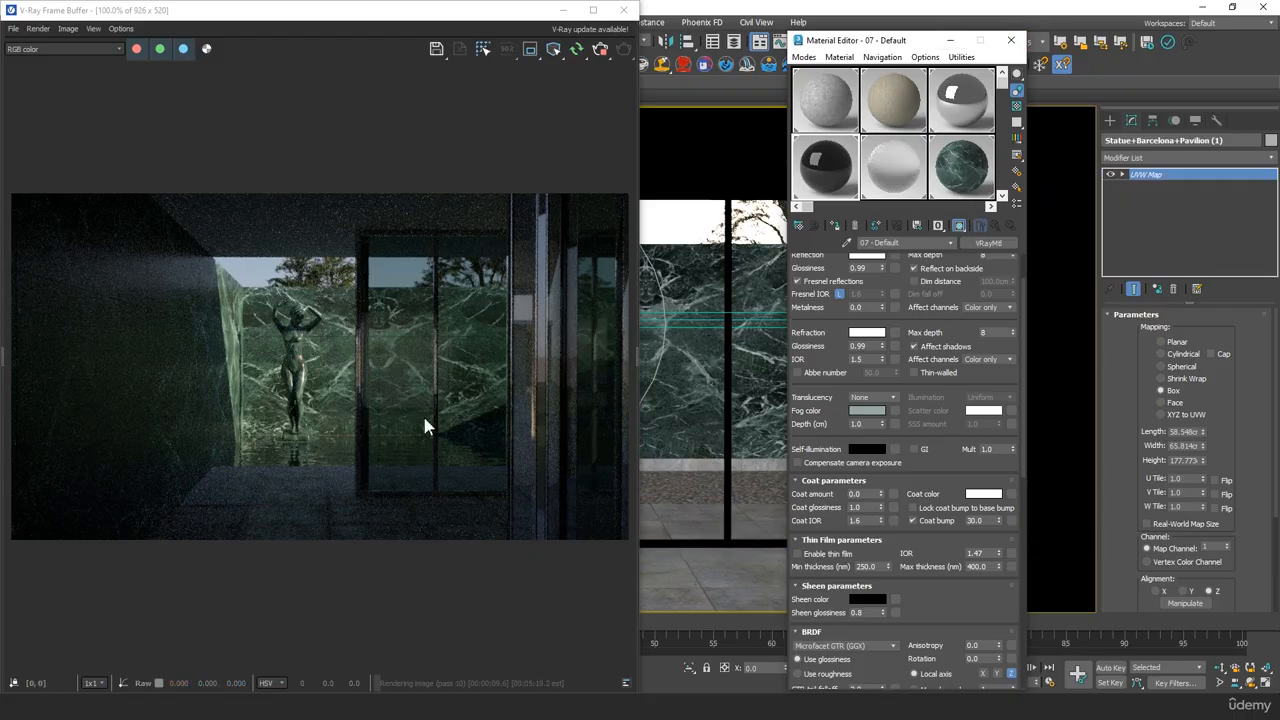
# Set the fog depth of the water material 12 - Default to 3.0 cm
pyautogui.scroll(2, 308, 457)
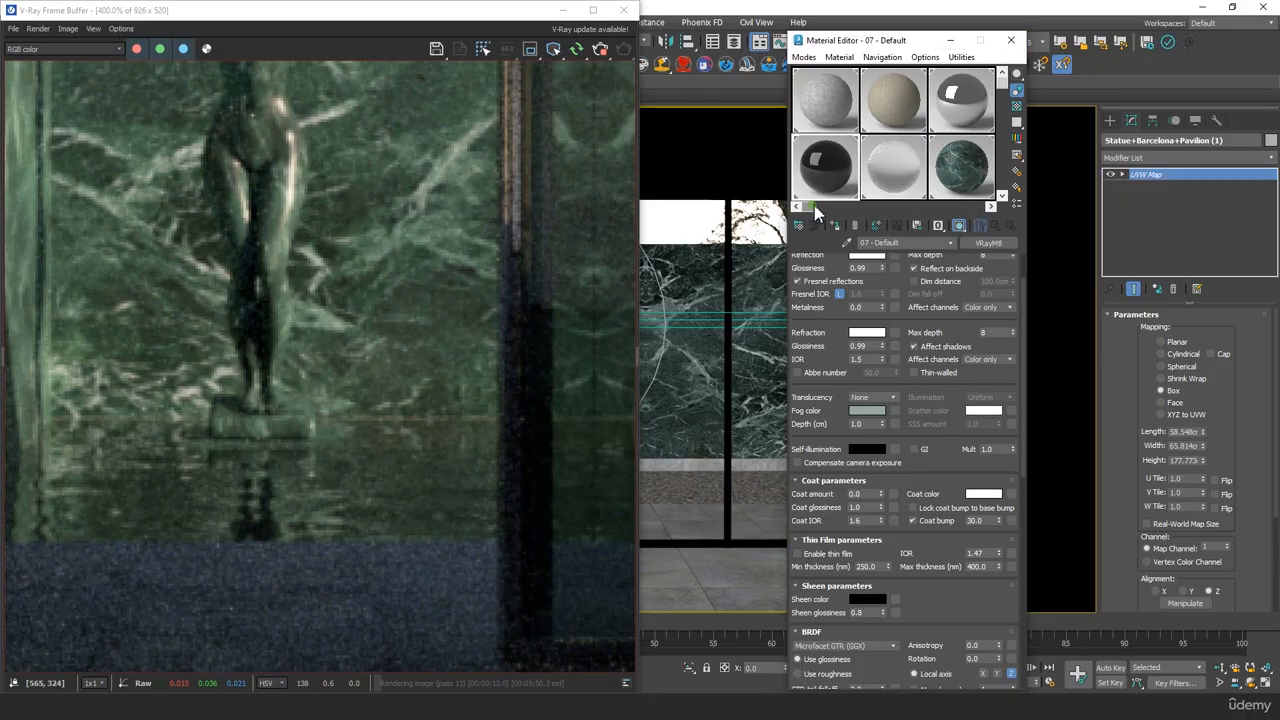
pyautogui.moveTo(815, 207); pyautogui.dragTo(945, 207)
pyautogui.click(942, 168)
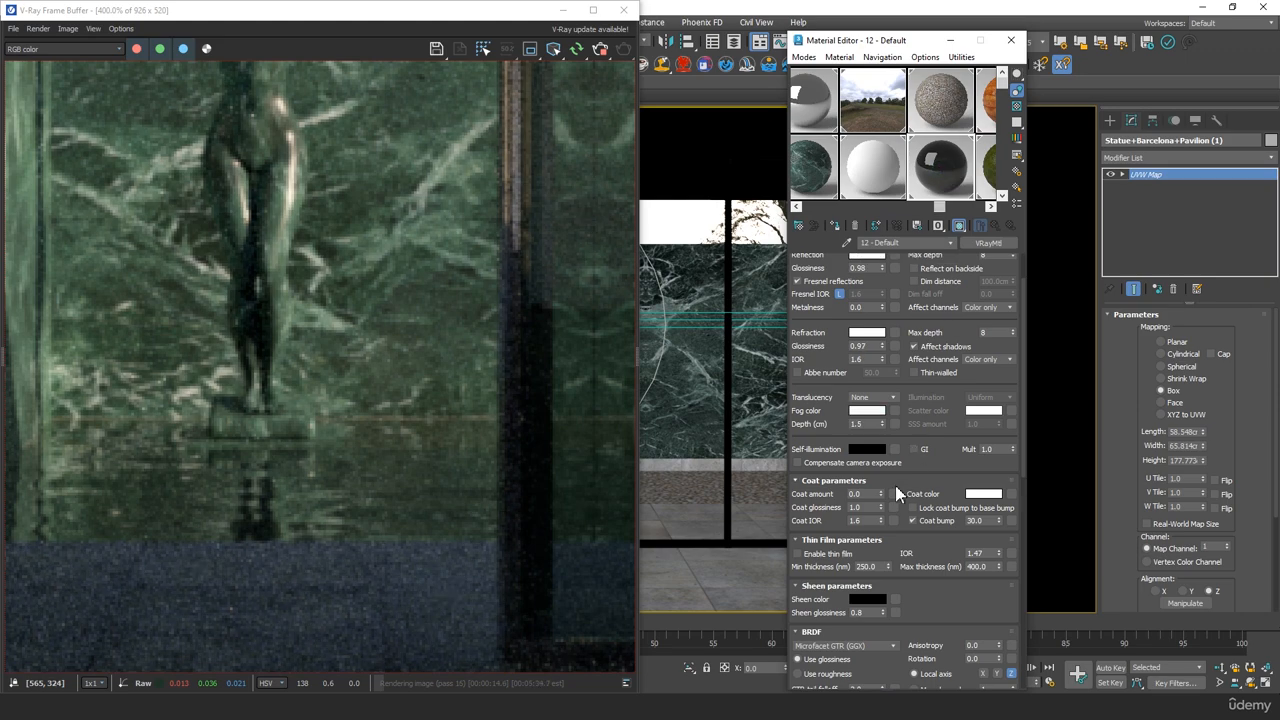
pyautogui.doubleClick(871, 423)
pyautogui.write('3')
pyautogui.press('Tab')
# Examine the pool water and the statue's base in the interactive render, close up and in the full frame
pyautogui.scroll(-1, 396, 420)
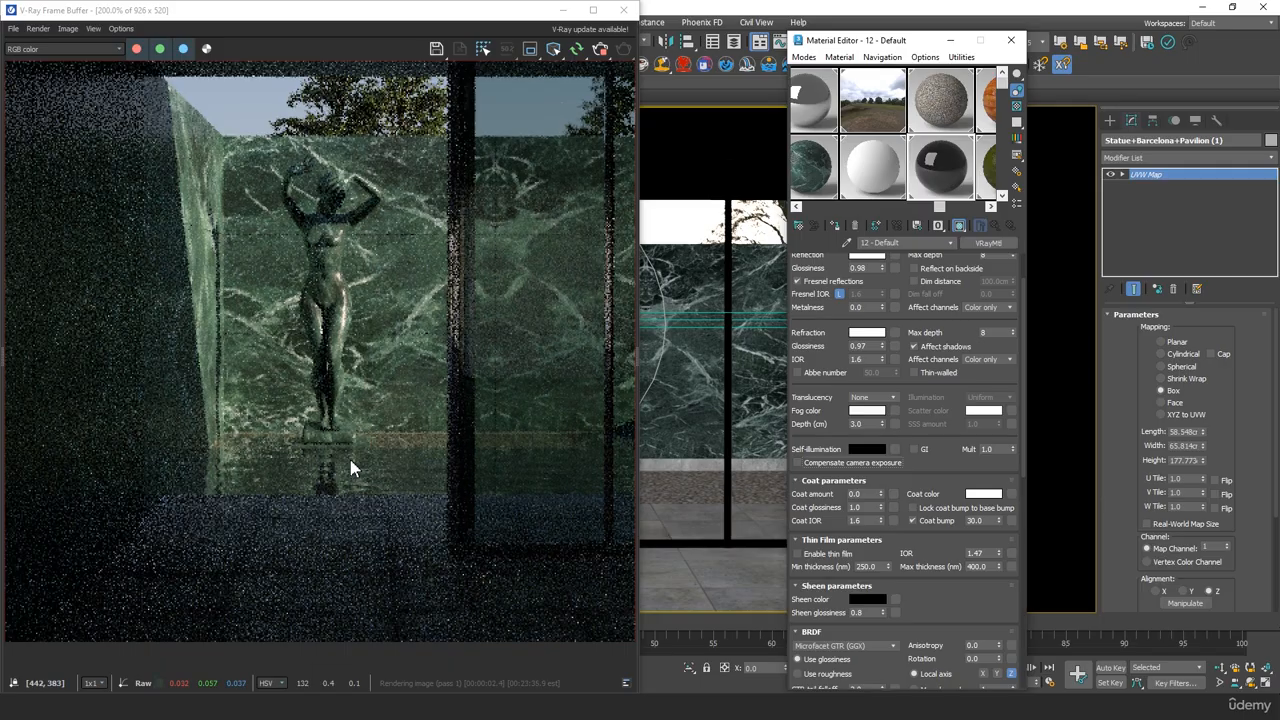
pyautogui.scroll(1, 323, 449)
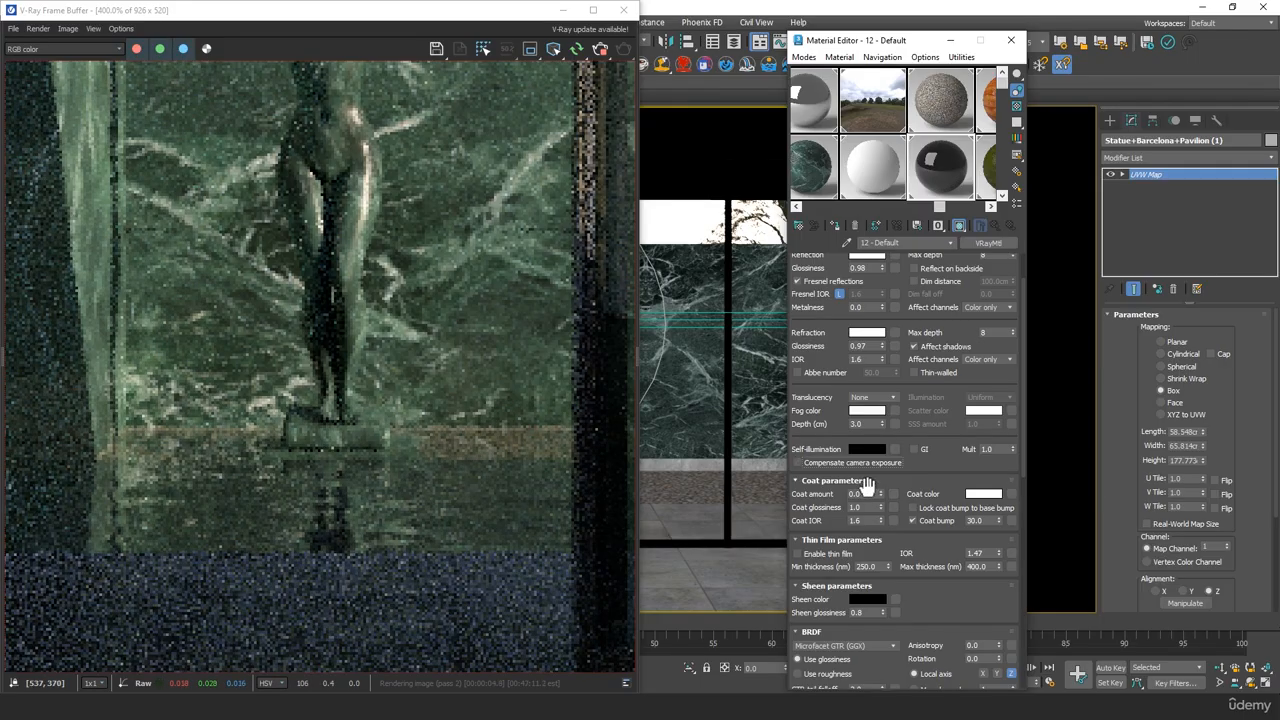
pyautogui.scroll(-2, 443, 443)
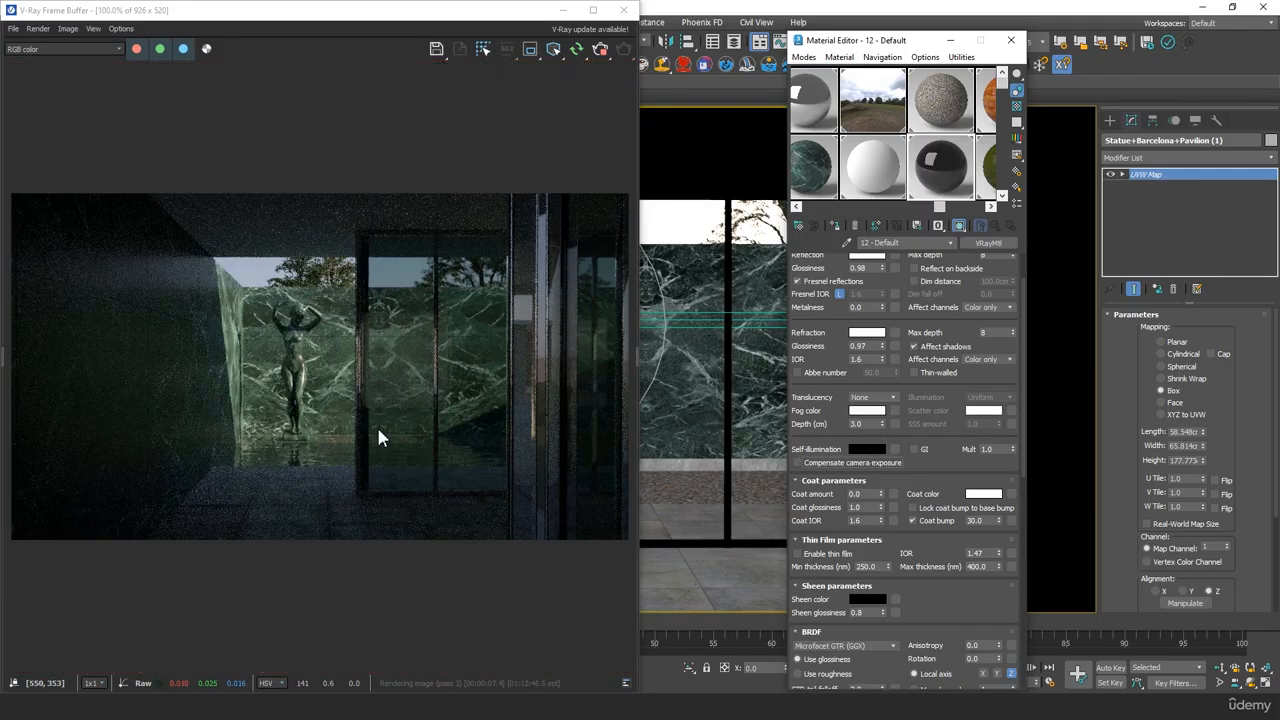
pyautogui.scroll(1, 378, 437)
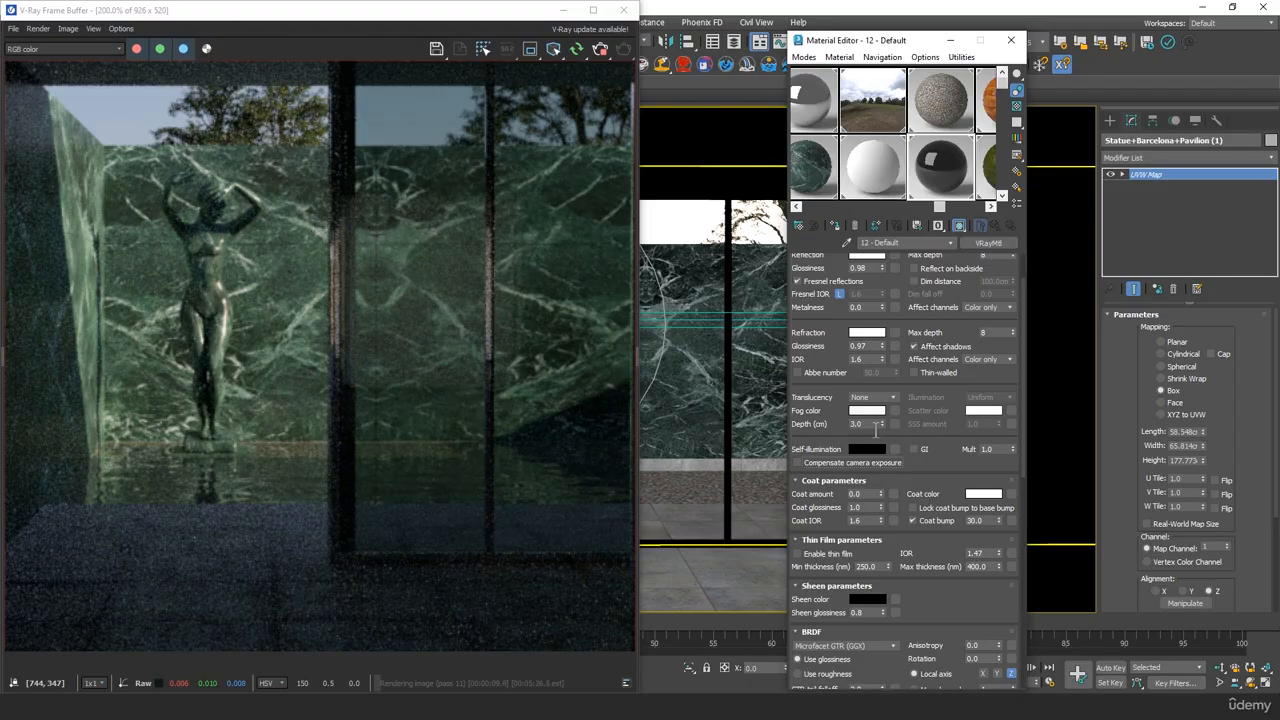
pyautogui.scroll(1, 300, 445)
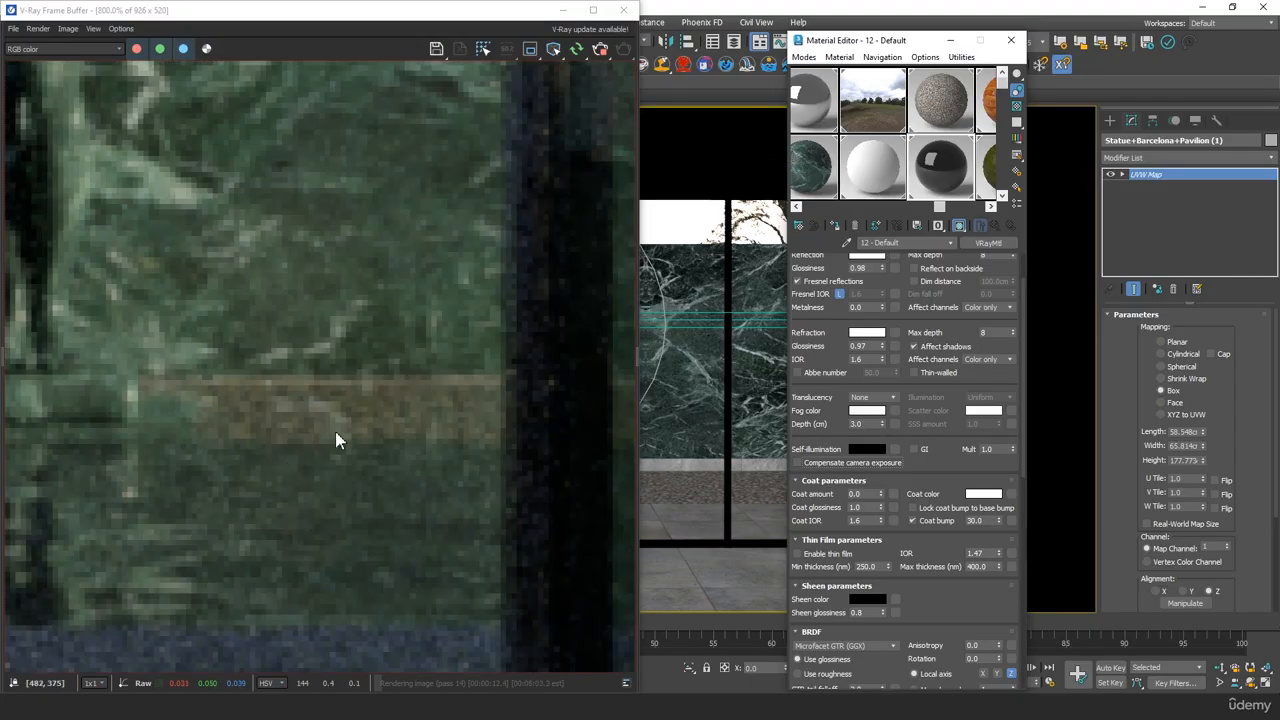
pyautogui.moveTo(335, 431); pyautogui.dragTo(418, 449, button='middle')
pyautogui.scroll(-1, 418, 449)
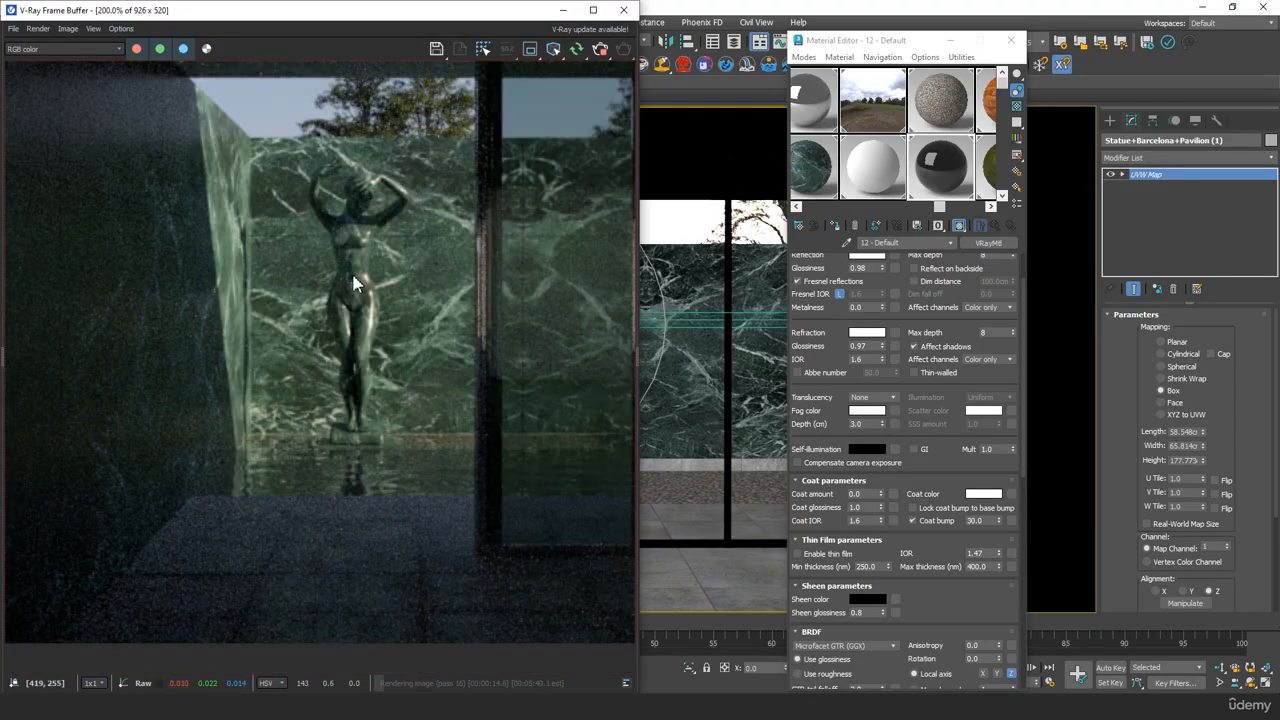
# Close the Material Editor and switch the viewport from the camera to the perspective view
pyautogui.click(1011, 40)
pyautogui.middleClick(851, 391)
pyautogui.press('p')
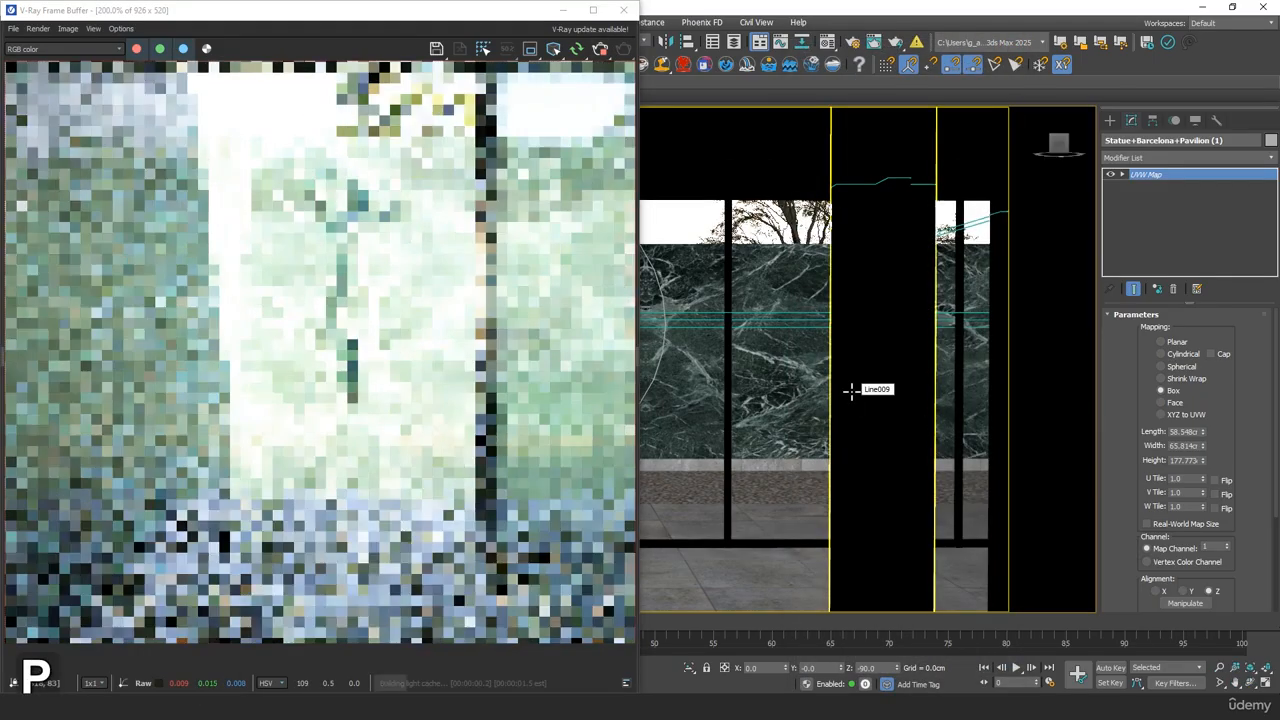
# Select VRayCam001 in the perspective view and return the viewport to the camera view
pyautogui.scroll(-4, 851, 391)
pyautogui.keyDown('alt'); pyautogui.moveTo(851, 391); pyautogui.dragTo(1012, 461, button='middle'); pyautogui.keyUp('alt')
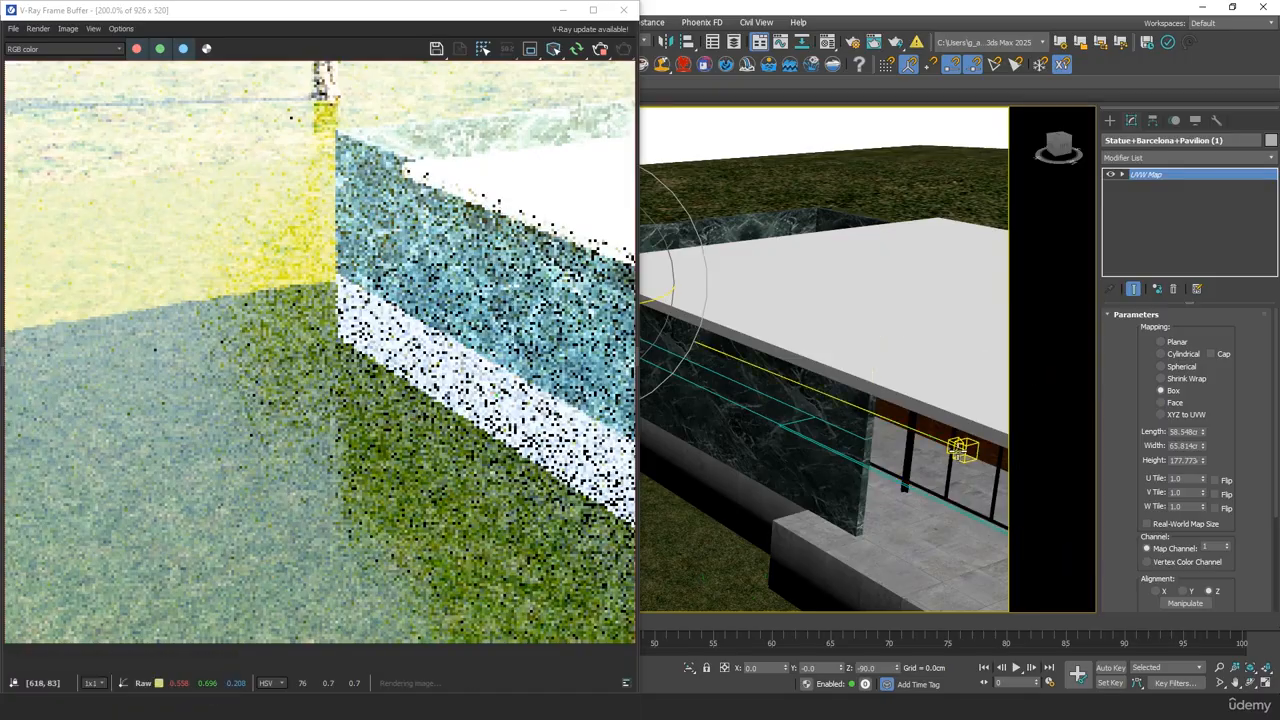
pyautogui.click(959, 450)
pyautogui.press('c')
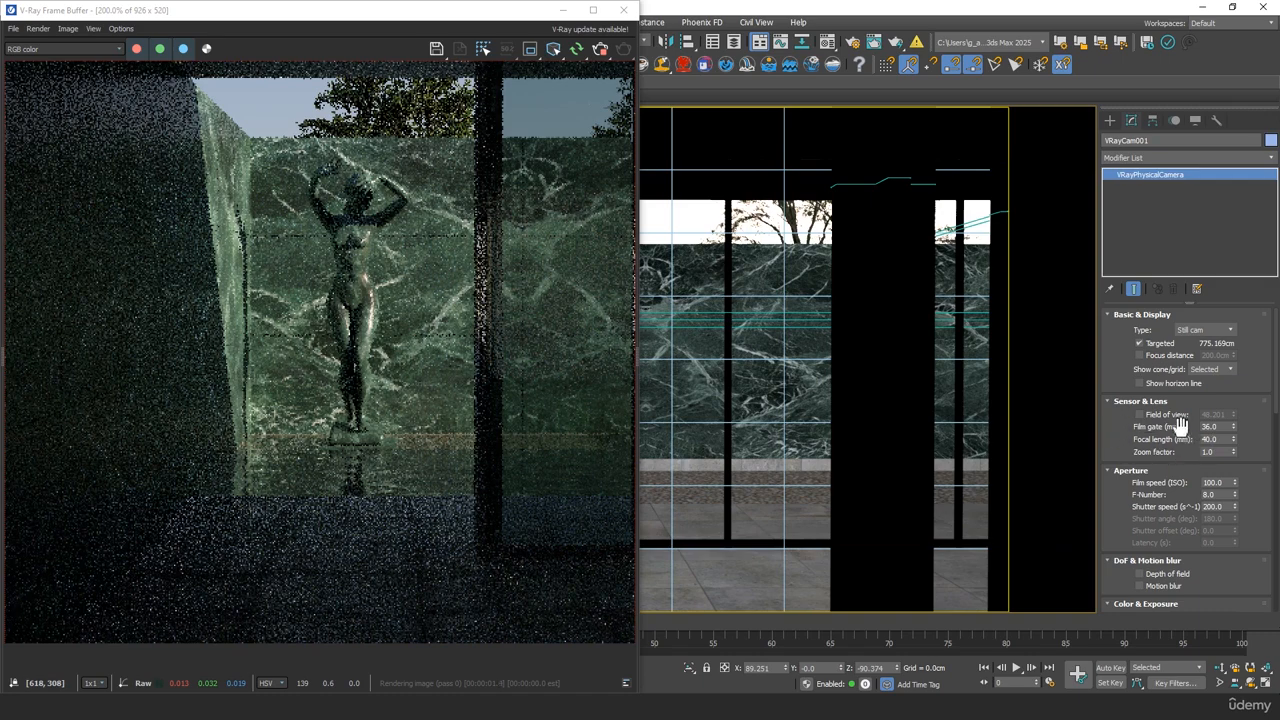
# Set the F-Number of VRayCam001 to 1.4 after reviewing the chrome column and glazing in the interactive render
pyautogui.moveTo(1252, 438); pyautogui.dragTo(1243, 351)
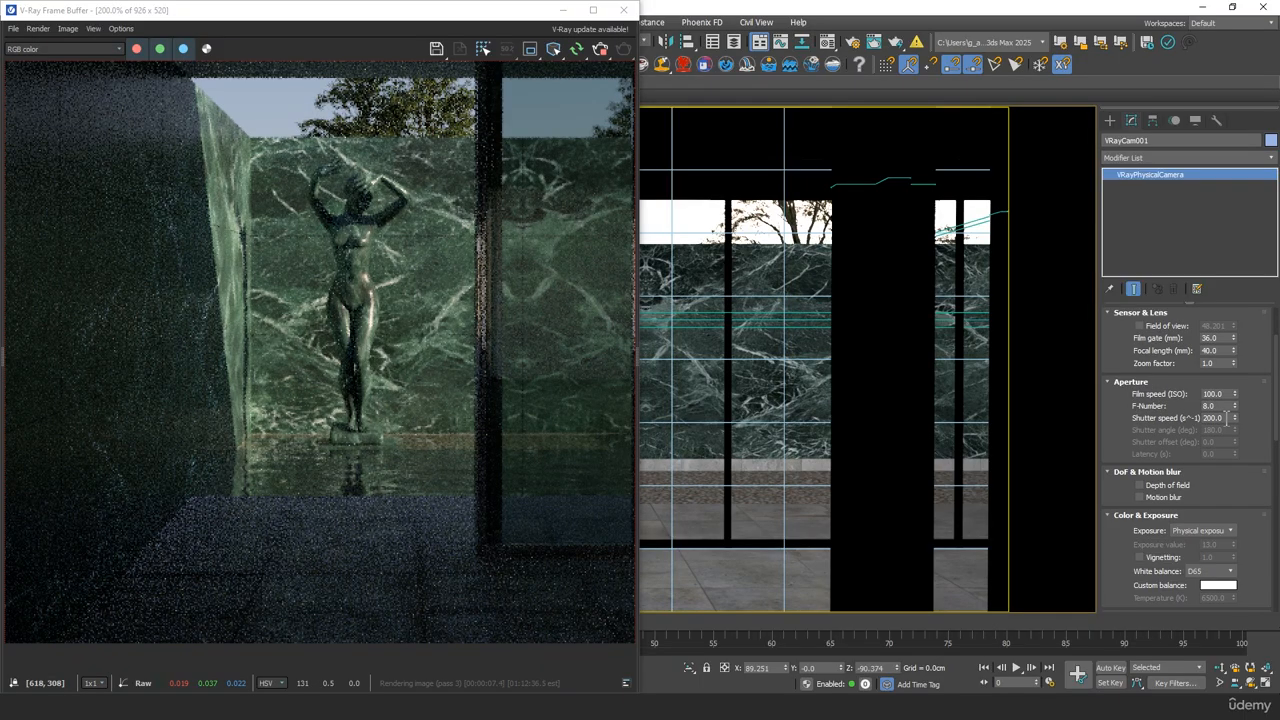
pyautogui.moveTo(1220, 405); pyautogui.dragTo(1180, 406)
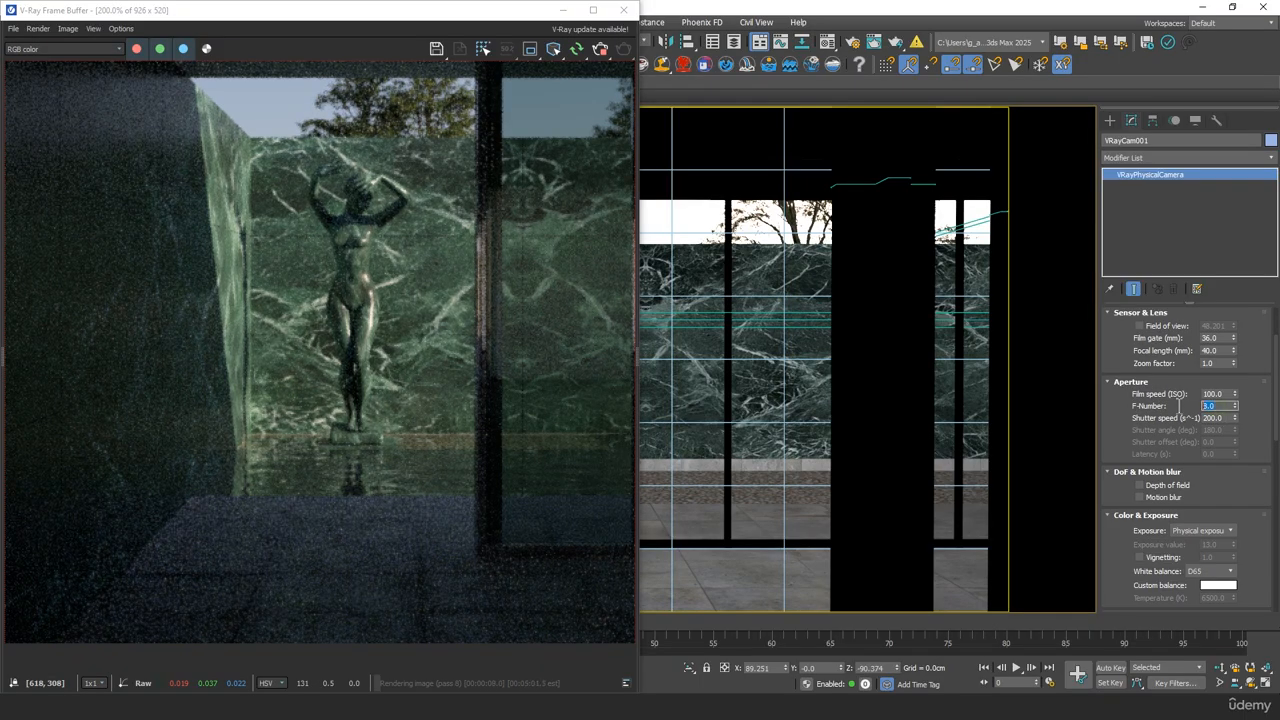
pyautogui.moveTo(550, 368); pyautogui.dragTo(297, 357, button='middle')
pyautogui.scroll(-5, 434, 263)
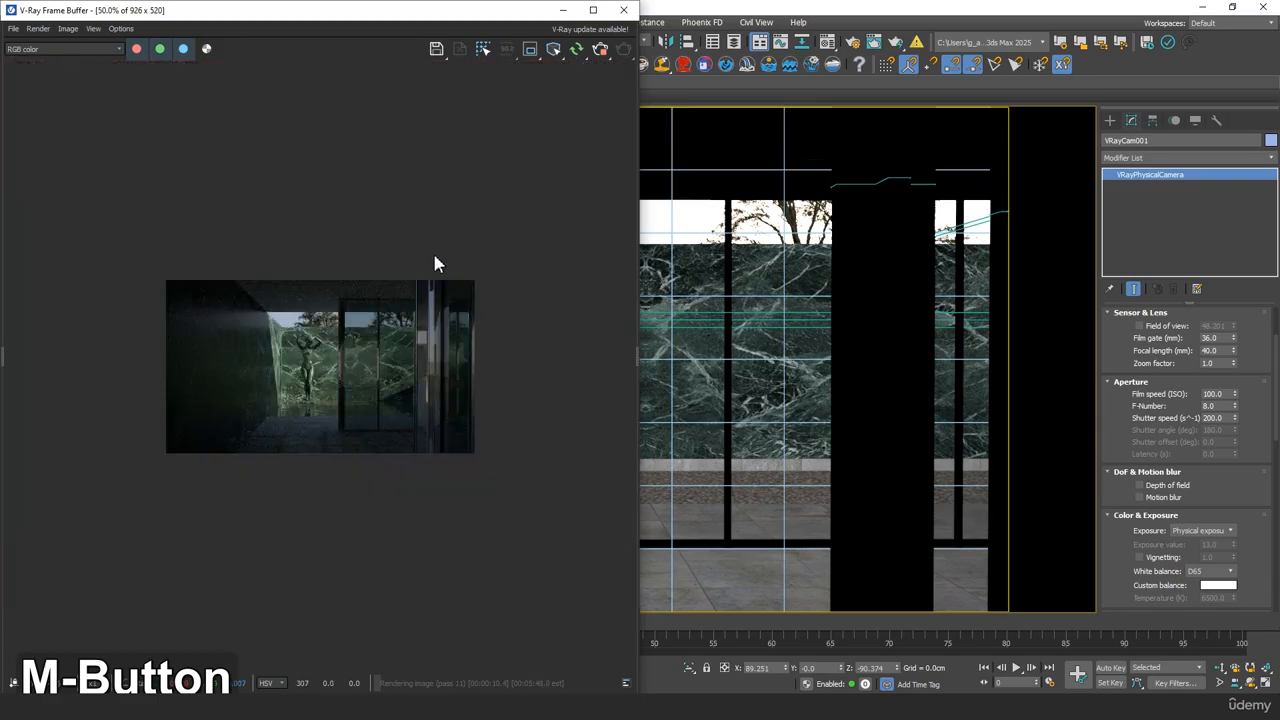
pyautogui.scroll(5, 443, 317)
pyautogui.moveTo(443, 317); pyautogui.dragTo(188, 322, button='middle')
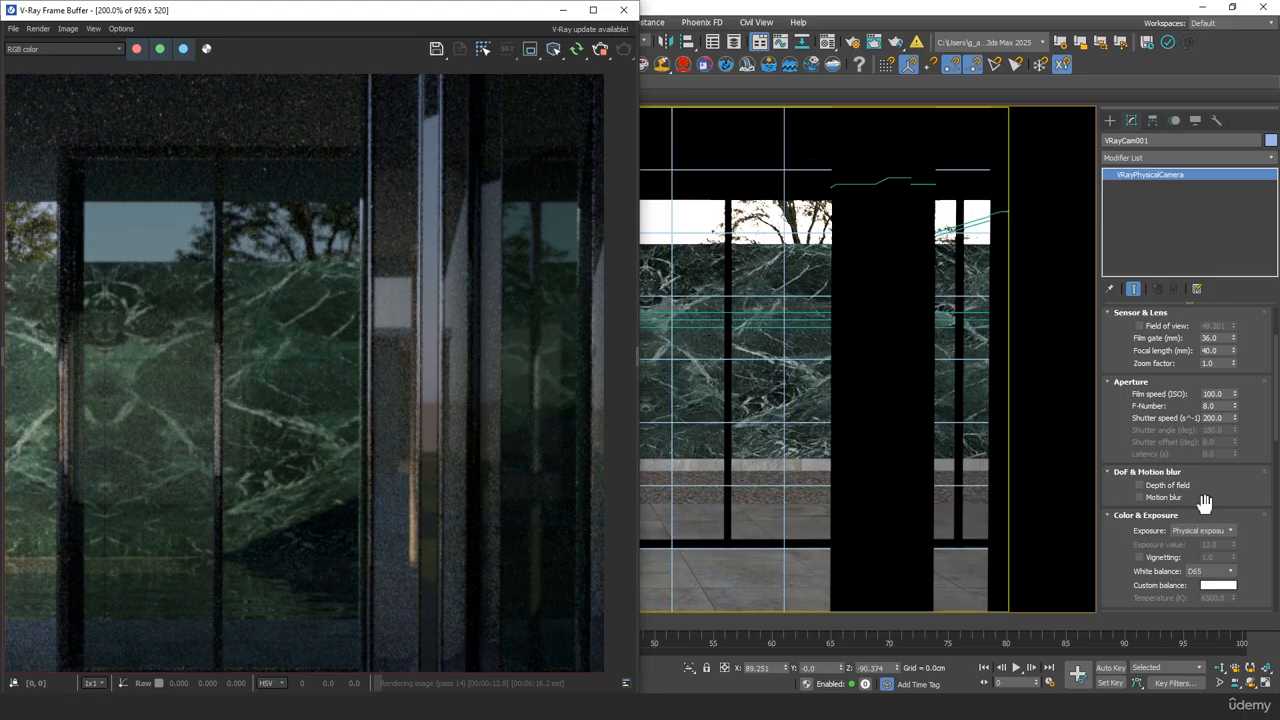
pyautogui.doubleClick(1210, 406)
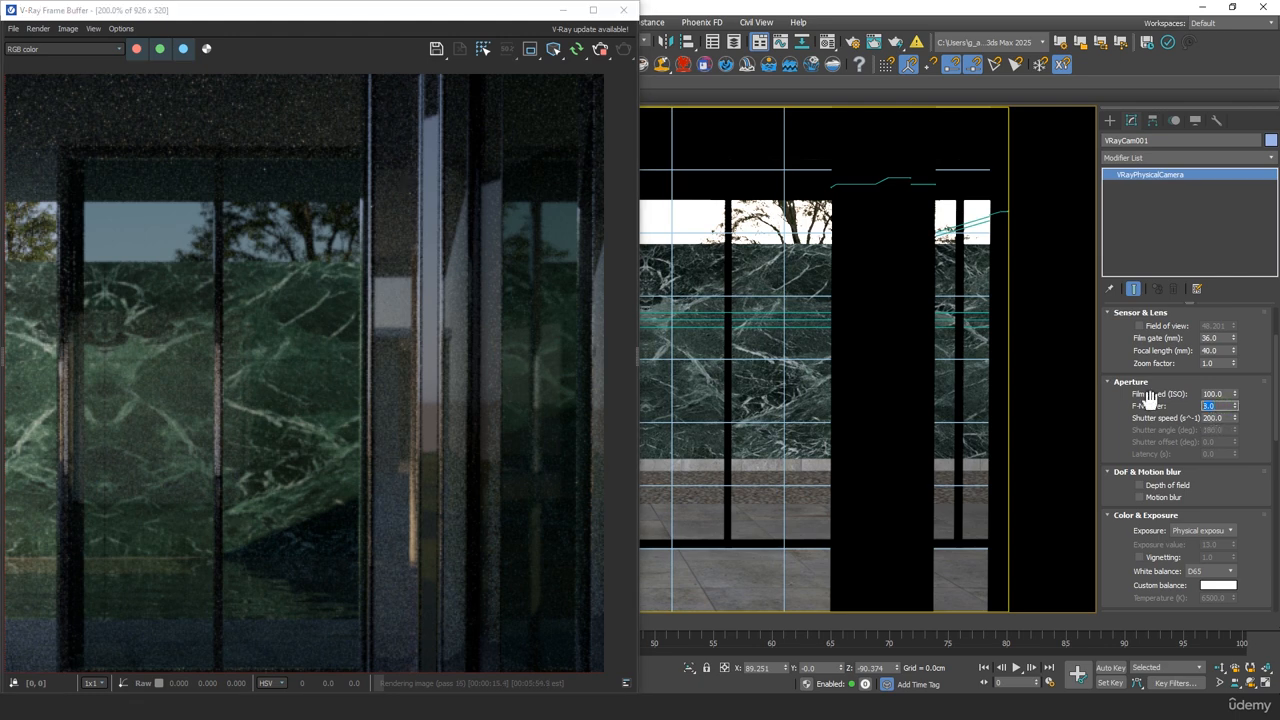
pyautogui.write('1')
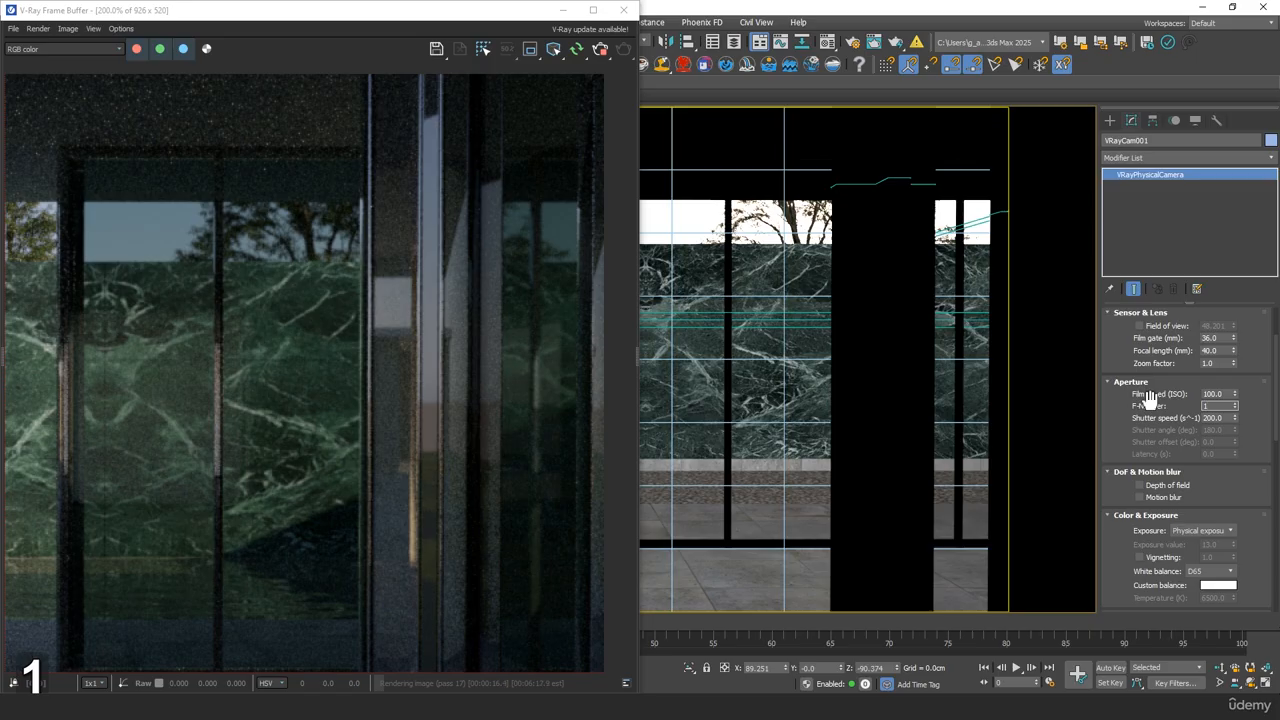
pyautogui.write('.4')
pyautogui.press('Tab')
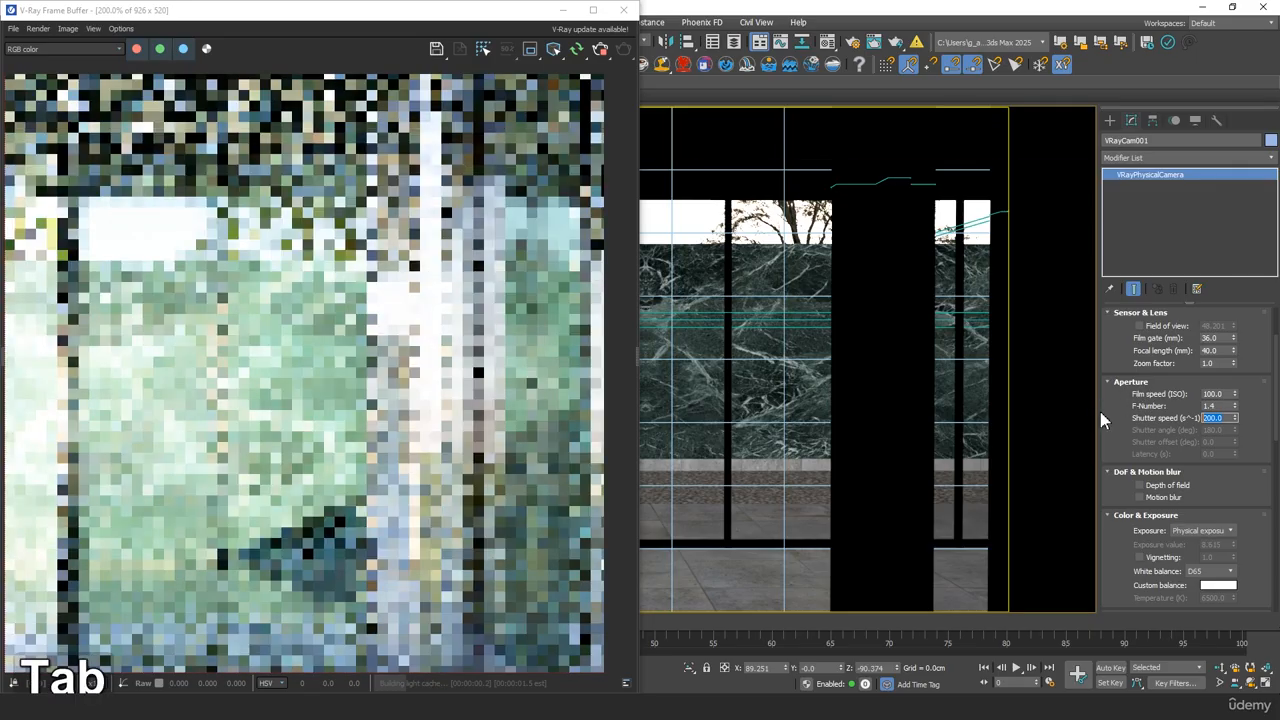
# Set the camera's film speed to ISO 8 and check the exposure across the full rendered frame
pyautogui.scroll(-1, 342, 325)
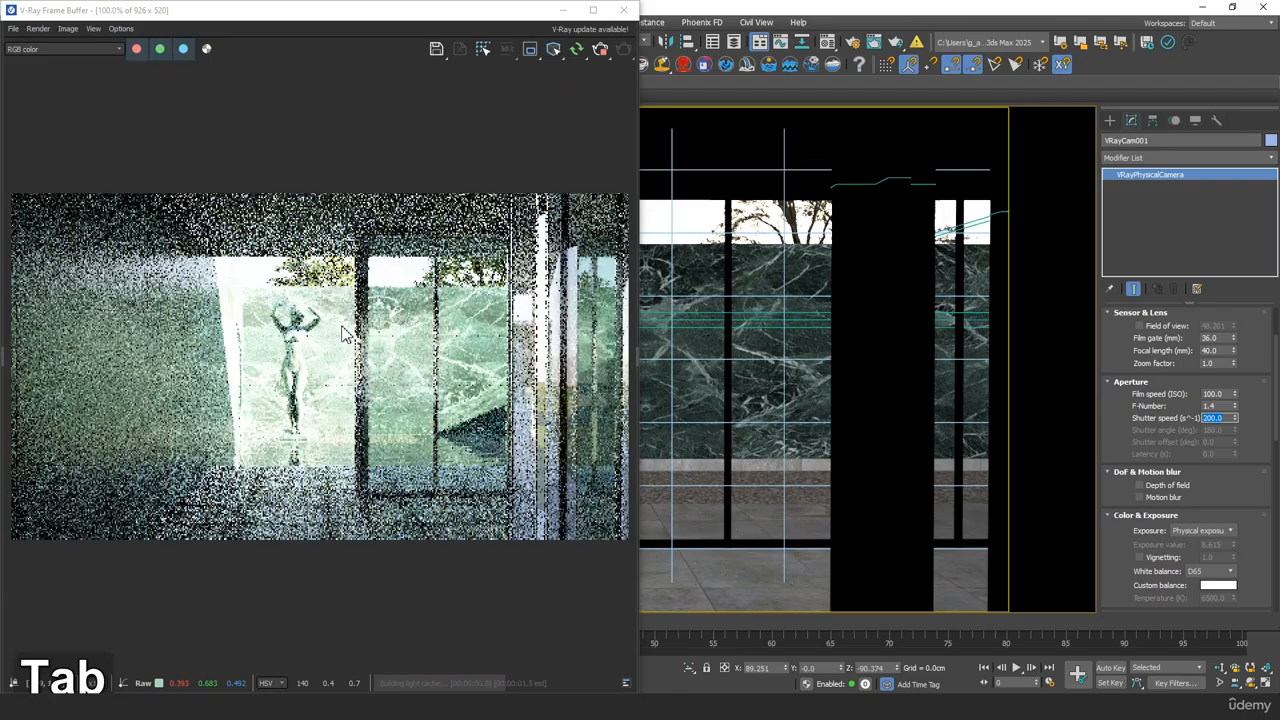
pyautogui.middleClick(250, 370)
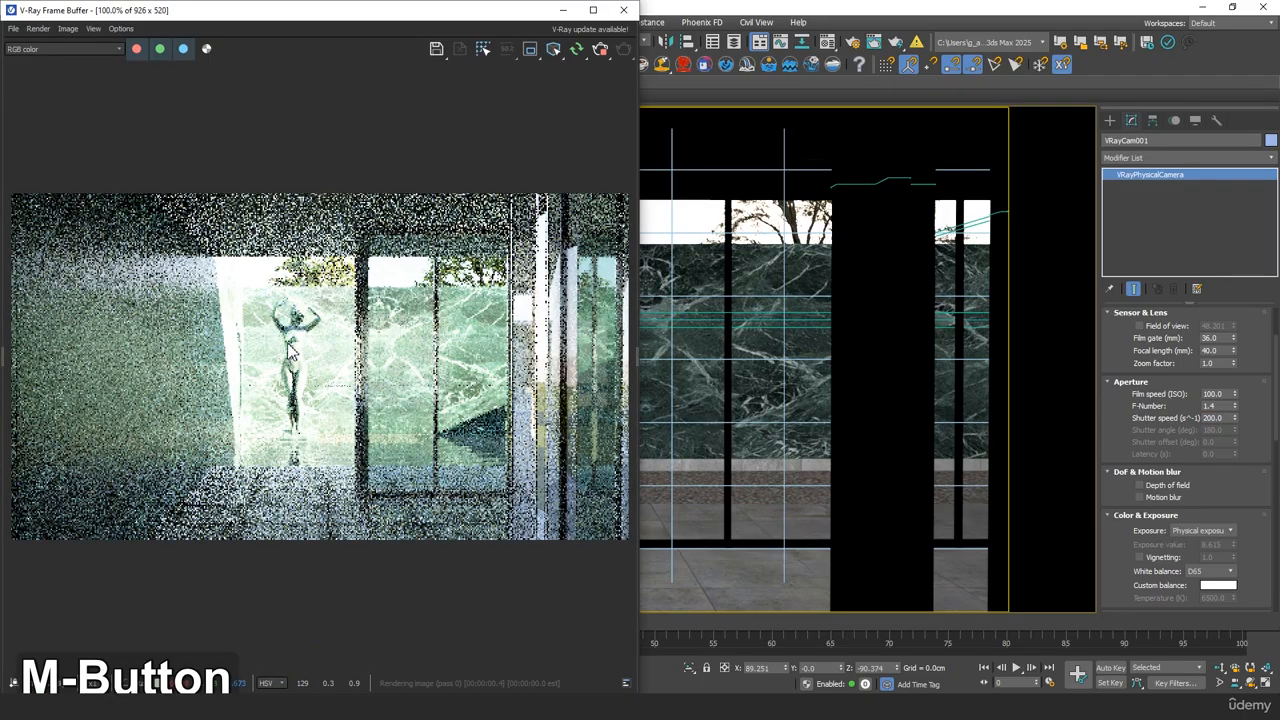
pyautogui.scroll(1, 292, 349)
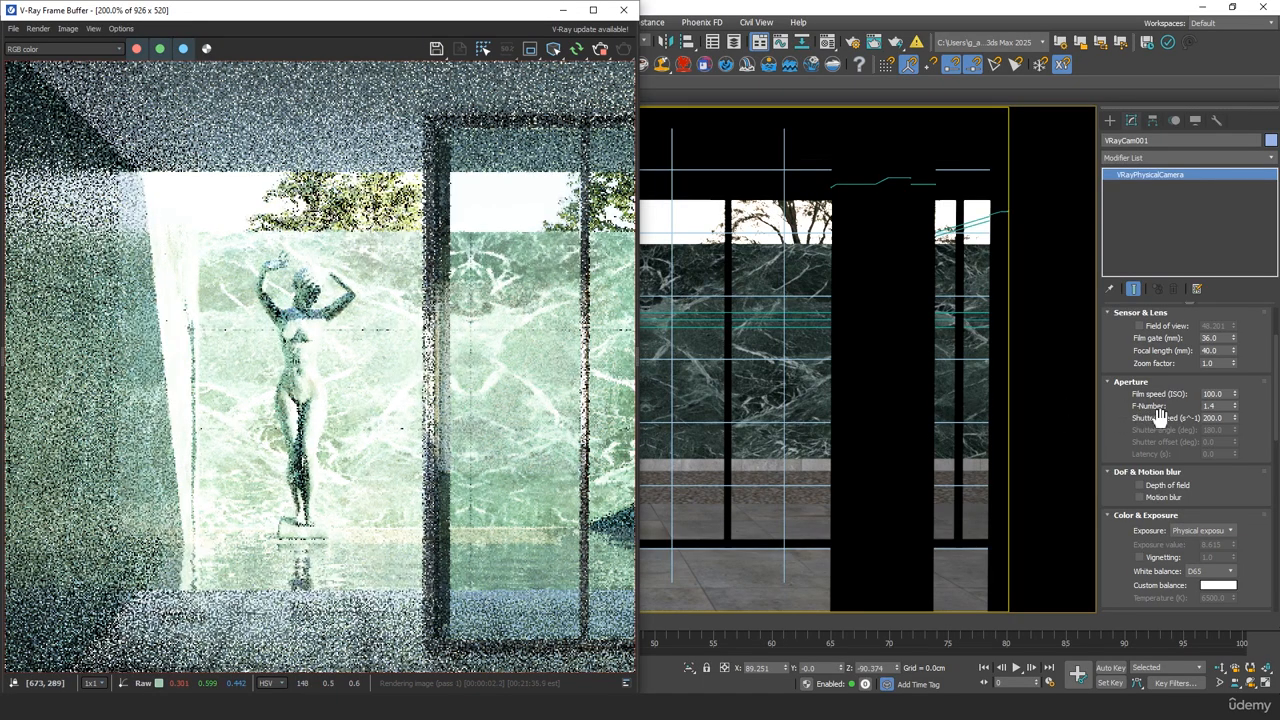
pyautogui.doubleClick(1216, 394)
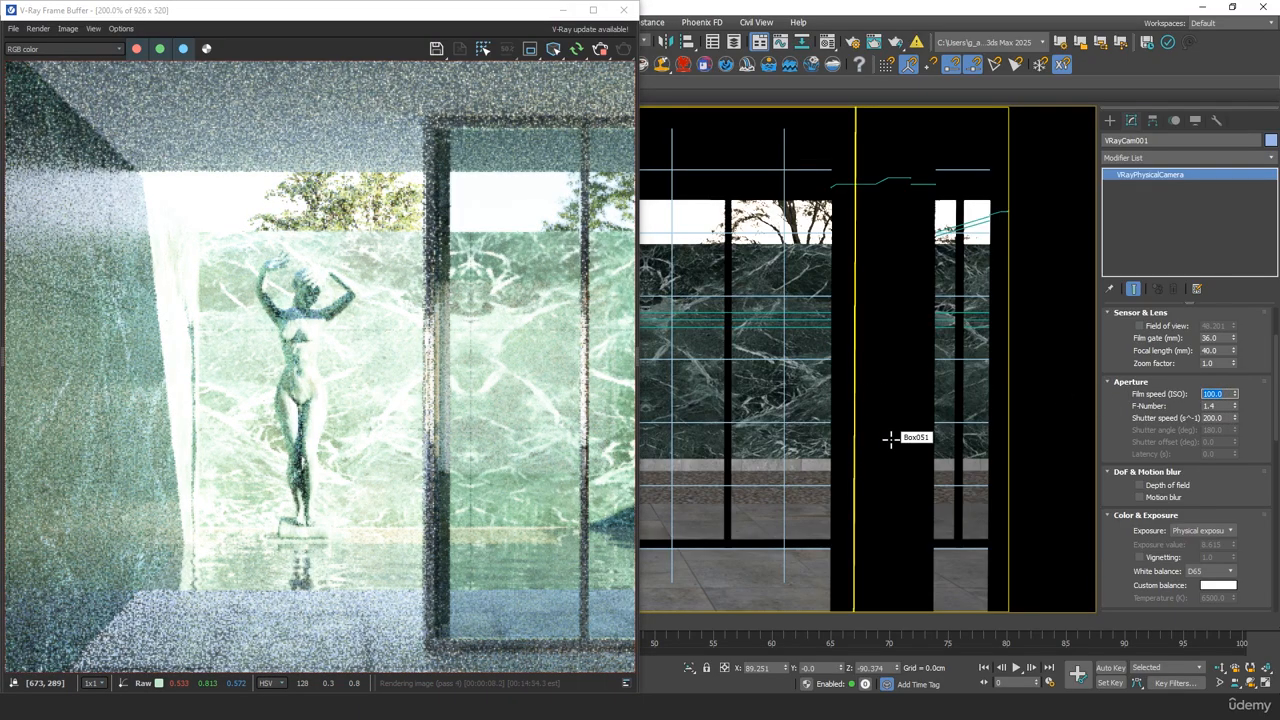
pyautogui.write('8')
pyautogui.press('Tab')
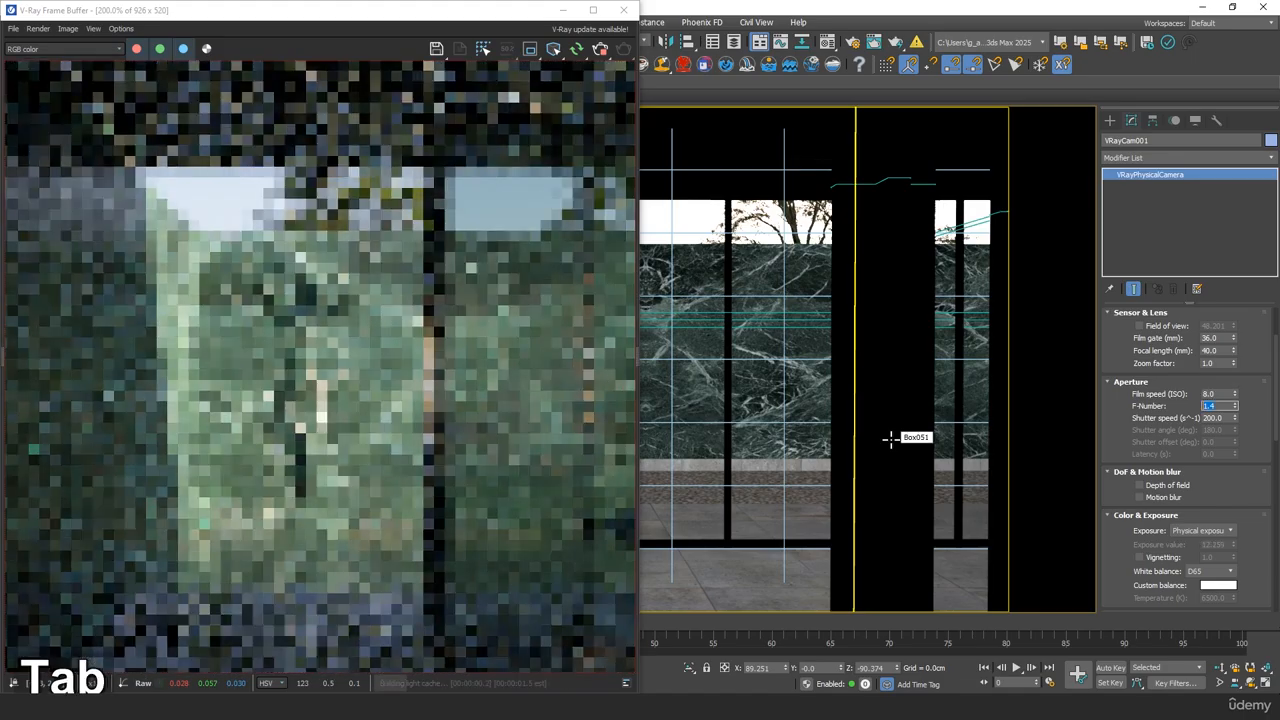
pyautogui.scroll(-2, 392, 398)
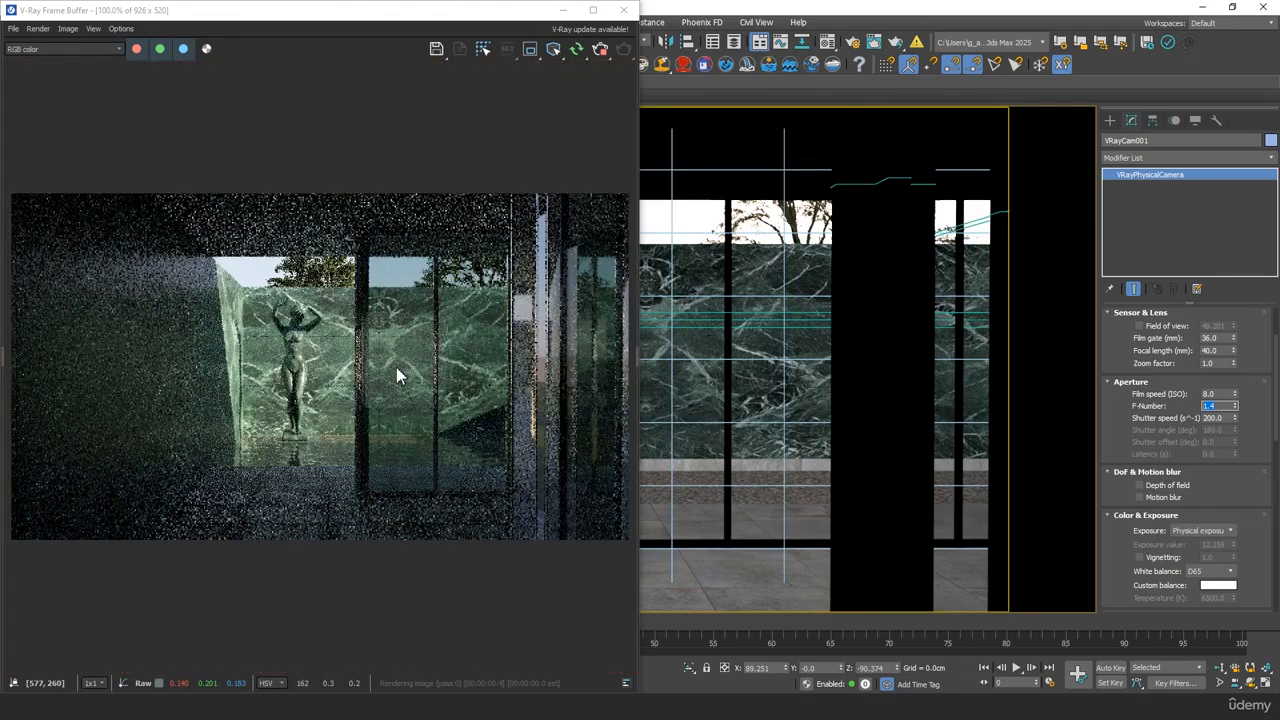
# Set the camera's film speed to ISO 9 and check the exposure around the statue in the render
pyautogui.click(1209, 394)
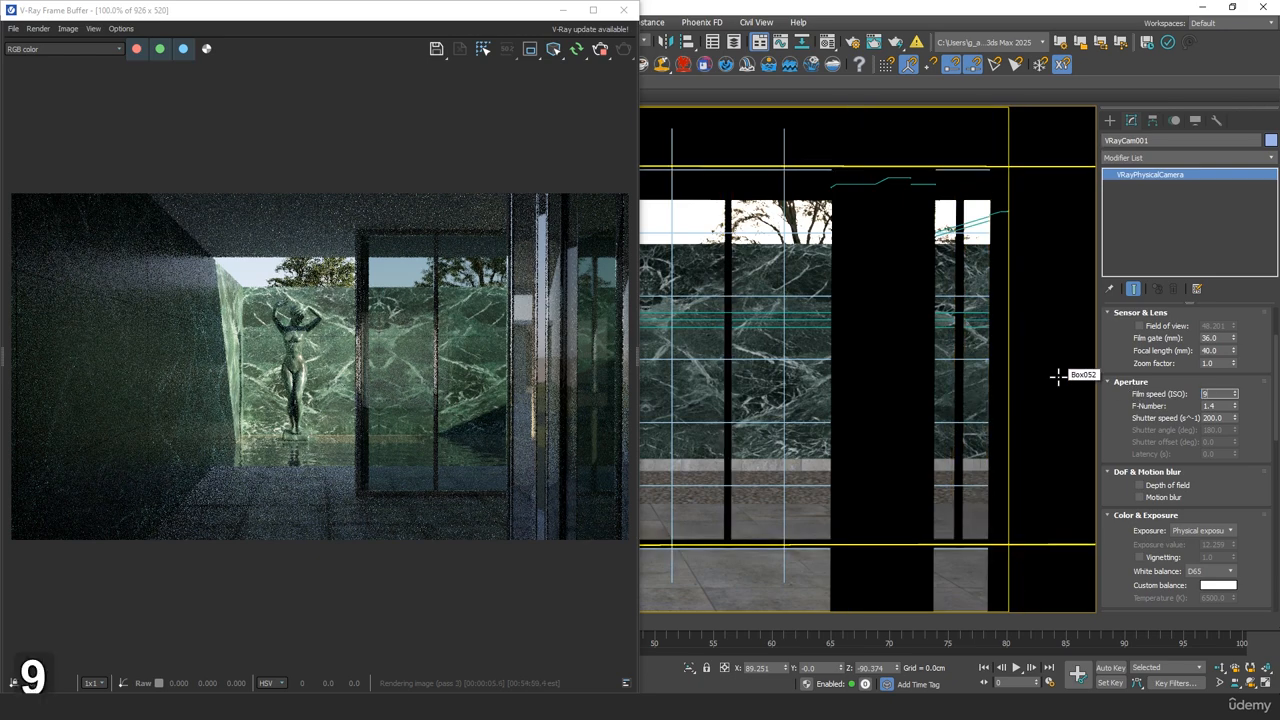
pyautogui.press('Tab')
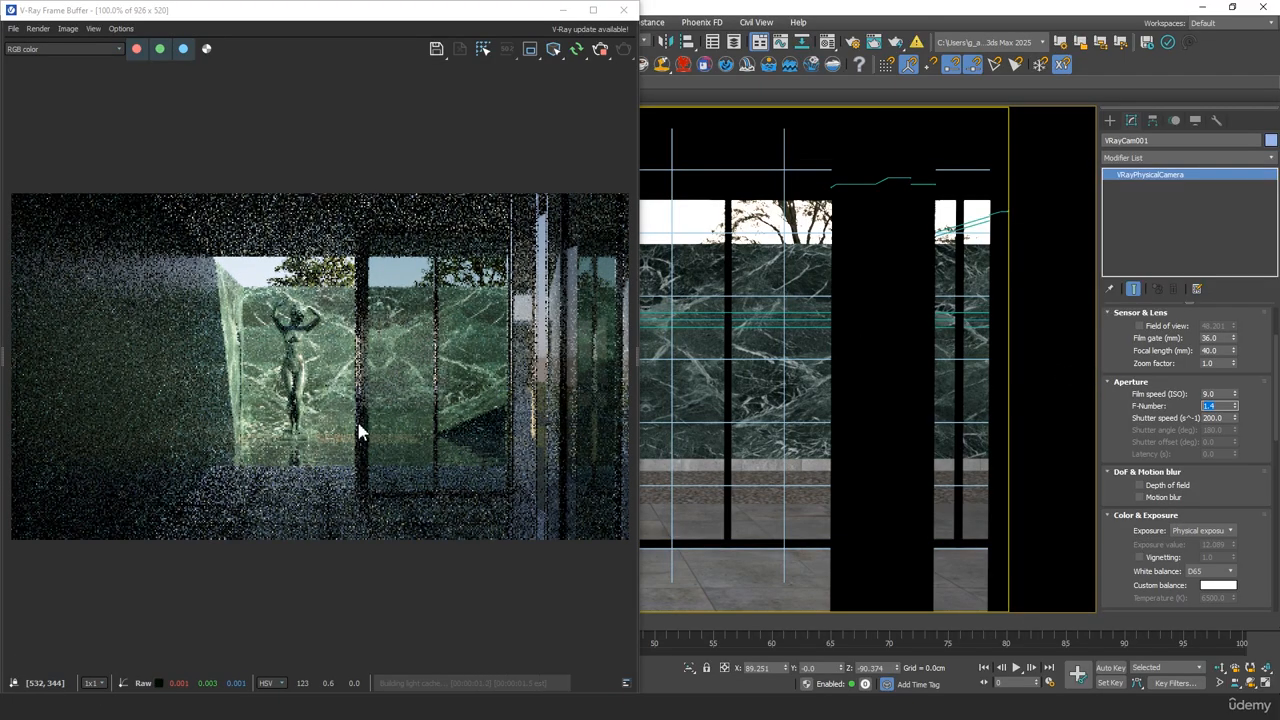
pyautogui.scroll(1, 326, 435)
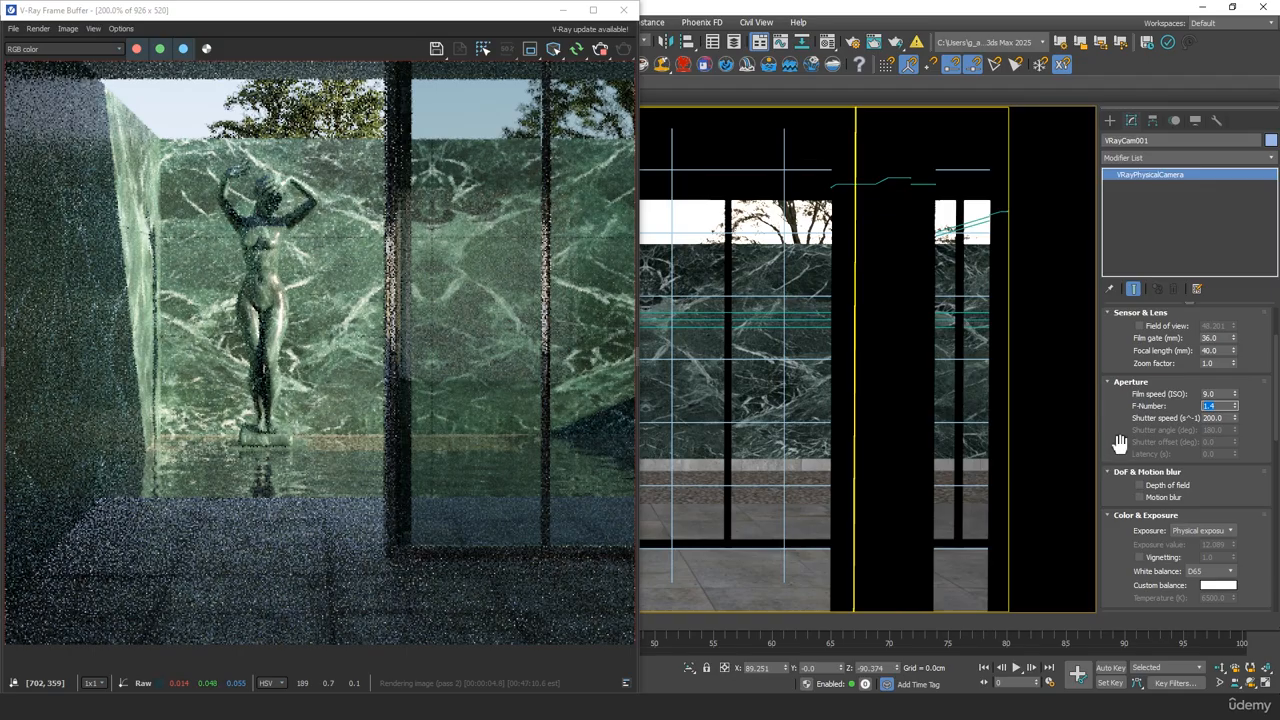
# Enable depth of field for the camera and inspect the chrome column in the interactive render
pyautogui.moveTo(1117, 437); pyautogui.dragTo(1124, 414)
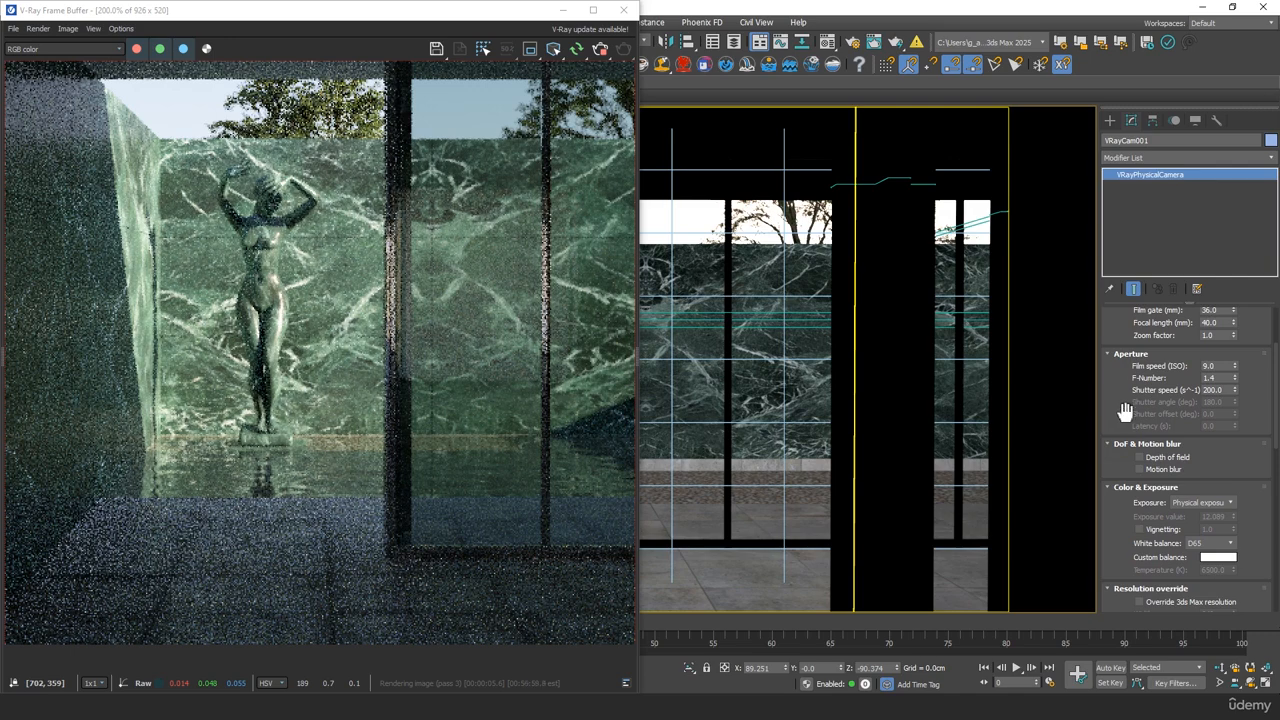
pyautogui.click(1163, 459)
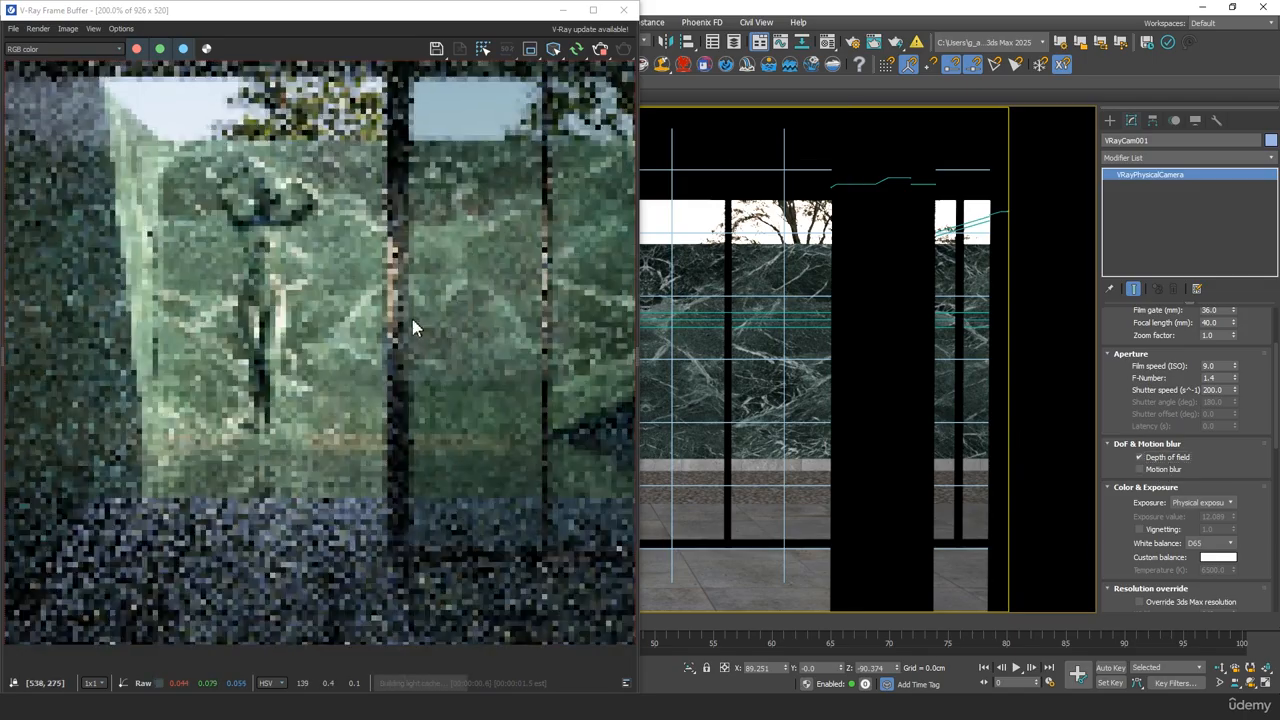
pyautogui.moveTo(414, 323); pyautogui.dragTo(137, 343, button='middle')
pyautogui.moveTo(424, 343); pyautogui.dragTo(424, 371, button='middle')
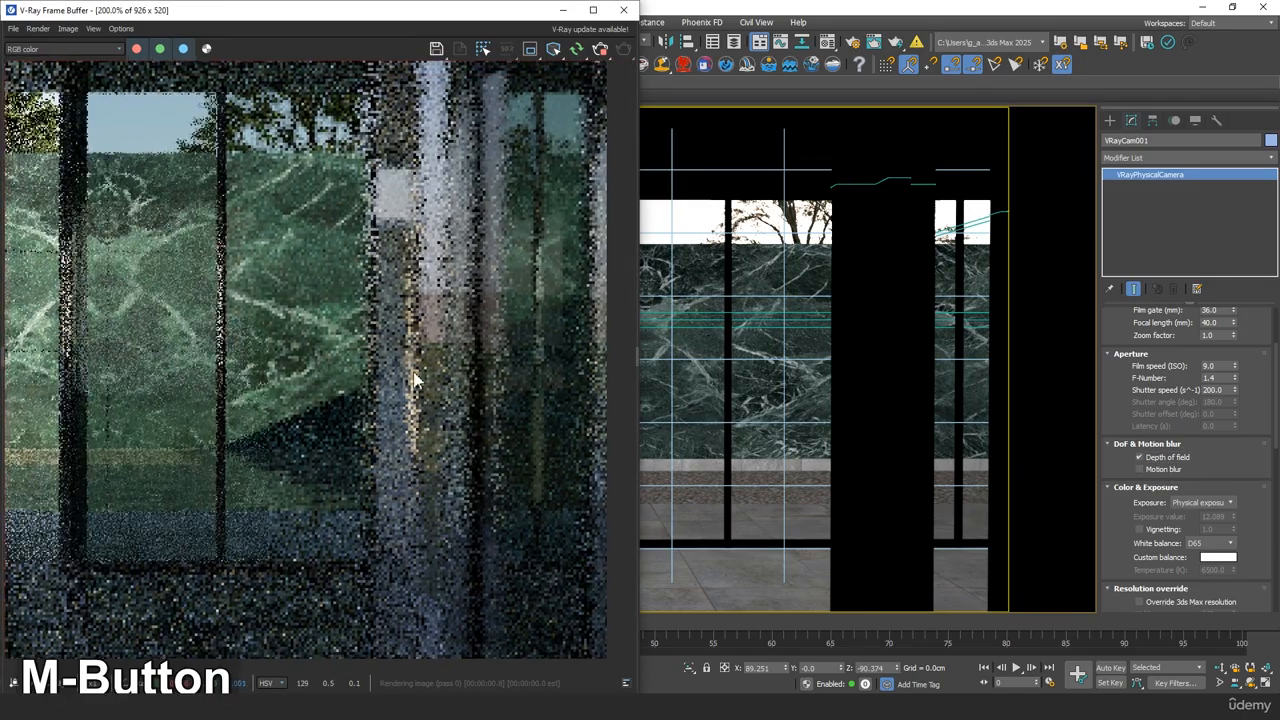
pyautogui.scroll(-1, 424, 371)
pyautogui.scroll(1, 590, 391)
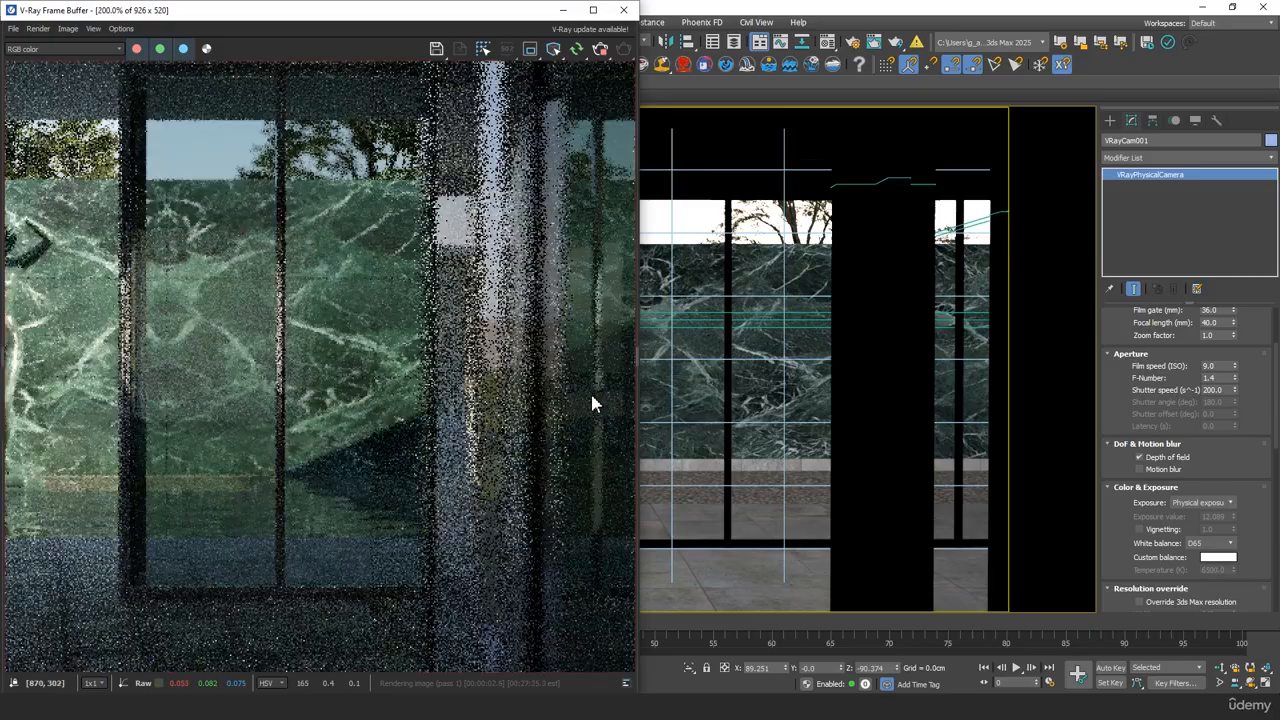
pyautogui.moveTo(590, 391); pyautogui.dragTo(492, 402, button='middle')
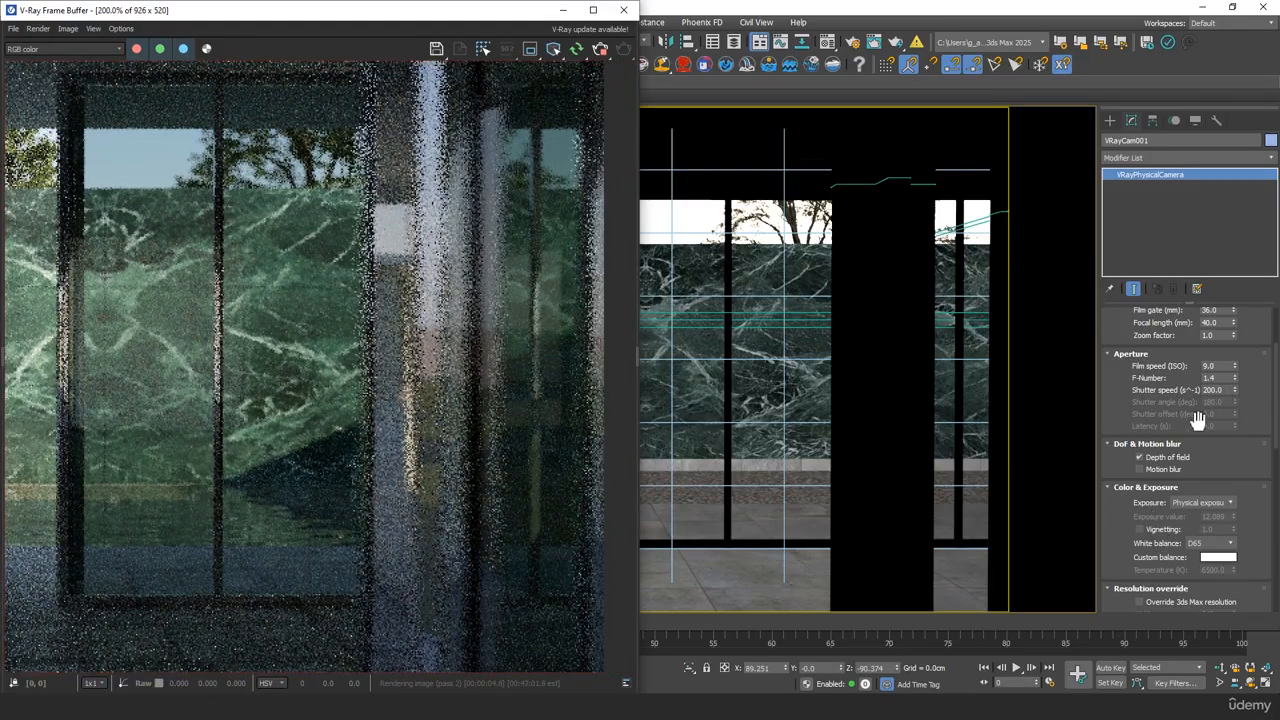
# Toggle depth of field off and back on to compare the focus on the chrome column and the statue
pyautogui.click(1172, 459)
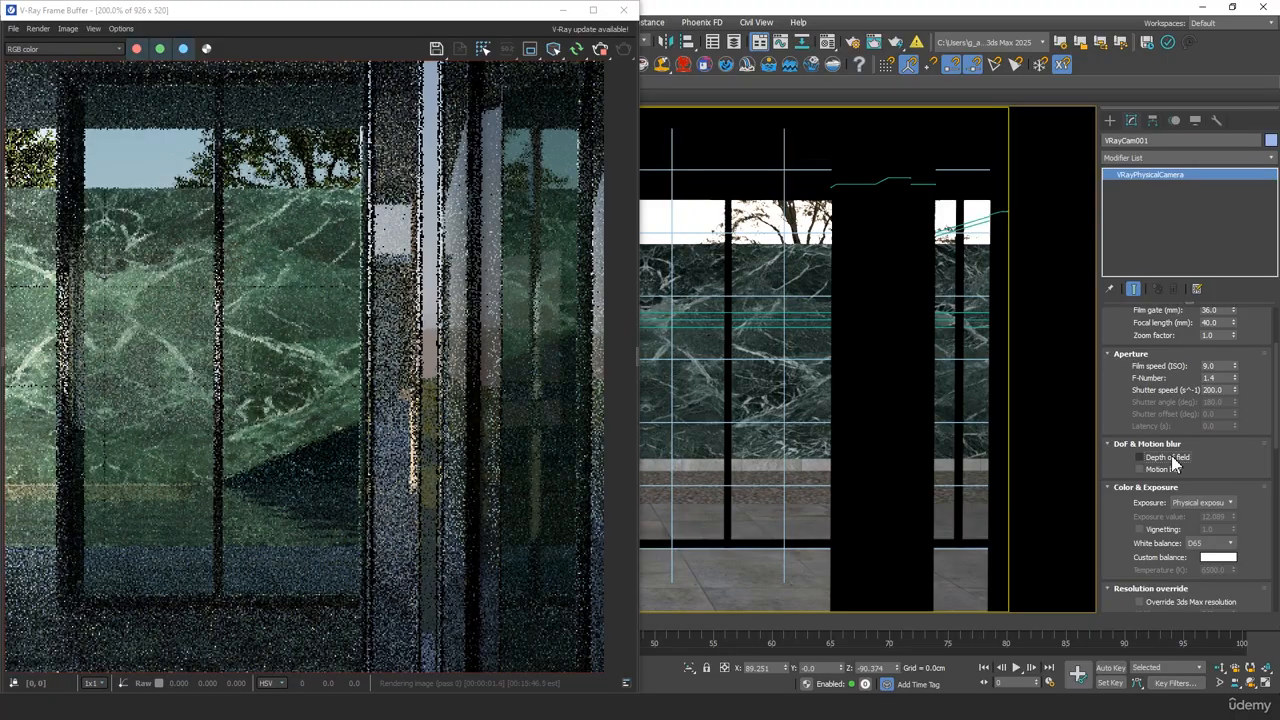
pyautogui.click(1172, 459)
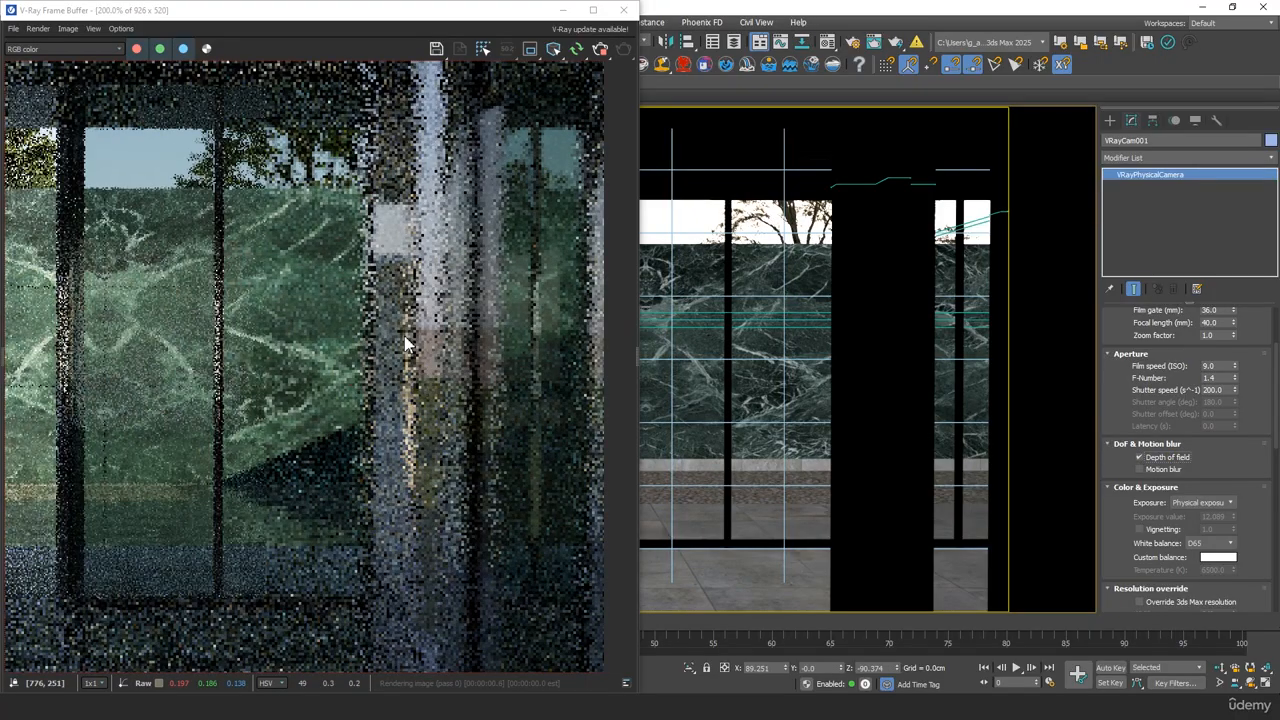
pyautogui.moveTo(1217, 378); pyautogui.dragTo(1122, 382)
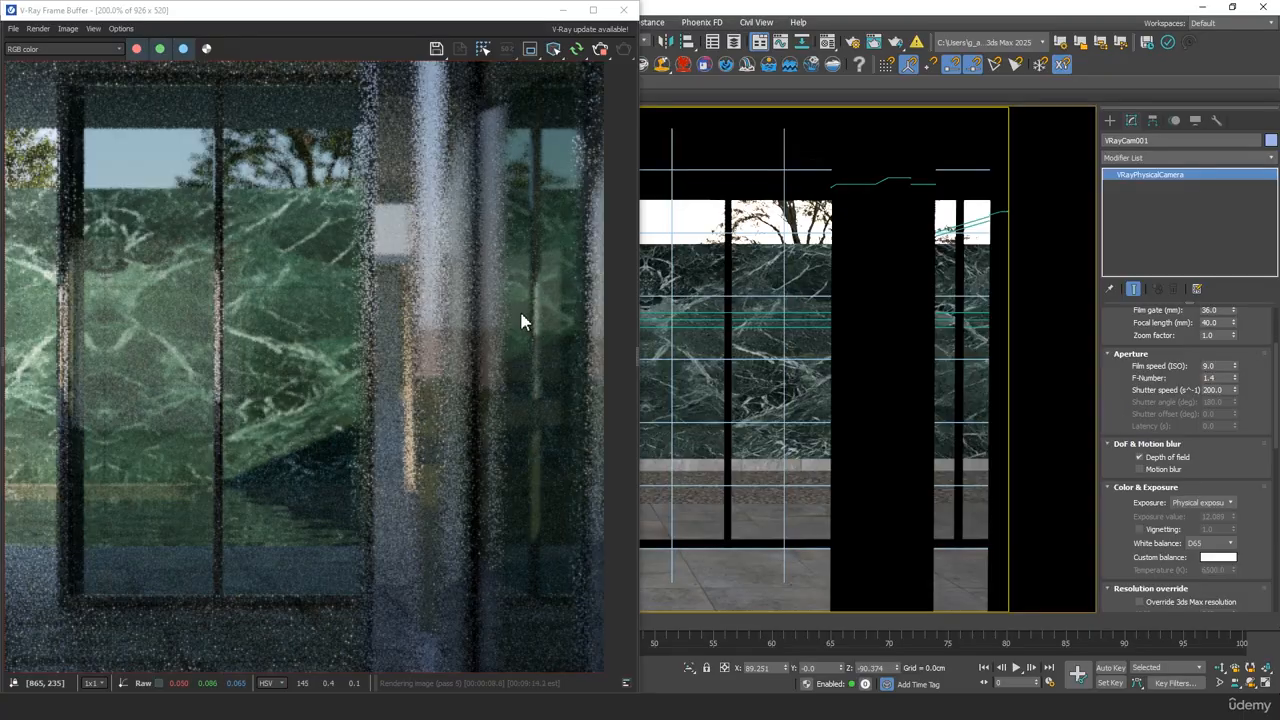
pyautogui.scroll(-2, 383, 346)
pyautogui.scroll(2, 240, 350)
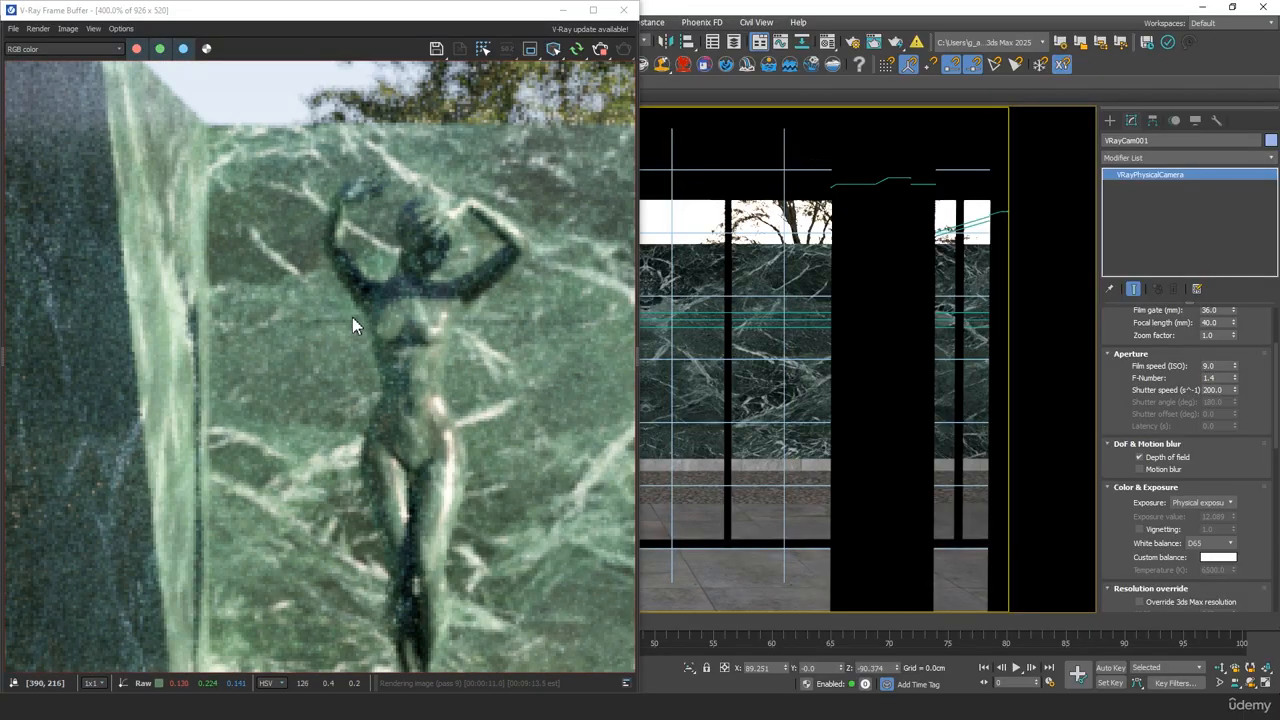
pyautogui.scroll(3, 1140, 318)
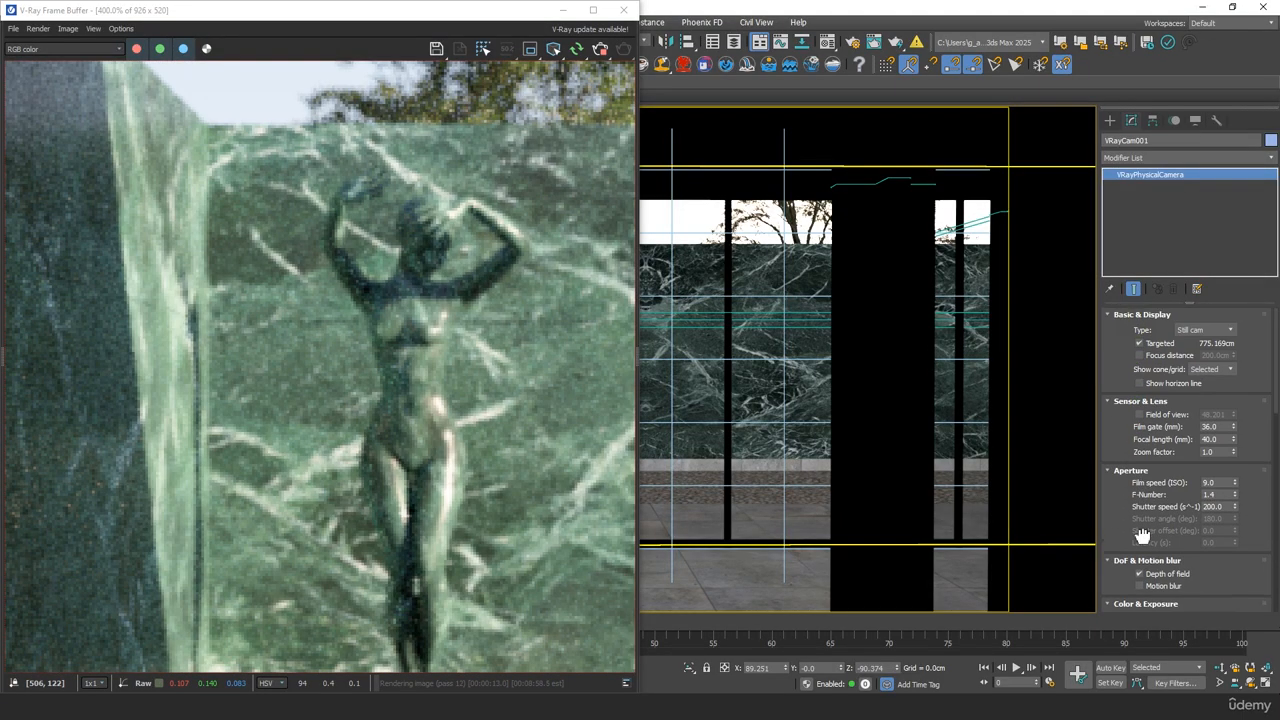
# Minimize the V-Ray Frame Buffer and show the pavilion from above in a wireframe perspective view
pyautogui.click(565, 11)
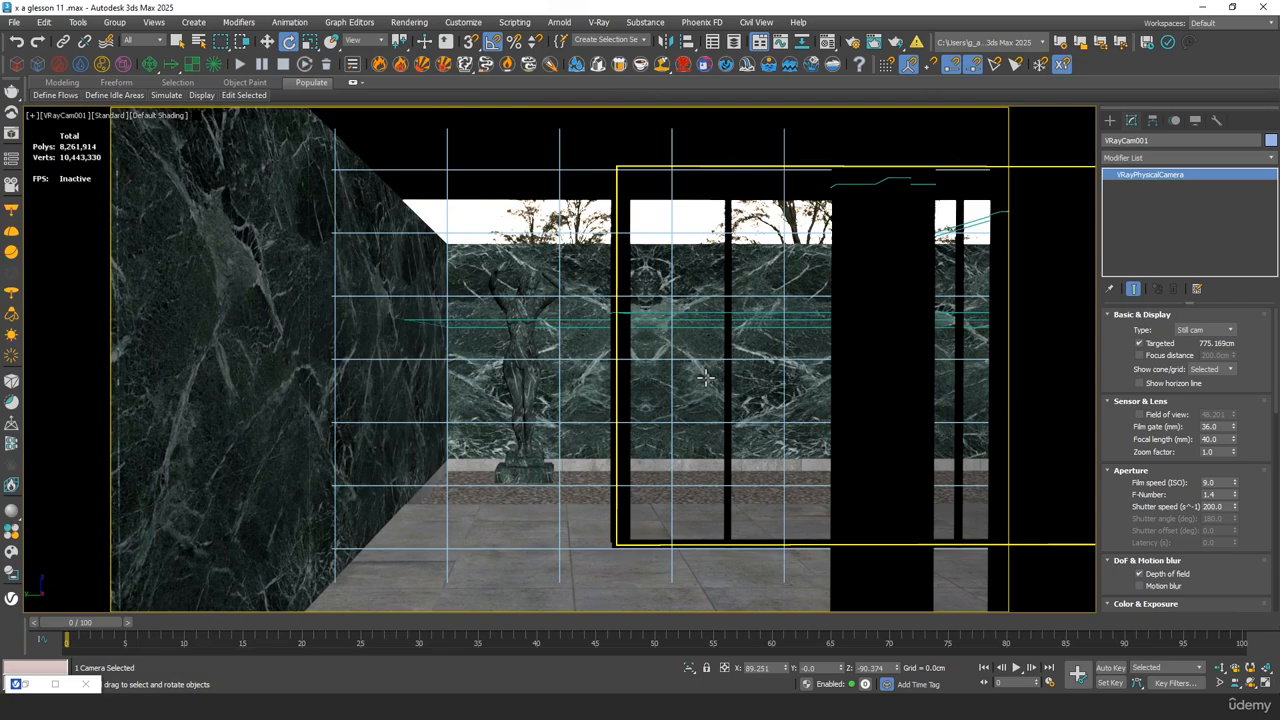
pyautogui.middleClick(534, 423)
pyautogui.press('p')
pyautogui.press('z')
pyautogui.keyDown('alt'); pyautogui.moveTo(537, 366); pyautogui.dragTo(554, 457, button='middle'); pyautogui.keyUp('alt')
pyautogui.press('F3')
# Move the camera target of VRayCam001 along the X axis to the near edge of the pool, towards the statue
pyautogui.click(524, 467)
pyautogui.press('w')
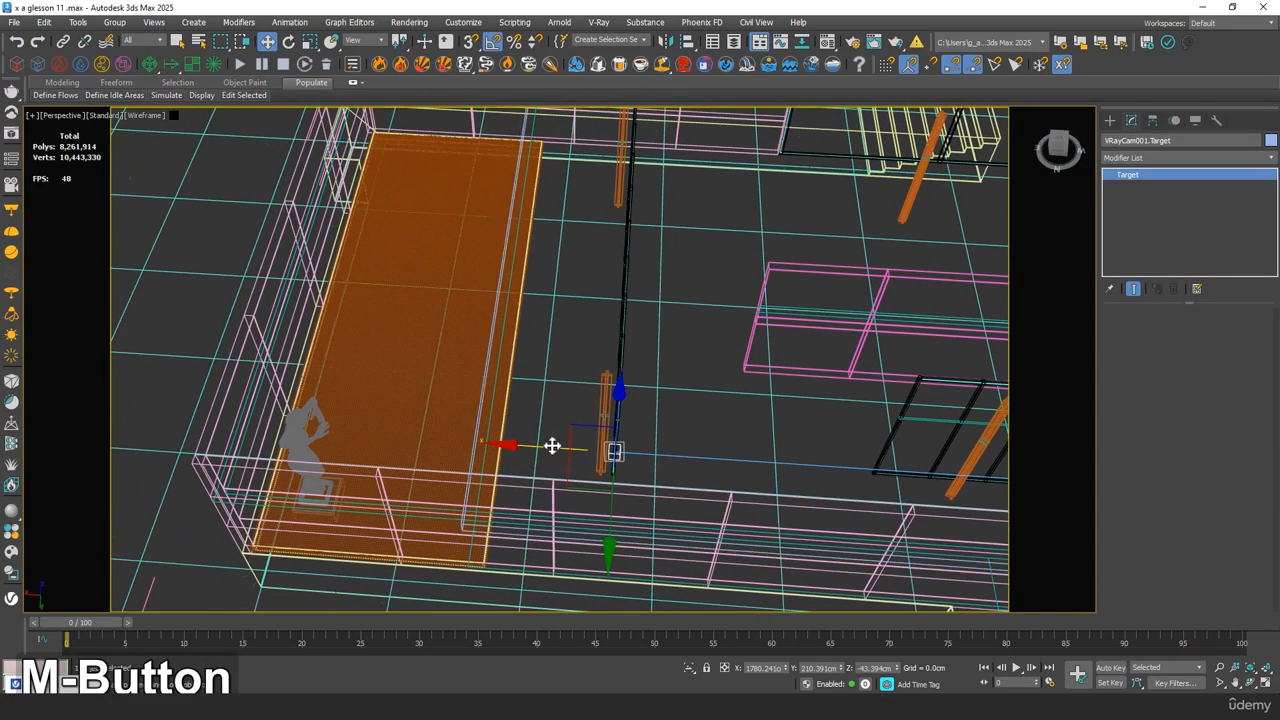
pyautogui.moveTo(554, 446); pyautogui.dragTo(337, 411)
pyautogui.scroll(2, 372, 420)
pyautogui.scroll(-5, 350, 408)
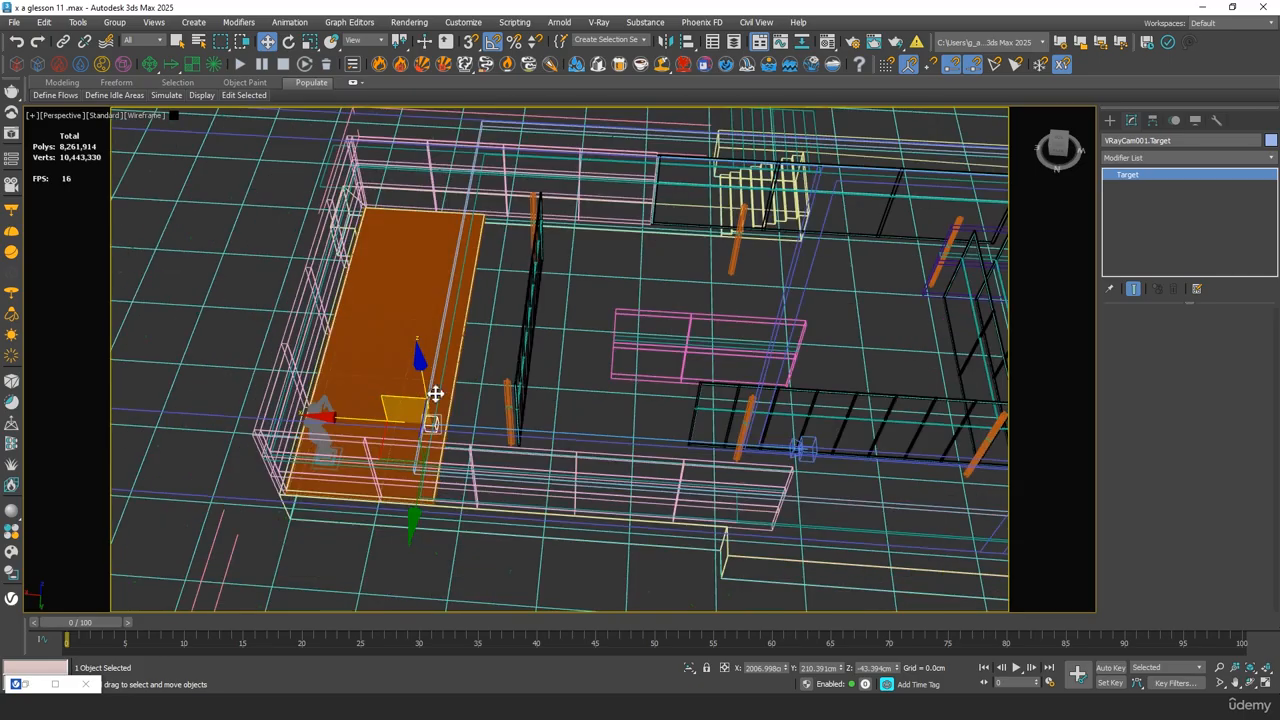
# Move the target of VRayCam001 along the X axis to about 2119.6 cm, over the pool, and check the camera's focus plane against the statue
pyautogui.keyDown('alt'); pyautogui.moveTo(400, 399); pyautogui.dragTo(371, 414, button='middle'); pyautogui.keyUp('alt')
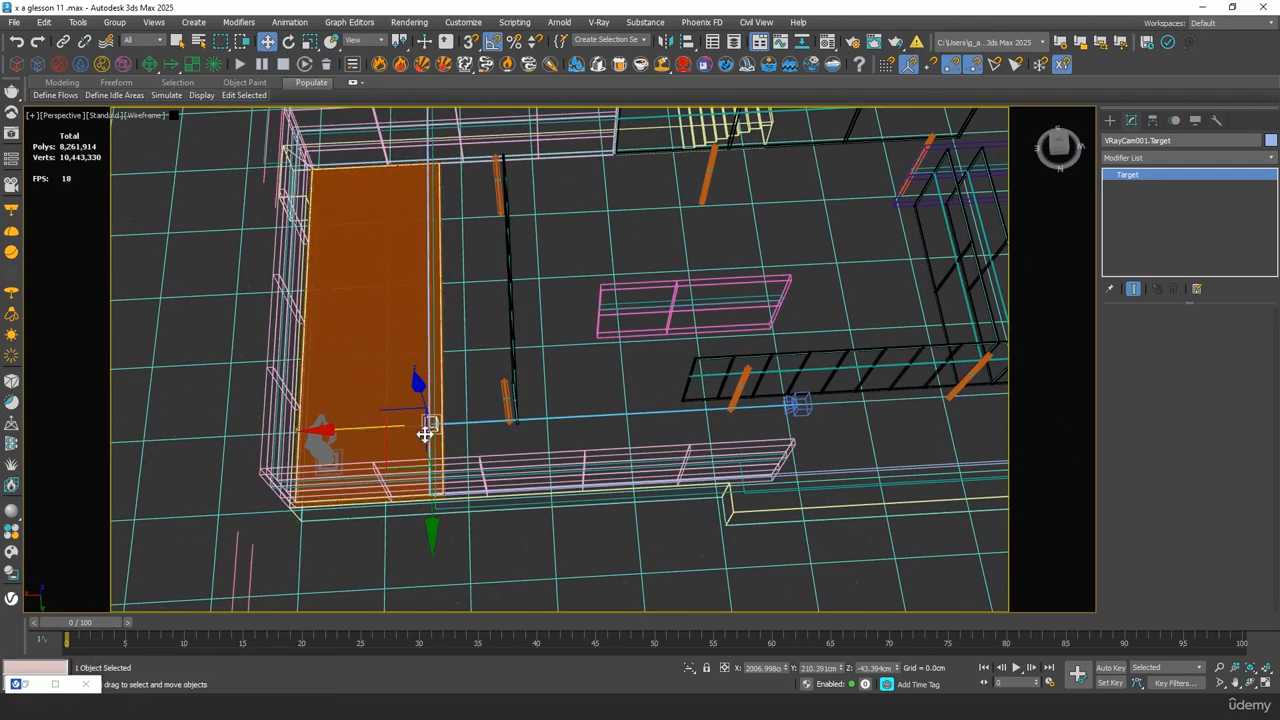
pyautogui.click(797, 404)
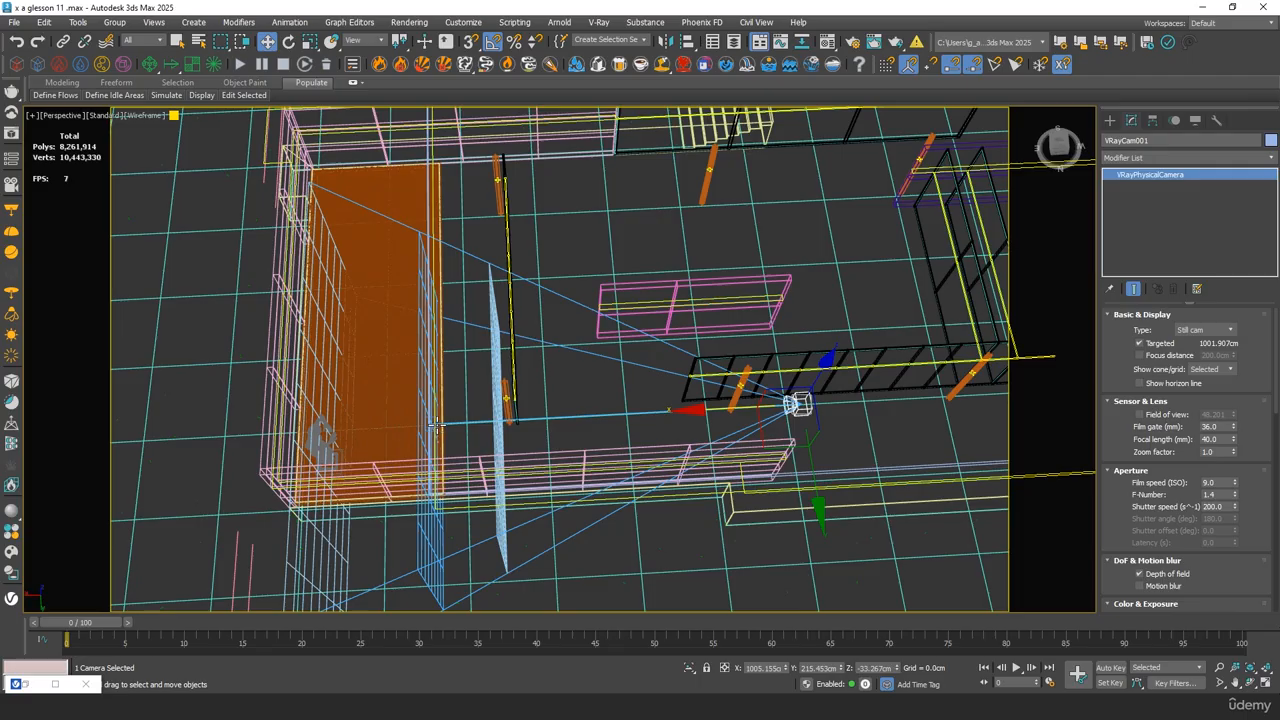
pyautogui.moveTo(435, 313); pyautogui.dragTo(460, 345, button='middle')
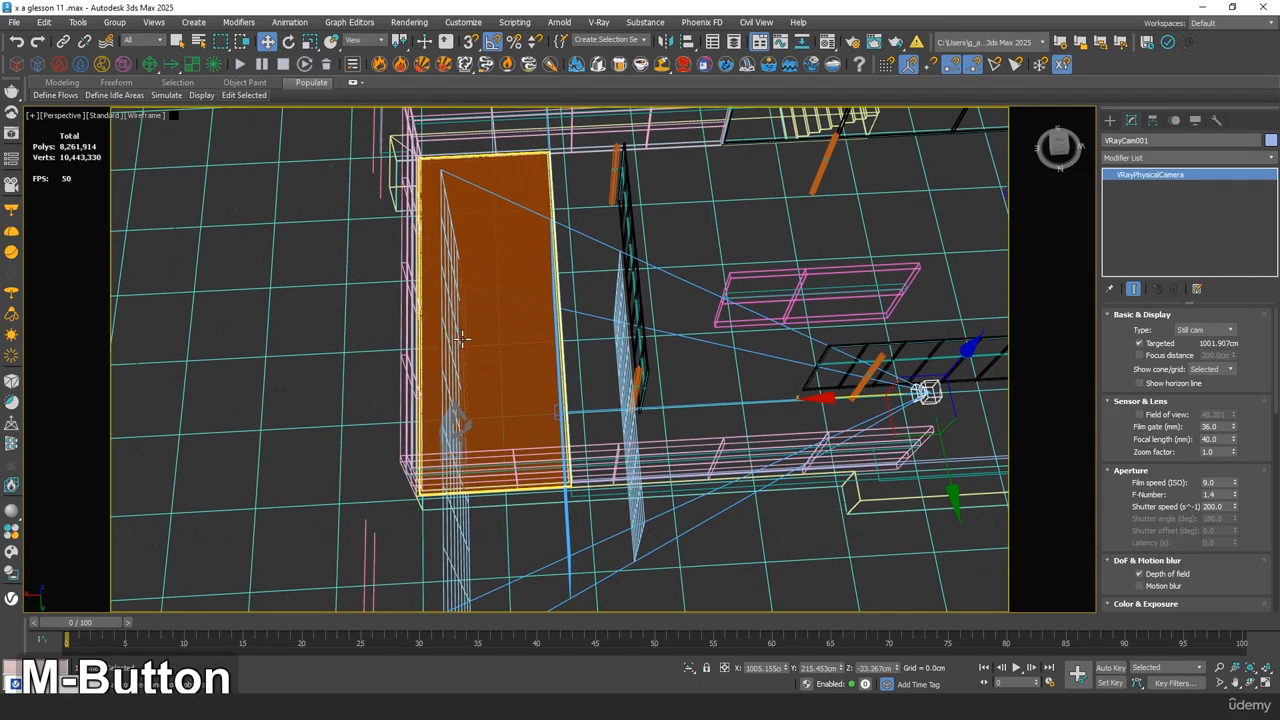
pyautogui.click(556, 412)
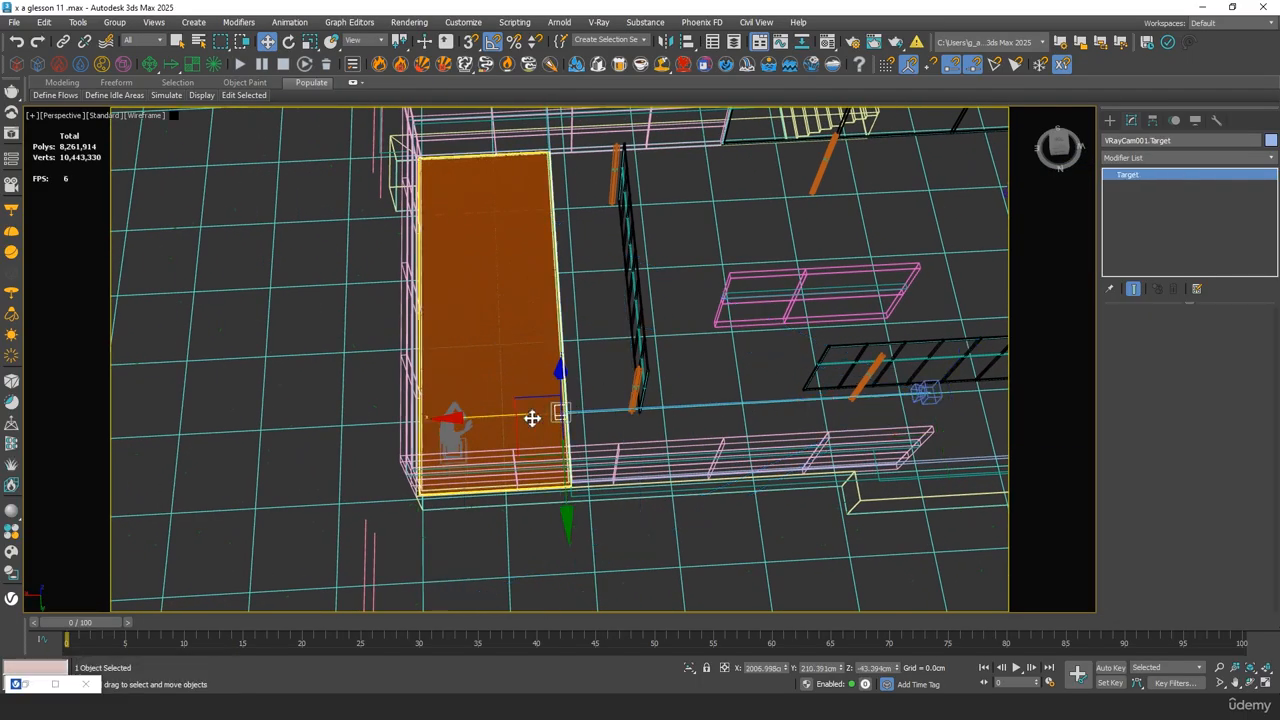
pyautogui.moveTo(531, 420); pyautogui.dragTo(448, 418)
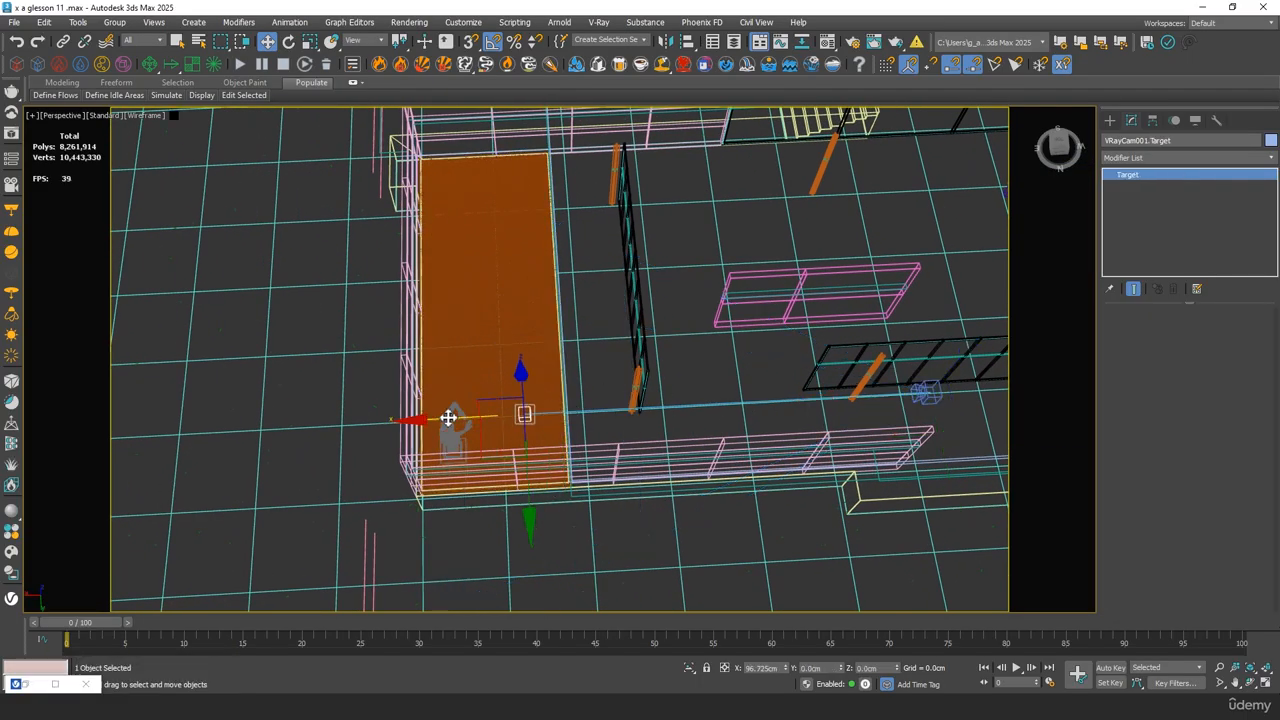
pyautogui.click(926, 392)
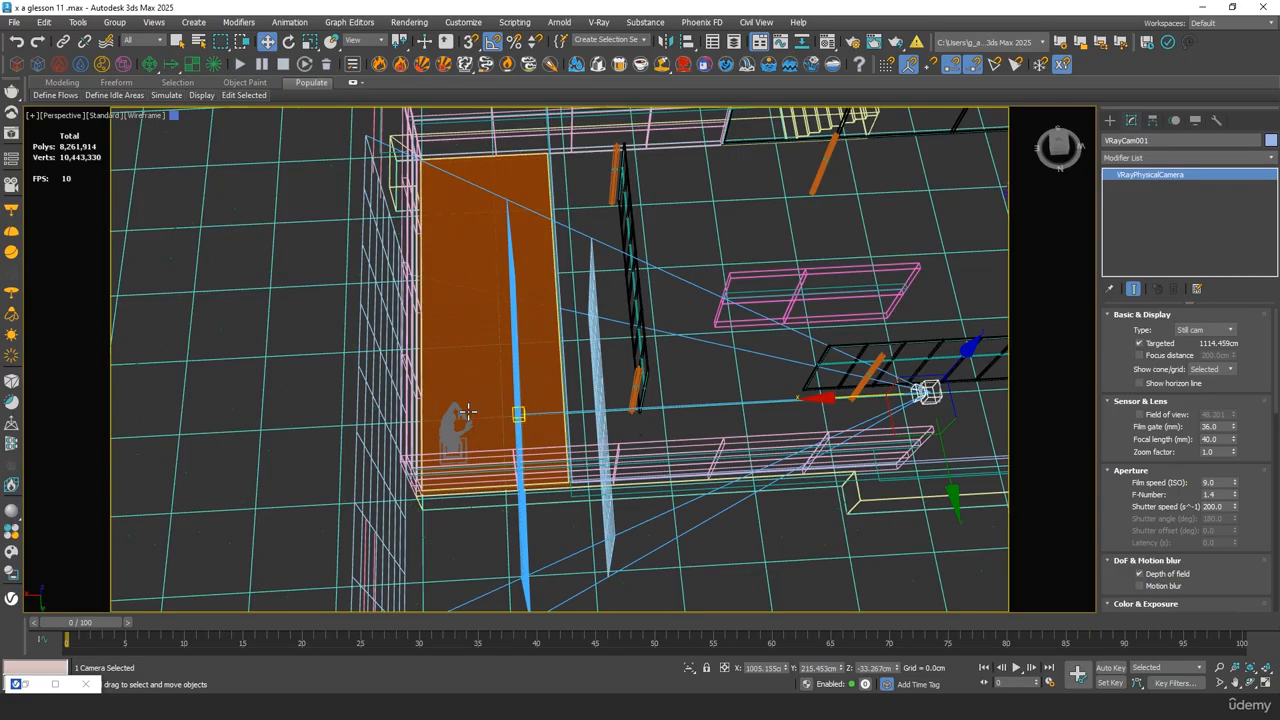
pyautogui.keyDown('alt'); pyautogui.moveTo(519, 424); pyautogui.dragTo(588, 450, button='middle'); pyautogui.keyUp('alt')
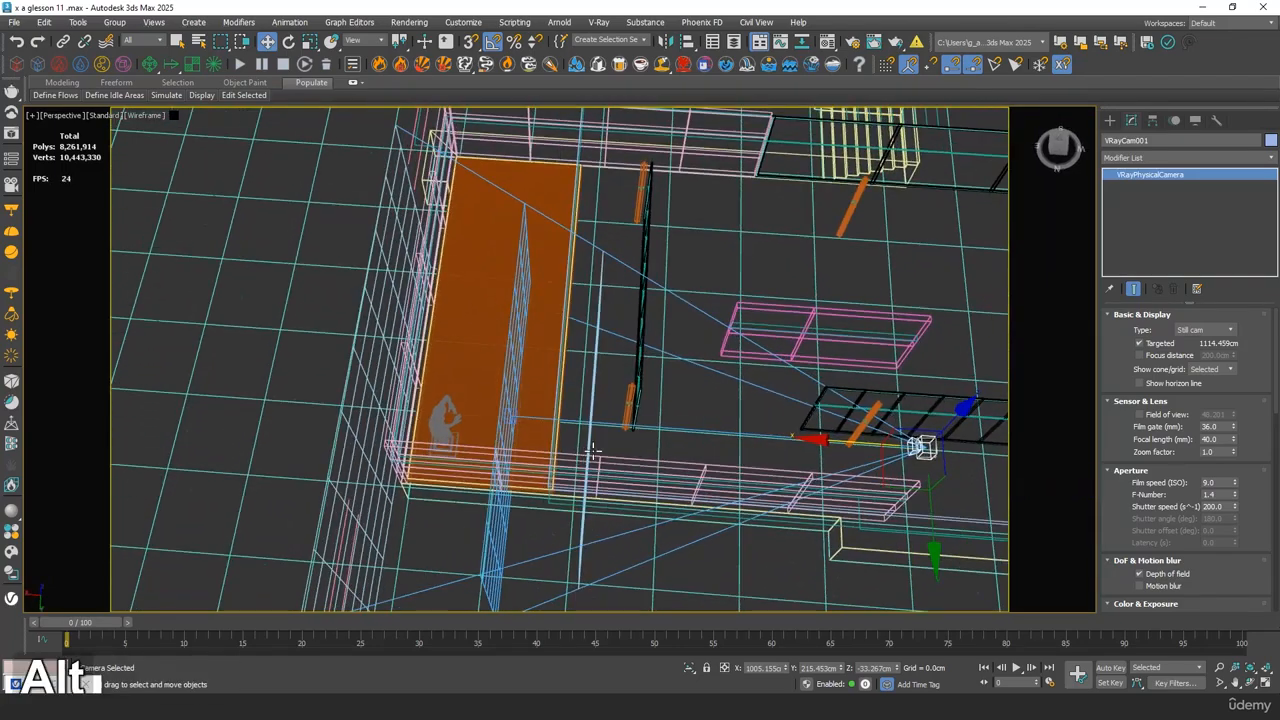
# Return to the shaded VRayCam001 view and inspect the statue's focus in the interactive render
pyautogui.press('c')
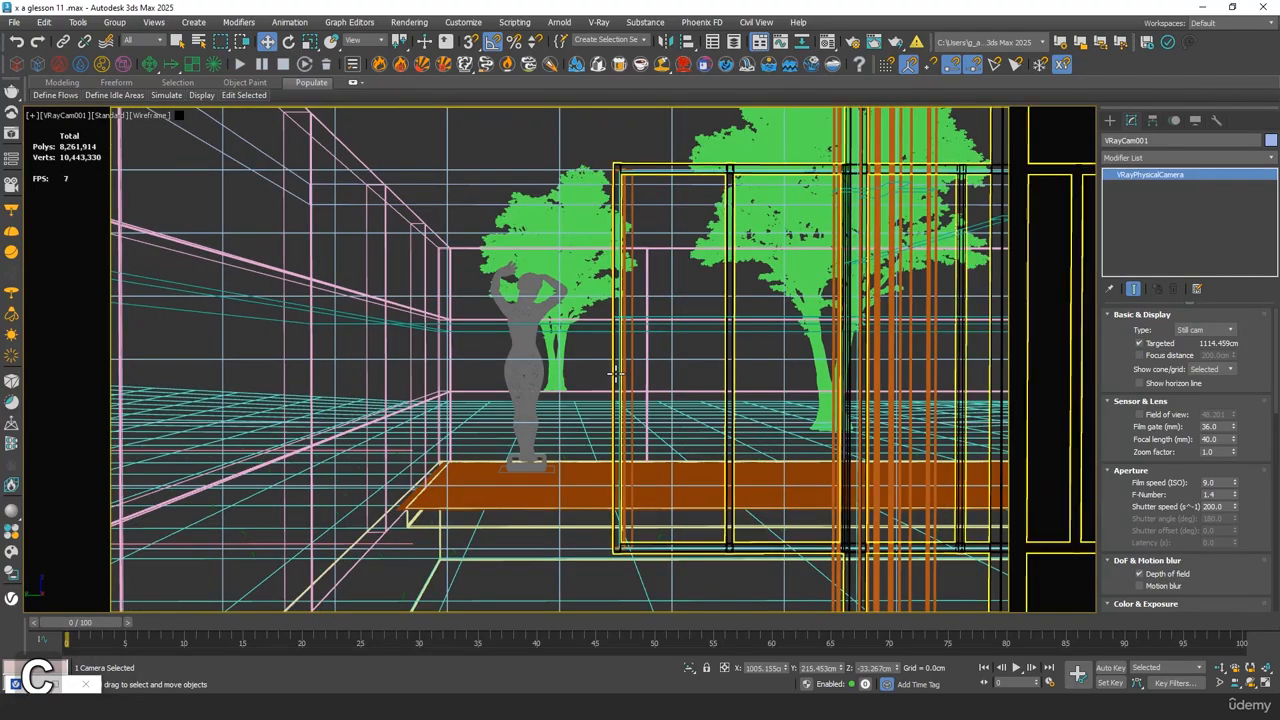
pyautogui.press('F3')
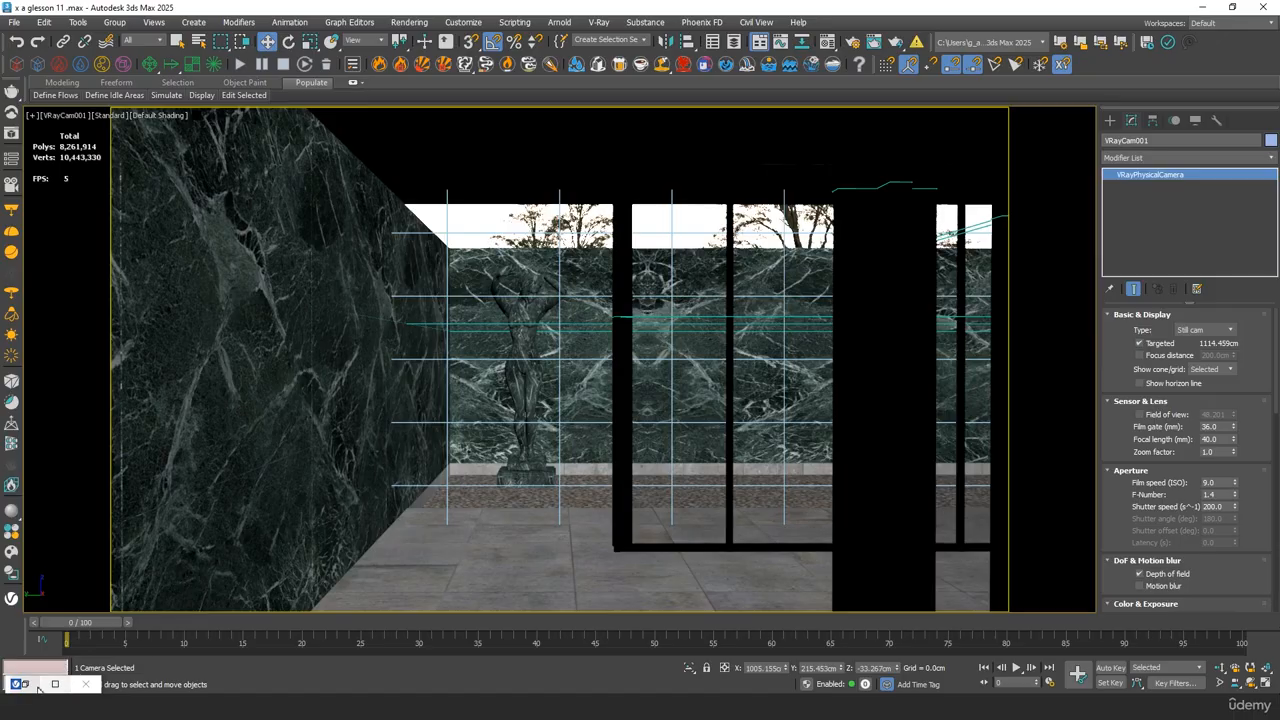
pyautogui.hotkey('shift', 'q')
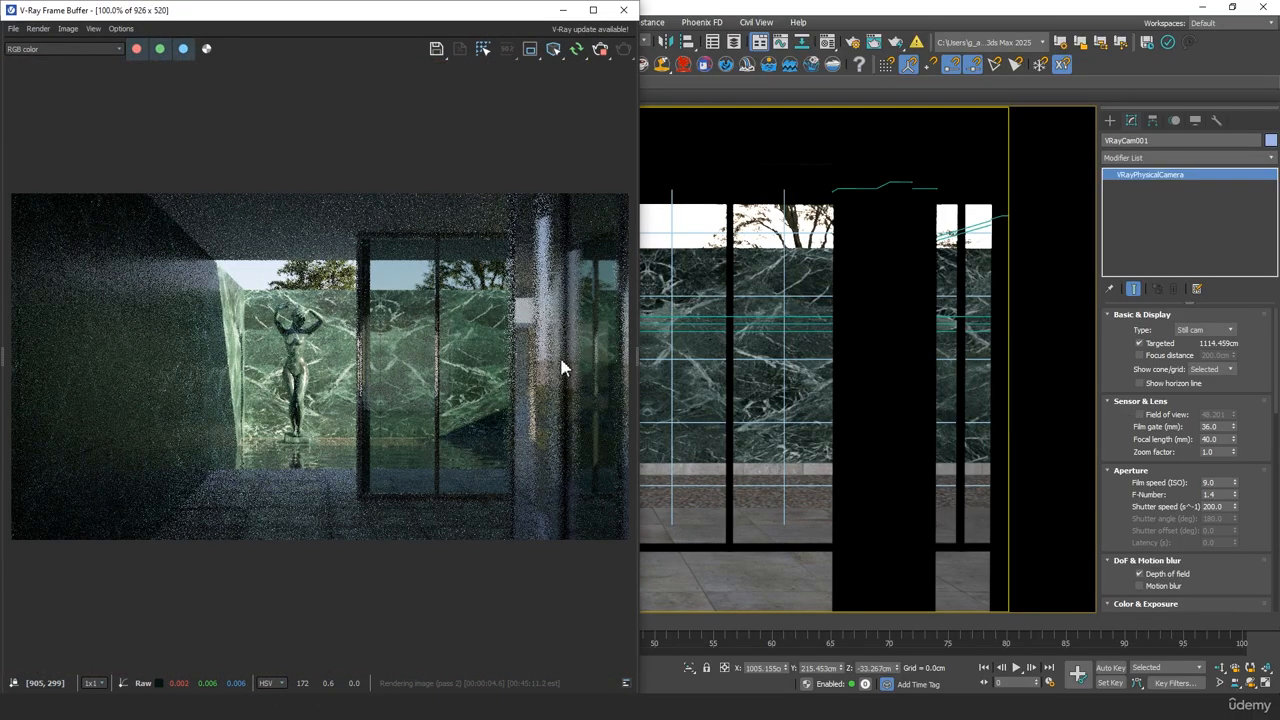
pyautogui.scroll(4, 395, 308)
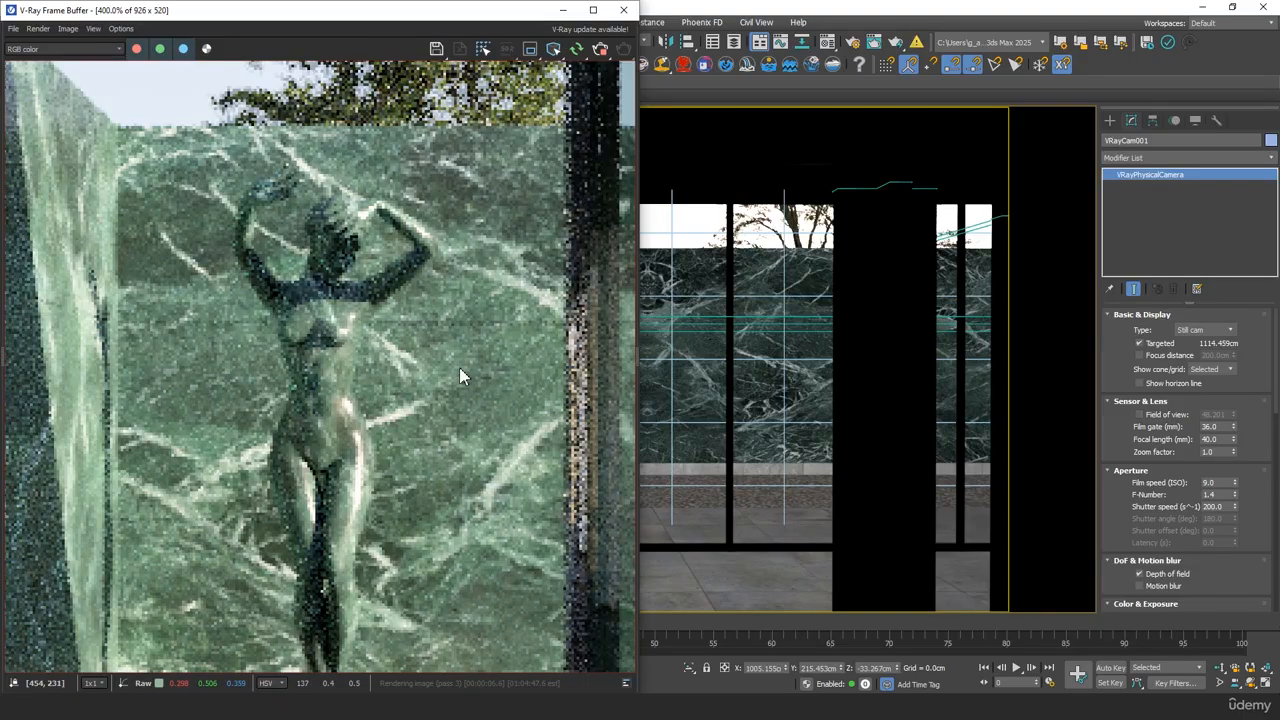
pyautogui.moveTo(460, 366); pyautogui.dragTo(285, 370, button='middle')
pyautogui.scroll(-5, 290, 355)
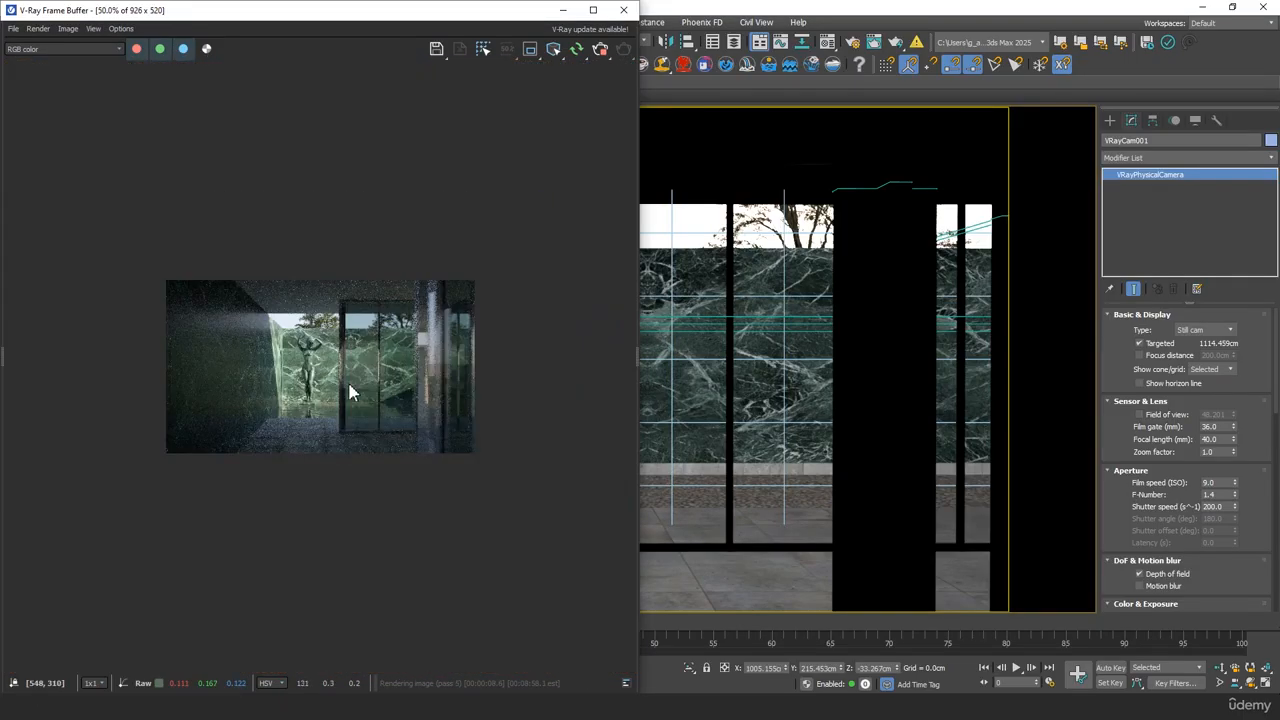
pyautogui.scroll(1, 395, 384)
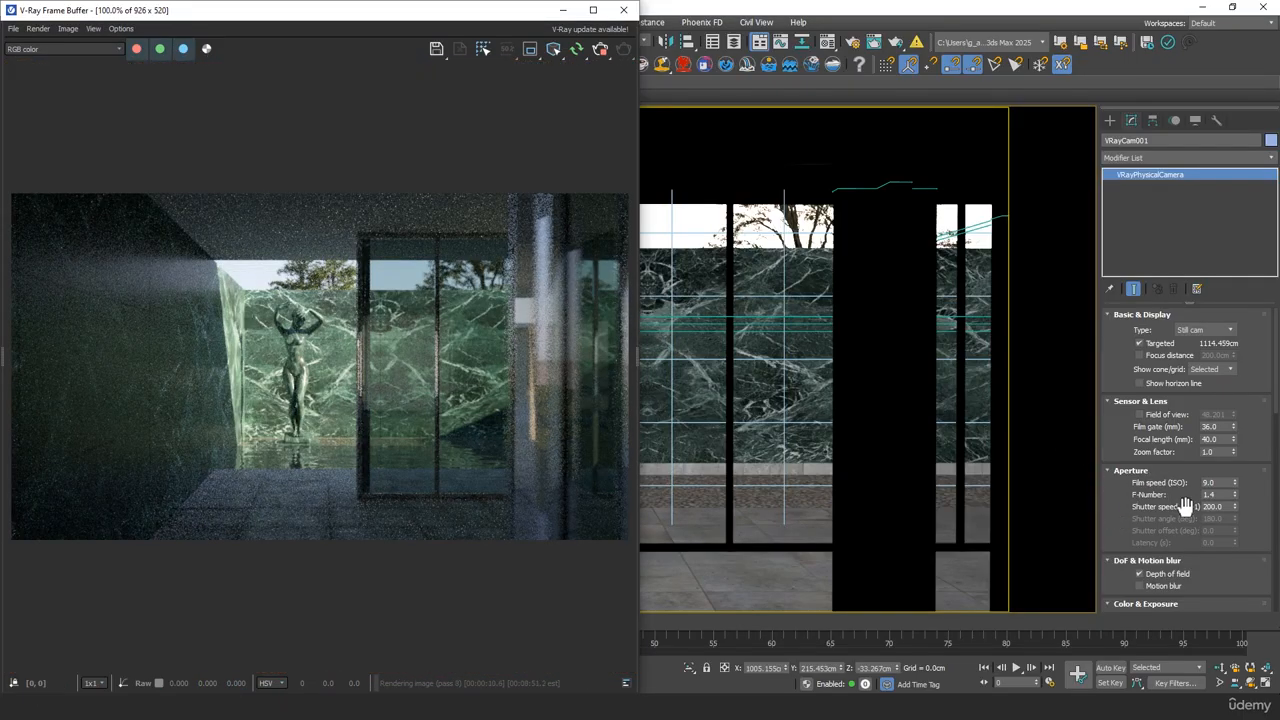
# Enable vignetting for VRayCam001 and try an amount of 4.0
pyautogui.moveTo(1127, 521); pyautogui.dragTo(1137, 418)
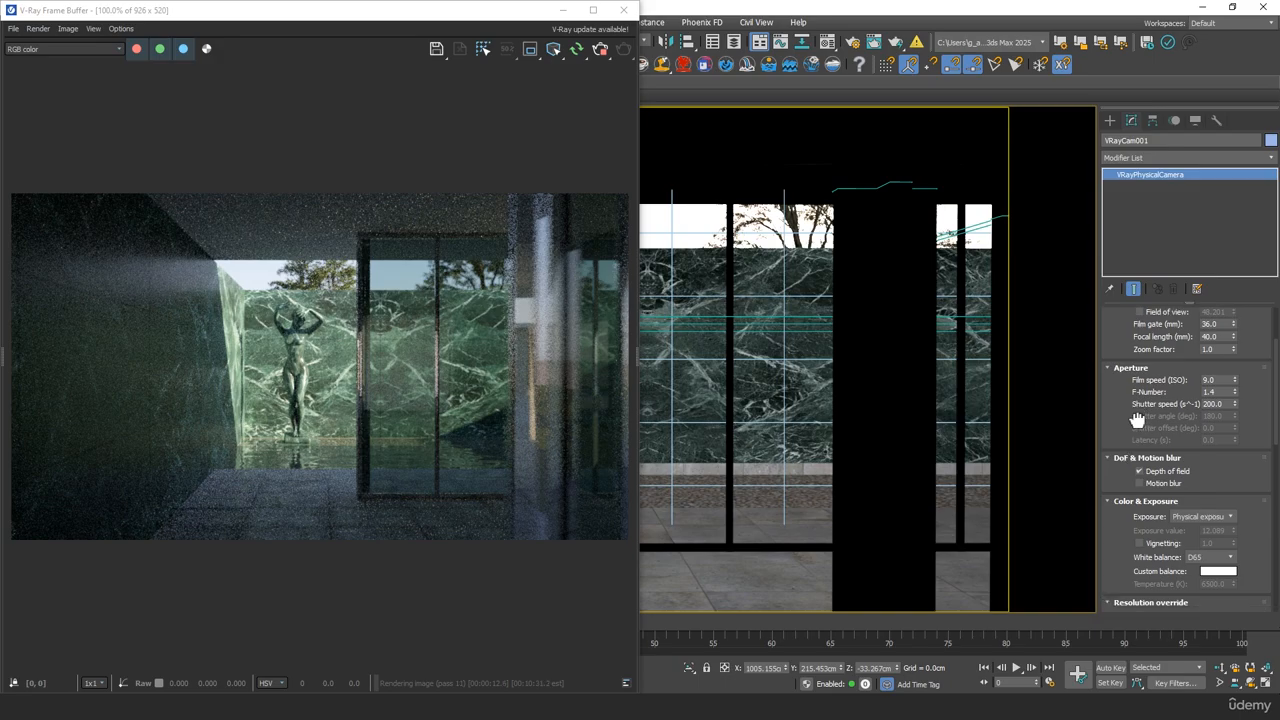
pyautogui.scroll(-5, 1137, 418)
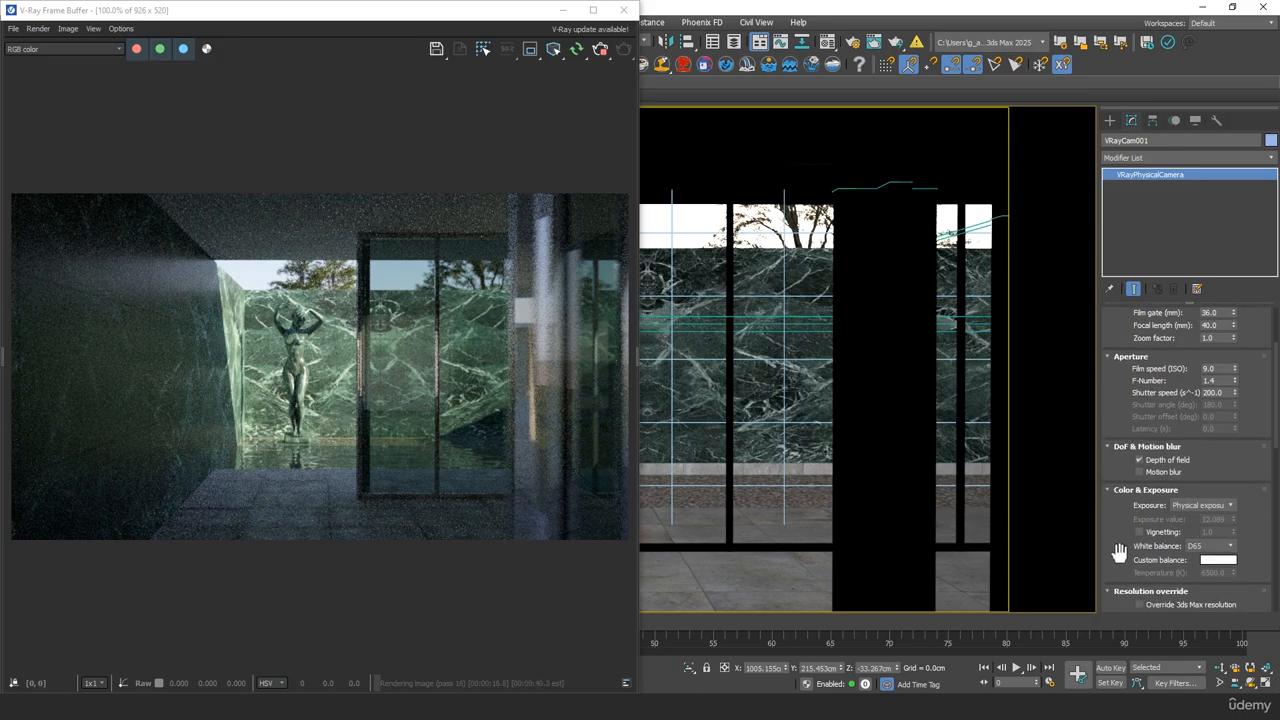
pyautogui.scroll(-3, 1128, 422)
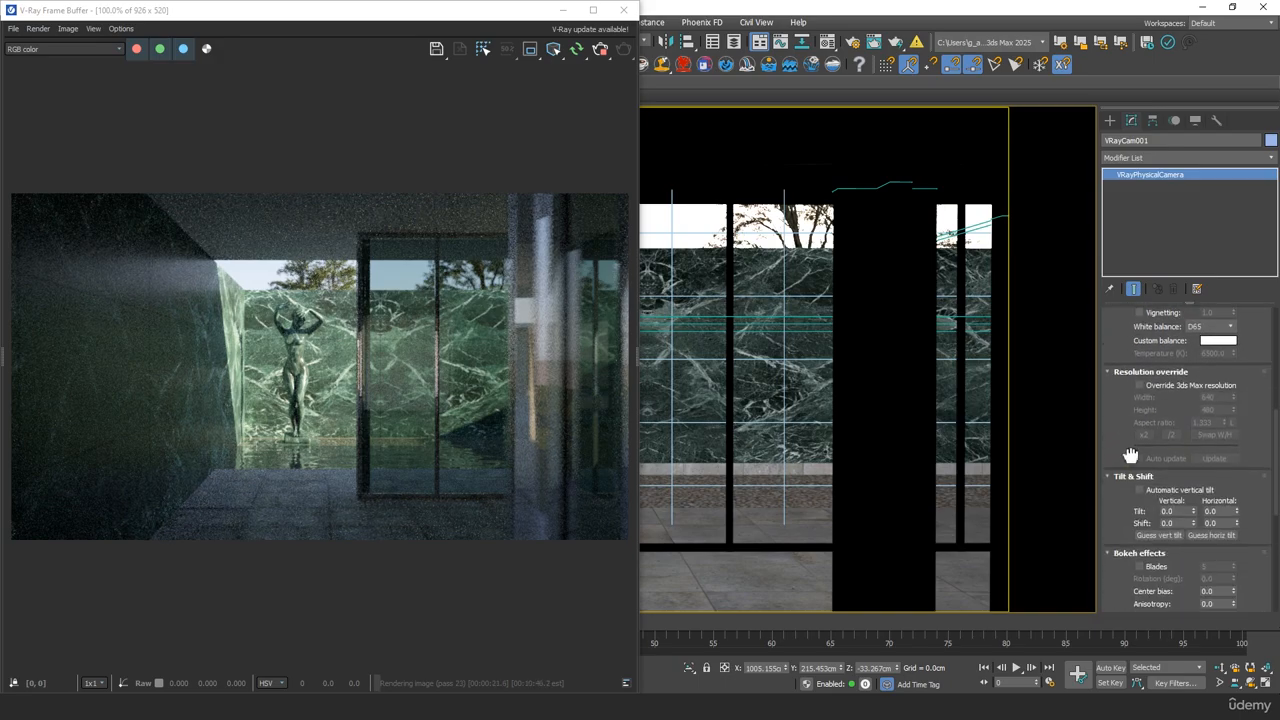
pyautogui.scroll(4, 1135, 440)
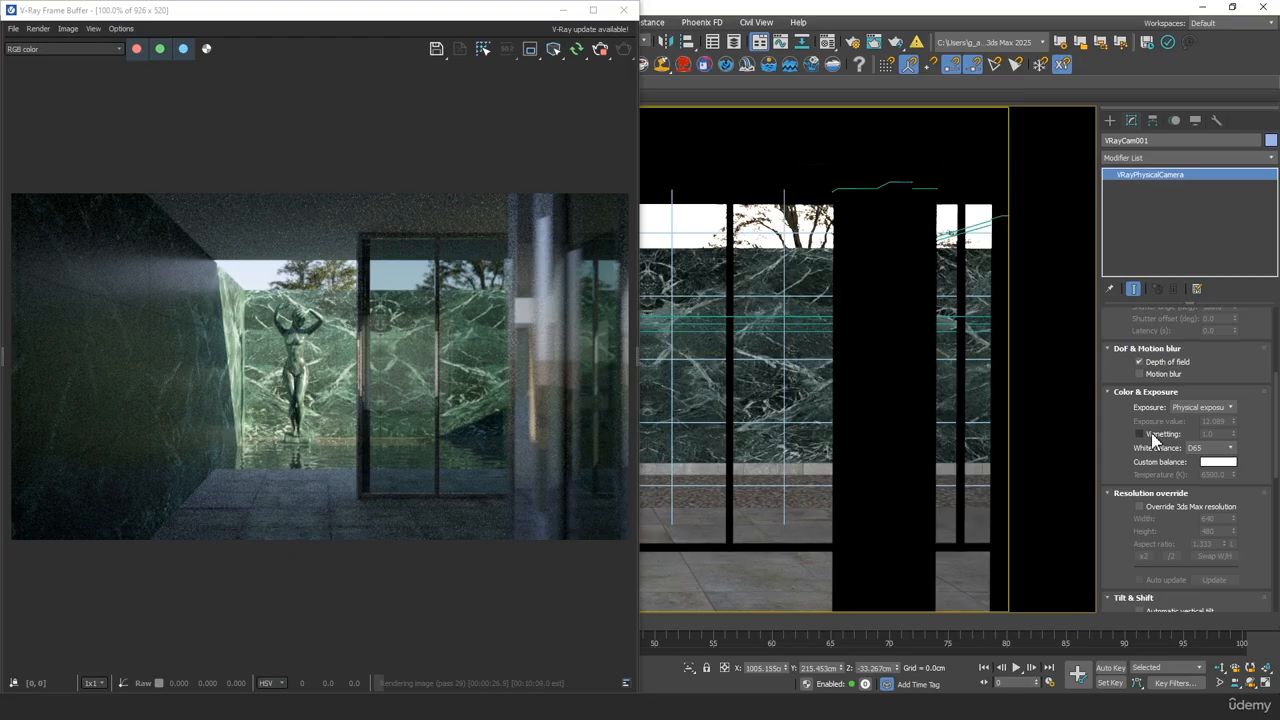
pyautogui.click(1151, 433)
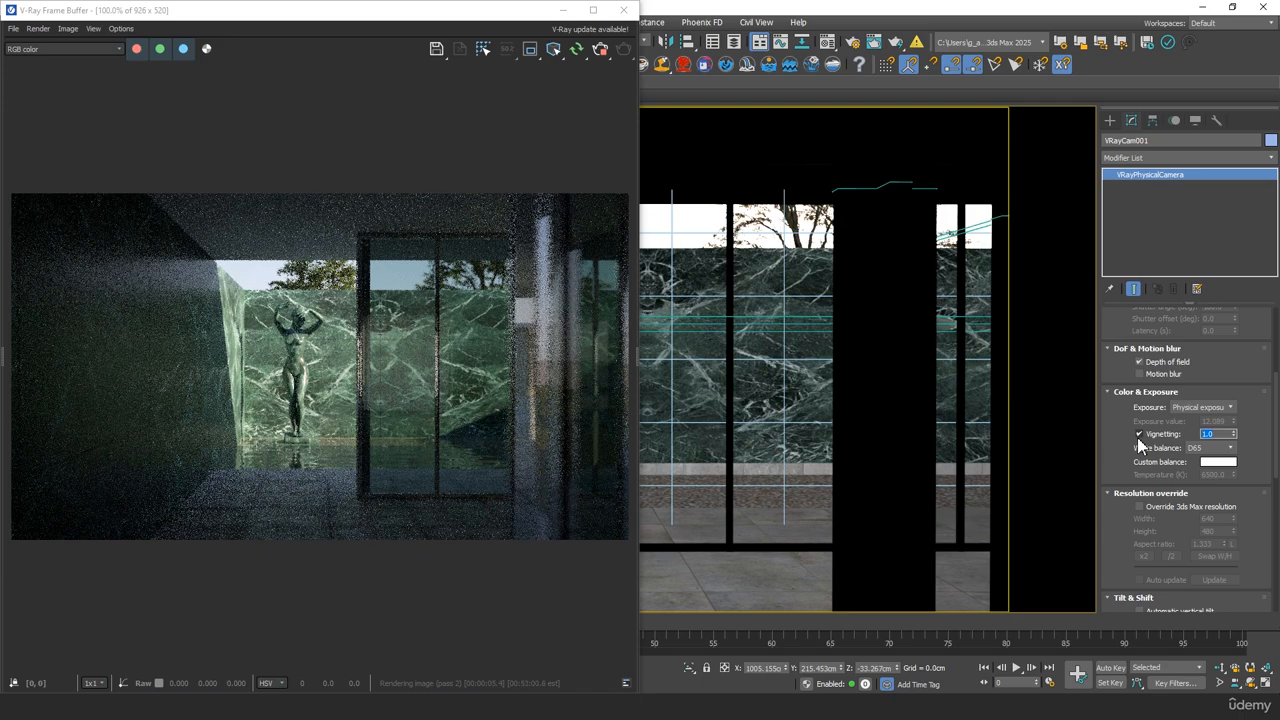
pyautogui.write('4')
pyautogui.press('Tab')
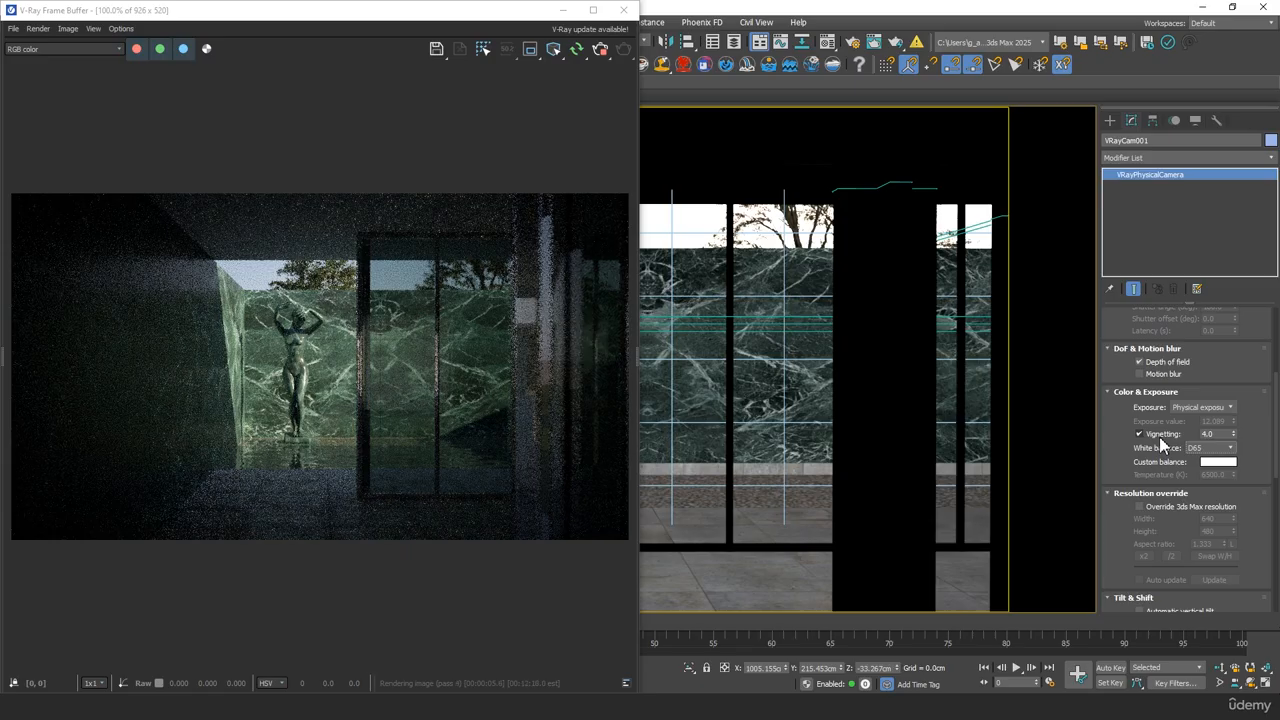
# Reset the vignetting amount to 1.0 and turn vignetting off, keeping the exposure type on physical exposure
pyautogui.write('1')
pyautogui.press('Tab')
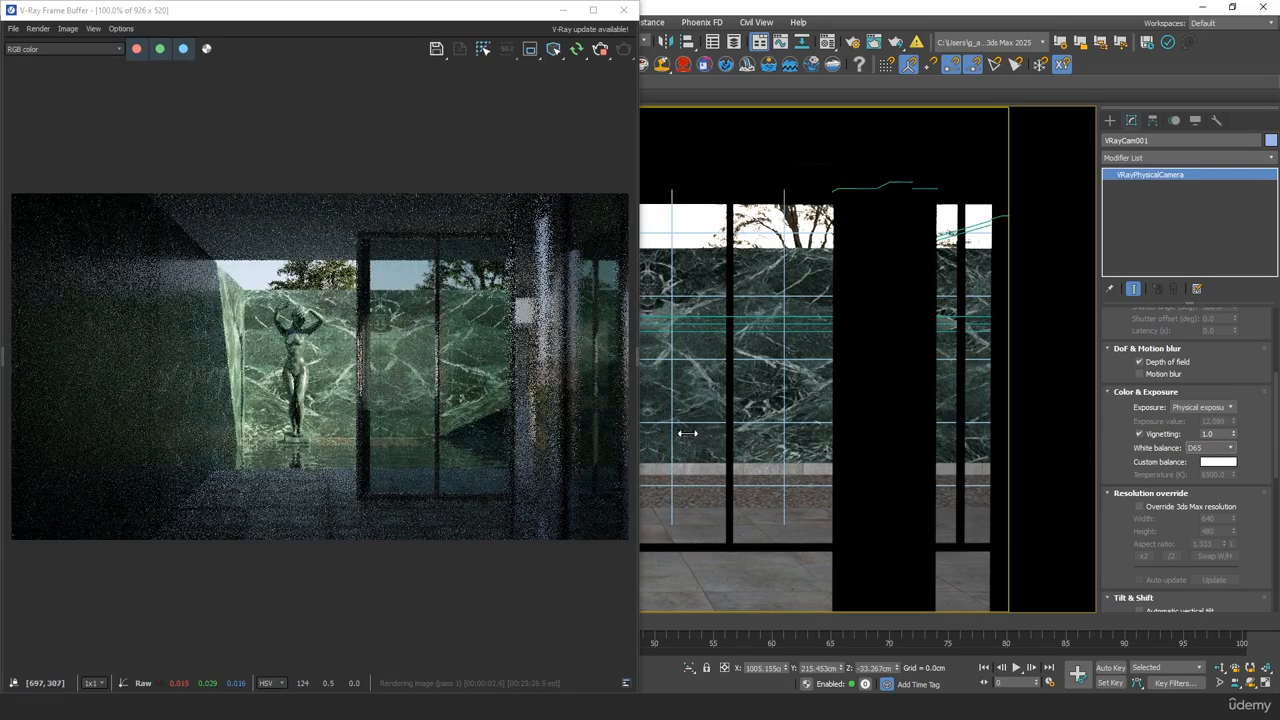
pyautogui.click(1229, 409)
pyautogui.click(1205, 432)
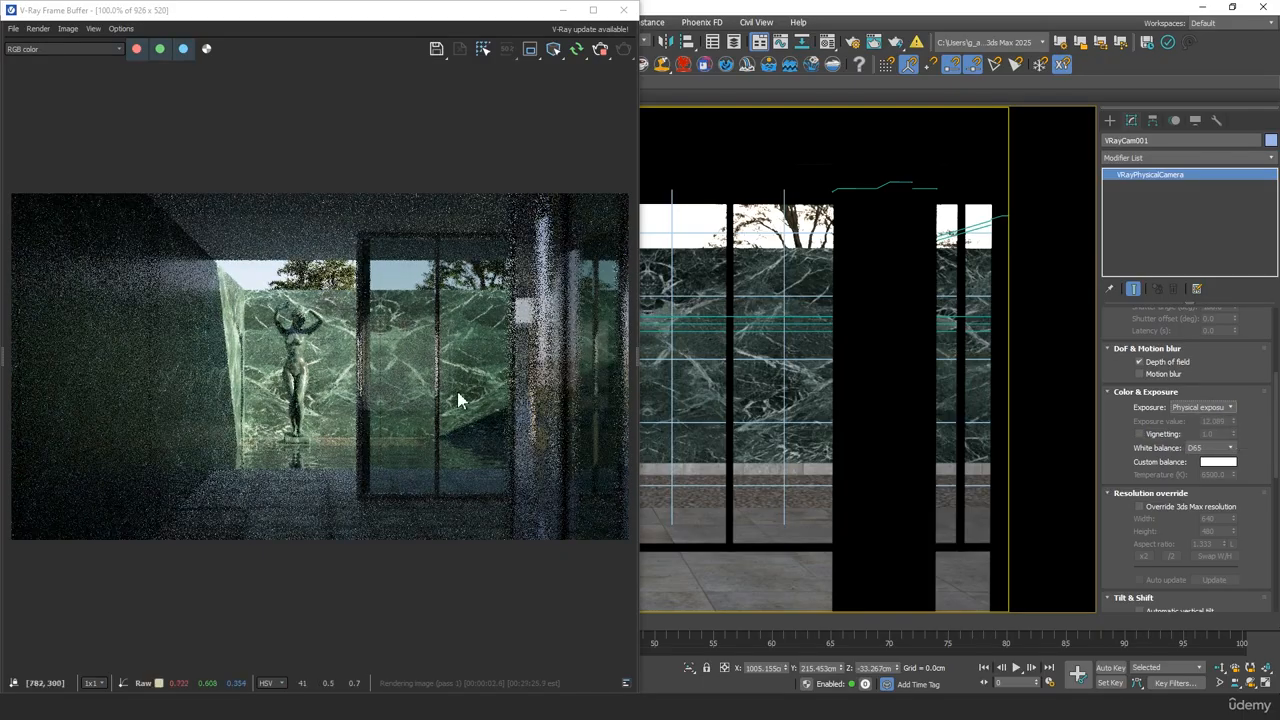
# Examine the glass panes in the render and open the glass material 07 - Default in the Material Editor
pyautogui.scroll(2, 354, 400)
pyautogui.moveTo(358, 393); pyautogui.dragTo(245, 426, button='middle')
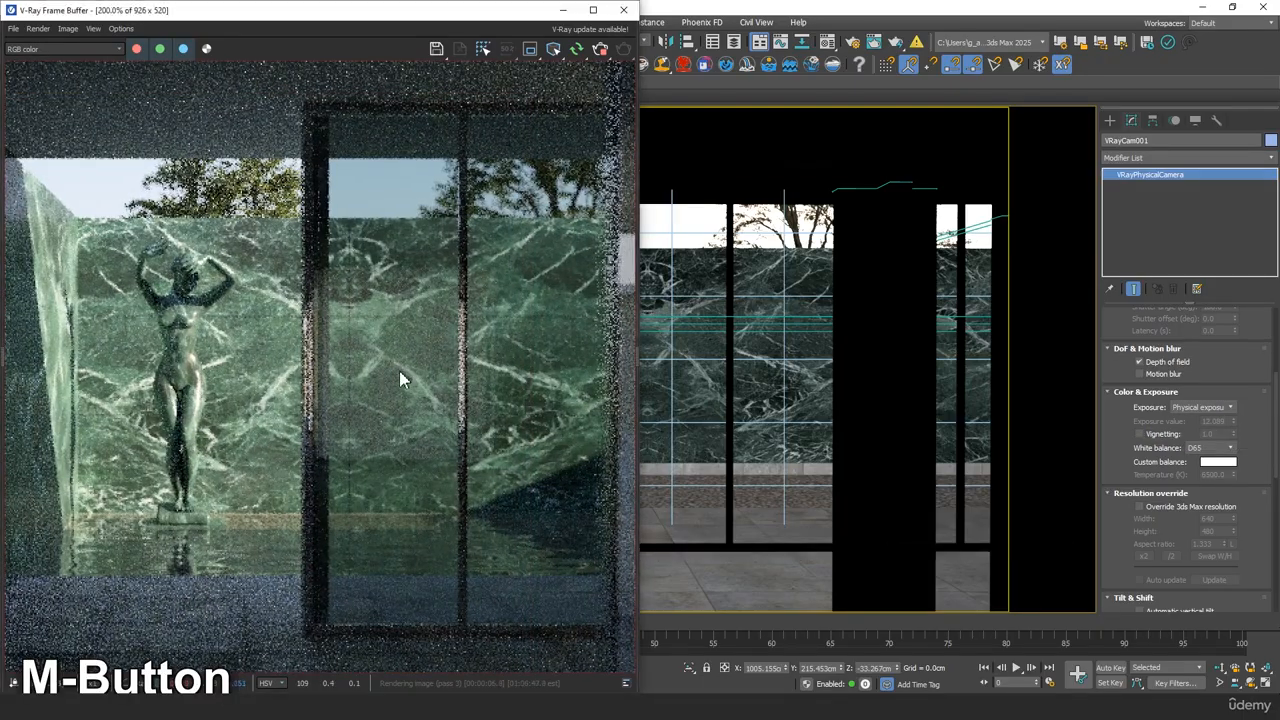
pyautogui.press('m')
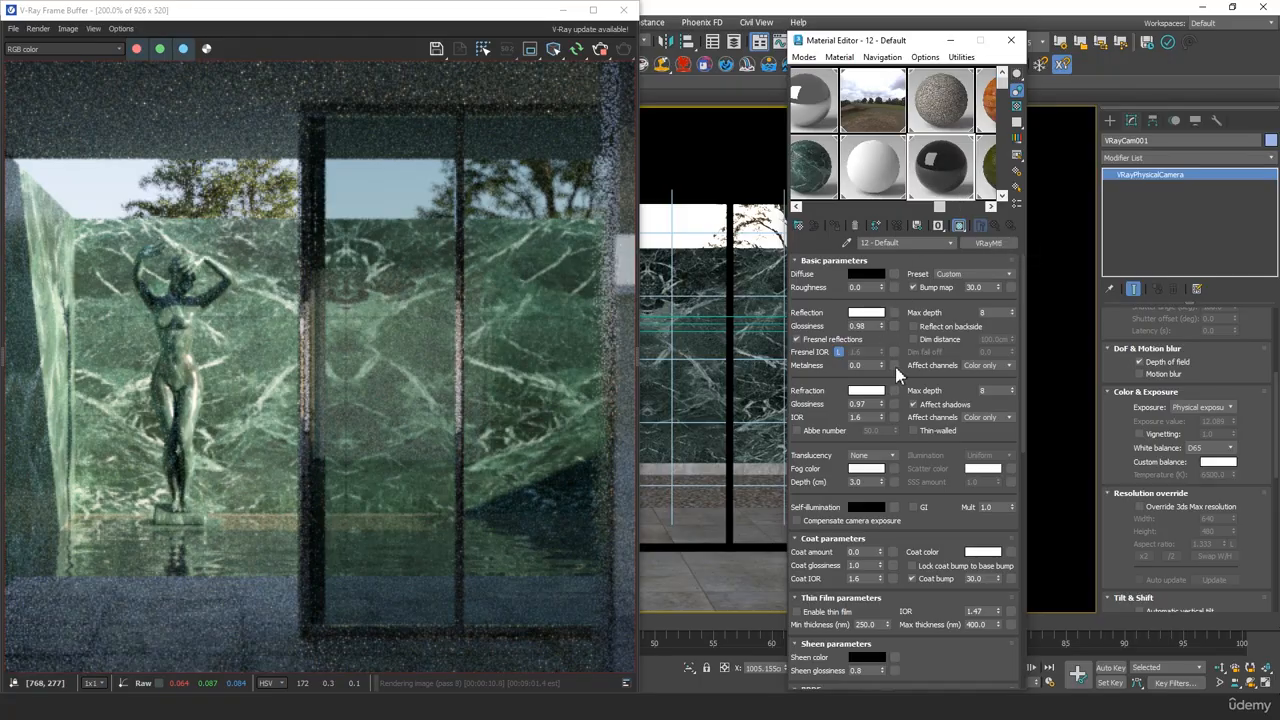
pyautogui.scroll(-3, 823, 440)
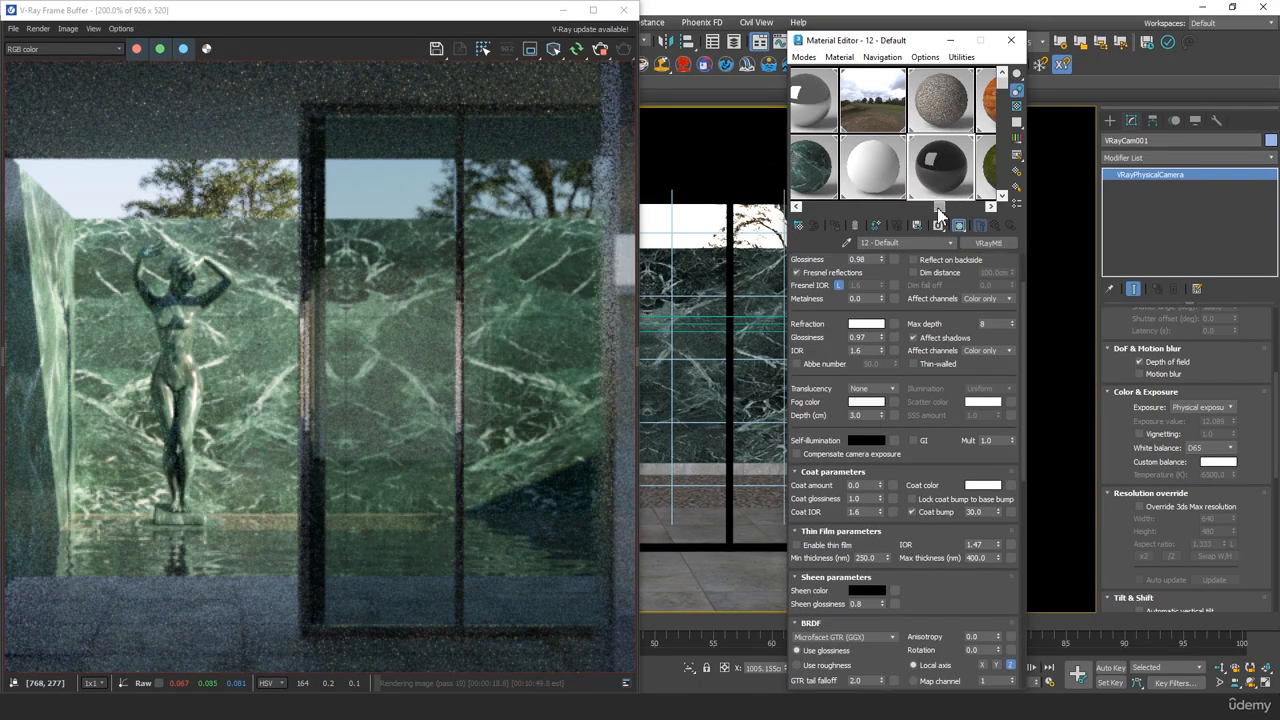
pyautogui.moveTo(938, 213); pyautogui.dragTo(780, 218)
pyautogui.click(829, 168)
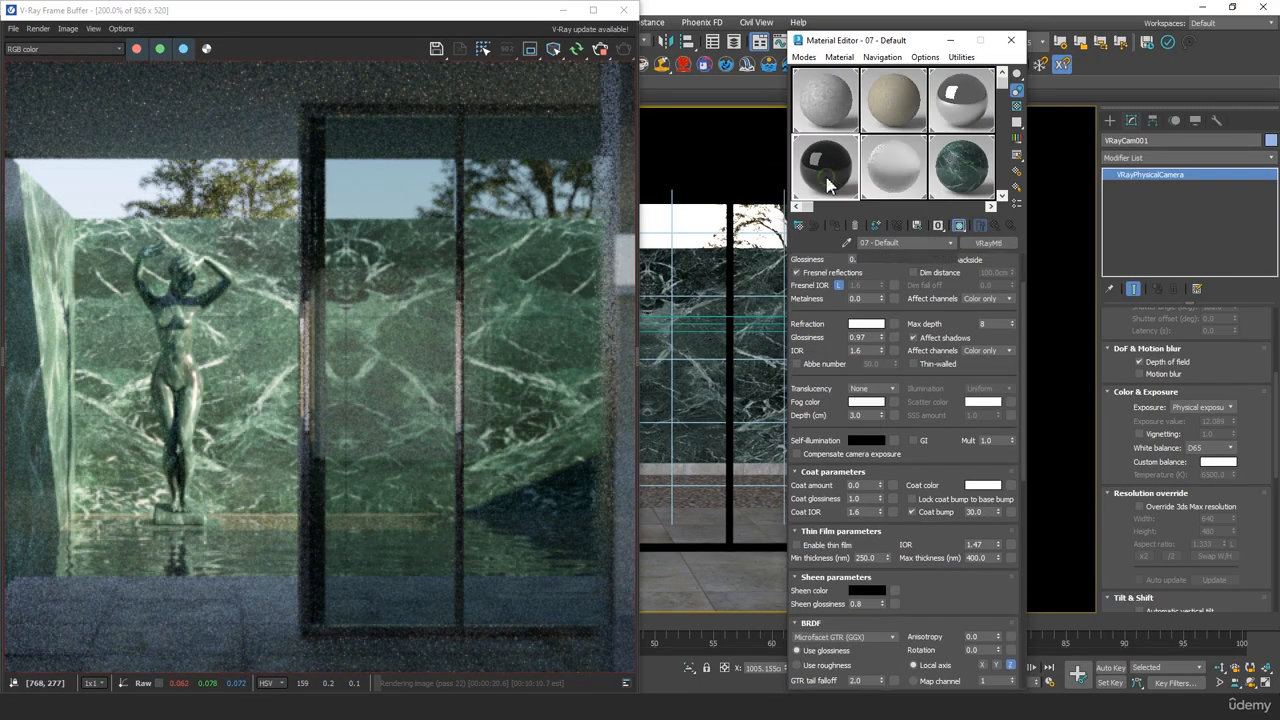
# Shift the glass material's refraction fog color to a darker blue-green of RGB 121, 145, 137
pyautogui.click(866, 401)
pyautogui.moveTo(587, 220); pyautogui.dragTo(582, 220)
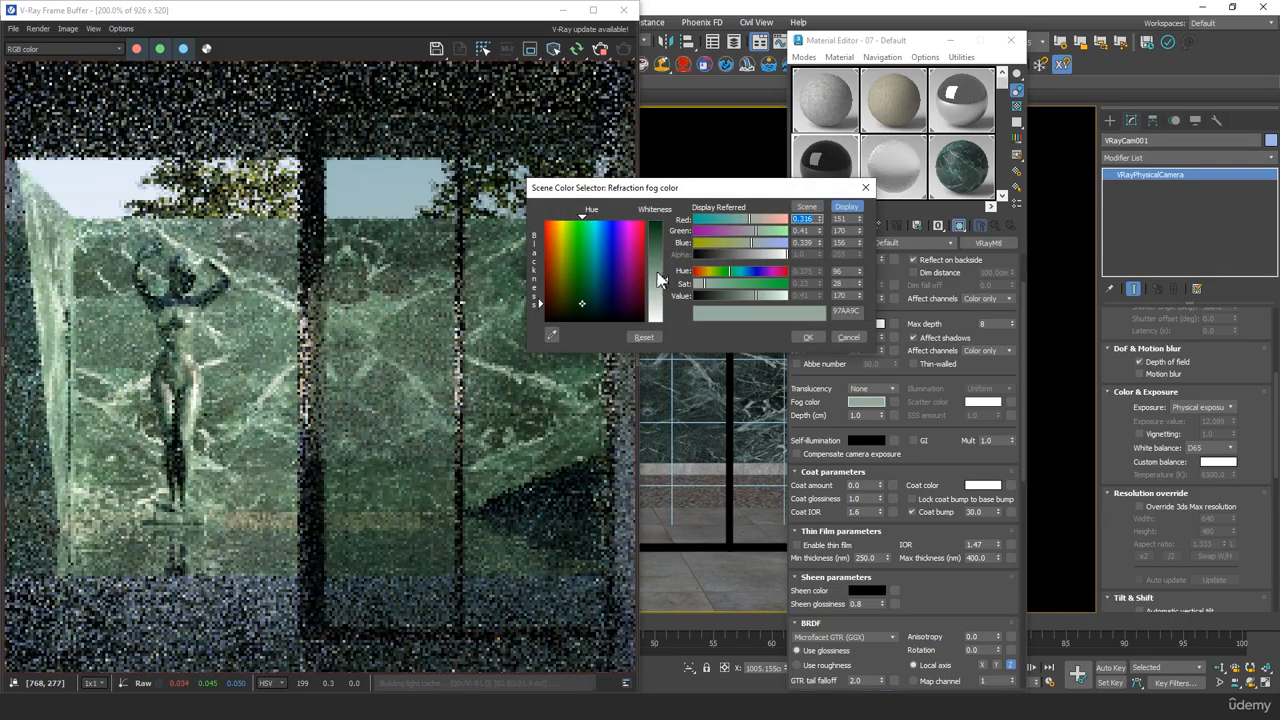
pyautogui.click(591, 303)
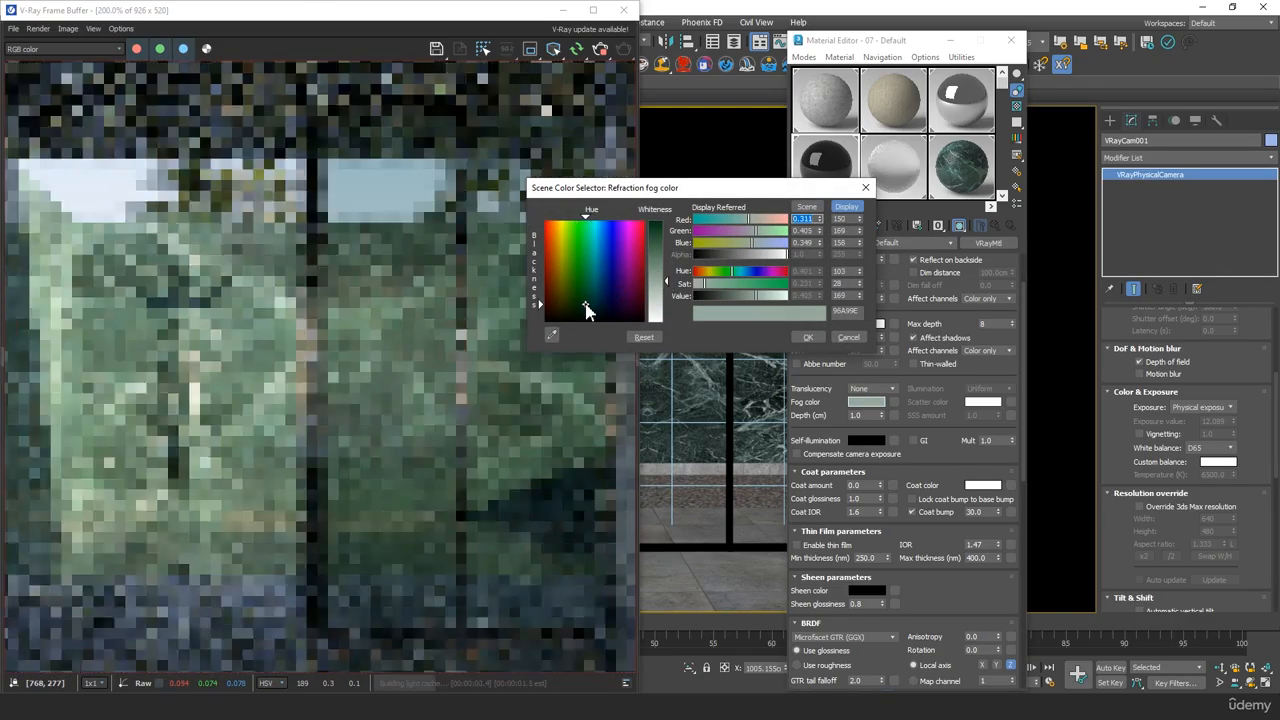
pyautogui.moveTo(591, 304); pyautogui.dragTo(588, 304)
pyautogui.moveTo(665, 281); pyautogui.dragTo(665, 269)
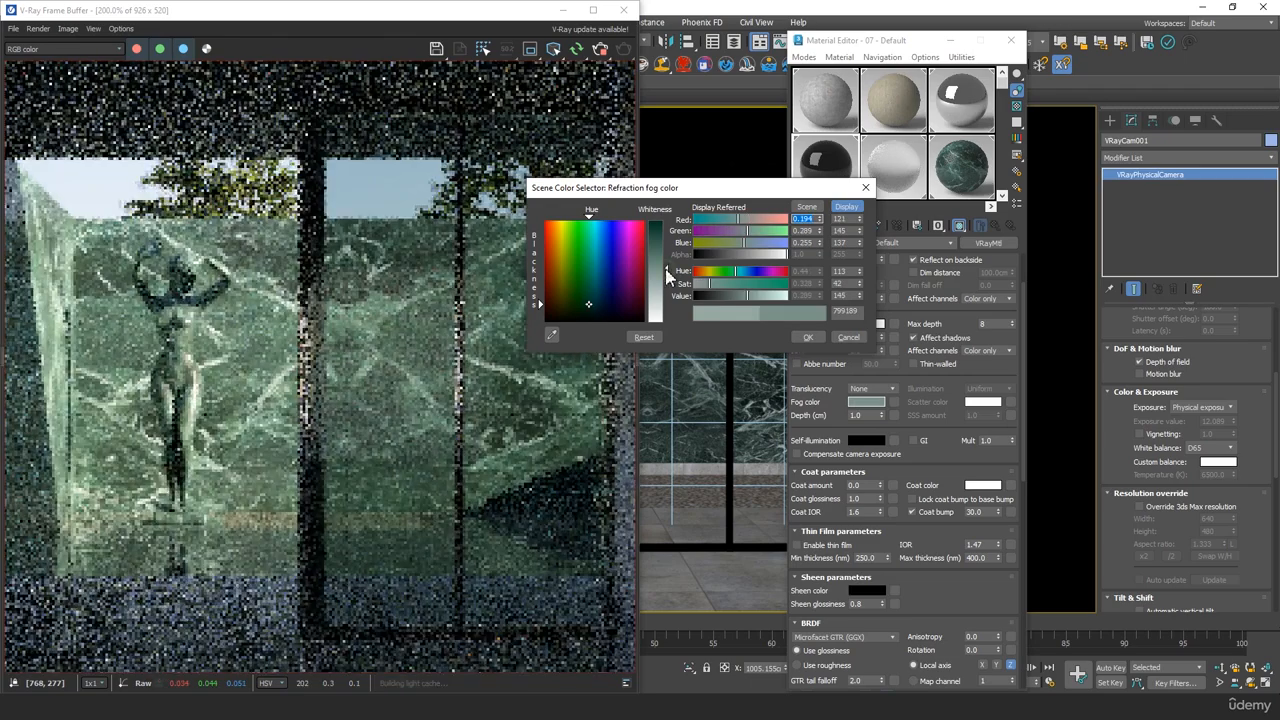
# Check the glass tint in the render, try a much darker fog color of RGB 31, 71, 57, and undo it
pyautogui.scroll(-1, 465, 383)
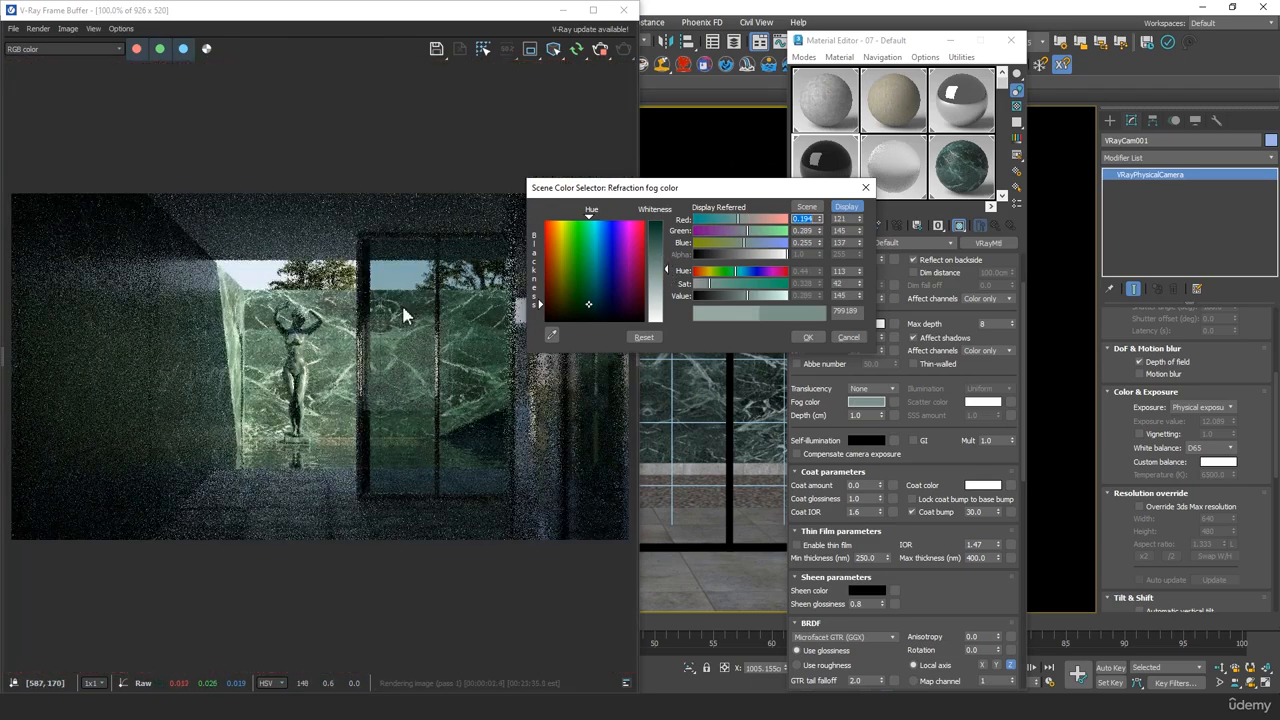
pyautogui.scroll(1, 429, 374)
pyautogui.moveTo(429, 374); pyautogui.dragTo(380, 323, button='middle')
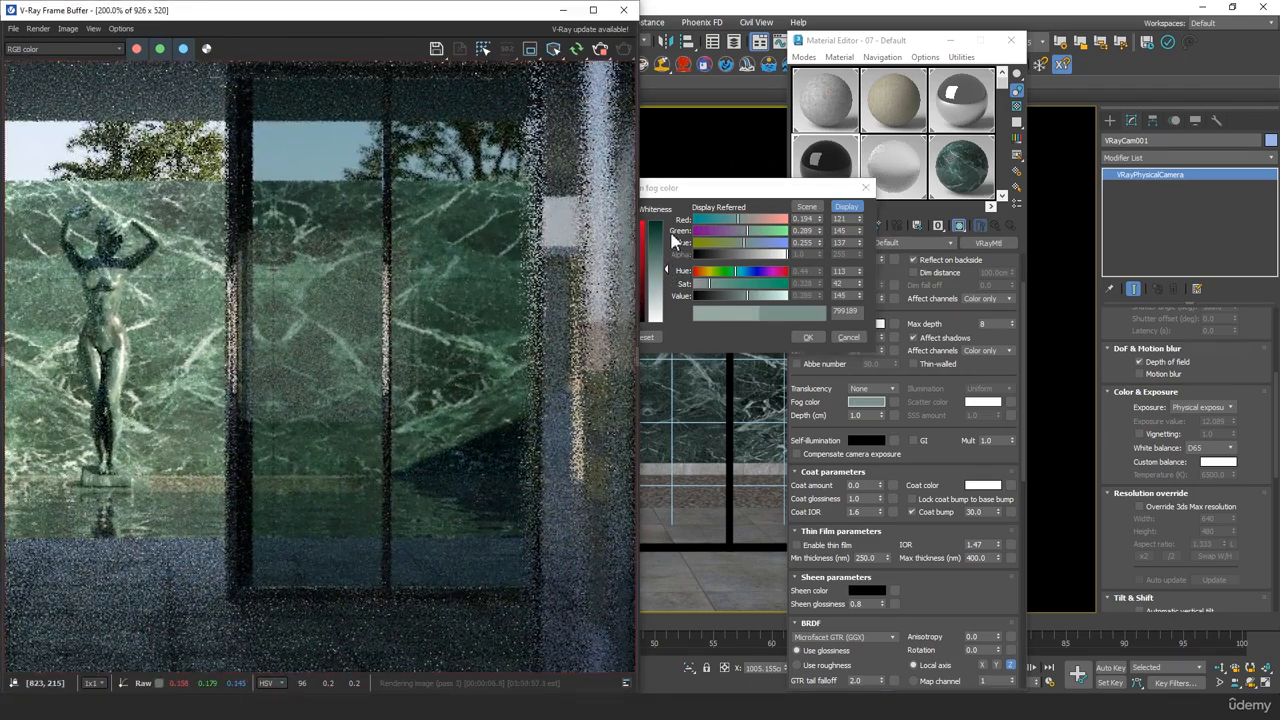
pyautogui.click(670, 234)
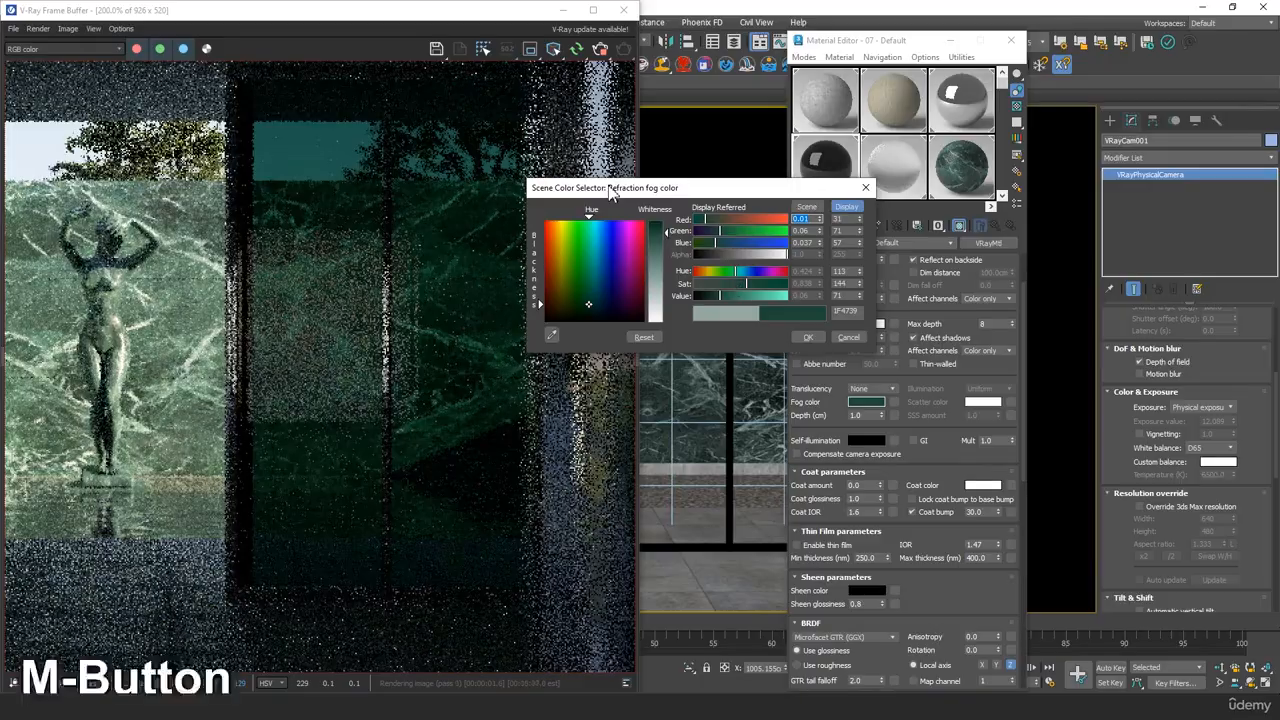
pyautogui.hotkey('ctrl', 'z')
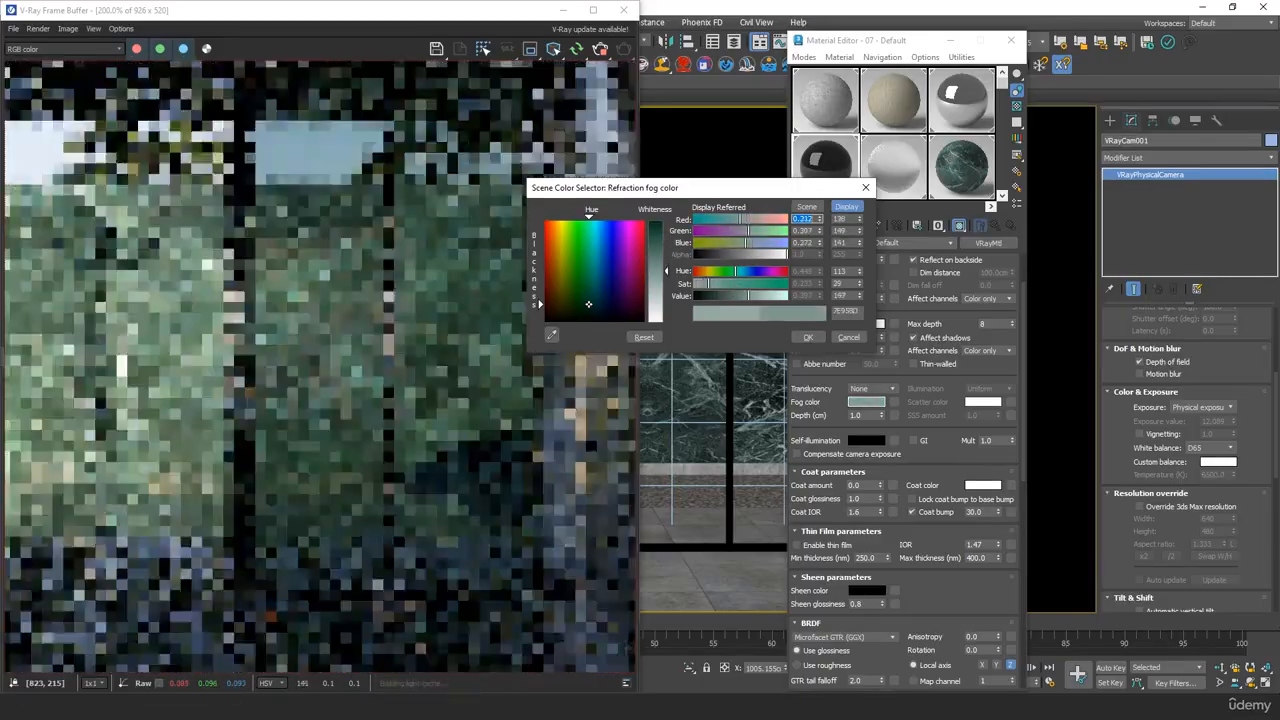
# Set the glass fog color to RGB 126, 149, 141, accept it, and review the tint beside the statue in the render
pyautogui.moveTo(667, 271); pyautogui.dragTo(667, 271)
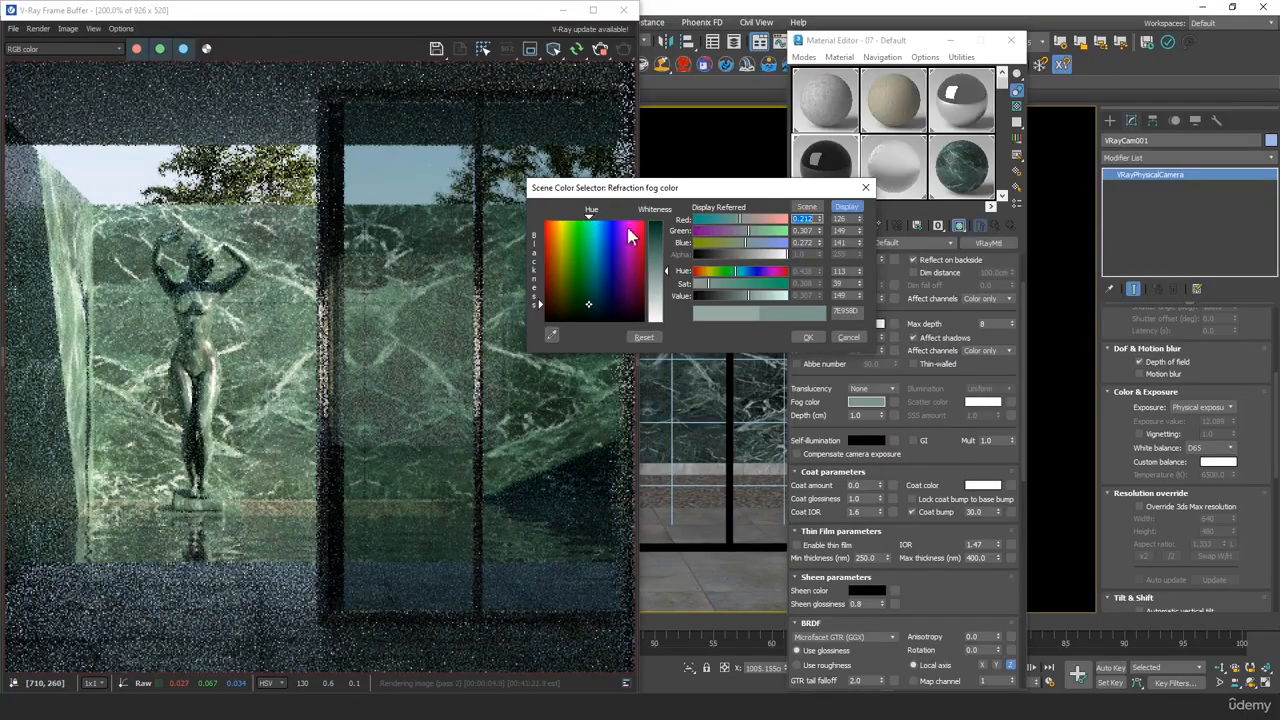
pyautogui.click(808, 338)
pyautogui.scroll(-1, 454, 368)
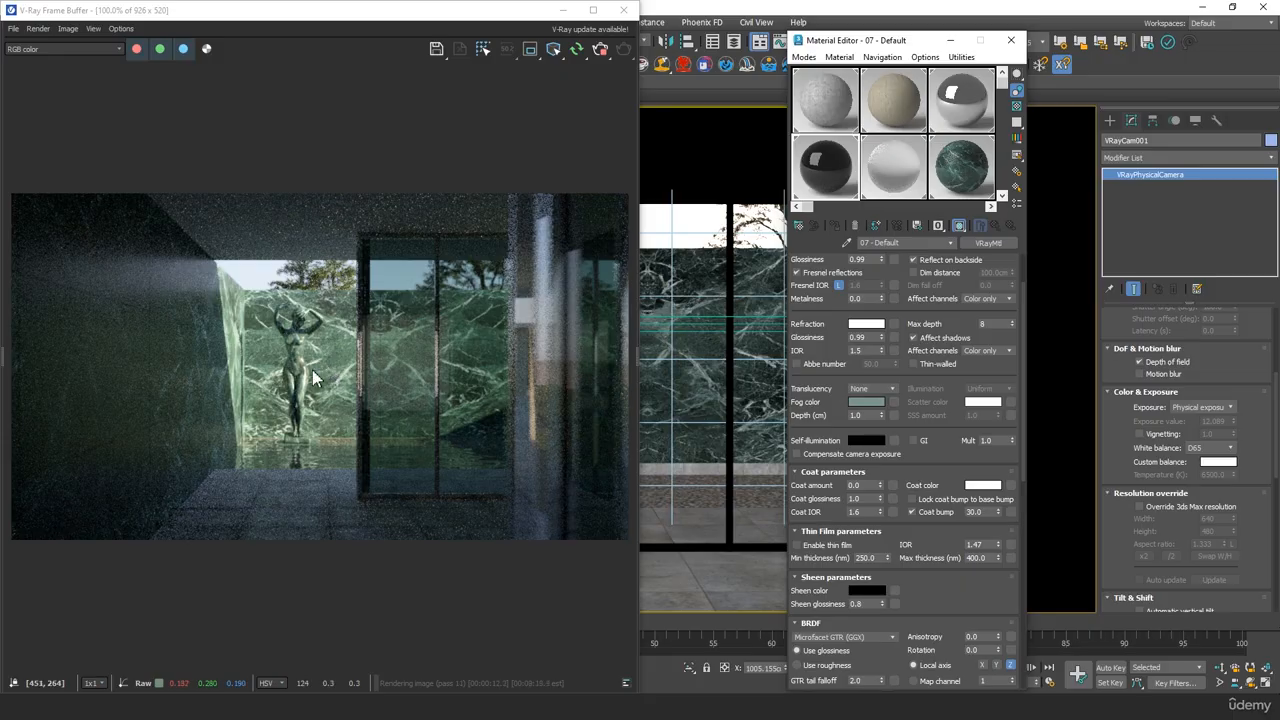
pyautogui.scroll(1, 313, 378)
pyautogui.scroll(1, 315, 326)
pyautogui.scroll(-1, 317, 324)
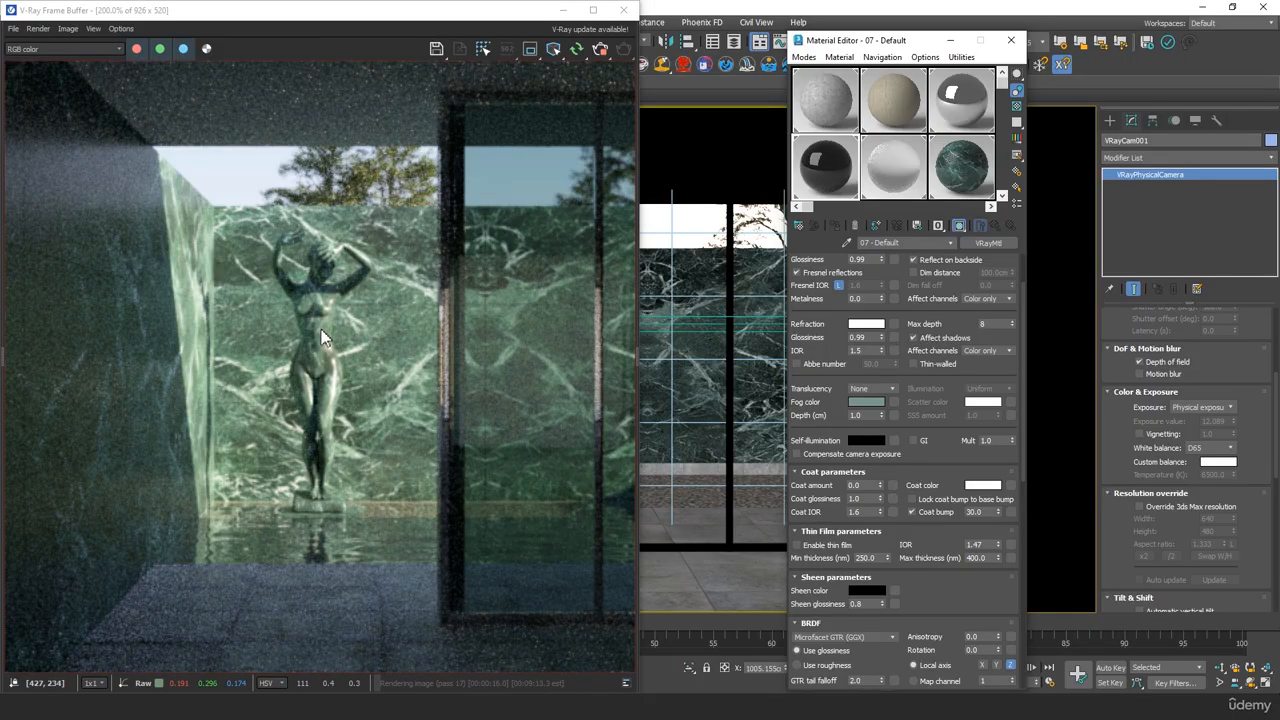
# Examine the statue's surface in the render and open the base parameters of the marble 02 material
pyautogui.moveTo(275, 605); pyautogui.dragTo(323, 523, button='middle')
pyautogui.scroll(1, 331, 486)
pyautogui.moveTo(393, 393); pyautogui.dragTo(363, 423, button='middle')
pyautogui.scroll(1, 386, 370)
pyautogui.moveTo(386, 370); pyautogui.dragTo(340, 655, button='middle')
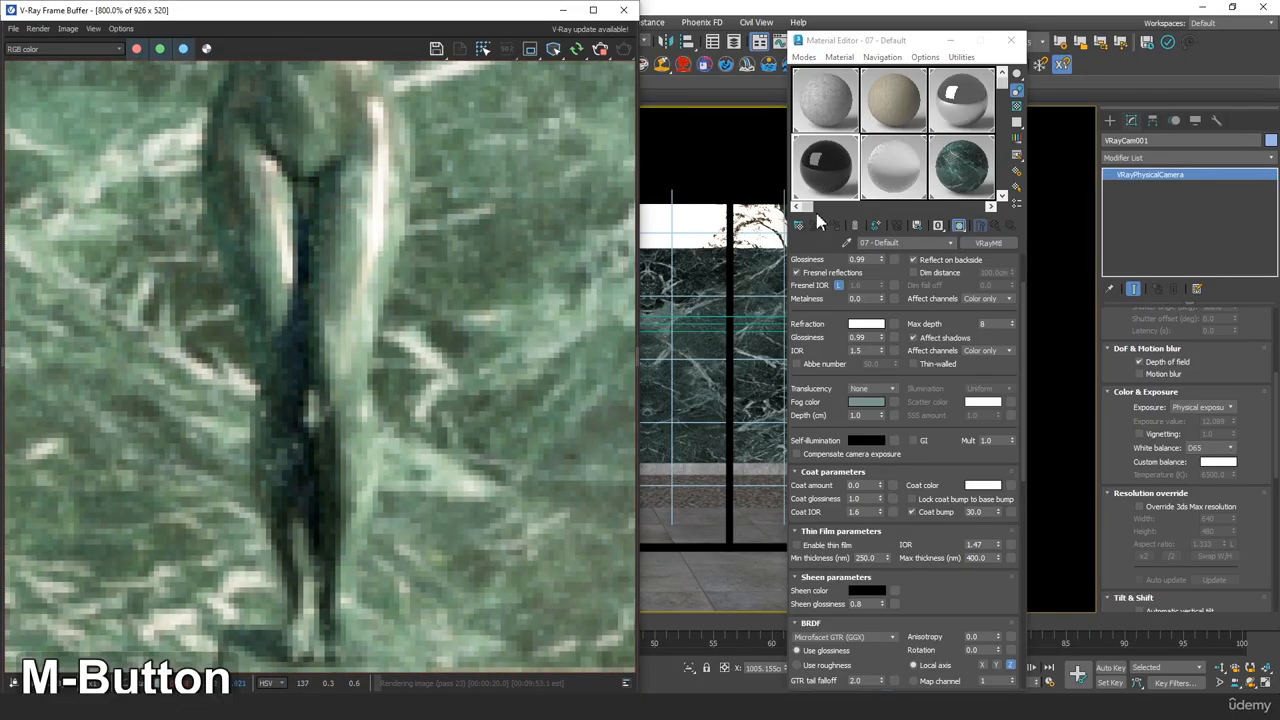
pyautogui.click(1003, 195)
pyautogui.click(974, 156)
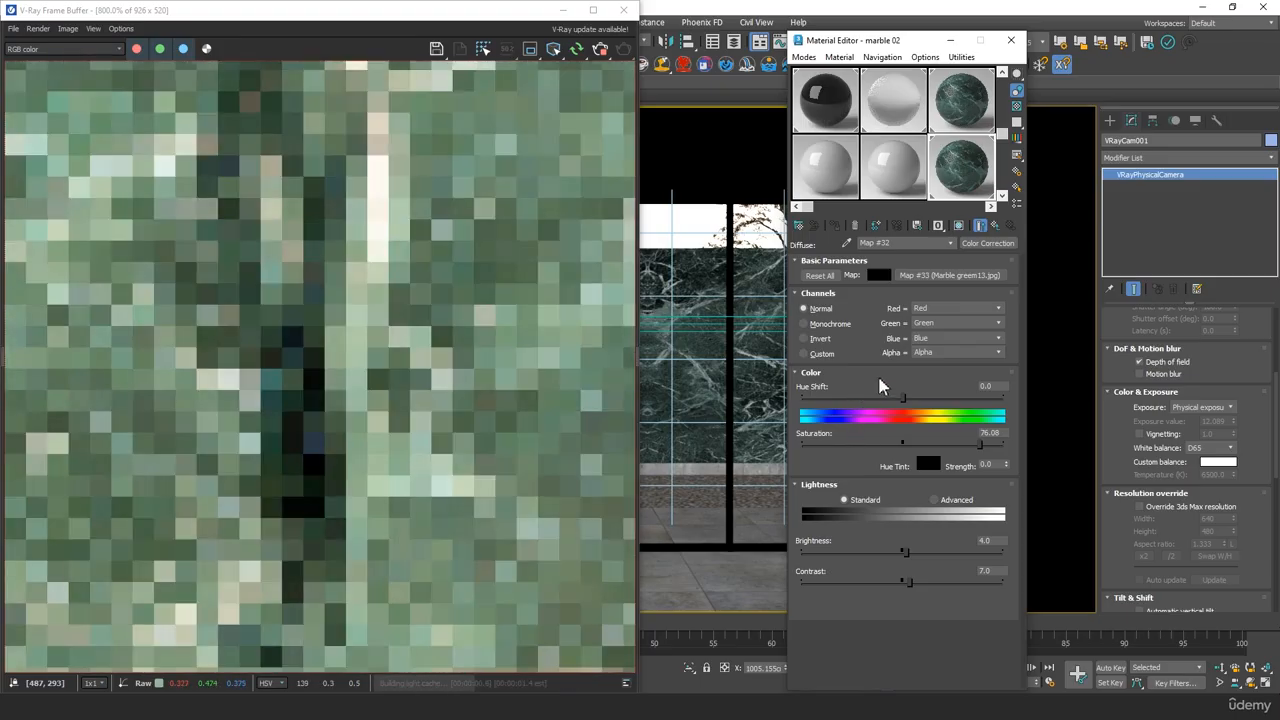
pyautogui.click(996, 227)
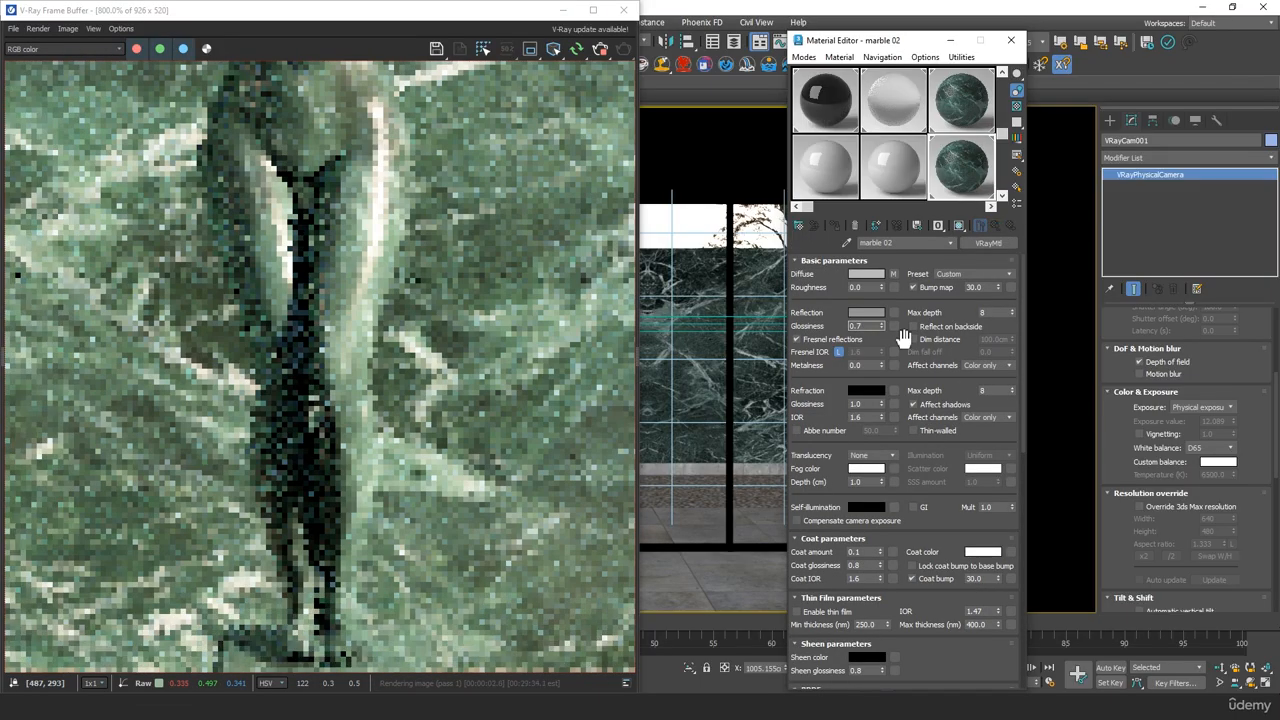
# Try reflection glossiness values of 0.8 and 1.0 on marble 02, checking the statue in the render
pyautogui.write('0.8')
pyautogui.press('Tab')
pyautogui.moveTo(369, 265); pyautogui.dragTo(405, 334, button='middle')
pyautogui.scroll(-1, 410, 336)
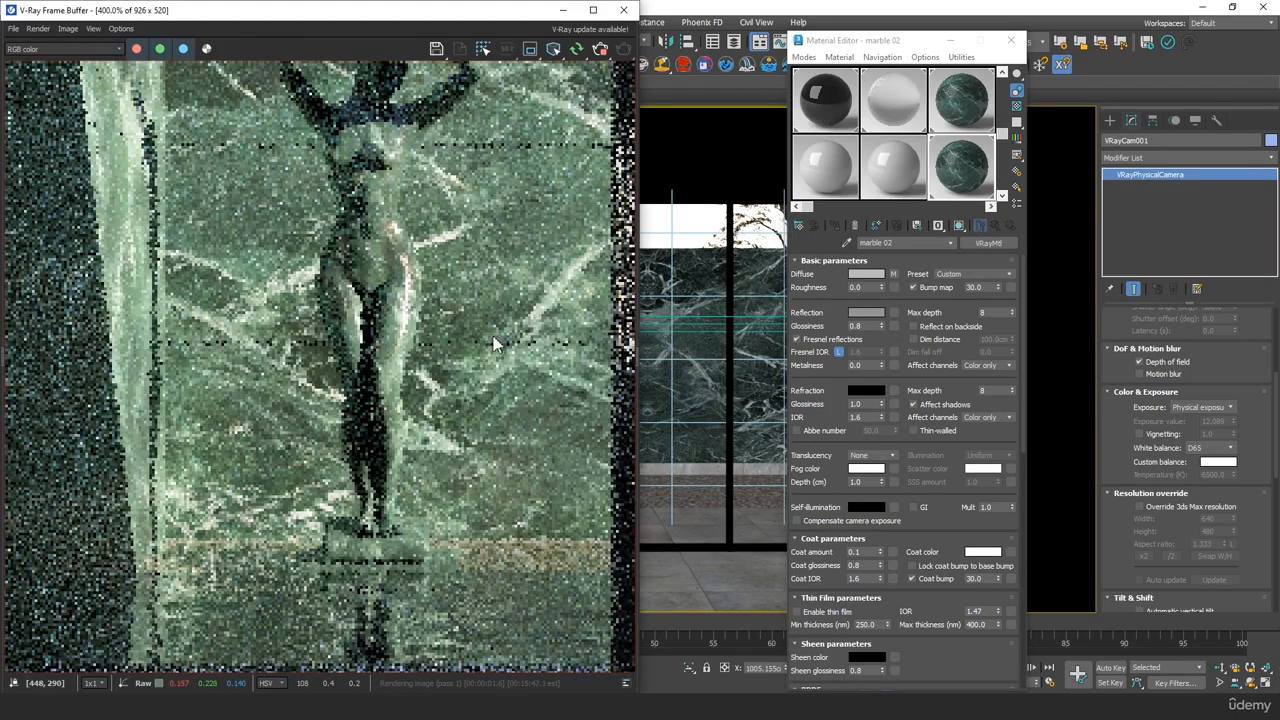
pyautogui.doubleClick(866, 326)
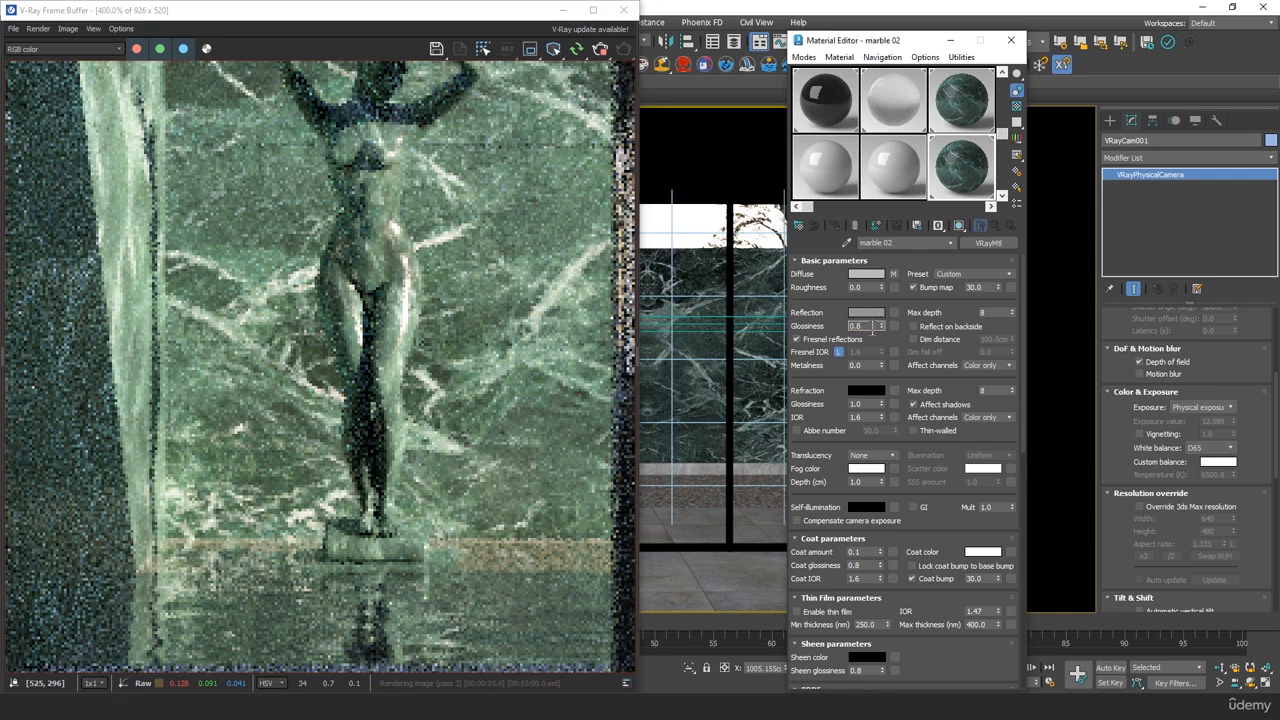
pyautogui.write('1')
pyautogui.press('Tab')
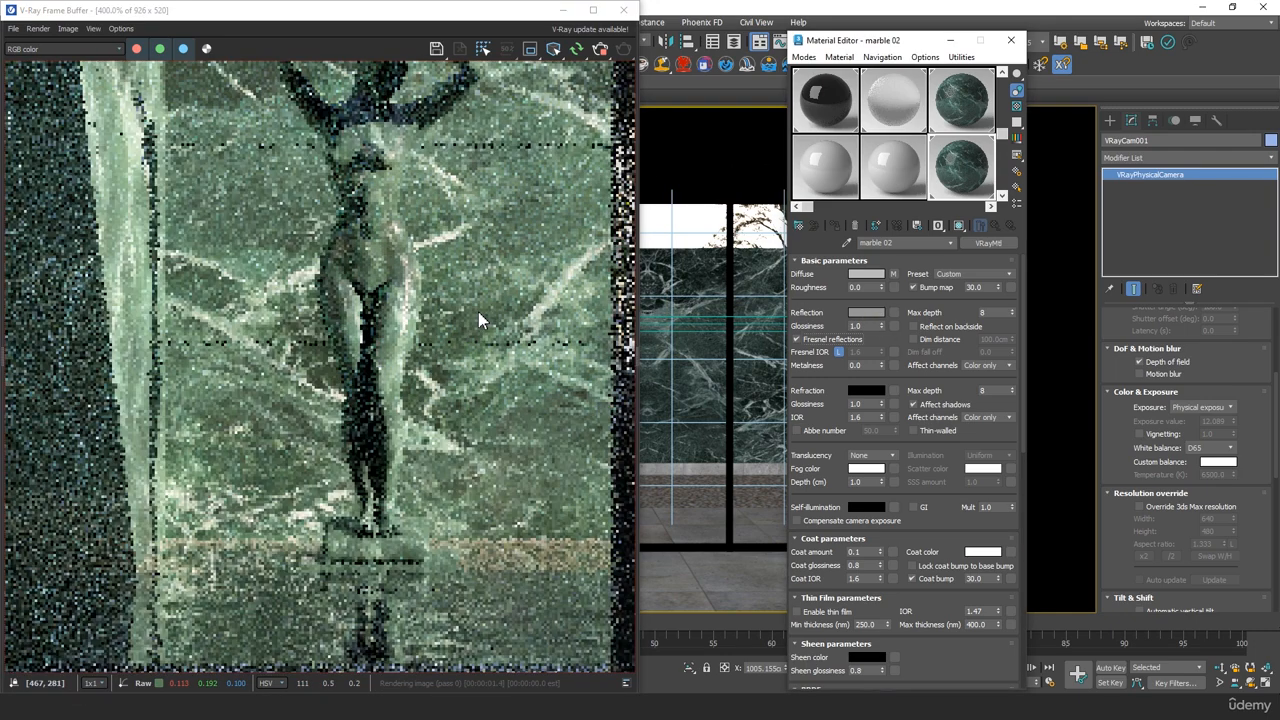
# Select the statue in the camera view, assign marble 02 to it, and review it in the V-Ray Frame Buffer
pyautogui.click(563, 10)
pyautogui.click(529, 330)
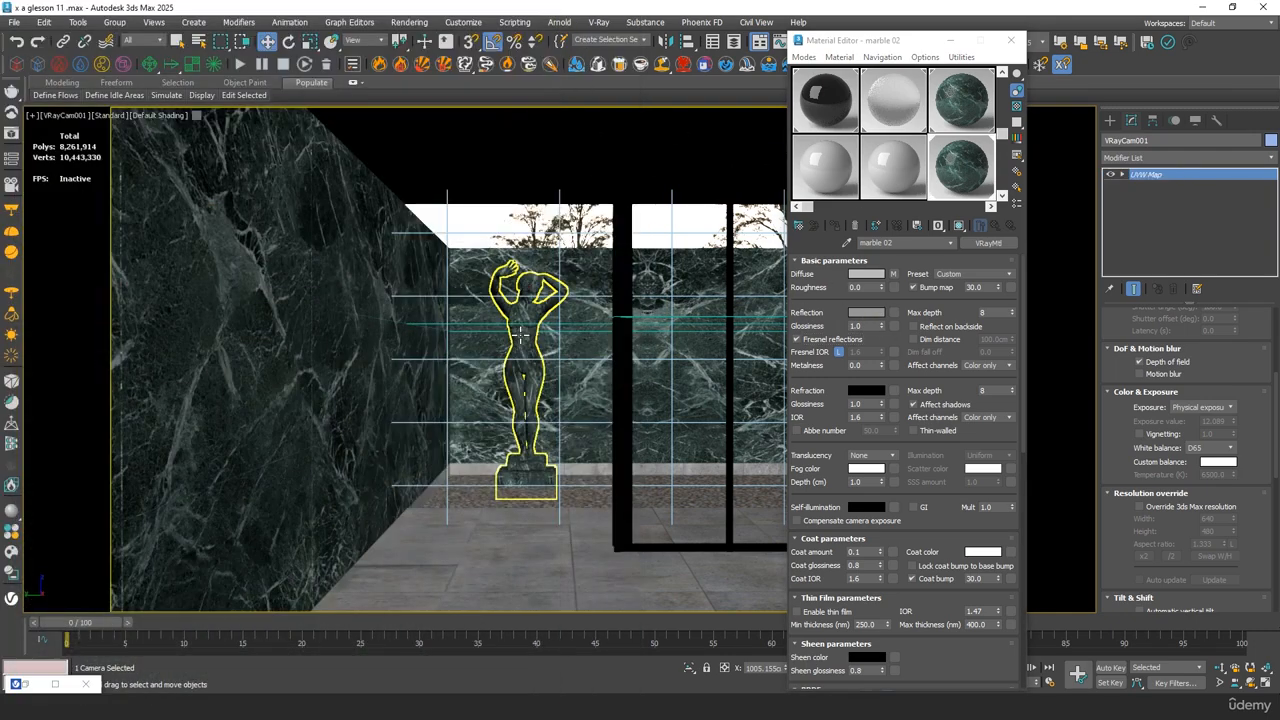
pyautogui.click(834, 228)
pyautogui.click(22, 685)
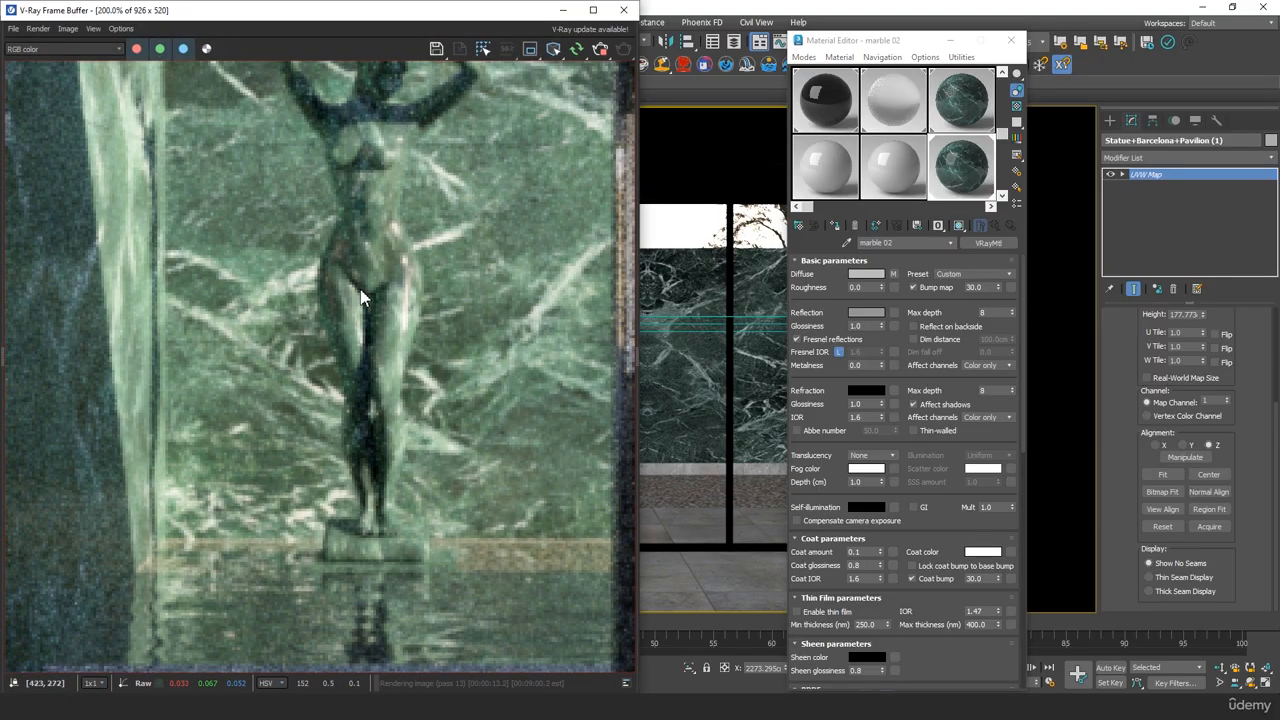
pyautogui.scroll(-1, 363, 297)
pyautogui.scroll(1, 300, 295)
pyautogui.moveTo(300, 295); pyautogui.dragTo(330, 315, button='middle')
# Set marble 02's reflection glossiness to 0.8 and check the statue's highlights in the render
pyautogui.doubleClick(857, 326)
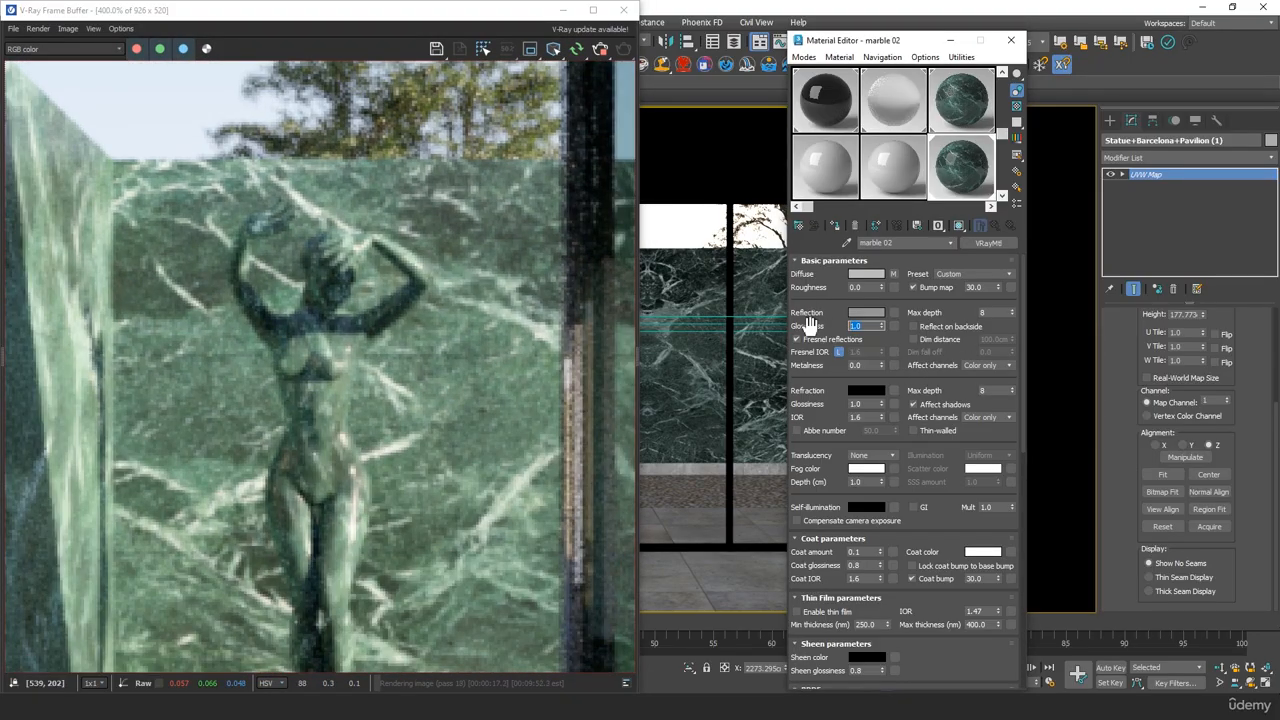
pyautogui.write('9')
pyautogui.press('Tab')
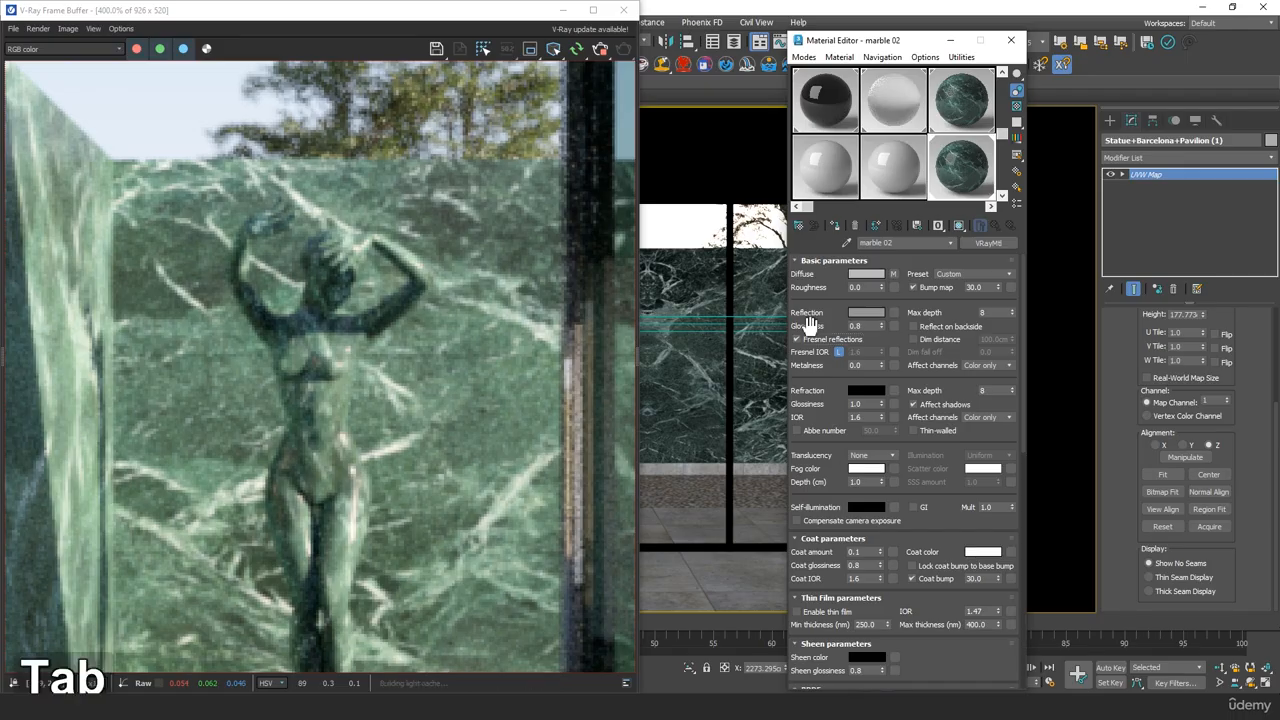
pyautogui.moveTo(820, 411); pyautogui.dragTo(836, 209)
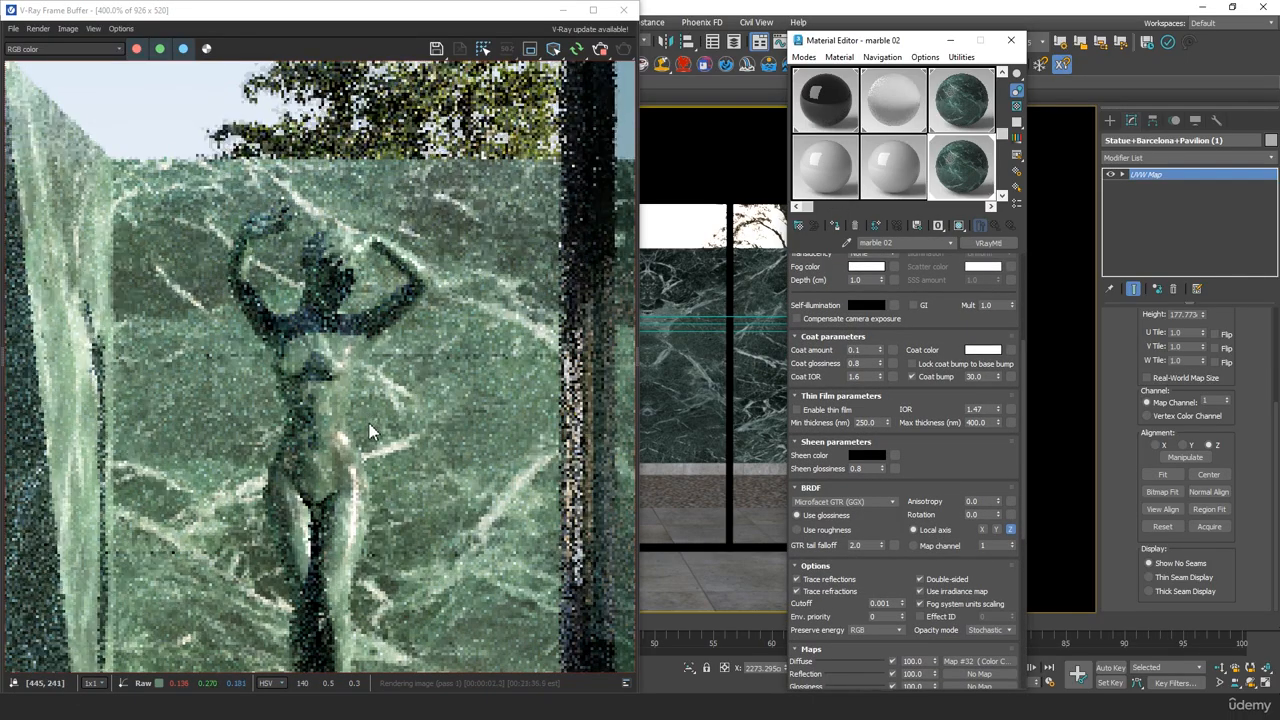
pyautogui.scroll(-1, 388, 410)
pyautogui.scroll(1, 360, 410)
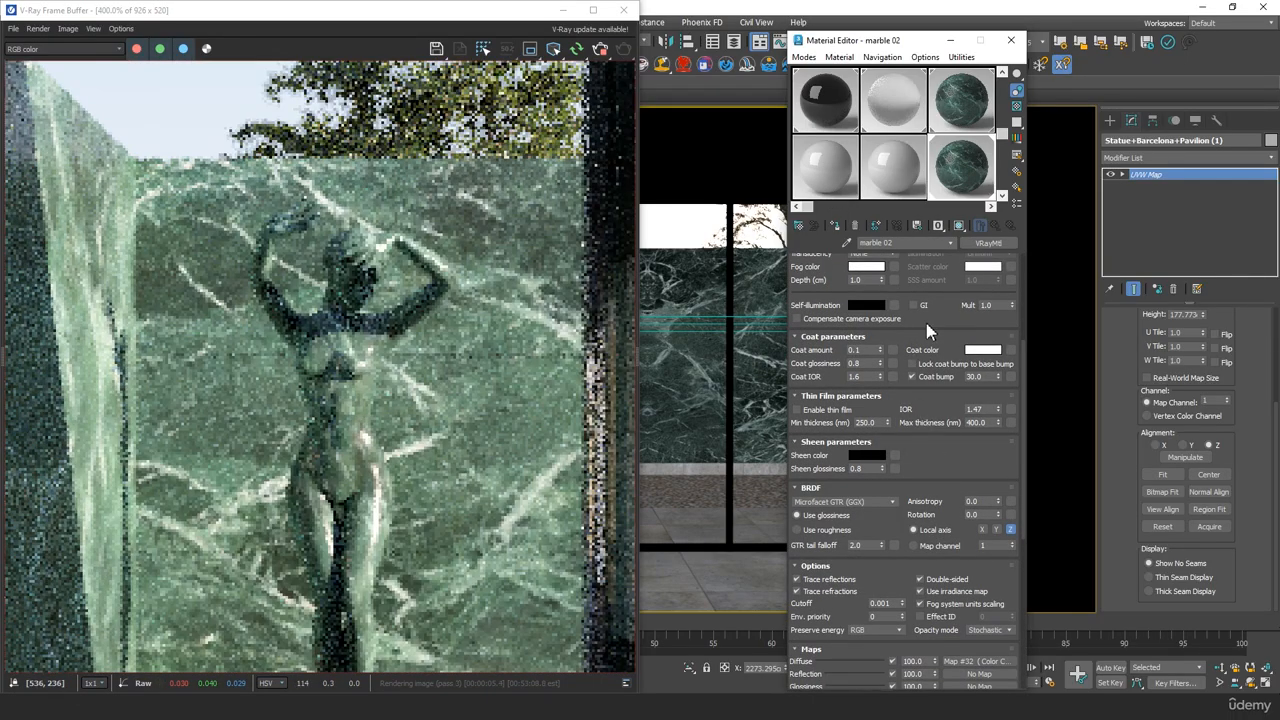
pyautogui.scroll(5, 900, 290)
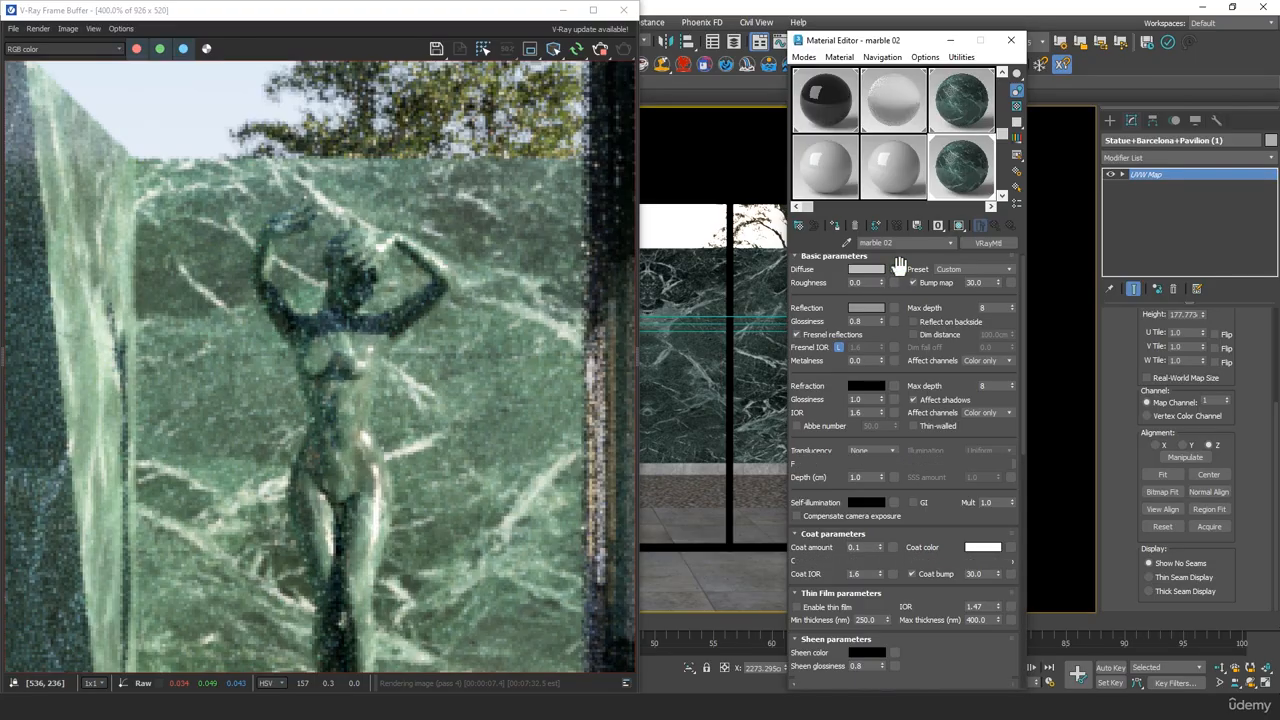
# Open marble 02's diffuse Color Correction map, reduce its saturation to -32.226, and review the statue in the render
pyautogui.click(899, 268)
pyautogui.moveTo(902, 441); pyautogui.dragTo(870, 450)
pyautogui.scroll(-1, 428, 388)
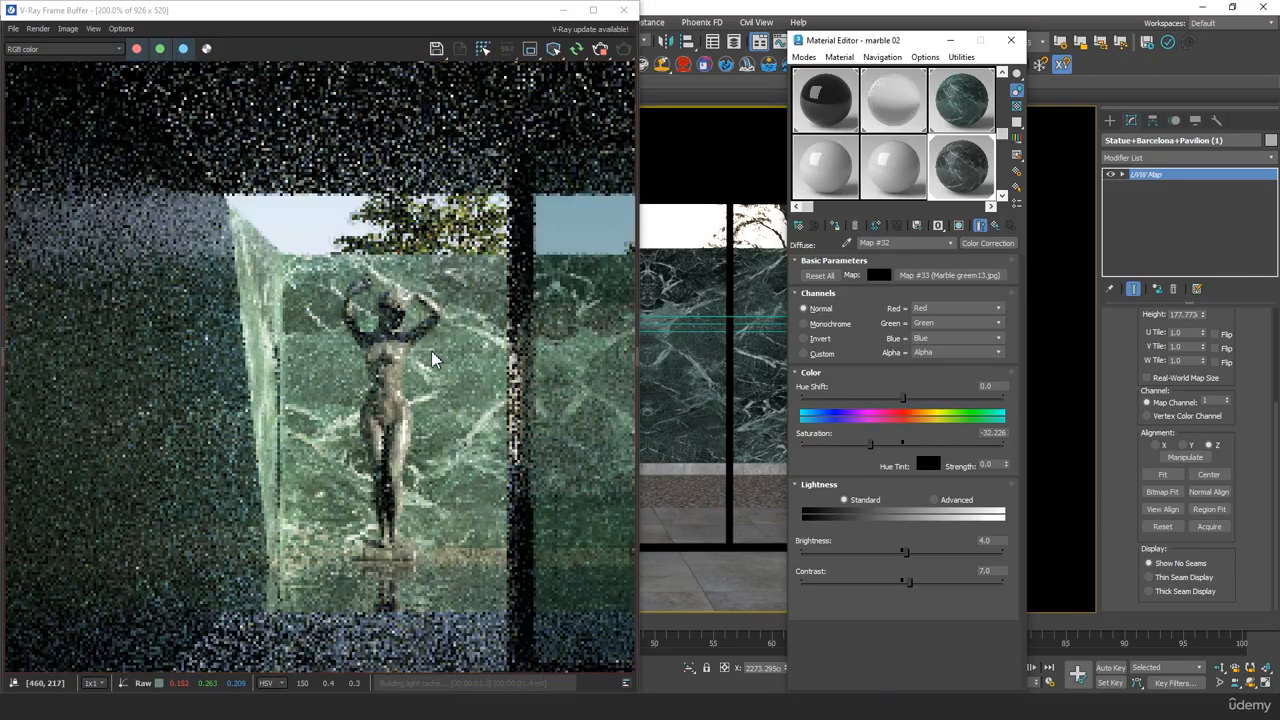
pyautogui.scroll(-1, 416, 450)
pyautogui.scroll(1, 308, 384)
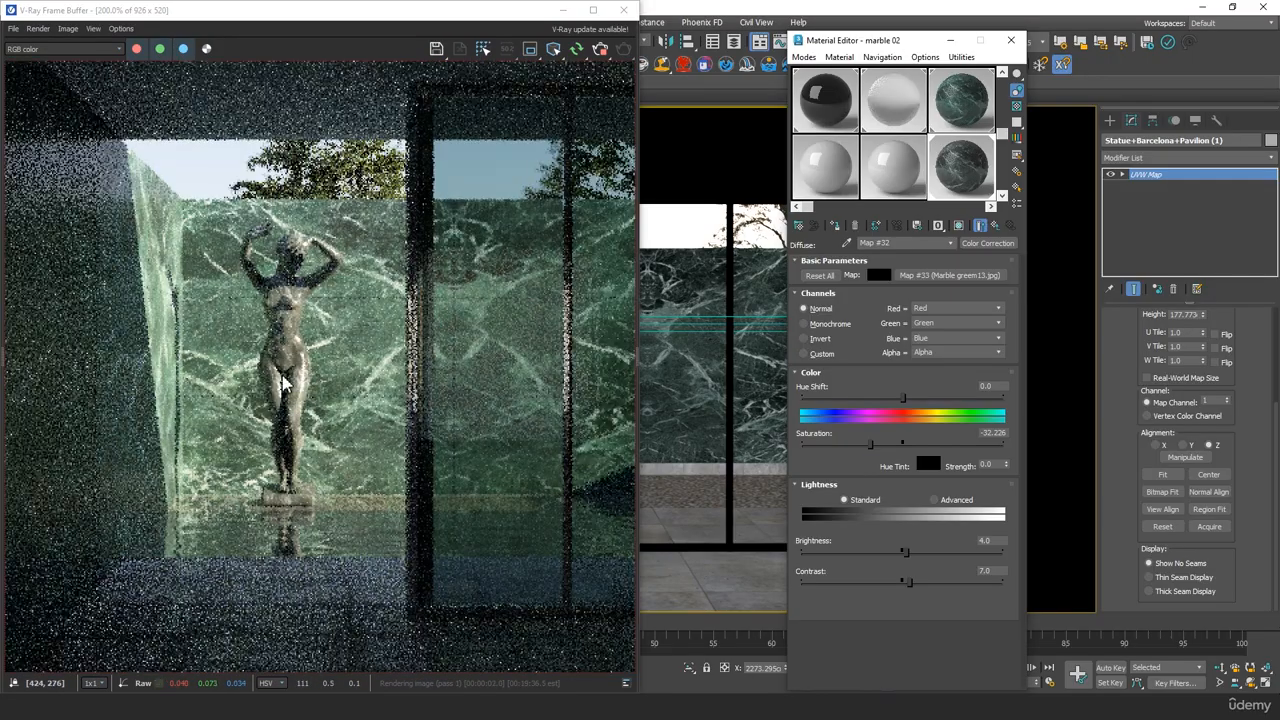
pyautogui.scroll(1, 280, 352)
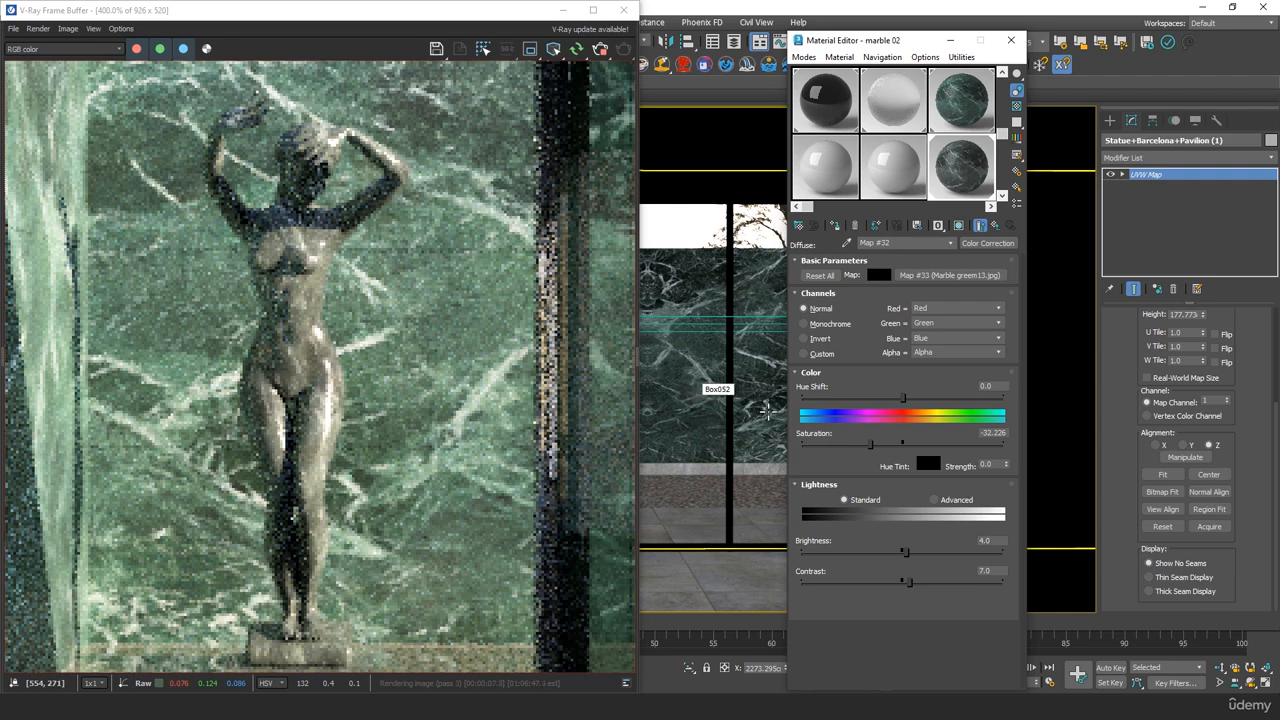
pyautogui.scroll(-2, 423, 363)
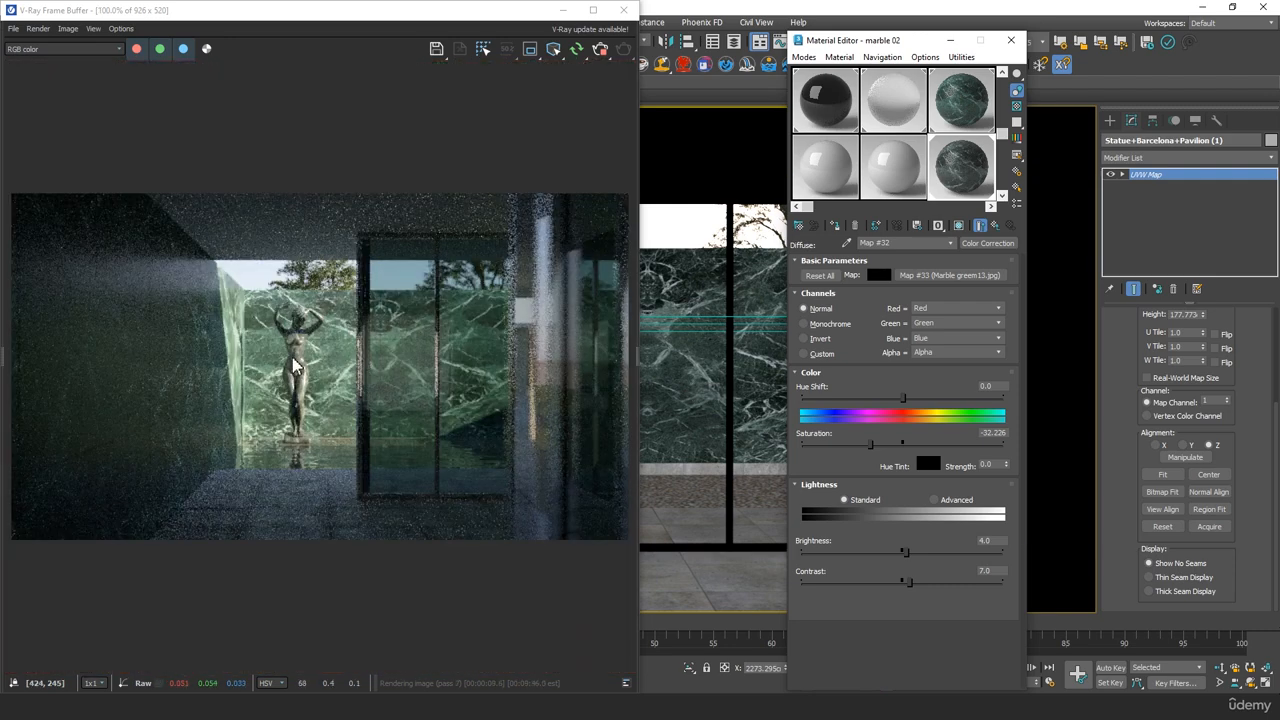
pyautogui.scroll(2, 293, 367)
# Try fully desaturating the statue's diffuse map at -100 and check the render
pyautogui.moveTo(869, 444); pyautogui.dragTo(784, 446)
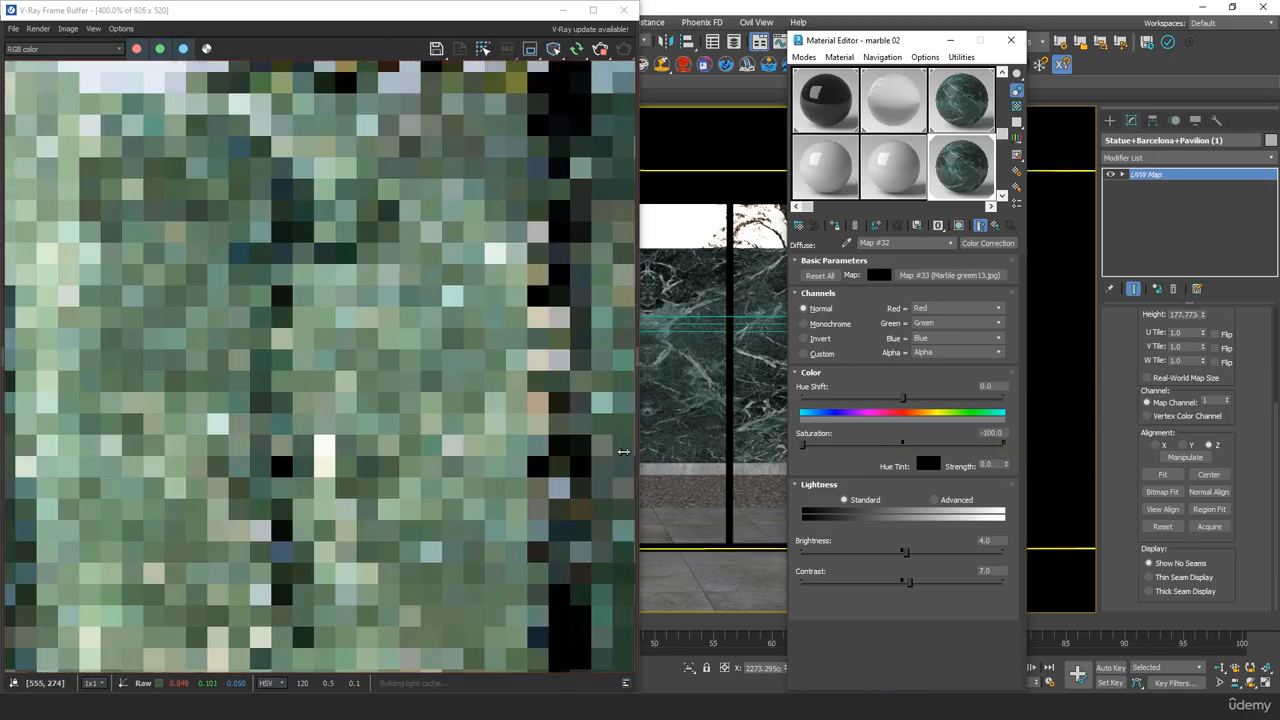
pyautogui.scroll(-1, 432, 364)
pyautogui.scroll(1, 330, 362)
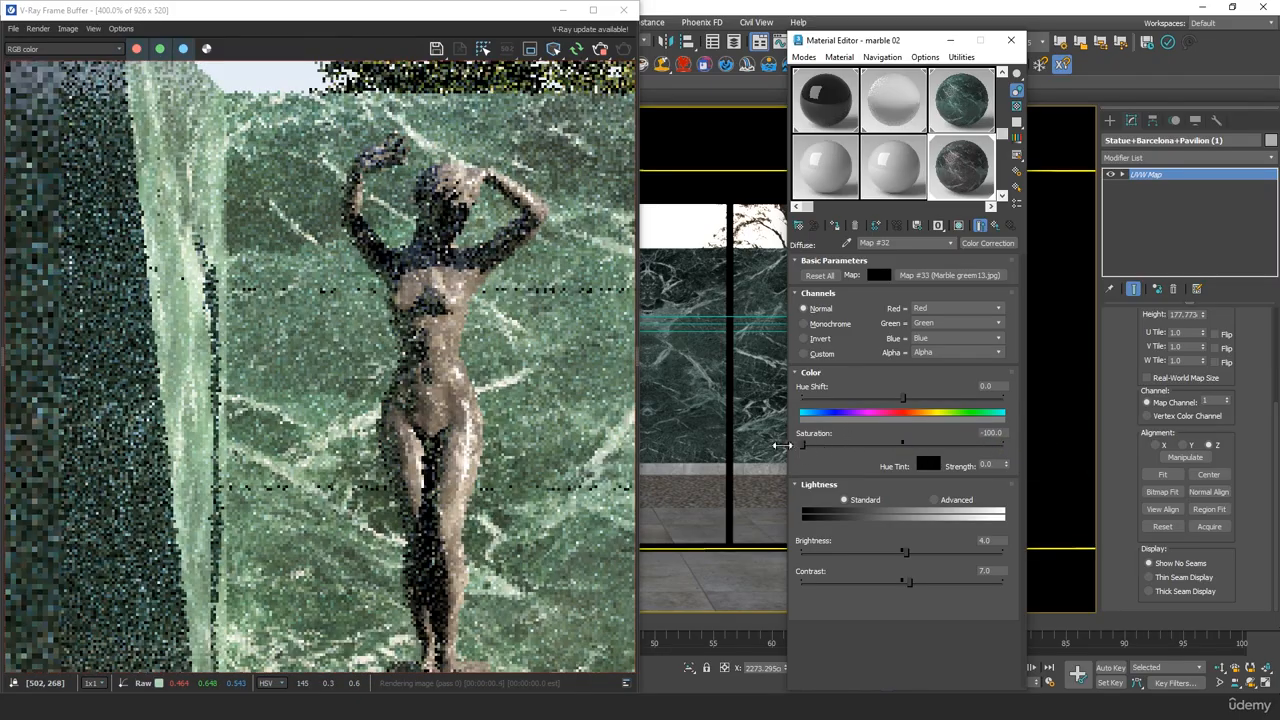
# Try a saturation of -24.252 on the Color Correction map and compare the statue with the green marble wall
pyautogui.moveTo(803, 444); pyautogui.dragTo(878, 444)
pyautogui.scroll(-2, 446, 416)
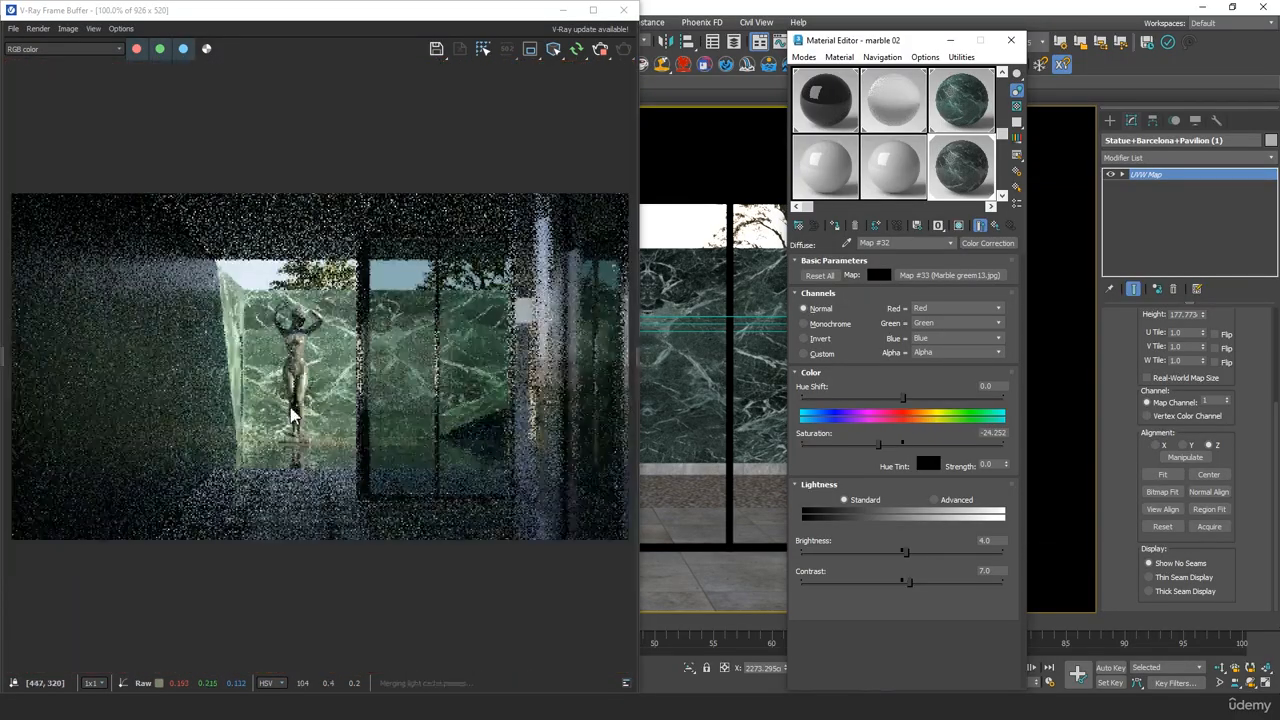
pyautogui.scroll(2, 290, 403)
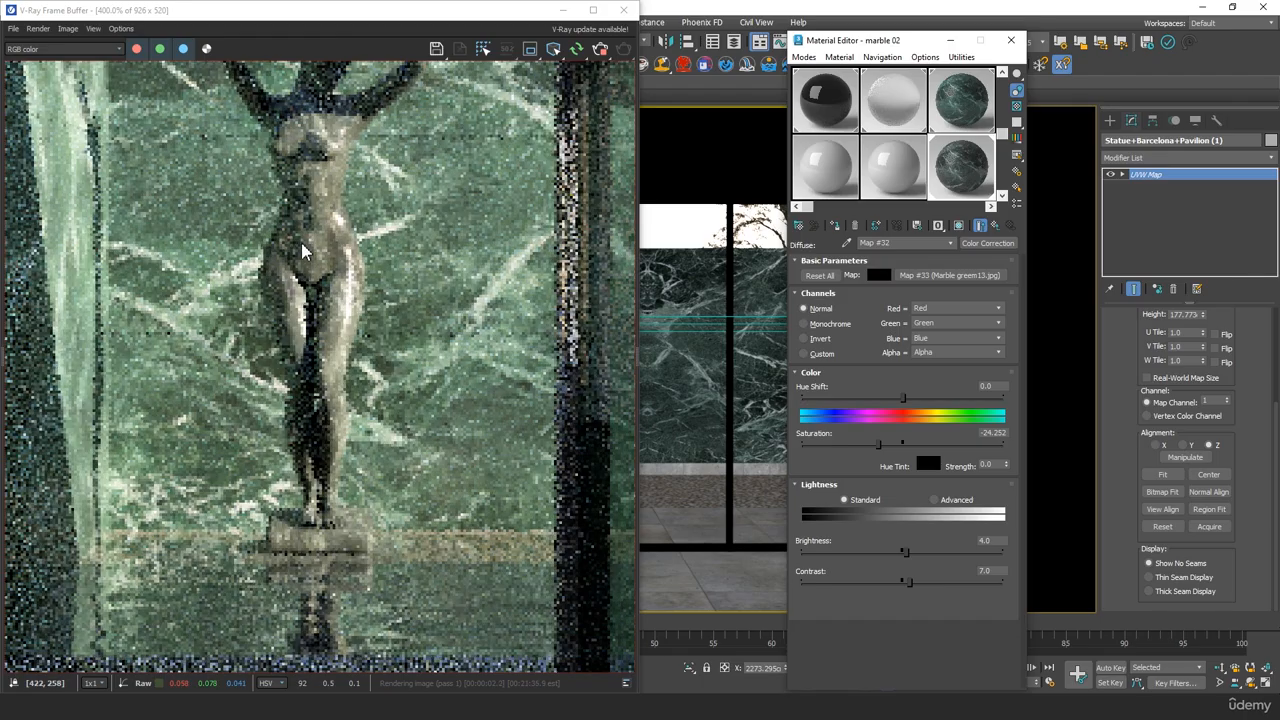
pyautogui.scroll(-1, 296, 330)
pyautogui.scroll(-1, 345, 308)
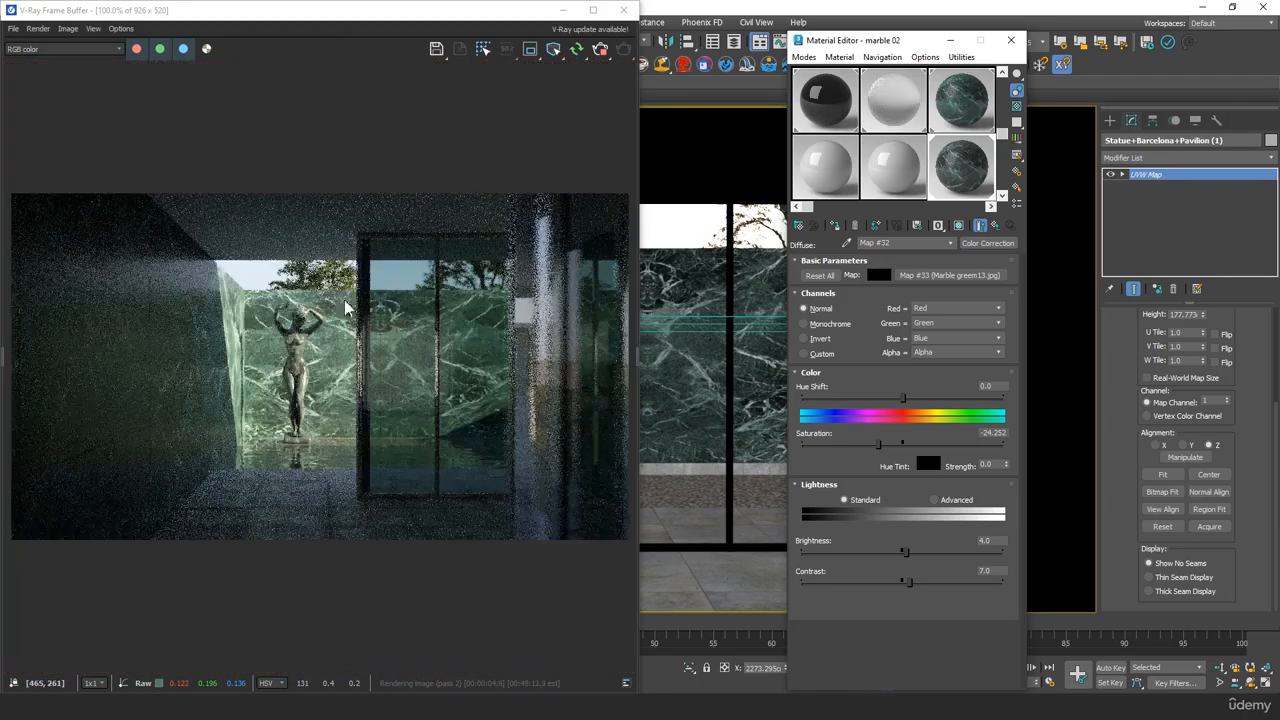
pyautogui.scroll(1, 323, 318)
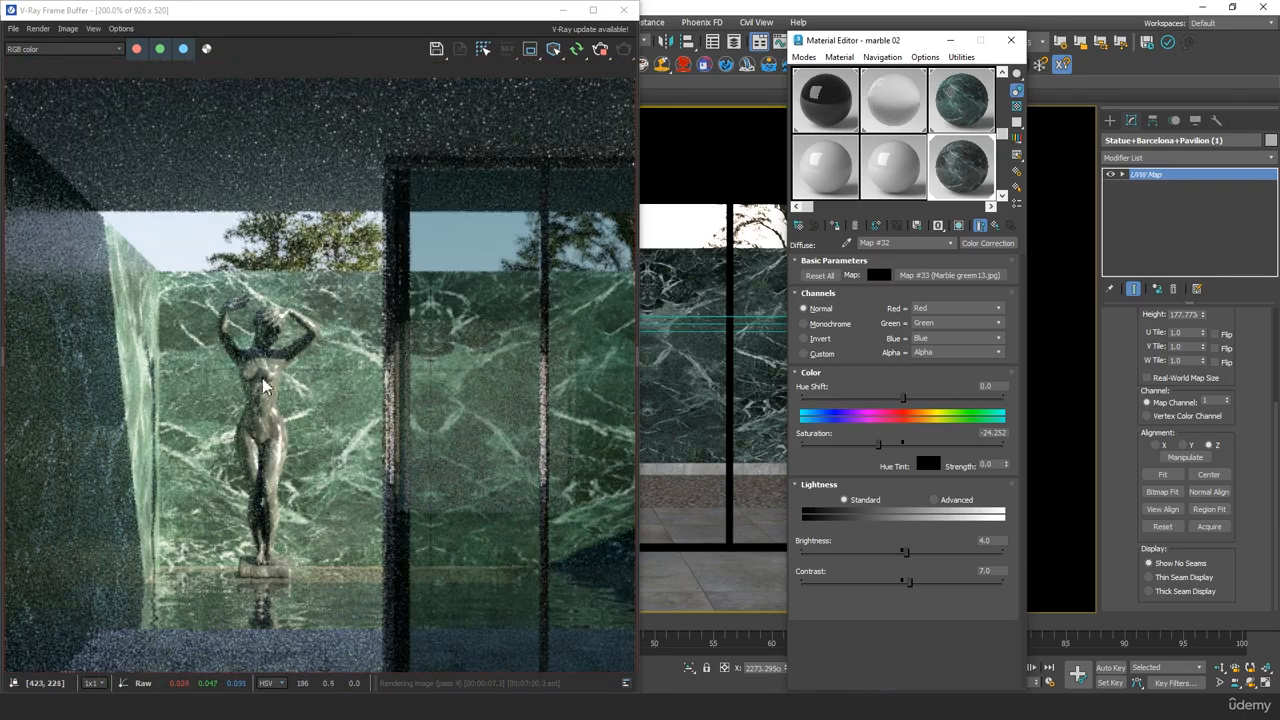
# Set the Color Correction saturation to -64.12, try a hue shift of 146.512, and settle on a hue shift of -5.382
pyautogui.moveTo(879, 444); pyautogui.dragTo(838, 444)
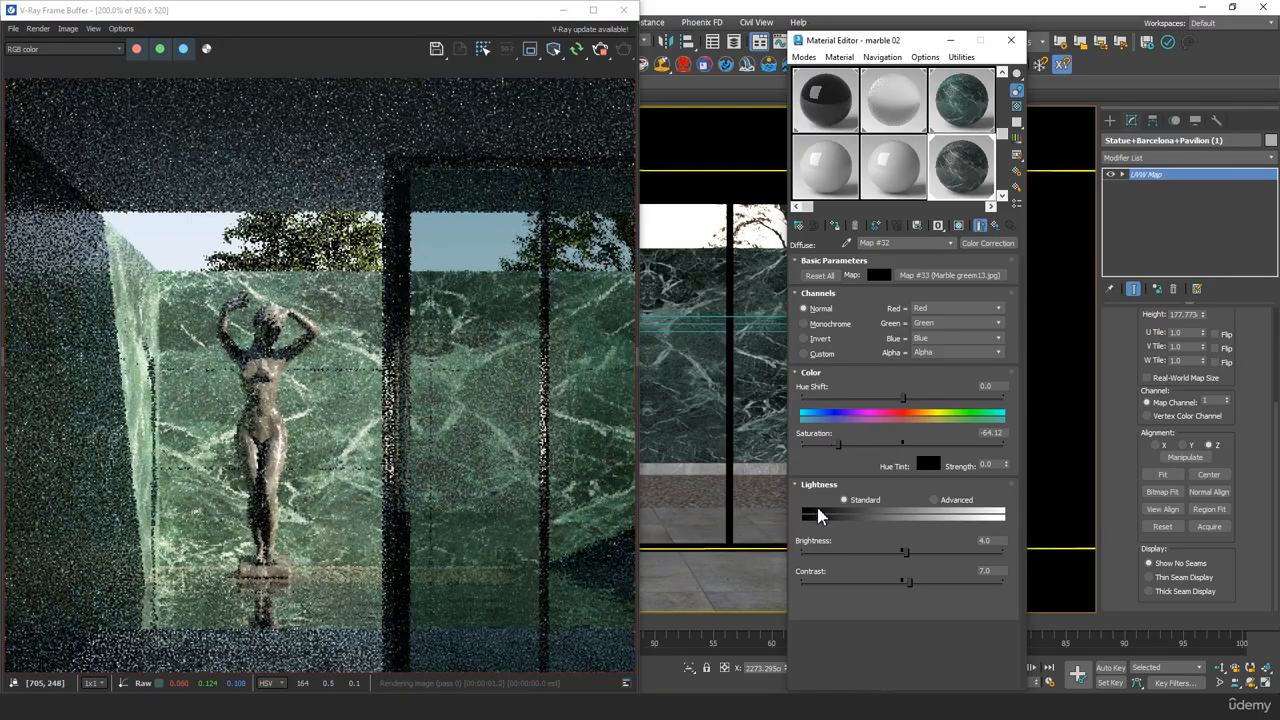
pyautogui.moveTo(903, 398); pyautogui.dragTo(985, 397)
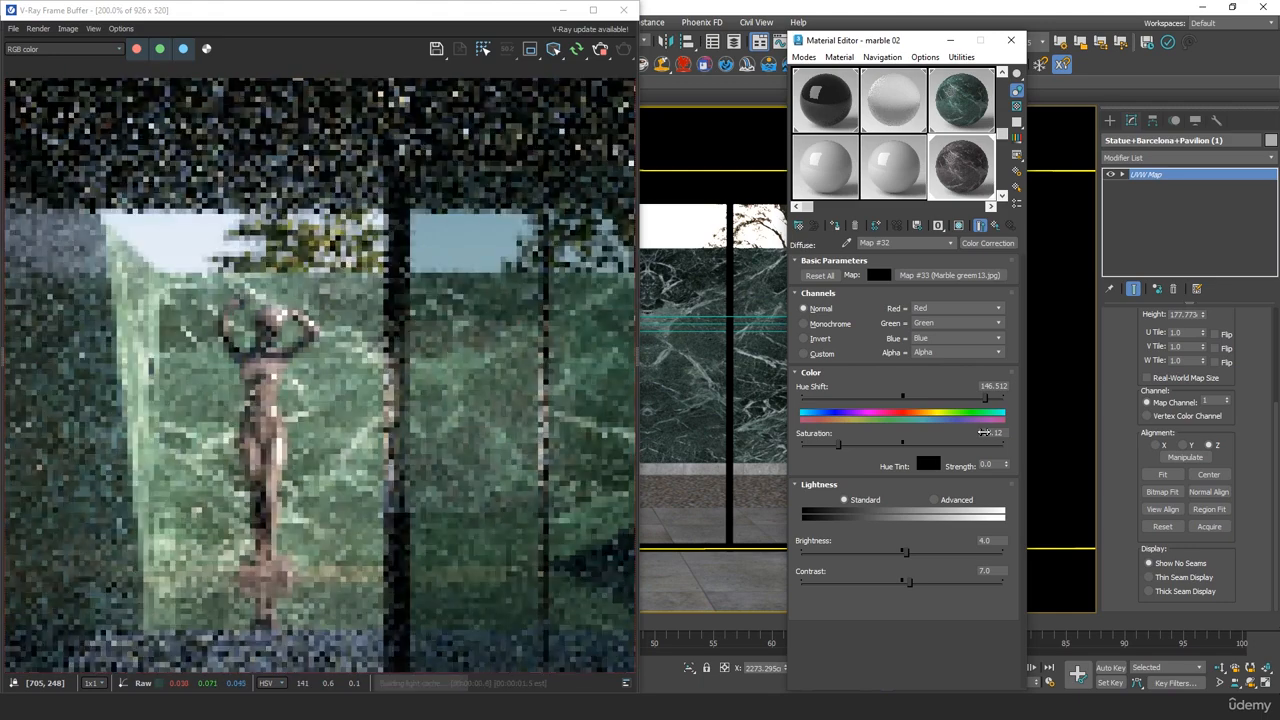
pyautogui.scroll(-1, 411, 427)
pyautogui.middleClick(411, 434)
pyautogui.hotkey('ctrl', 'z')
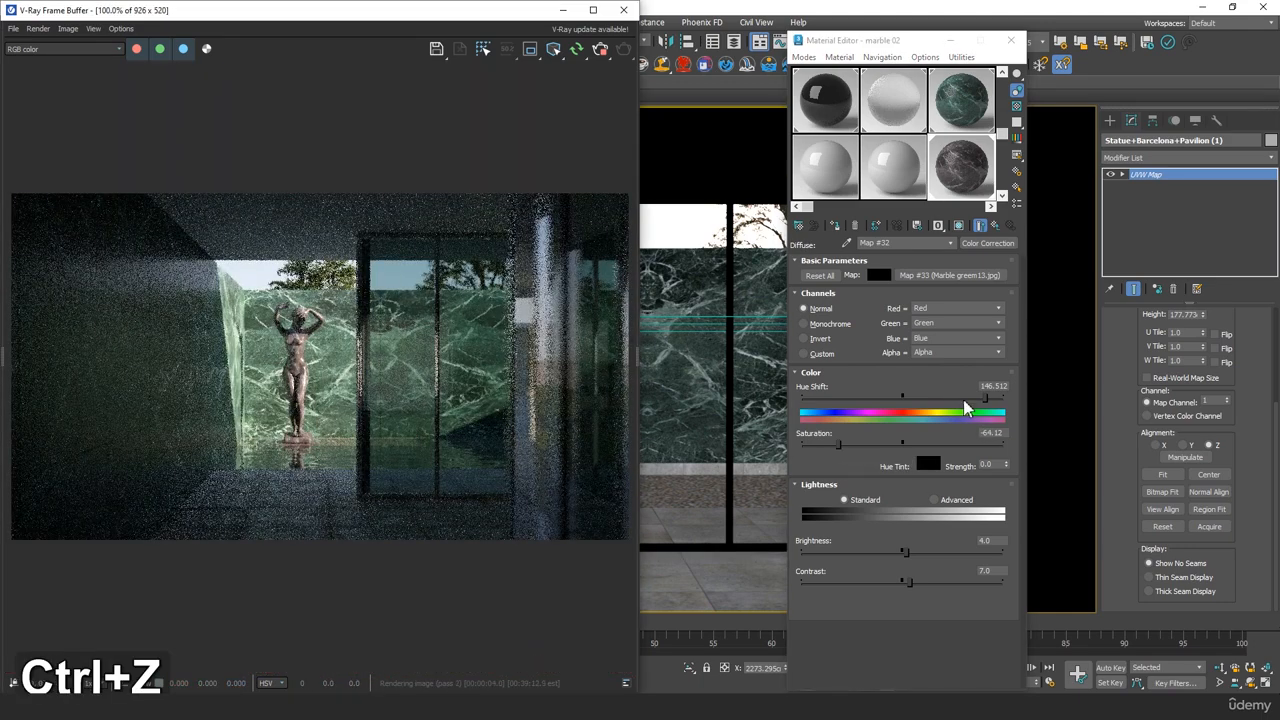
pyautogui.moveTo(905, 397); pyautogui.dragTo(900, 397)
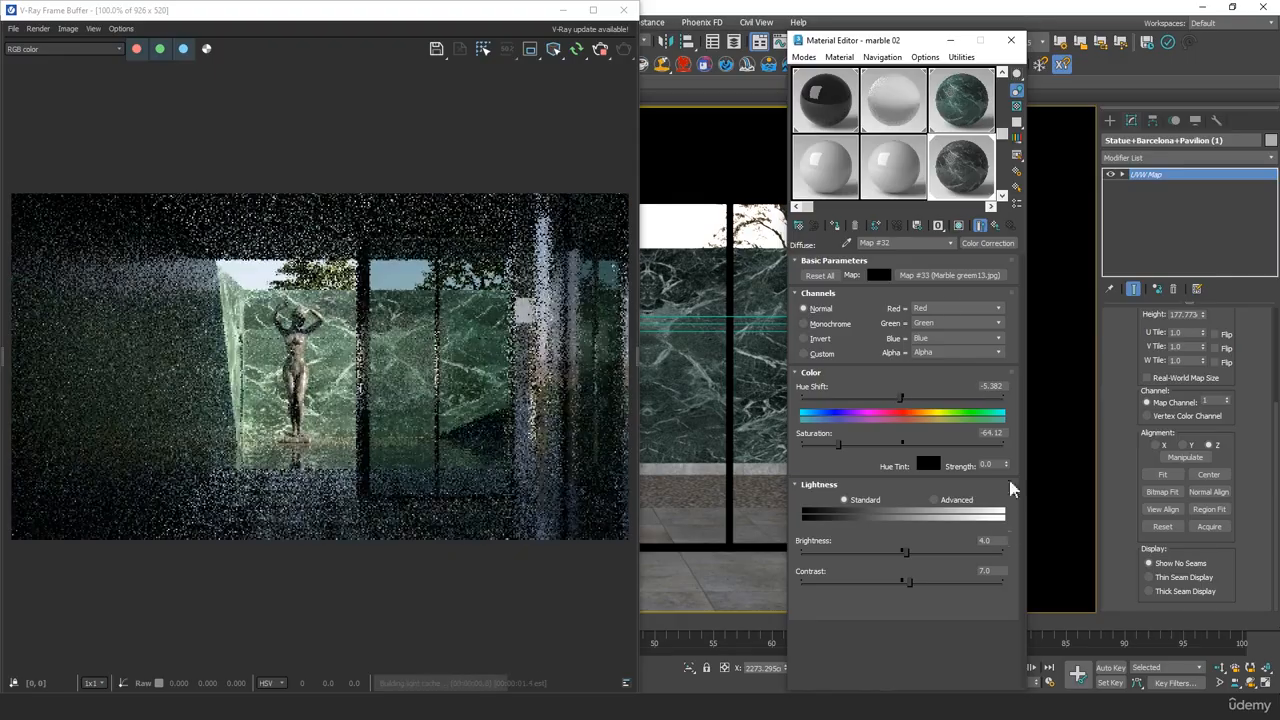
# Return to marble 02's base parameters, raise its coat amount to 1.0, and inspect the statue's gloss in the render
pyautogui.click(996, 225)
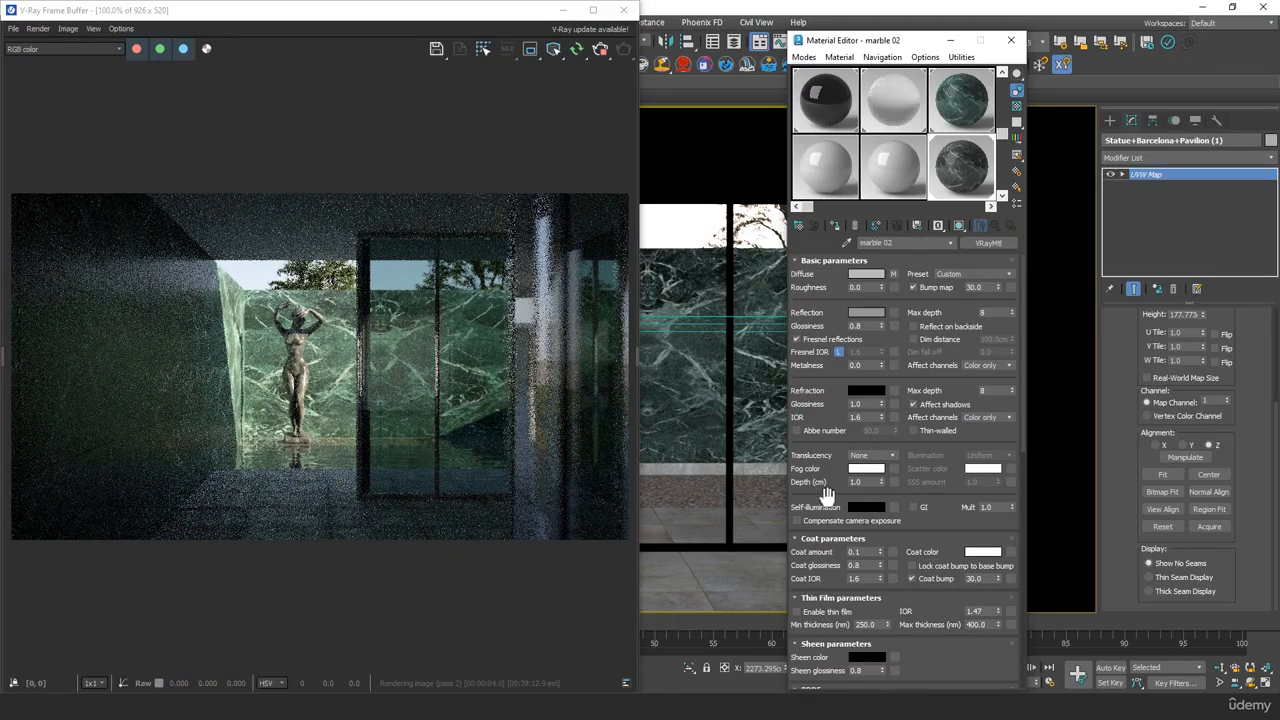
pyautogui.moveTo(826, 470); pyautogui.dragTo(826, 382)
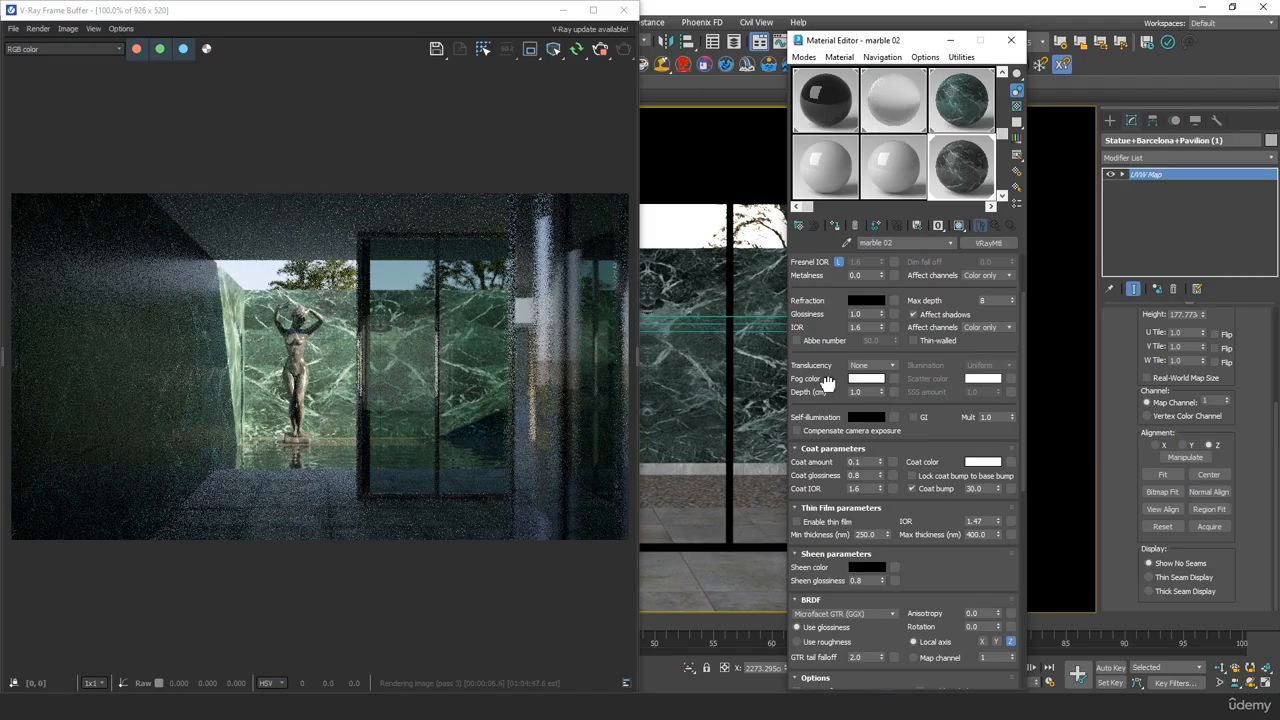
pyautogui.scroll(2, 280, 381)
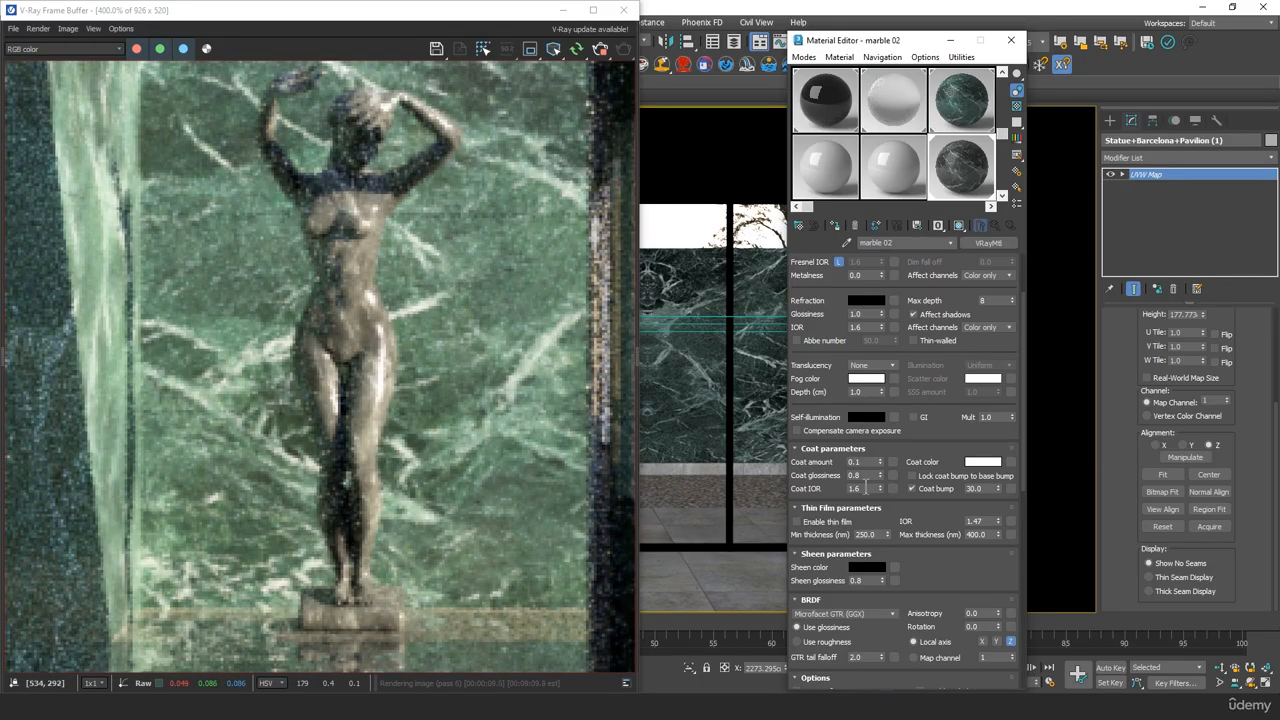
pyautogui.moveTo(880, 461); pyautogui.dragTo(874, 380)
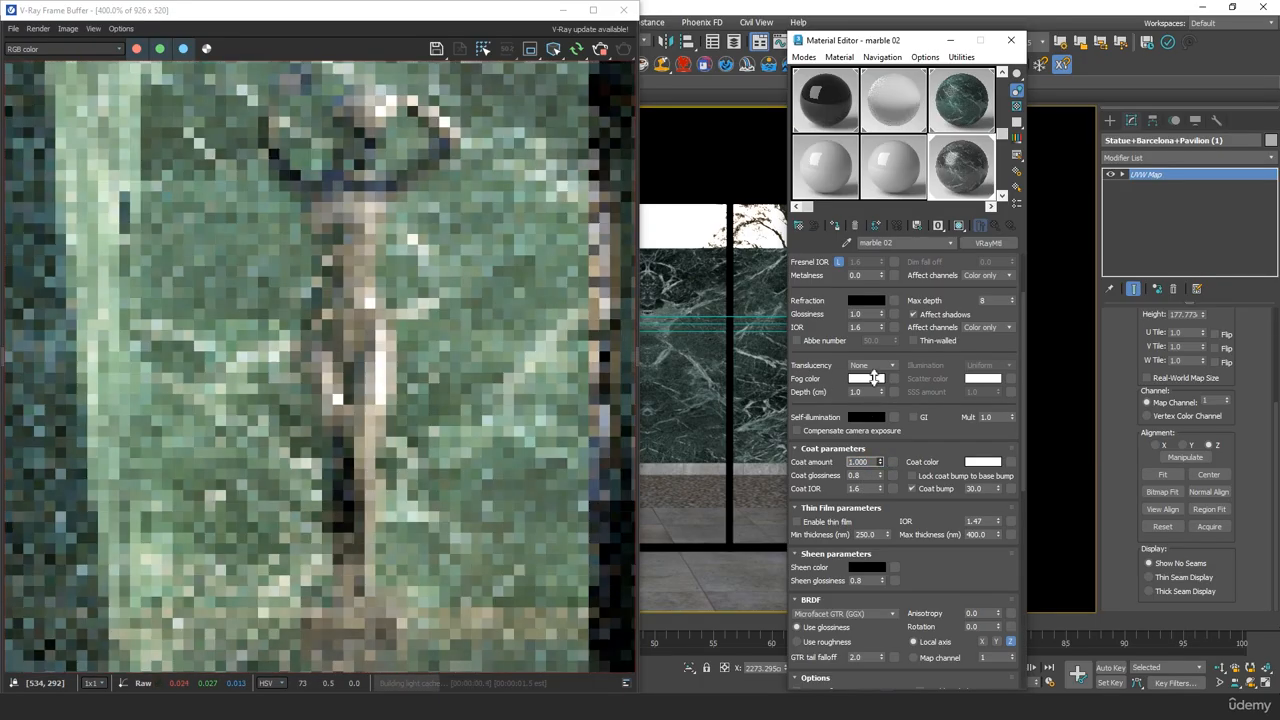
pyautogui.scroll(-1, 437, 387)
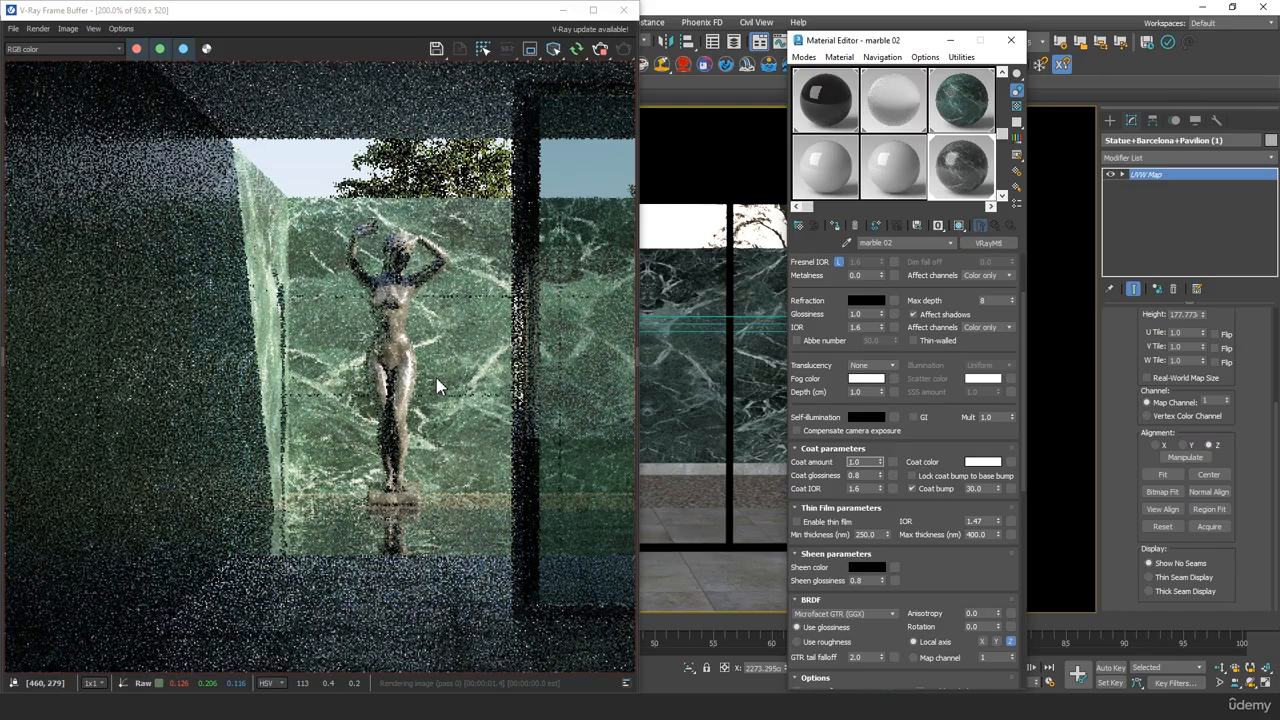
pyautogui.middleClick(437, 386)
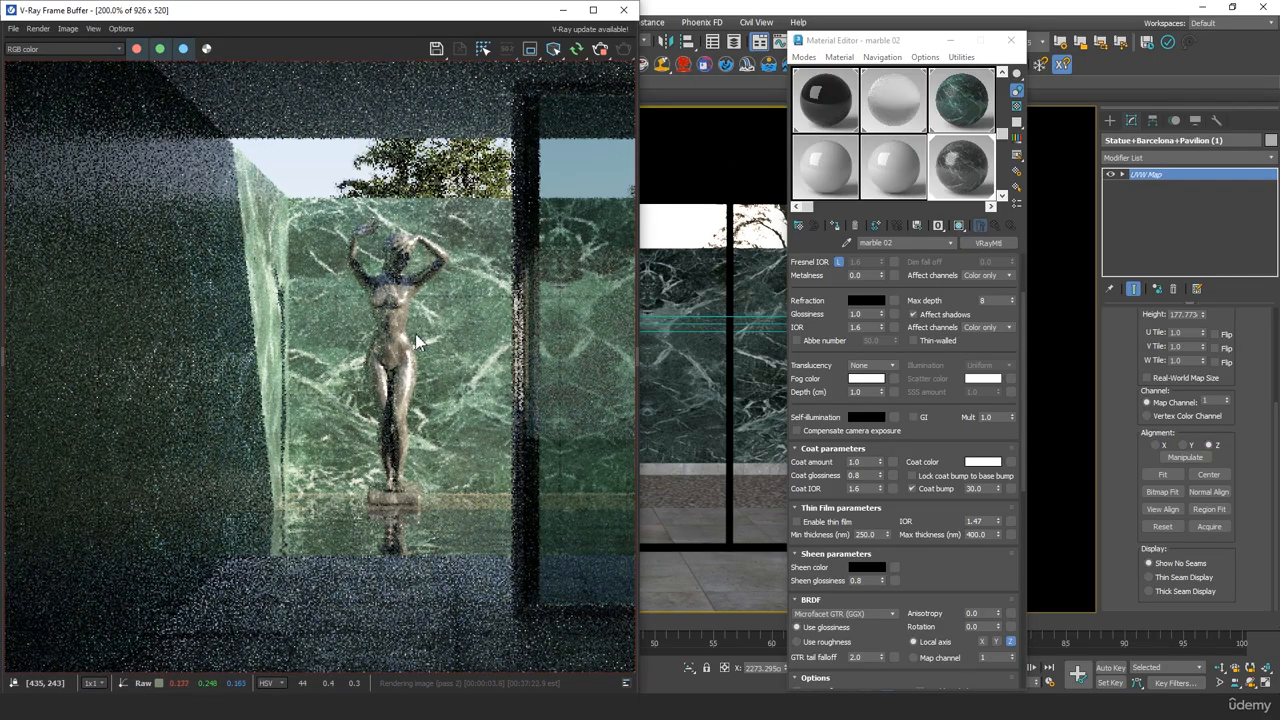
pyautogui.scroll(1, 442, 345)
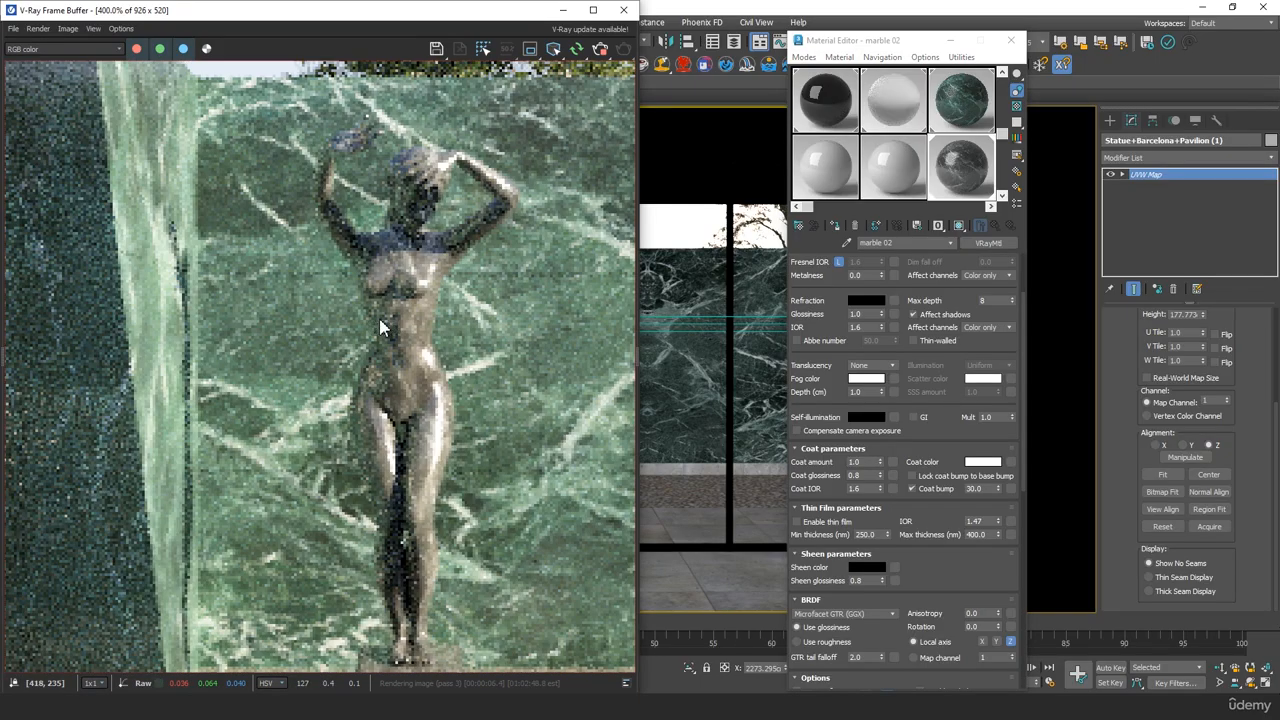
# Lower marble 02's coat amount to 0.3, check the statue in the render, and close the Material Editor
pyautogui.click(789, 461)
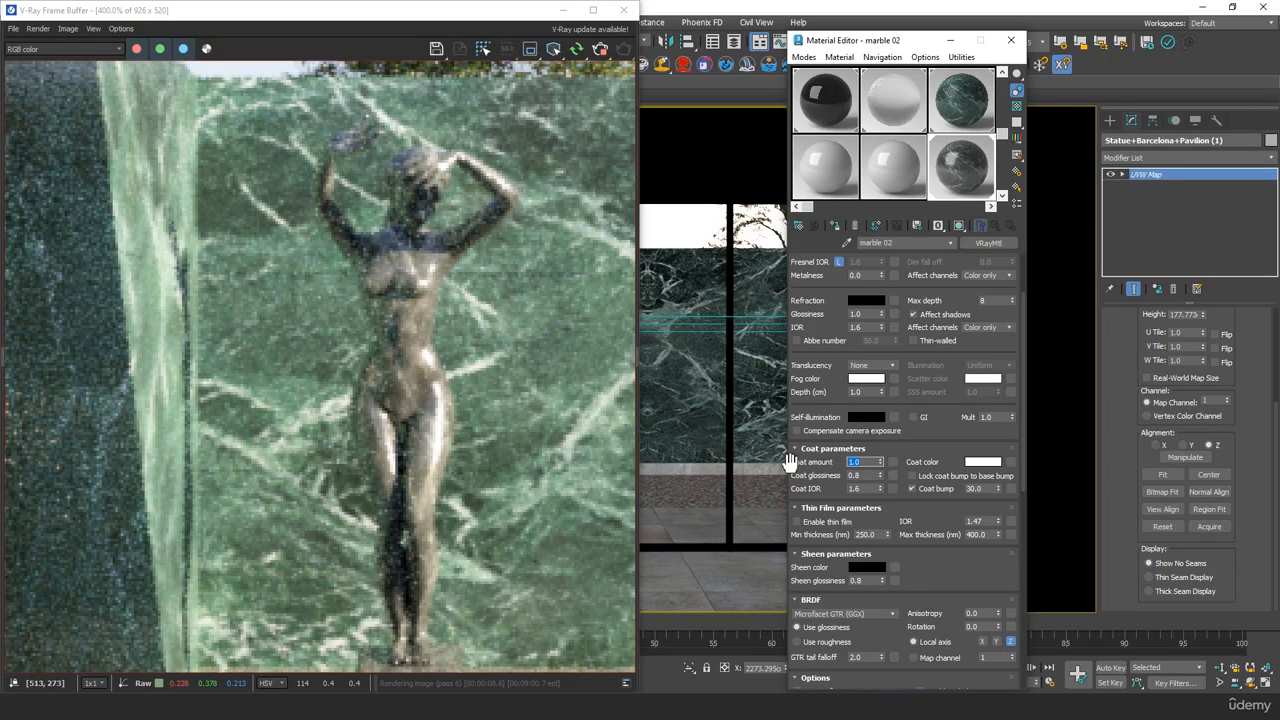
pyautogui.write('3')
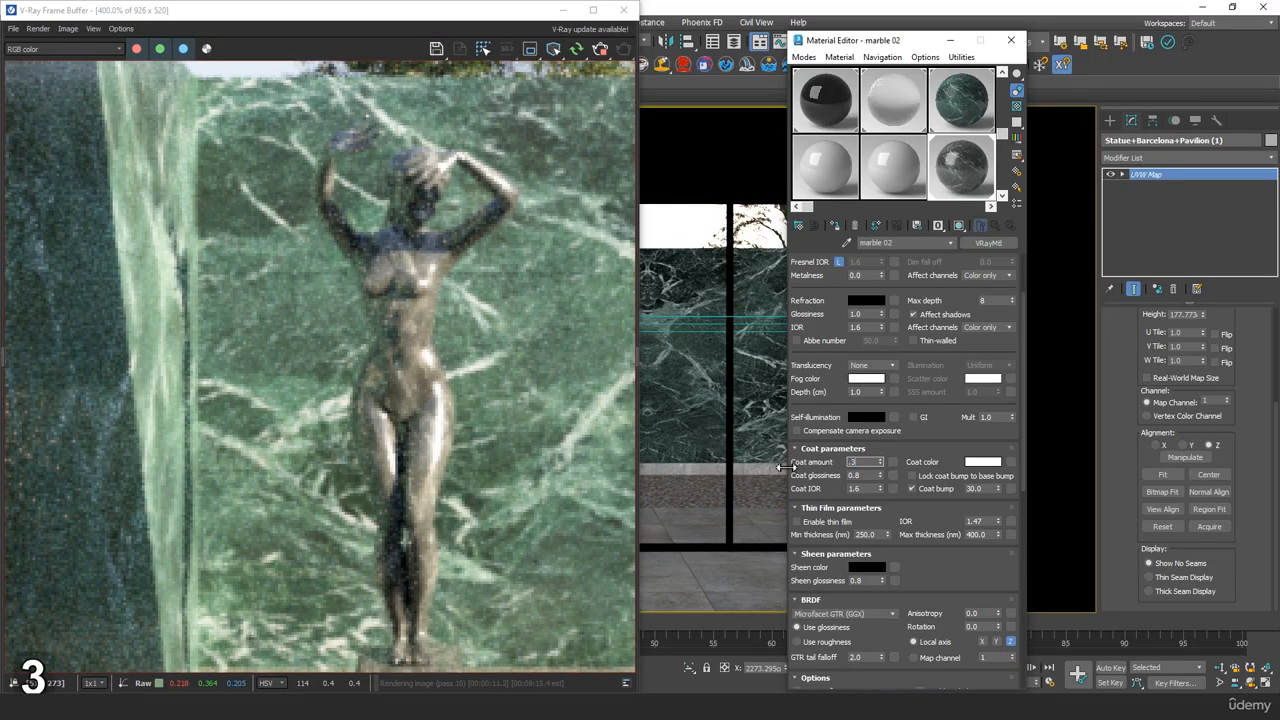
pyautogui.press('Tab')
pyautogui.scroll(-1, 471, 390)
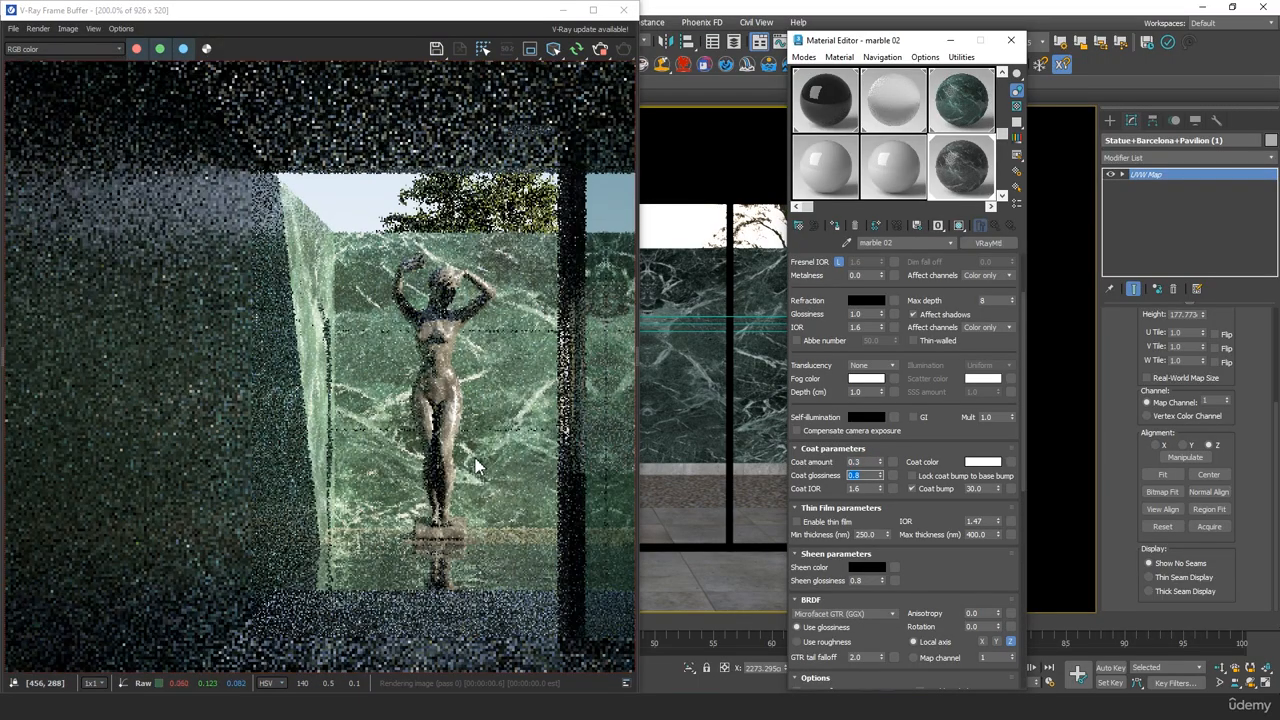
pyautogui.moveTo(471, 387); pyautogui.dragTo(380, 399, button='middle')
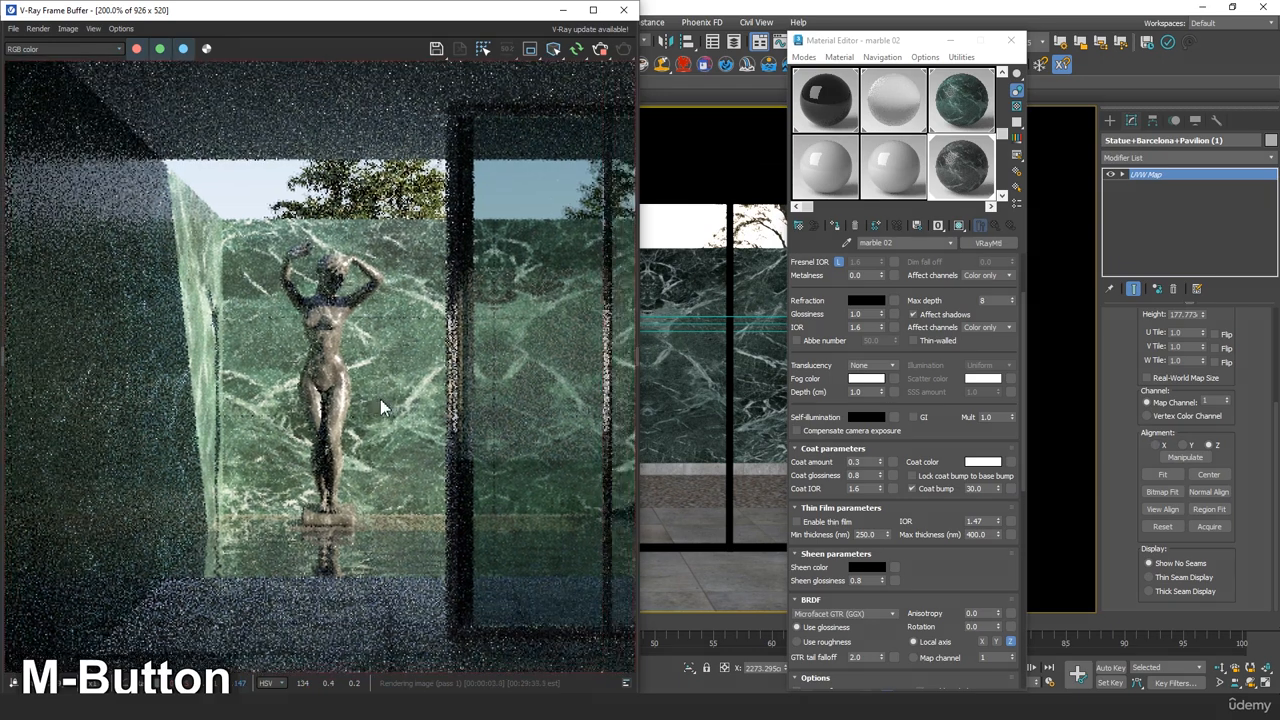
pyautogui.scroll(-1, 378, 399)
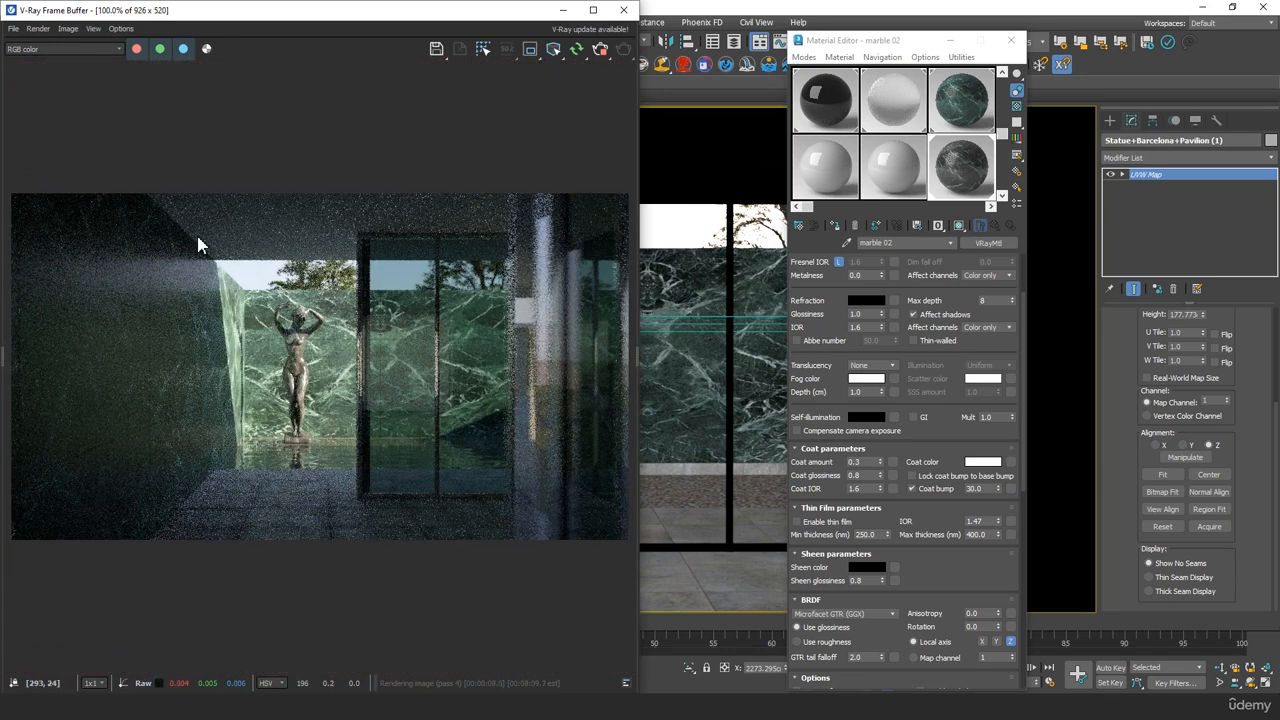
pyautogui.click(1008, 40)
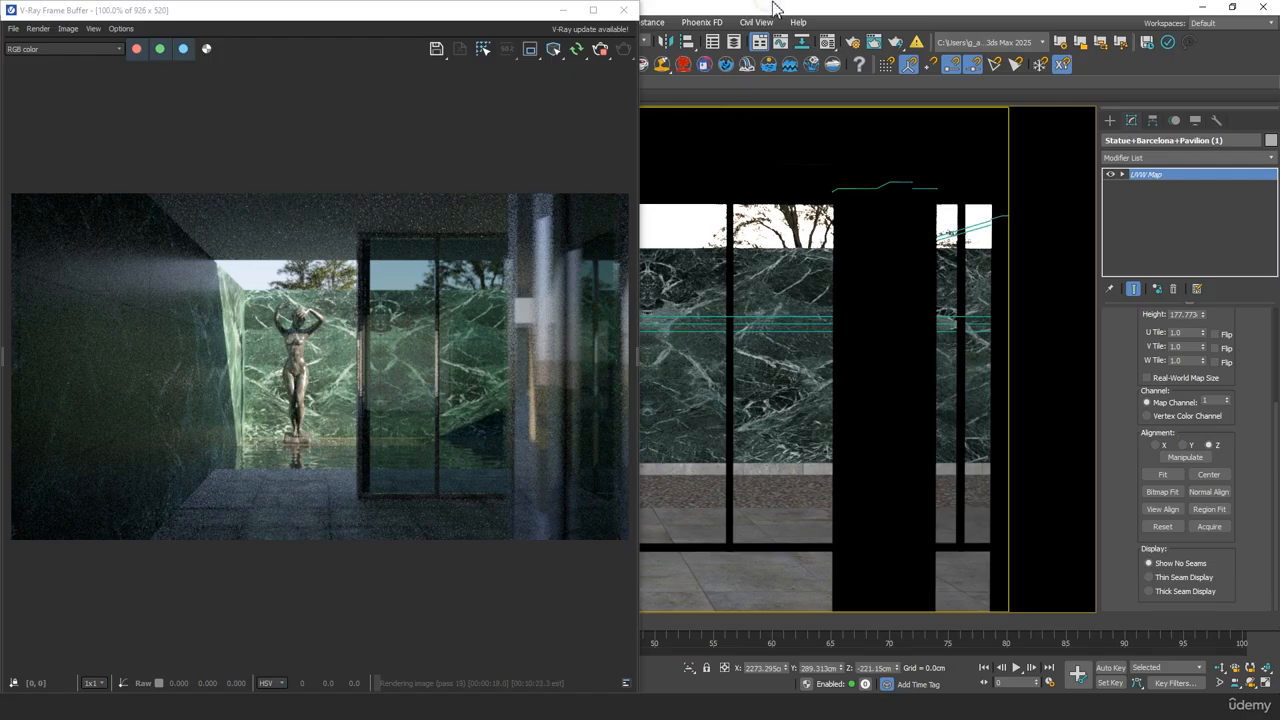
# Open the V-Ray render settings, set the color mapping dark multiplier to 2.0, and refresh the interactive render
pyautogui.press('F10')
pyautogui.moveTo(863, 371); pyautogui.dragTo(822, 163)
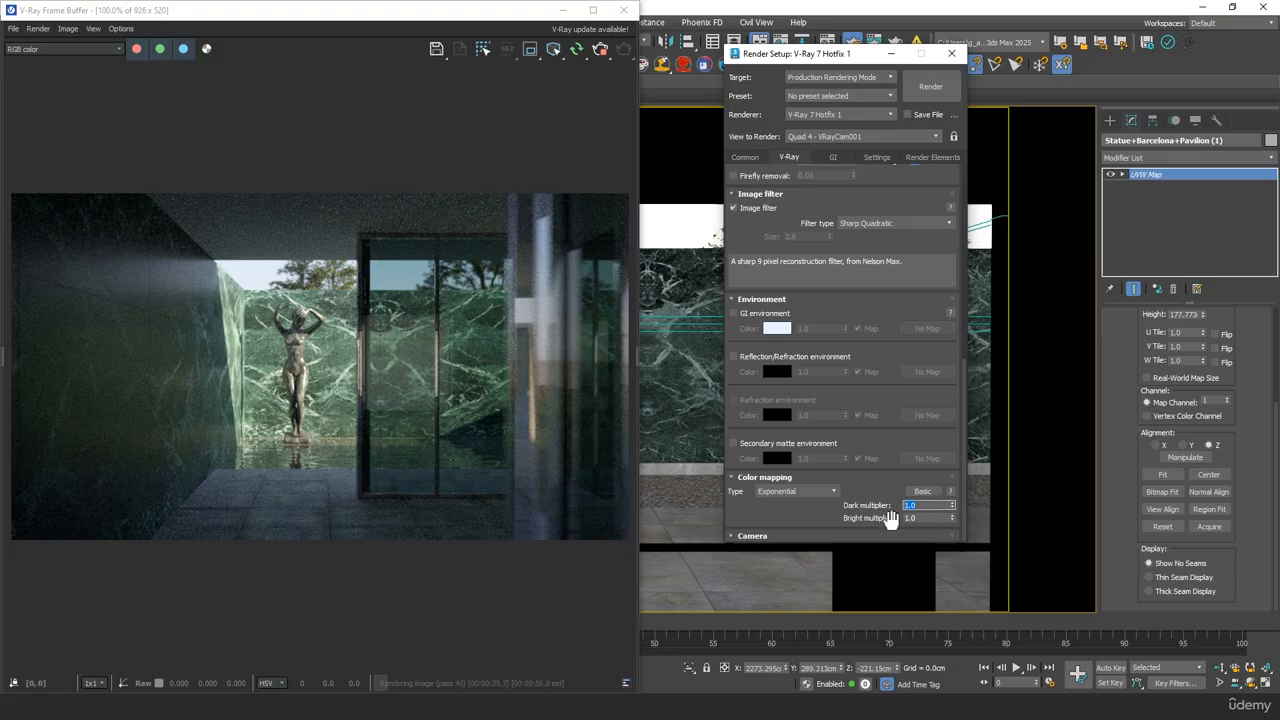
pyautogui.write('2')
pyautogui.press('Tab')
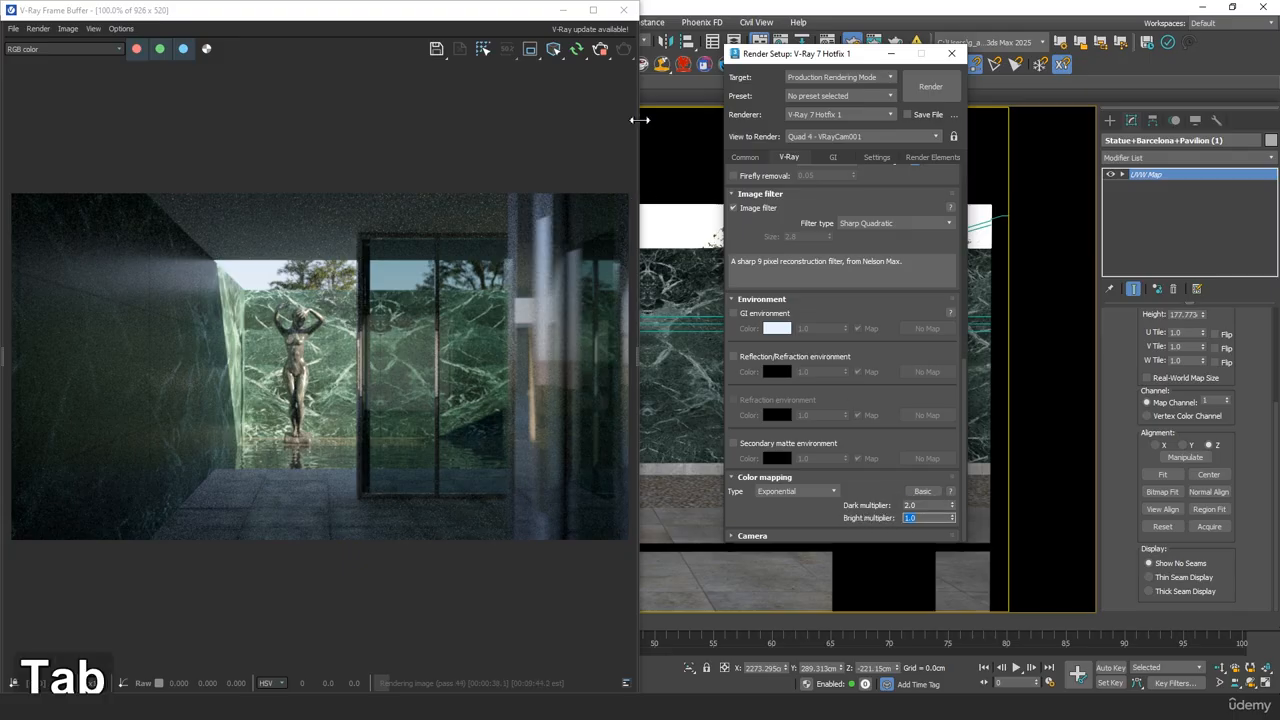
pyautogui.click(580, 51)
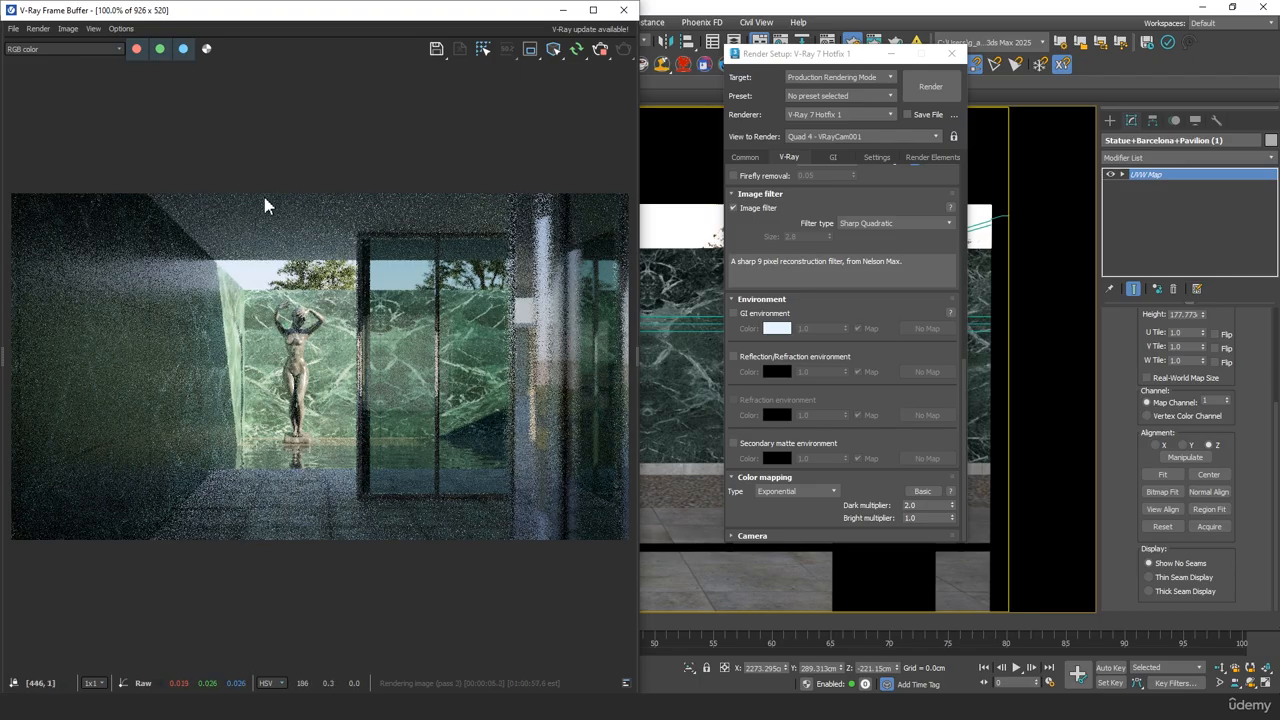
# Try a dark multiplier of 10.0 with a bright multiplier of 0.1 and refresh the render
pyautogui.doubleClick(930, 506)
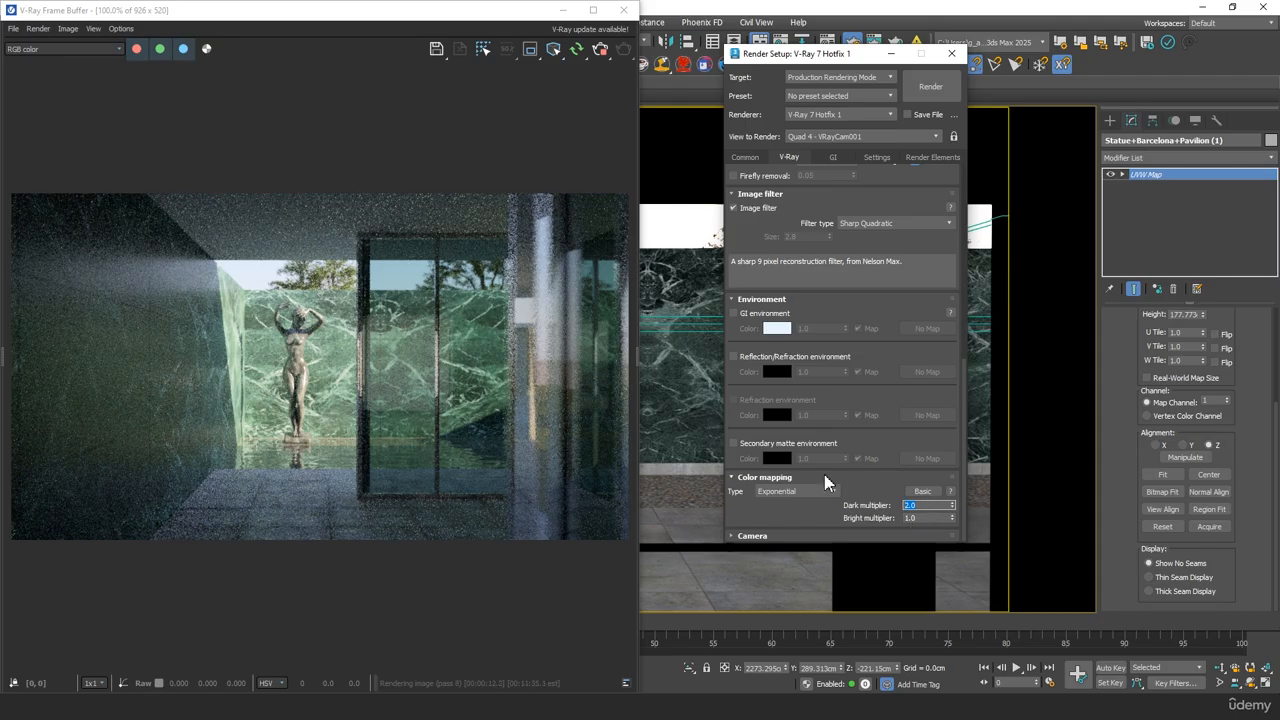
pyautogui.write('10')
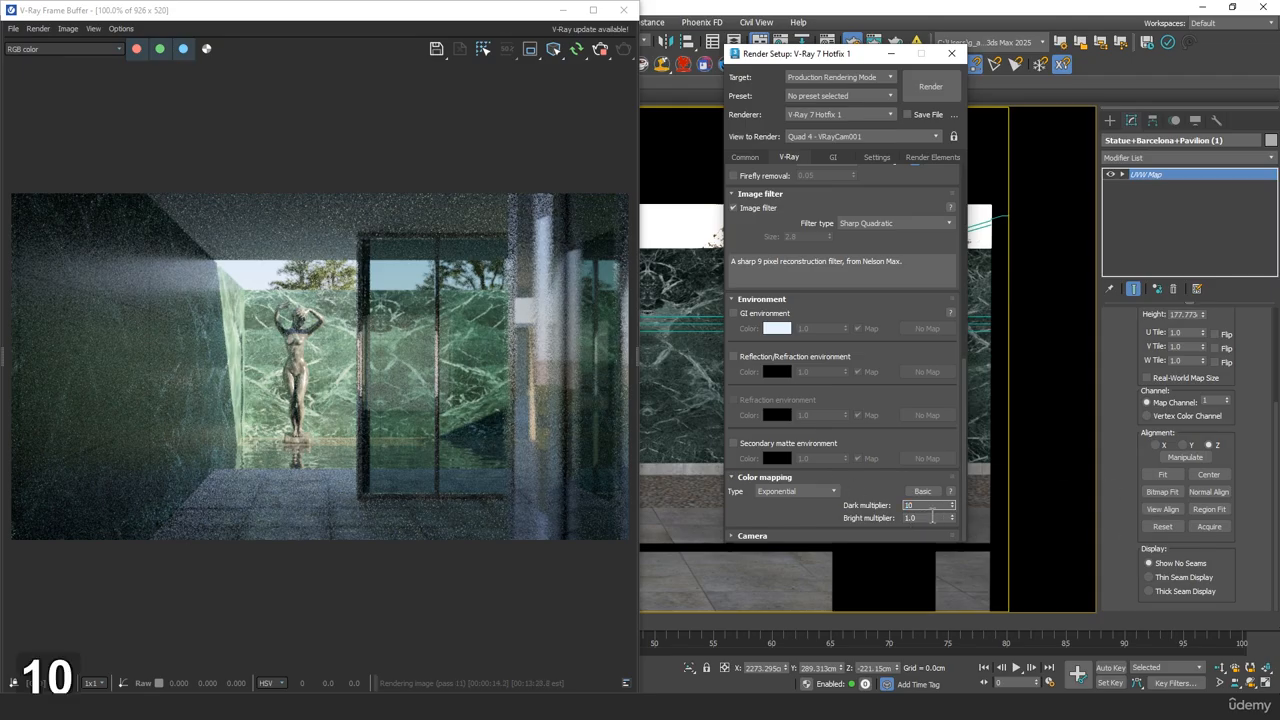
pyautogui.press('Tab')
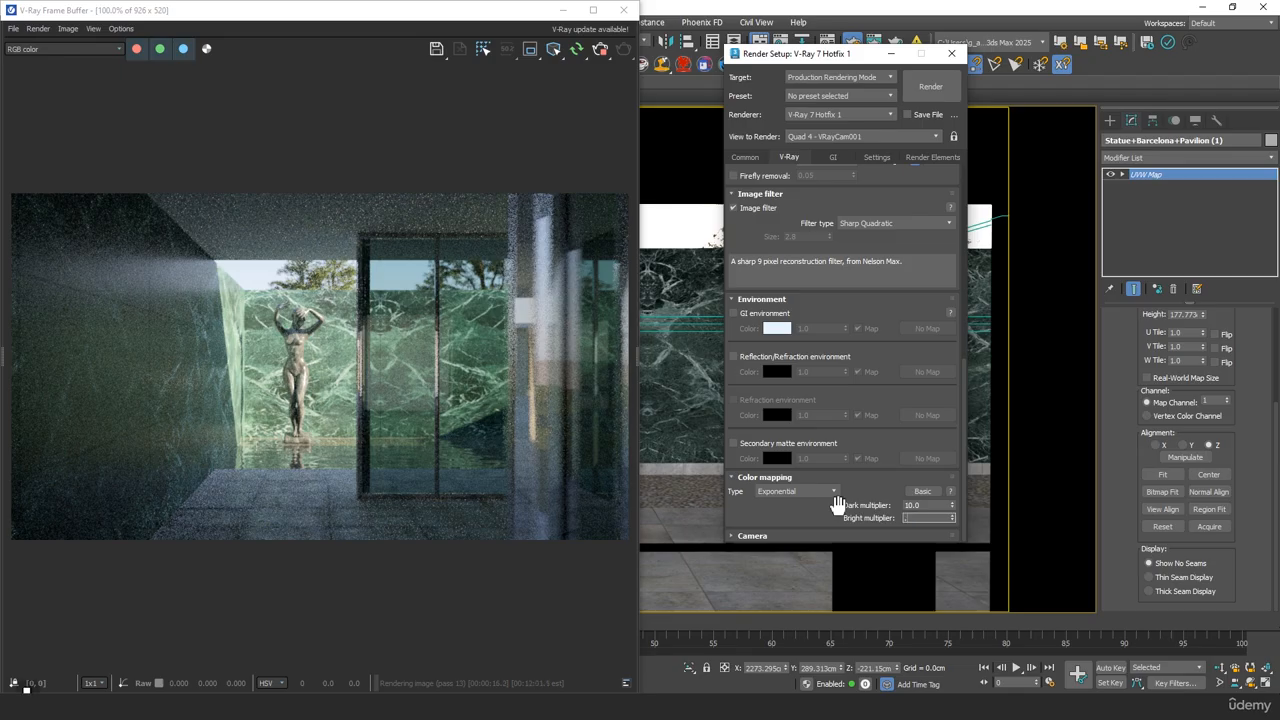
pyautogui.write('1')
pyautogui.click(578, 58)
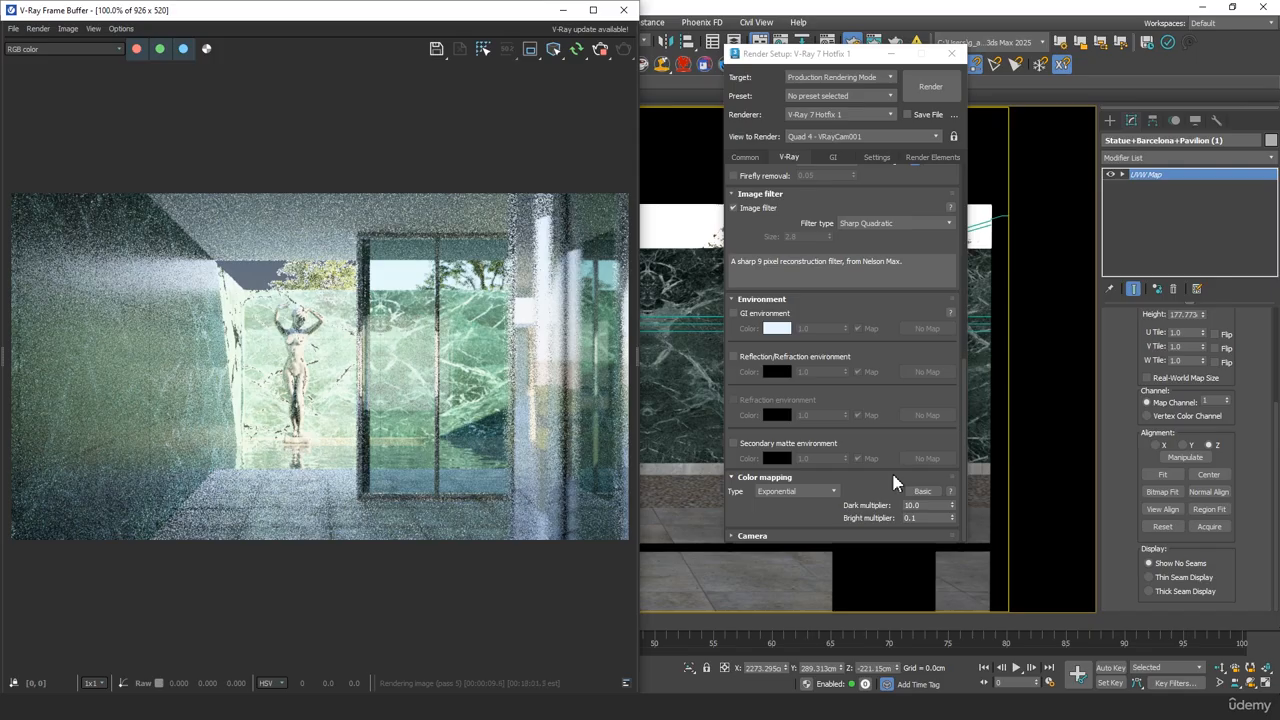
# Return the color mapping to a dark multiplier of 2.0 and a bright multiplier of 1.0, and check the render
pyautogui.moveTo(924, 505); pyautogui.dragTo(822, 486)
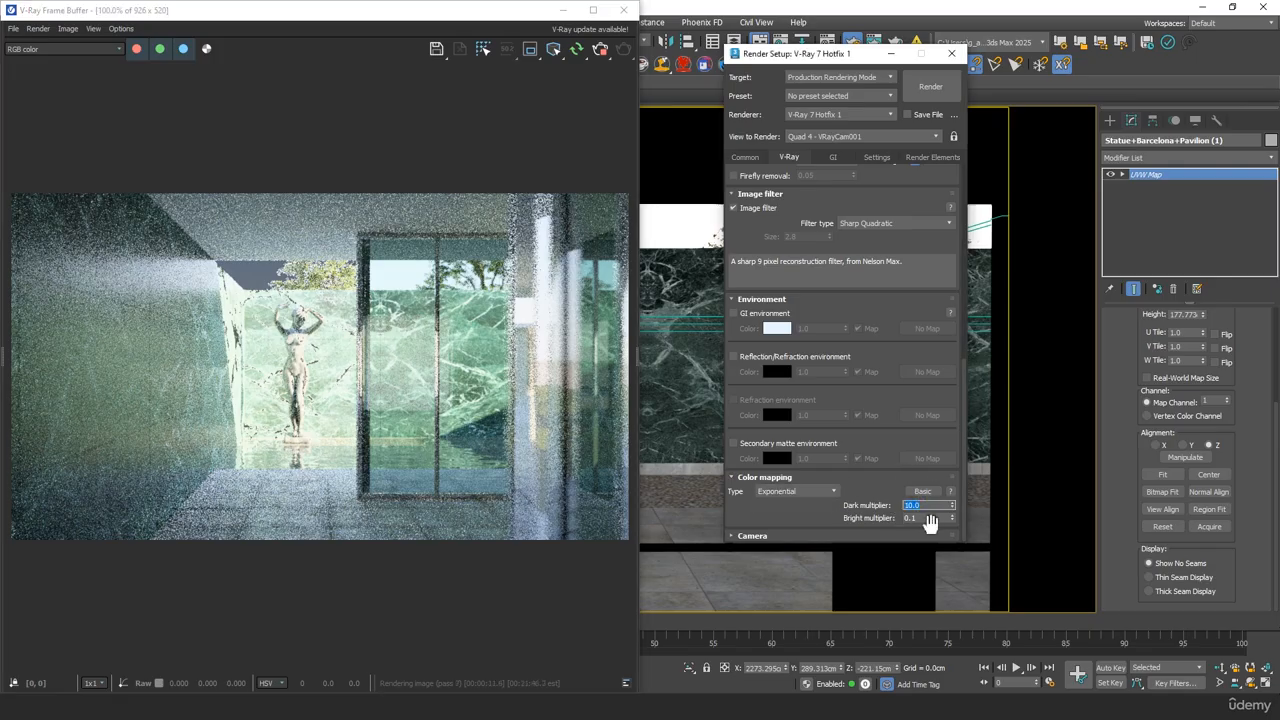
pyautogui.write('2')
pyautogui.moveTo(935, 520); pyautogui.dragTo(731, 509)
pyautogui.write('1')
pyautogui.press('Tab')
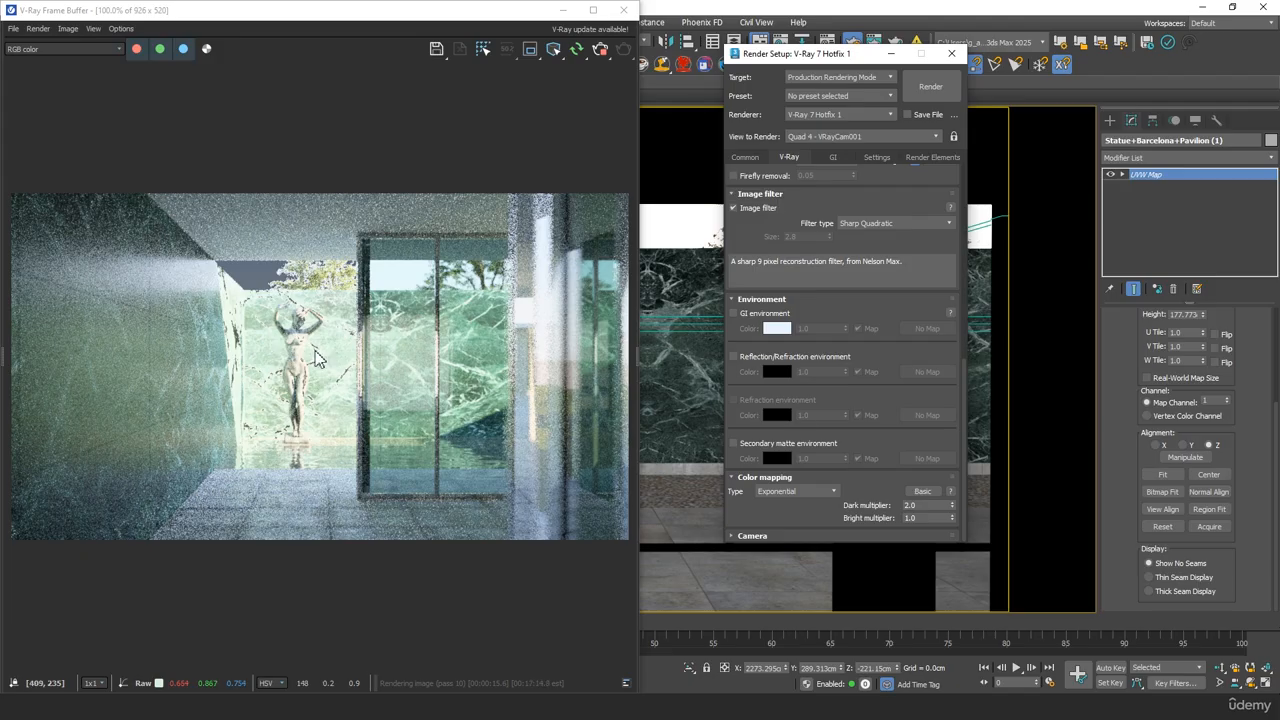
pyautogui.middleClick(370, 372)
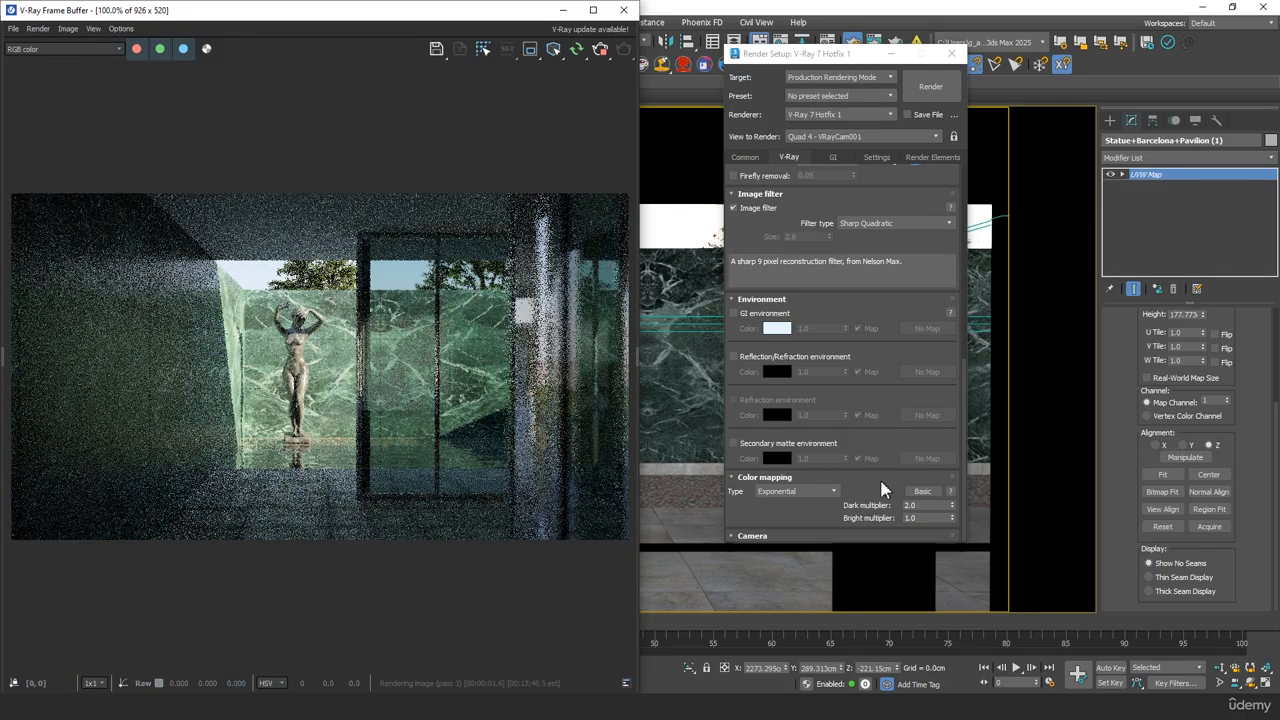
# Set the dark multiplier to 2.5, stop the running render, and start the interactive render again
pyautogui.click(930, 505)
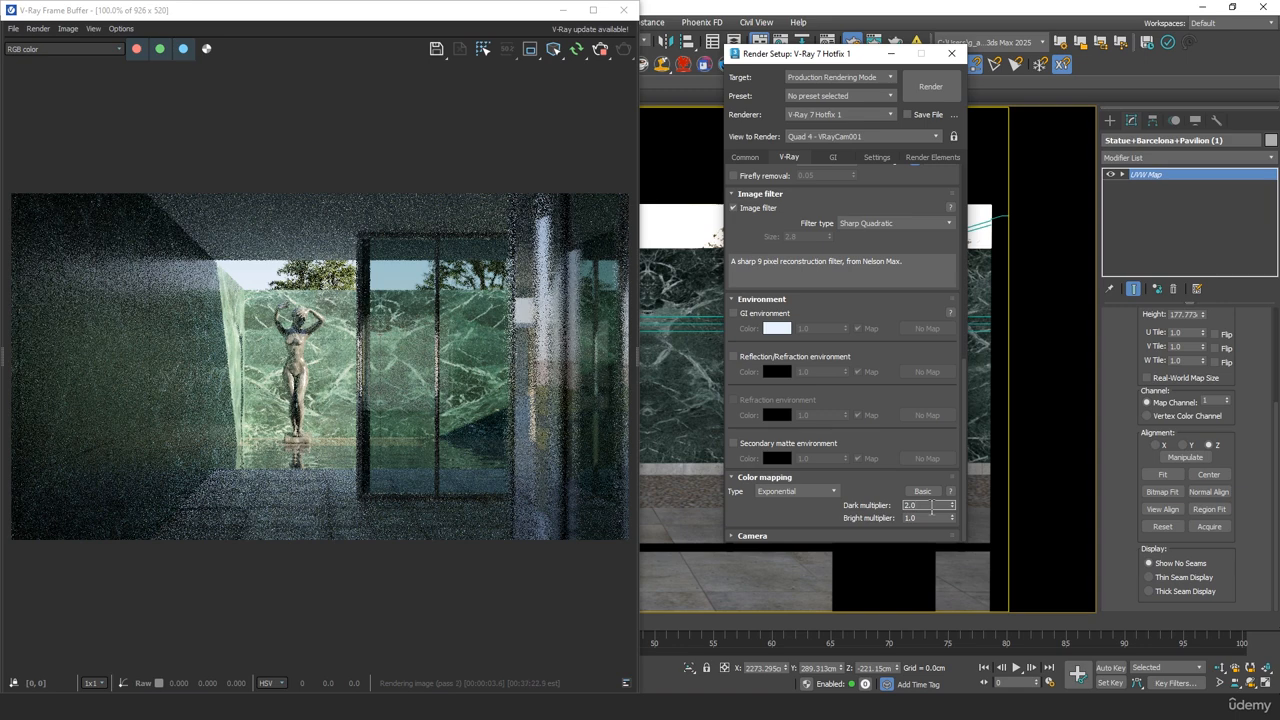
pyautogui.press('BackSpace')
pyautogui.write('5')
pyautogui.press('Tab')
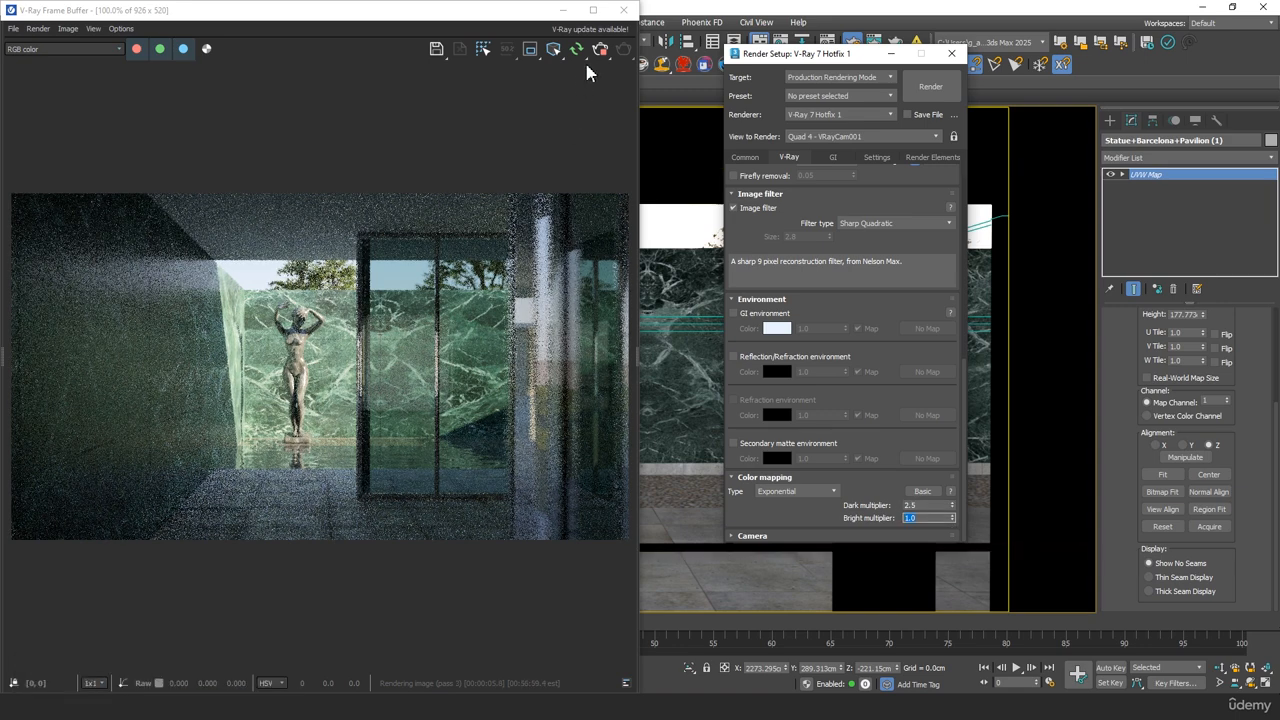
pyautogui.click(596, 54)
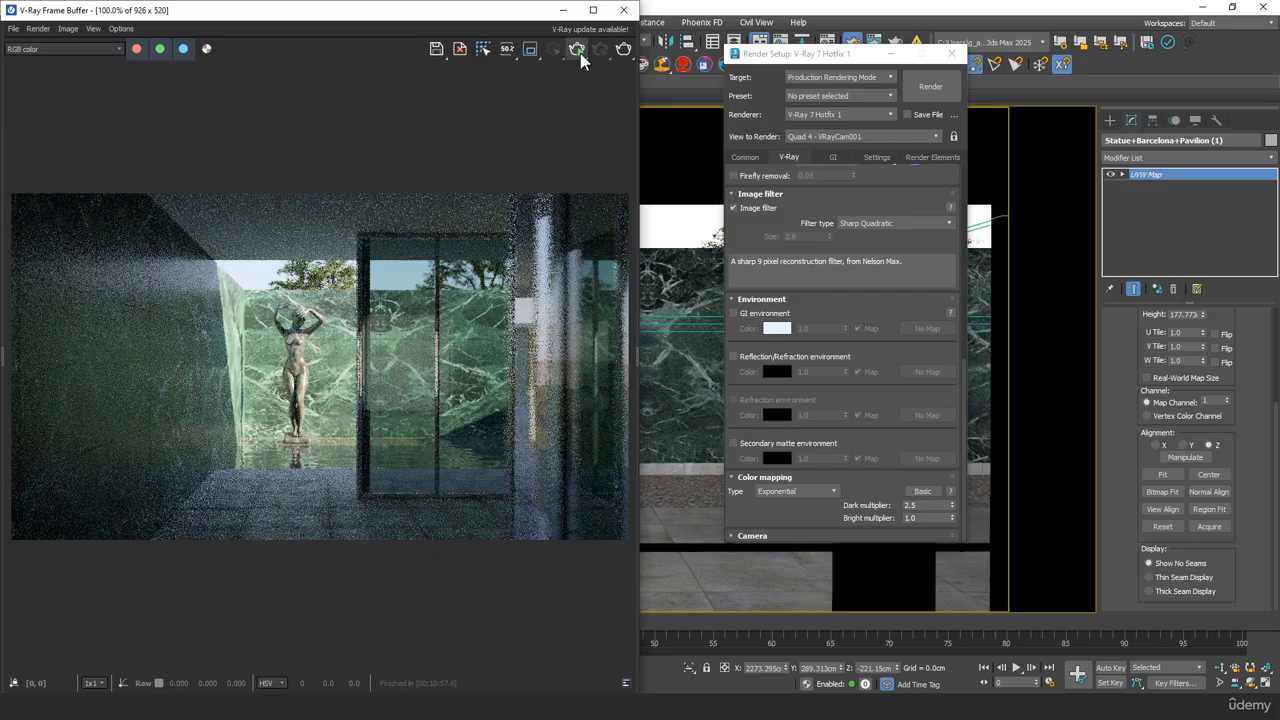
pyautogui.click(577, 50)
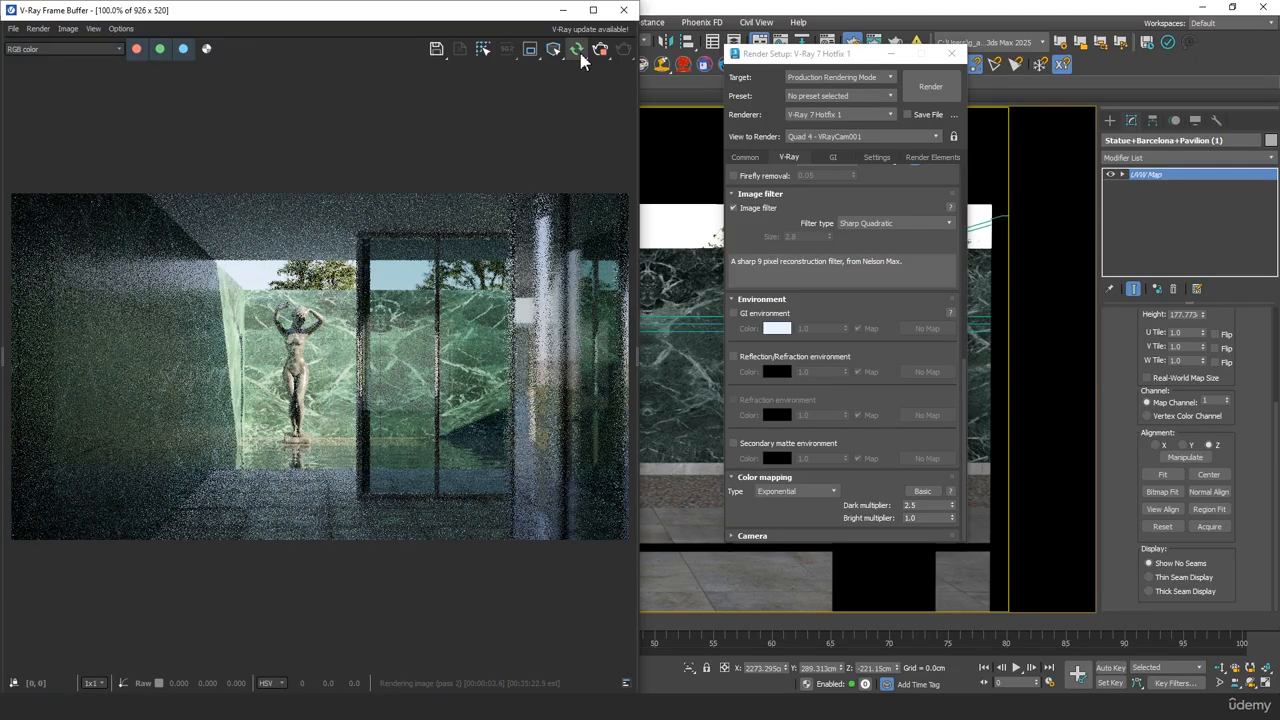
# Inspect the statue and glass in the render up close, and maximize the frame buffer window
pyautogui.scroll(2, 348, 367)
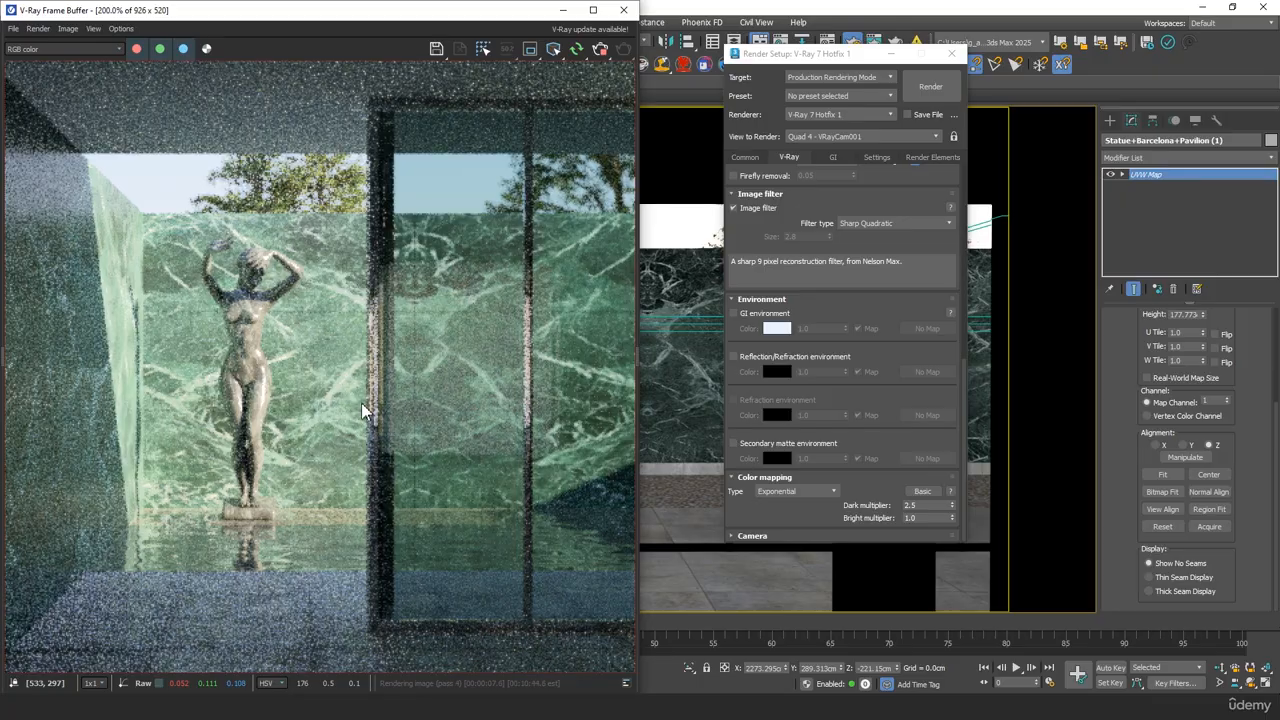
pyautogui.scroll(-2, 268, 390)
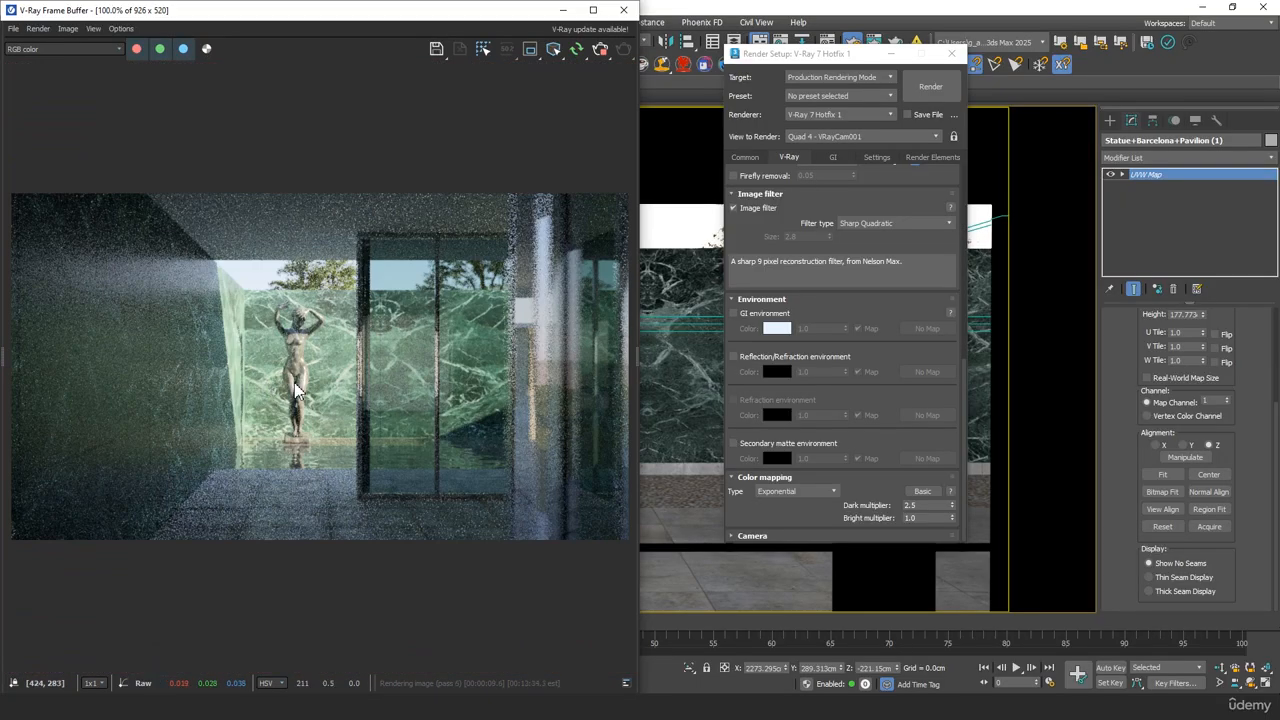
pyautogui.click(593, 10)
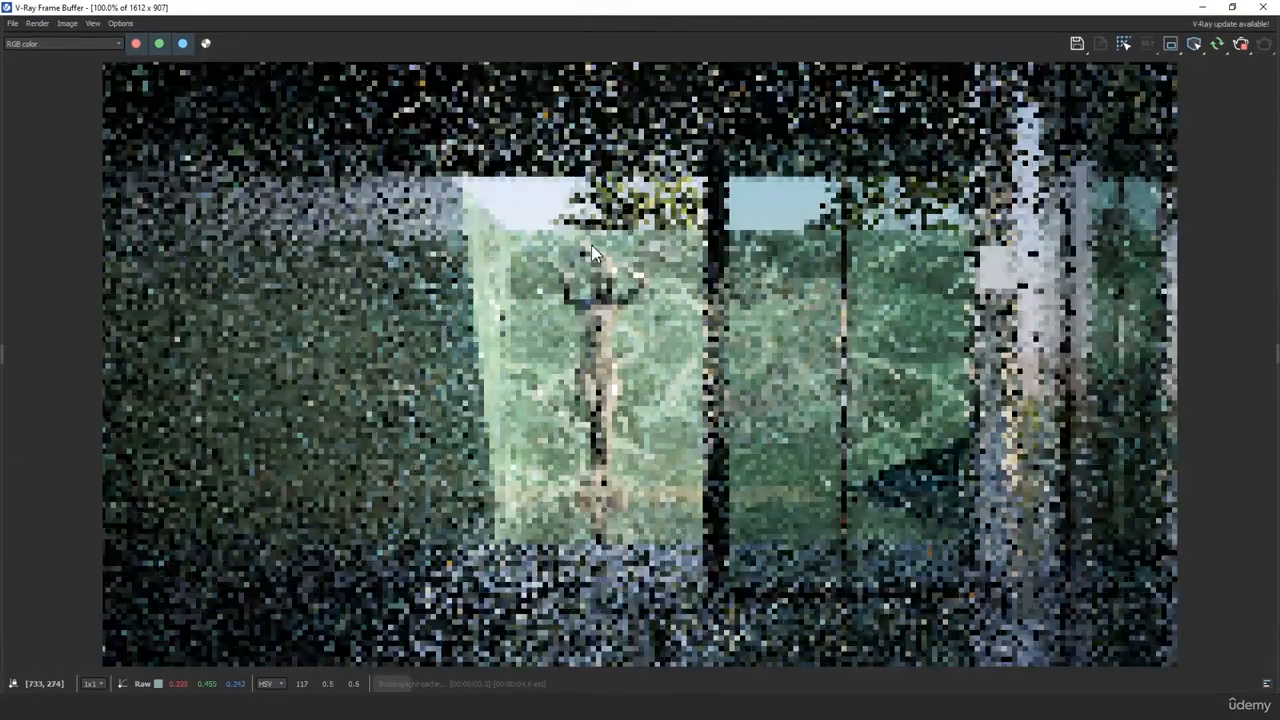
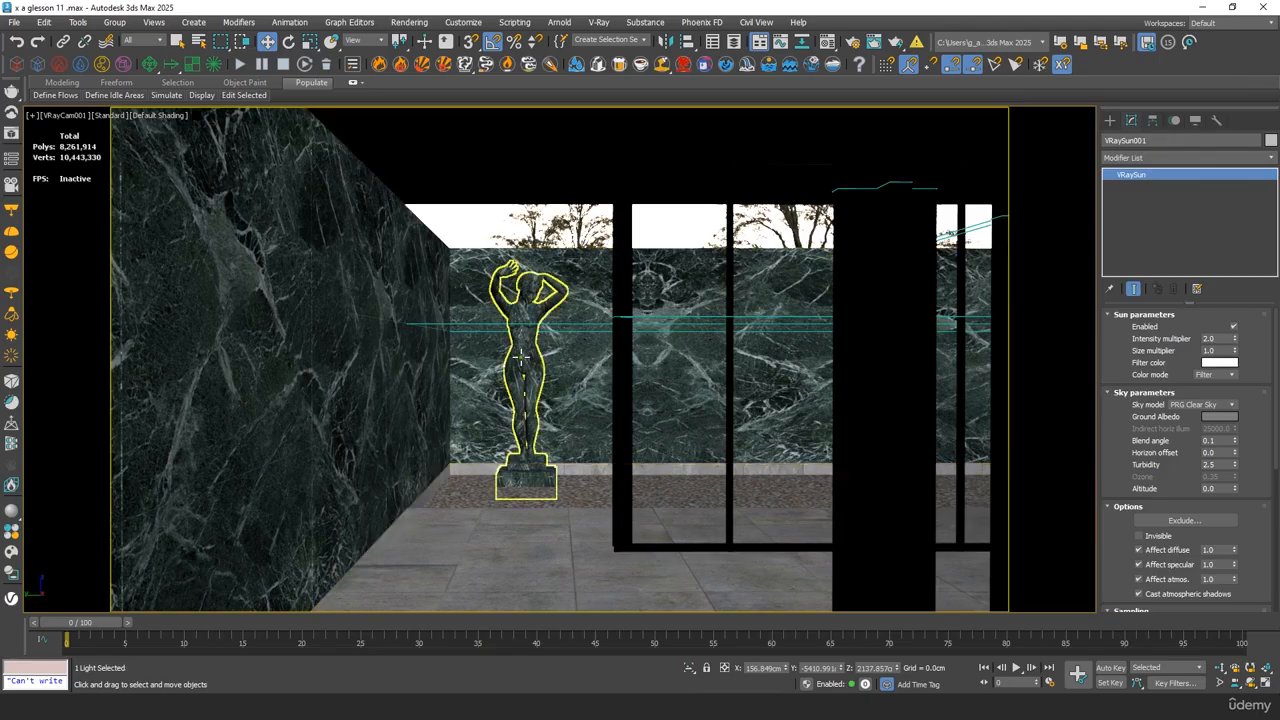
# Select the V-Ray sun in the perspective view and move it across the pavilion to about 2571 cm in Y
pyautogui.click(522, 370)
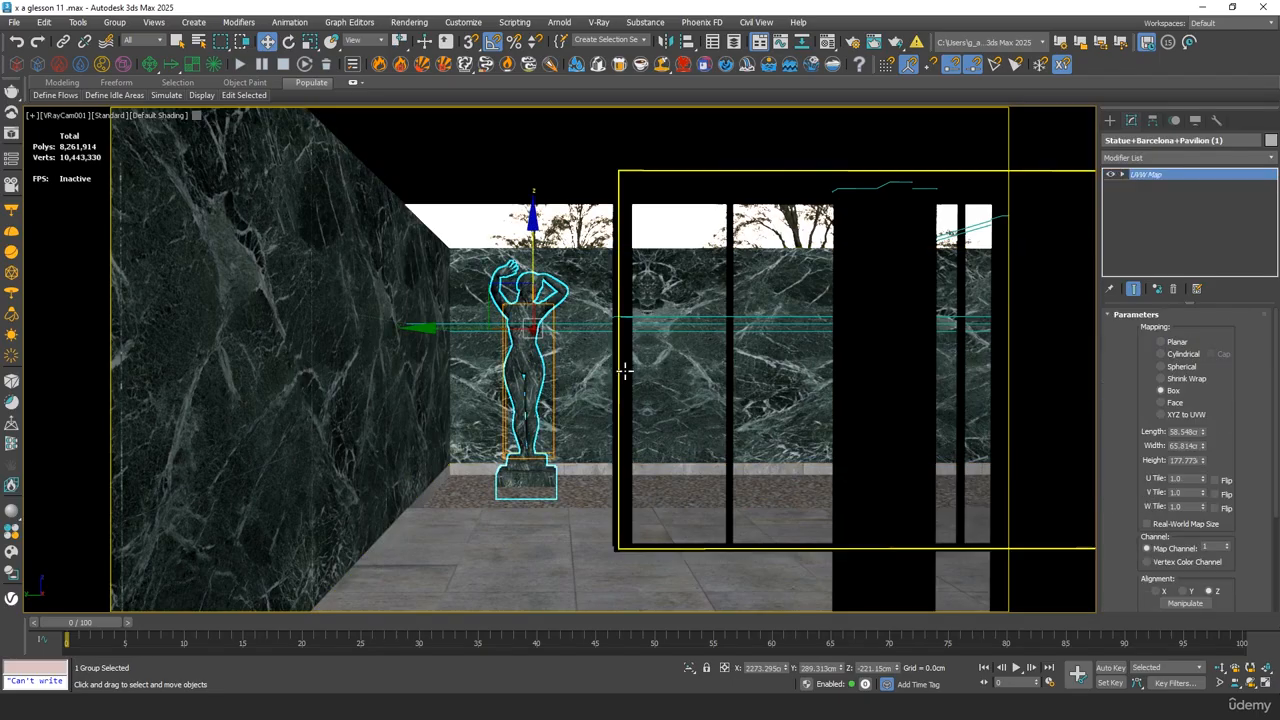
pyautogui.middleClick(562, 238)
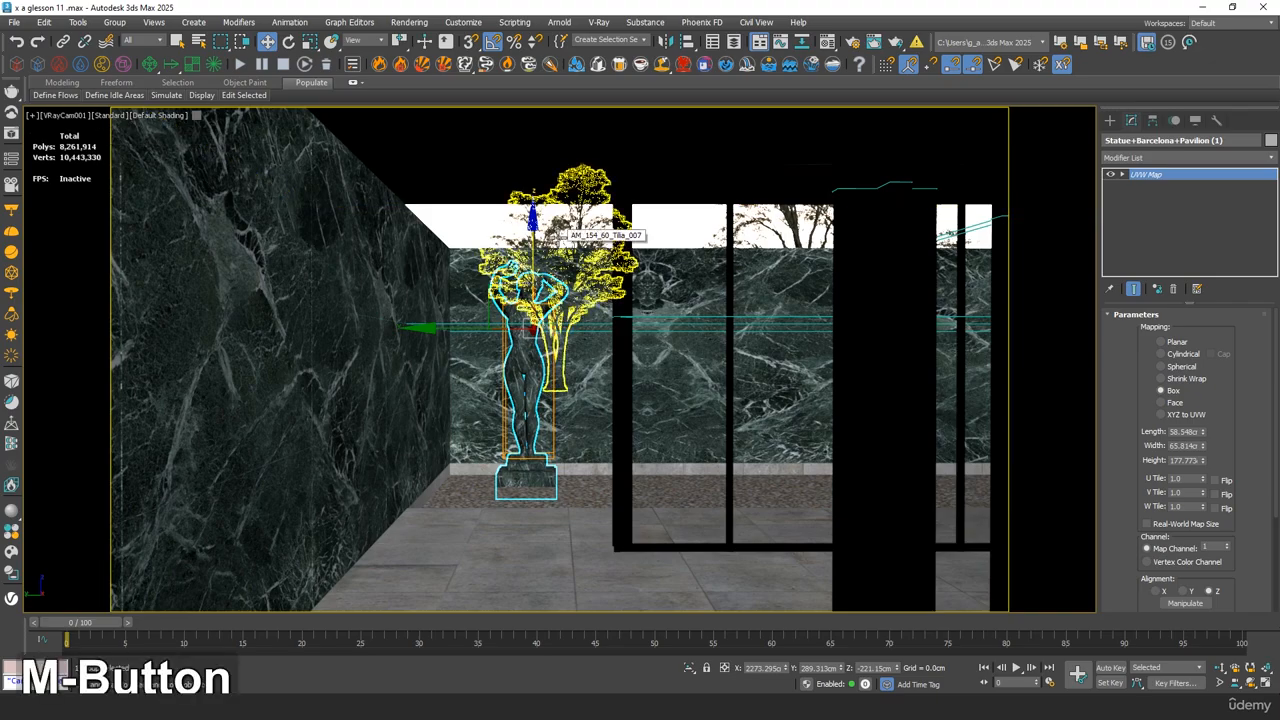
pyautogui.press('p')
pyautogui.press('z')
pyautogui.keyDown('alt'); pyautogui.moveTo(634, 269); pyautogui.dragTo(600, 356, button='middle'); pyautogui.keyUp('alt')
pyautogui.scroll(-5, 595, 272)
pyautogui.scroll(-7, 744, 318)
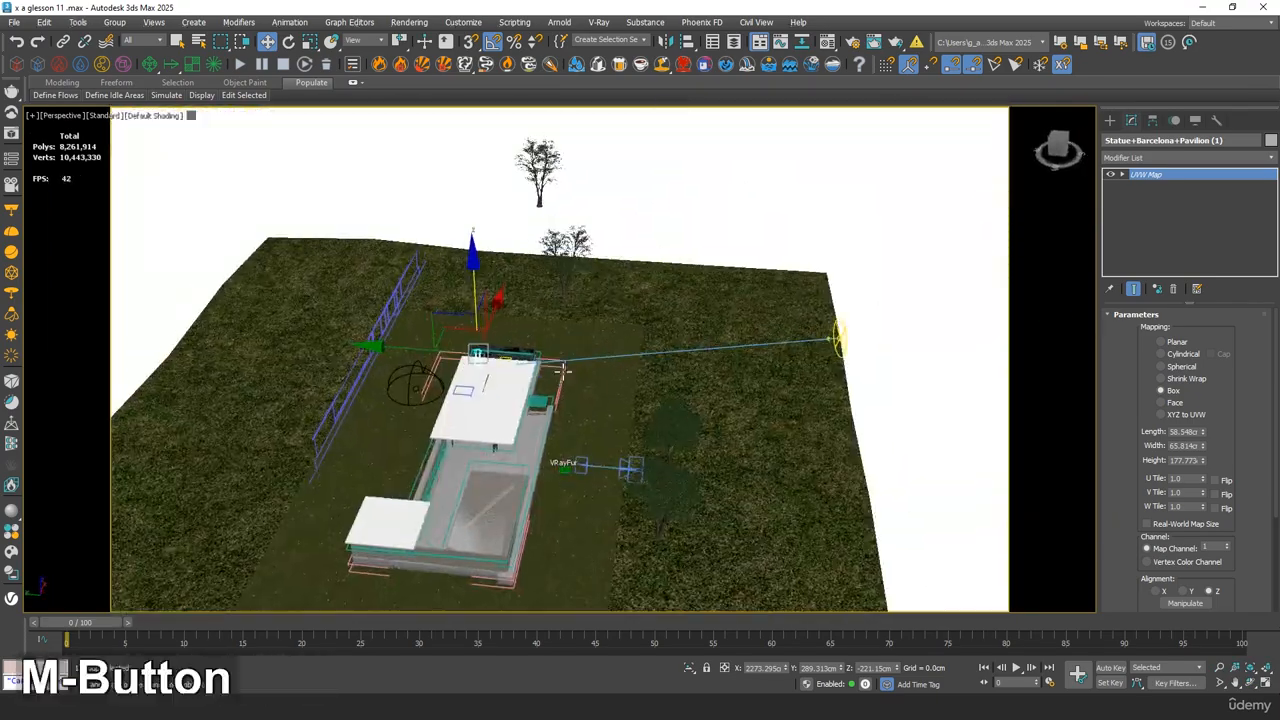
pyautogui.click(840, 340)
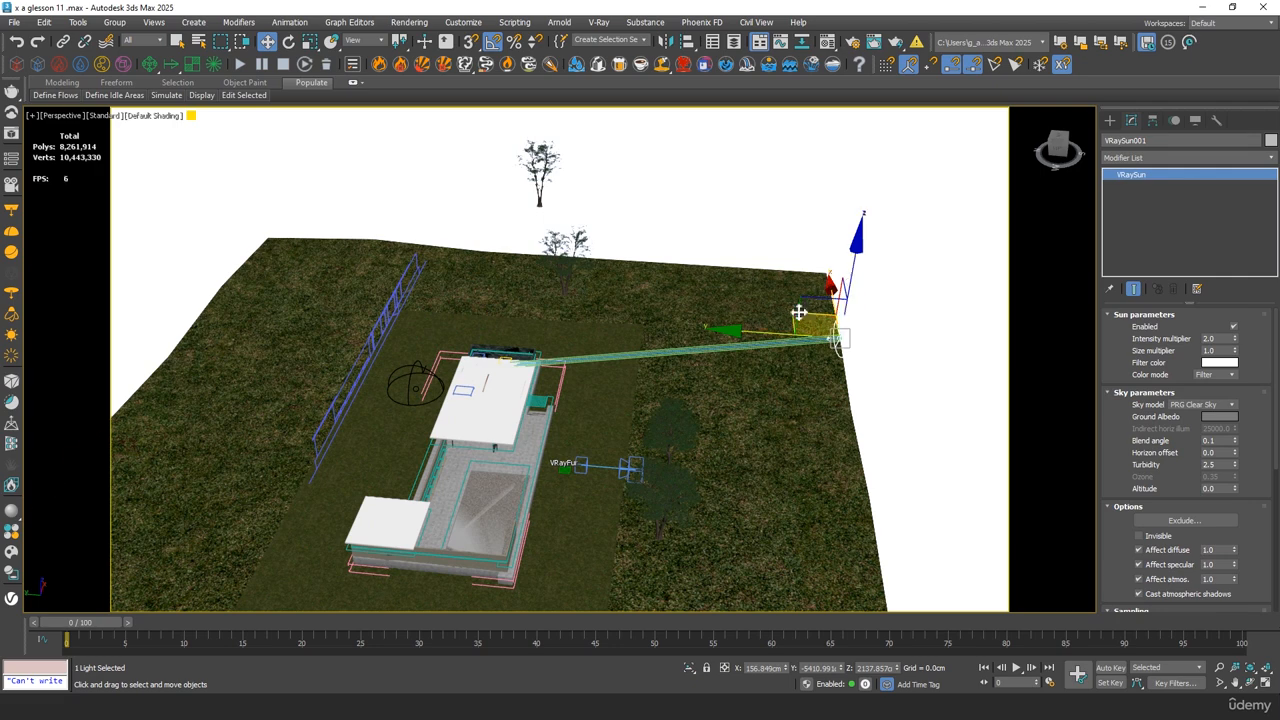
pyautogui.moveTo(765, 336); pyautogui.dragTo(214, 289)
# Return the viewport to VRayCam001 and start an interactive render with the relocated sun
pyautogui.middleClick(486, 337)
pyautogui.press('c')
pyautogui.doubleClick(594, 258)
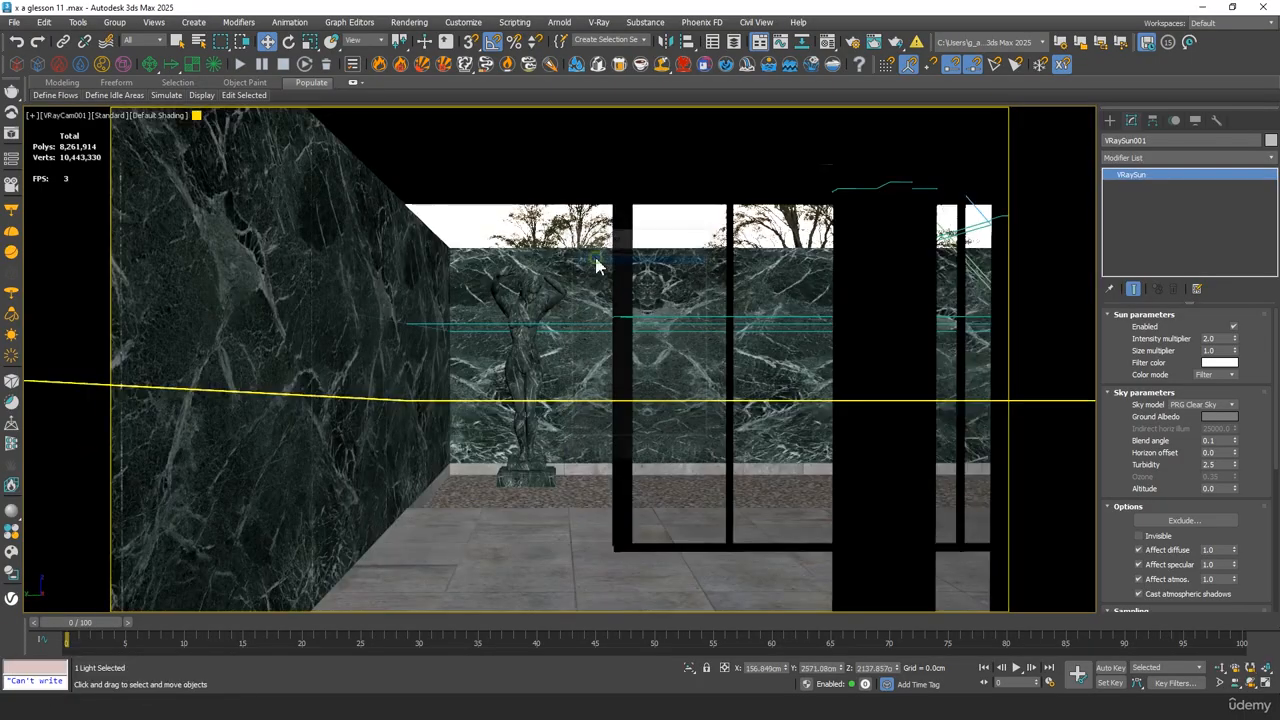
pyautogui.hotkey('shift', 'q')
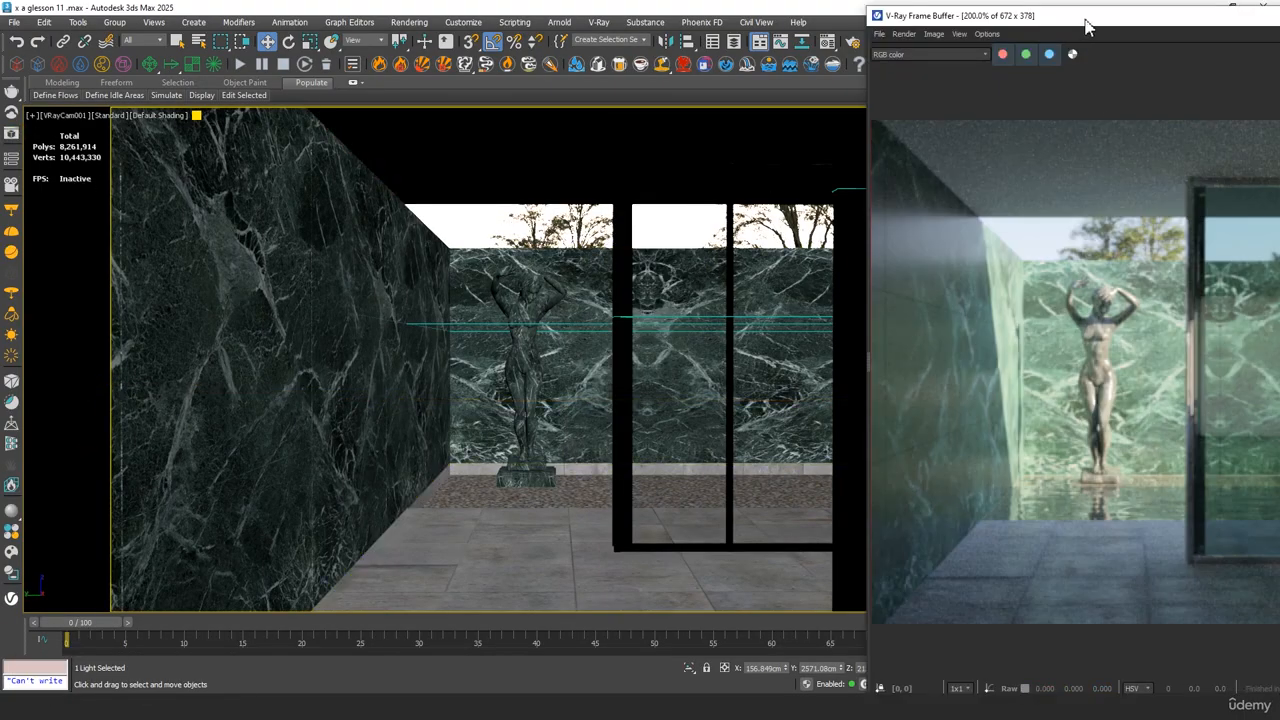
pyautogui.moveTo(1087, 27); pyautogui.dragTo(505, 188)
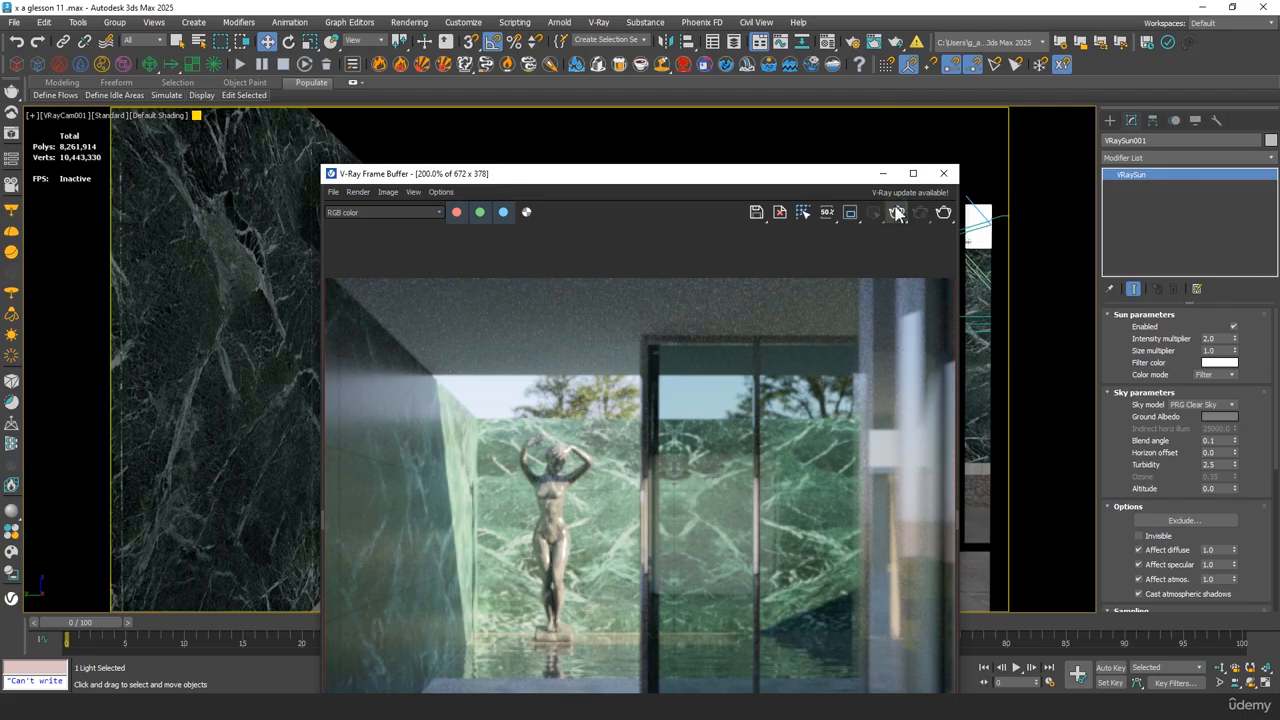
pyautogui.click(897, 213)
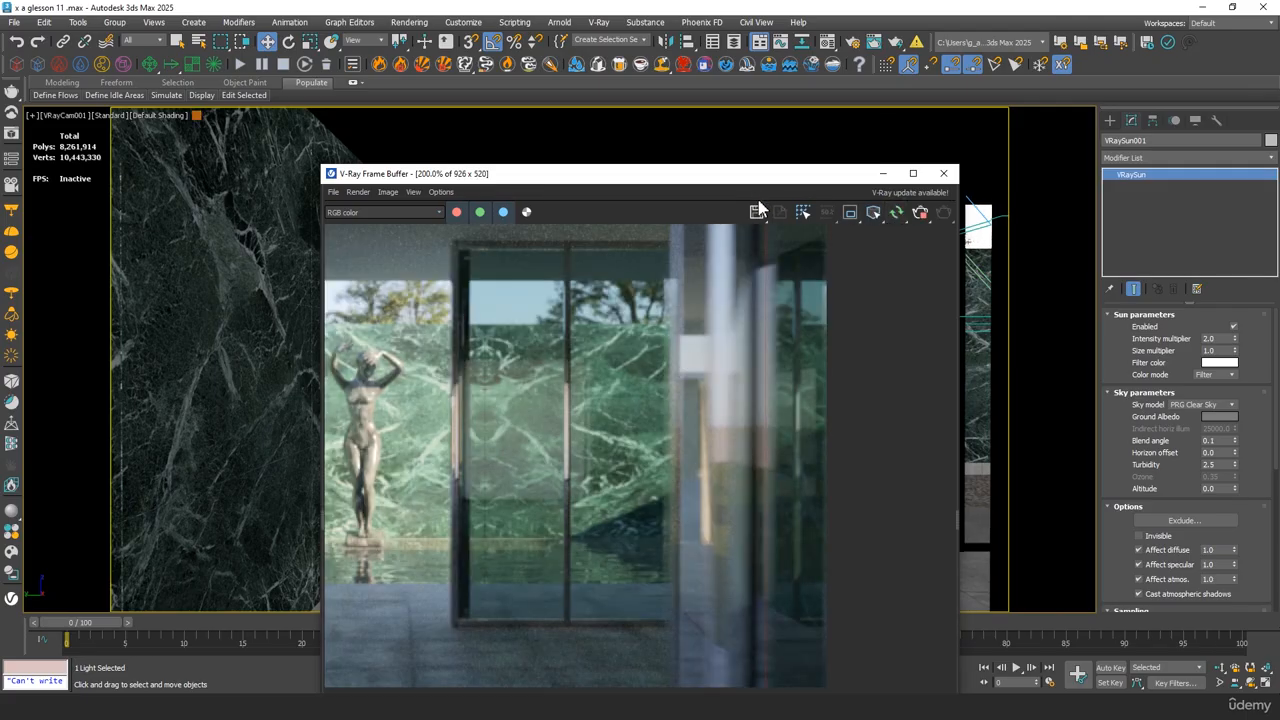
# Maximize the frame buffer and inspect how the shadows fall on the statue, marble wall and column
pyautogui.moveTo(742, 174); pyautogui.dragTo(575, 2)
pyautogui.scroll(-2, 648, 308)
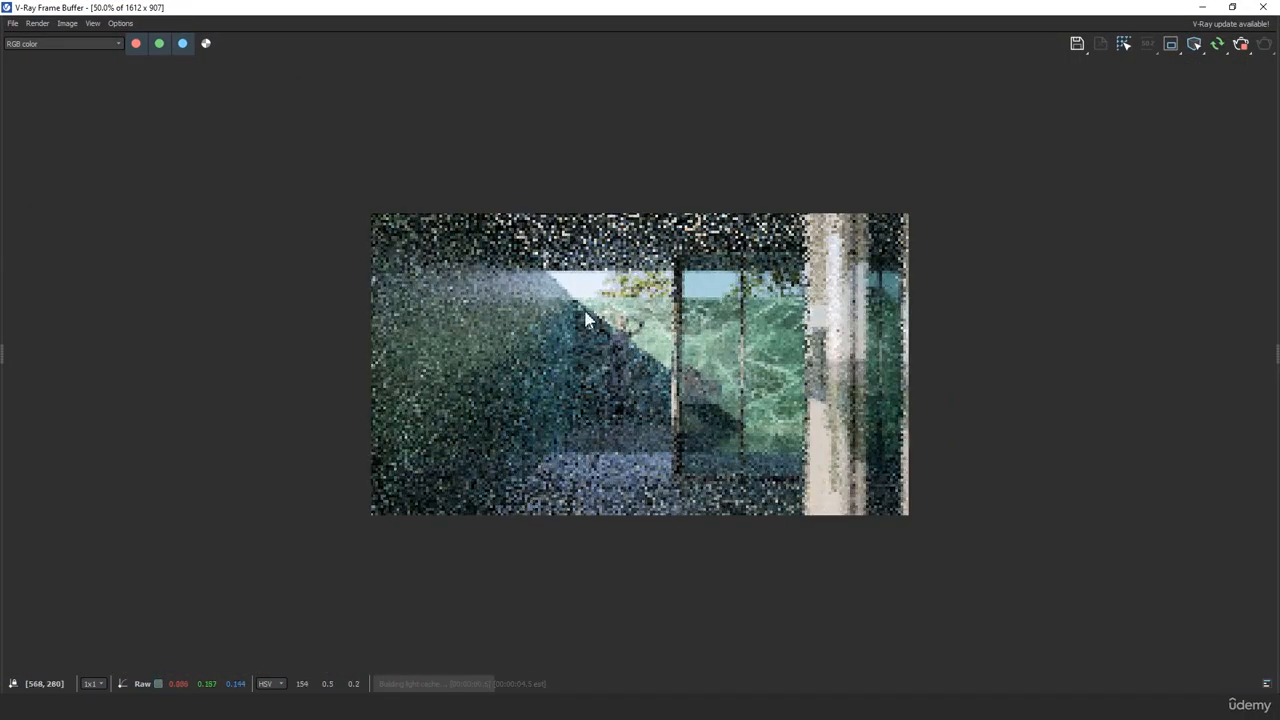
pyautogui.scroll(1, 650, 325)
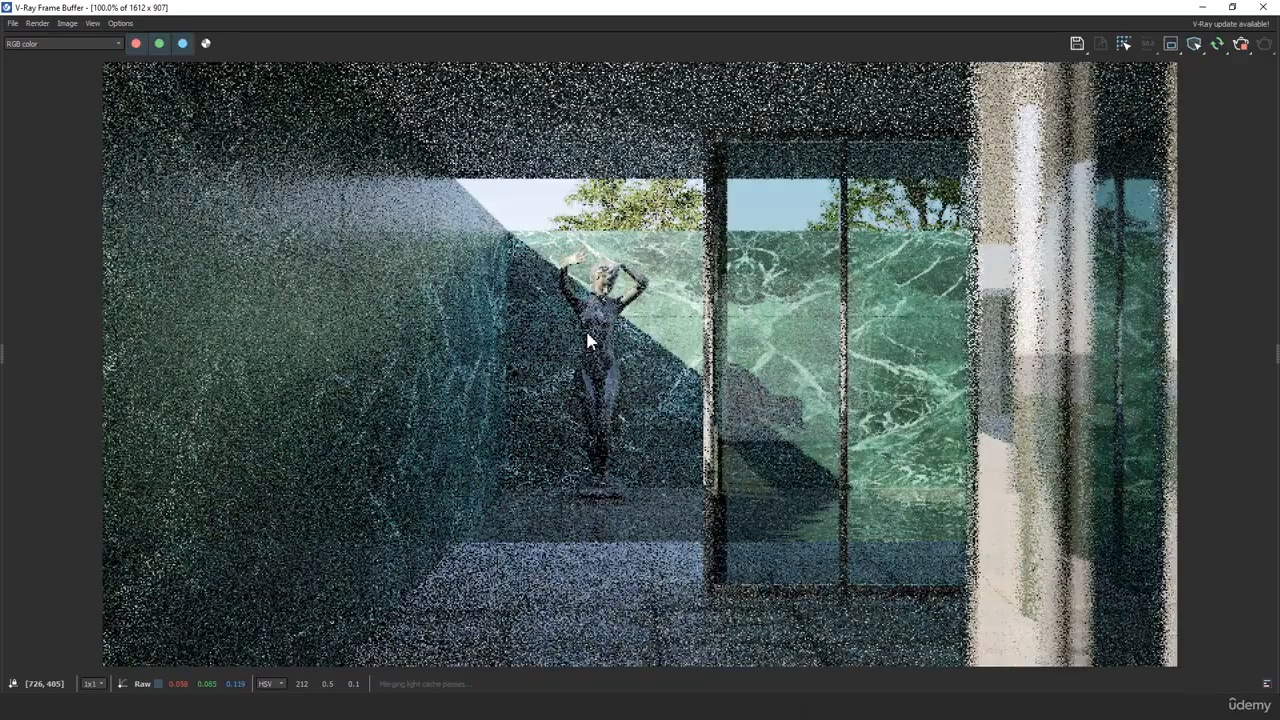
pyautogui.scroll(-1, 590, 335)
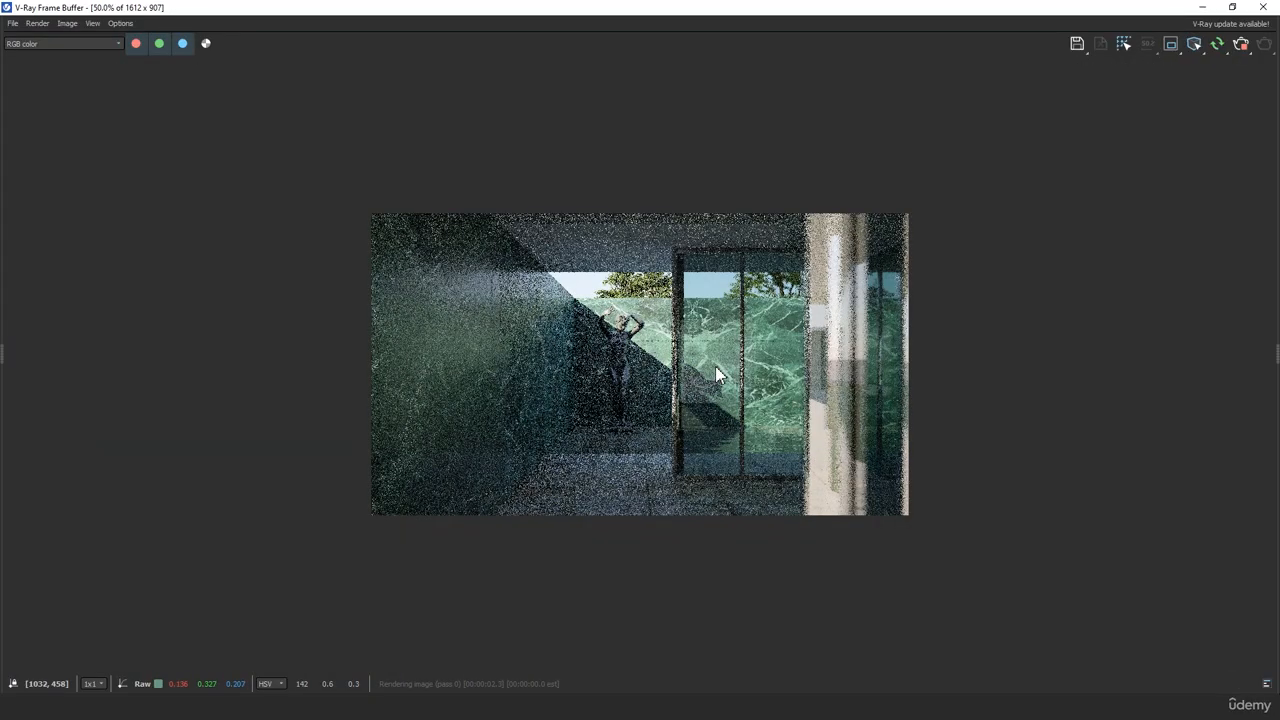
pyautogui.scroll(2, 676, 373)
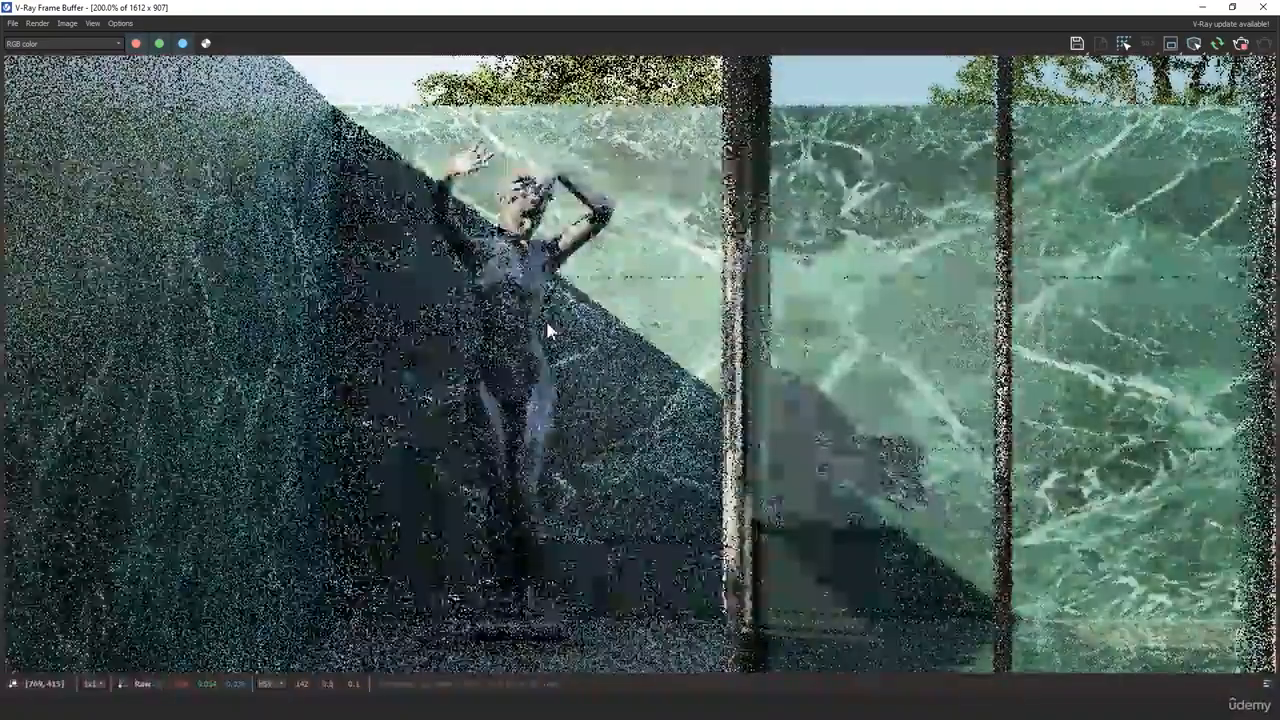
pyautogui.scroll(-1, 549, 318)
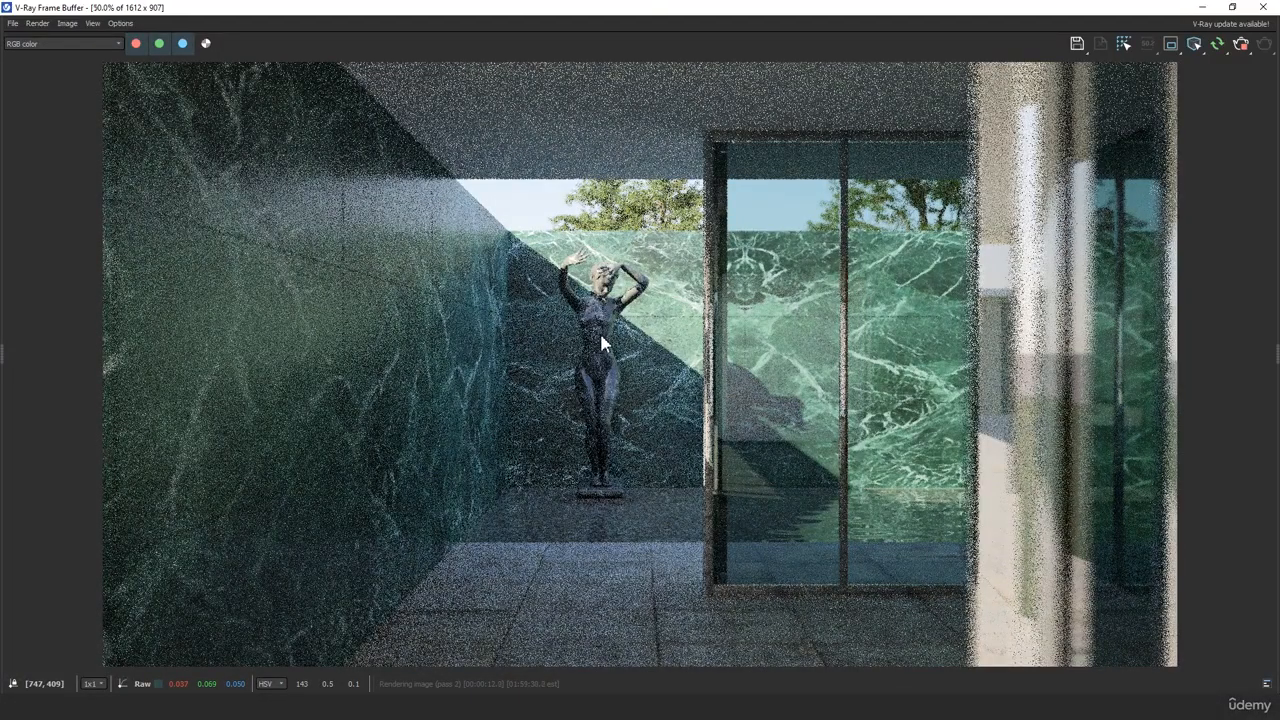
pyautogui.scroll(-2, 599, 330)
pyautogui.scroll(2, 599, 330)
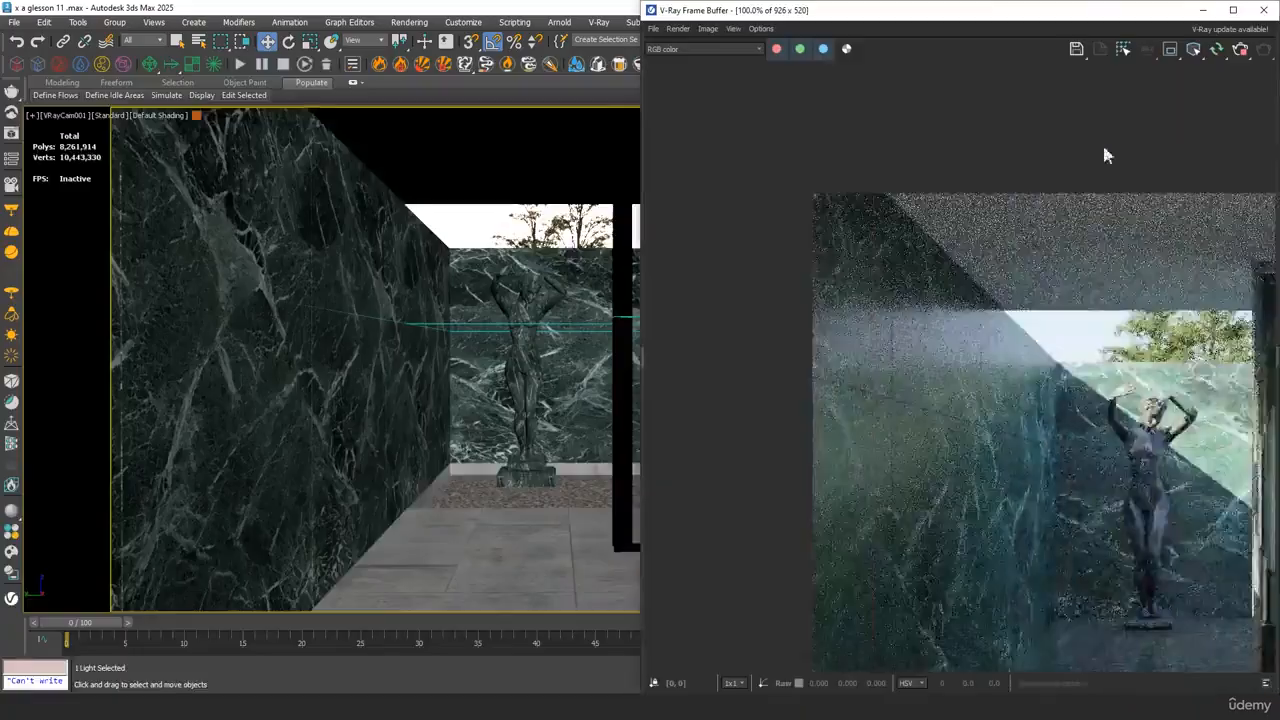
# Lower the sun to about 1458 cm in Z, return to VRayCam001, and check the render
pyautogui.moveTo(440, 300); pyautogui.dragTo(345, 395, button='middle')
pyautogui.scroll(-5, 460, 293)
pyautogui.scroll(-3, 345, 395)
pyautogui.moveTo(345, 395); pyautogui.dragTo(370, 448, button='middle')
pyautogui.moveTo(219, 215); pyautogui.dragTo(210, 267)
pyautogui.press('c')
pyautogui.doubleClick(605, 257)
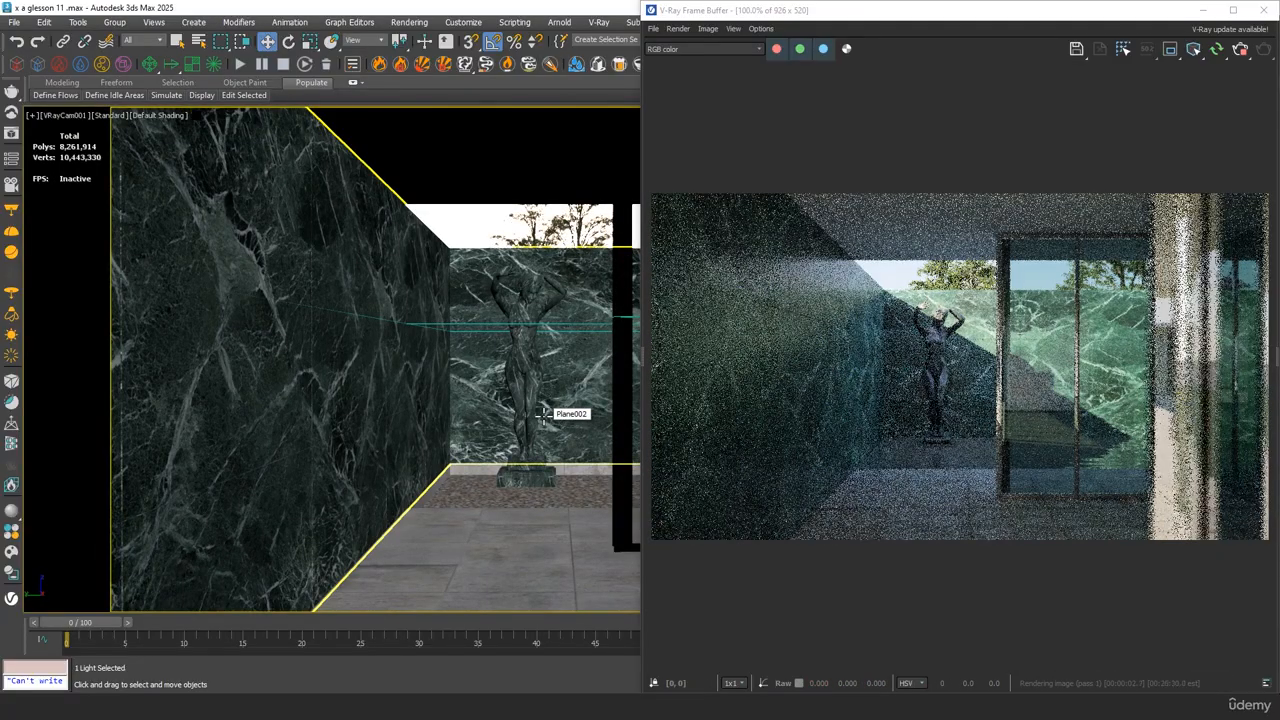
pyautogui.scroll(1, 968, 371)
pyautogui.scroll(-1, 885, 407)
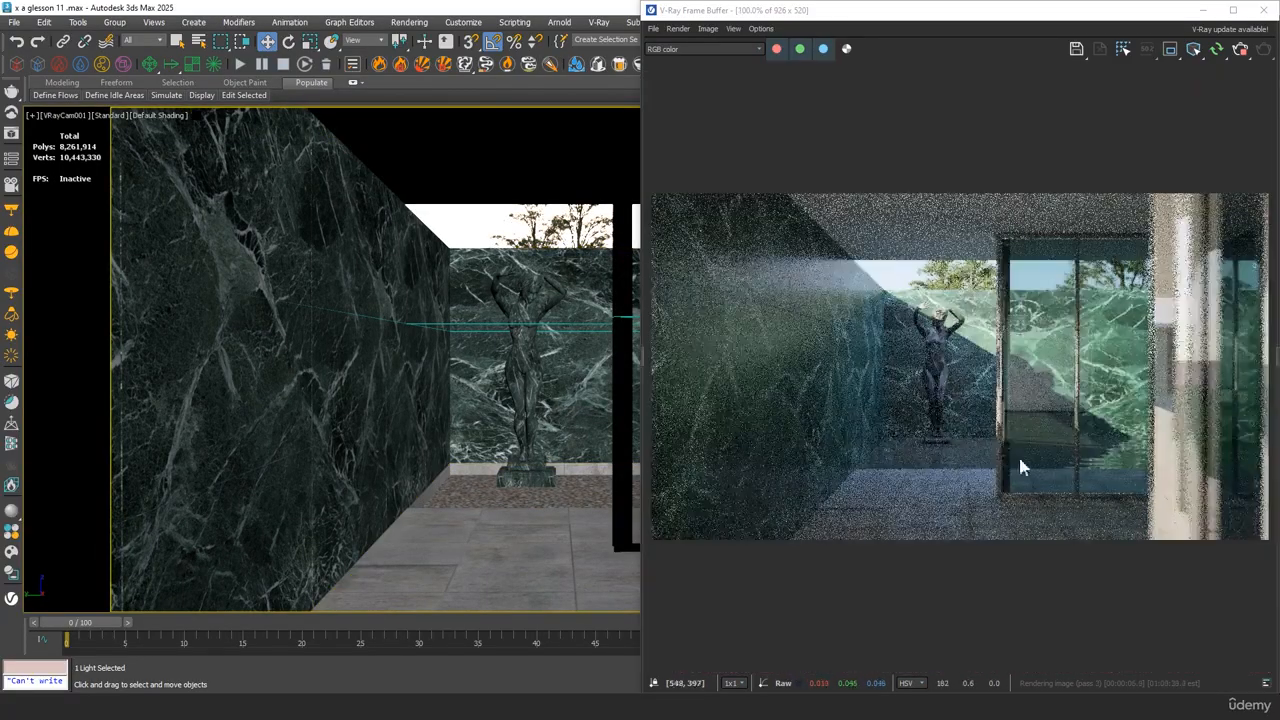
pyautogui.middleClick(914, 420)
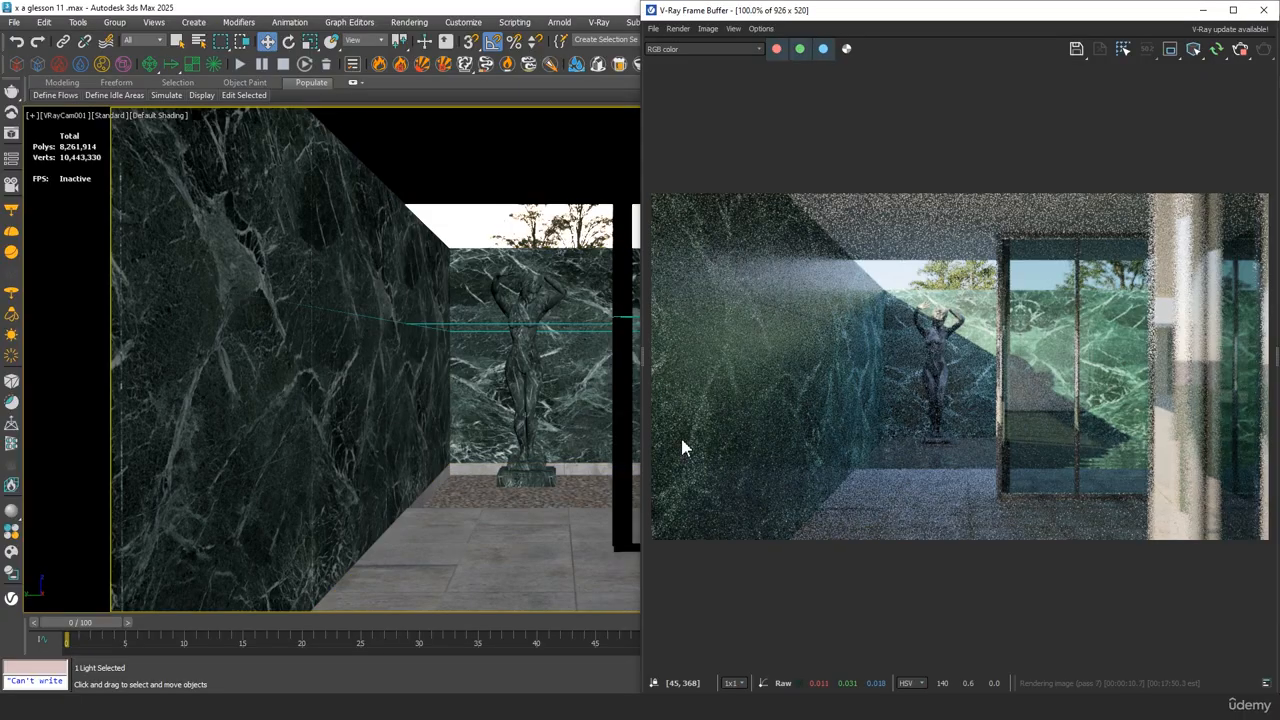
# Move the sun along X to about 1194 cm in the perspective view, and return to VRayCam001
pyautogui.middleClick(491, 222)
pyautogui.press('p')
pyautogui.press('z')
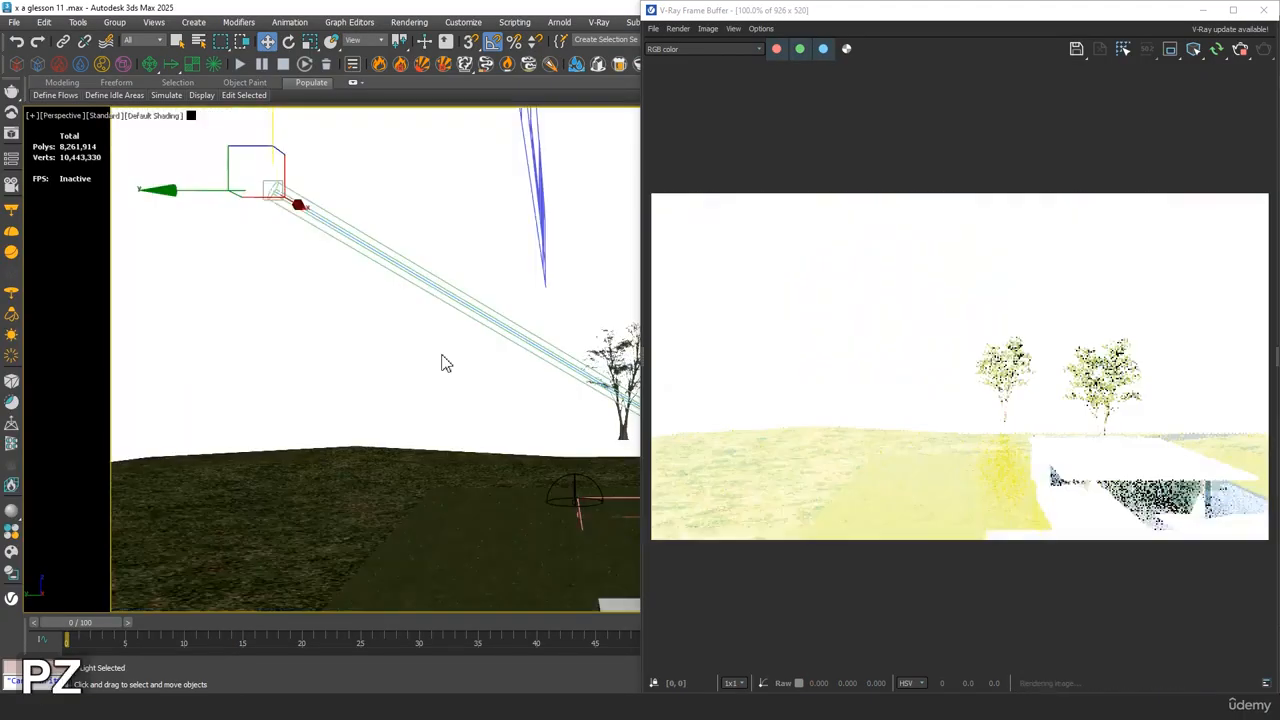
pyautogui.keyDown('alt'); pyautogui.moveTo(443, 363); pyautogui.dragTo(383, 459, button='middle'); pyautogui.keyUp('alt')
pyautogui.moveTo(423, 451); pyautogui.dragTo(277, 380)
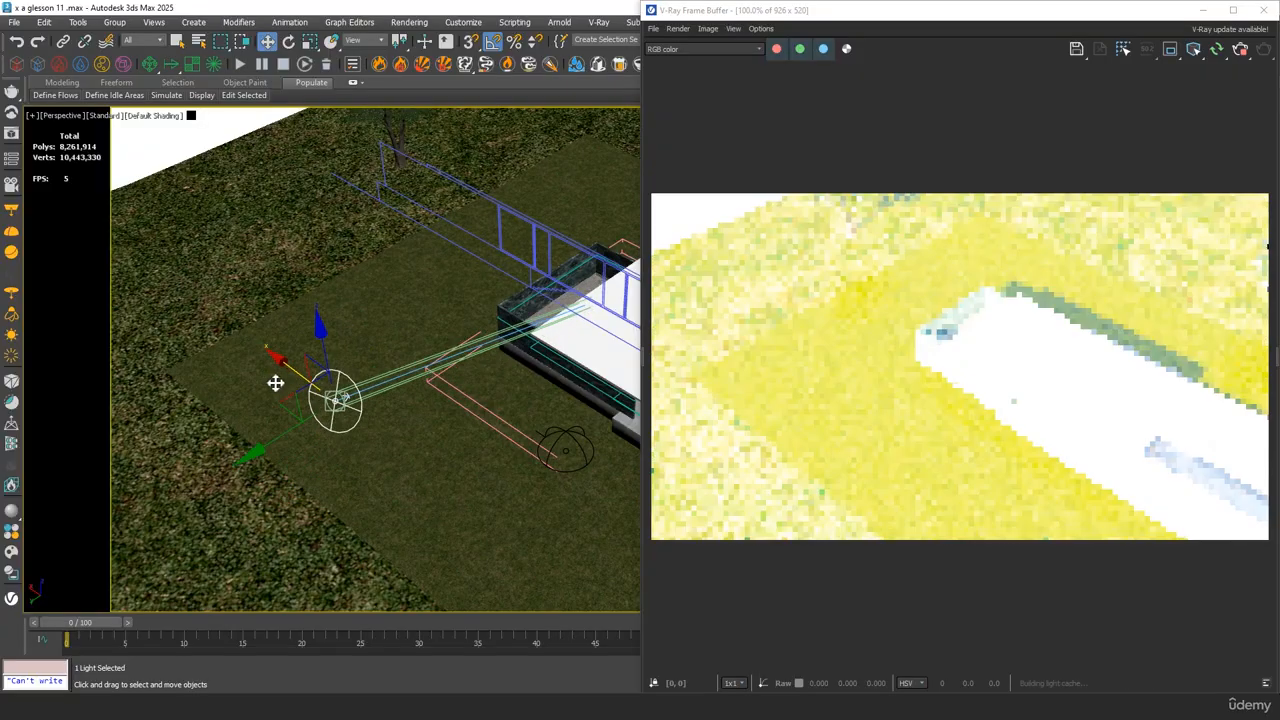
pyautogui.press('c')
pyautogui.doubleClick(601, 272)
pyautogui.press('c')
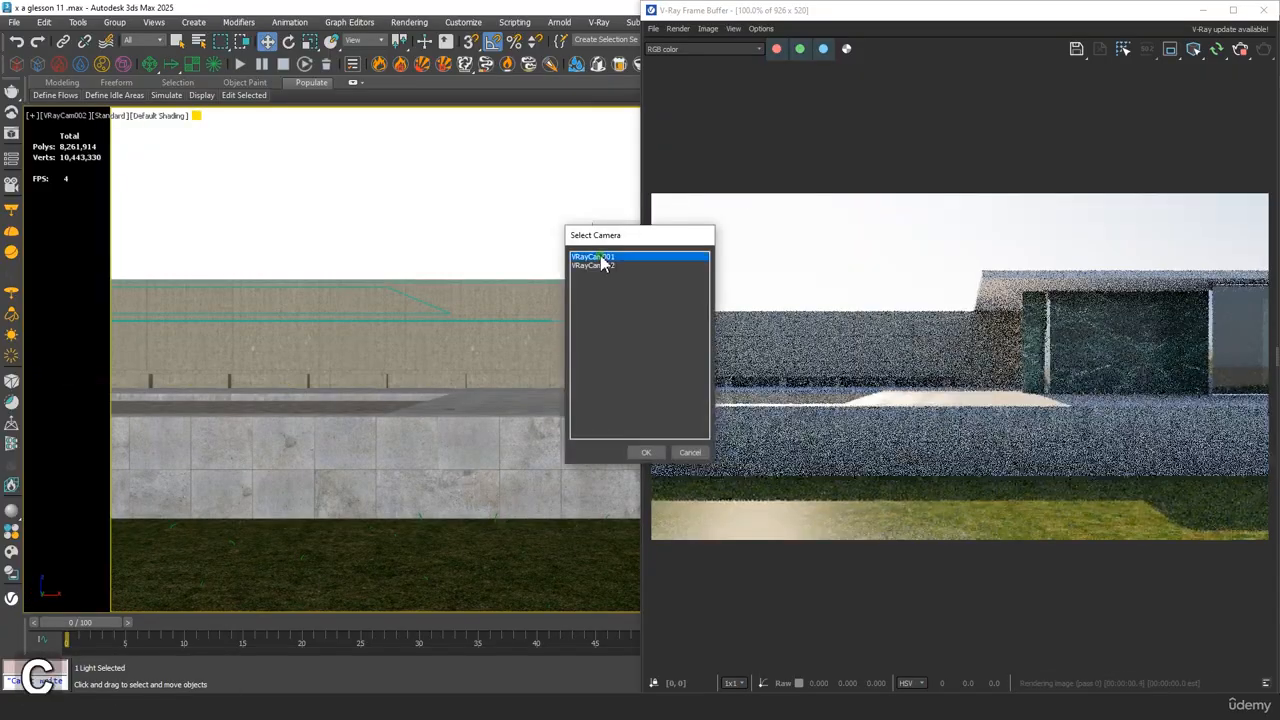
pyautogui.doubleClick(603, 260)
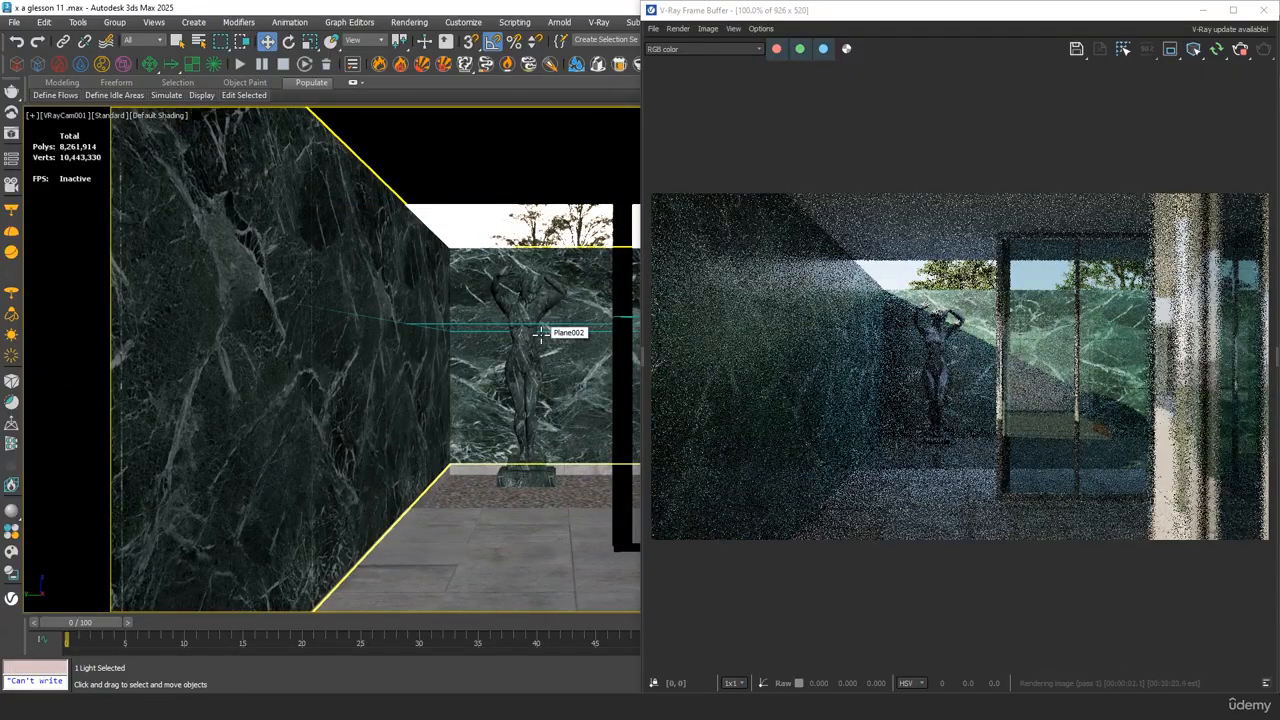
# Inspect the statue, glazing and reflective column in the updated interactive render
pyautogui.scroll(1, 951, 400)
pyautogui.scroll(-2, 836, 406)
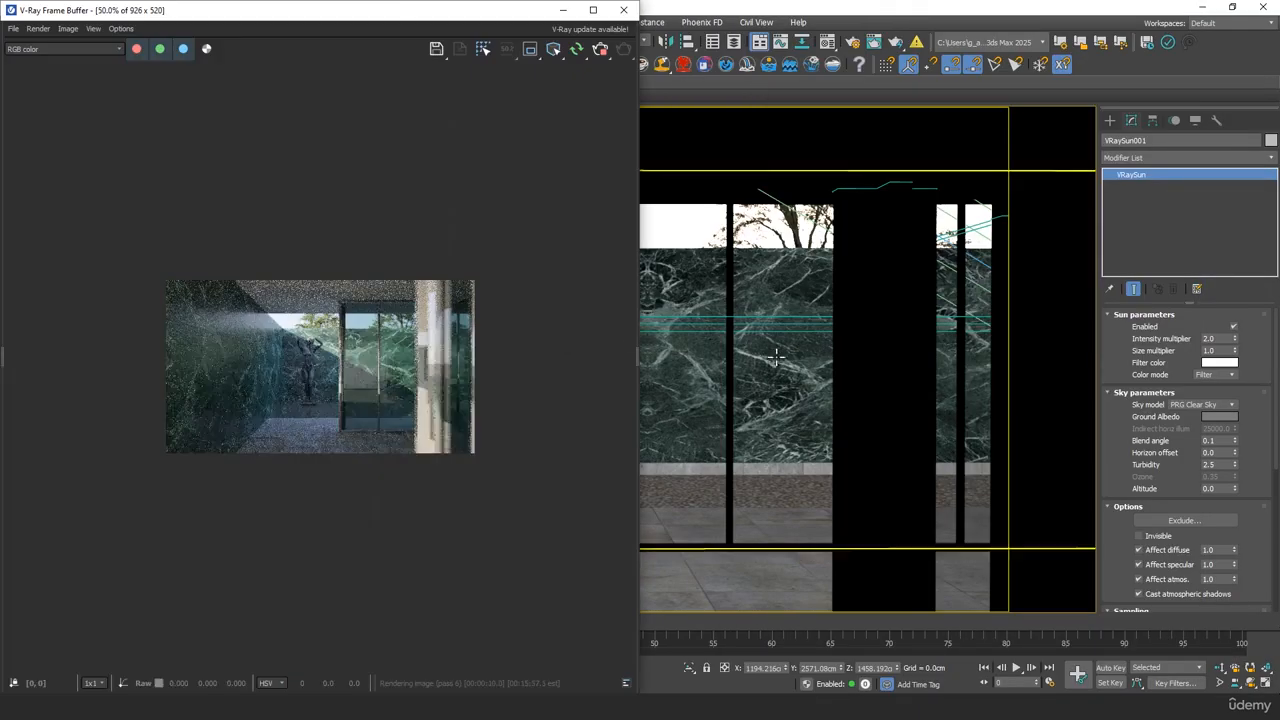
pyautogui.scroll(2, 428, 363)
pyautogui.moveTo(428, 363); pyautogui.dragTo(353, 317, button='middle')
pyautogui.middleClick(800, 308)
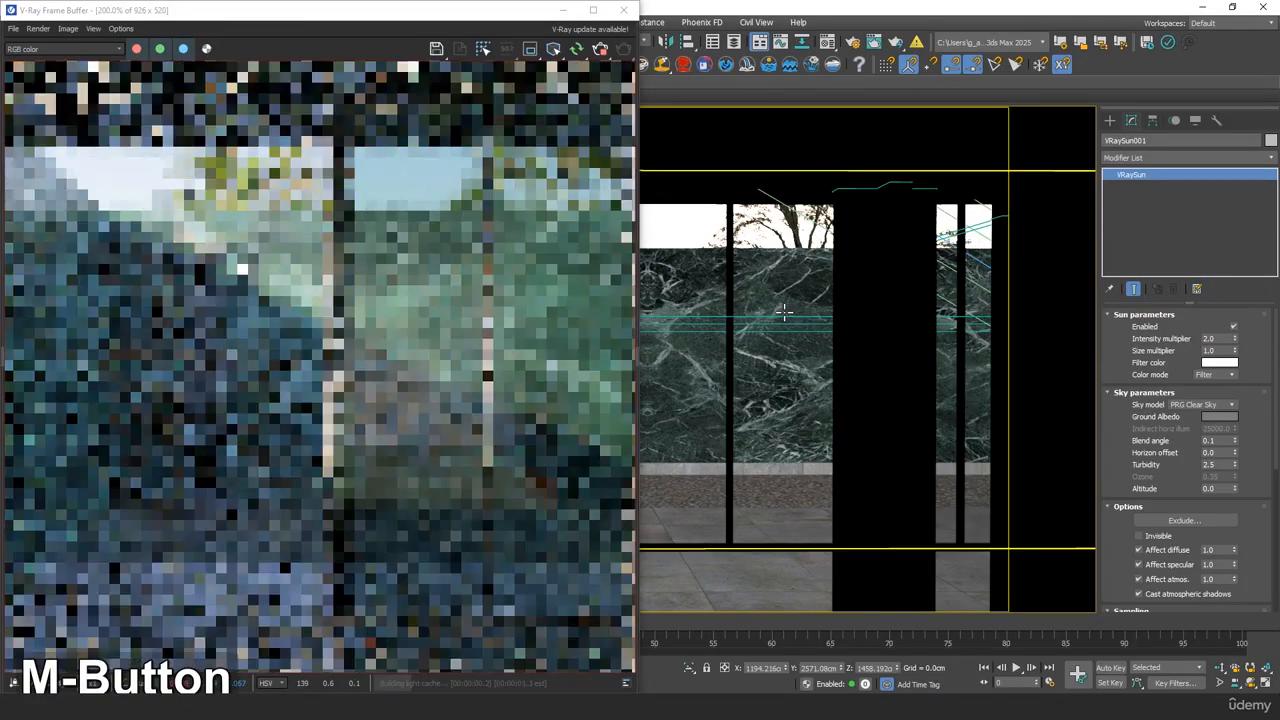
pyautogui.scroll(-1, 505, 332)
pyautogui.middleClick(812, 398)
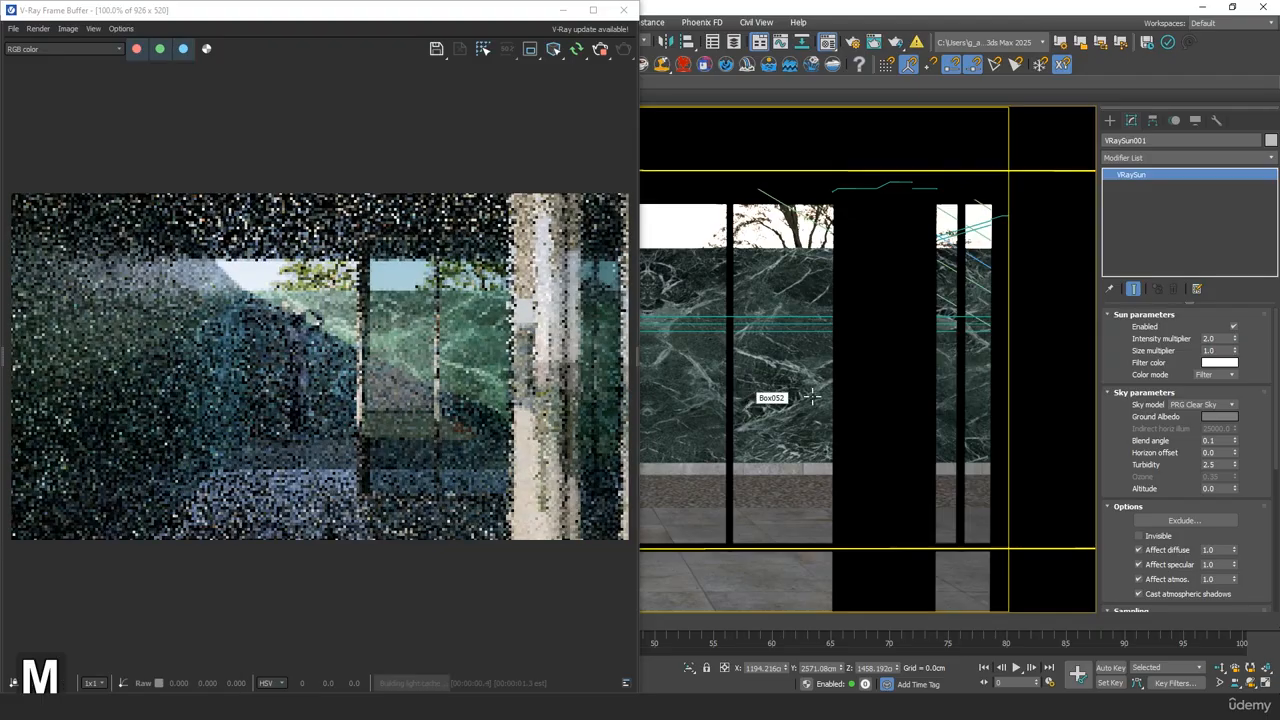
# Set the reflection glossiness of the 03 - Default material to 0.95
pyautogui.press('m')
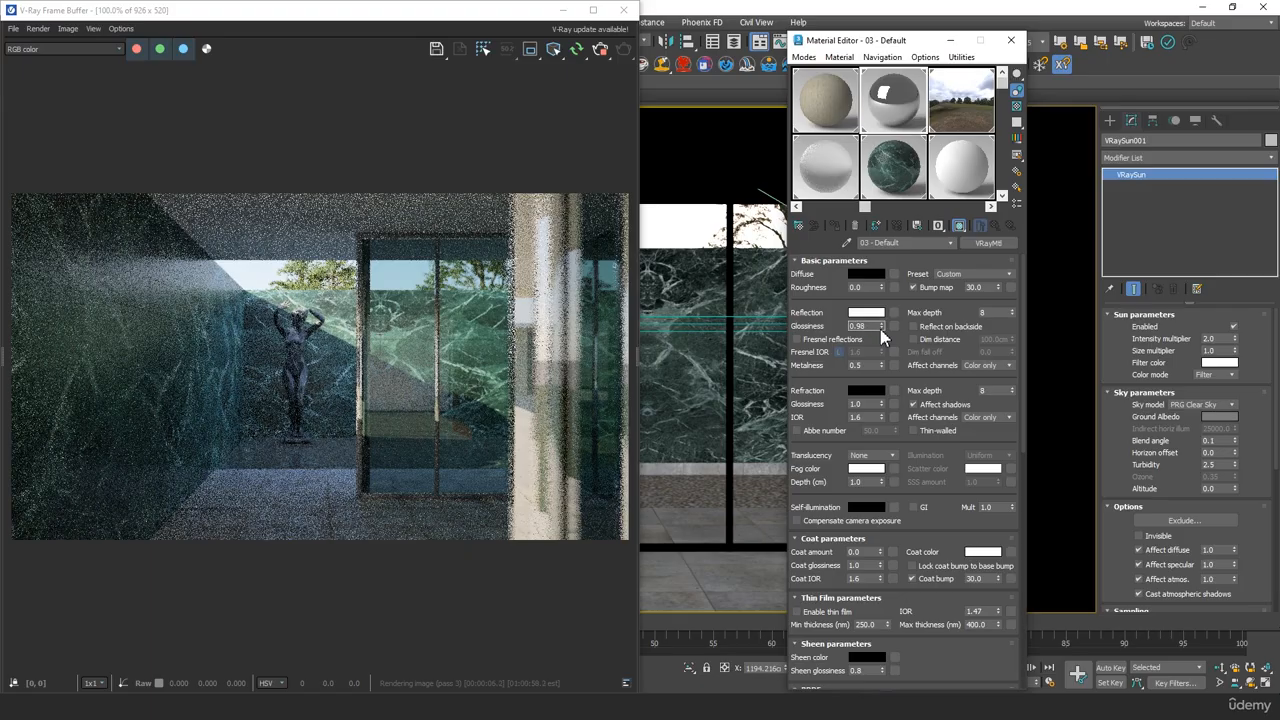
pyautogui.press('BackSpace')
pyautogui.write('5')
pyautogui.press('Tab')
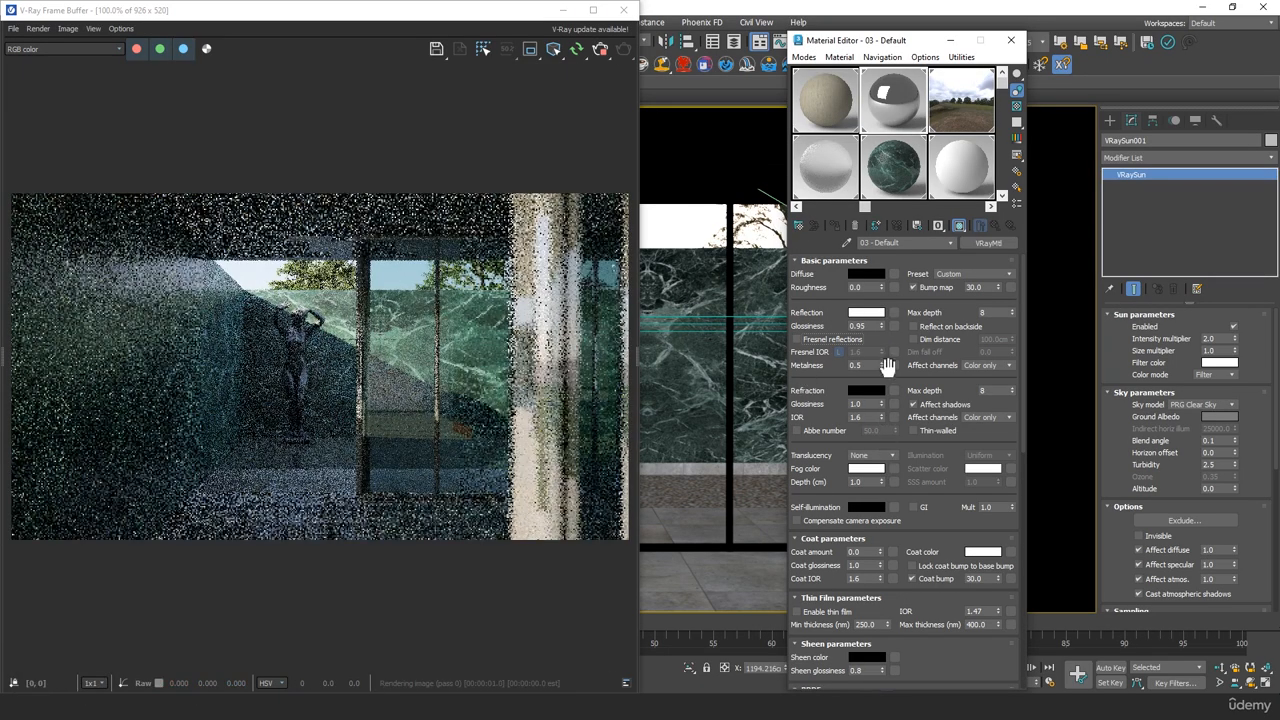
# Try a metalness of 1.0 on the 03 - Default material, undo it, and inspect the column and statue in the render
pyautogui.moveTo(882, 367); pyautogui.dragTo(878, 288)
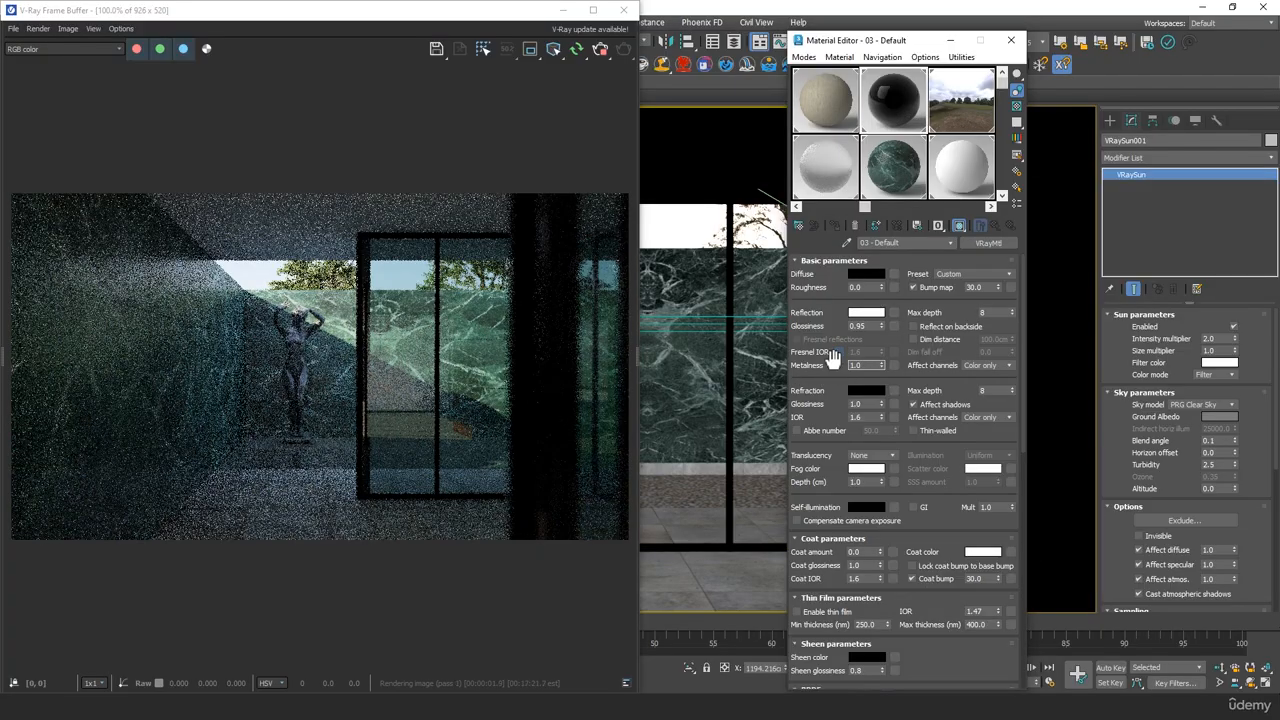
pyautogui.hotkey('ctrl', 'z')
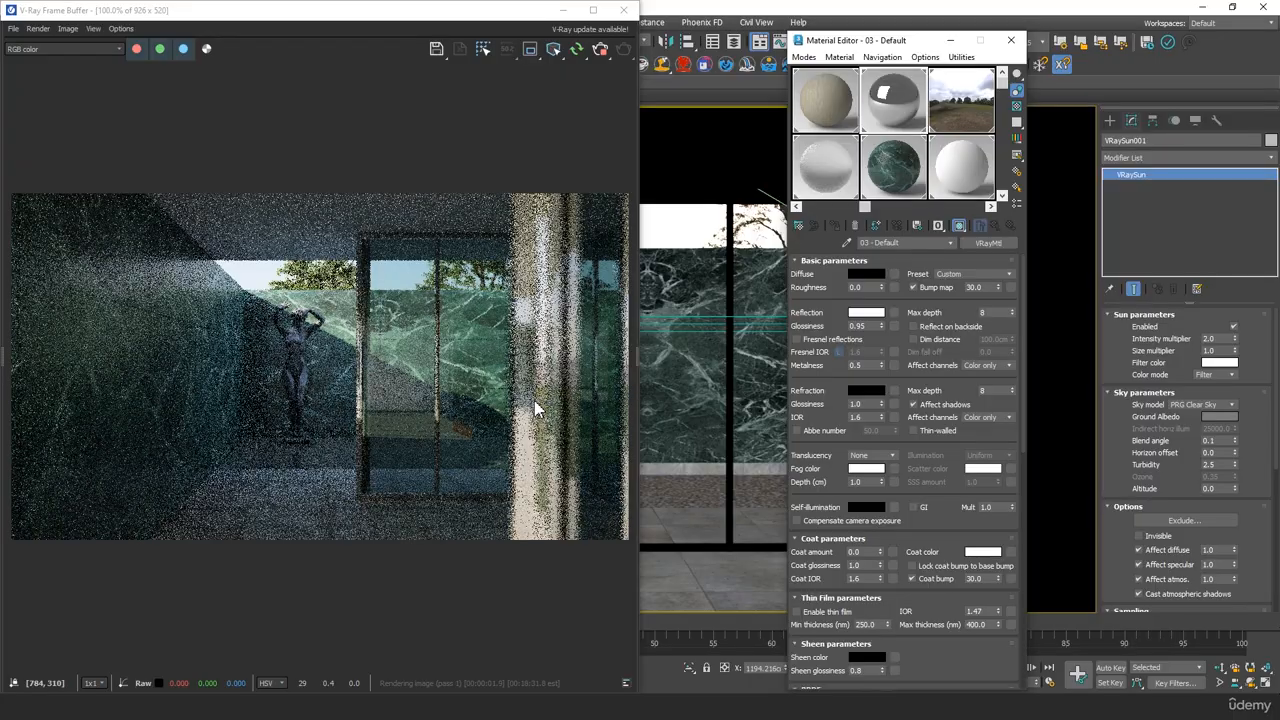
pyautogui.scroll(-2, 333, 408)
pyautogui.scroll(2, 333, 408)
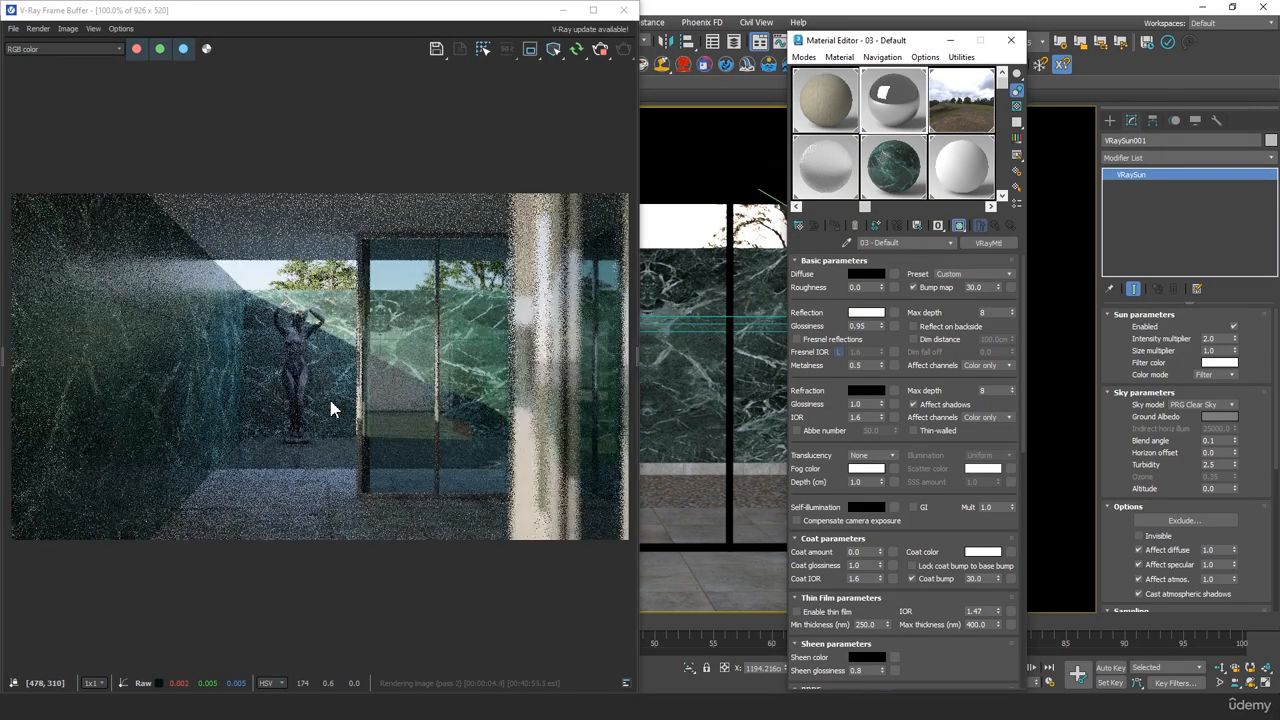
pyautogui.scroll(1, 278, 322)
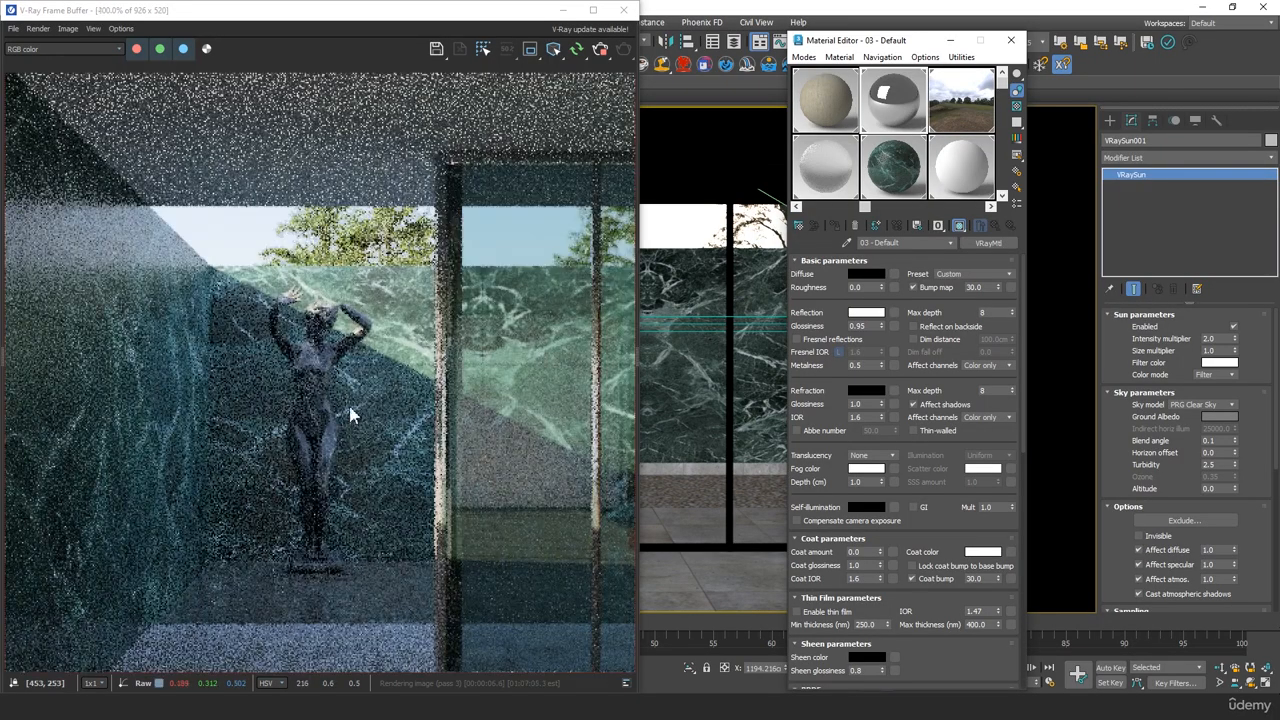
pyautogui.scroll(-2, 350, 415)
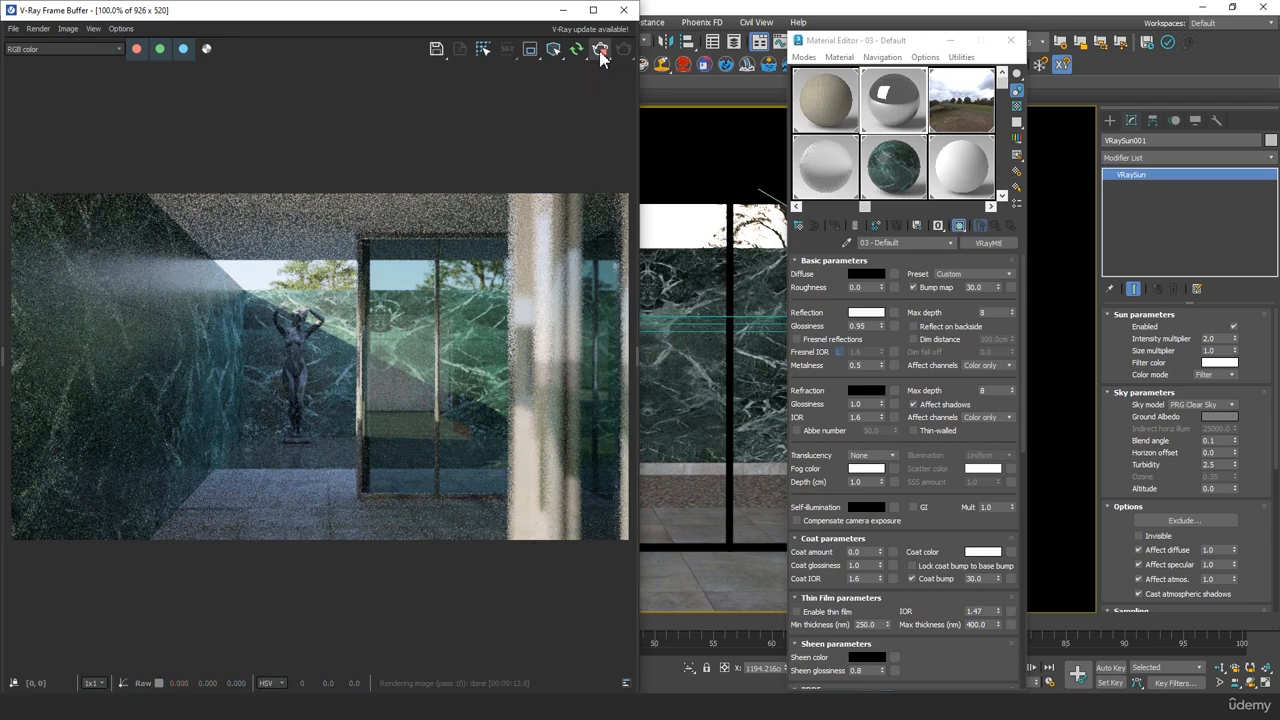
# Switch from the render to the perspective view and select the wooden wall panel for polygon-level editing
pyautogui.click(563, 10)
pyautogui.moveTo(498, 372); pyautogui.dragTo(531, 372, button='middle')
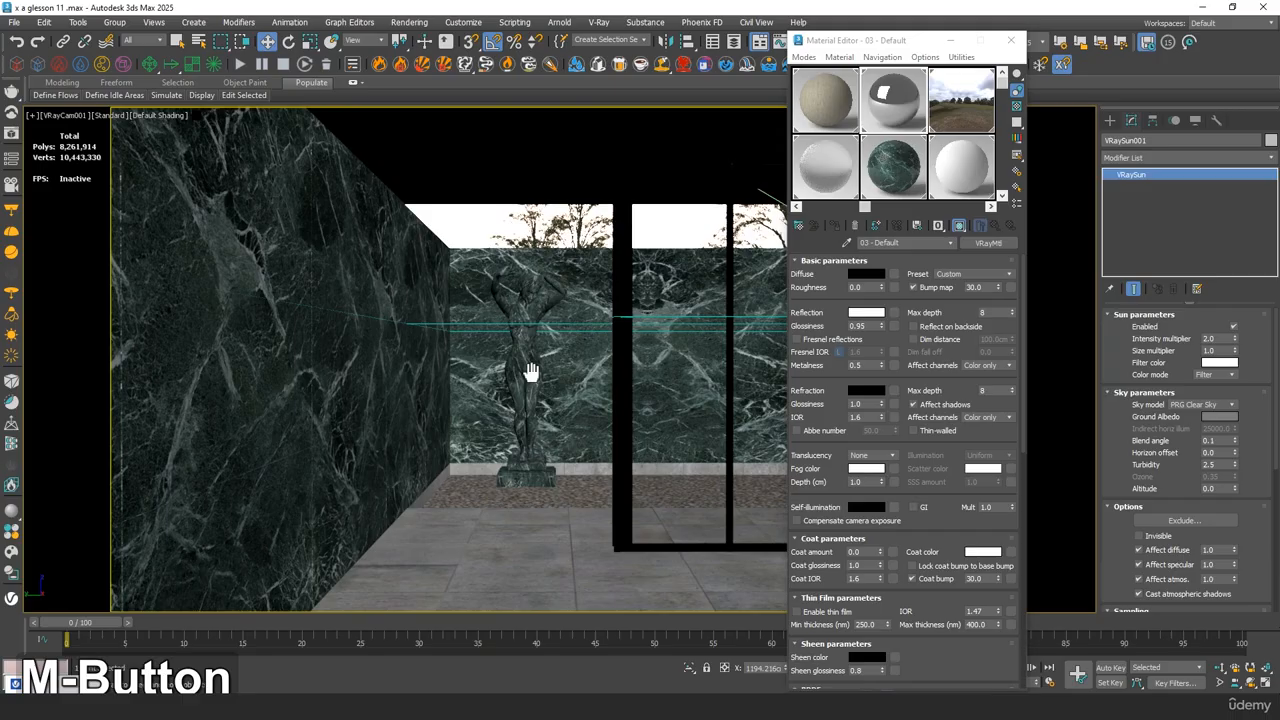
pyautogui.click(955, 44)
pyautogui.press('p')
pyautogui.keyDown('alt'); pyautogui.moveTo(700, 329); pyautogui.dragTo(690, 385, button='middle'); pyautogui.keyUp('alt')
pyautogui.moveTo(660, 335); pyautogui.dragTo(484, 357, button='middle')
pyautogui.scroll(3, 484, 357)
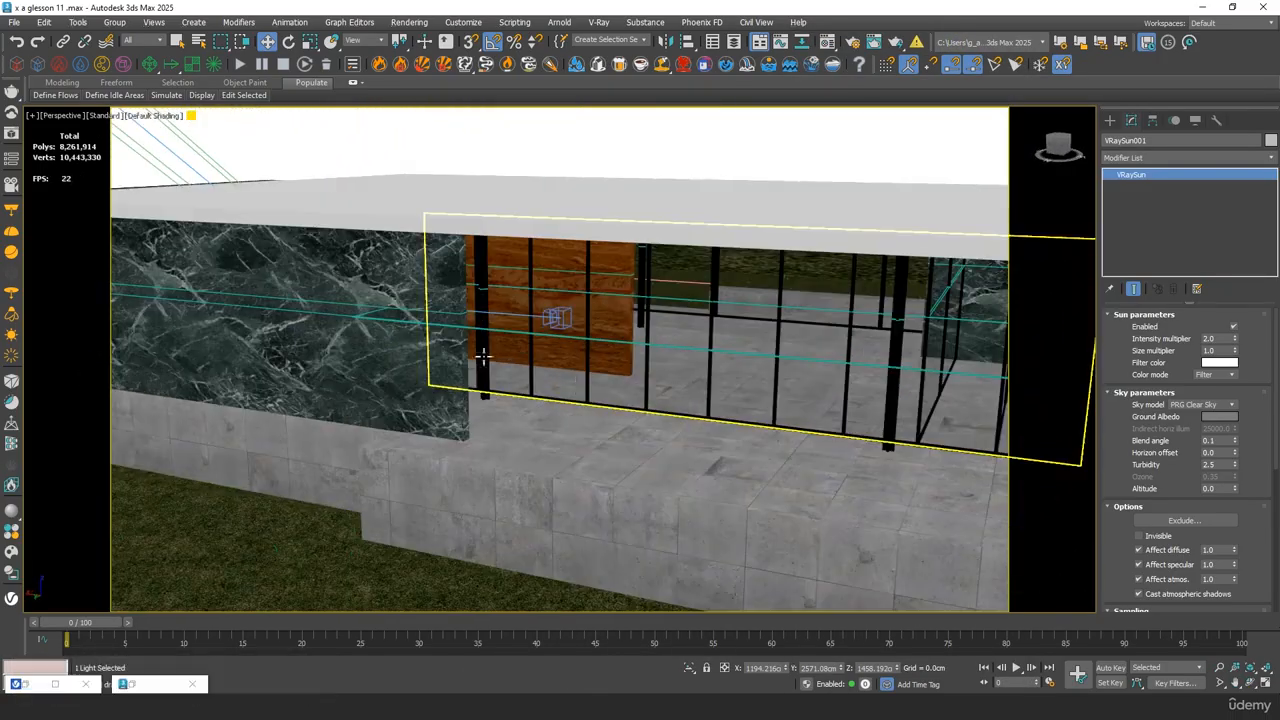
pyautogui.scroll(-3, 554, 354)
pyautogui.moveTo(583, 386); pyautogui.dragTo(472, 408, button='middle')
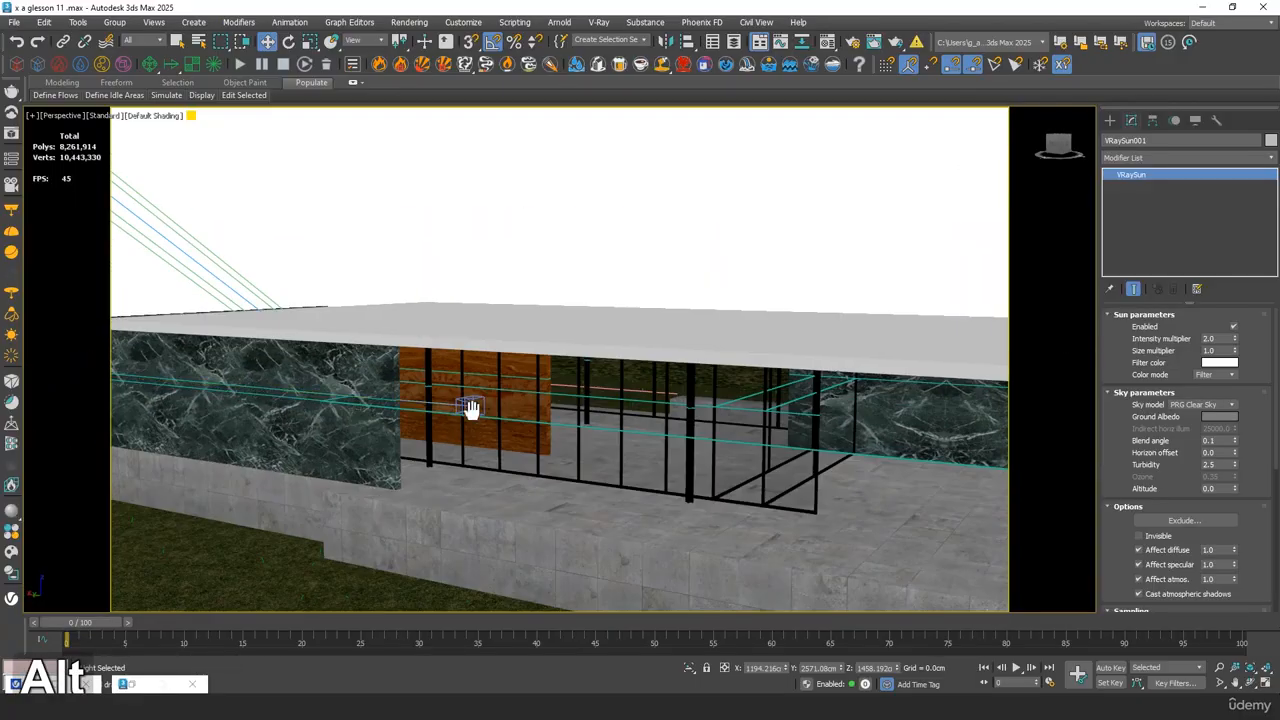
pyautogui.scroll(3, 476, 408)
pyautogui.click(533, 349)
pyautogui.click(533, 349)
pyautogui.press('4')
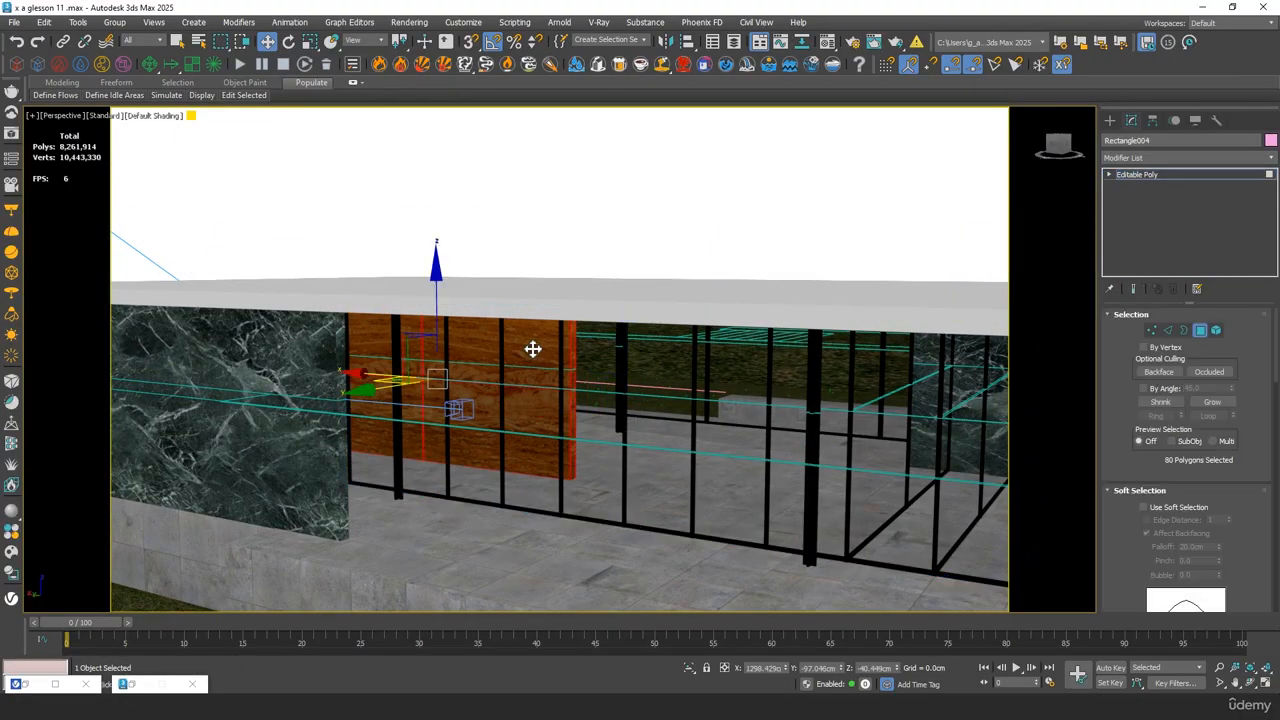
# Assign the white 10 - Default material to the wooden wall's selected polygons
pyautogui.keyDown('alt'); pyautogui.moveTo(531, 349); pyautogui.dragTo(354, 403, button='middle'); pyautogui.keyUp('alt')
pyautogui.moveTo(352, 401)
pyautogui.keyDown('shift'); pyautogui.mouseDown()
pyautogui.moveTo(160, 519)
pyautogui.moveTo(180, 509)
pyautogui.mouseUp(); pyautogui.keyUp('shift')
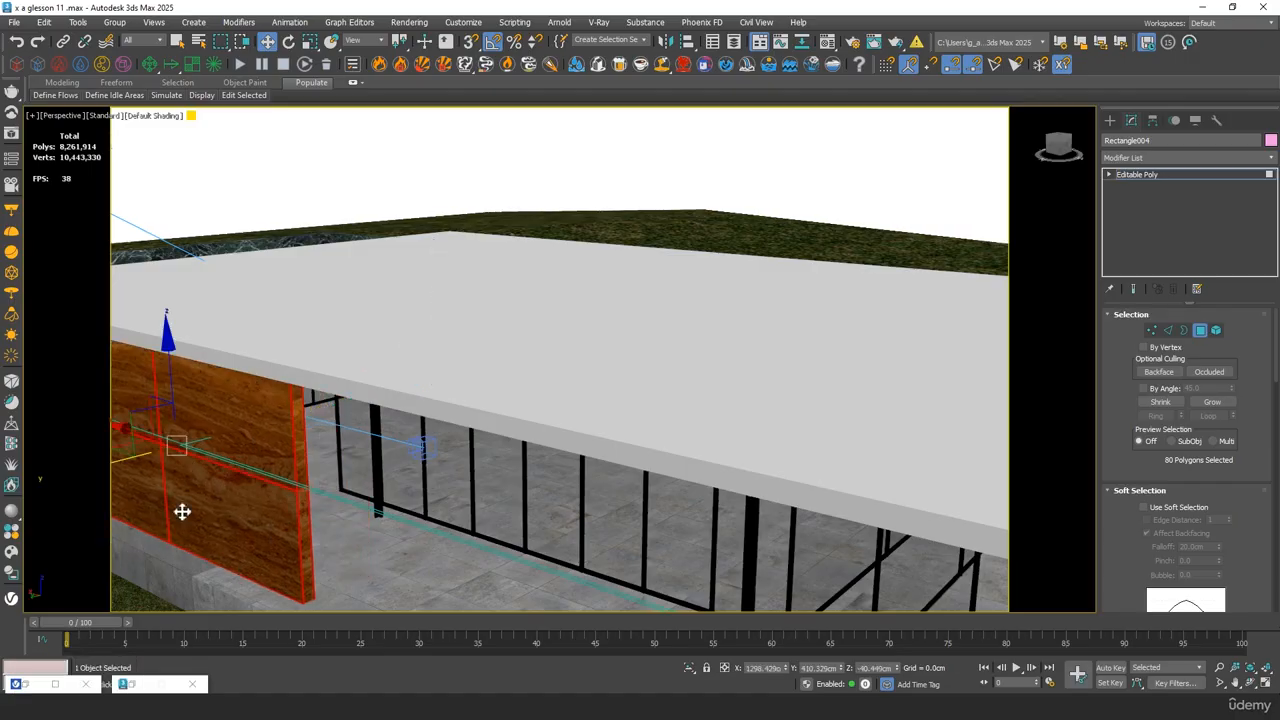
pyautogui.moveTo(400, 440)
pyautogui.mouseDown(button='middle')
pyautogui.moveTo(620, 426)
pyautogui.moveTo(572, 363)
pyautogui.mouseUp(button='middle')
pyautogui.moveTo(572, 363); pyautogui.dragTo(925, 383)
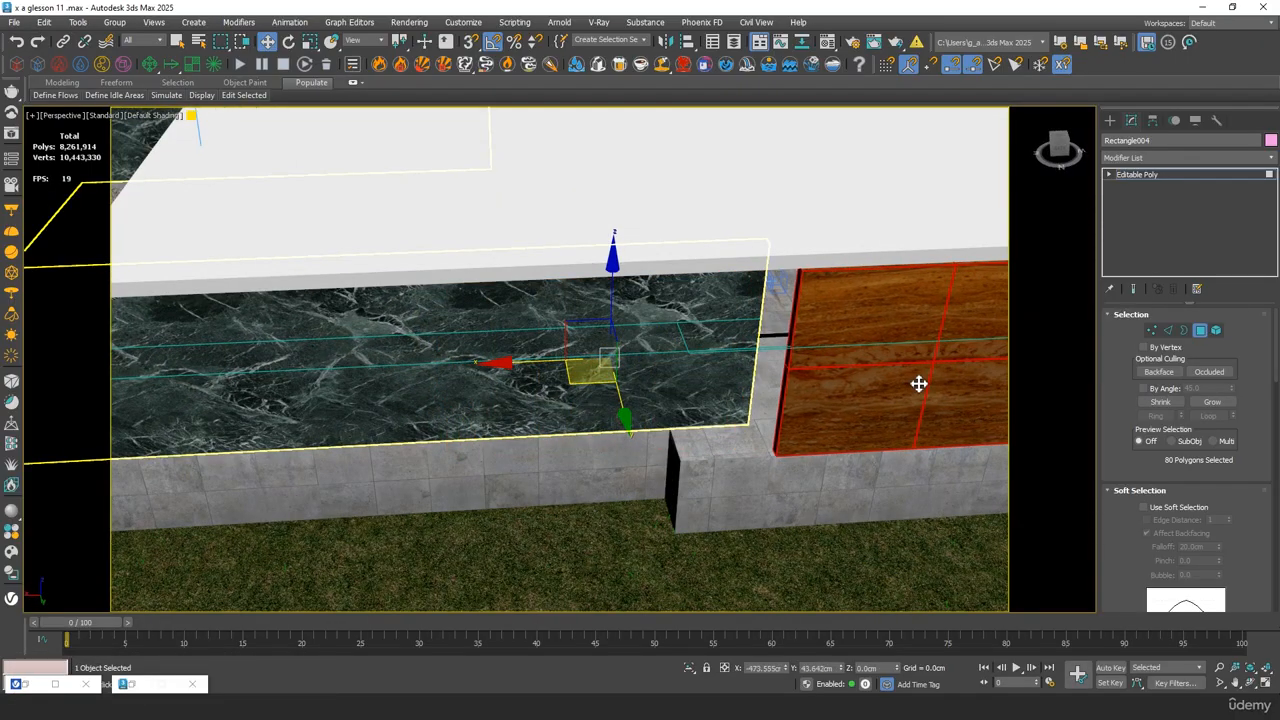
pyautogui.keyDown('alt'); pyautogui.moveTo(918, 383); pyautogui.dragTo(881, 227, button='middle'); pyautogui.keyUp('alt')
pyautogui.moveTo(881, 227); pyautogui.dragTo(875, 227)
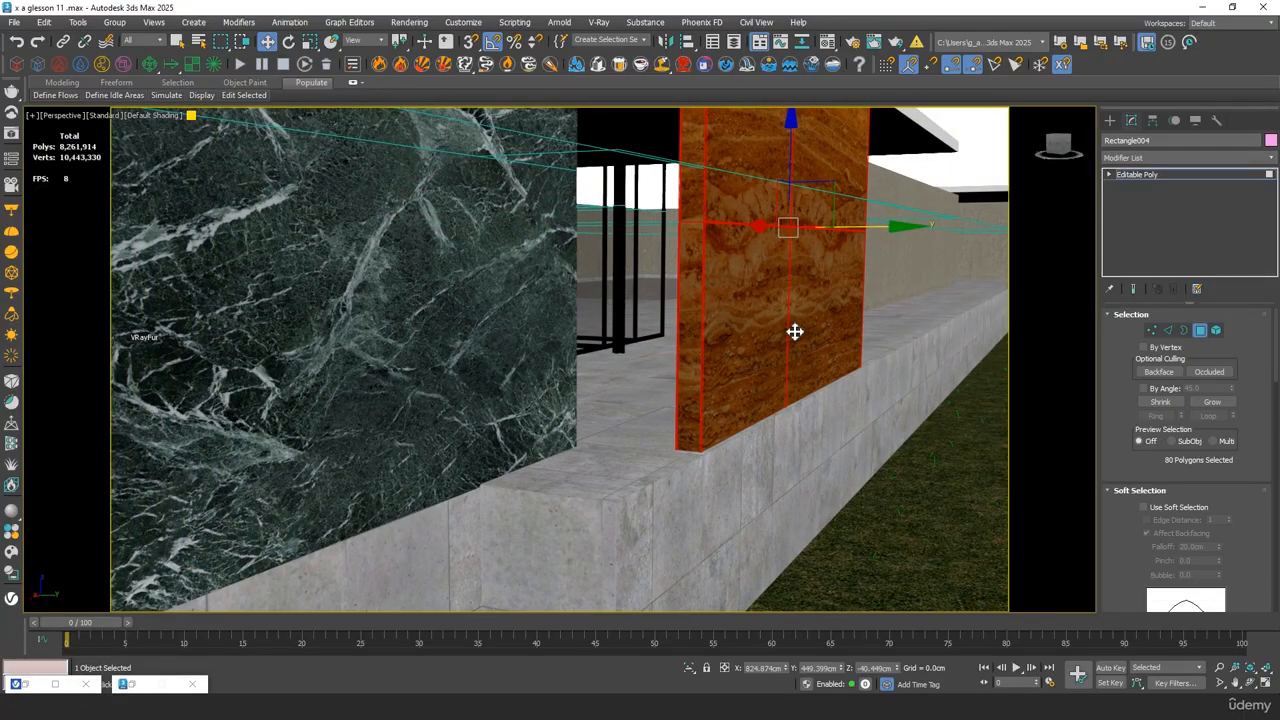
pyautogui.press('m')
pyautogui.click(836, 227)
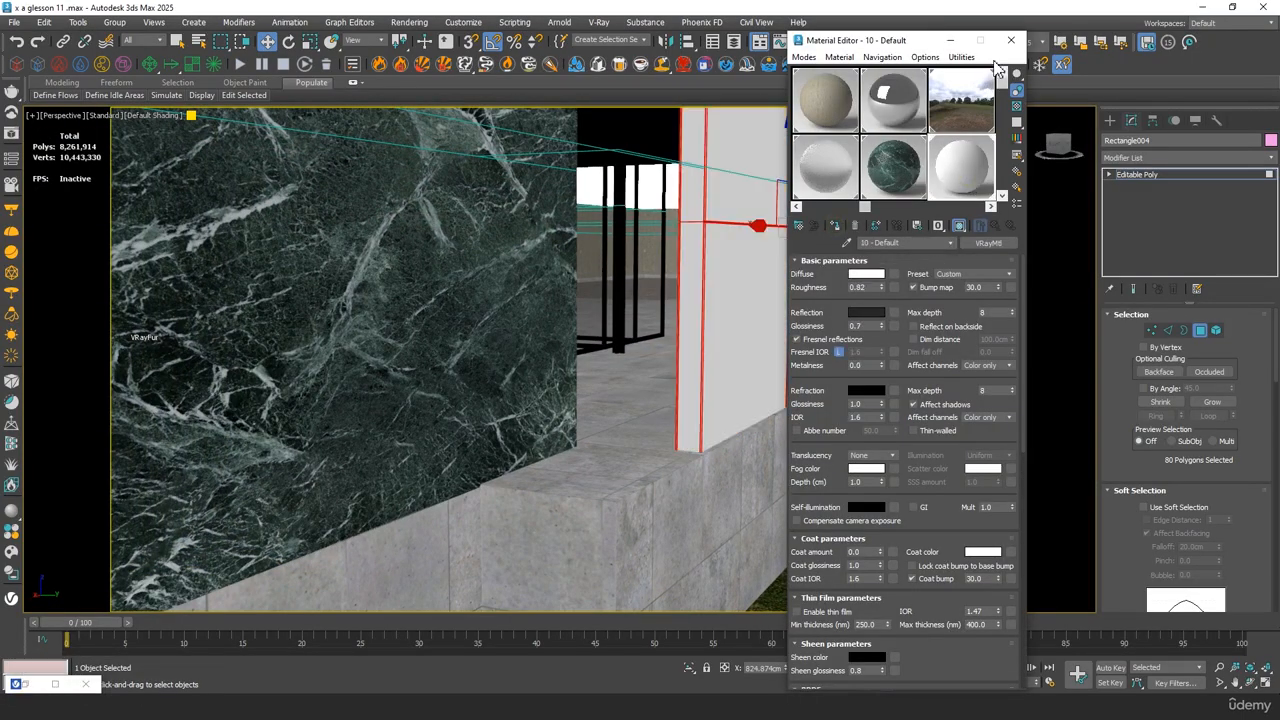
pyautogui.click(1011, 41)
# Lengthen the white wall by moving its end vertices along X to about 292 cm
pyautogui.keyDown('alt'); pyautogui.moveTo(897, 276); pyautogui.dragTo(638, 369, button='middle'); pyautogui.keyUp('alt')
pyautogui.scroll(-5, 750, 305)
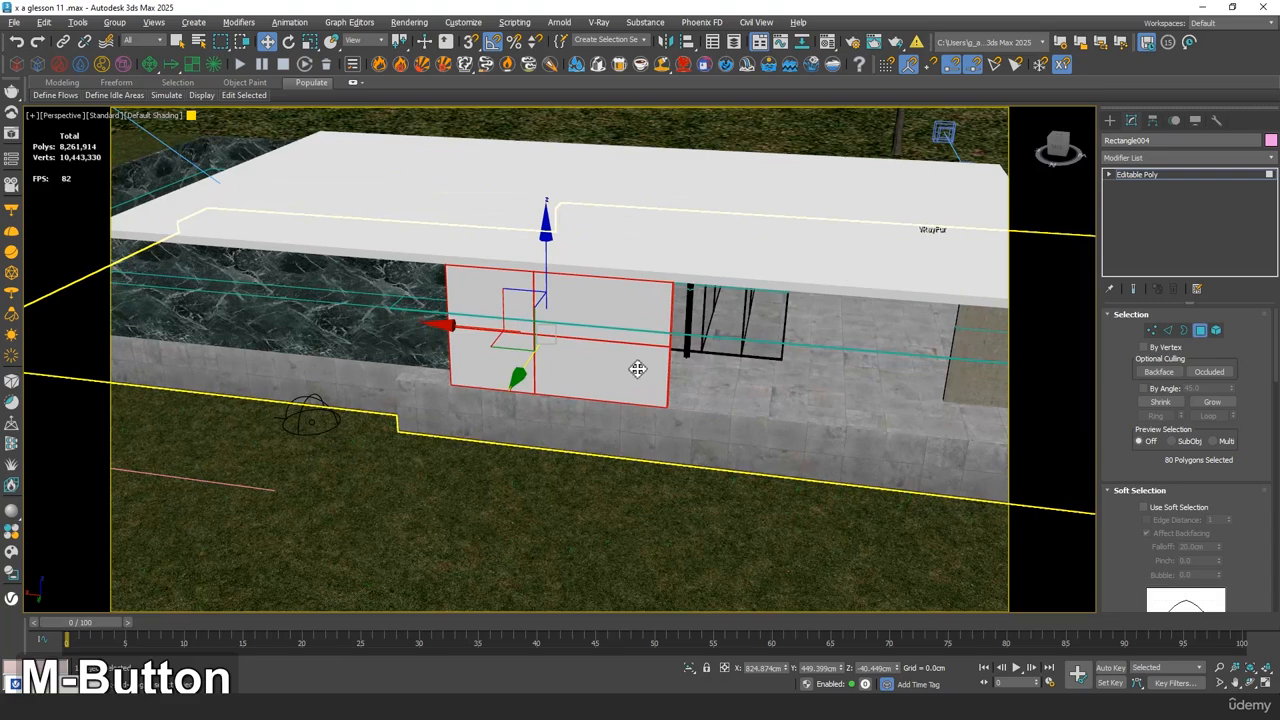
pyautogui.click(1153, 331)
pyautogui.moveTo(780, 374); pyautogui.dragTo(757, 380, button='middle')
pyautogui.moveTo(543, 213); pyautogui.dragTo(681, 489)
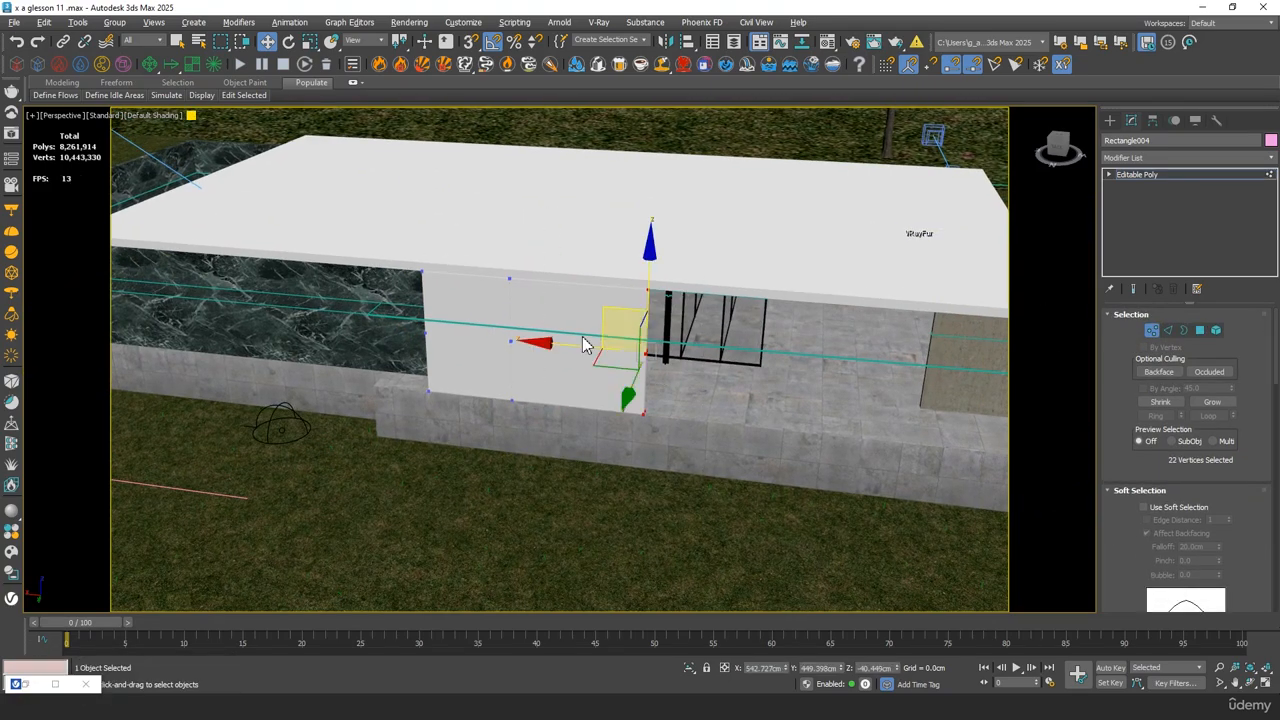
pyautogui.moveTo(562, 343); pyautogui.dragTo(675, 360)
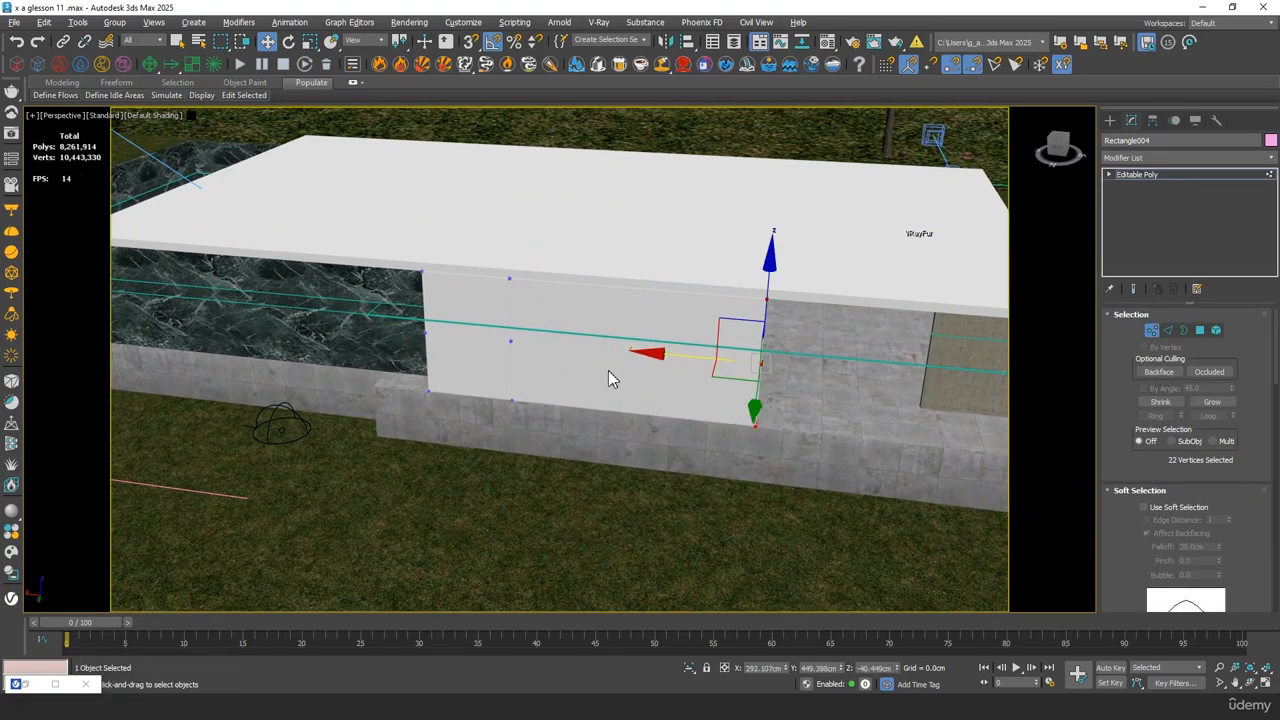
# Return to the VRayCam001 view and start the V-Ray interactive render
pyautogui.press('c')
pyautogui.doubleClick(531, 264)
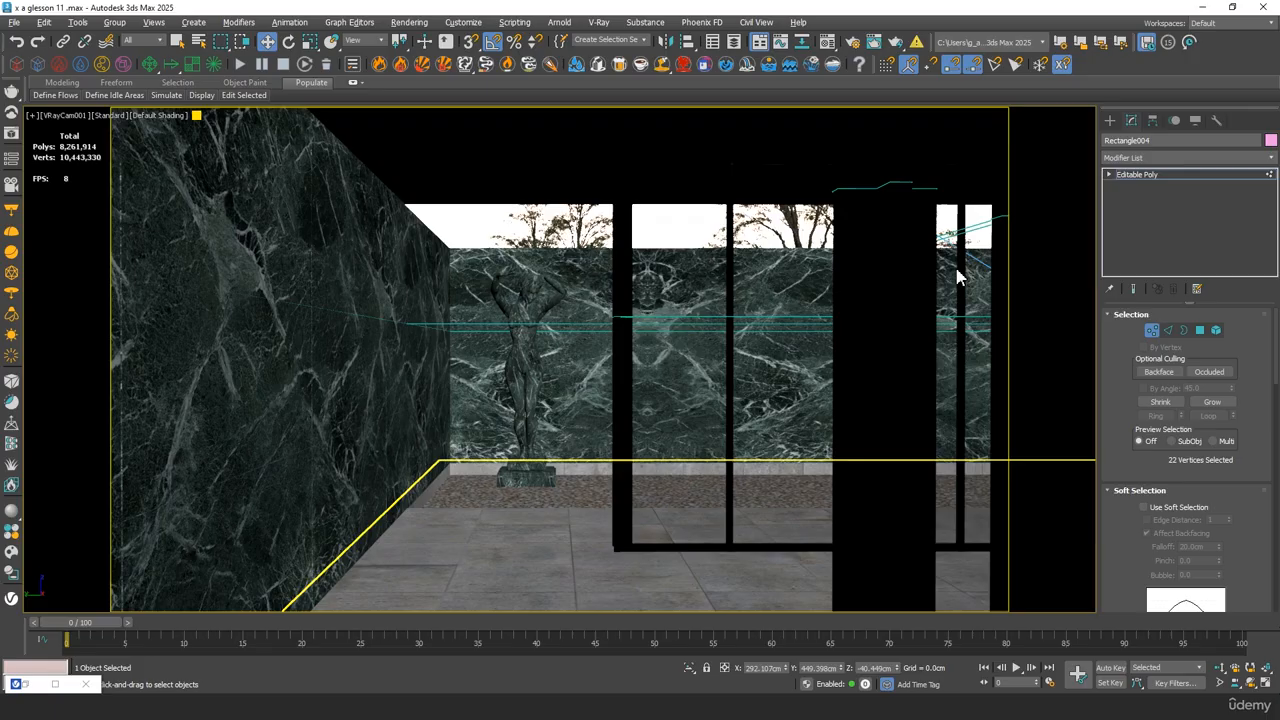
pyautogui.click(13, 134)
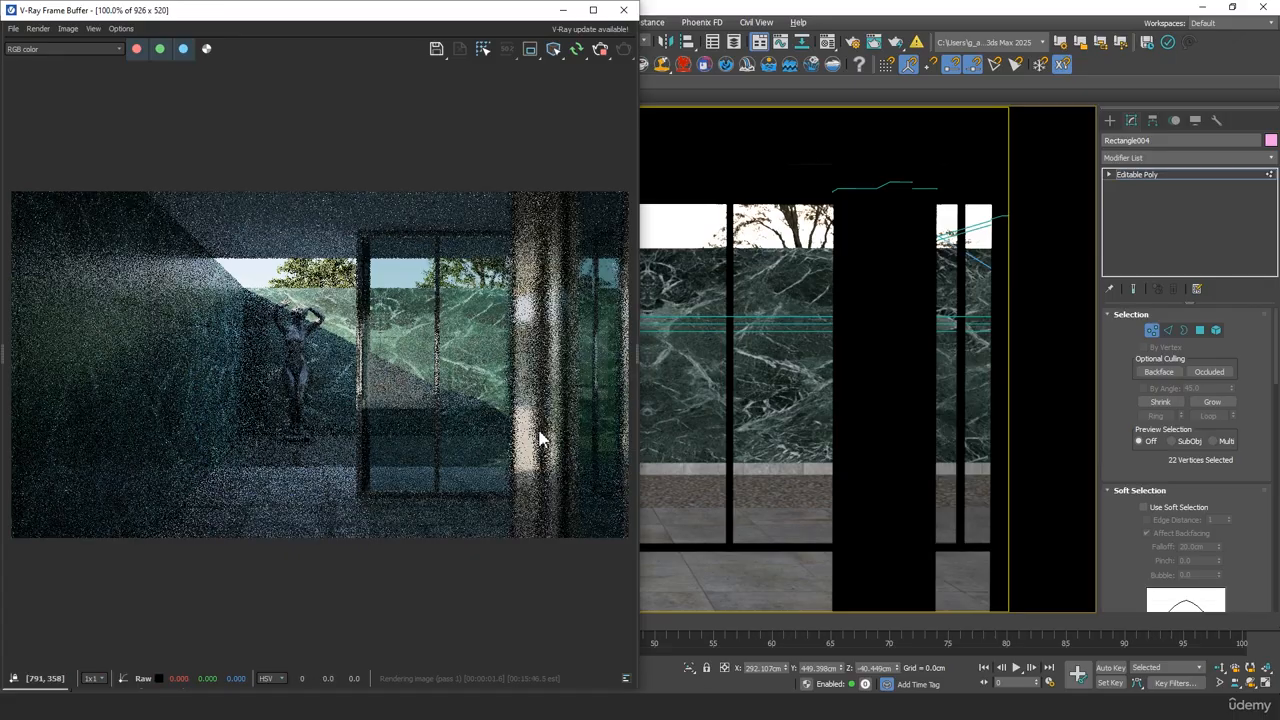
# Inspect the light on the column, glazing and statue in the interactive render
pyautogui.middleClick(364, 356)
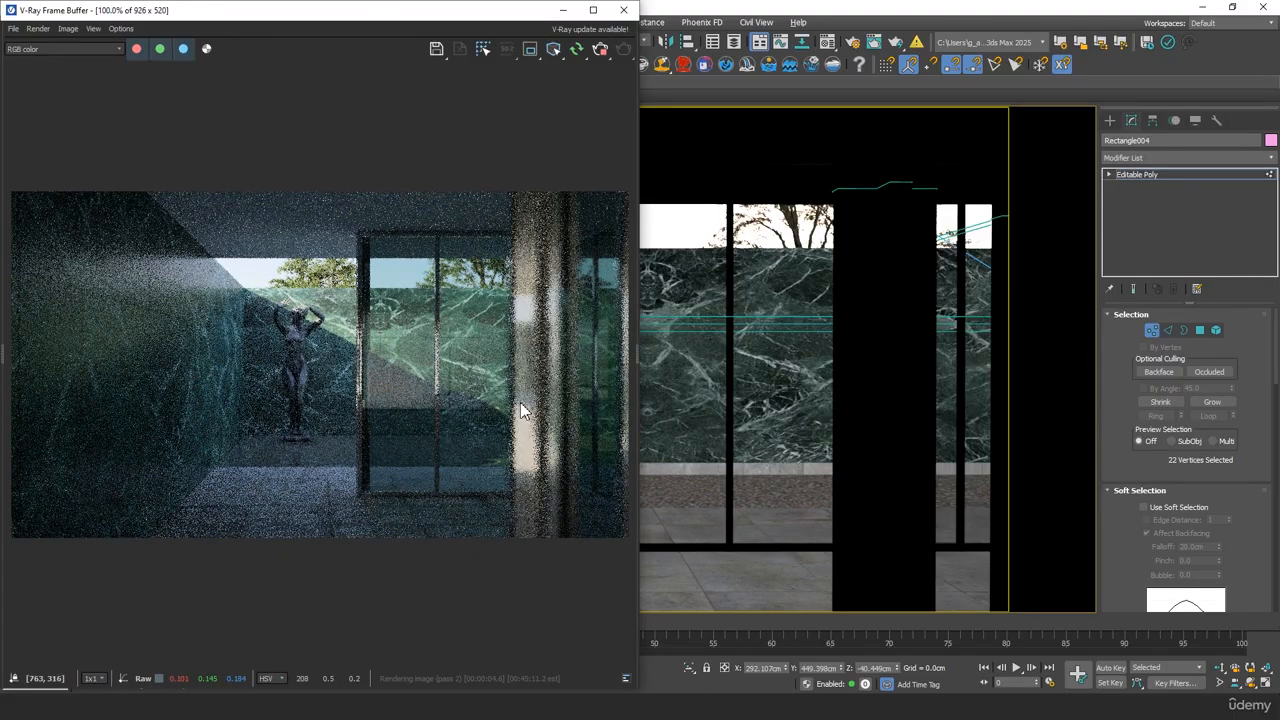
pyautogui.scroll(-2, 446, 370)
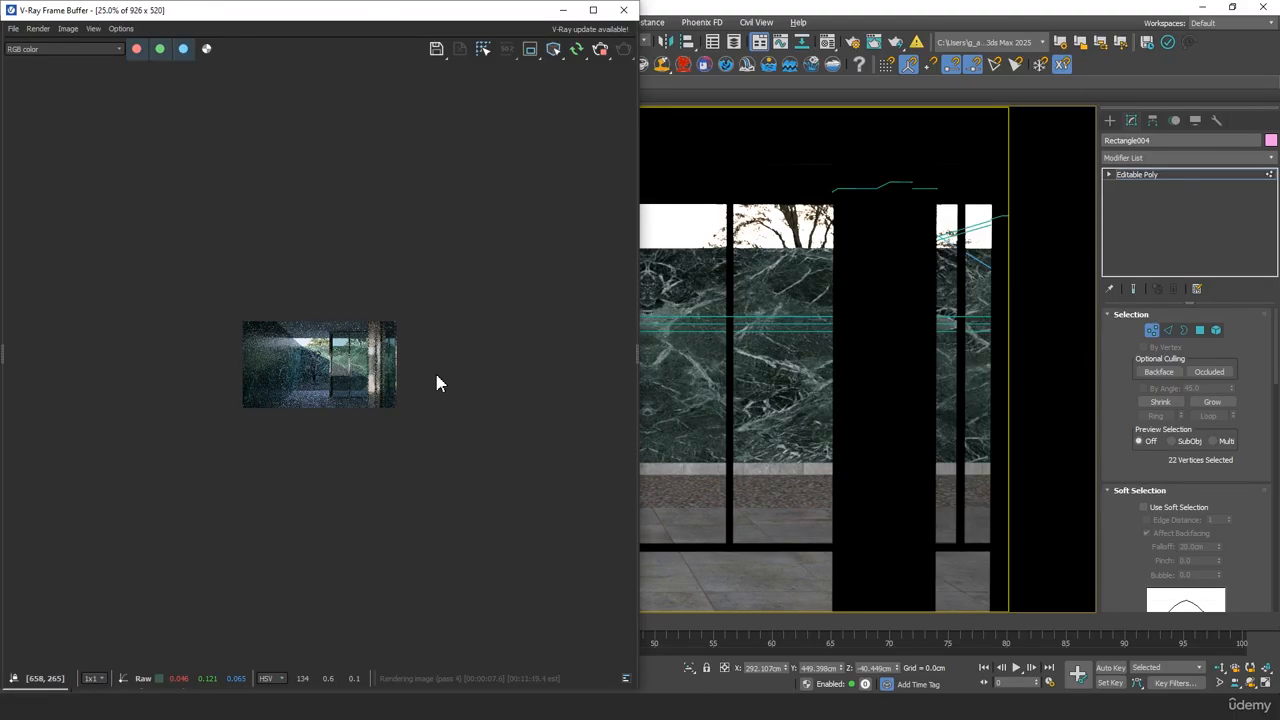
pyautogui.scroll(2, 430, 372)
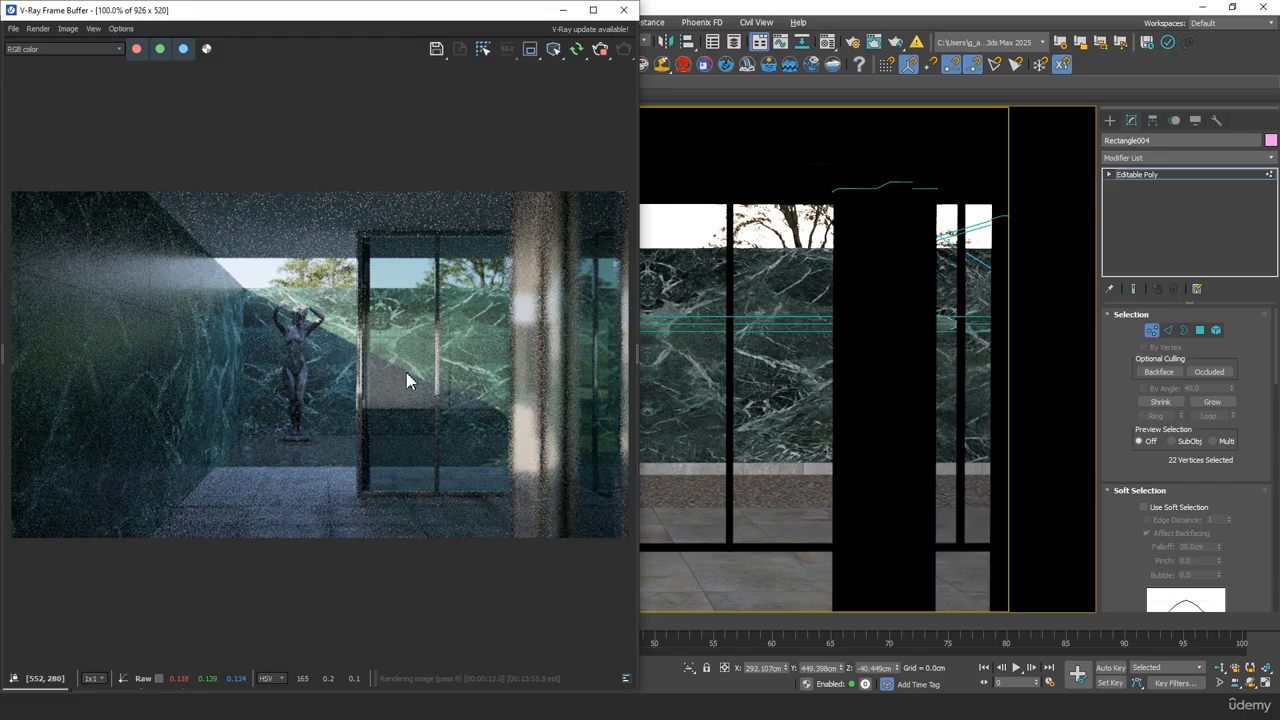
pyautogui.scroll(-1, 424, 368)
pyautogui.scroll(1, 424, 368)
pyautogui.scroll(-2, 526, 389)
pyautogui.scroll(2, 286, 328)
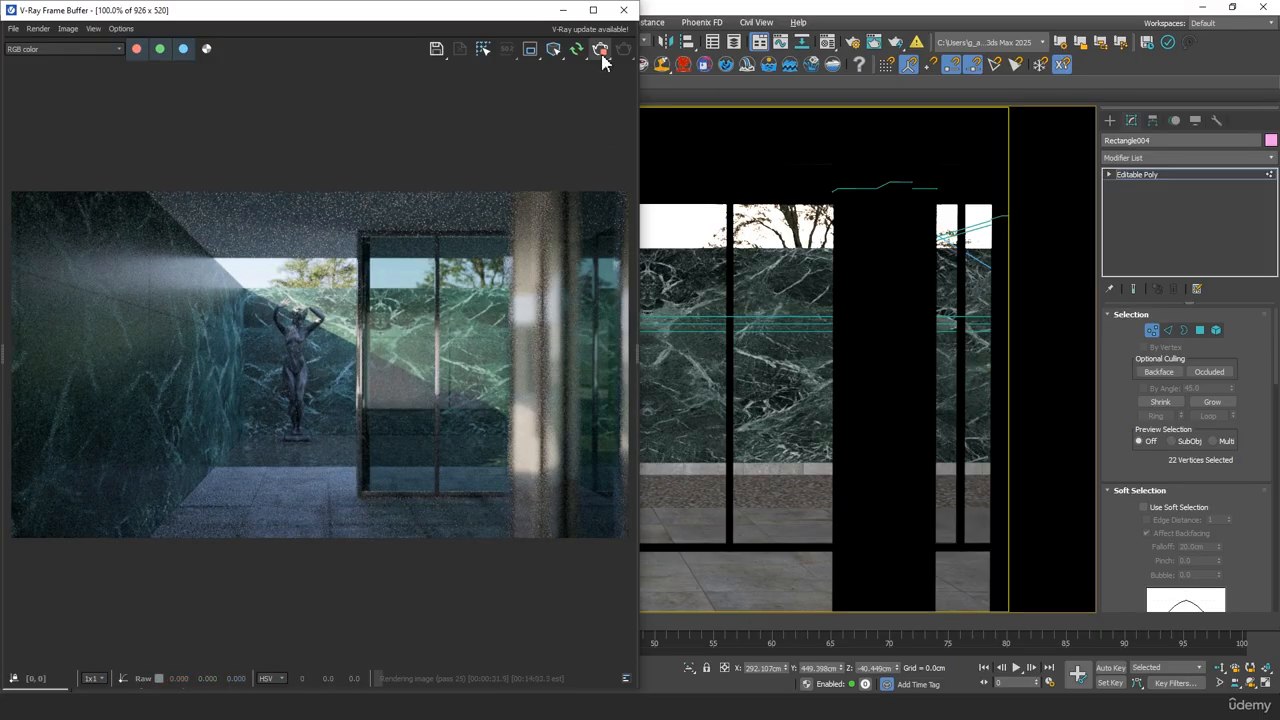
# Extend the white wall further in the perspective view, moving its end vertices along X to about -1801 cm
pyautogui.click(564, 11)
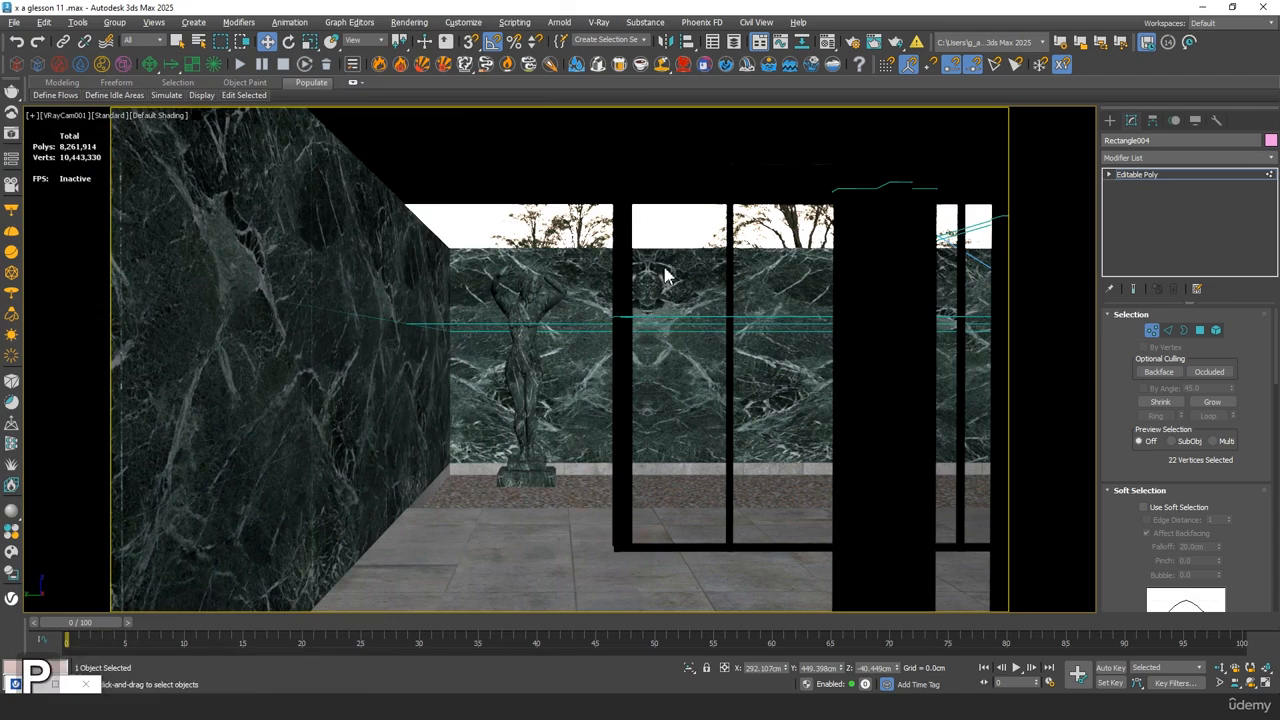
pyautogui.keyDown('alt'); pyautogui.moveTo(663, 280); pyautogui.dragTo(372, 240, button='middle'); pyautogui.keyUp('alt')
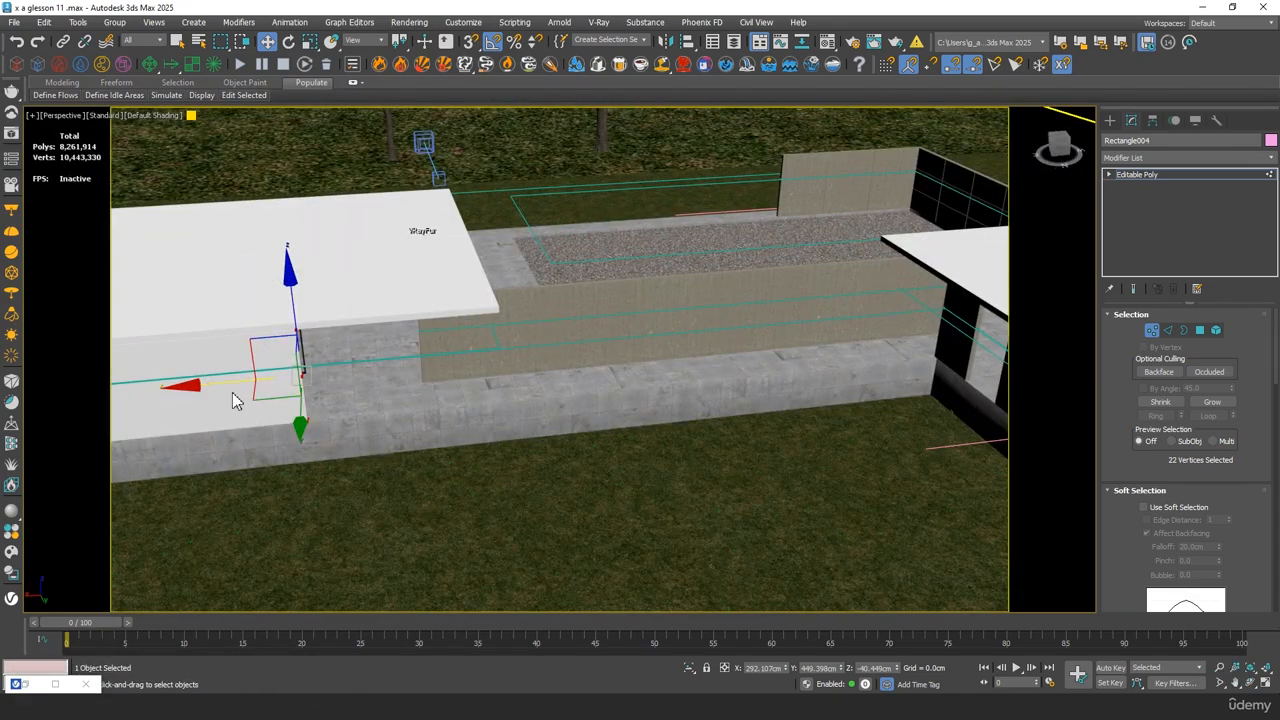
pyautogui.moveTo(232, 400); pyautogui.dragTo(863, 363)
pyautogui.keyDown('alt'); pyautogui.moveTo(865, 370); pyautogui.dragTo(548, 275, button='middle'); pyautogui.keyUp('alt')
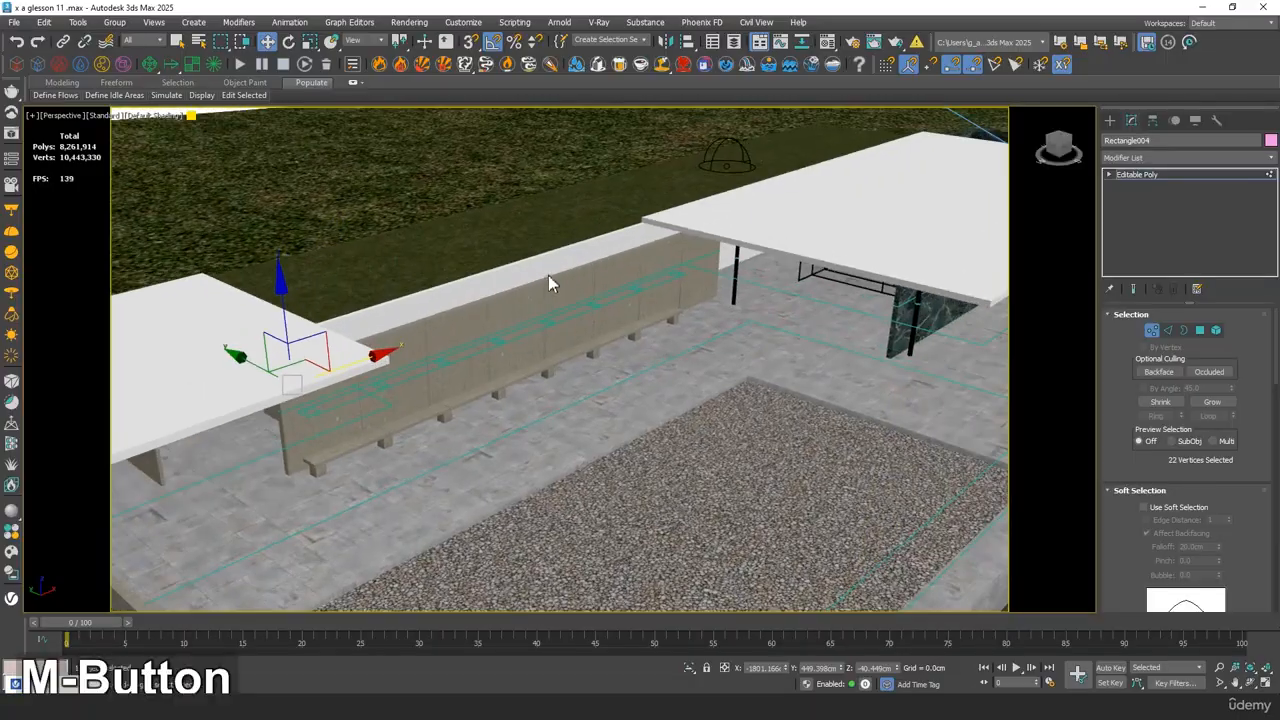
# Go back to VRayCam001 and rerun the interactive render with the longer wall
pyautogui.press('c')
pyautogui.doubleClick(614, 258)
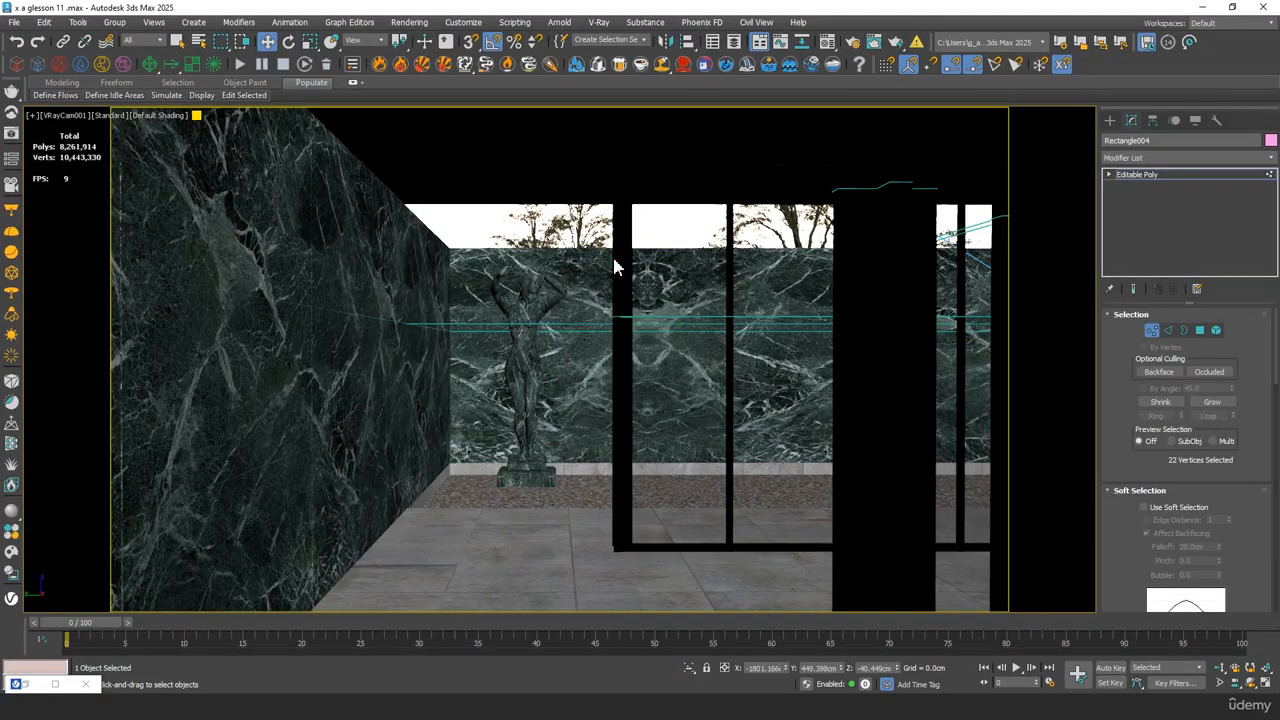
pyautogui.click(11, 158)
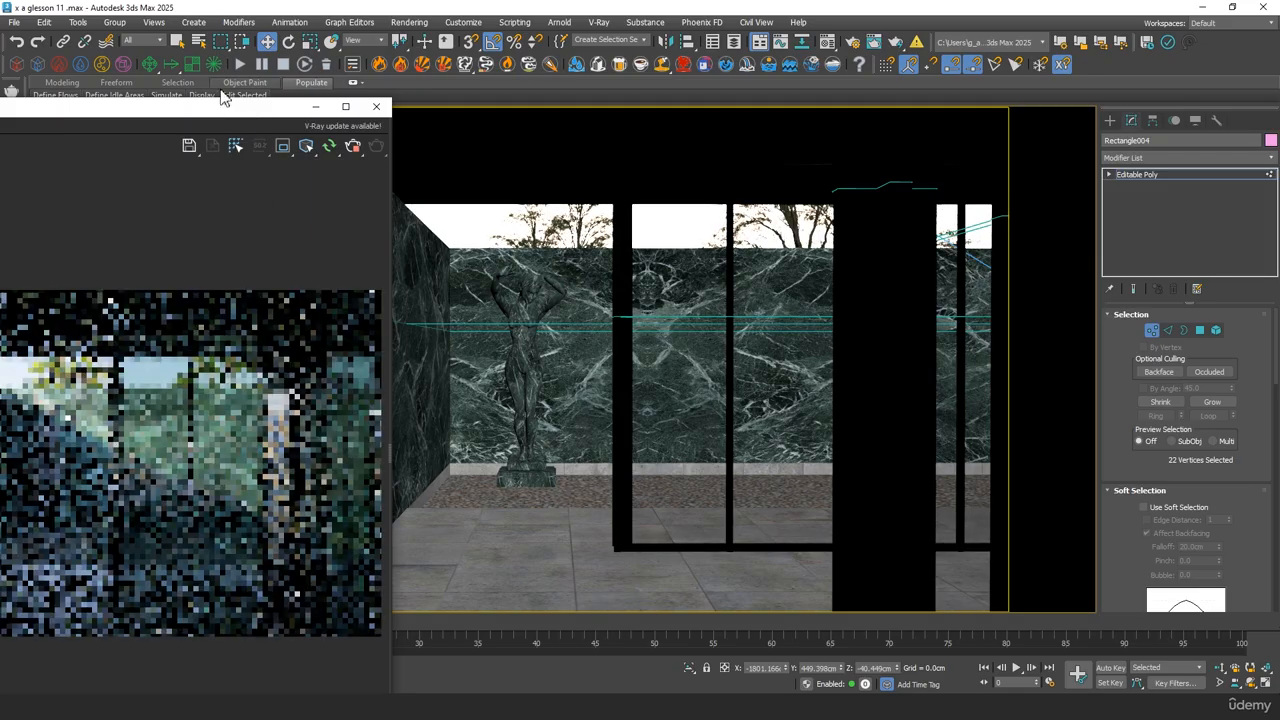
pyautogui.moveTo(223, 96); pyautogui.dragTo(0, 100)
# Examine the statue and the shadow line on the marble wall in the render
pyautogui.scroll(1, 418, 347)
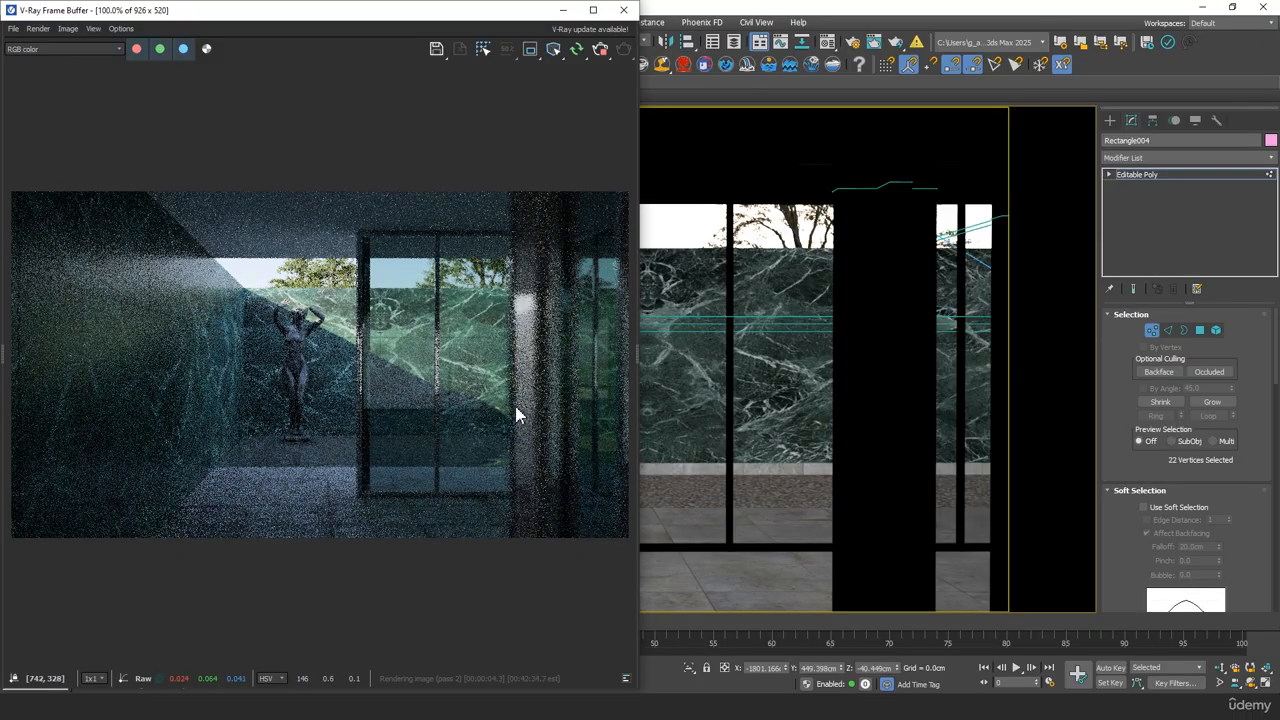
pyautogui.scroll(2, 296, 340)
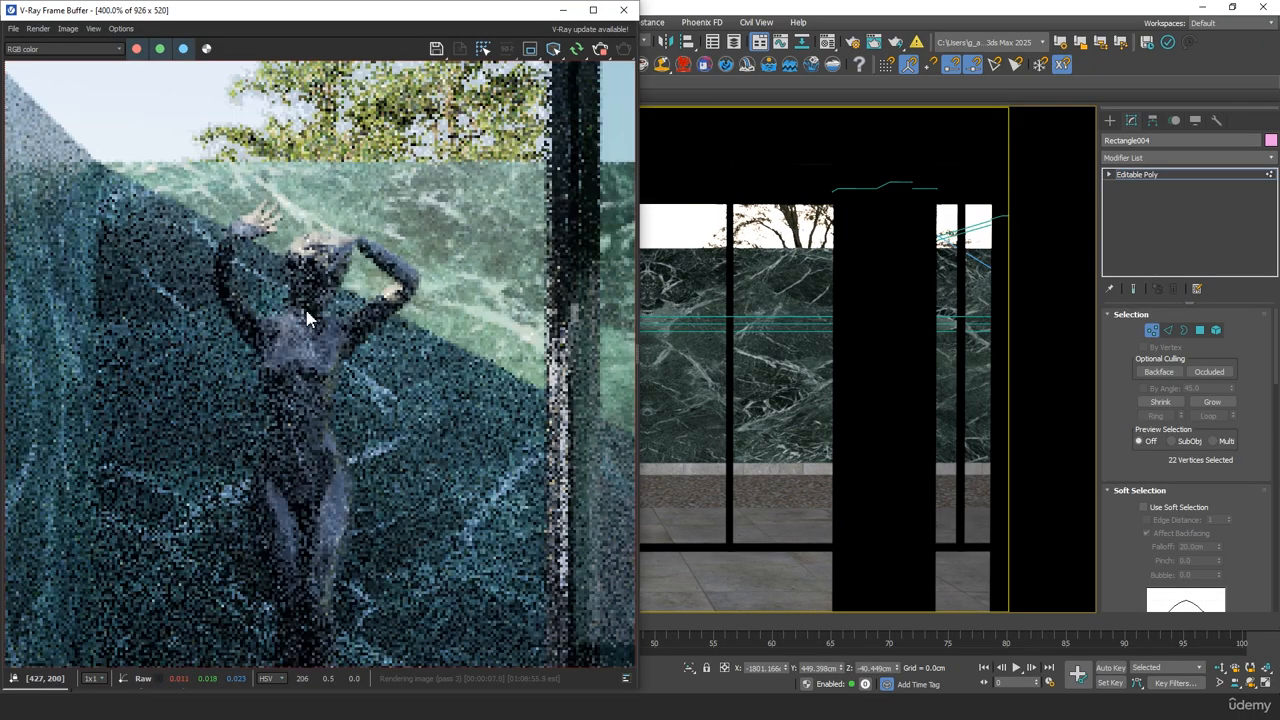
pyautogui.scroll(-1, 400, 342)
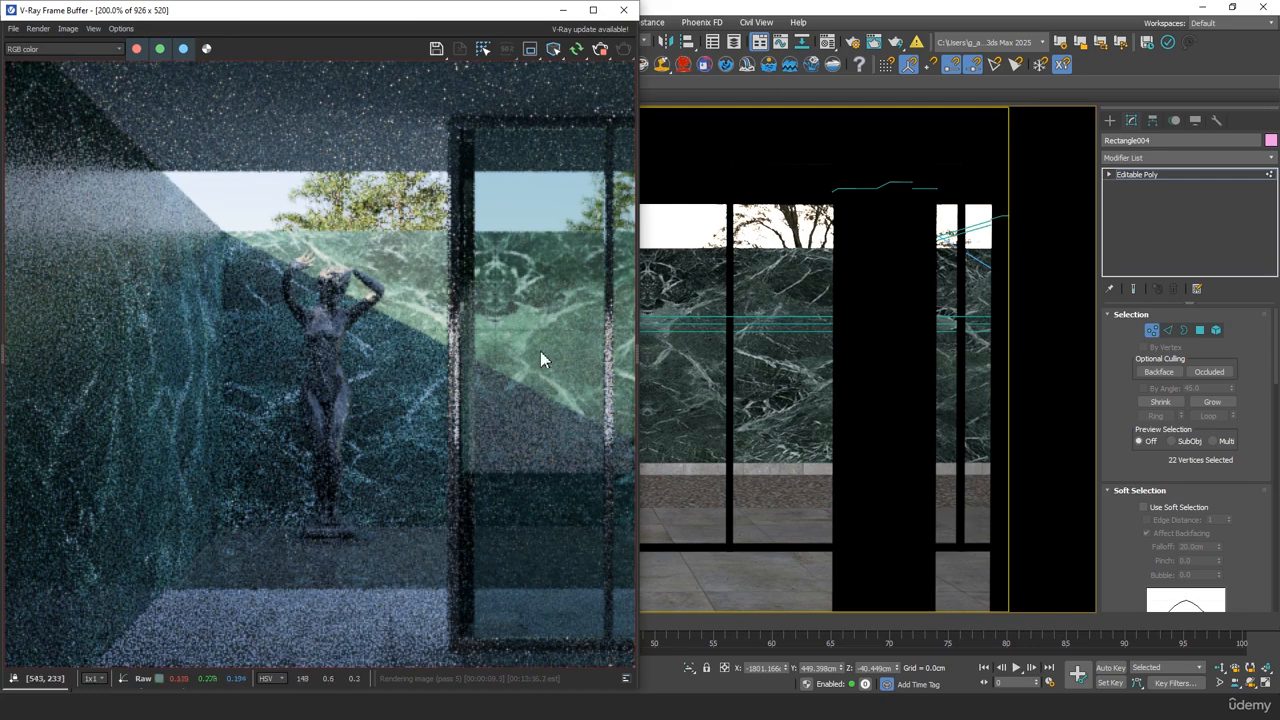
# Leave the white wall's vertex editing and select VRaySun001 in the perspective view
pyautogui.middleClick(729, 251)
pyautogui.press('p')
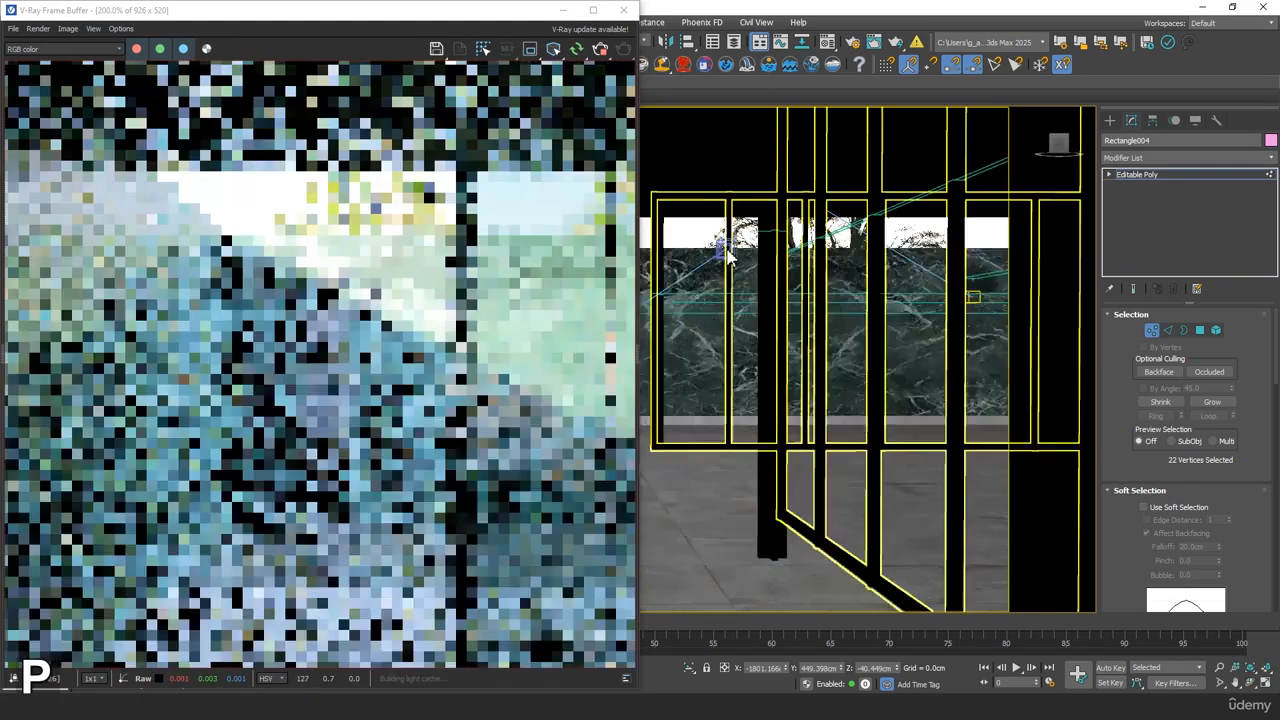
pyautogui.scroll(-5, 729, 251)
pyautogui.moveTo(840, 348); pyautogui.dragTo(934, 474, button='middle')
pyautogui.scroll(-3, 934, 474)
pyautogui.click(1151, 330)
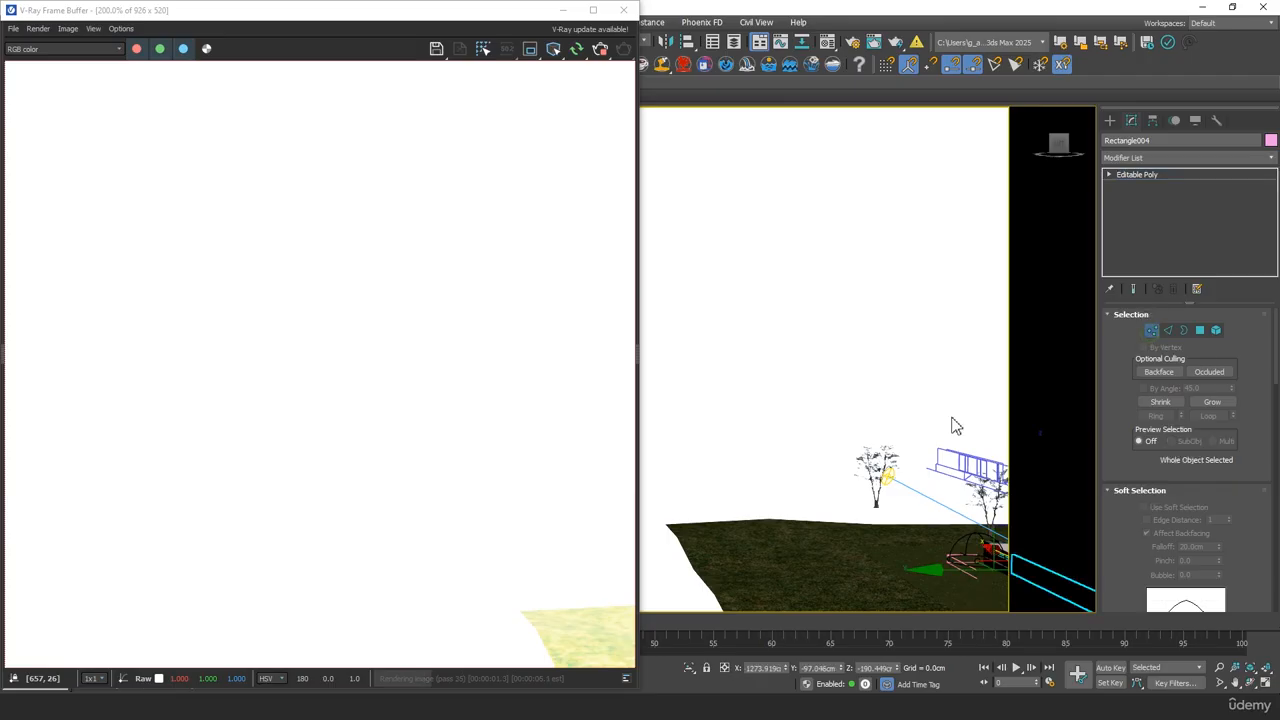
pyautogui.click(887, 477)
# Restore the VRayCam001 view and snap the V-Ray Frame Buffer to half the screen beside it
pyautogui.press('c')
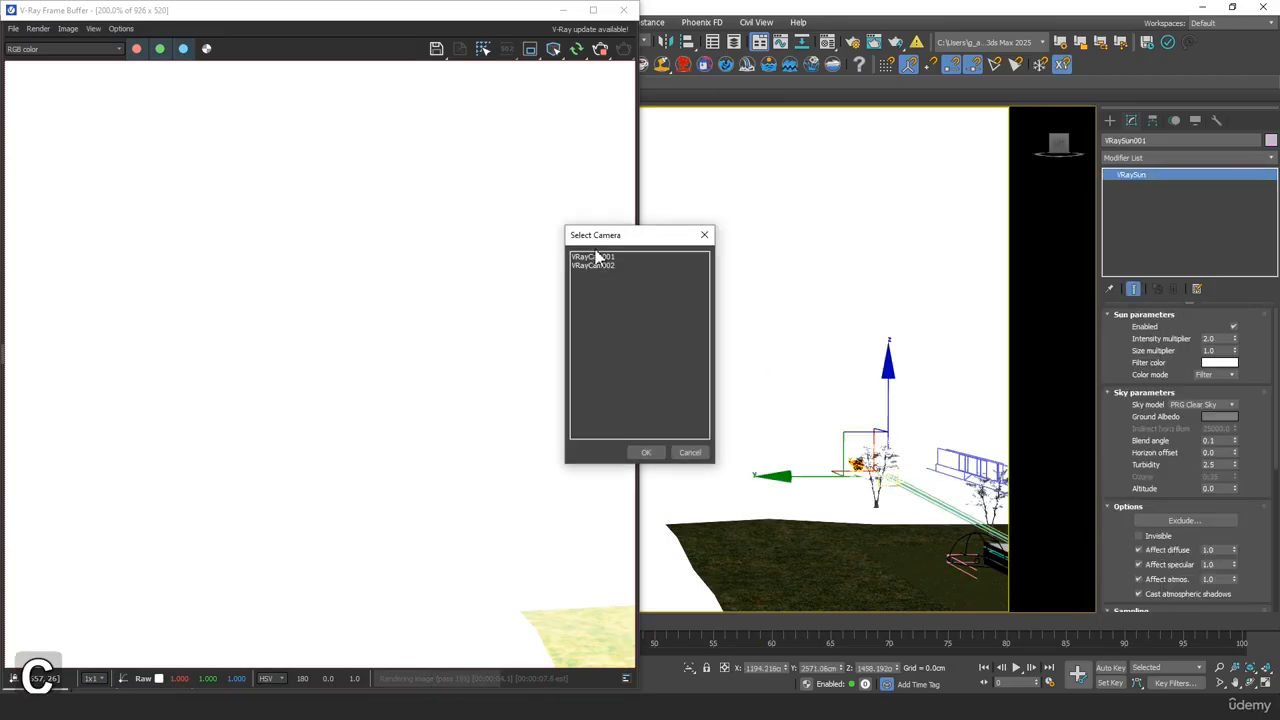
pyautogui.doubleClick(596, 258)
pyautogui.press('c')
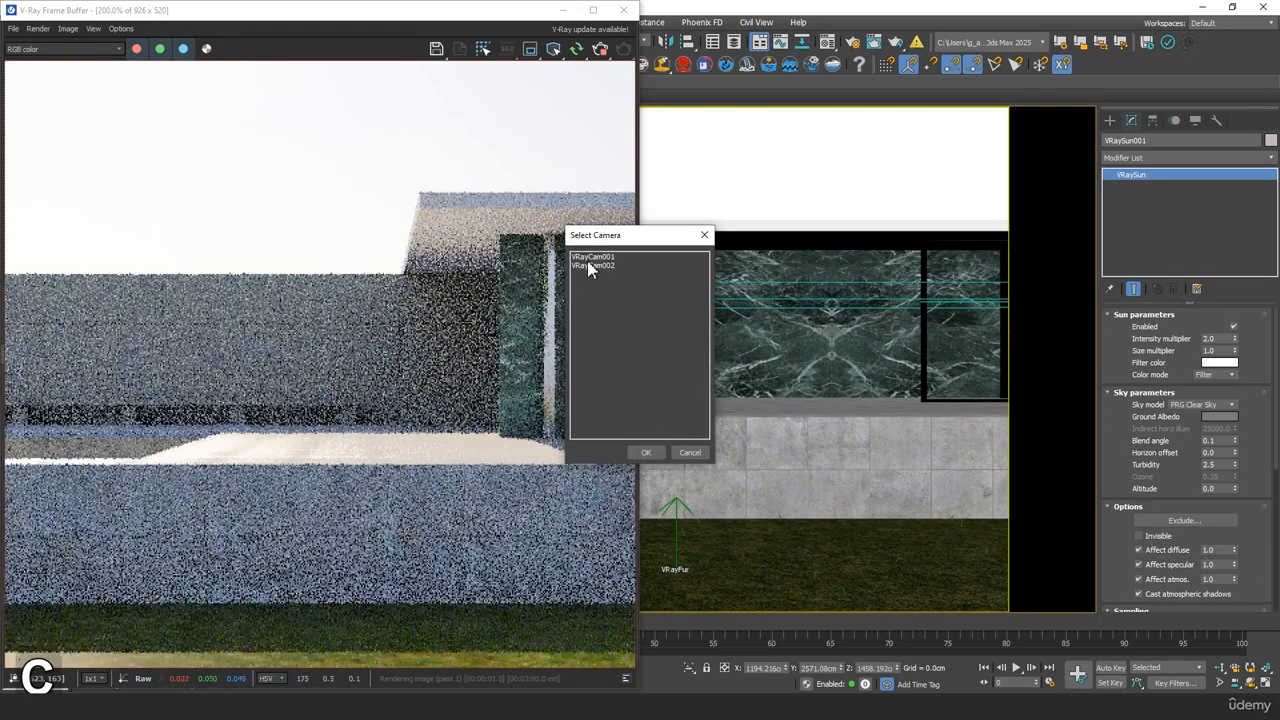
pyautogui.doubleClick(591, 265)
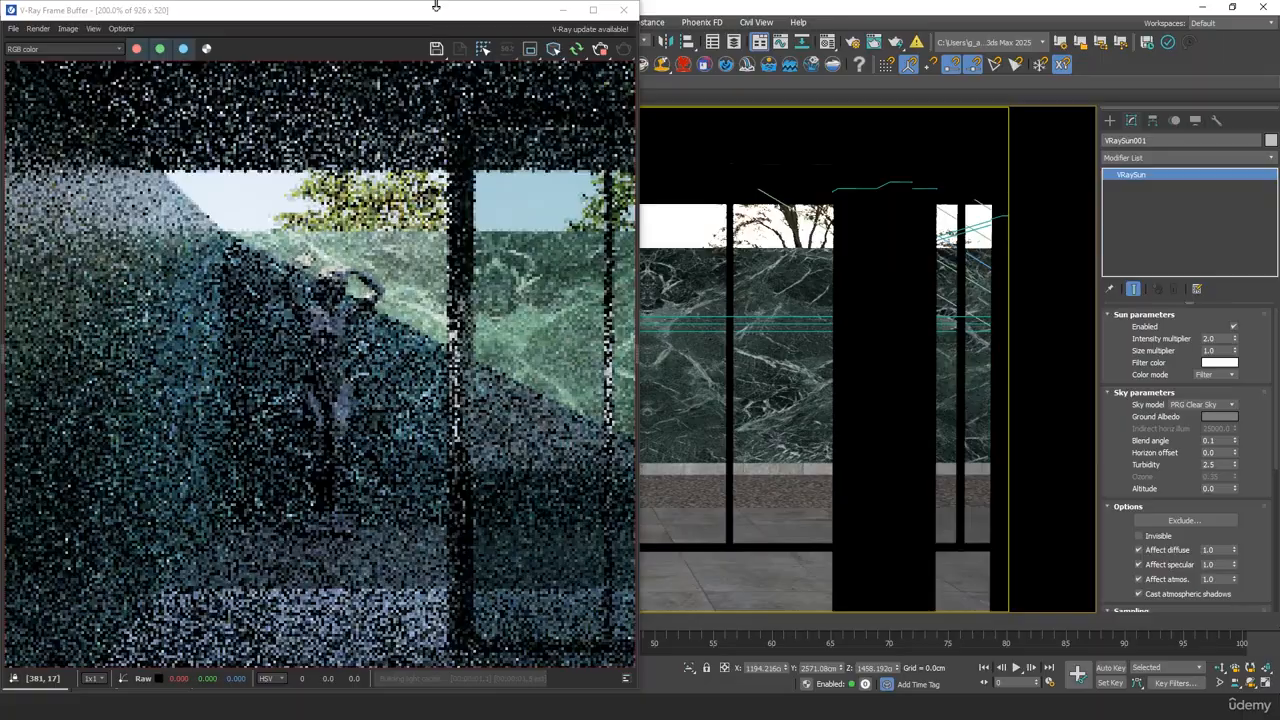
pyautogui.moveTo(440, 10); pyautogui.dragTo(847, 83)
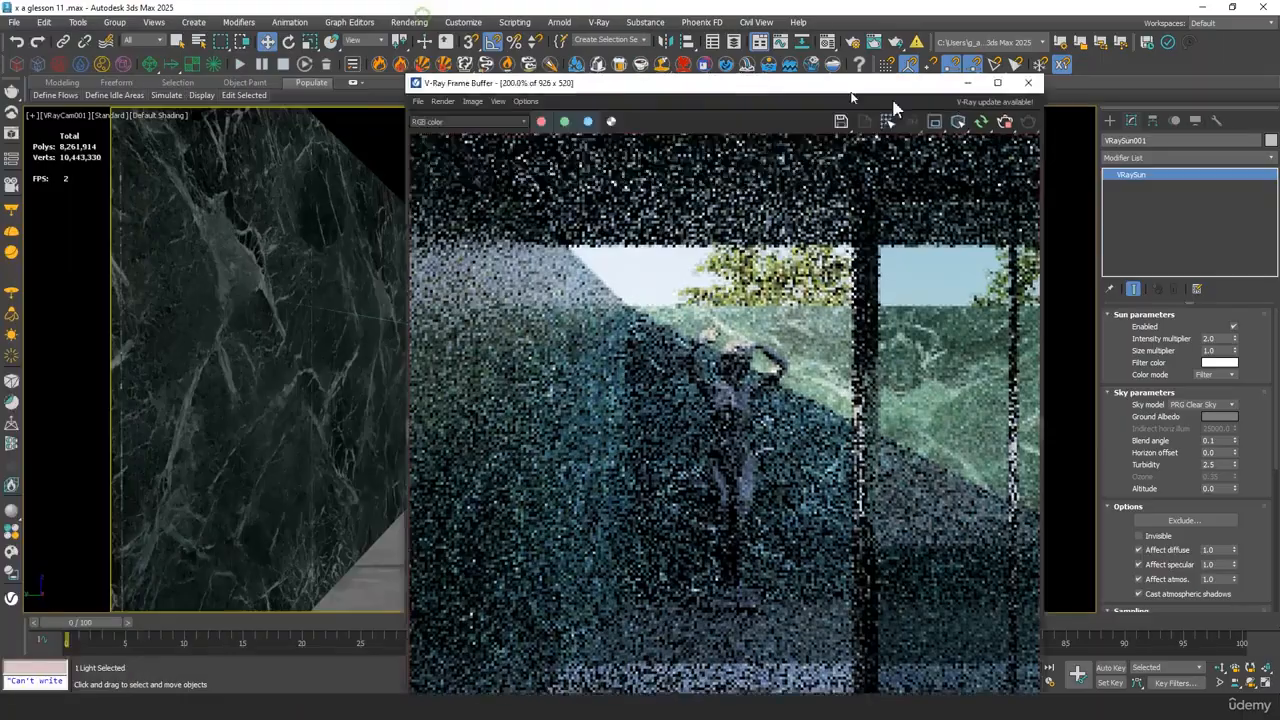
pyautogui.press('super+Right')
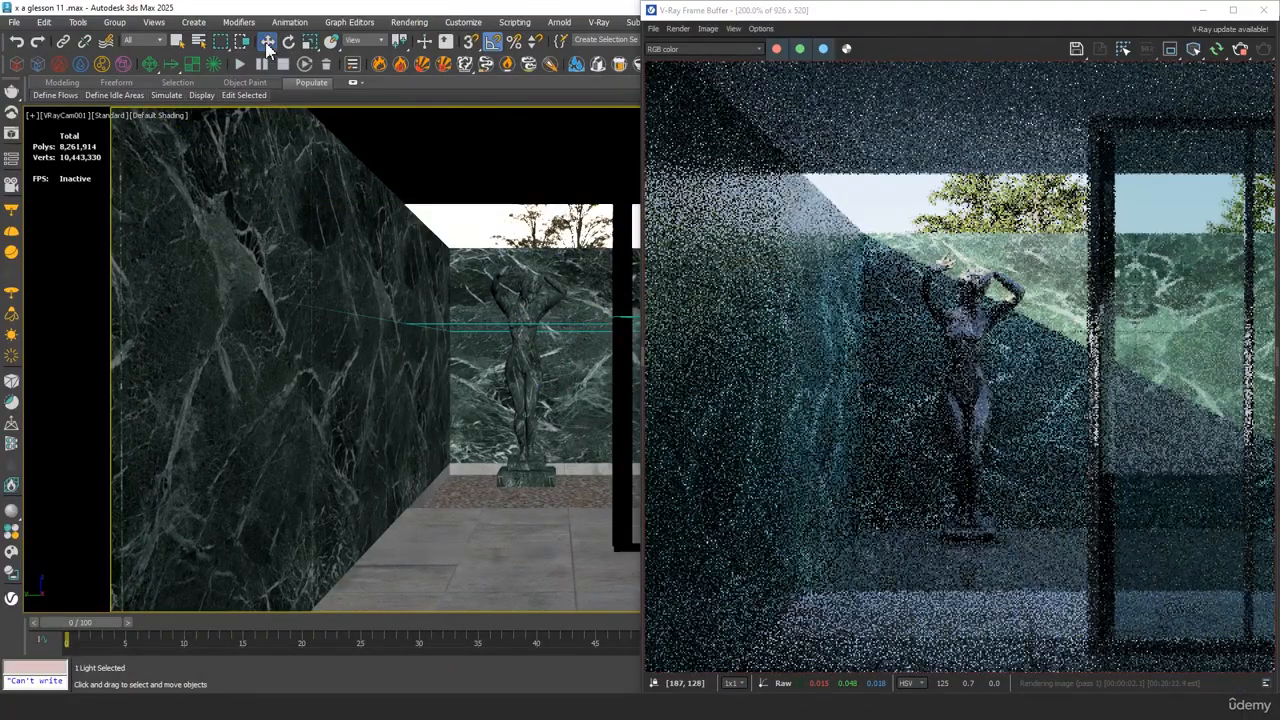
# Raise the sun to an absolute Z of about 1609 cm using Move Transform Type-In, and view the whole render
pyautogui.rightClick(267, 42)
pyautogui.moveTo(560, 170); pyautogui.dragTo(349, 169)
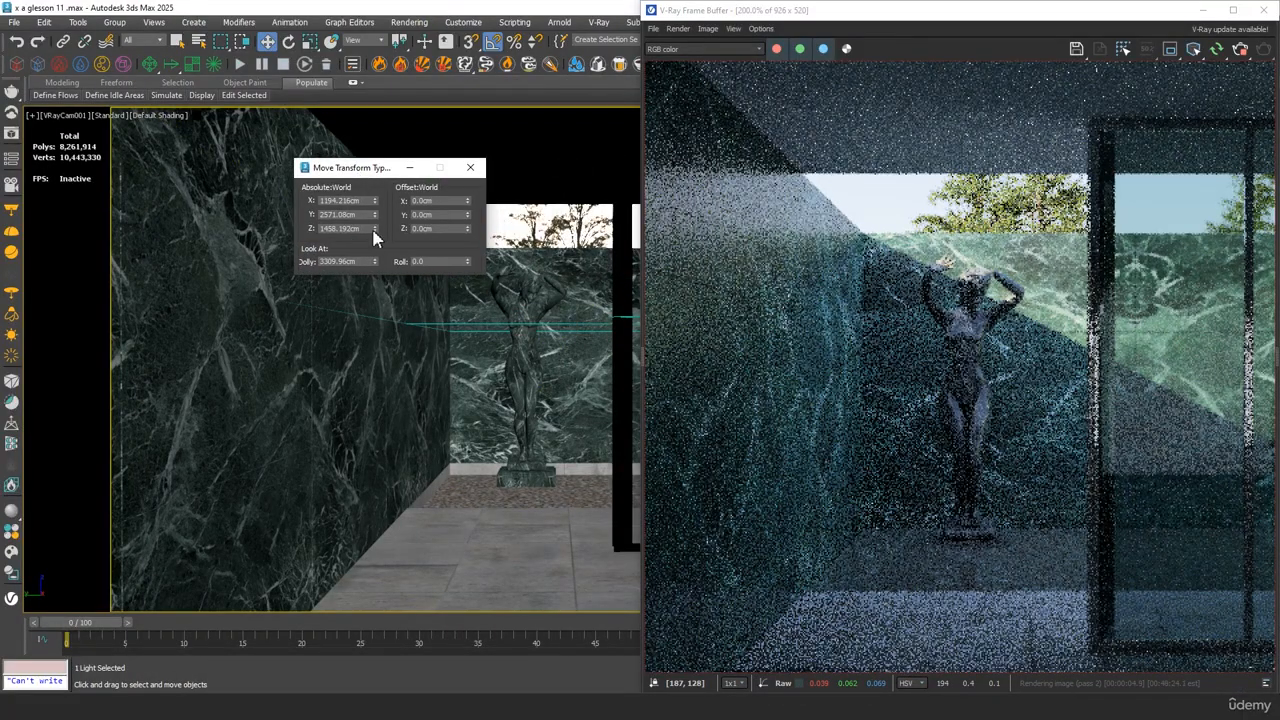
pyautogui.moveTo(374, 229); pyautogui.dragTo(342, 685)
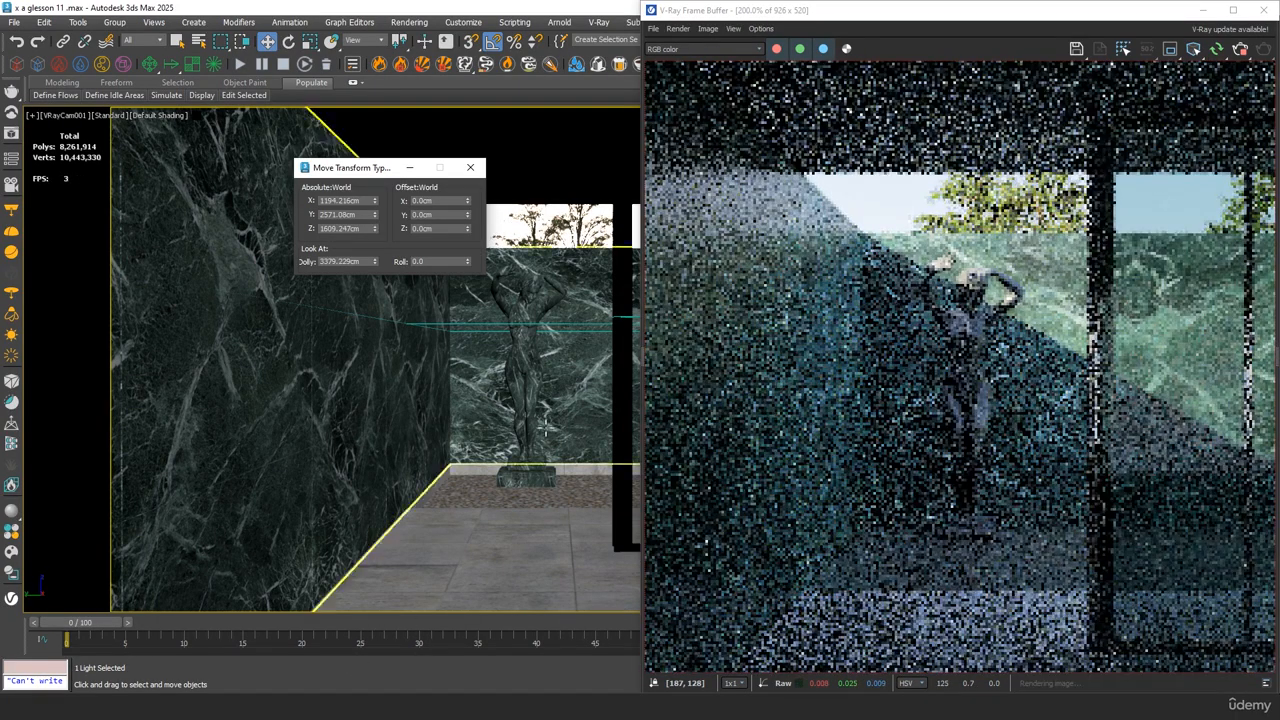
pyautogui.scroll(-4, 890, 437)
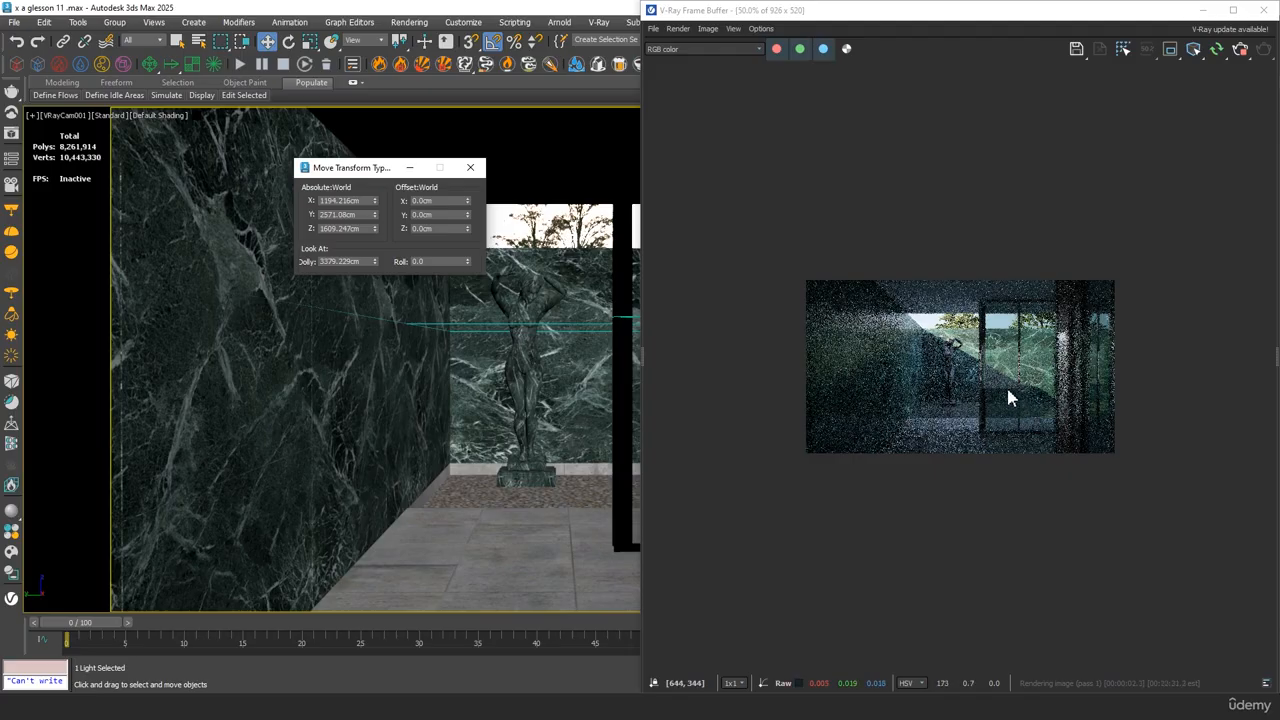
# Set the sun's absolute Z position to 2609.247 cm
pyautogui.click(324, 229)
pyautogui.press('BackSpace')
pyautogui.write('2')
pyautogui.press('Tab')
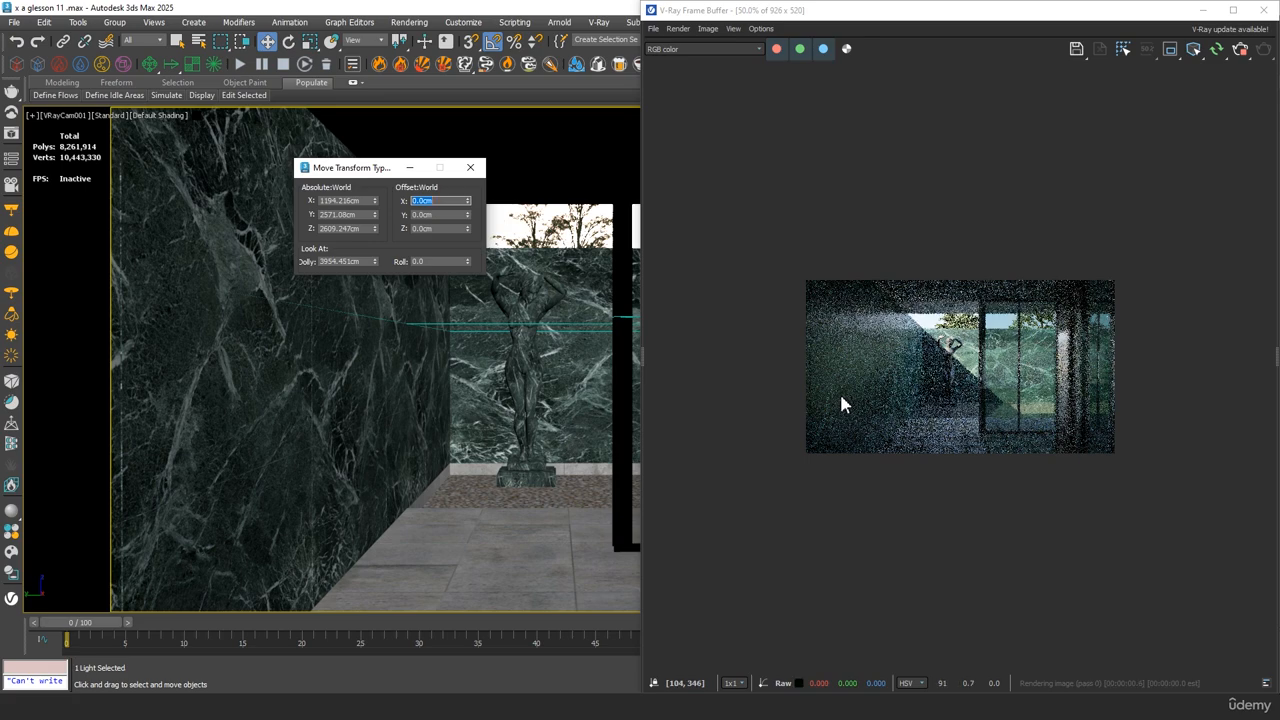
# Inspect the sunlight on the statue in the render and set the sun's absolute Z position to 2009.247 cm
pyautogui.scroll(2, 945, 362)
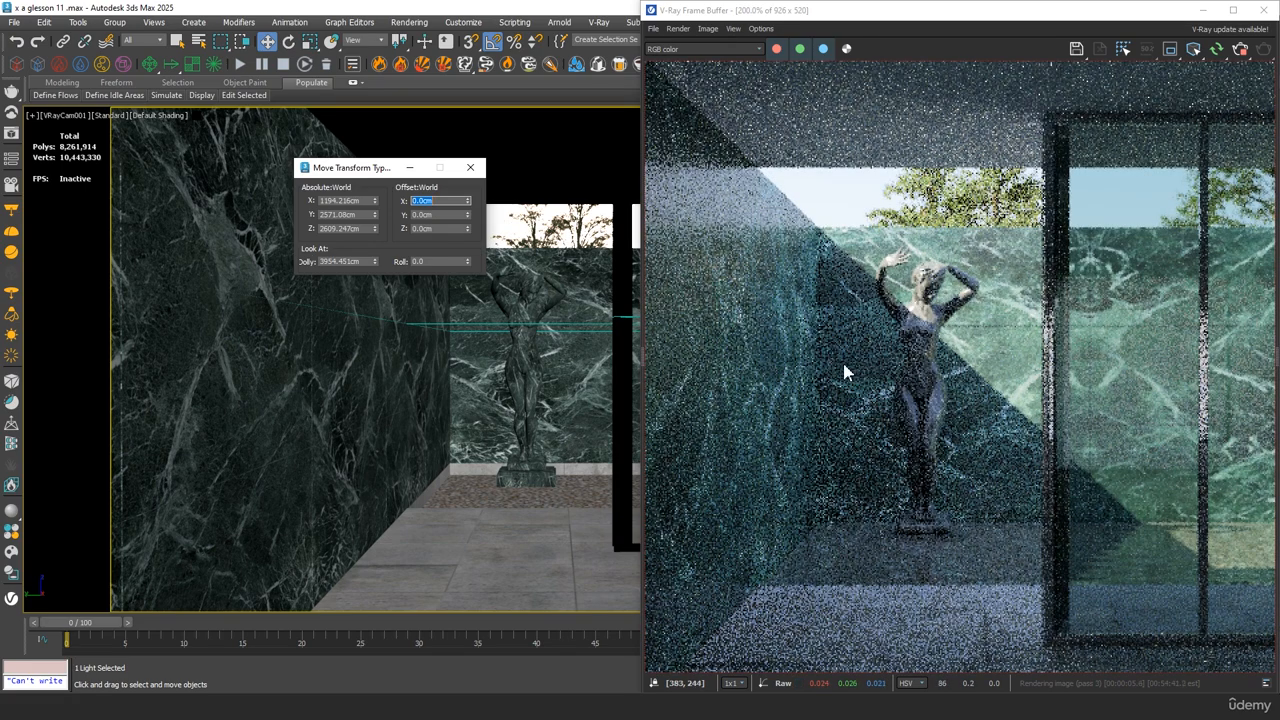
pyautogui.scroll(-1, 880, 372)
pyautogui.click(323, 229)
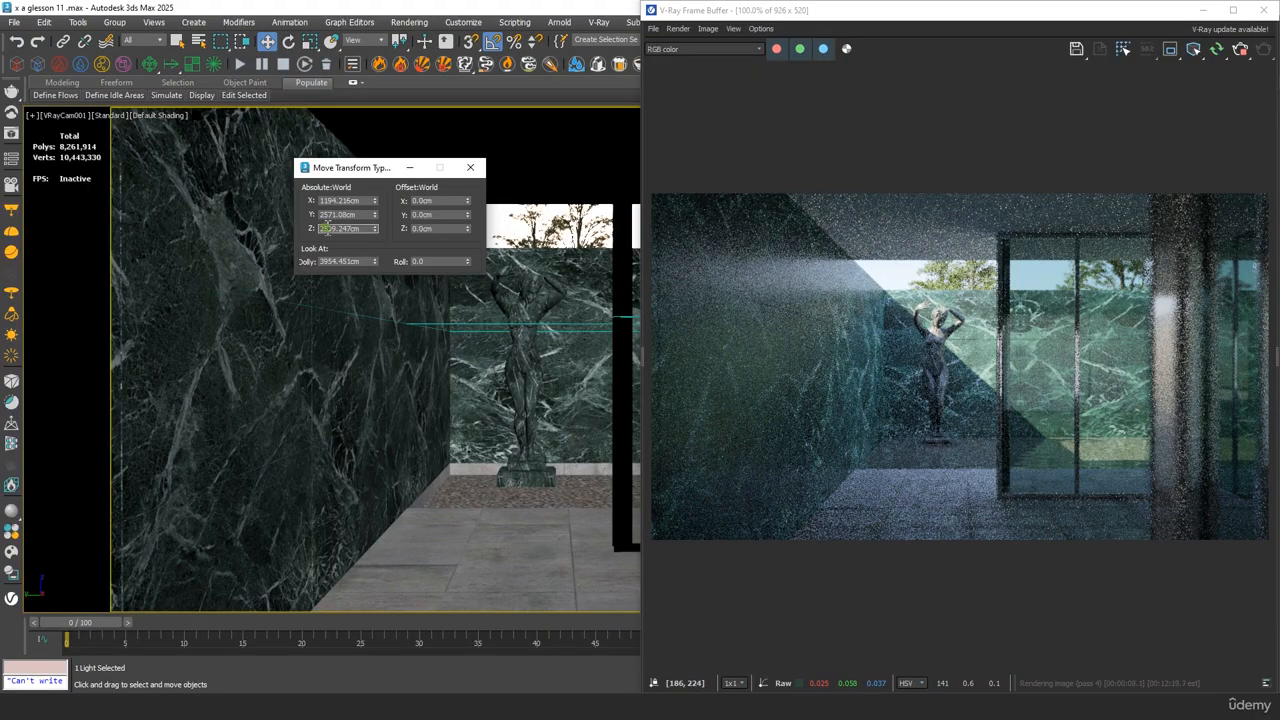
pyautogui.press('Up')
pyautogui.press('Down')
pyautogui.press('Right')
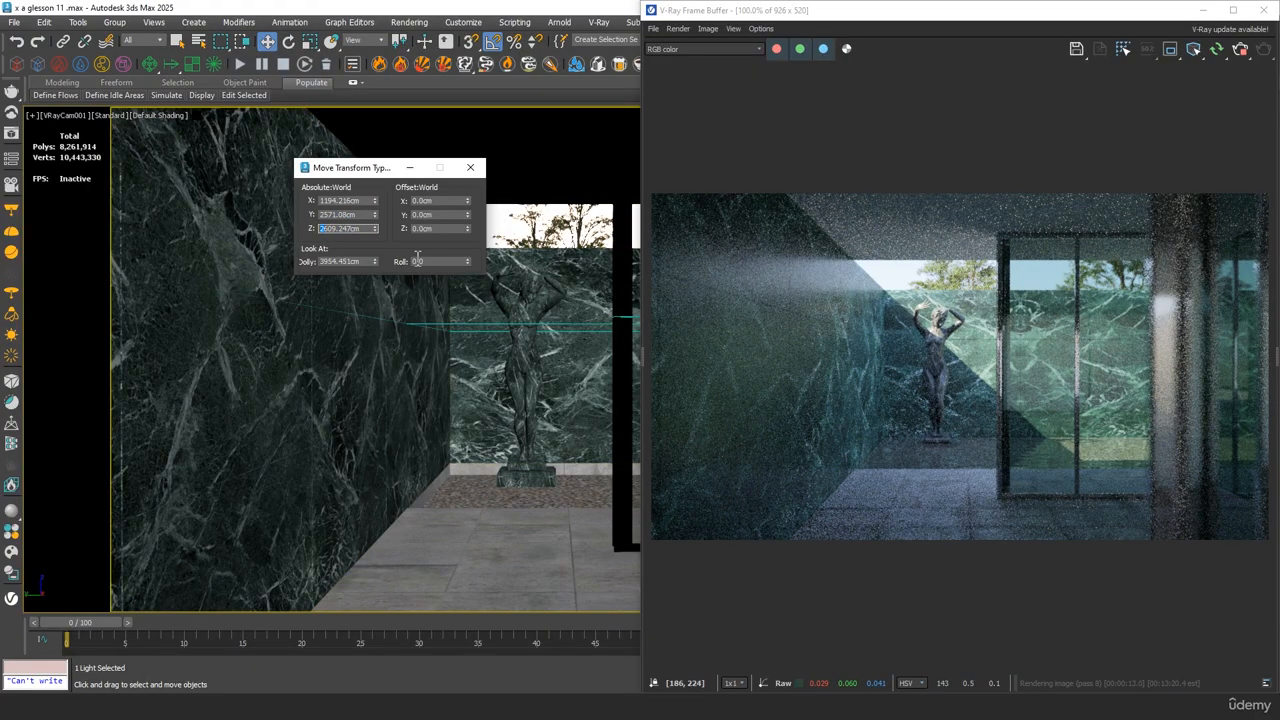
pyautogui.press('Right')
pyautogui.press('BackSpace')
pyautogui.write('0')
pyautogui.press('Tab')
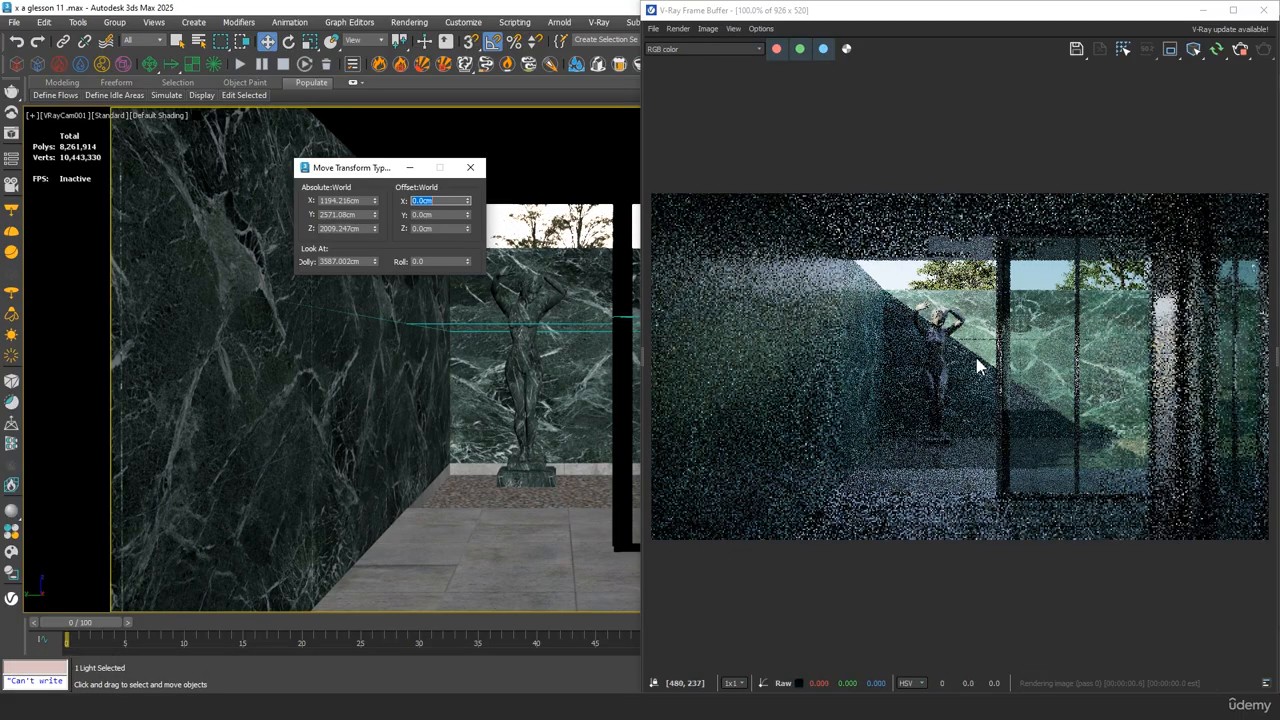
# Inspect the statue and glazing in the updated render, close Move Transform Type-In and stop the interactive render
pyautogui.scroll(1, 1075, 465)
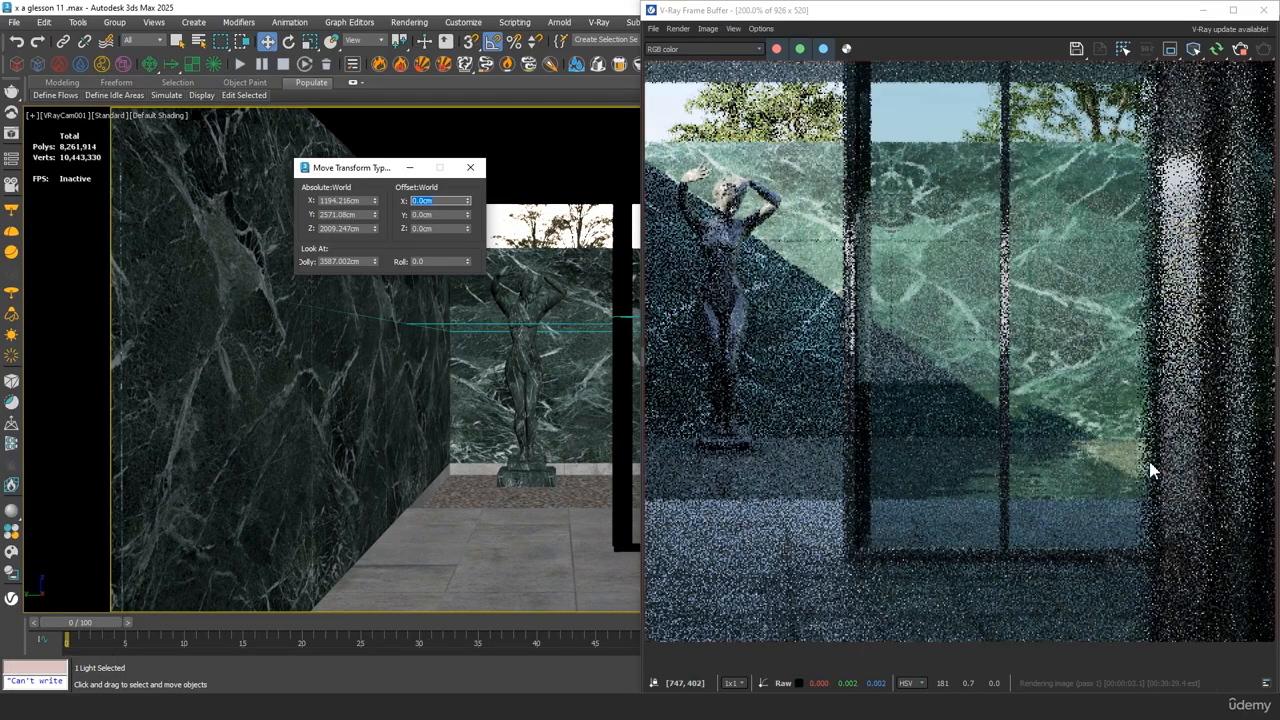
pyautogui.scroll(-2, 1066, 455)
pyautogui.scroll(2, 925, 409)
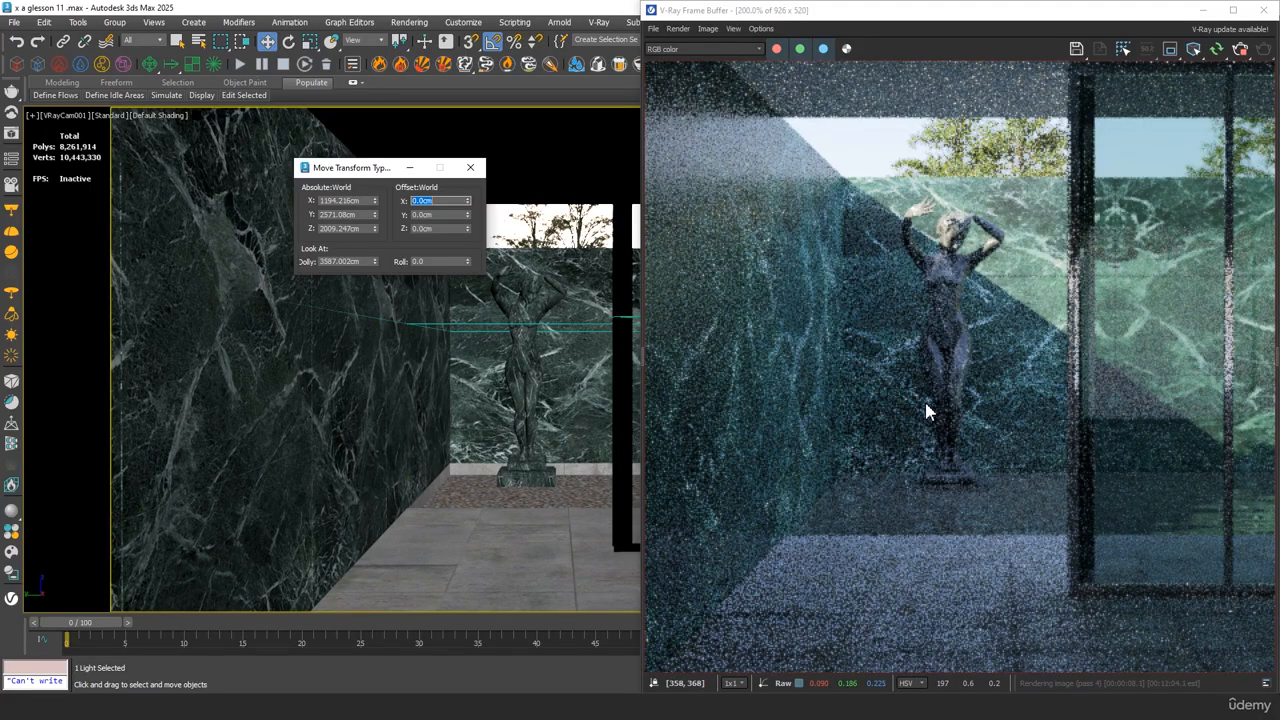
pyautogui.scroll(-1, 925, 409)
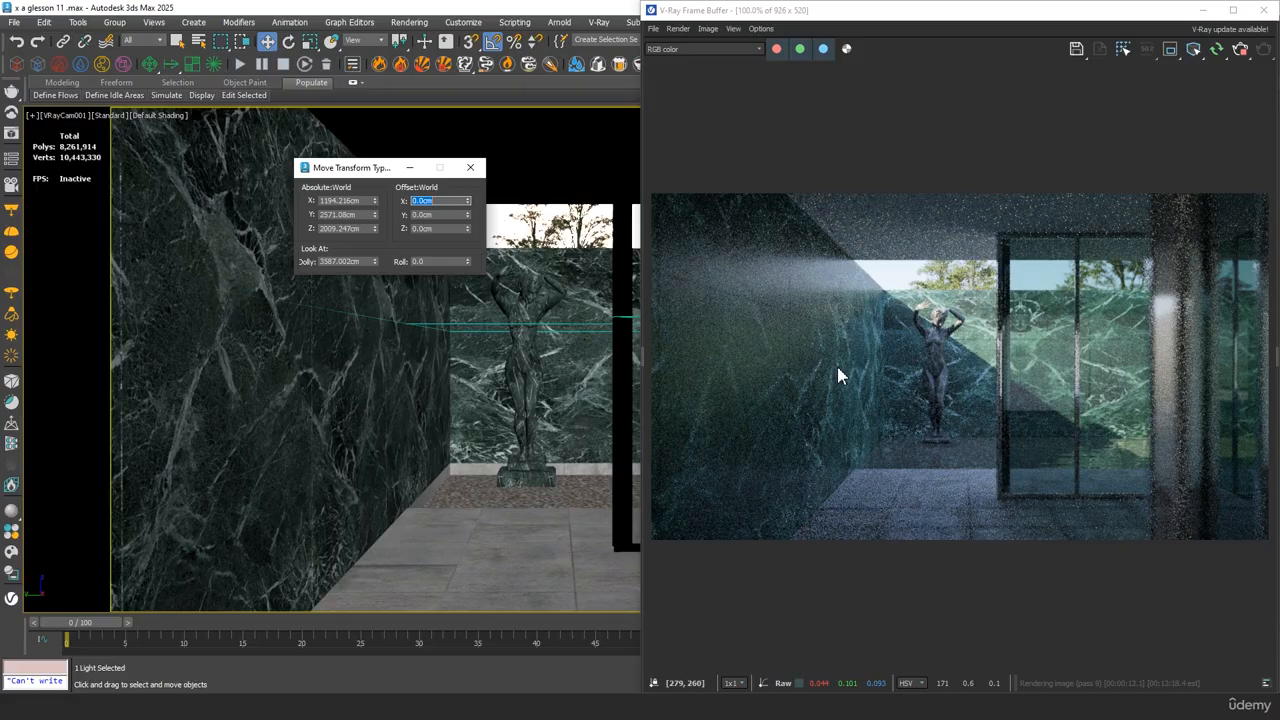
pyautogui.click(470, 167)
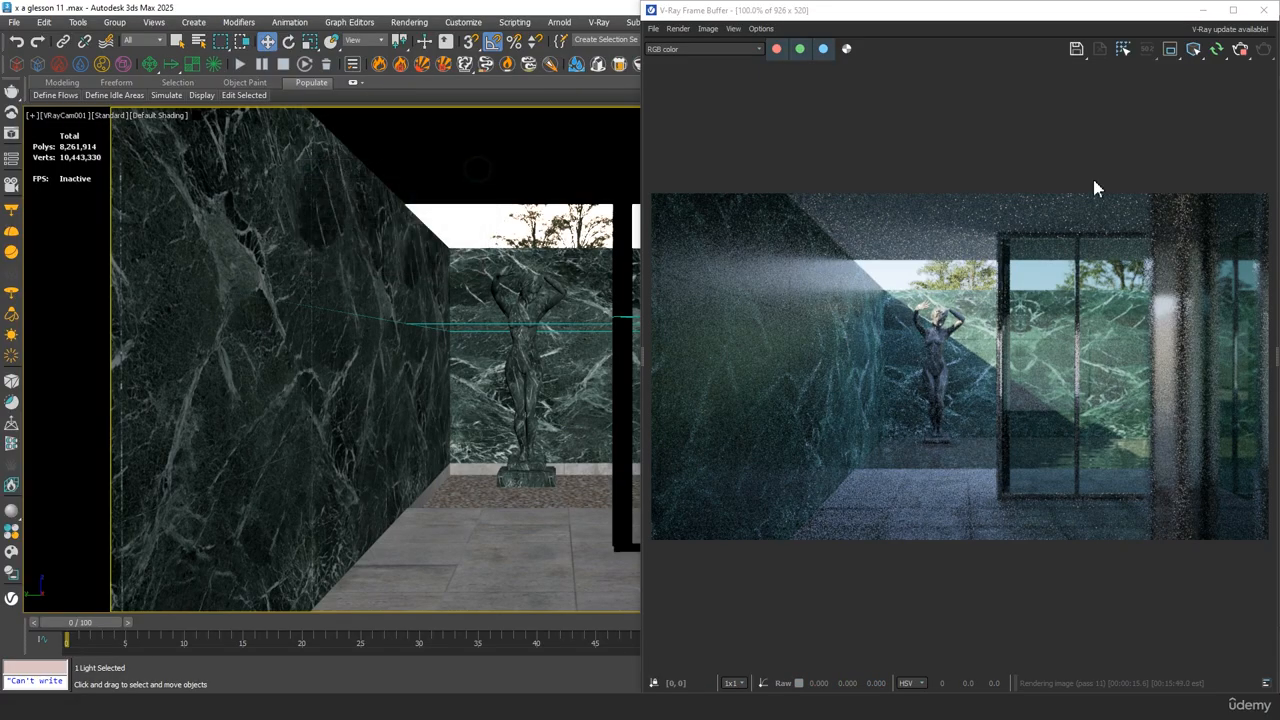
pyautogui.click(1237, 51)
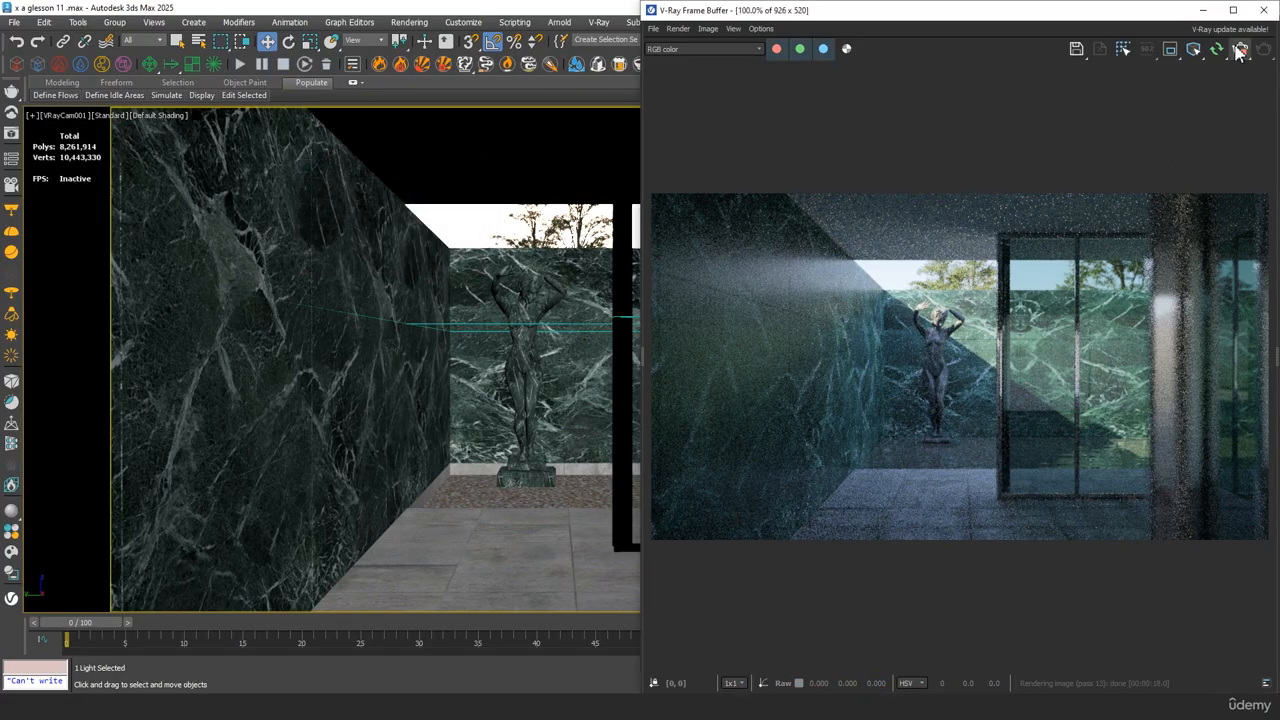
# Snap the V-Ray Frame Buffer to the opposite half of the screen and open Render Setup's common parameters
pyautogui.moveTo(990, 10); pyautogui.dragTo(710, 2)
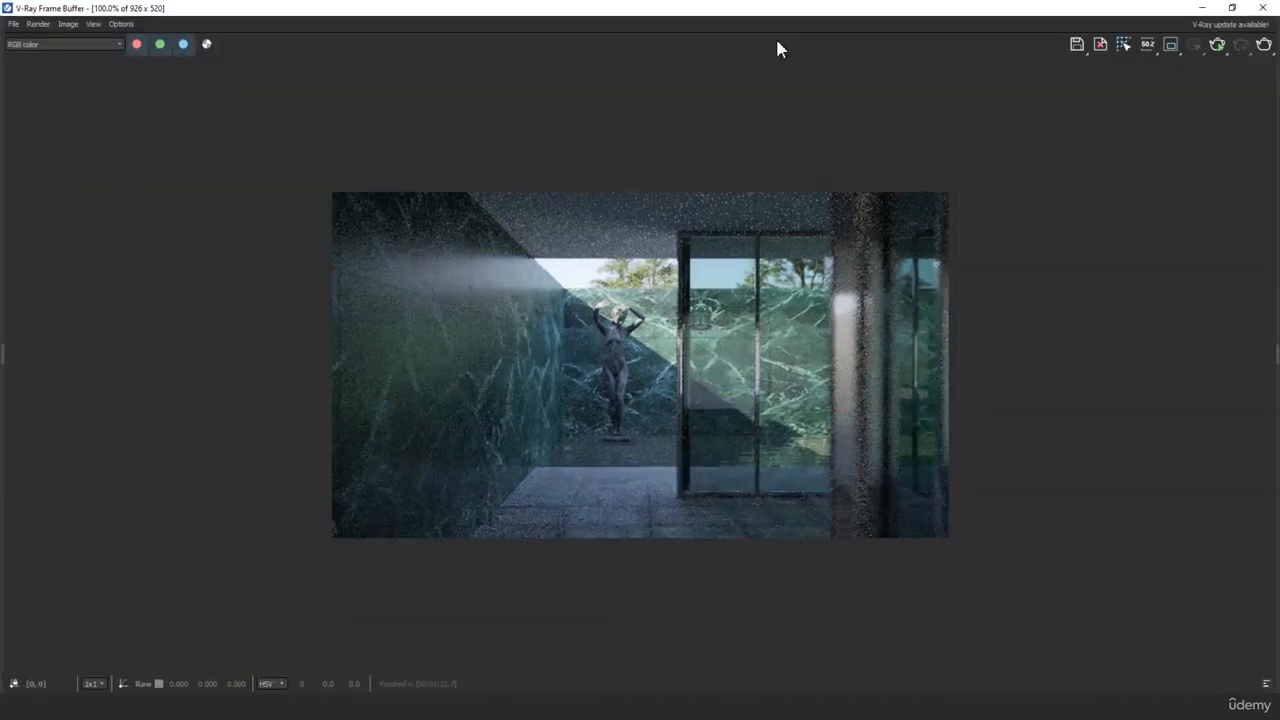
pyautogui.moveTo(1017, 12); pyautogui.dragTo(3, 240)
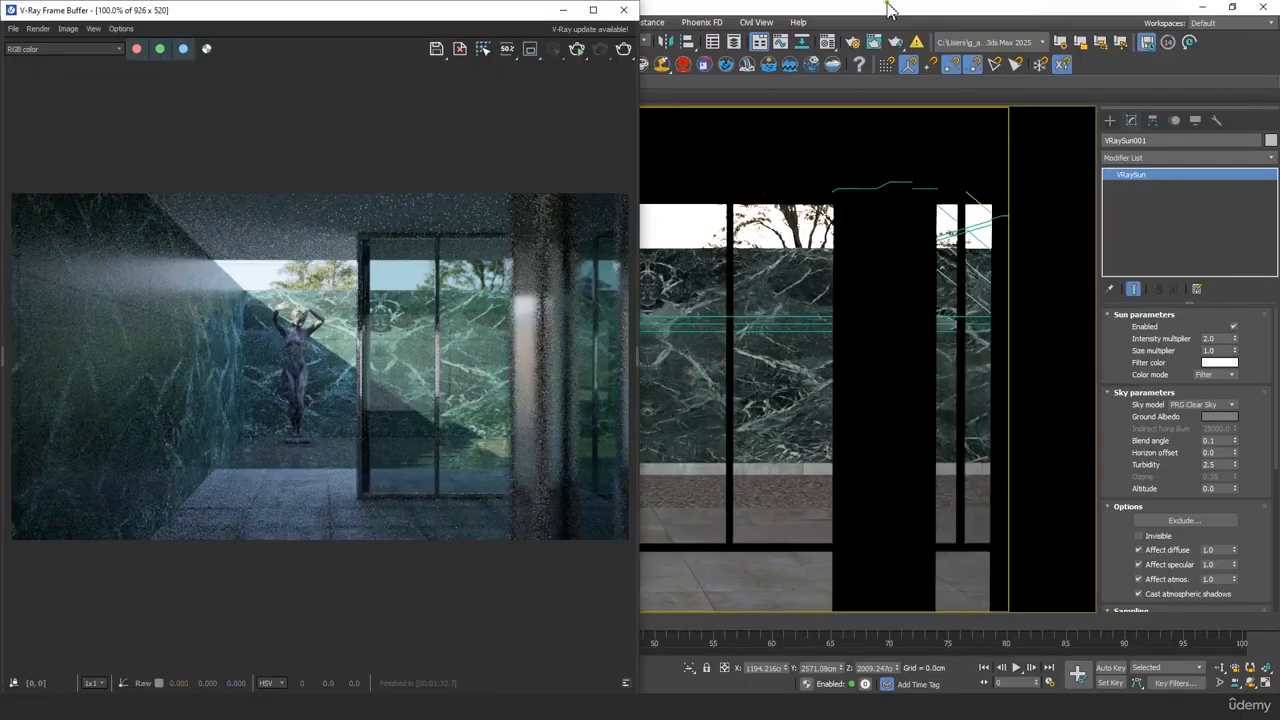
pyautogui.press('F10')
pyautogui.click(832, 159)
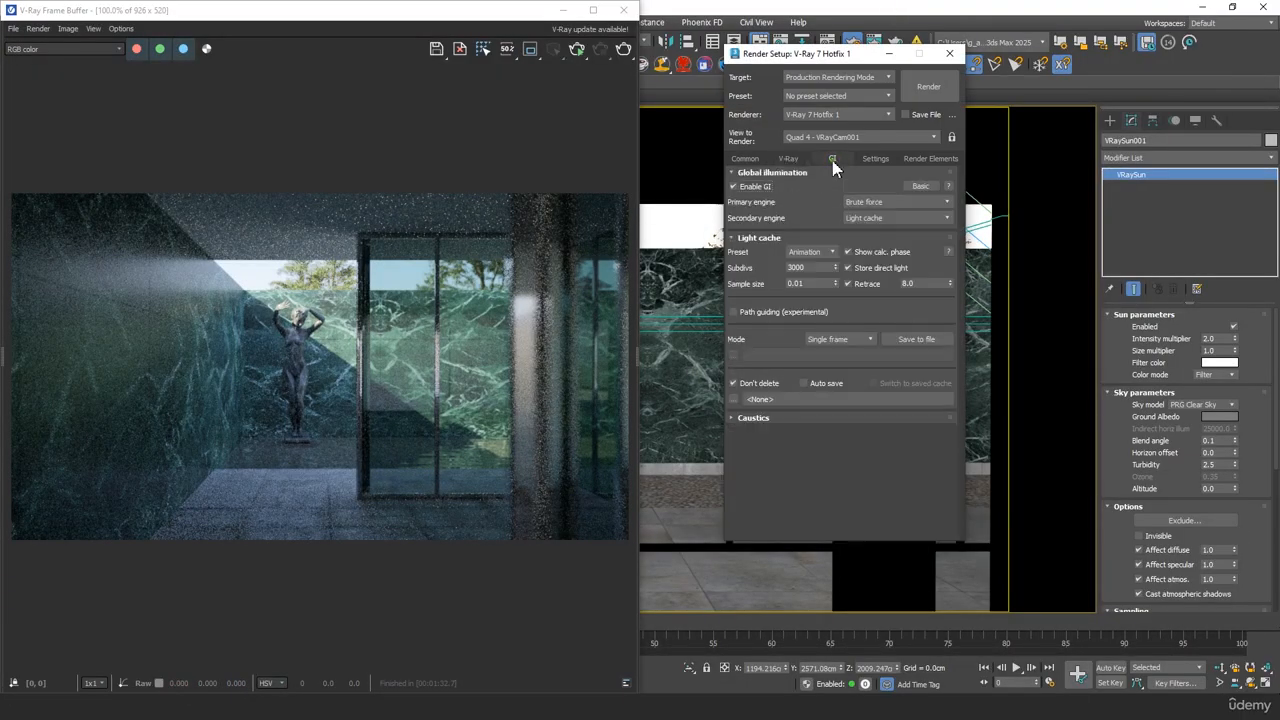
pyautogui.click(744, 158)
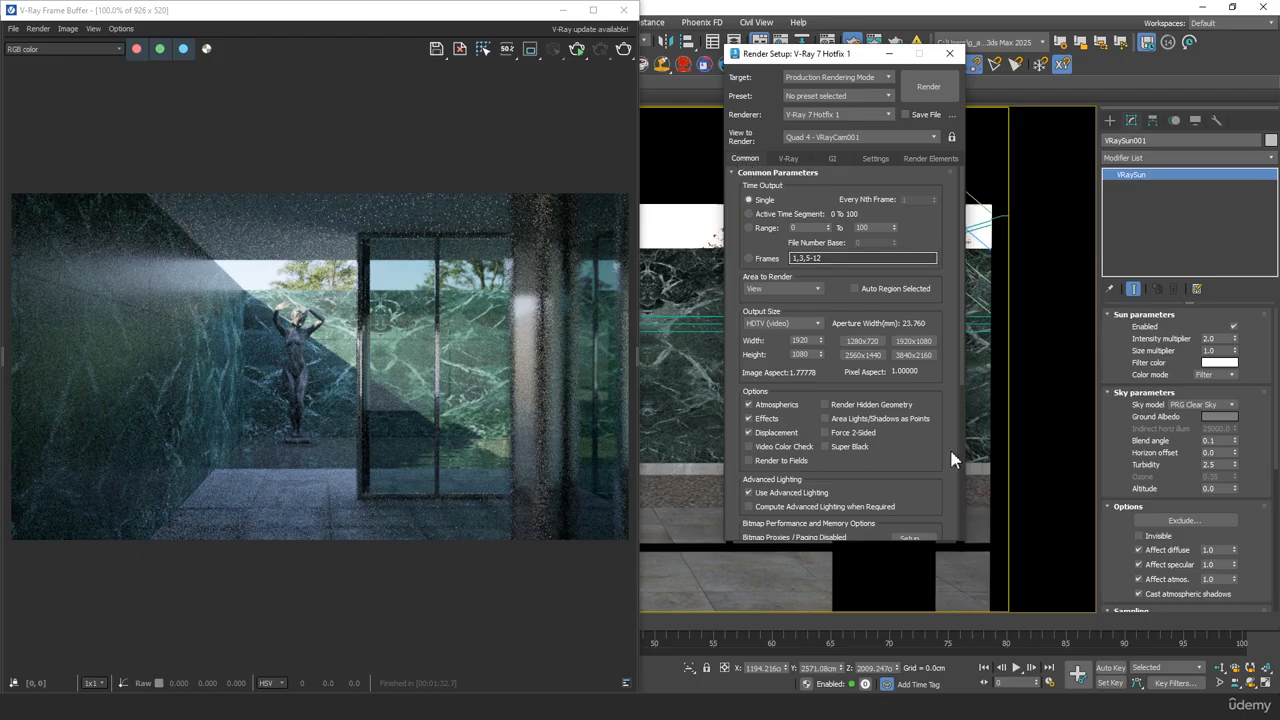
# Set the render output to save as a PNG image named "test 01" in the renderoutput folder, accepting the PNG configuration
pyautogui.scroll(-3, 895, 440)
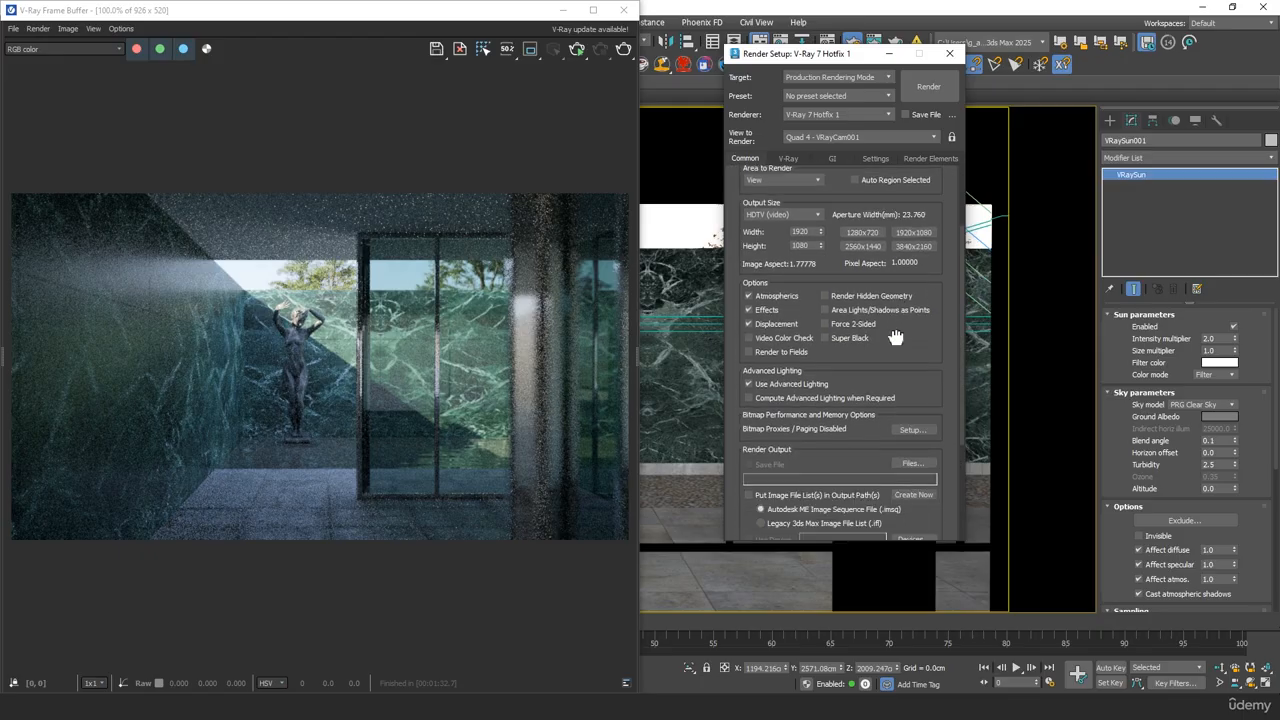
pyautogui.click(914, 459)
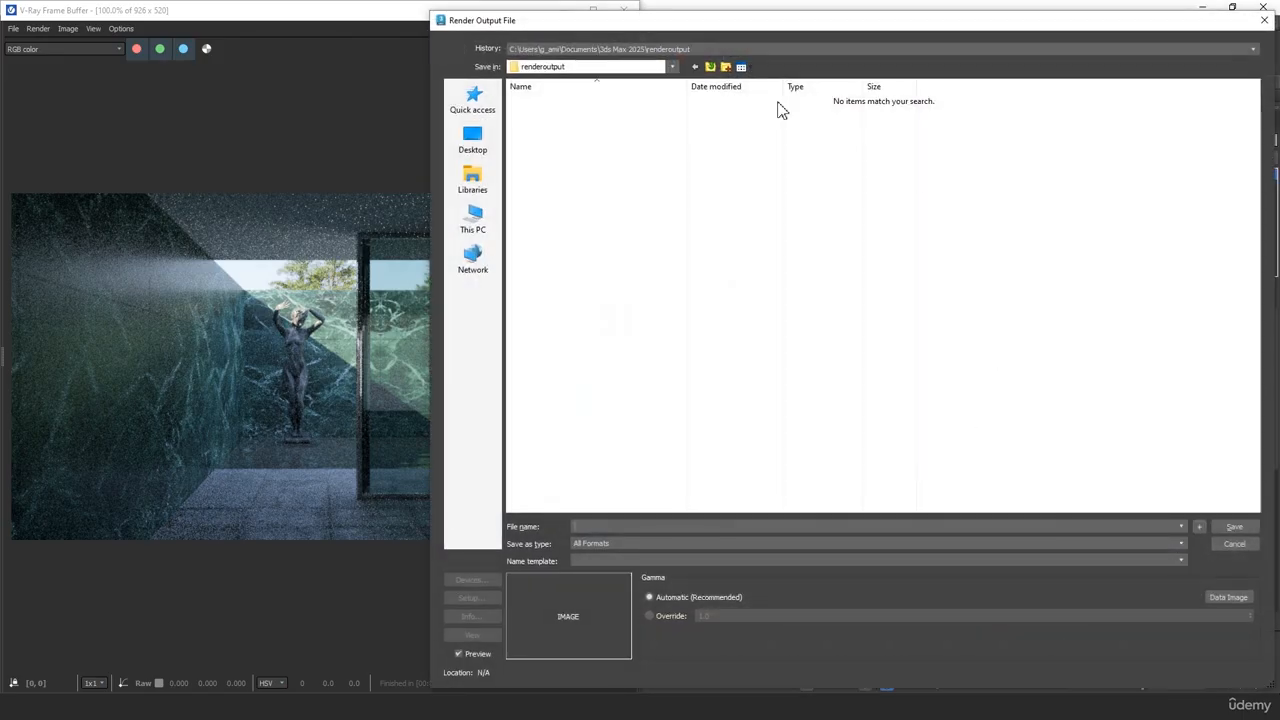
pyautogui.click(931, 543)
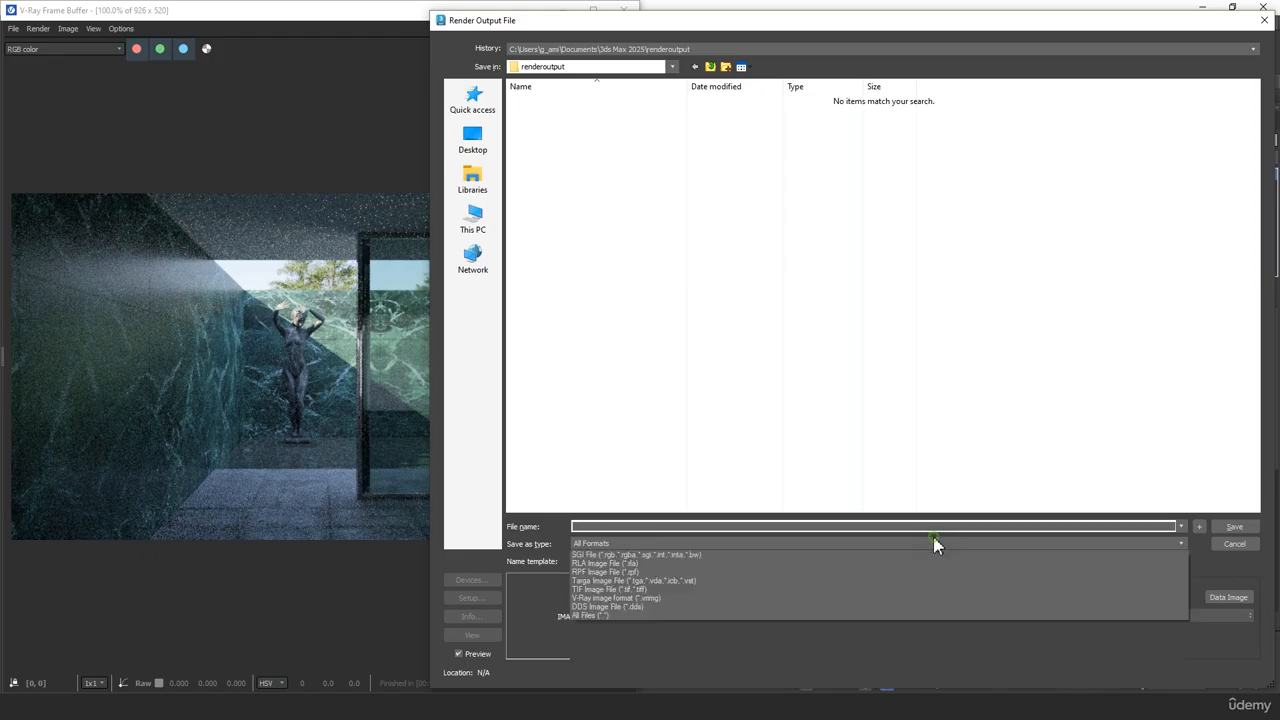
pyautogui.click(837, 625)
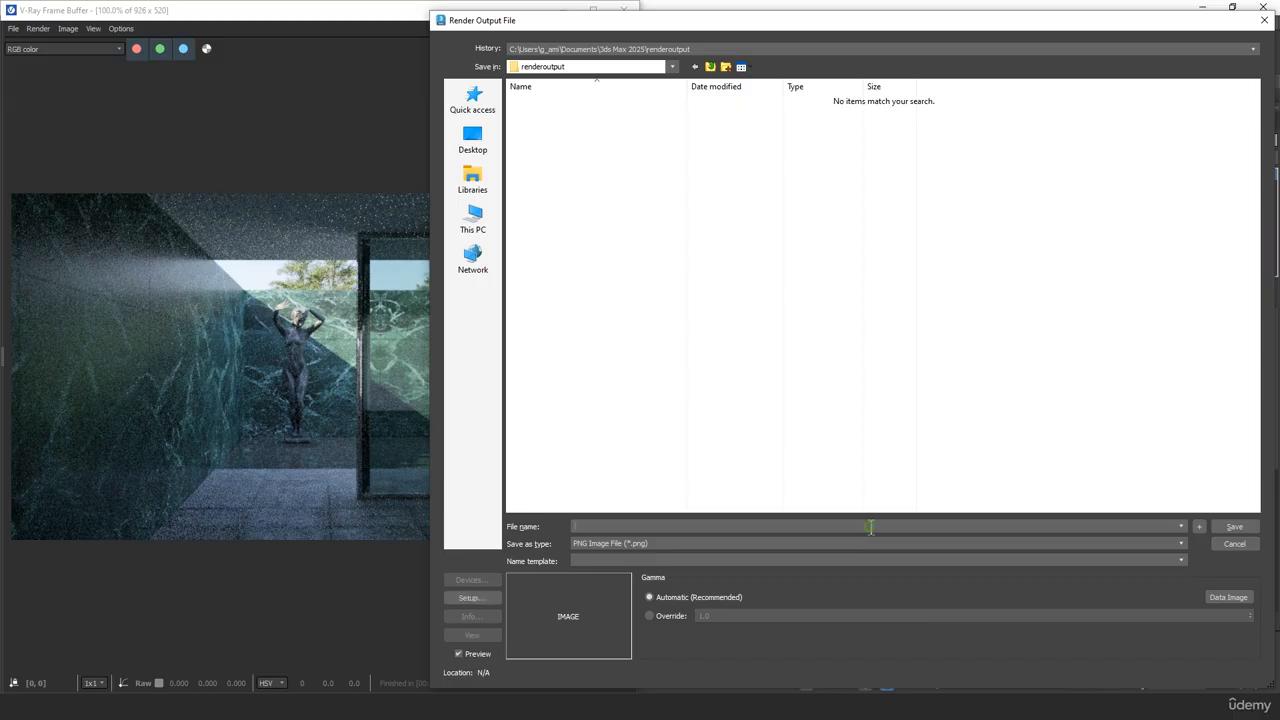
pyautogui.click(871, 527)
pyautogui.write('test ')
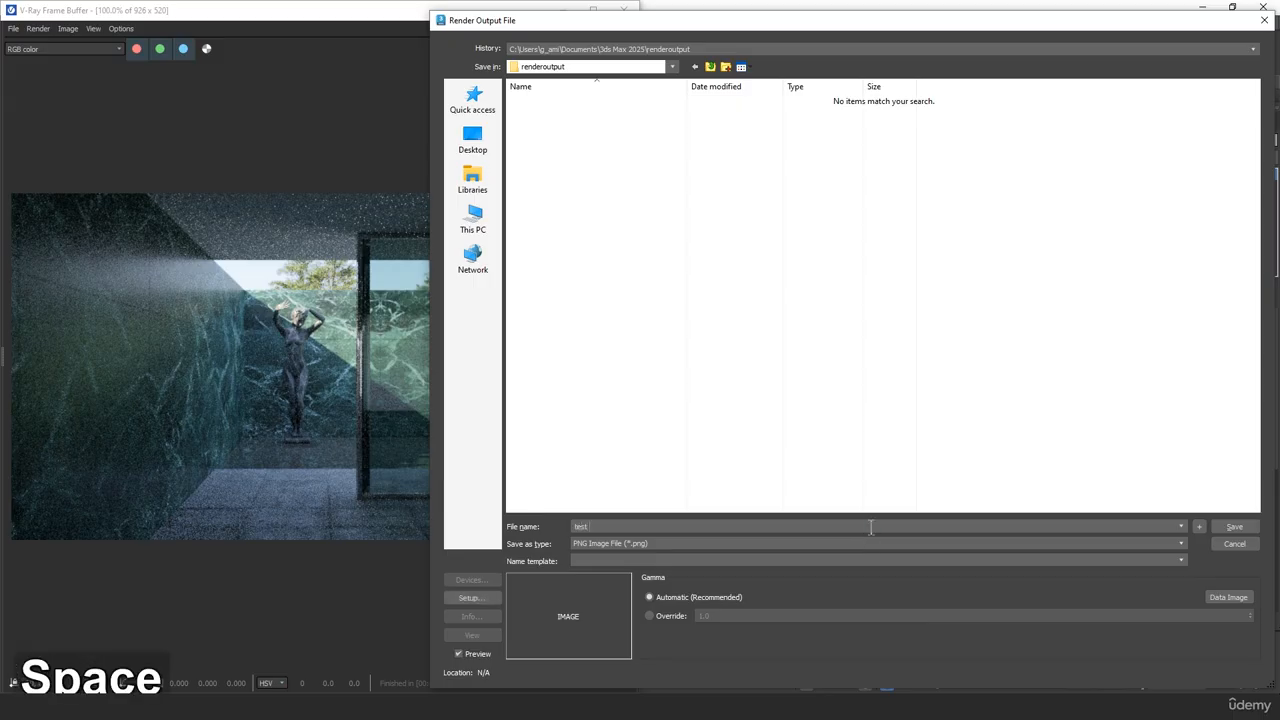
pyautogui.write('01')
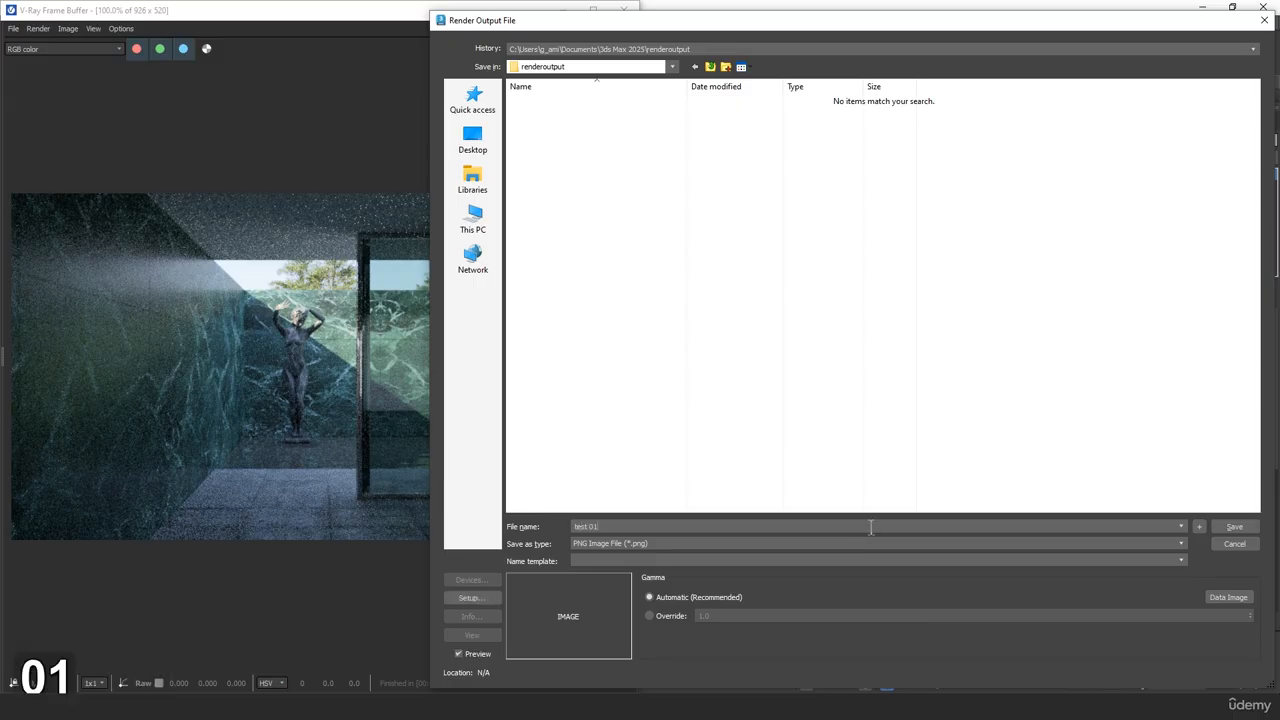
pyautogui.click(1234, 527)
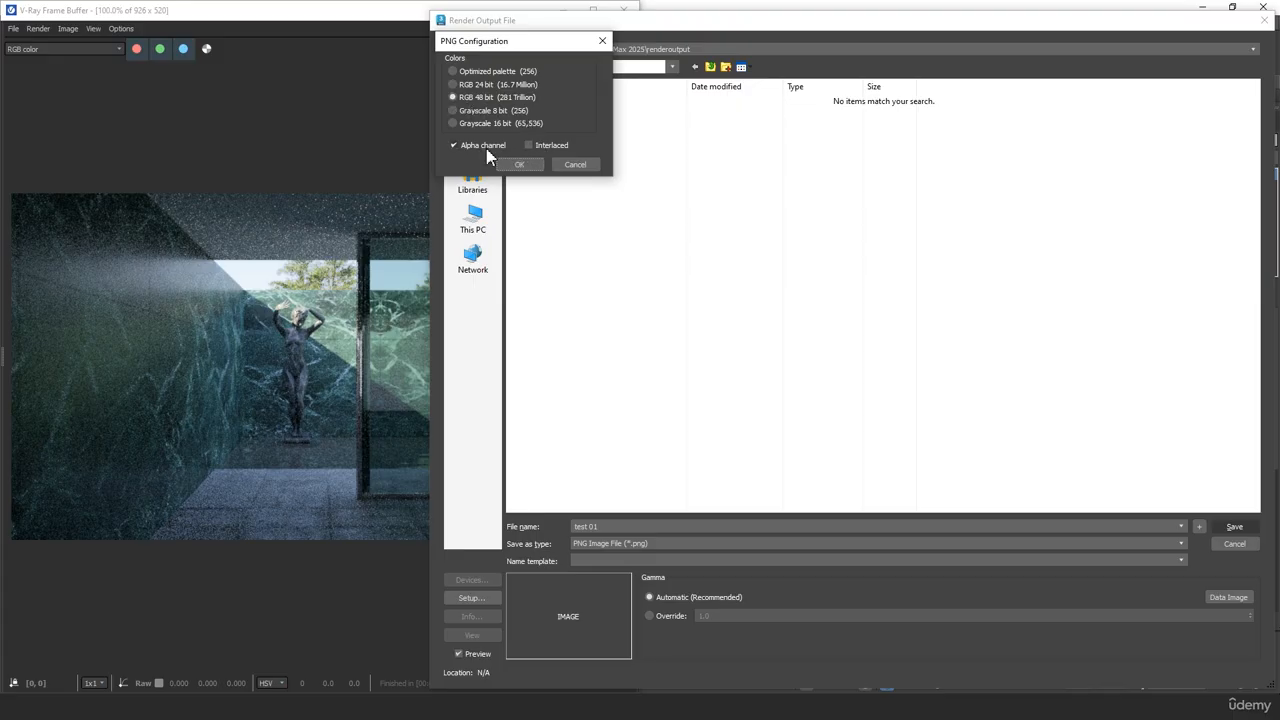
pyautogui.click(483, 146)
pyautogui.click(519, 165)
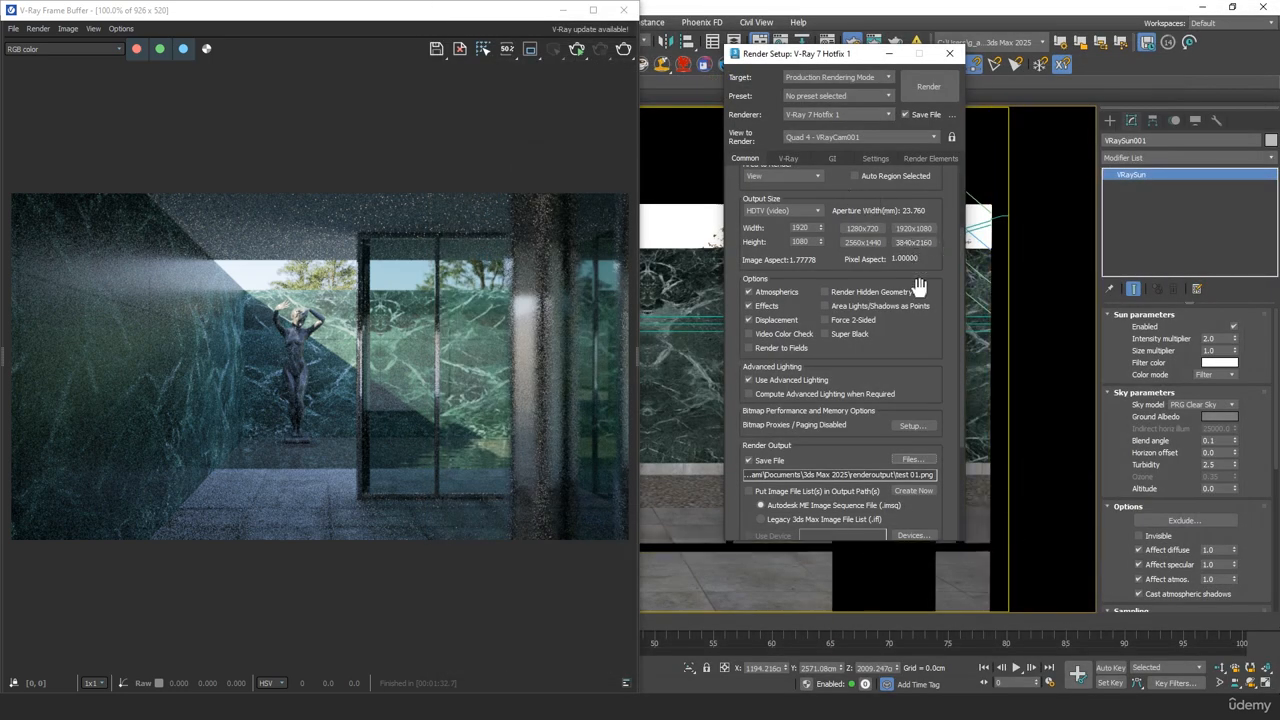
# Review the V-Ray bucket image sampler settings, including the minimum and maximum subdivisions and the noise threshold
pyautogui.click(786, 159)
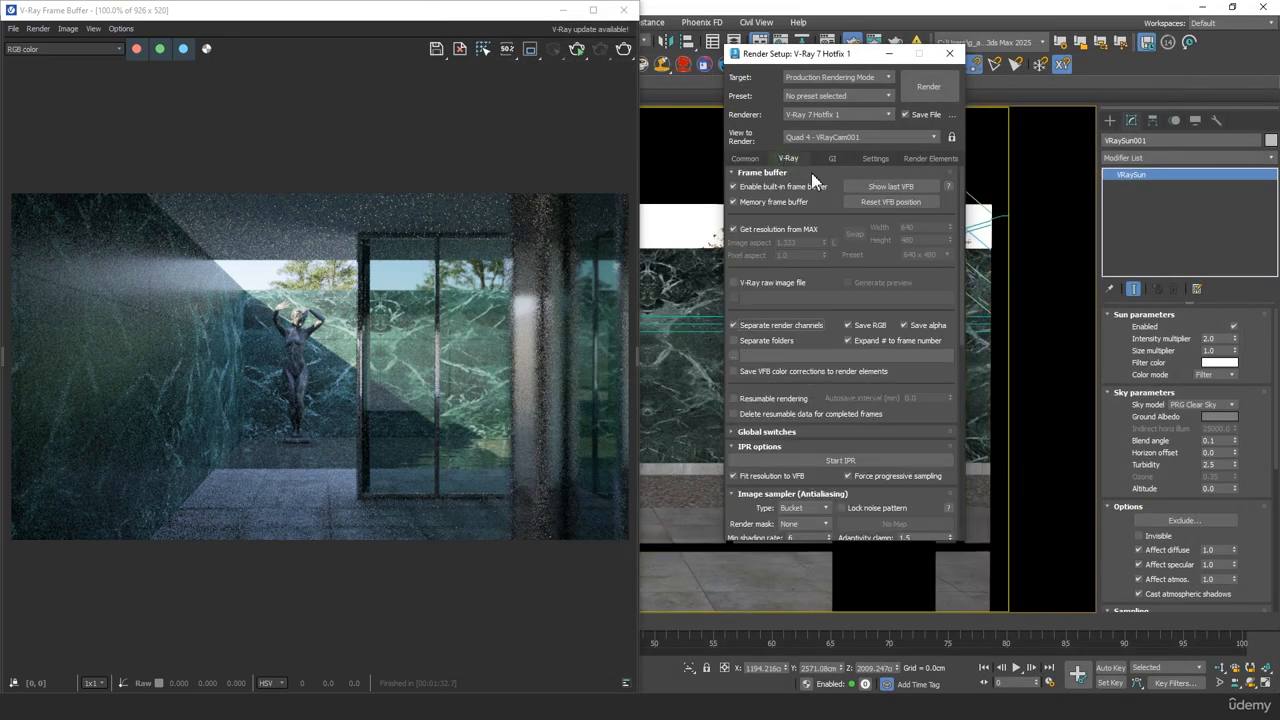
pyautogui.moveTo(837, 275); pyautogui.dragTo(848, 192)
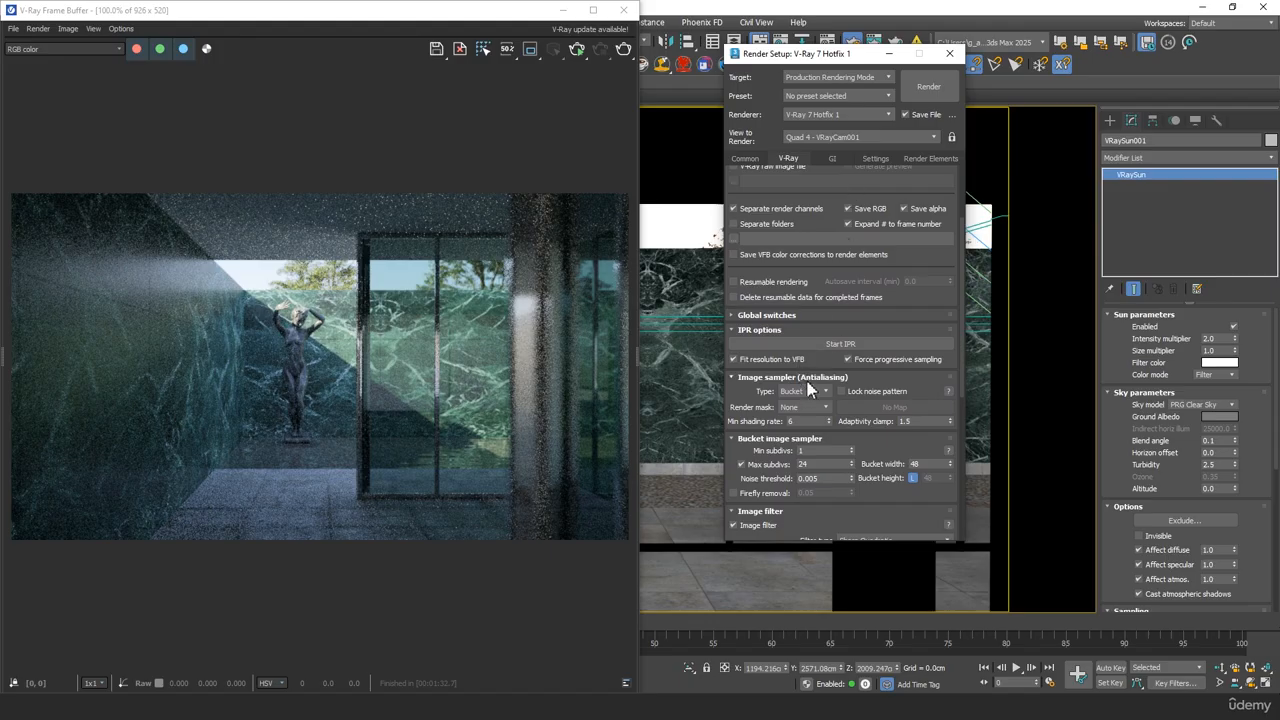
pyautogui.moveTo(748, 400); pyautogui.dragTo(754, 323)
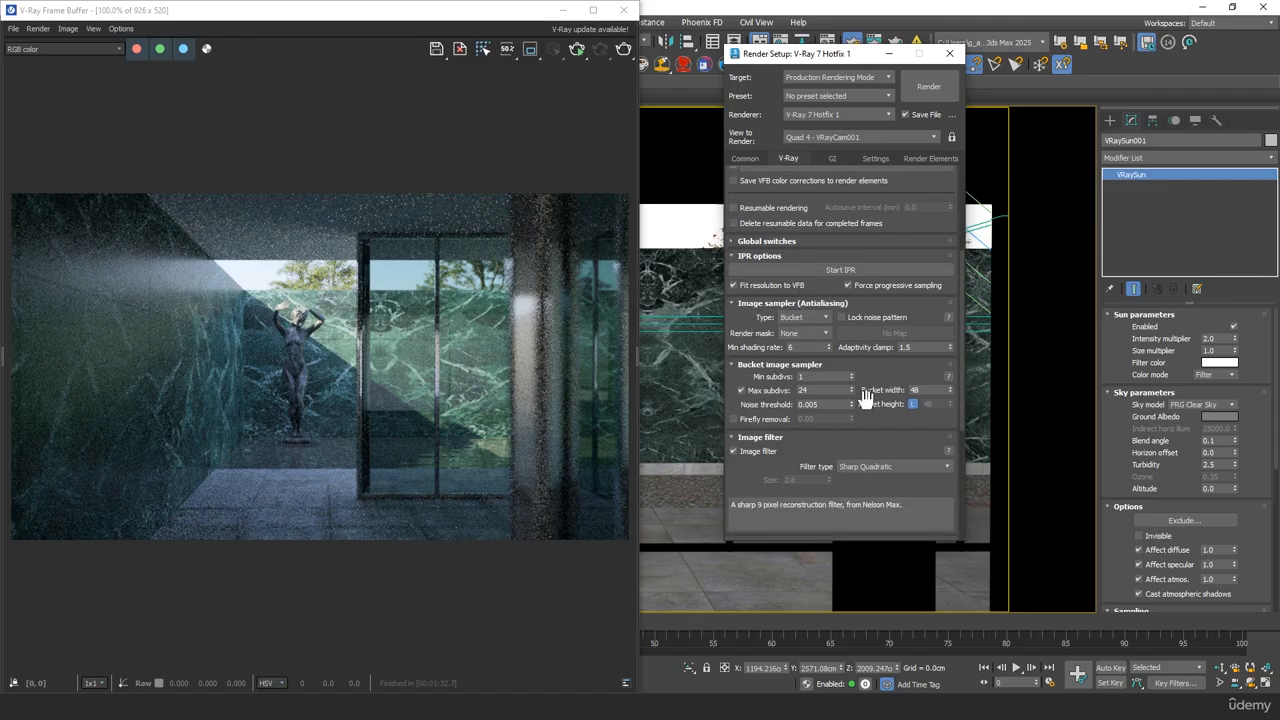
pyautogui.moveTo(825, 378); pyautogui.dragTo(752, 367)
pyautogui.moveTo(857, 397); pyautogui.dragTo(780, 365)
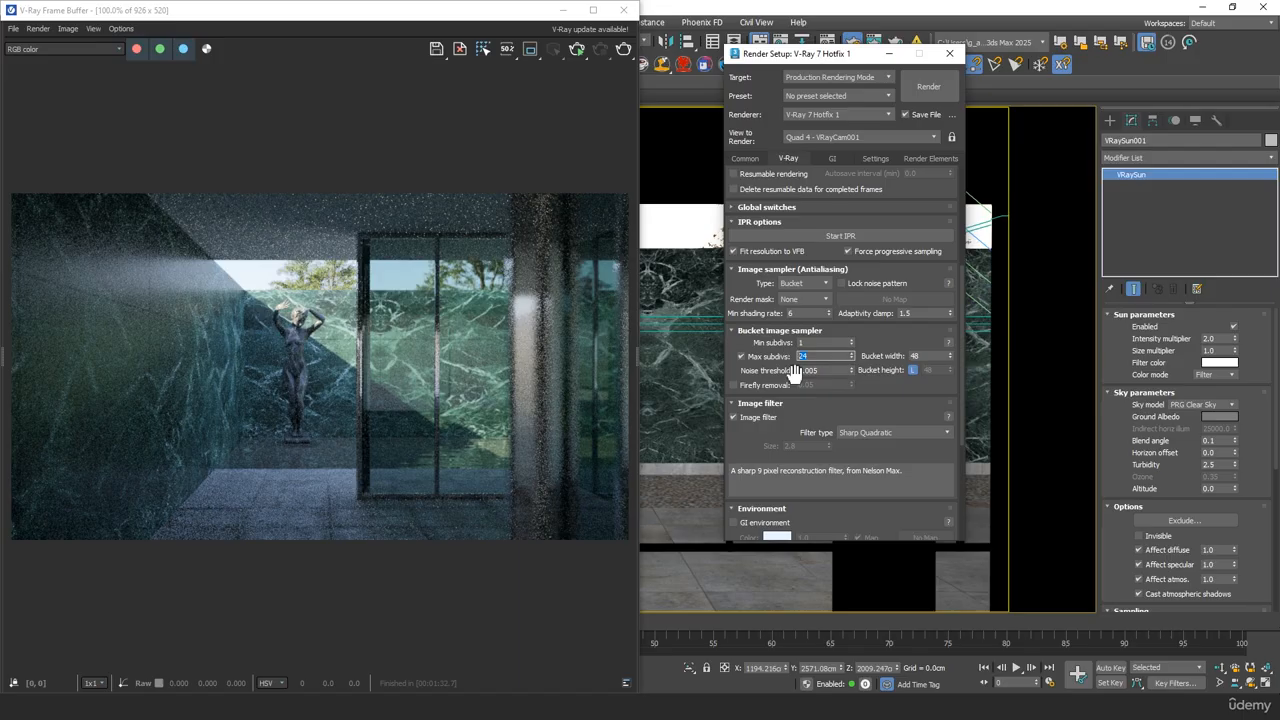
pyautogui.click(826, 370)
pyautogui.moveTo(828, 371); pyautogui.dragTo(735, 363)
pyautogui.scroll(-2, 873, 372)
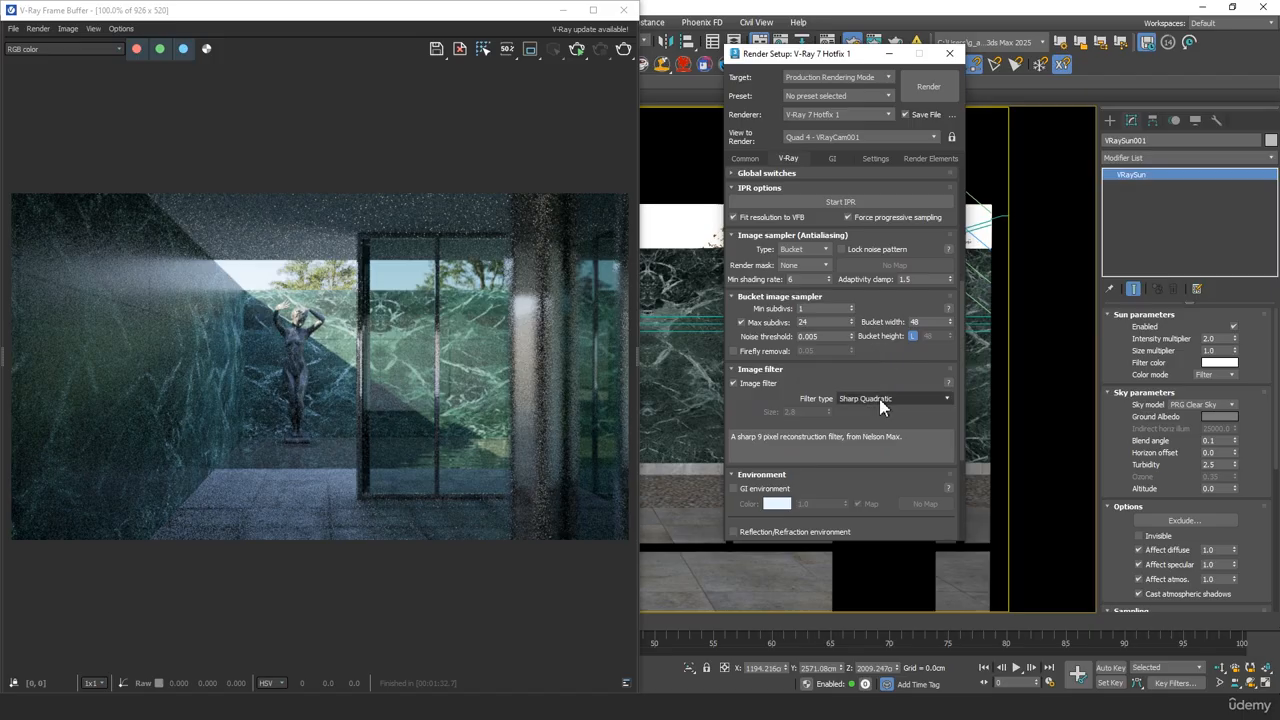
# Review the image filter type and the color mapping type and multipliers in the V-Ray render settings
pyautogui.click(880, 399)
pyautogui.click(886, 423)
pyautogui.scroll(-2, 791, 400)
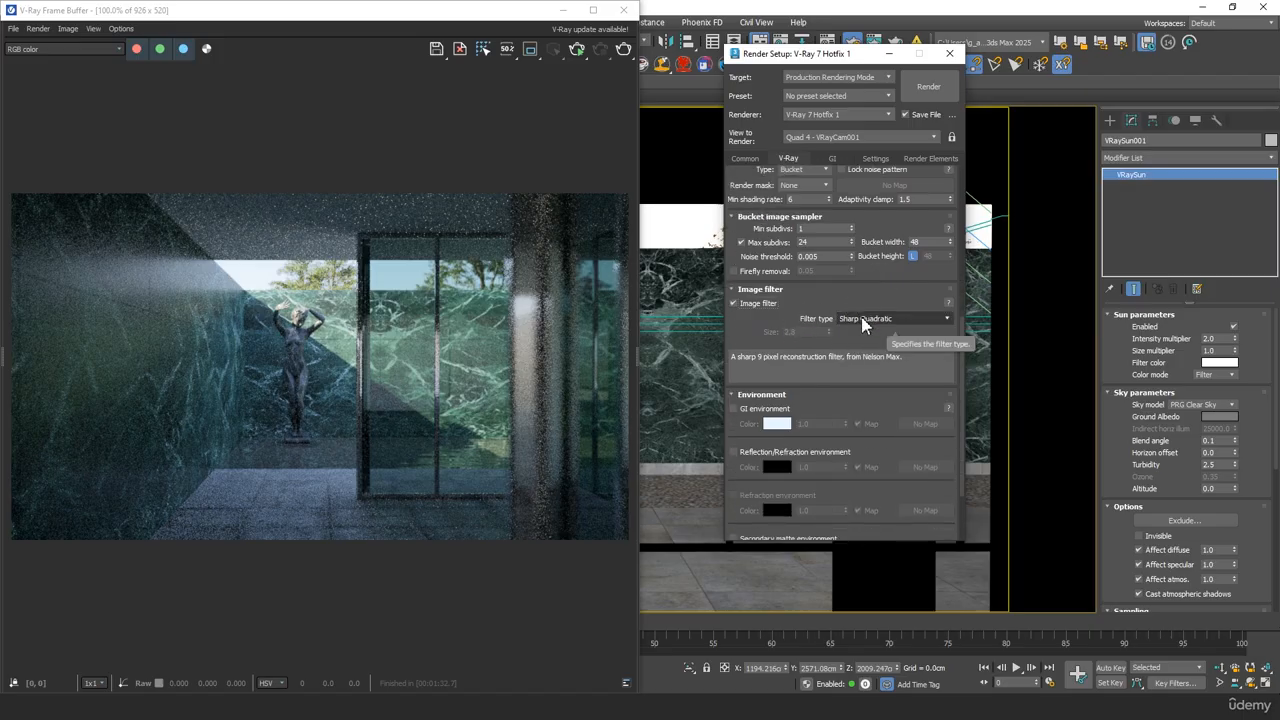
pyautogui.moveTo(866, 337); pyautogui.dragTo(869, 238)
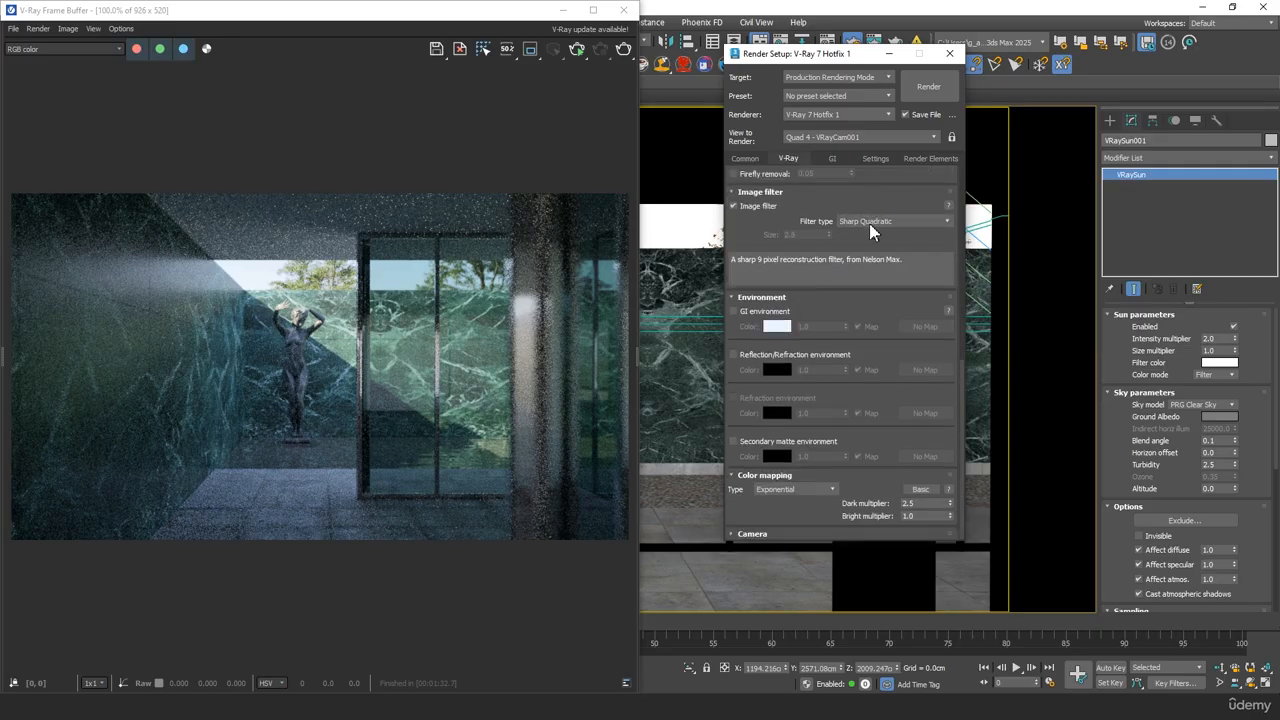
pyautogui.click(802, 488)
pyautogui.click(808, 514)
pyautogui.click(926, 515)
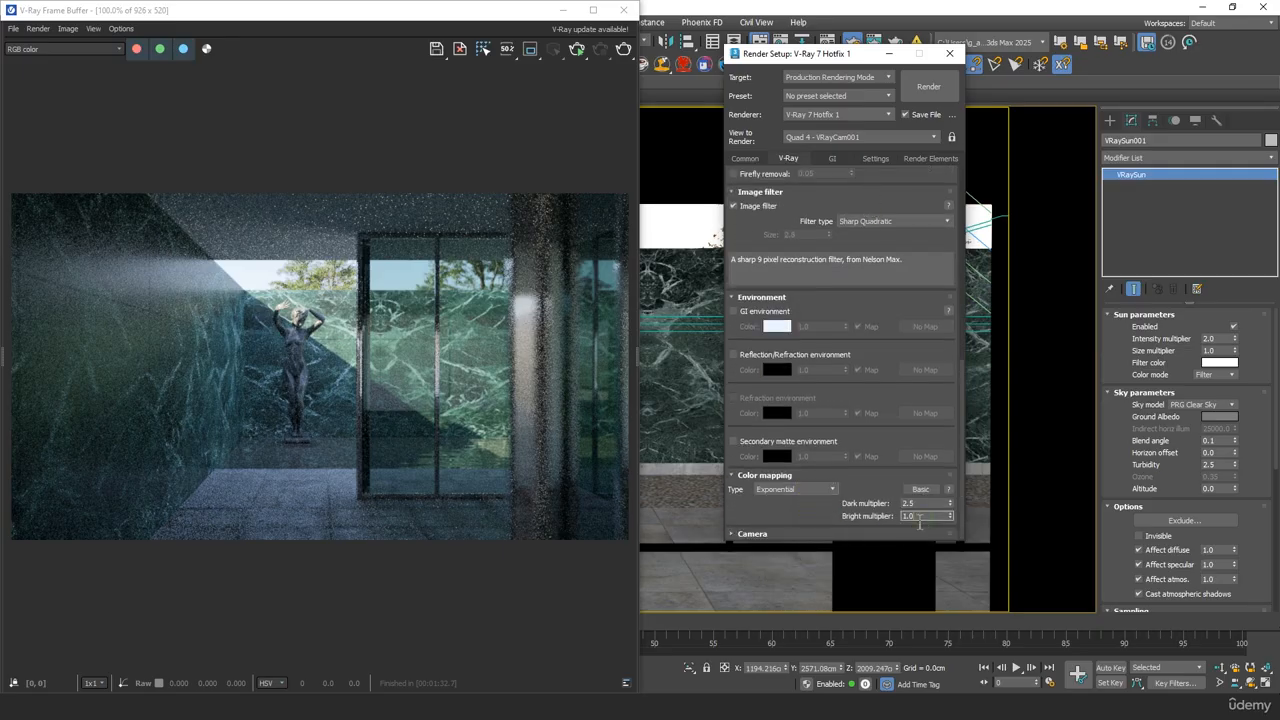
# Check the global illumination engines and the light cache presets, keeping the Animation preset
pyautogui.click(829, 159)
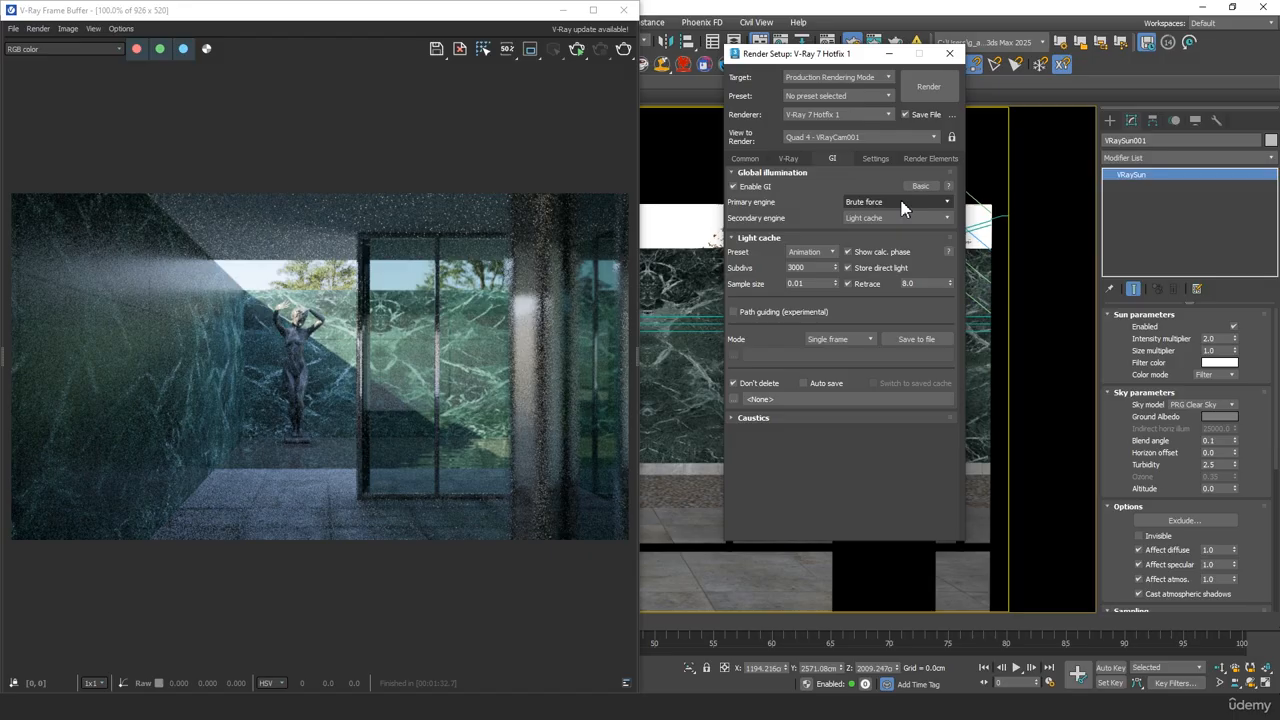
pyautogui.click(822, 251)
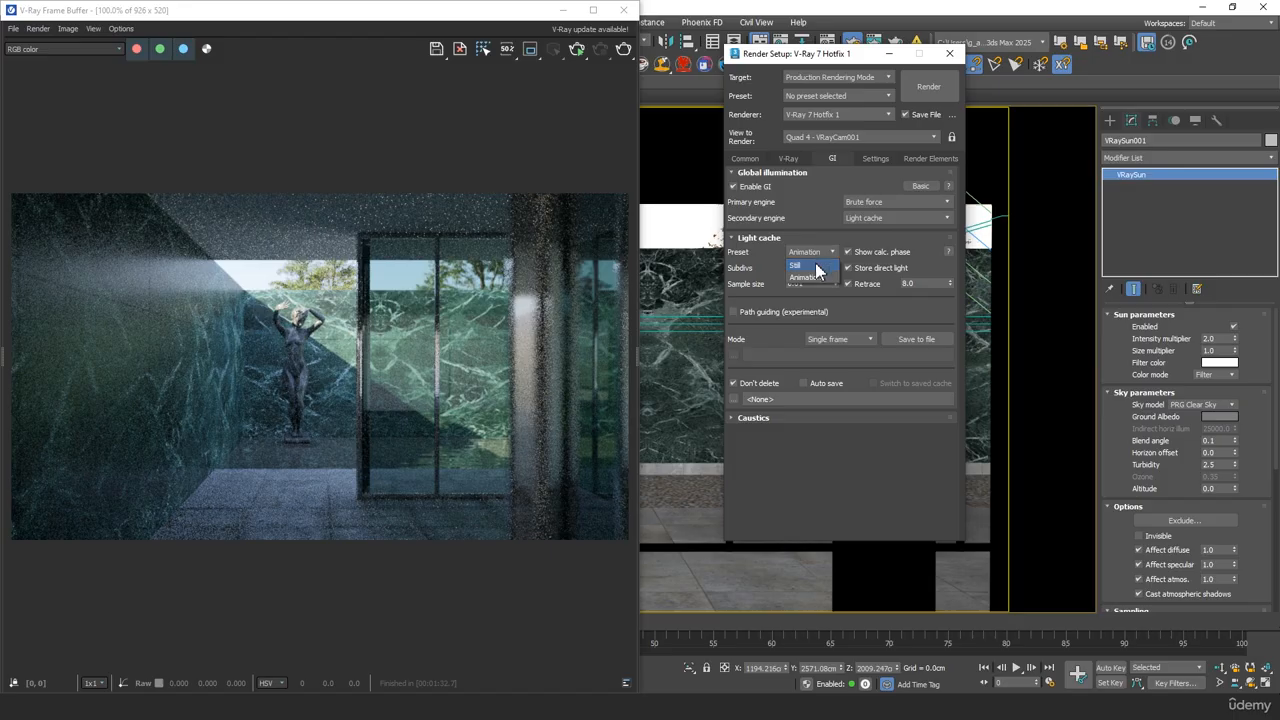
pyautogui.click(814, 265)
pyautogui.click(822, 251)
pyautogui.click(814, 278)
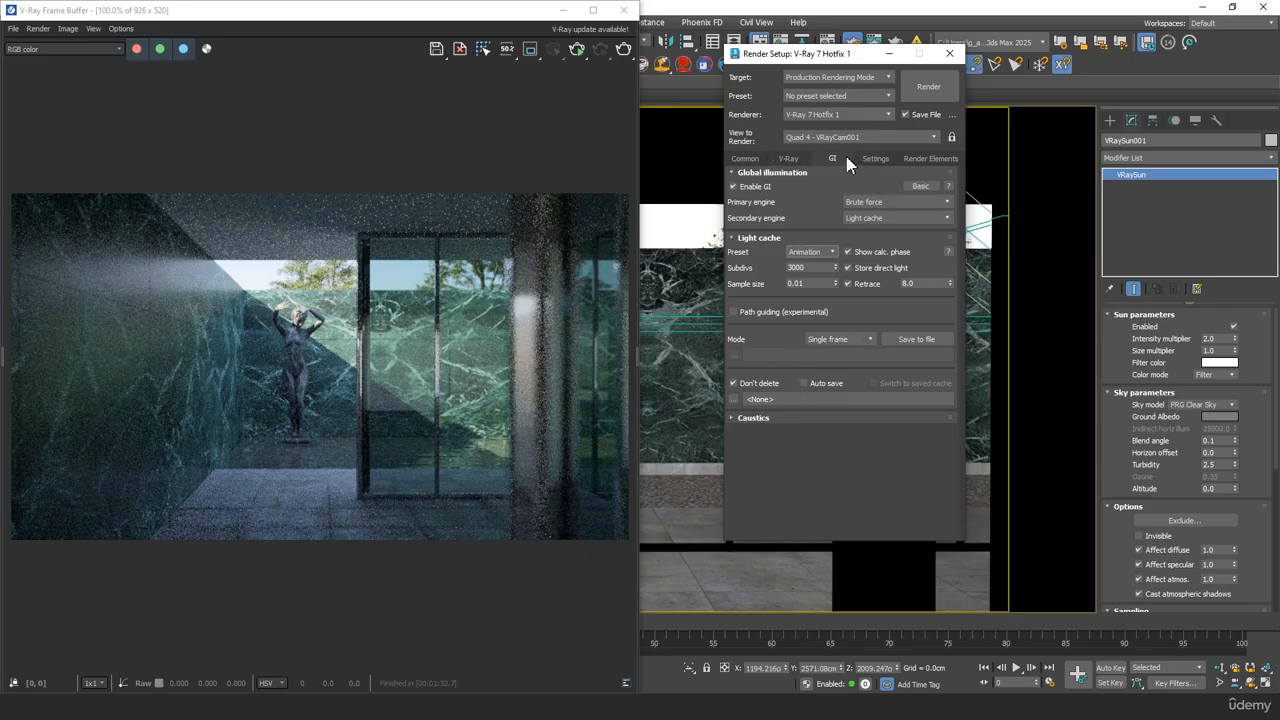
# Check the output size and render output file, and start the production render of VRayCam001
pyautogui.click(750, 160)
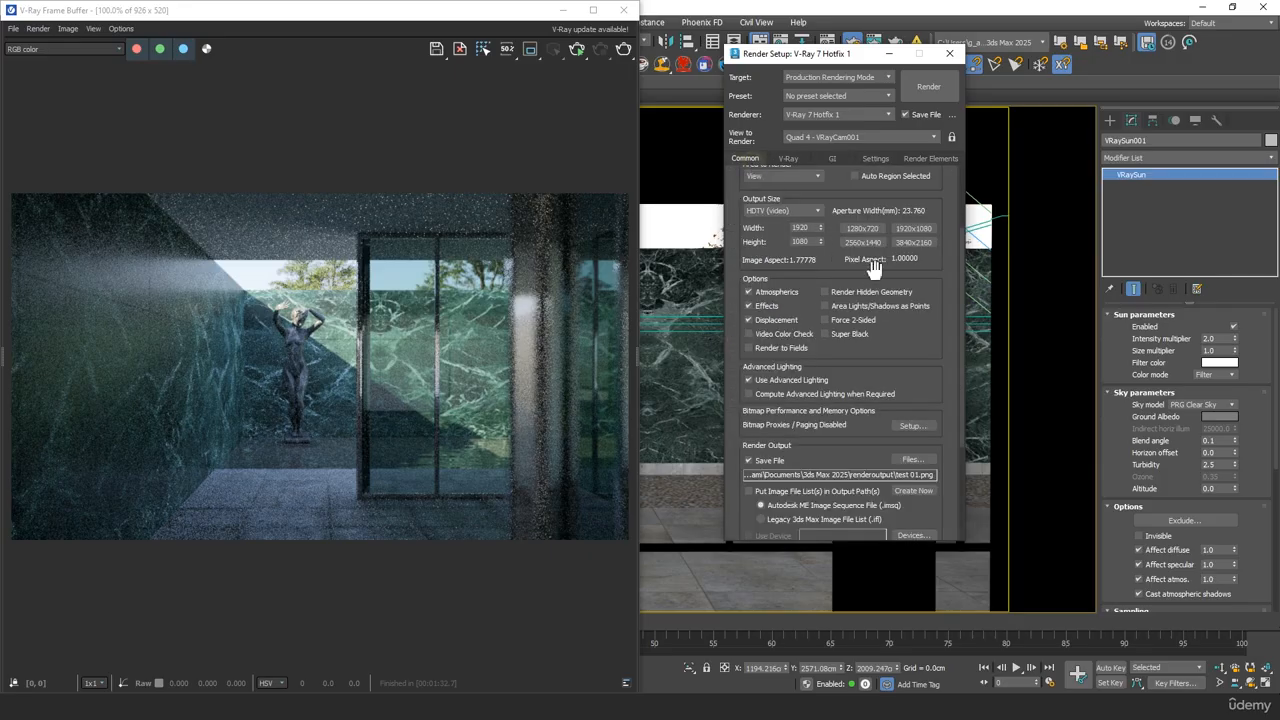
pyautogui.doubleClick(806, 228)
pyautogui.moveTo(889, 360); pyautogui.dragTo(903, 223)
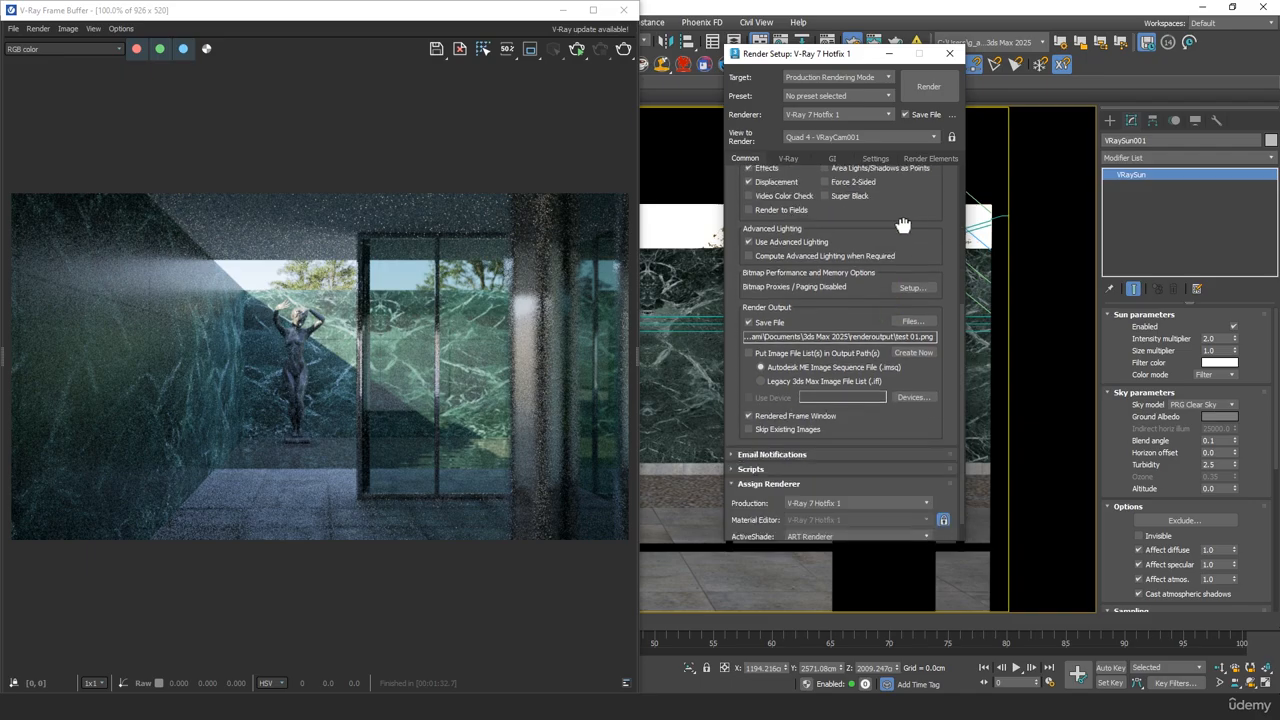
pyautogui.scroll(-1, 739, 398)
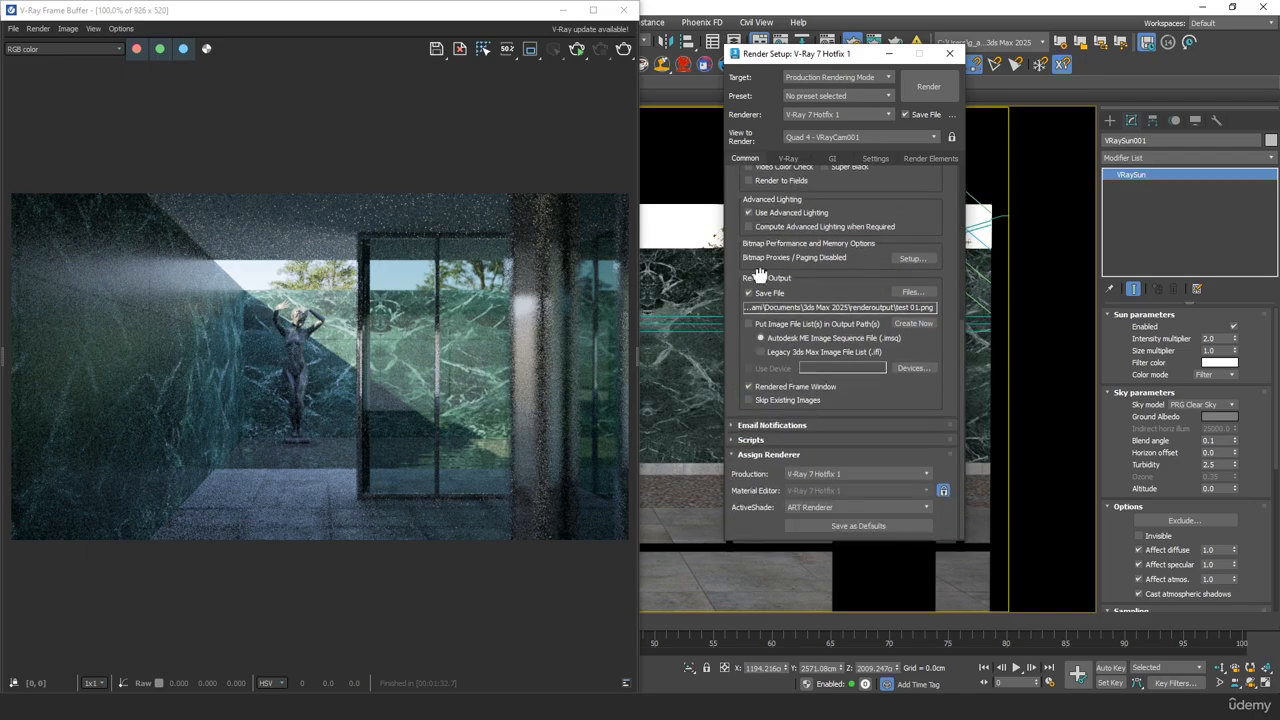
pyautogui.click(789, 160)
pyautogui.click(928, 87)
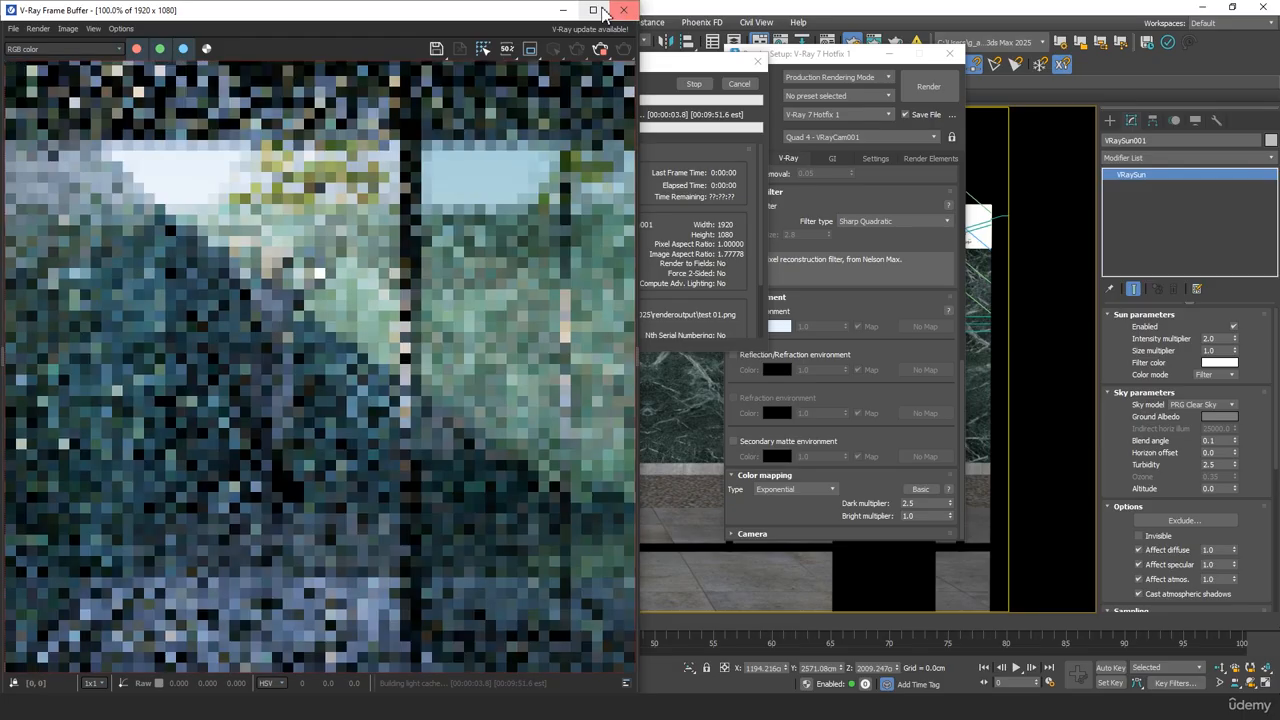
# Enlarge the frame buffer and examine the whole interior render
pyautogui.click(593, 9)
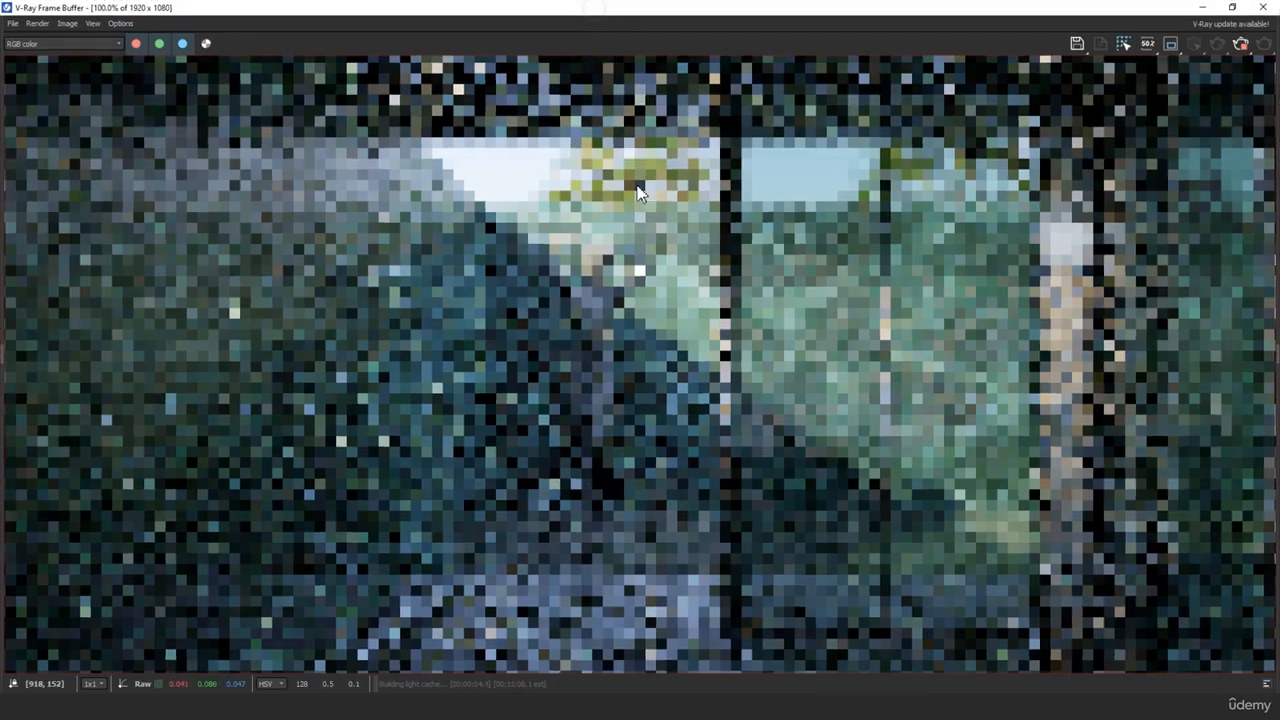
pyautogui.scroll(-2, 680, 285)
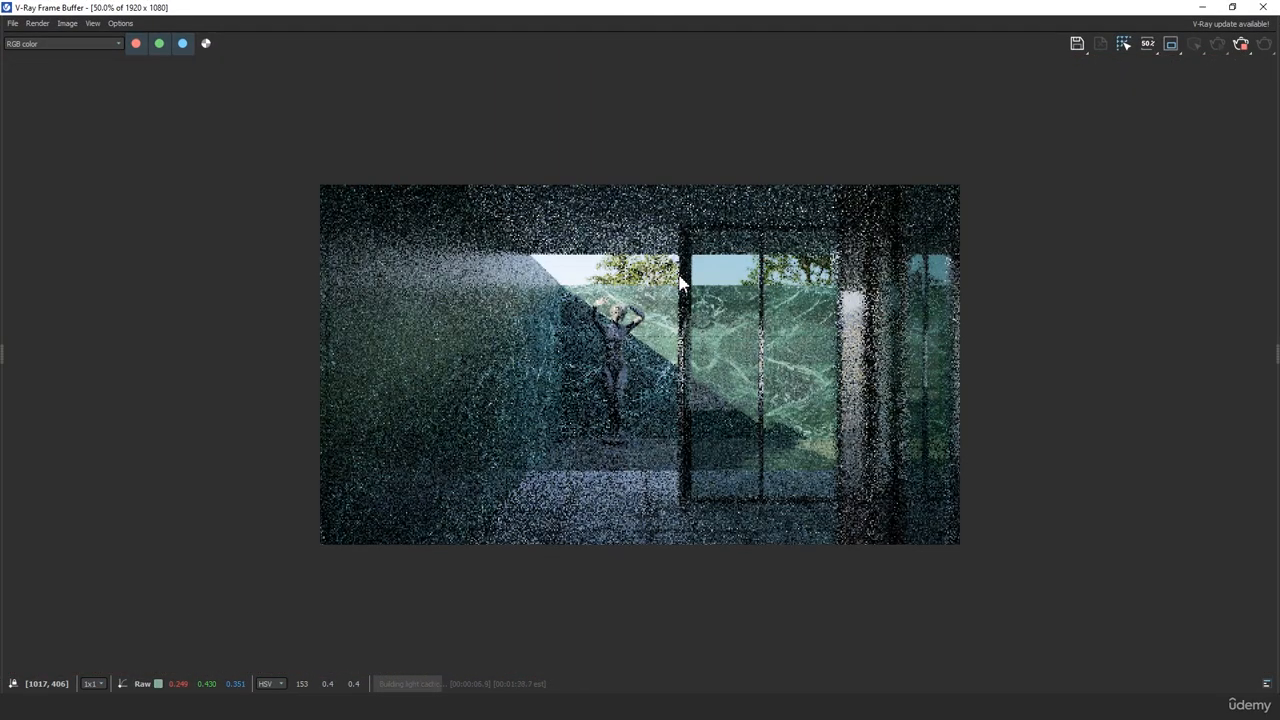
pyautogui.scroll(2, 680, 285)
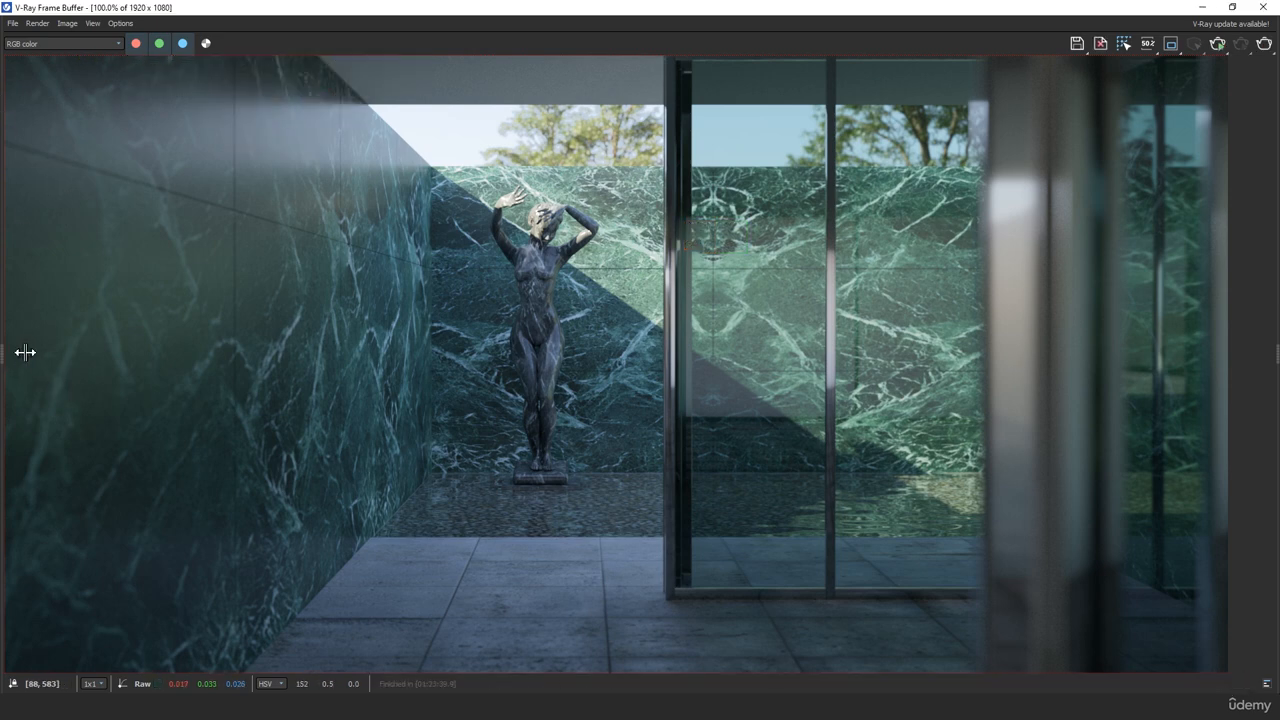
# Reveal the frame buffer's render history and select the stored render to view it
pyautogui.moveTo(5, 361); pyautogui.dragTo(214, 360)
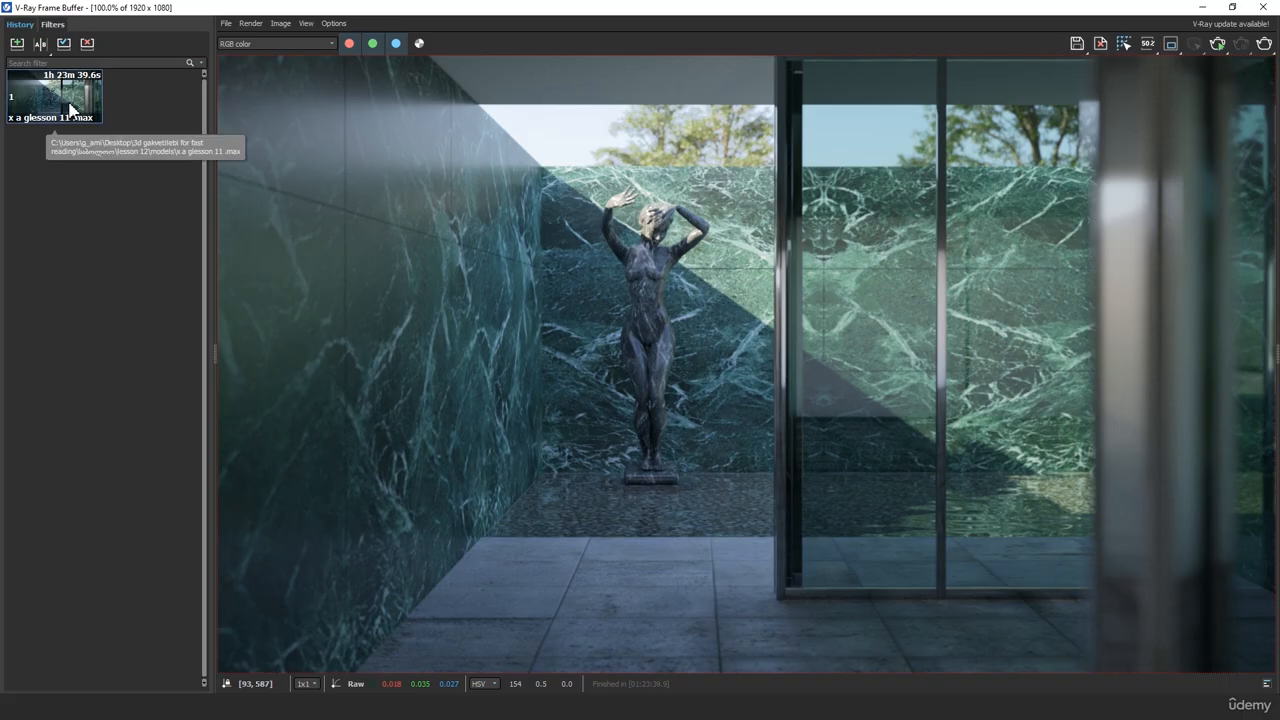
pyautogui.click(71, 99)
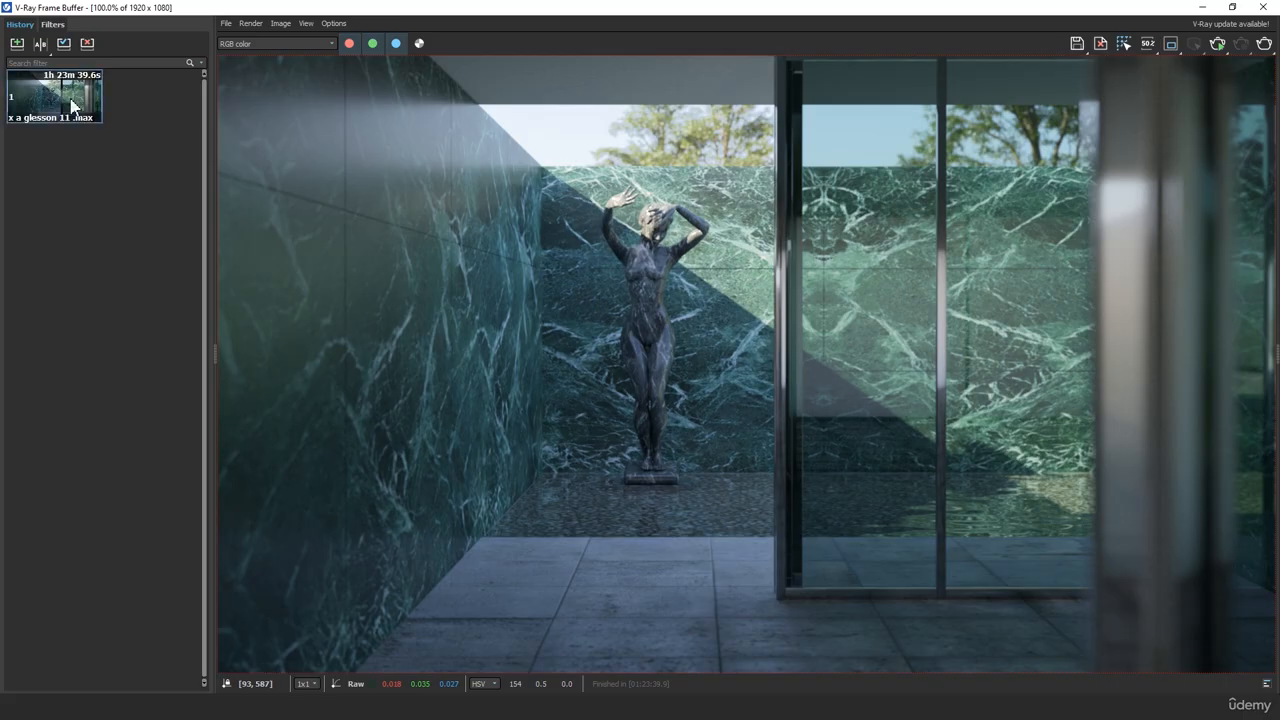
pyautogui.moveTo(660, 232); pyautogui.dragTo(572, 190, button='middle')
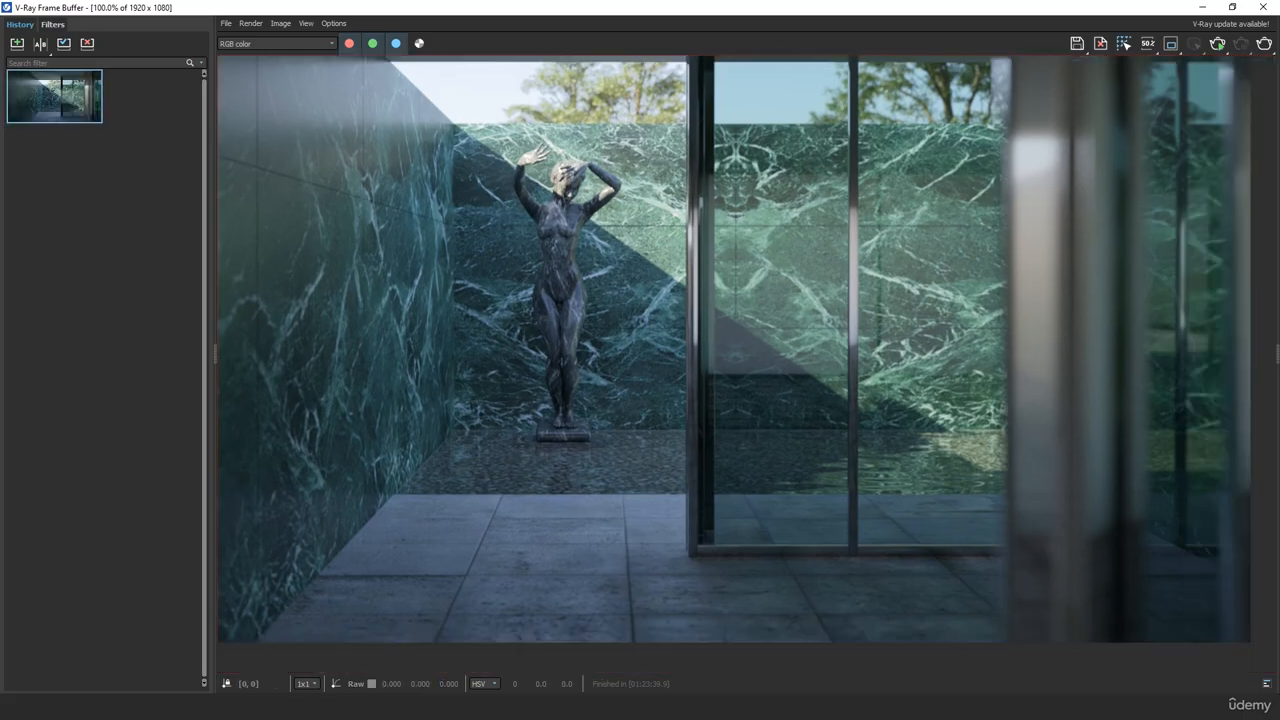
# Close the render settings and darken the fog color of the glass material 07 - Default to RGB 94, 122, 112
pyautogui.moveTo(855, 14); pyautogui.dragTo(0, 170)
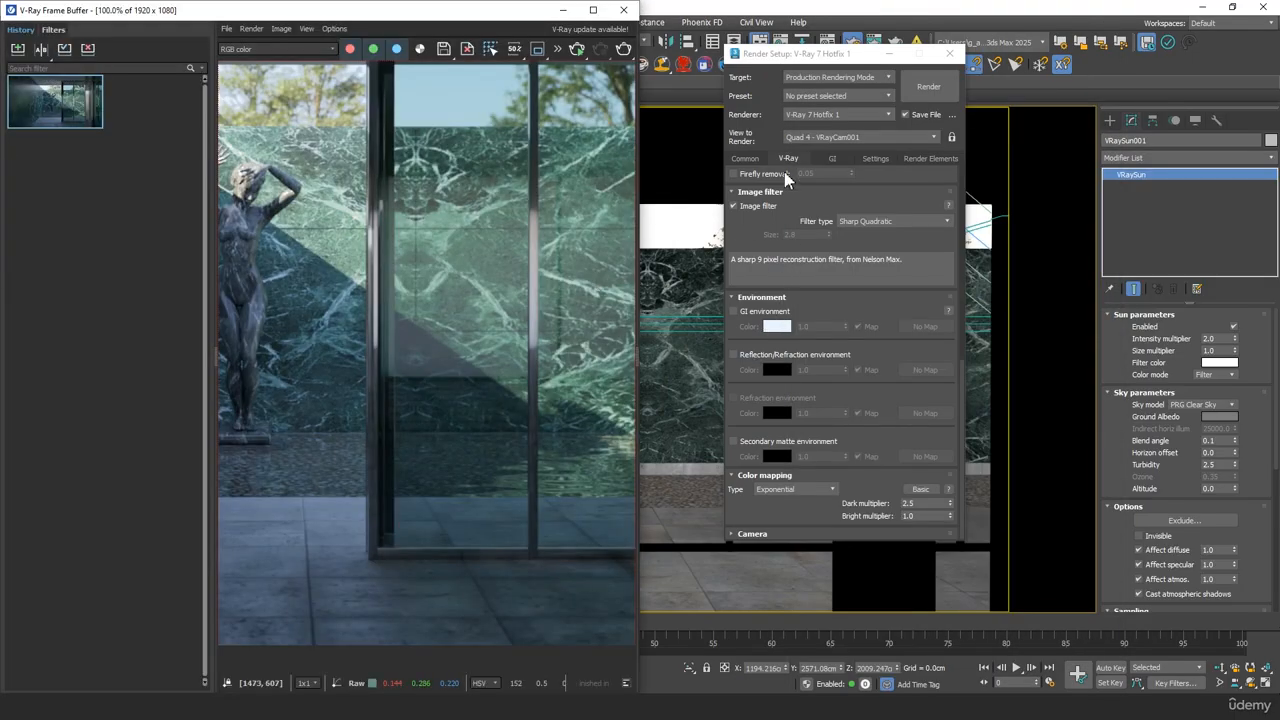
pyautogui.click(949, 53)
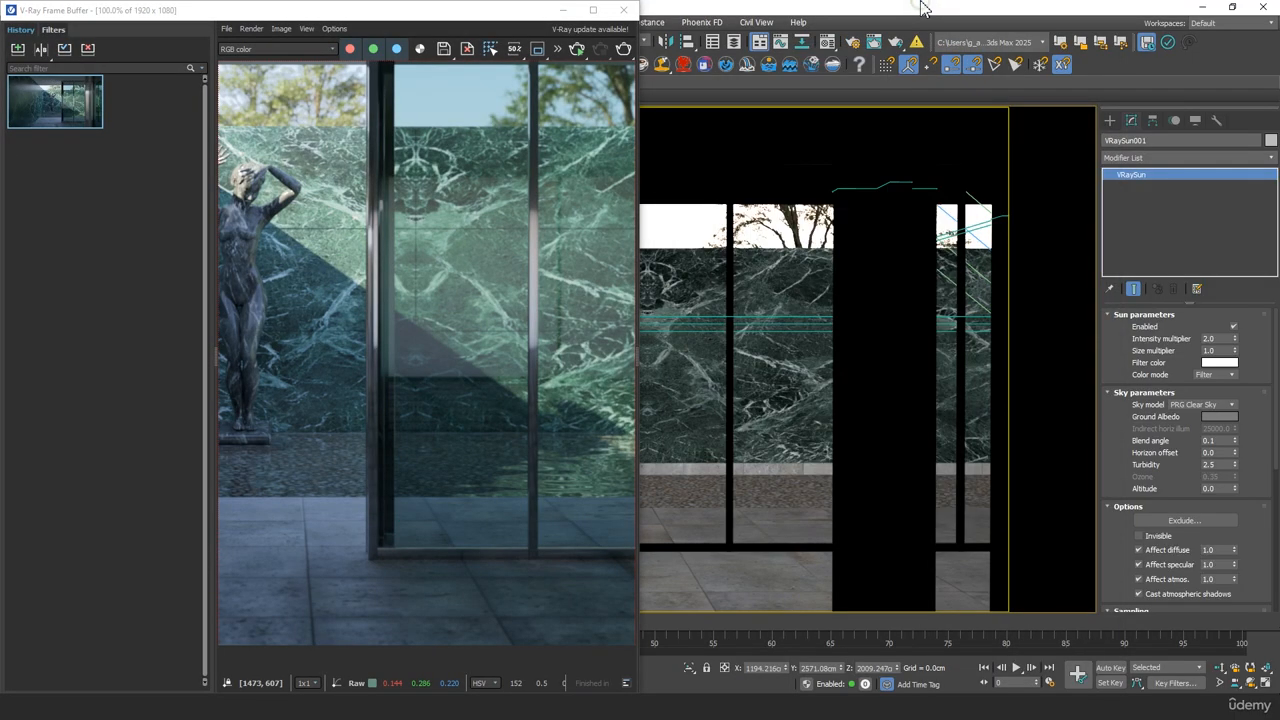
pyautogui.press('m')
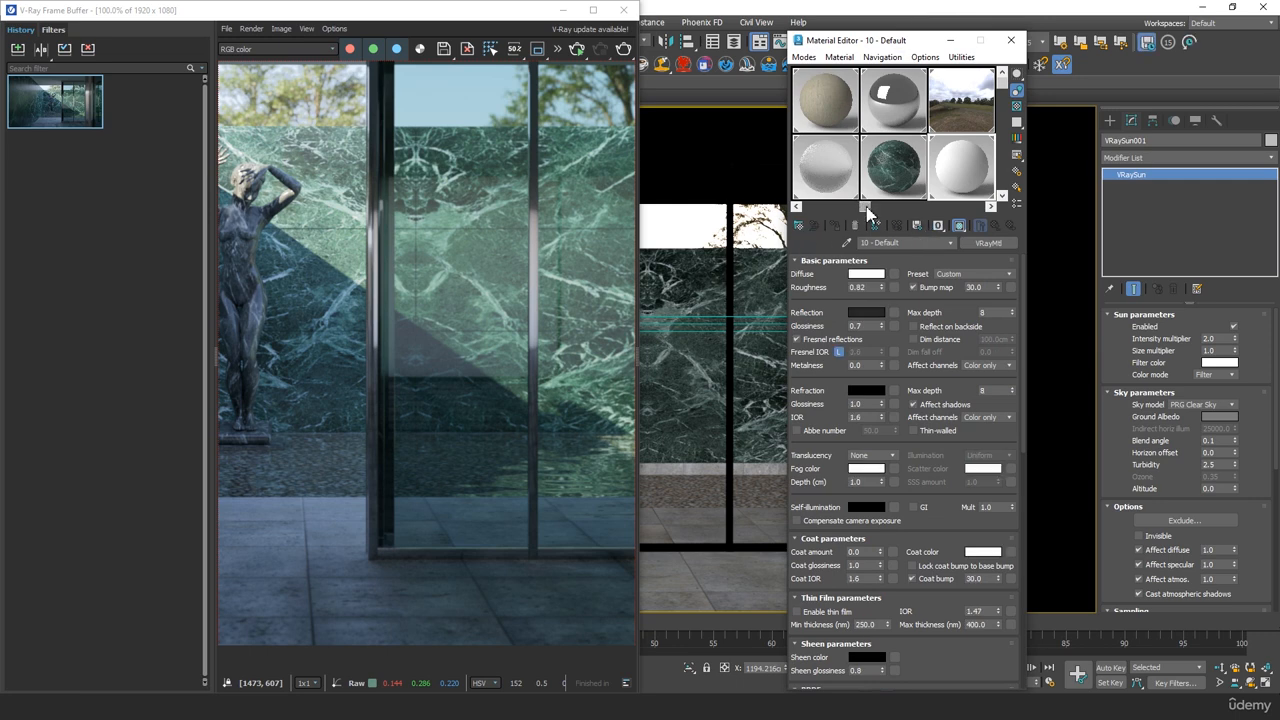
pyautogui.moveTo(866, 208); pyautogui.dragTo(800, 220)
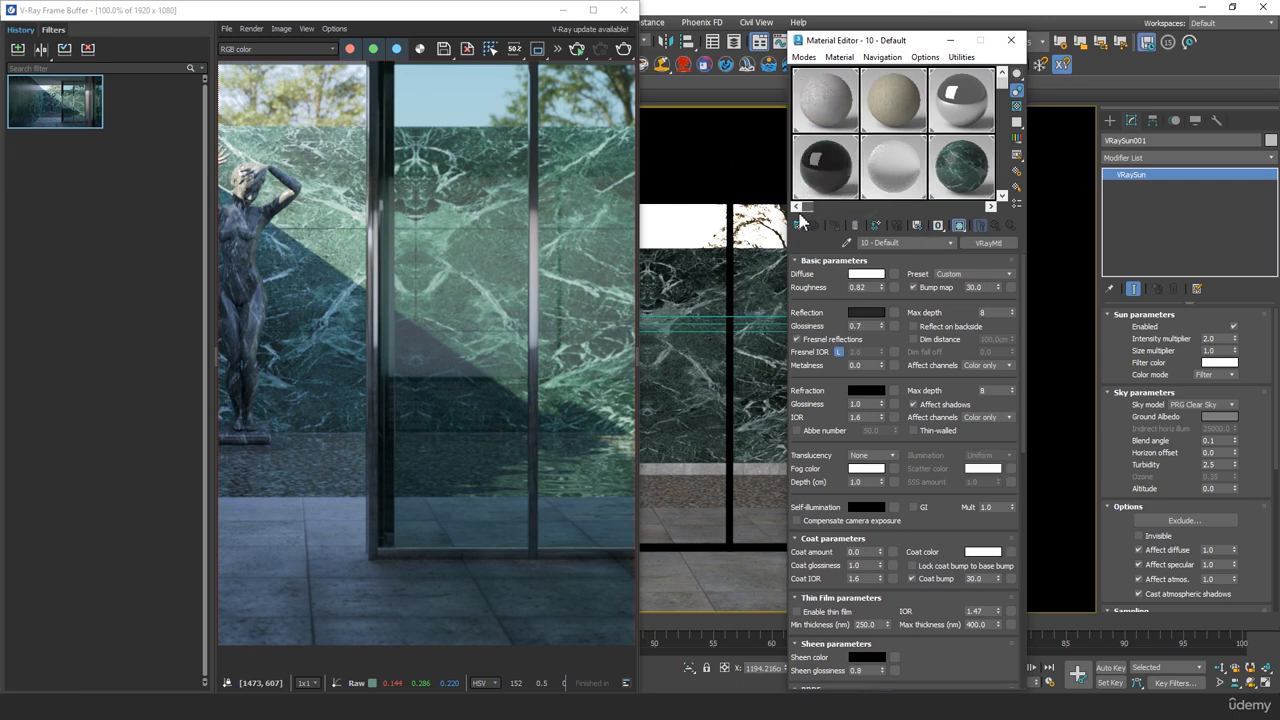
pyautogui.click(822, 168)
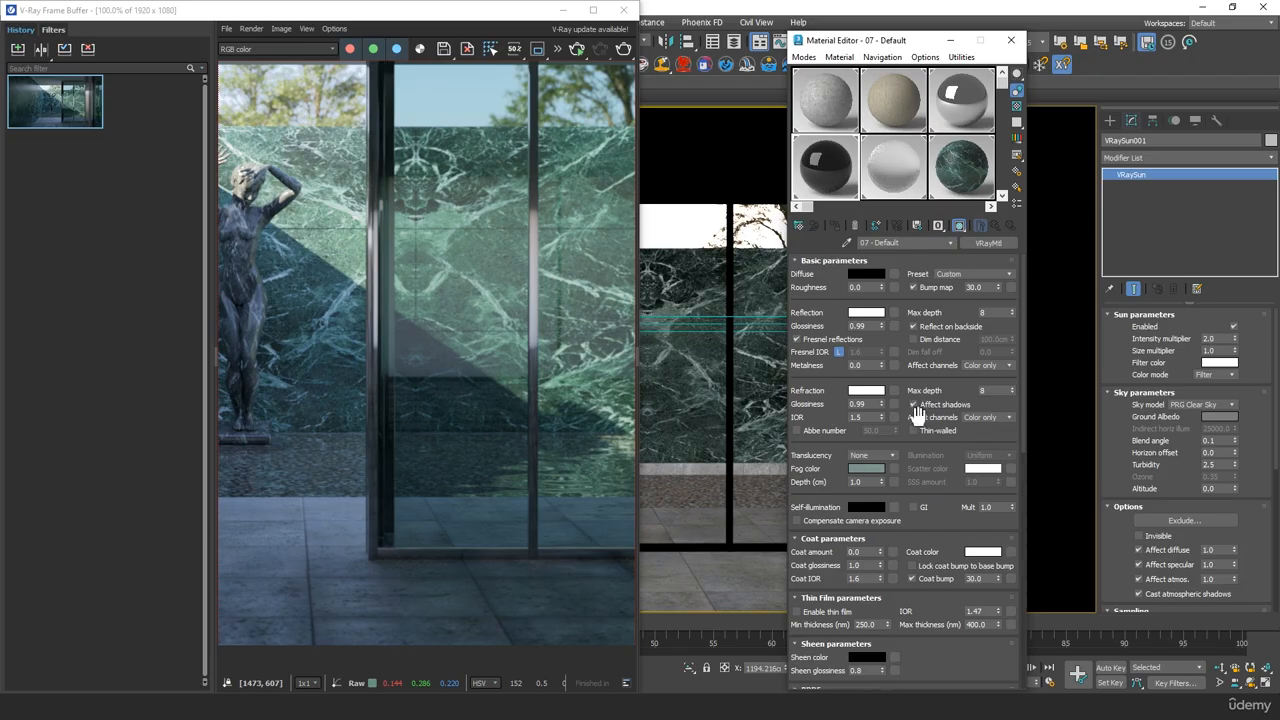
pyautogui.scroll(-2, 942, 345)
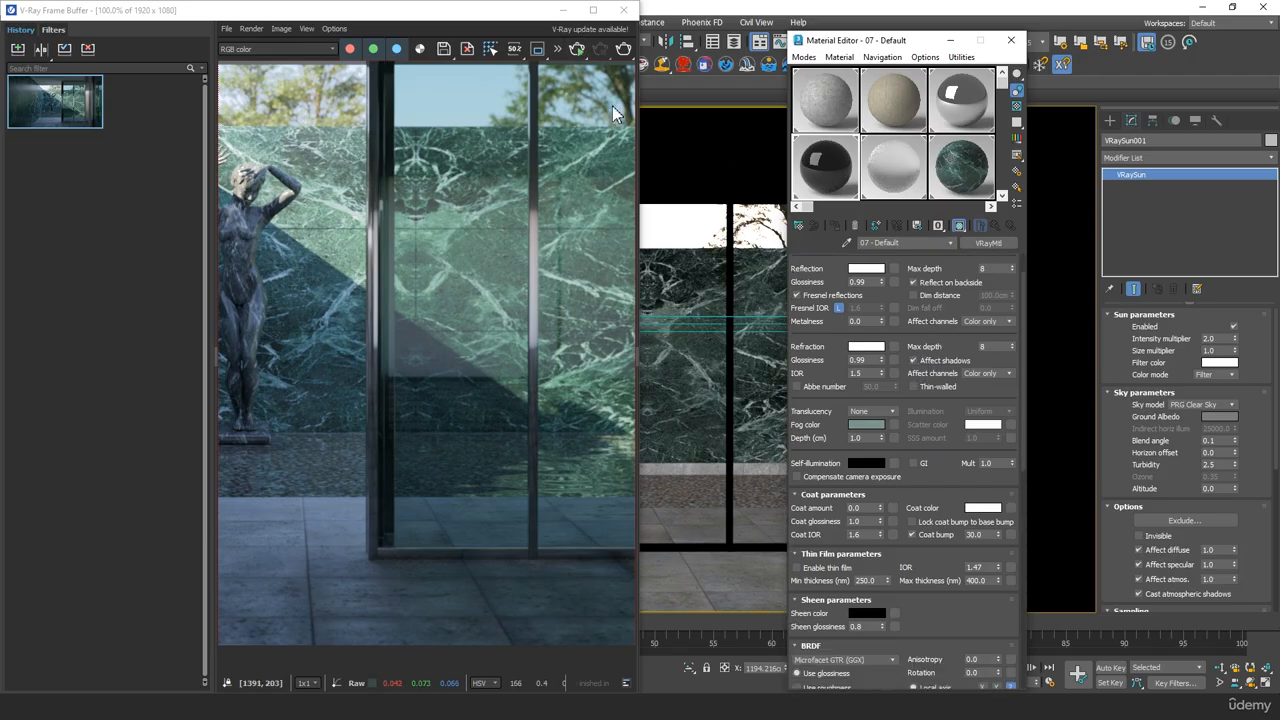
pyautogui.click(874, 428)
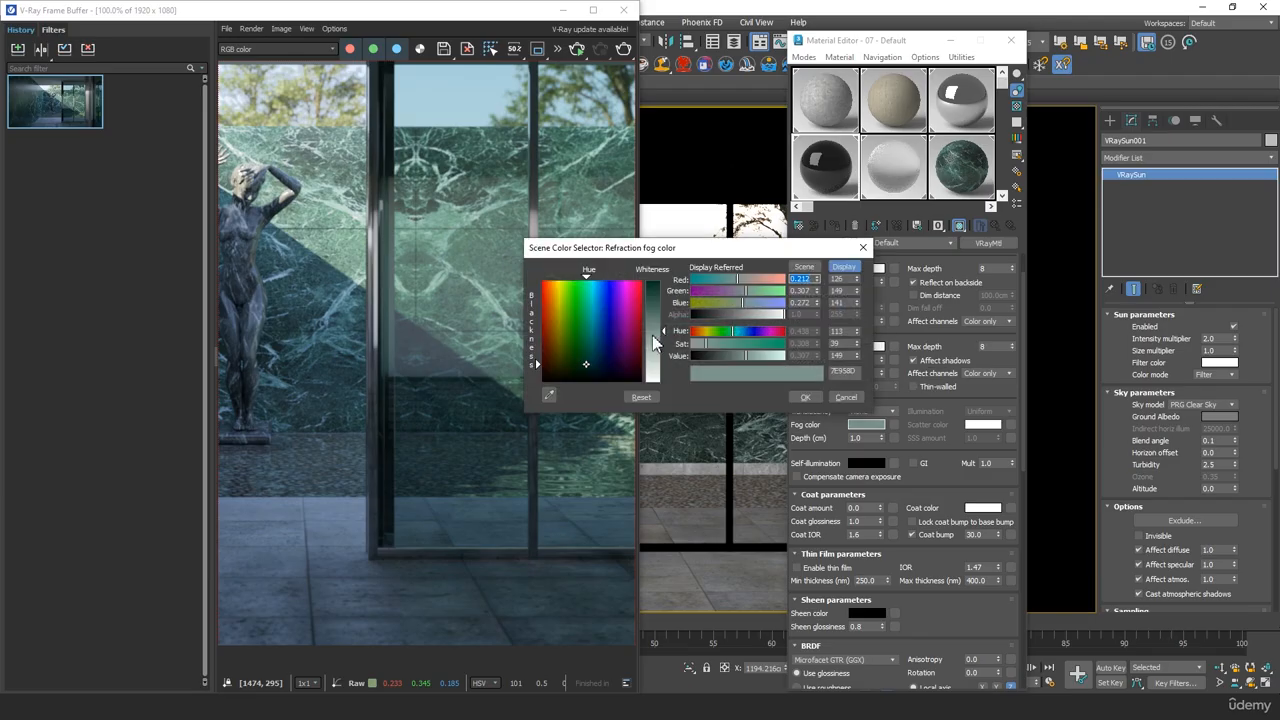
pyautogui.moveTo(665, 331); pyautogui.dragTo(664, 315)
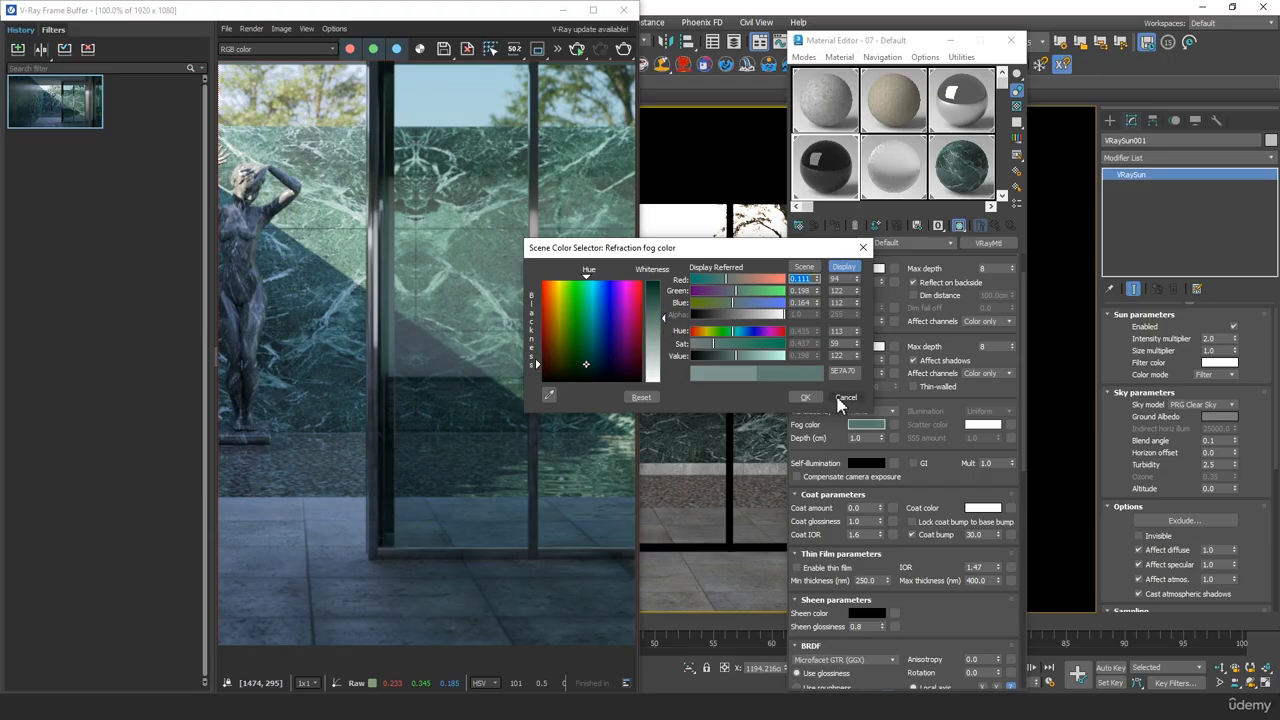
pyautogui.click(805, 397)
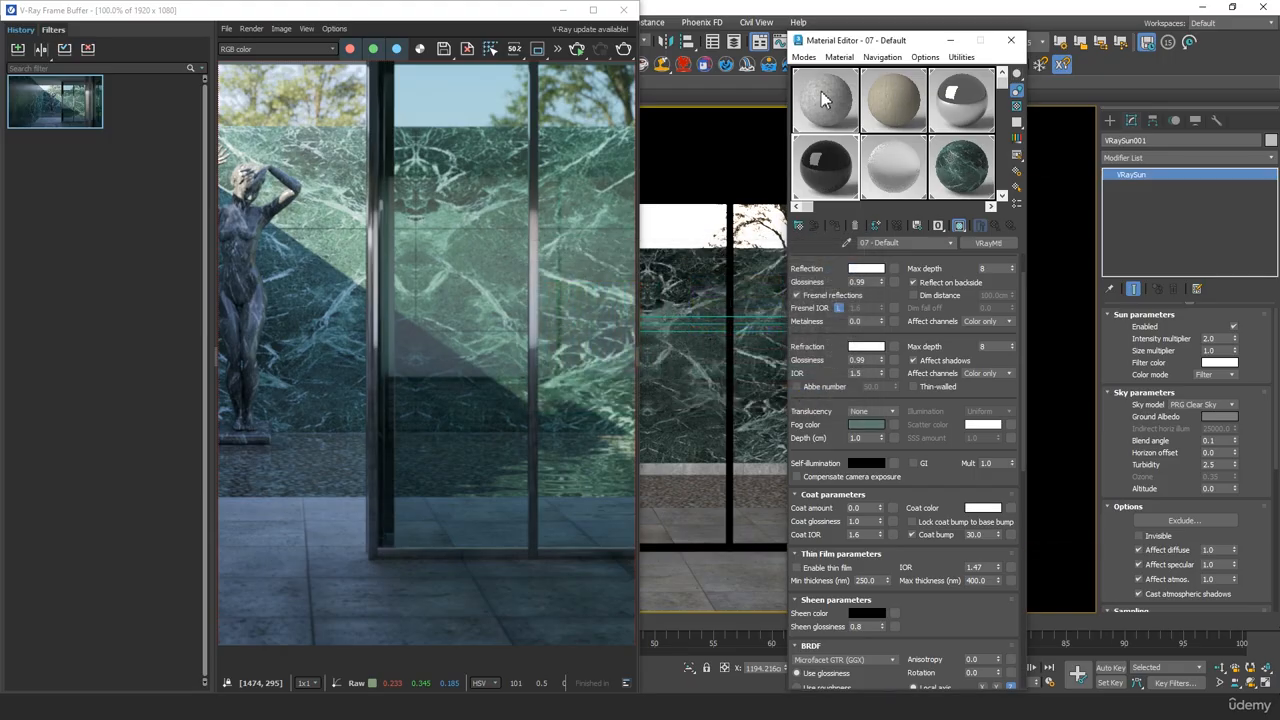
pyautogui.click(1011, 40)
# Render the view again in the enlarged frame buffer, overwriting the output file test 01.png
pyautogui.click(593, 10)
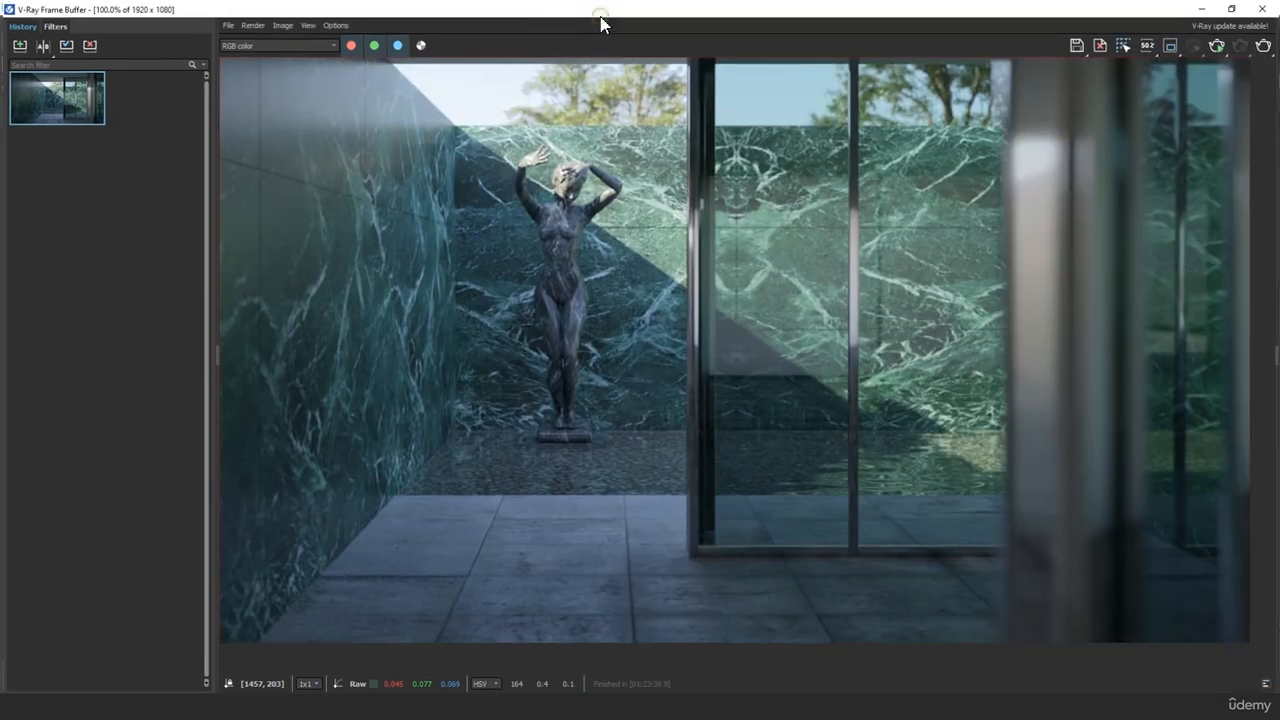
pyautogui.click(1265, 46)
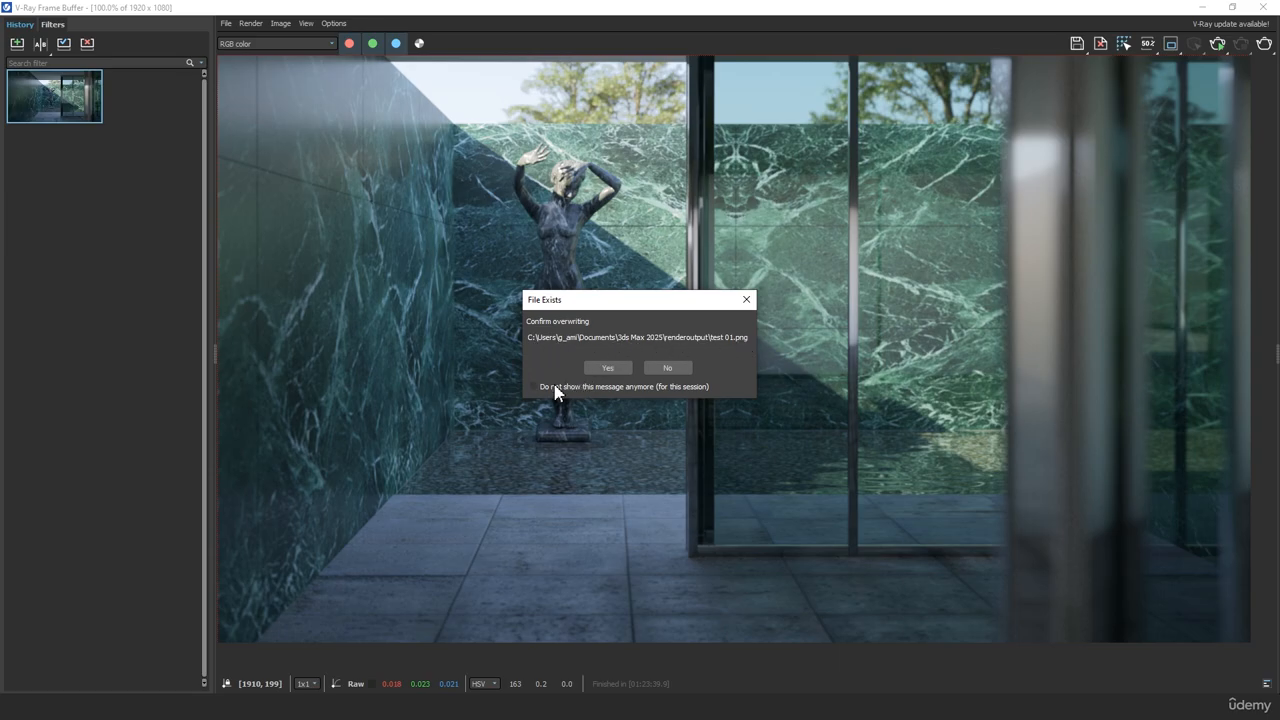
pyautogui.click(607, 369)
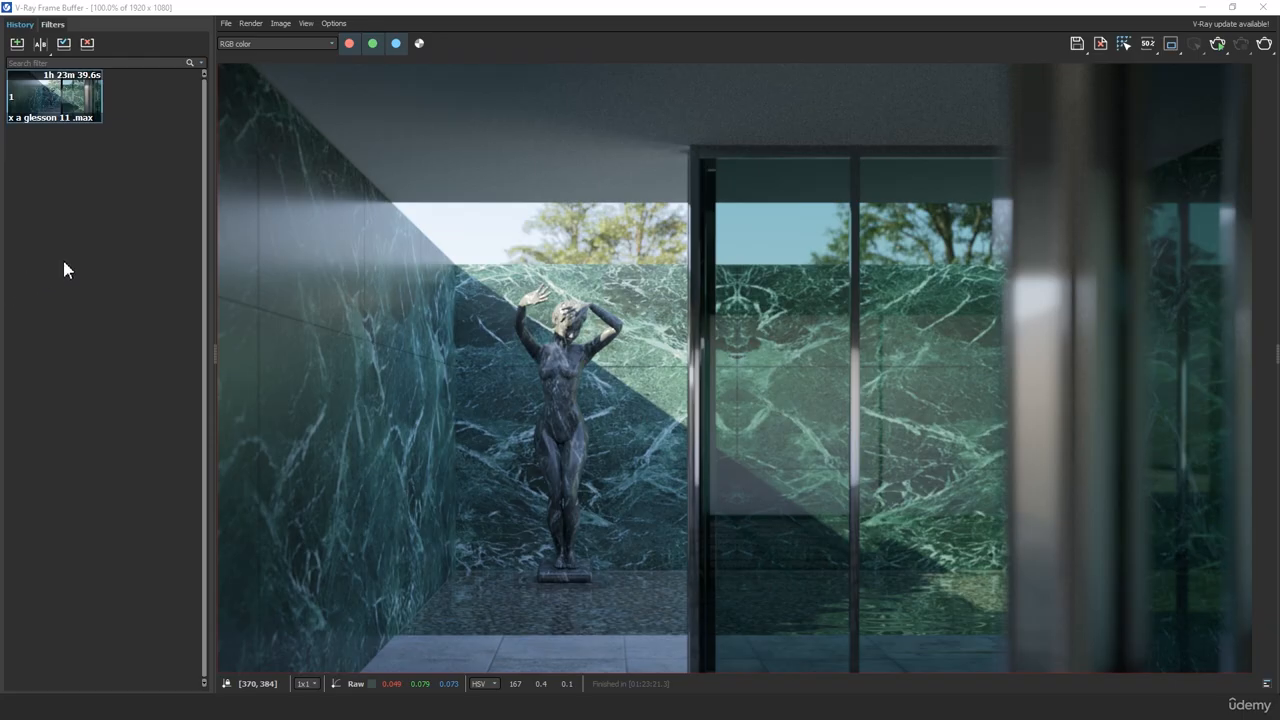
# Store the new render in the history and set up an A/B comparison with it as A and the previous render as B
pyautogui.click(31, 226)
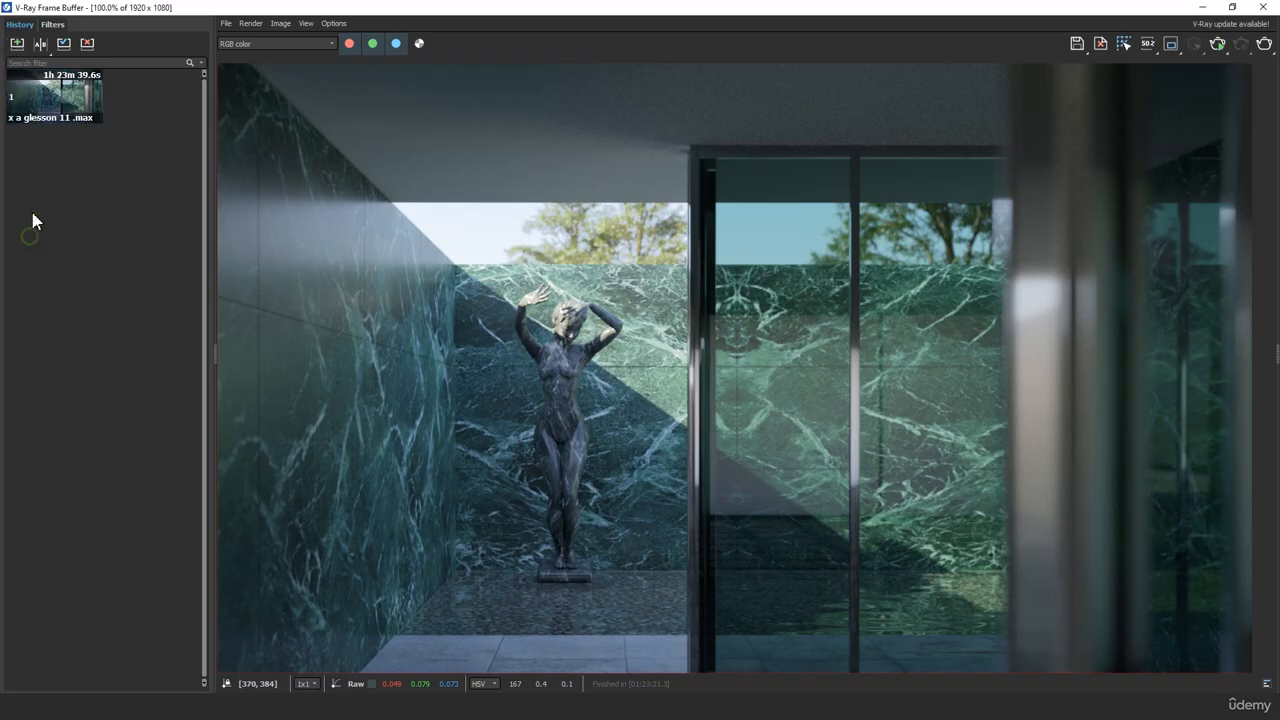
pyautogui.click(13, 46)
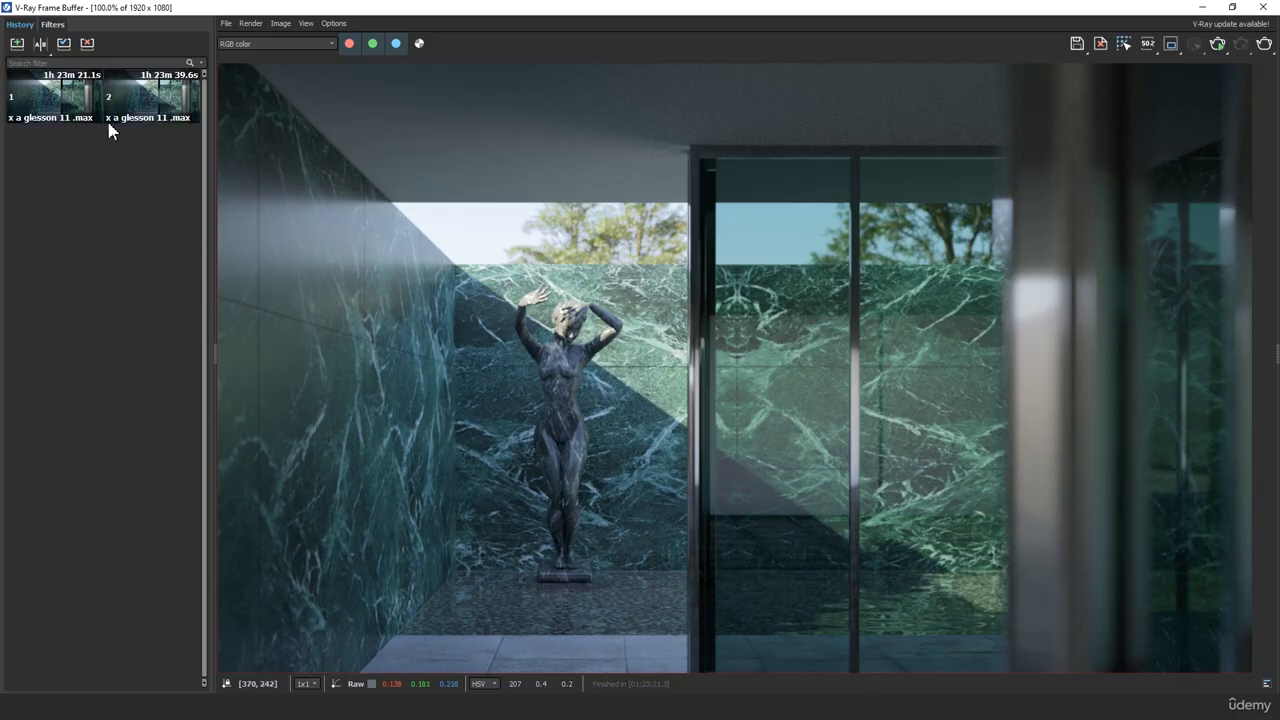
pyautogui.click(42, 45)
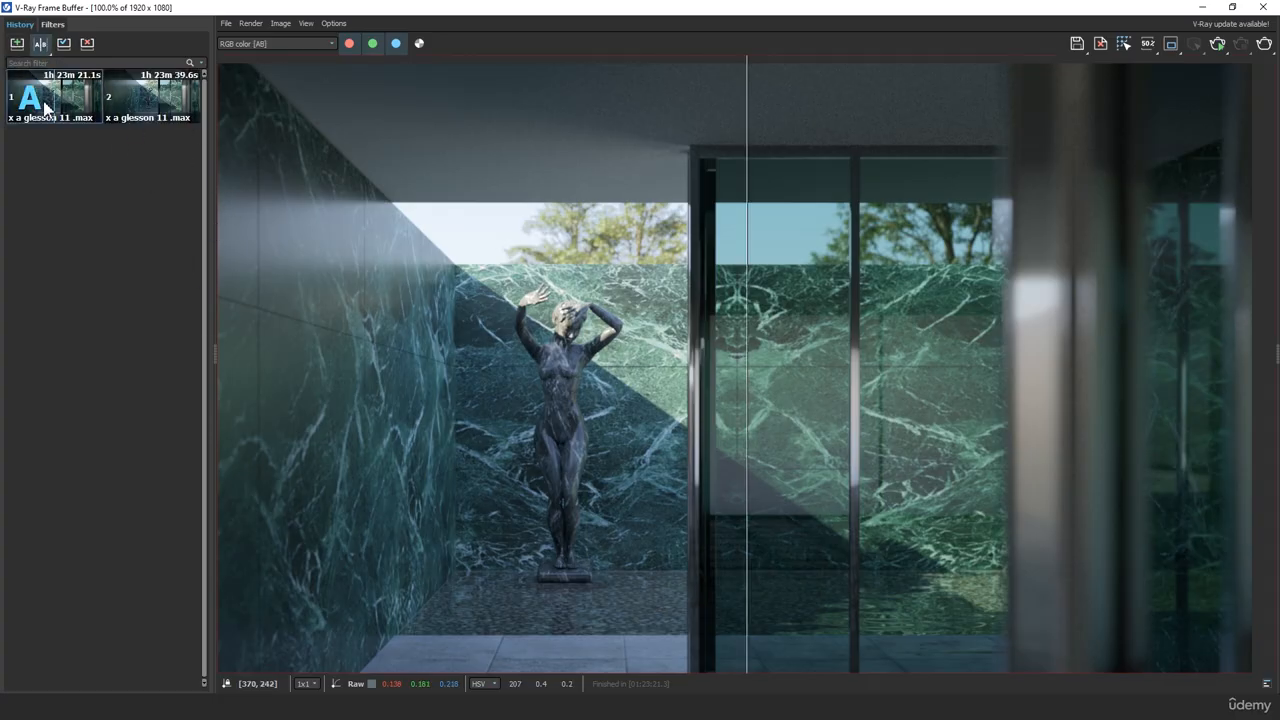
pyautogui.click(172, 110)
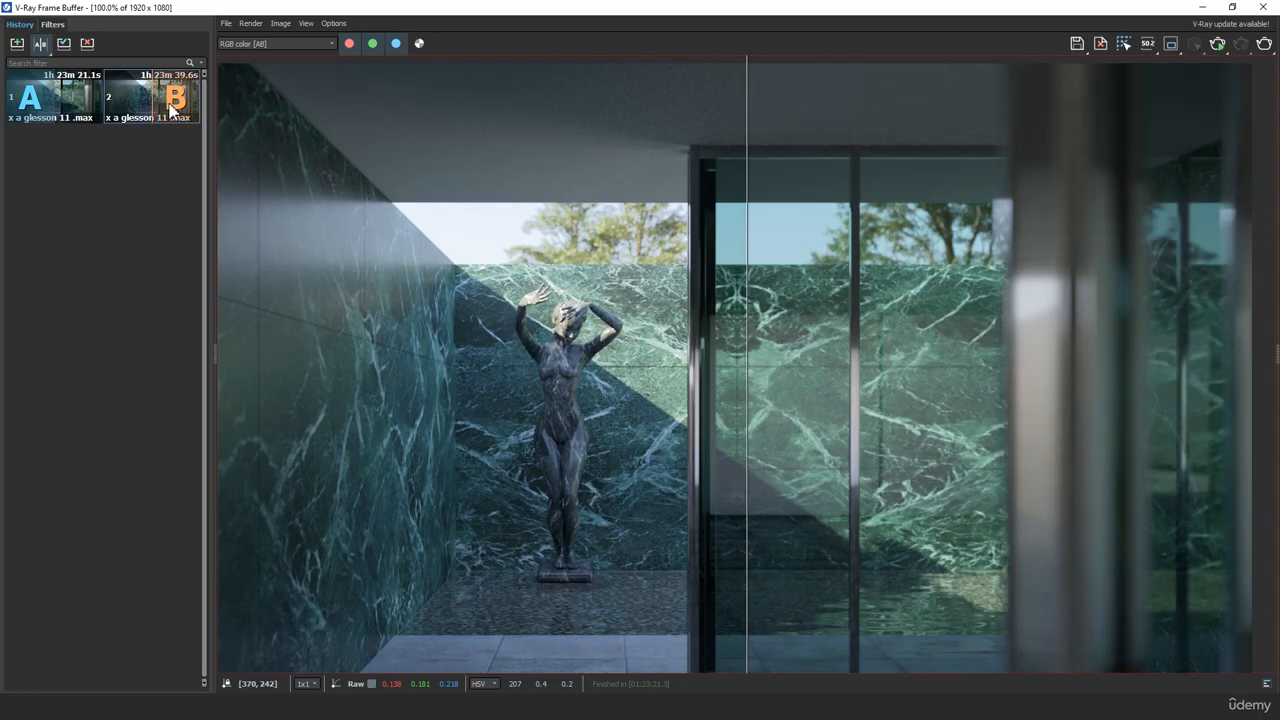
# Compare the glass door in both renders by sweeping the A/B divider across the image, and end the comparison
pyautogui.moveTo(748, 395); pyautogui.dragTo(1273, 443)
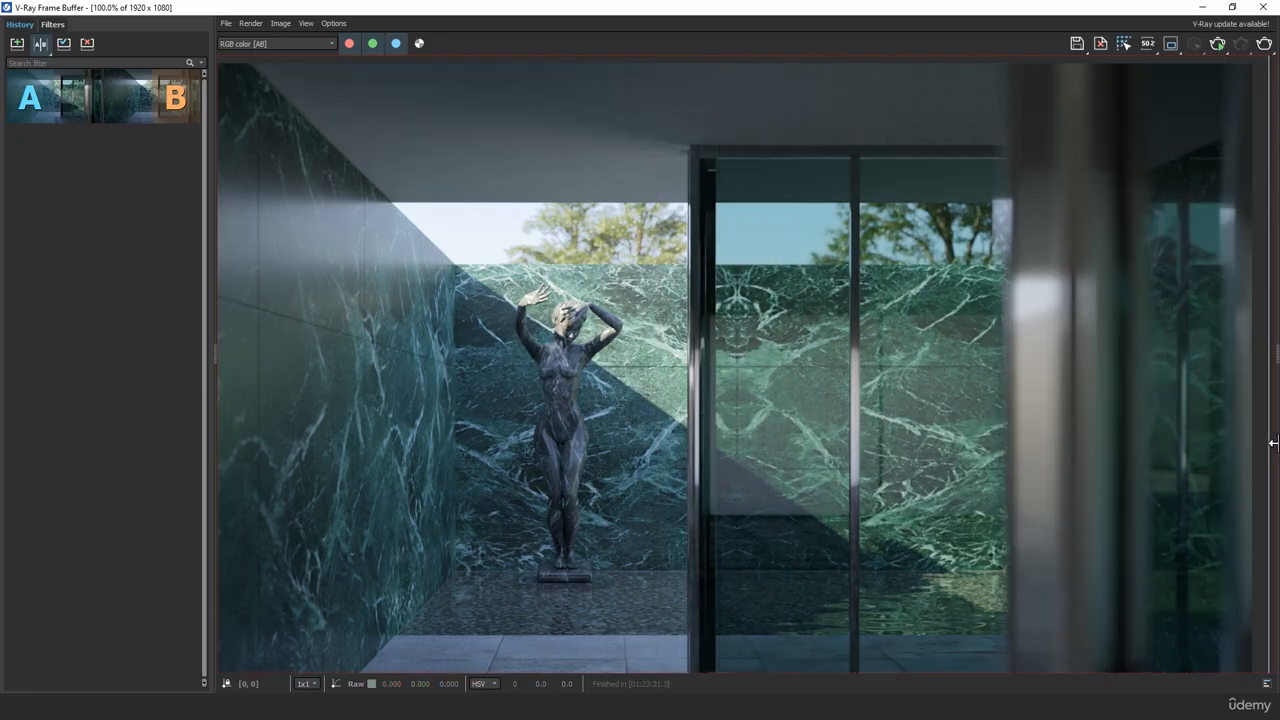
pyautogui.scroll(-2, 877, 414)
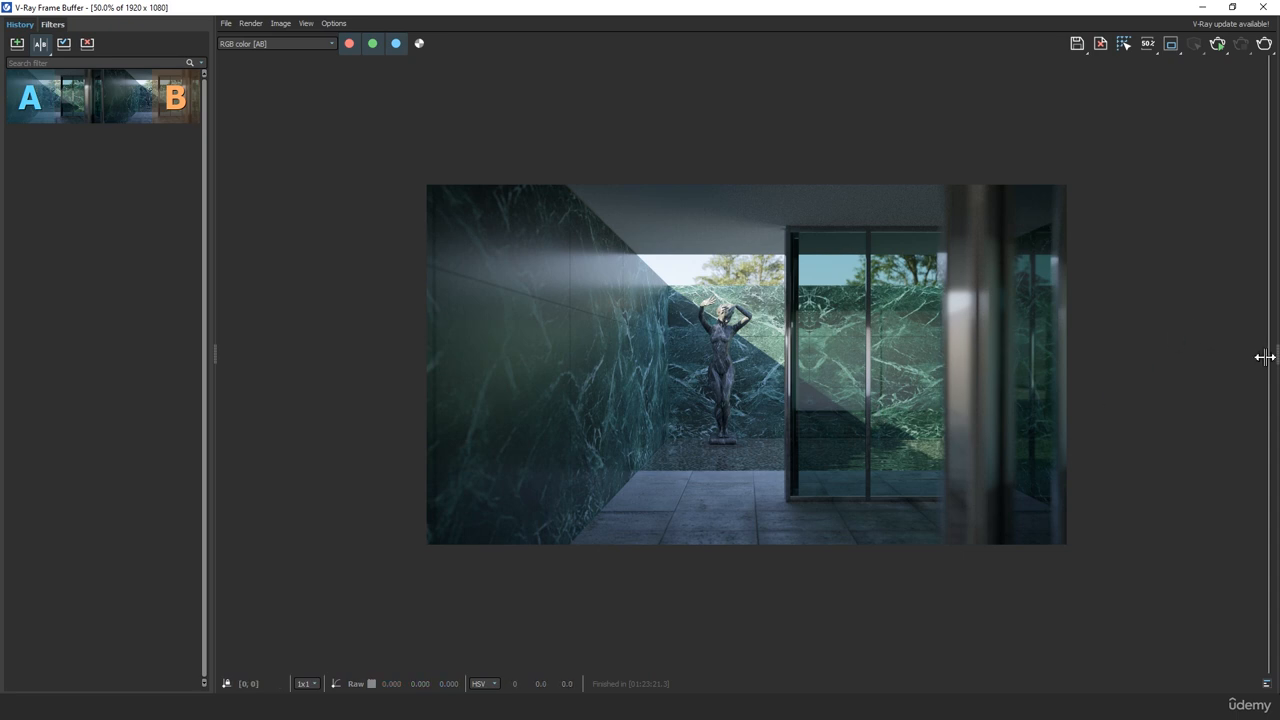
pyautogui.moveTo(1268, 355); pyautogui.dragTo(907, 374)
pyautogui.moveTo(1115, 369); pyautogui.dragTo(566, 370)
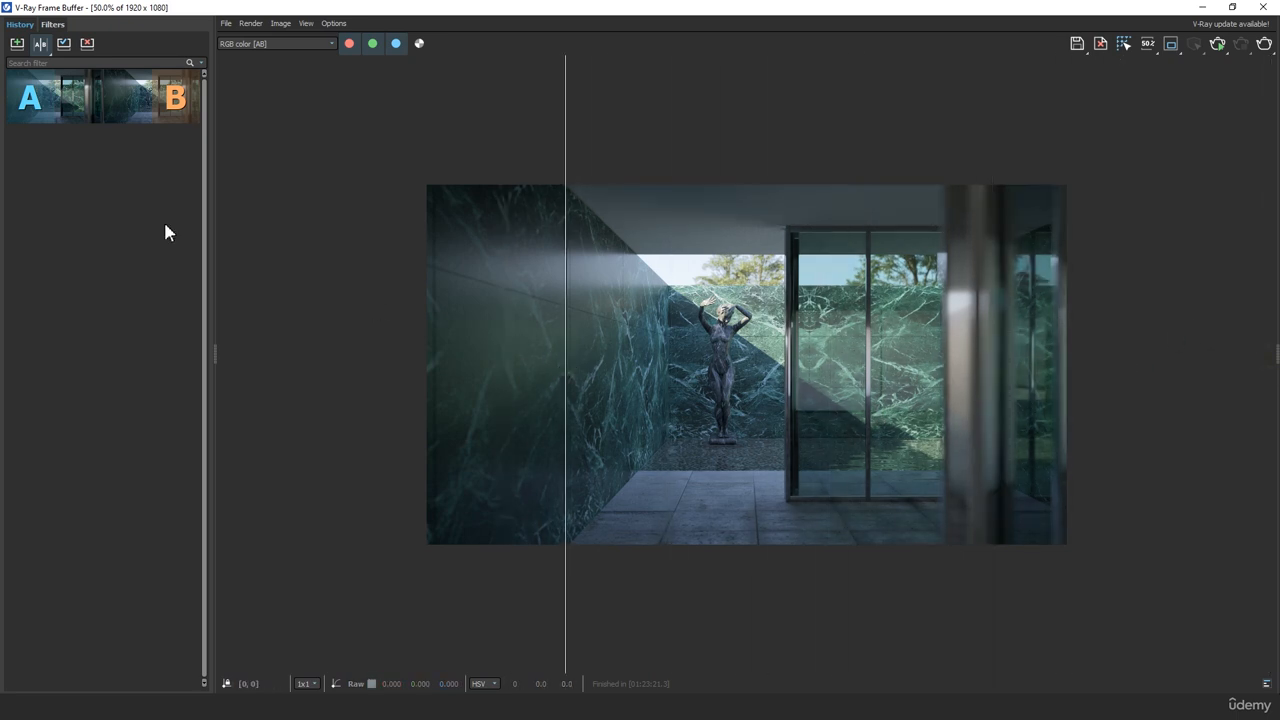
pyautogui.click(40, 43)
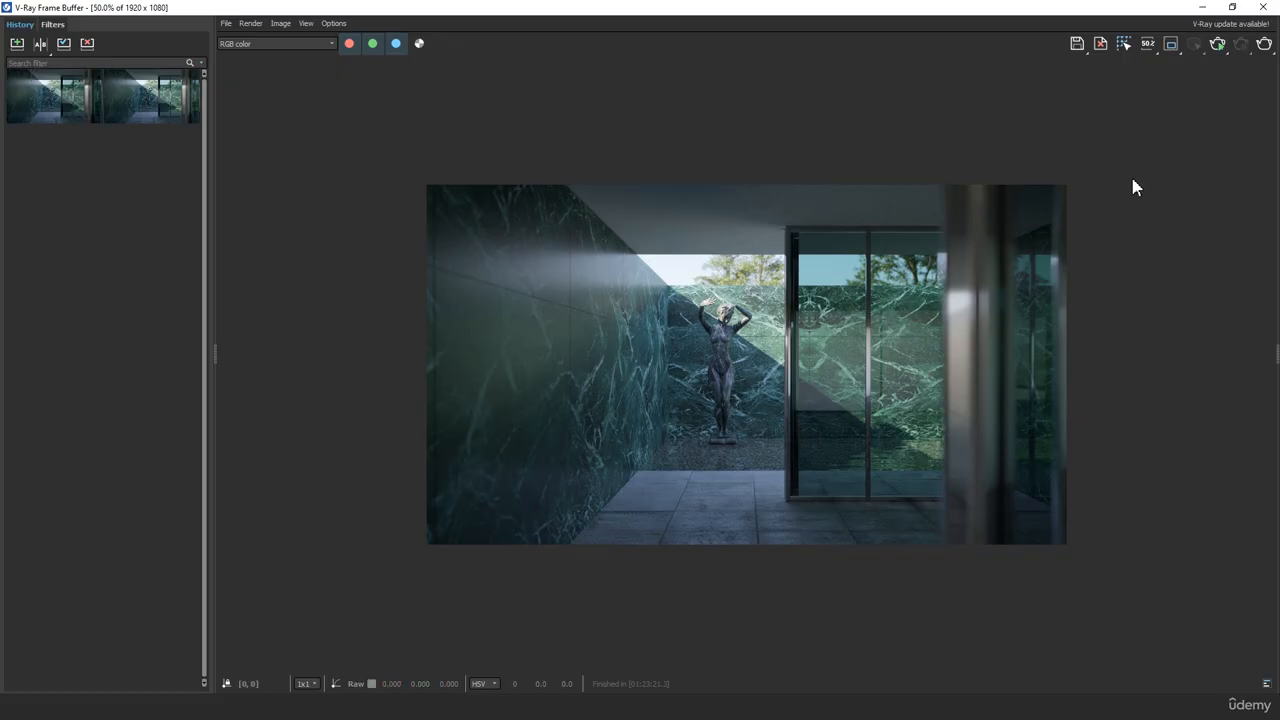
# Examine the marble statue and the green marble wall behind it up close in the render
pyautogui.scroll(2, 760, 349)
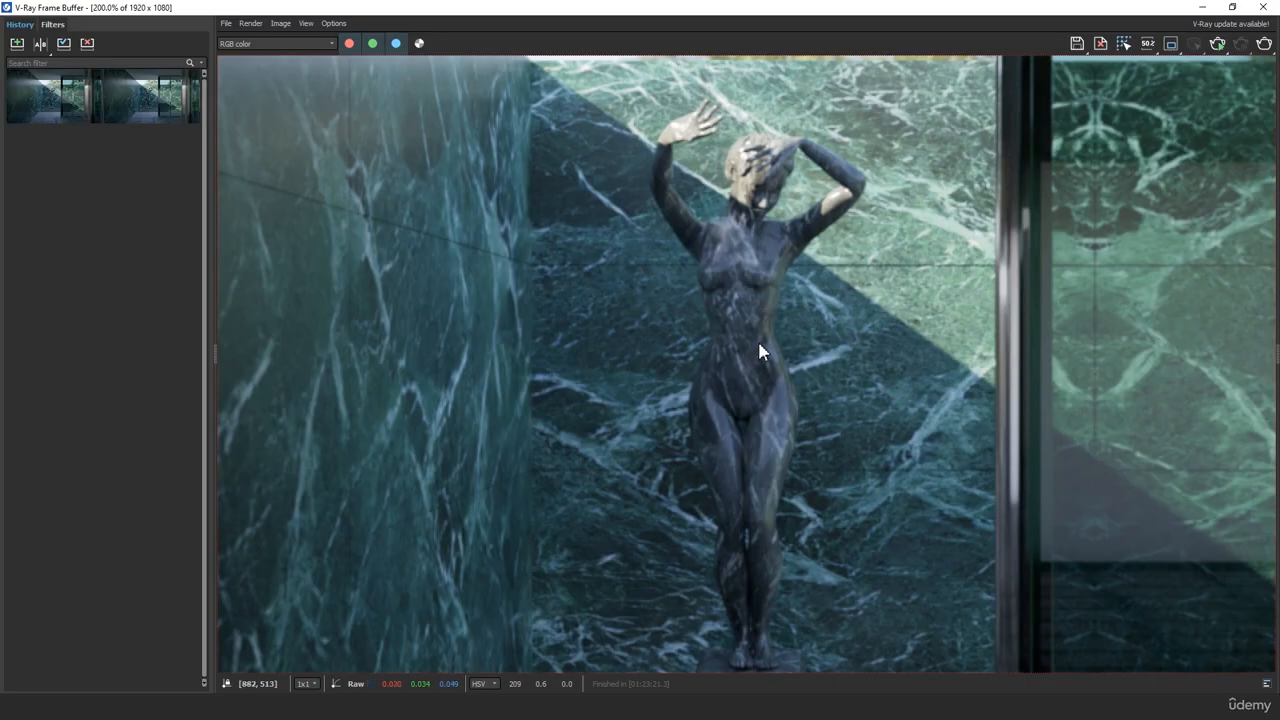
pyautogui.moveTo(760, 349); pyautogui.dragTo(644, 326, button='middle')
pyautogui.scroll(-1, 598, 305)
pyautogui.scroll(1, 594, 290)
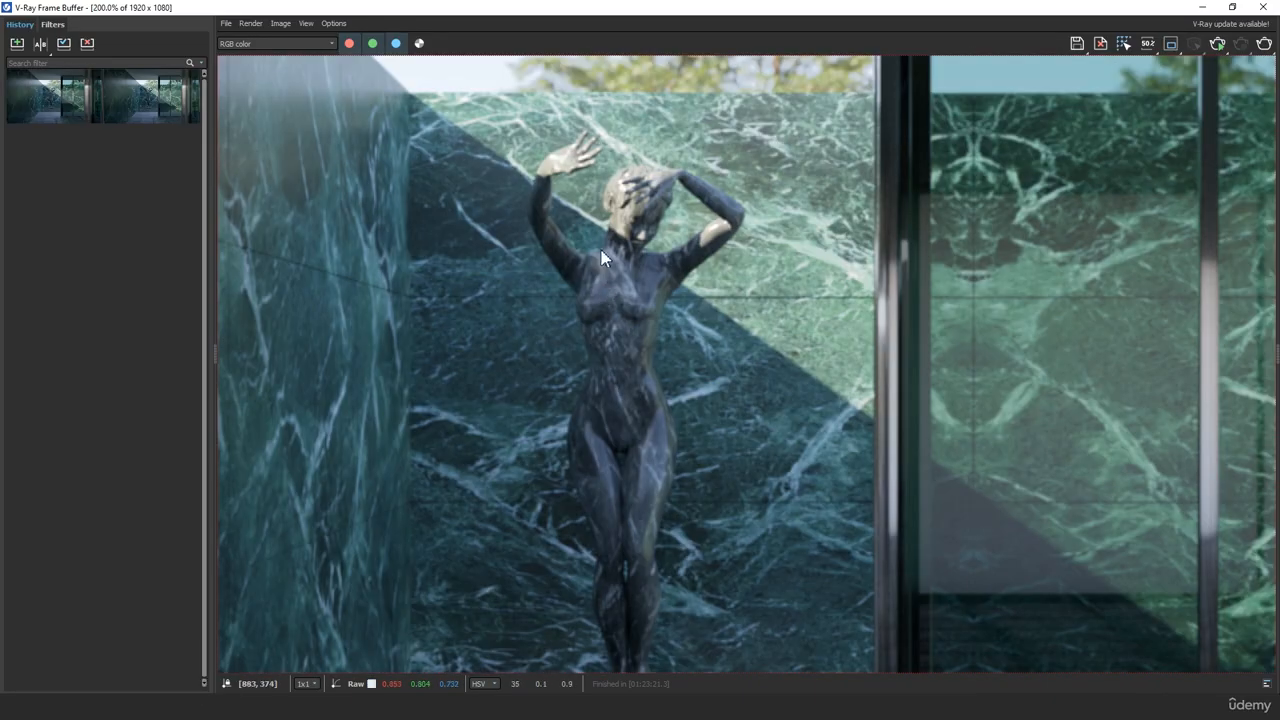
pyautogui.moveTo(601, 250); pyautogui.dragTo(650, 386, button='middle')
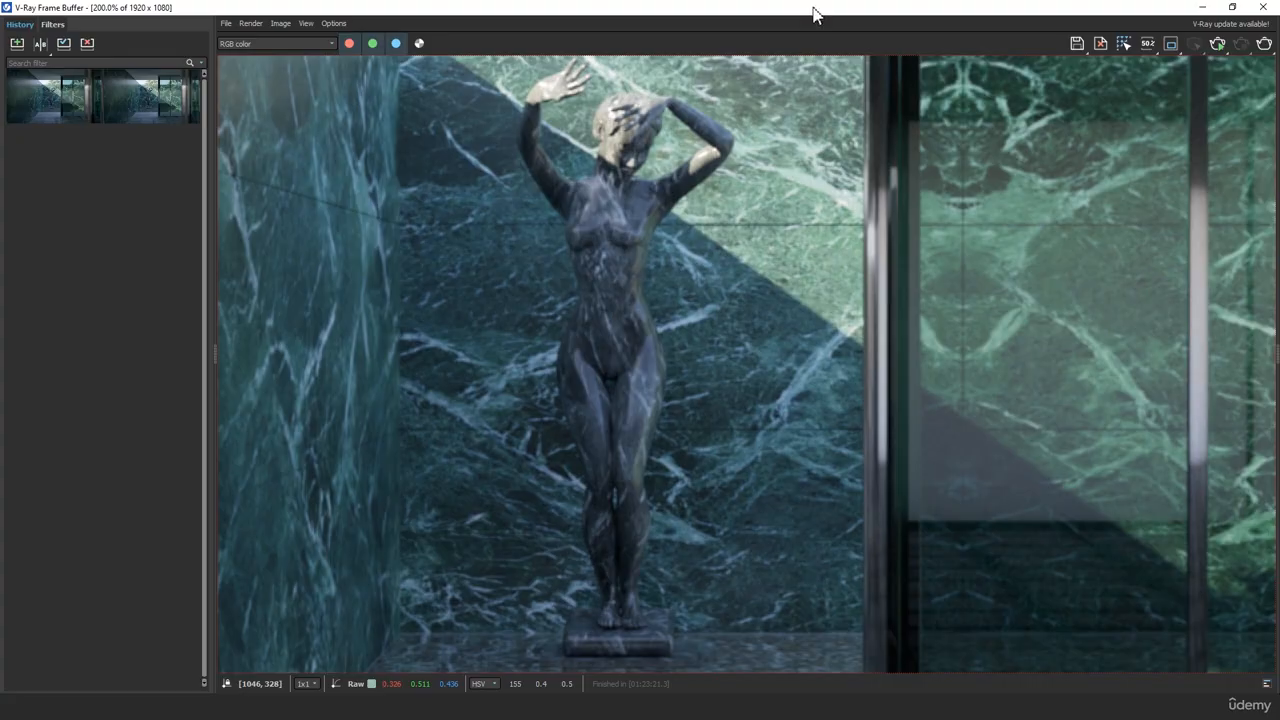
# Raise the saturation of the marble 02 material's diffuse Color Correction map to 98.007, and return to the enlarged frame buffer
pyautogui.moveTo(813, 14); pyautogui.dragTo(5, 300)
pyautogui.middleClick(808, 290)
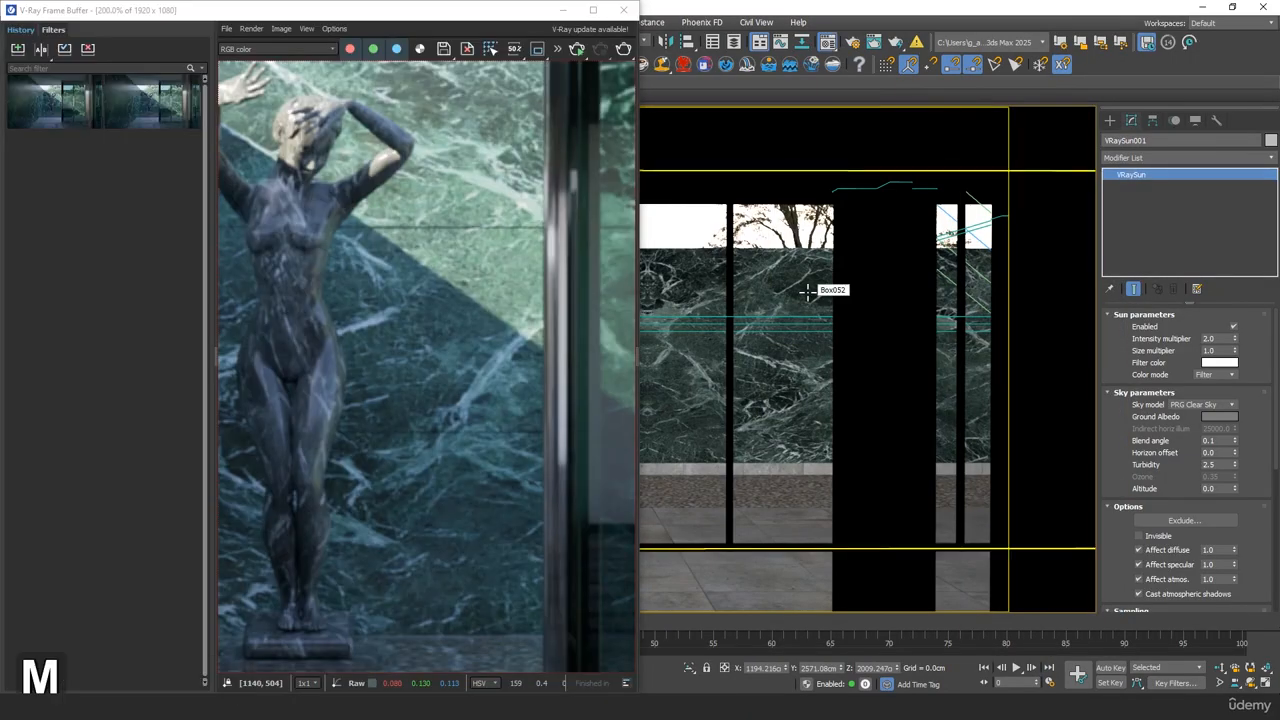
pyautogui.press('m')
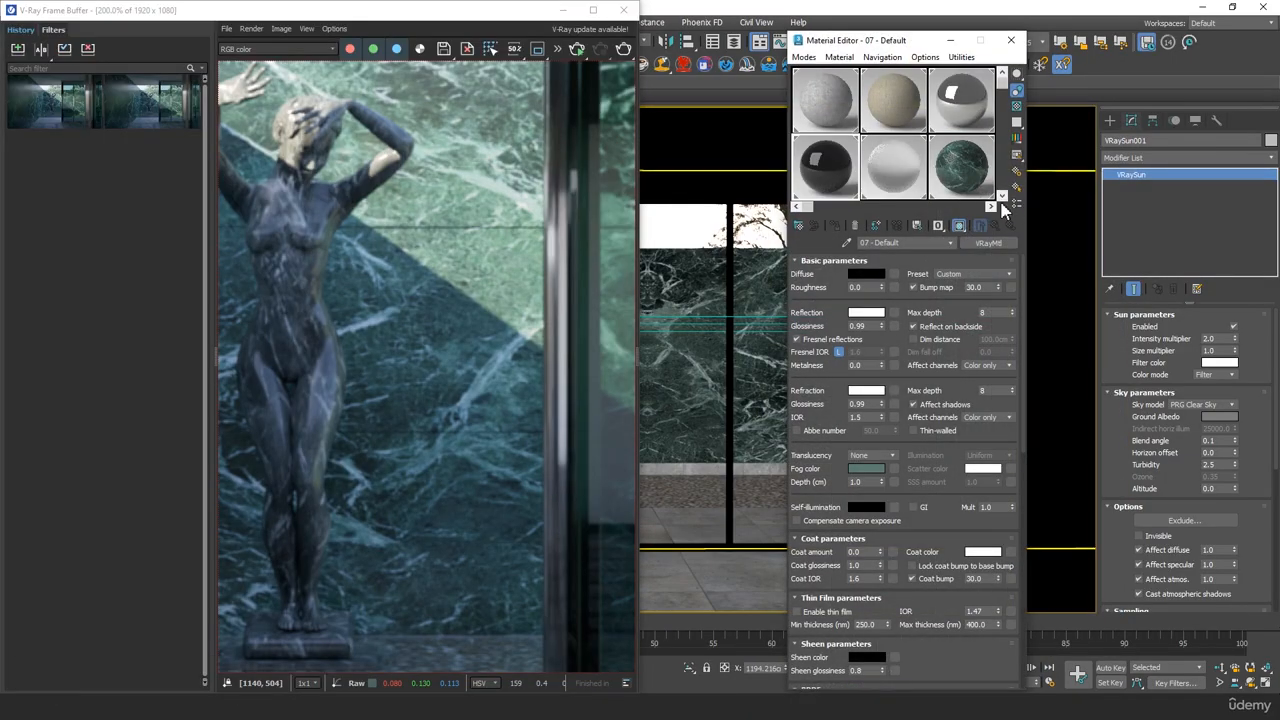
pyautogui.click(1001, 196)
pyautogui.click(984, 176)
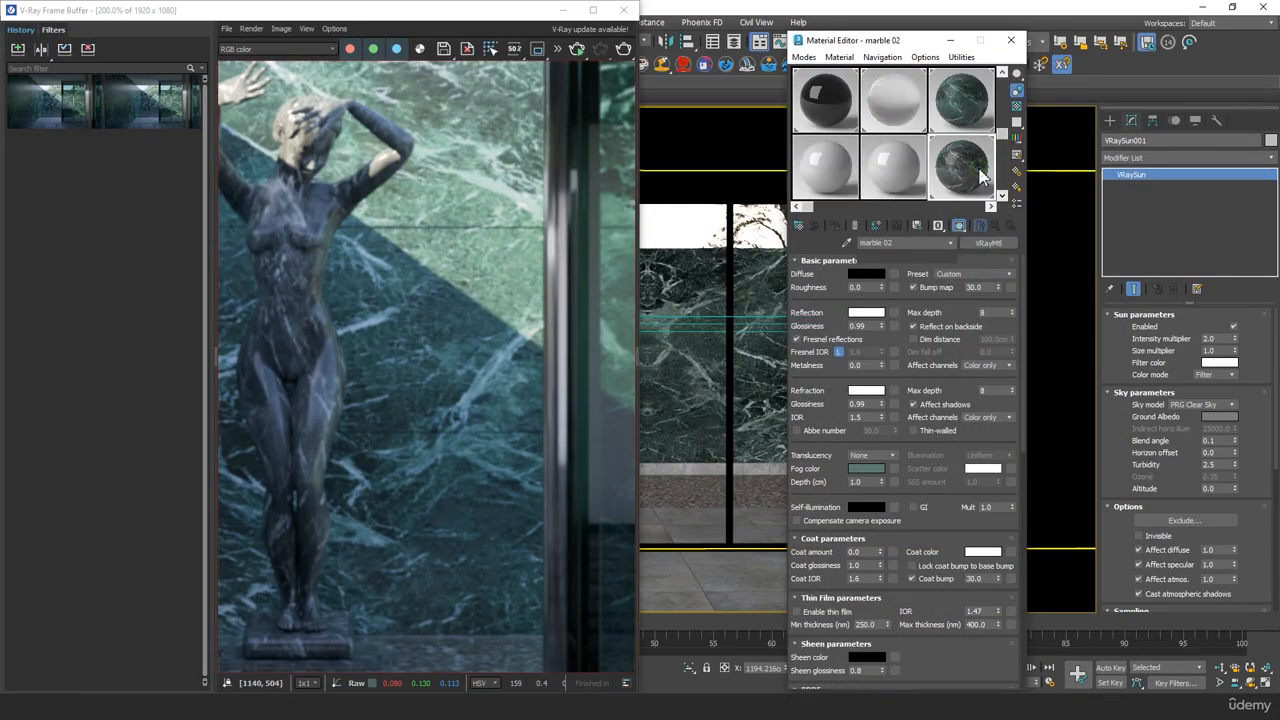
pyautogui.click(893, 273)
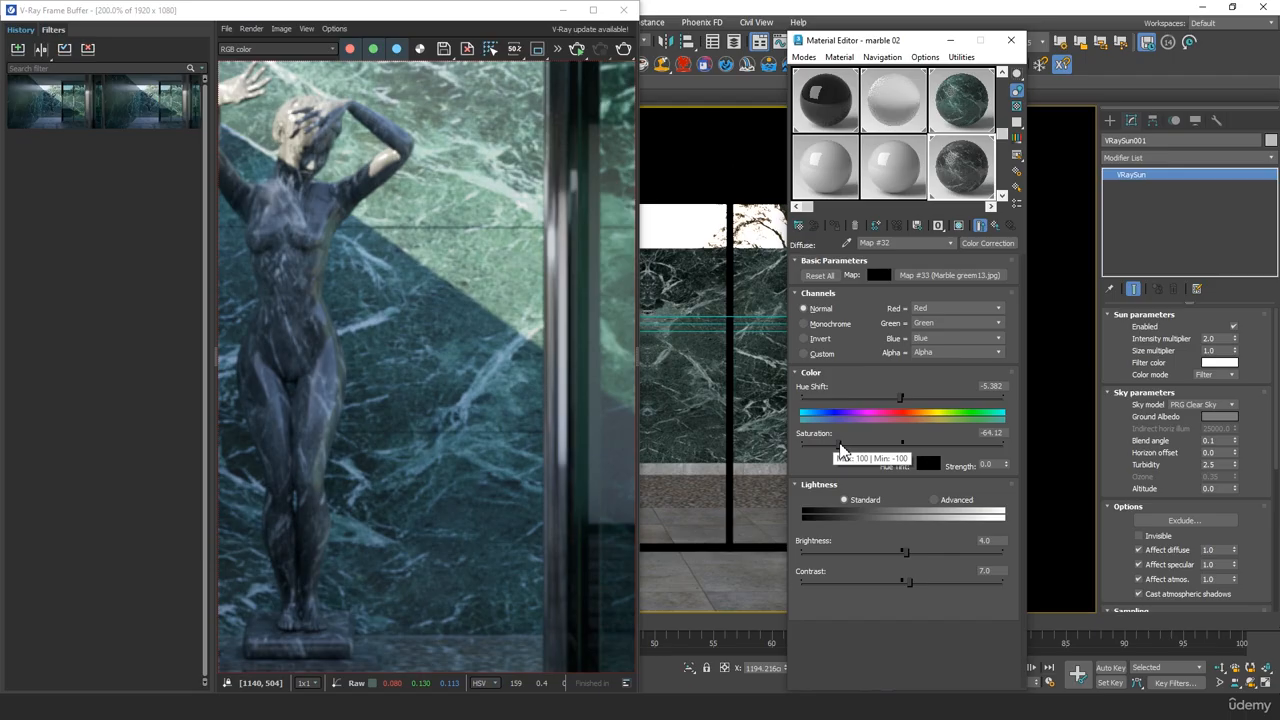
pyautogui.moveTo(840, 445); pyautogui.dragTo(1000, 445)
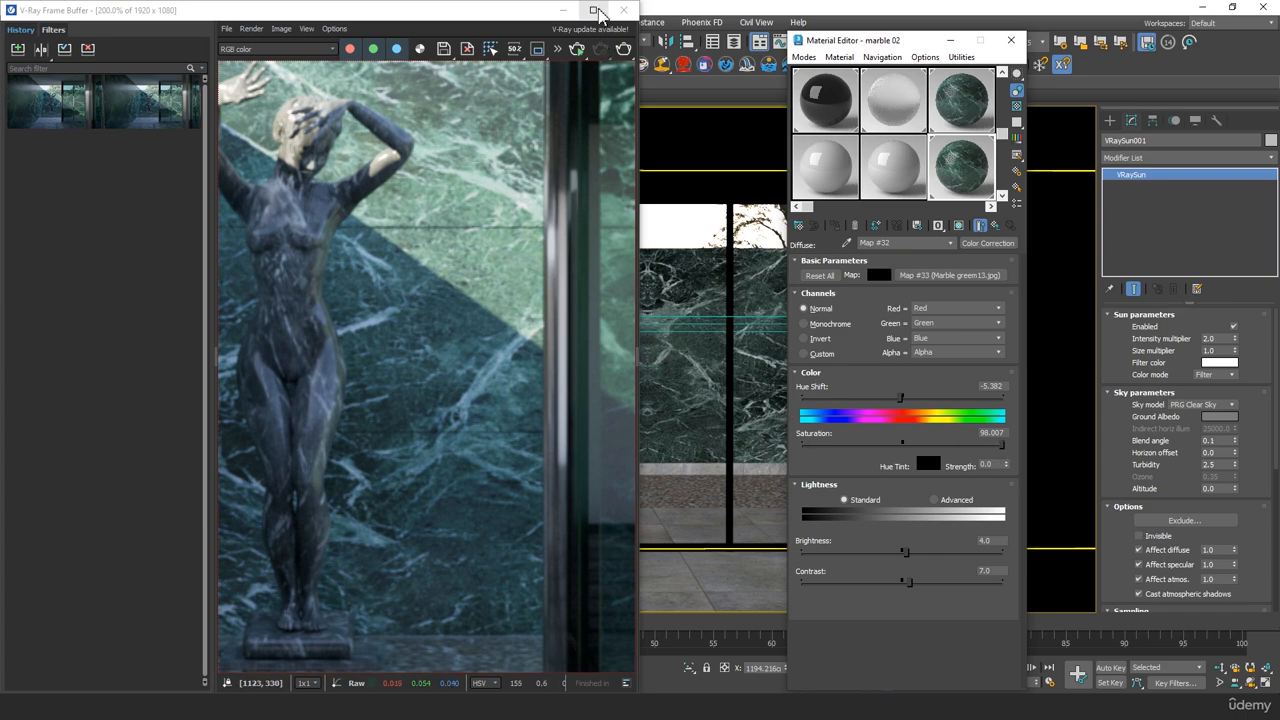
pyautogui.click(595, 11)
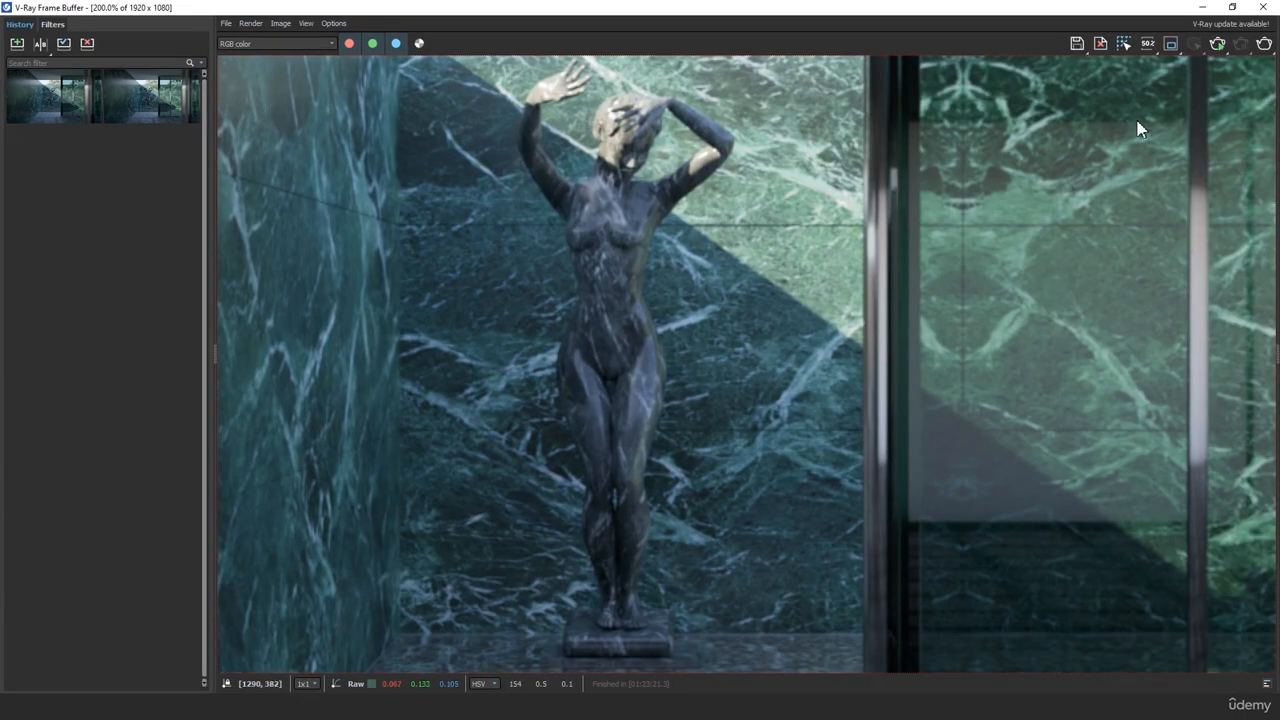
# Re-render only a region around the marble statue, overwriting test 01.png, and turn region rendering off
pyautogui.scroll(-1, 905, 225)
pyautogui.moveTo(962, 168); pyautogui.dragTo(902, 202, button='middle')
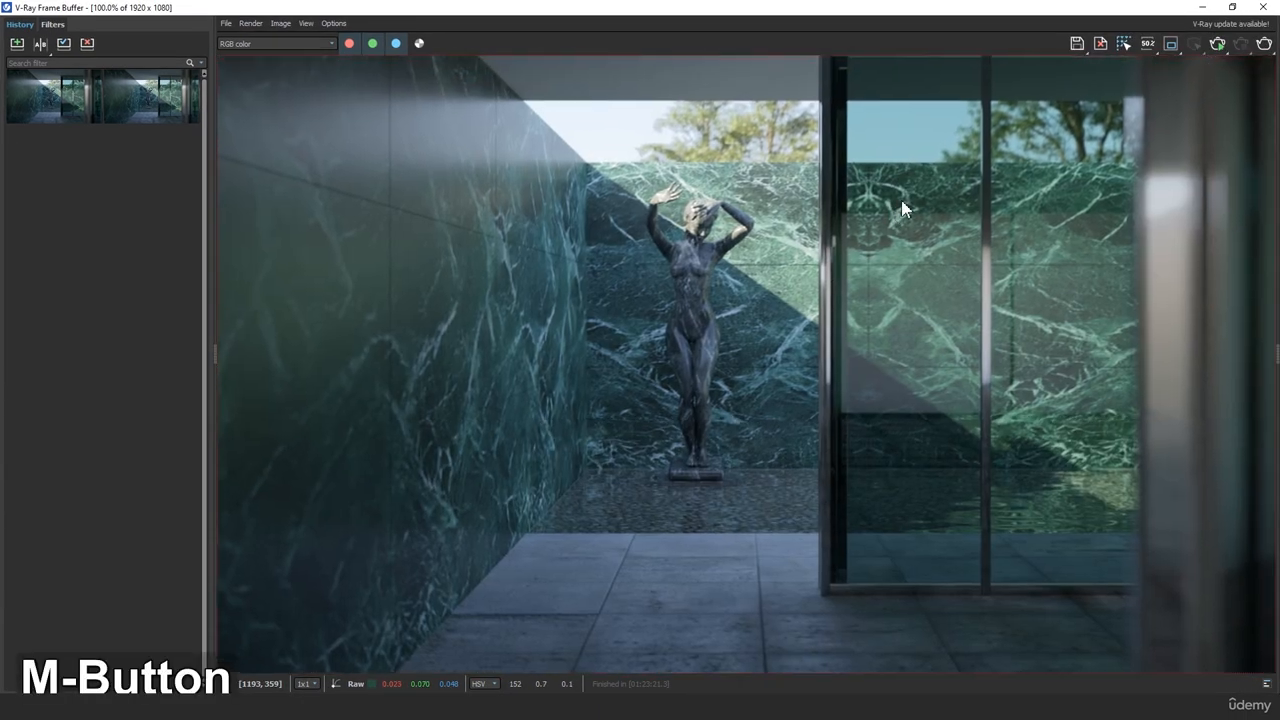
pyautogui.click(1170, 44)
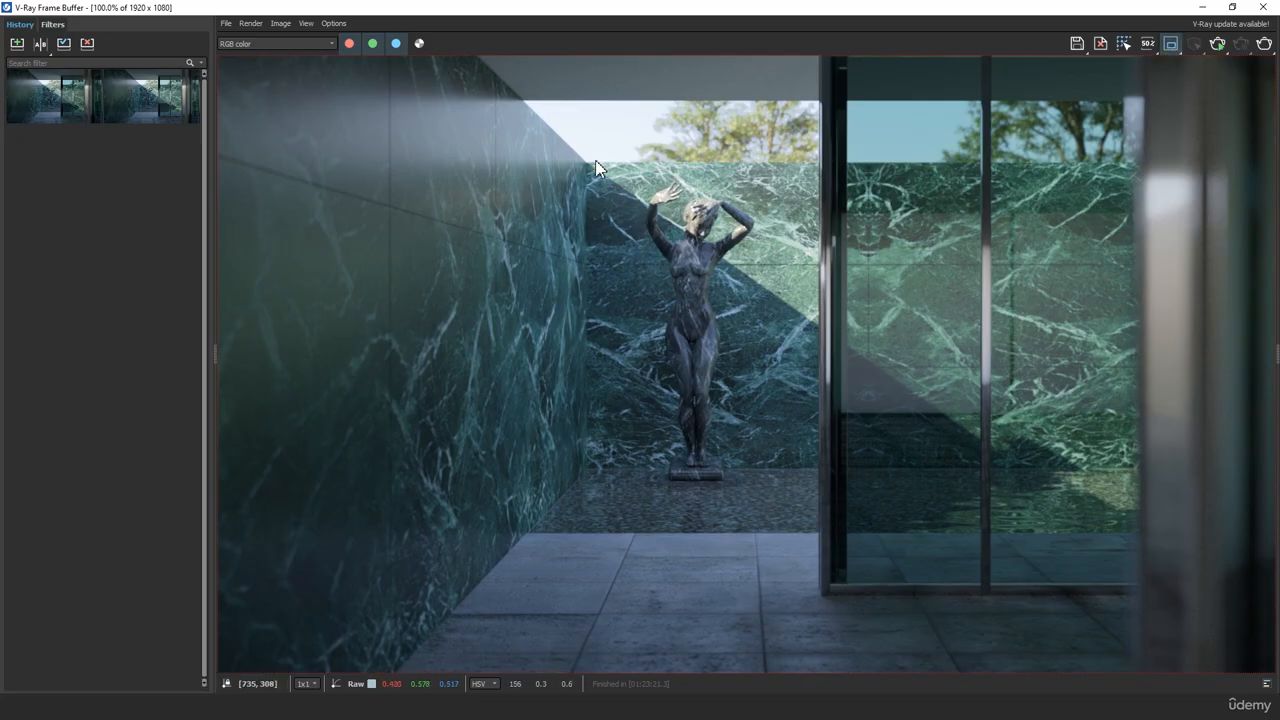
pyautogui.moveTo(598, 158); pyautogui.dragTo(784, 530)
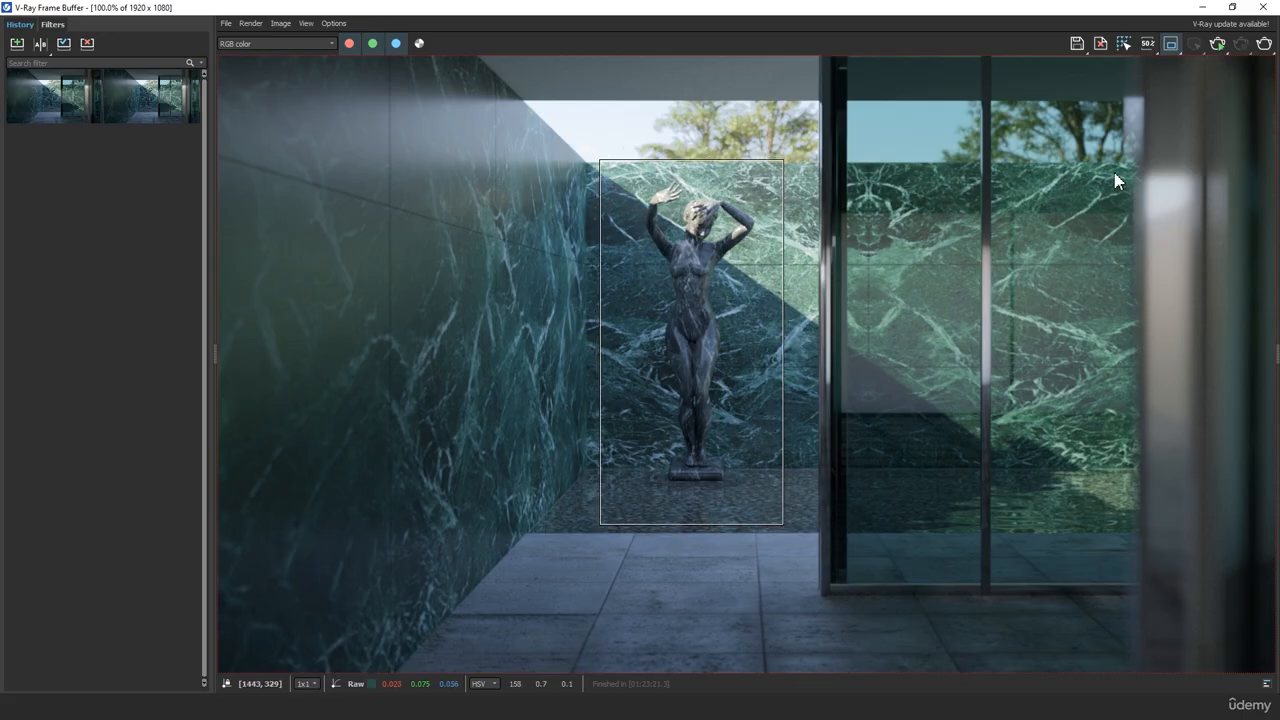
pyautogui.click(1264, 45)
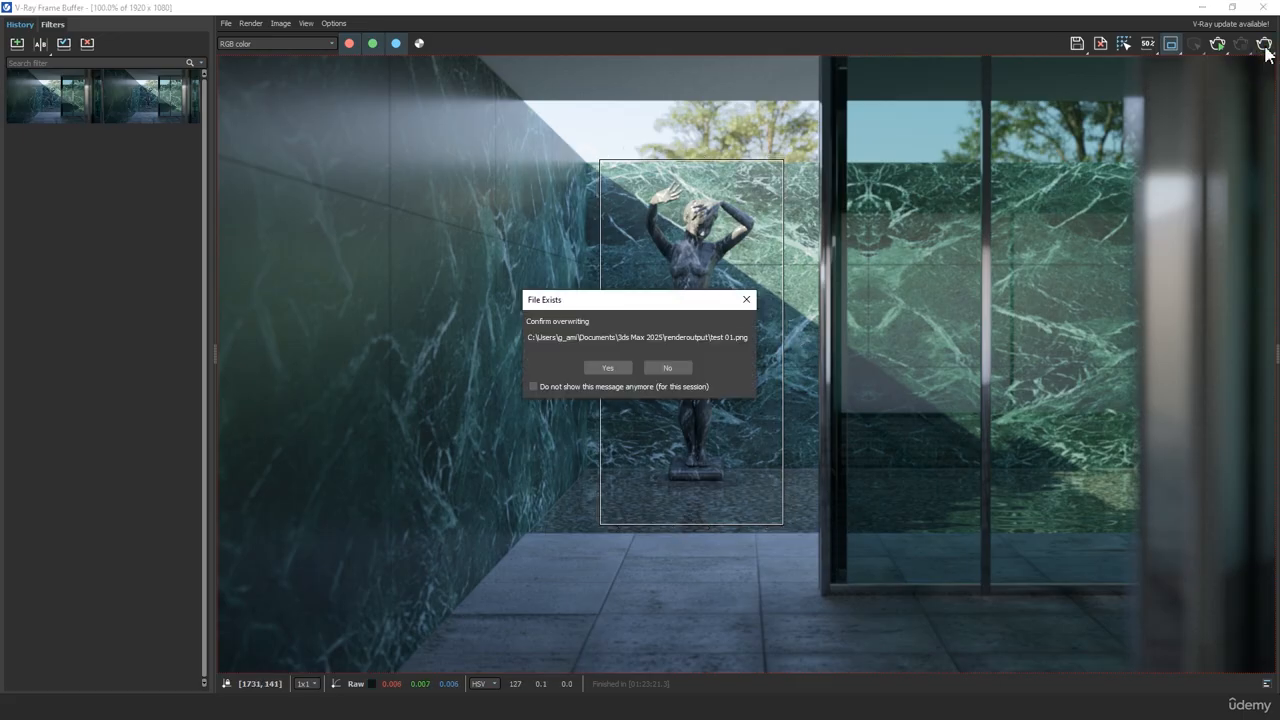
pyautogui.click(608, 368)
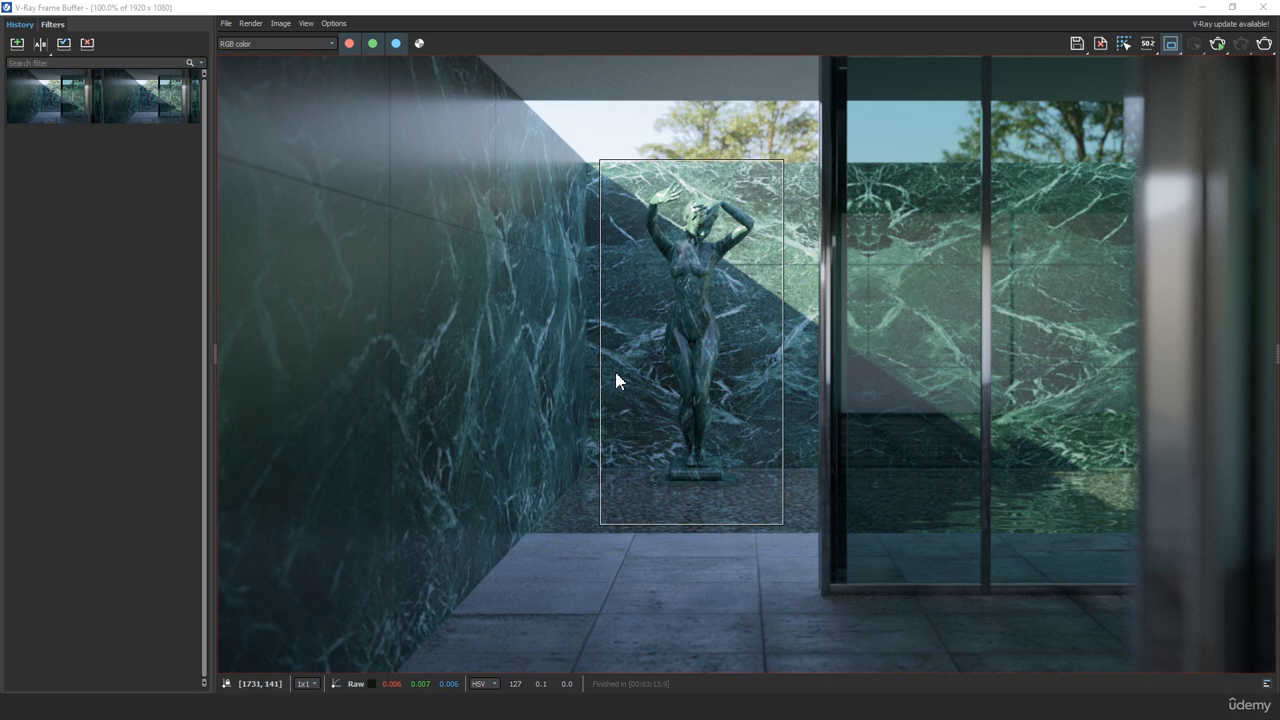
pyautogui.click(1175, 46)
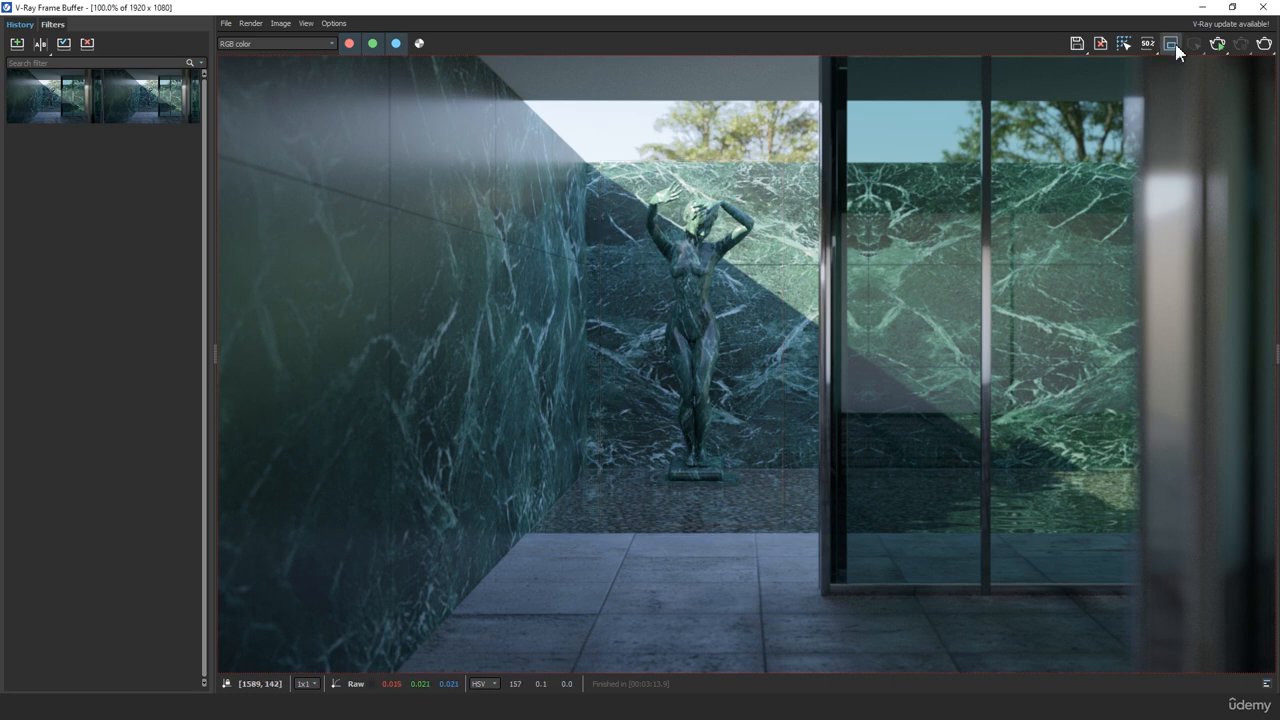
# Store the new region render in the history and set up an A/B comparison with it as A and the previous render as B
pyautogui.click(19, 47)
pyautogui.click(40, 45)
pyautogui.click(162, 105)
pyautogui.click(25, 156)
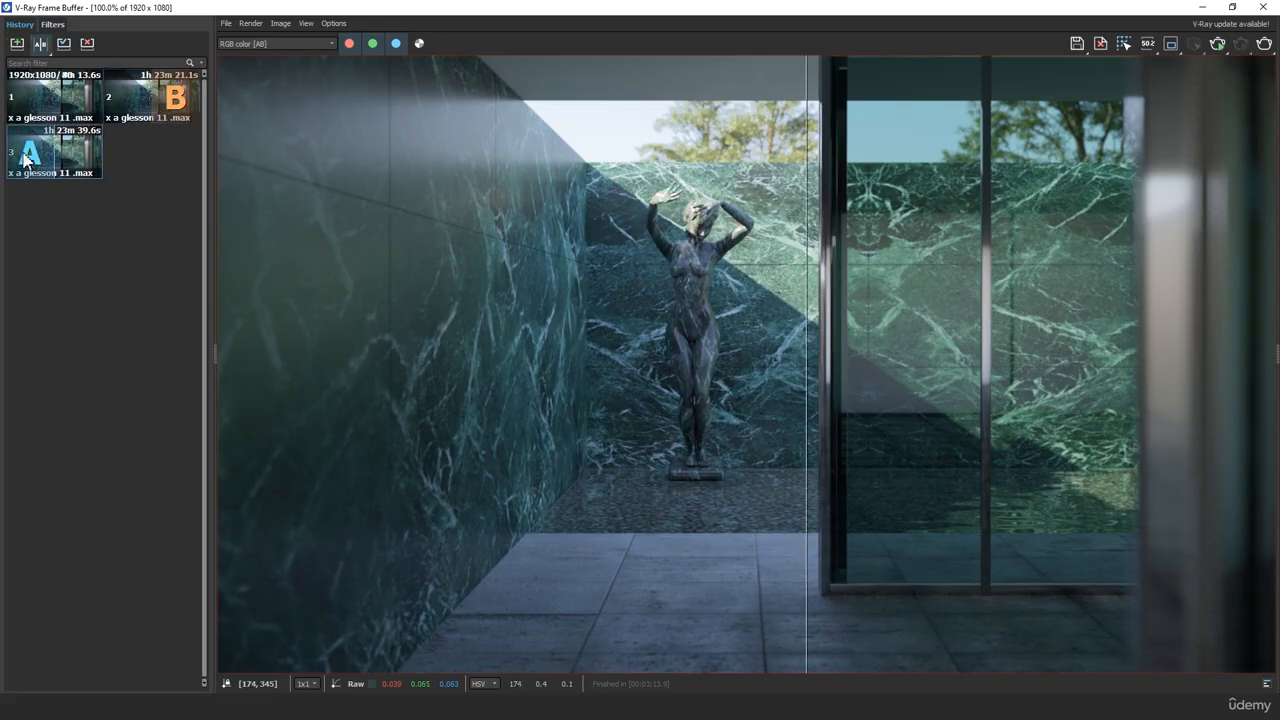
pyautogui.moveTo(806, 288); pyautogui.dragTo(1057, 369)
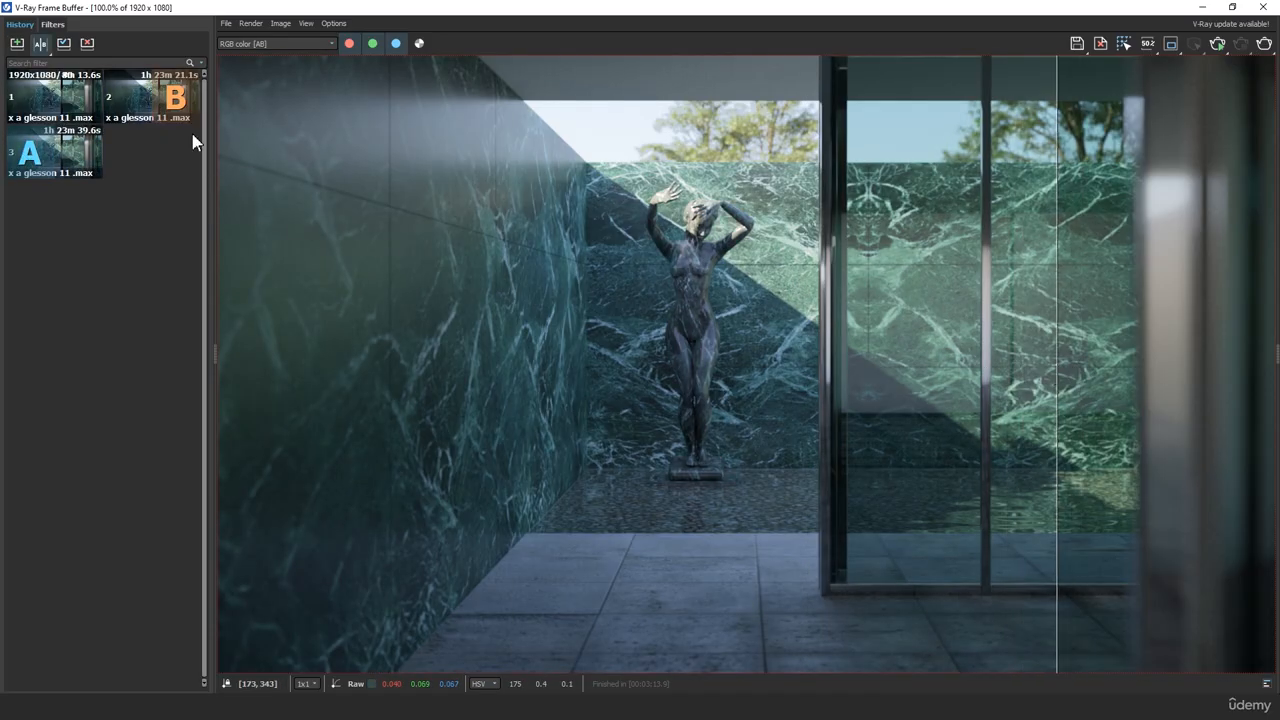
pyautogui.click(30, 97)
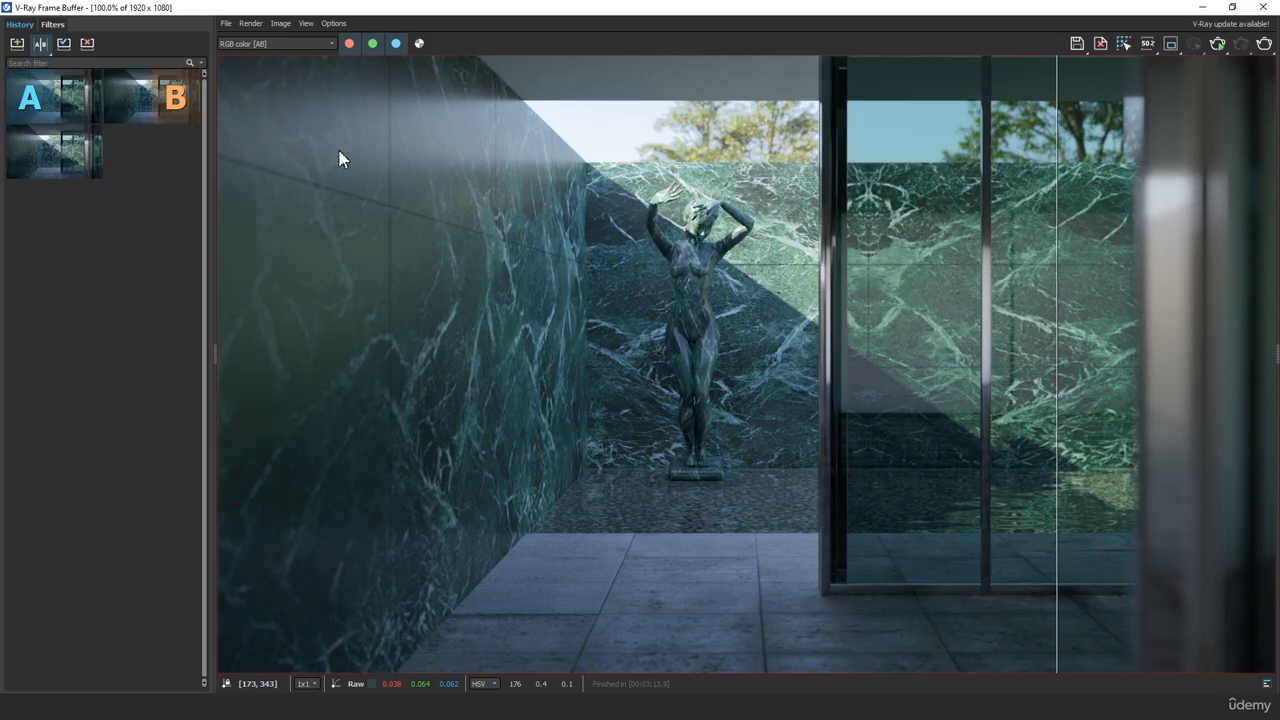
# Compare the statue's marble in both renders by sweeping the A/B divider across it, and end the comparison
pyautogui.moveTo(1060, 269); pyautogui.dragTo(538, 292)
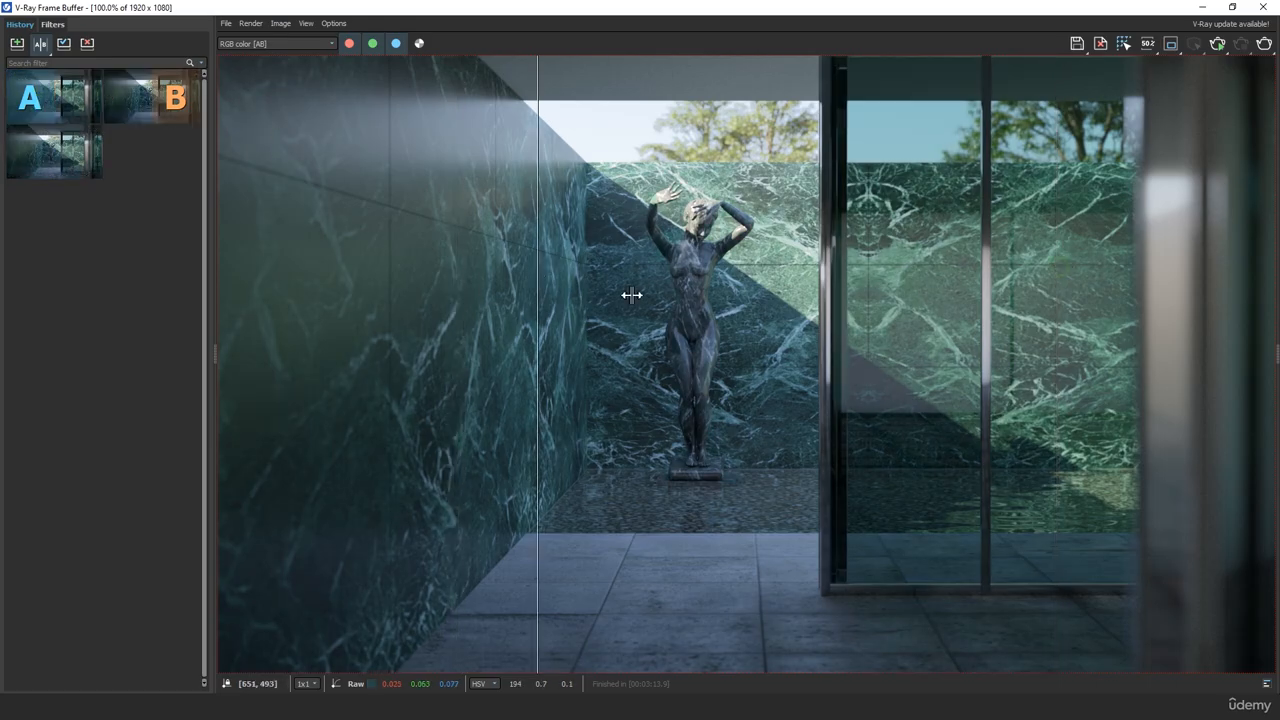
pyautogui.moveTo(631, 294); pyautogui.dragTo(694, 330)
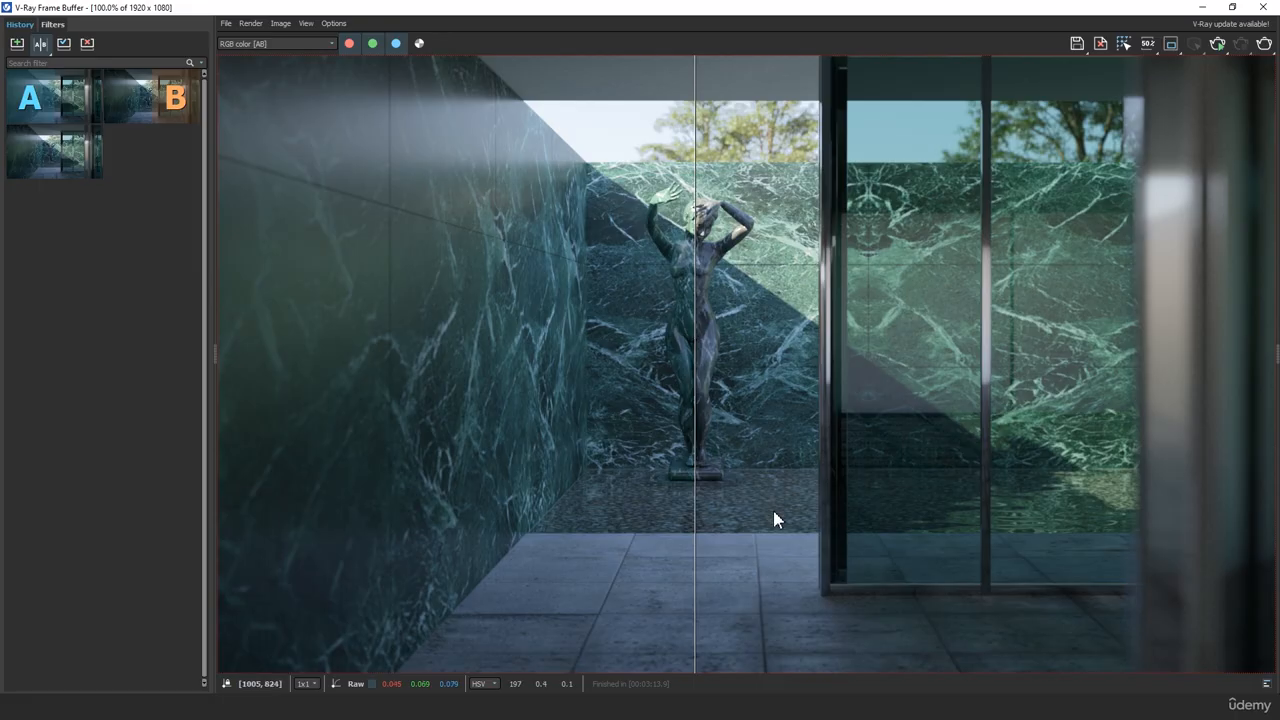
pyautogui.scroll(3, 695, 262)
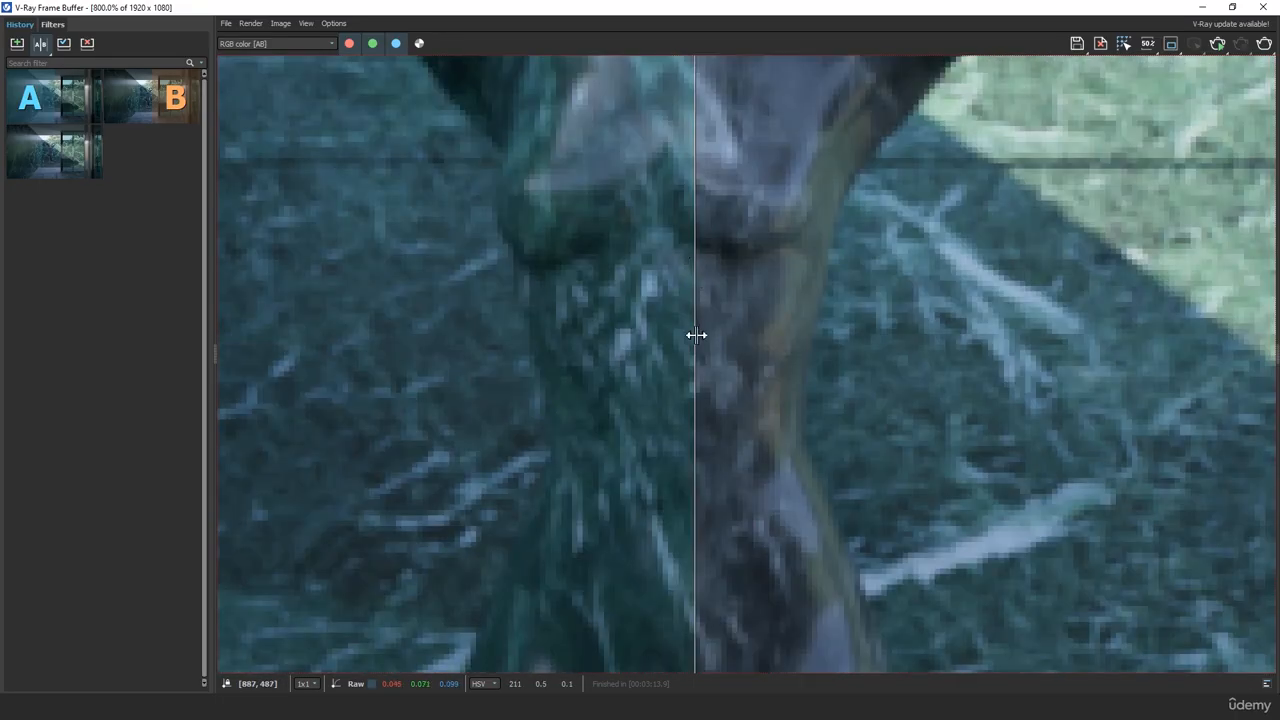
pyautogui.moveTo(695, 335); pyautogui.dragTo(453, 339)
pyautogui.scroll(-5, 525, 332)
pyautogui.scroll(2, 752, 350)
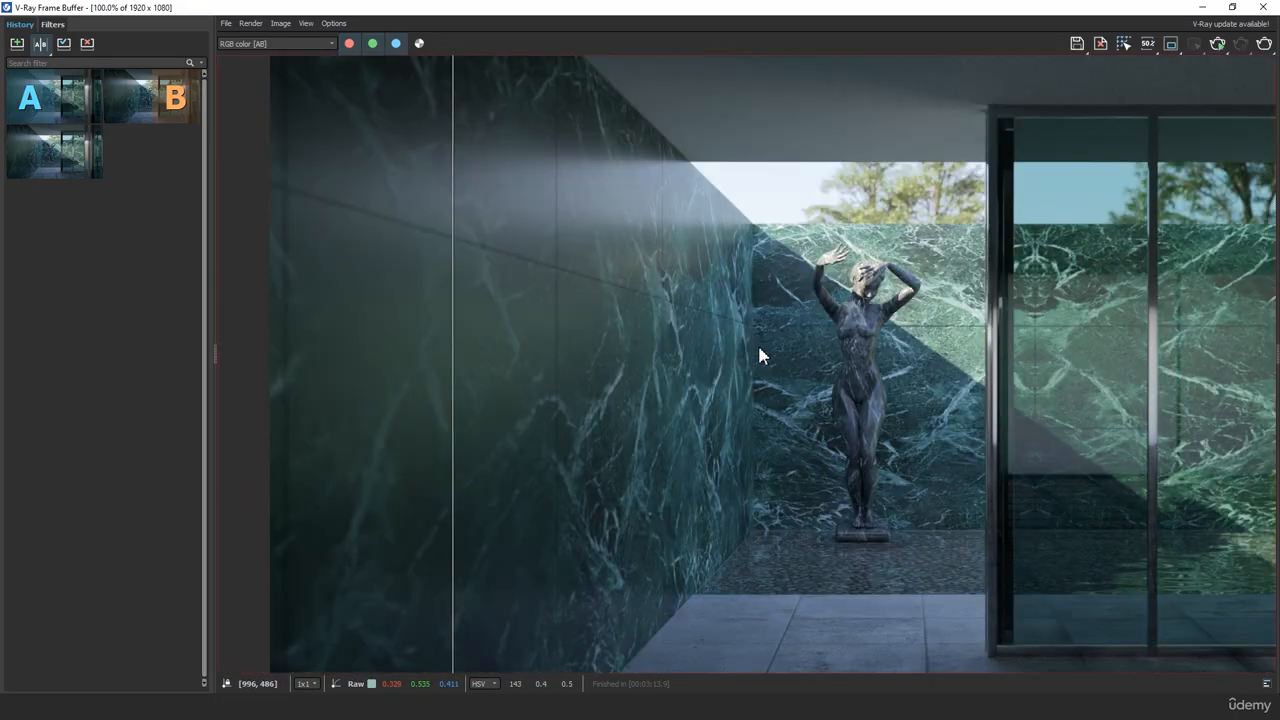
pyautogui.click(41, 44)
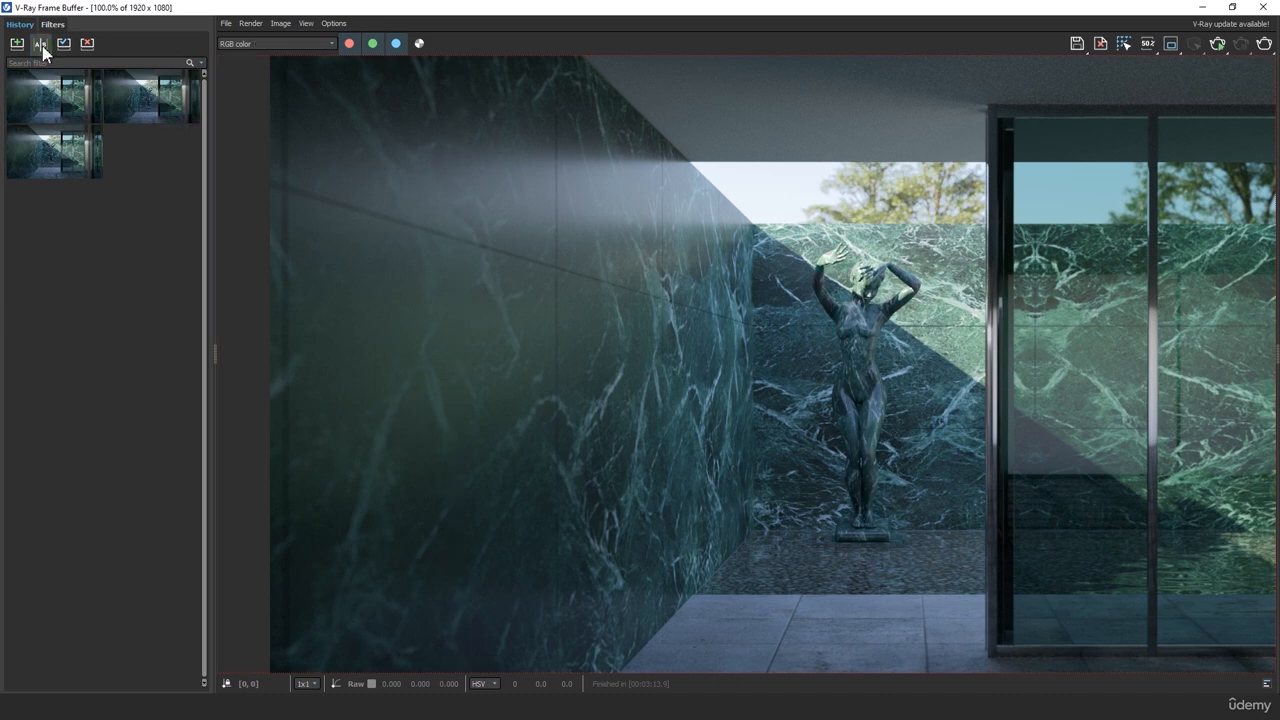
# Collapse the render history, show the whole image, and dock the frame buffer window beside the scene view
pyautogui.moveTo(213, 350); pyautogui.dragTo(3, 363)
pyautogui.moveTo(520, 365); pyautogui.dragTo(577, 423, button='middle')
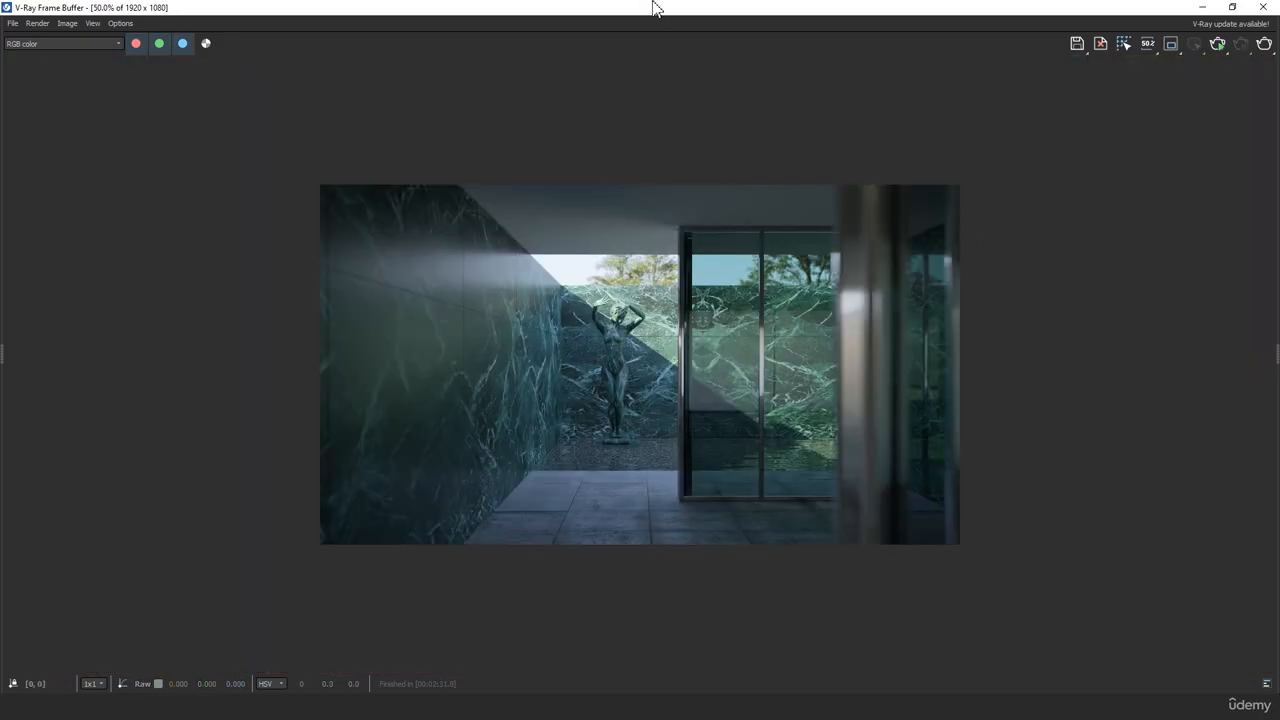
pyautogui.moveTo(655, 8); pyautogui.dragTo(4, 190)
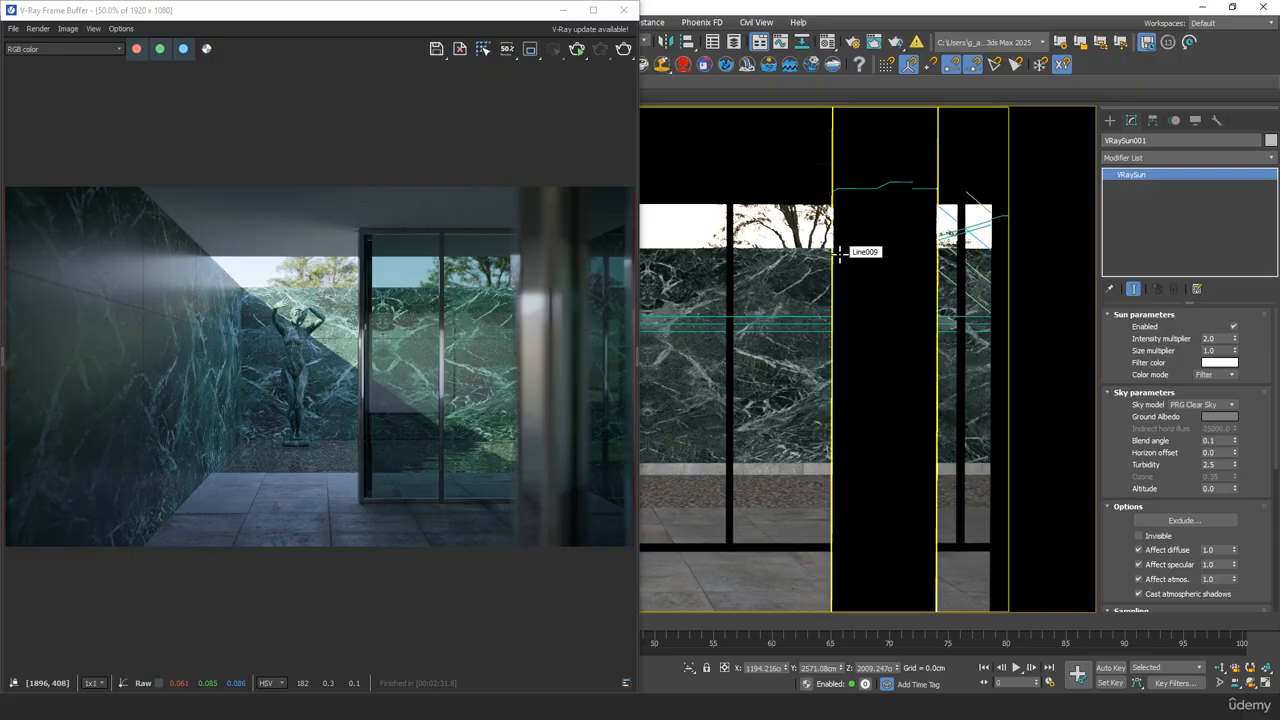
# Switch the V-Ray image sampler to Progressive, with max subdivs 200 and a noise threshold of 0.001
pyautogui.press('F10')
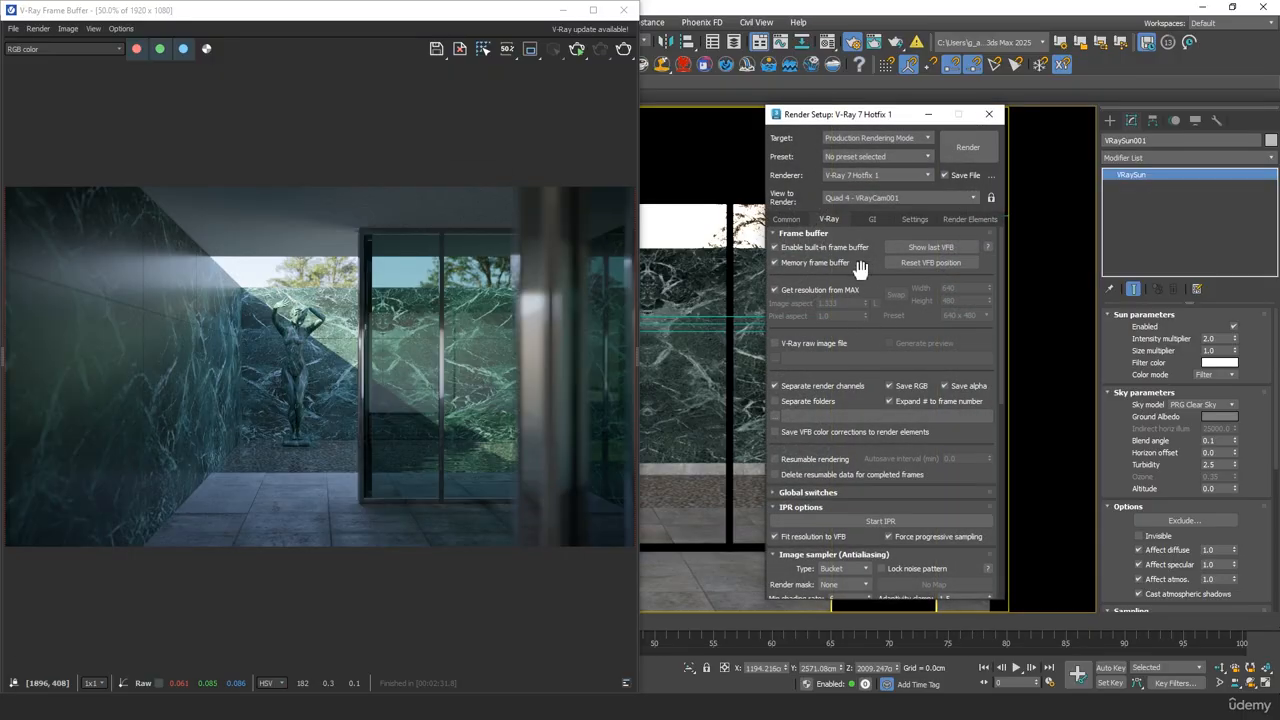
pyautogui.scroll(-5, 871, 333)
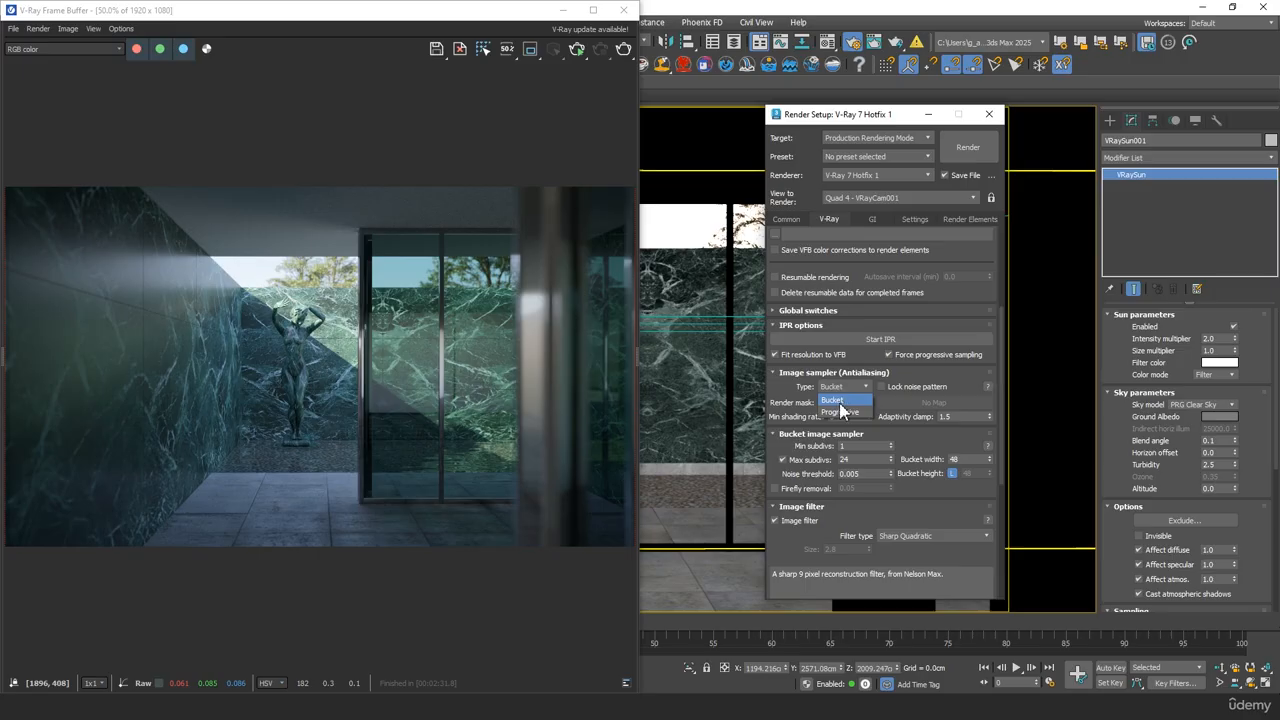
pyautogui.click(837, 413)
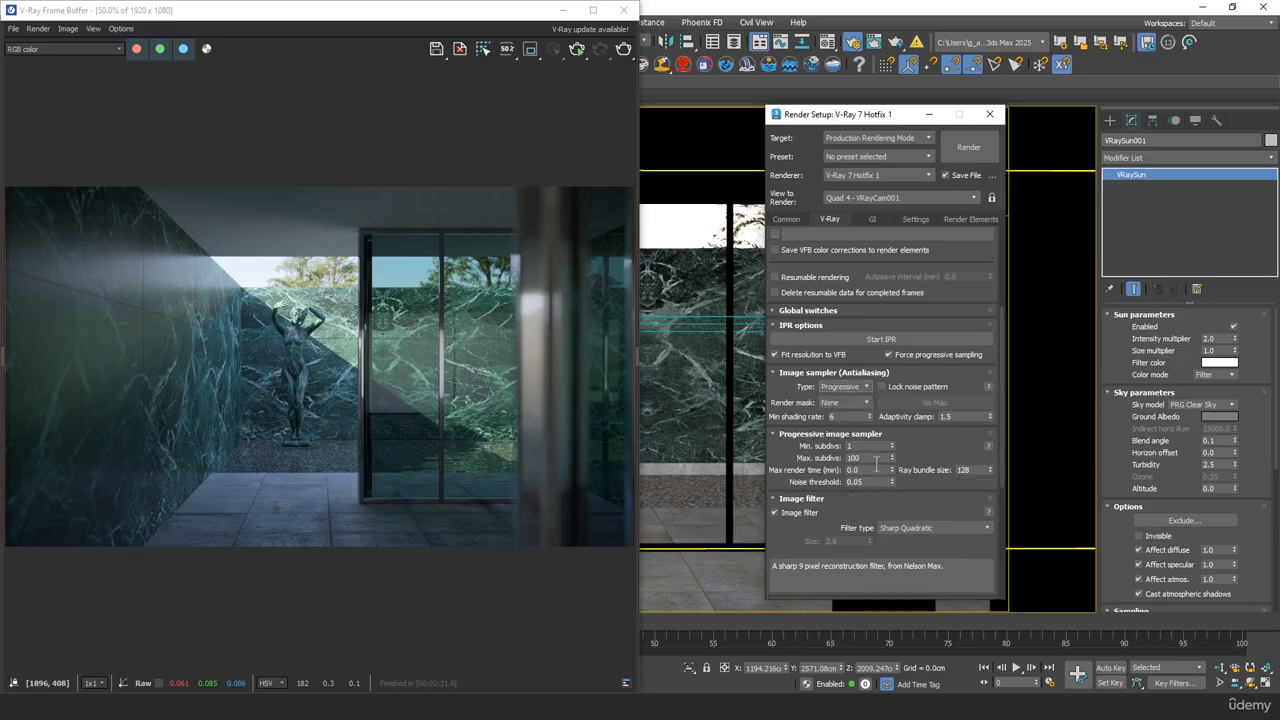
pyautogui.doubleClick(870, 457)
pyautogui.write('200')
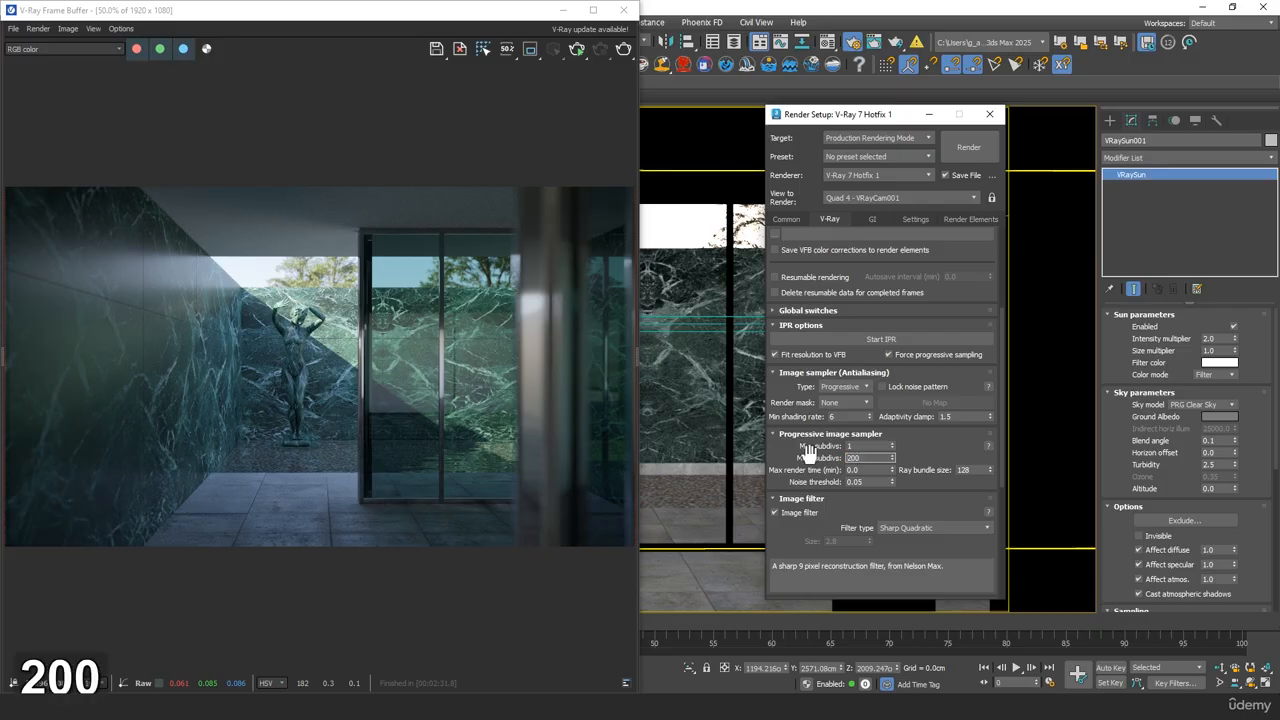
pyautogui.click(865, 484)
pyautogui.press('BackSpace')
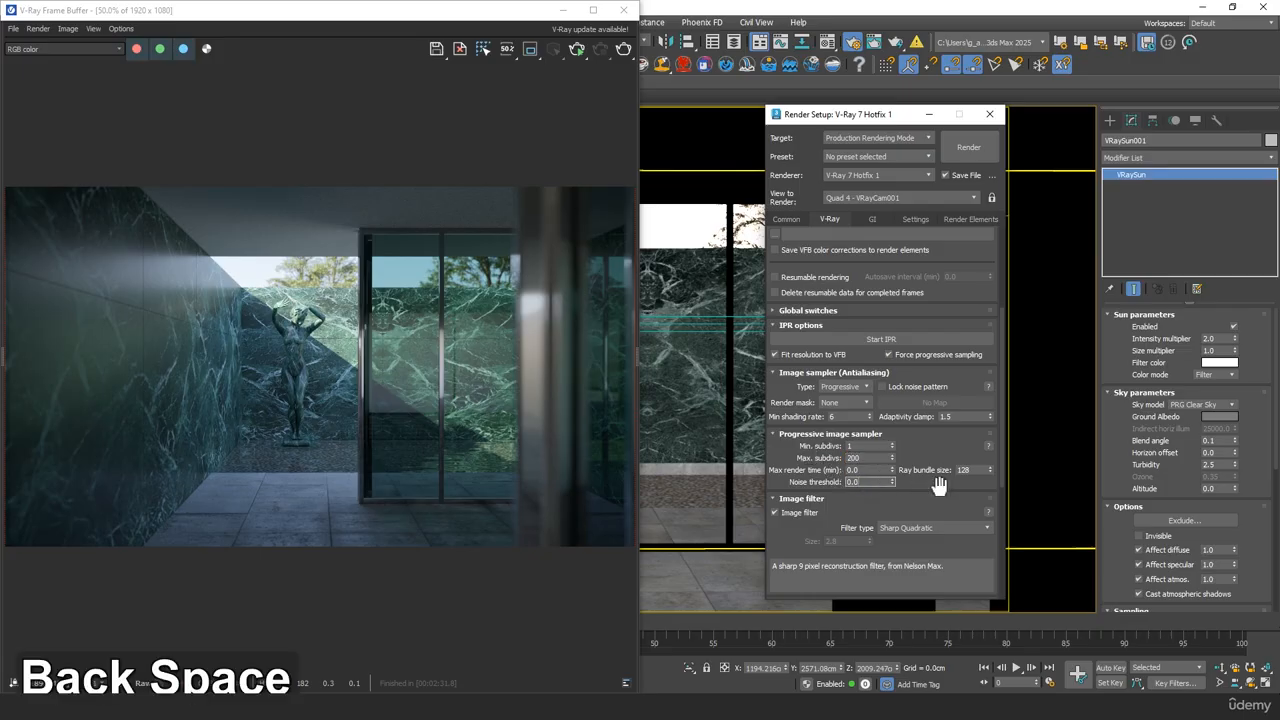
pyautogui.write('01')
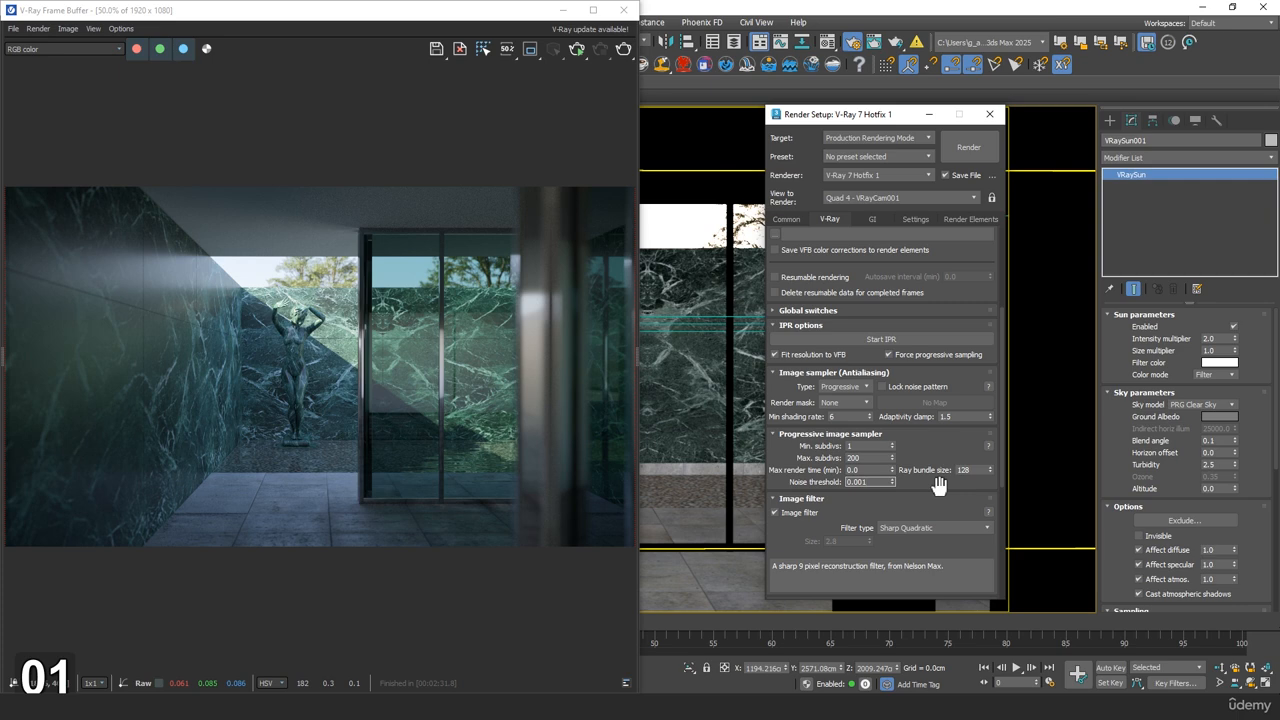
pyautogui.moveTo(783, 453); pyautogui.dragTo(799, 479)
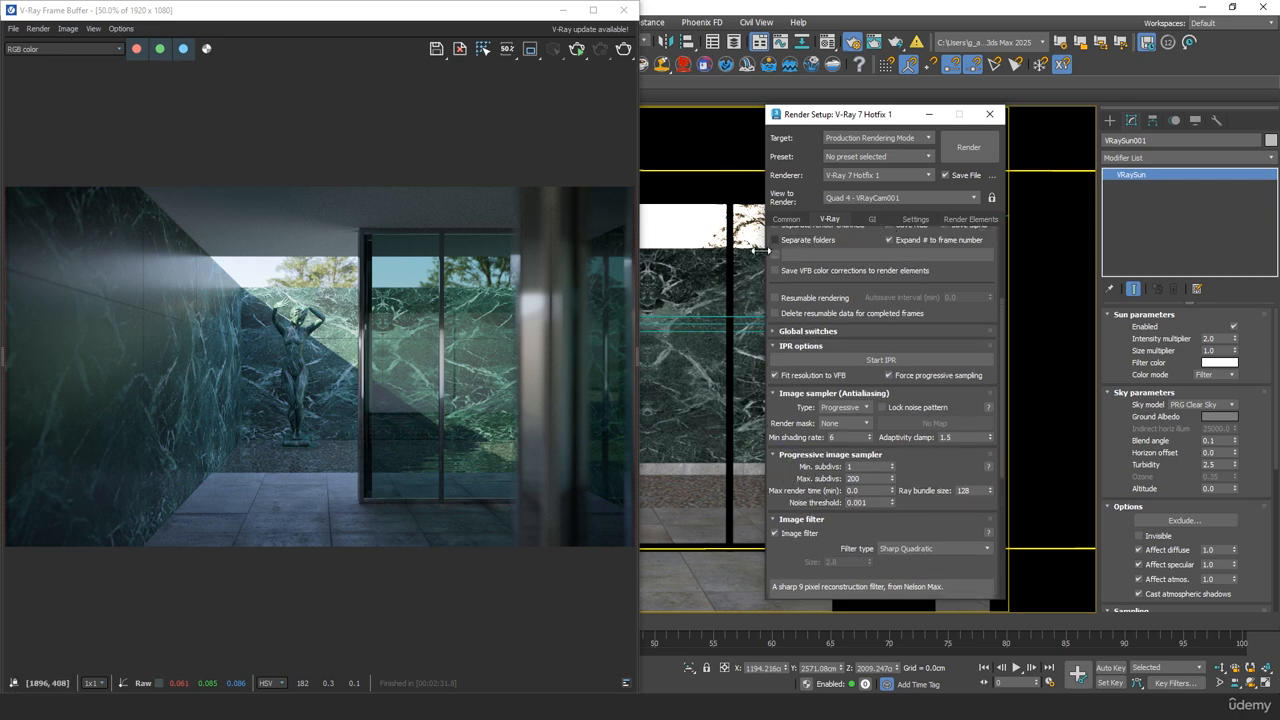
# Add a VRayDenoiser render element to the render setup and select it to show its parameters
pyautogui.click(968, 219)
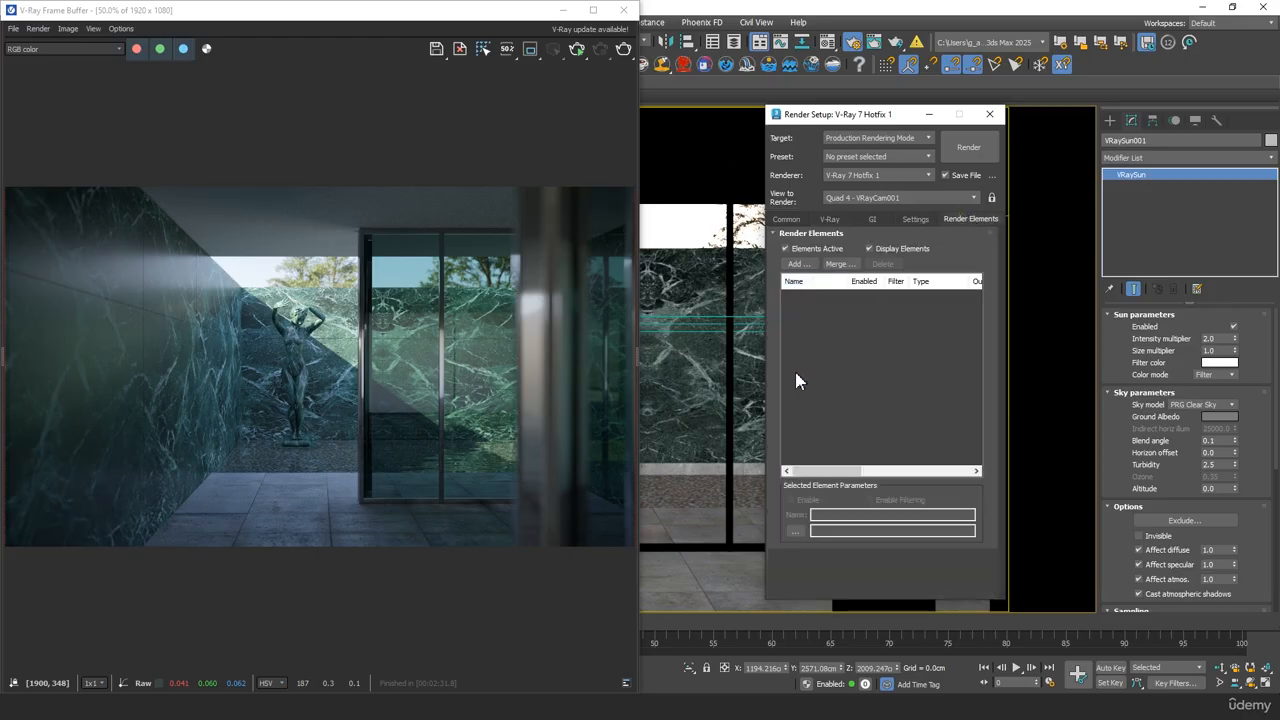
pyautogui.click(797, 263)
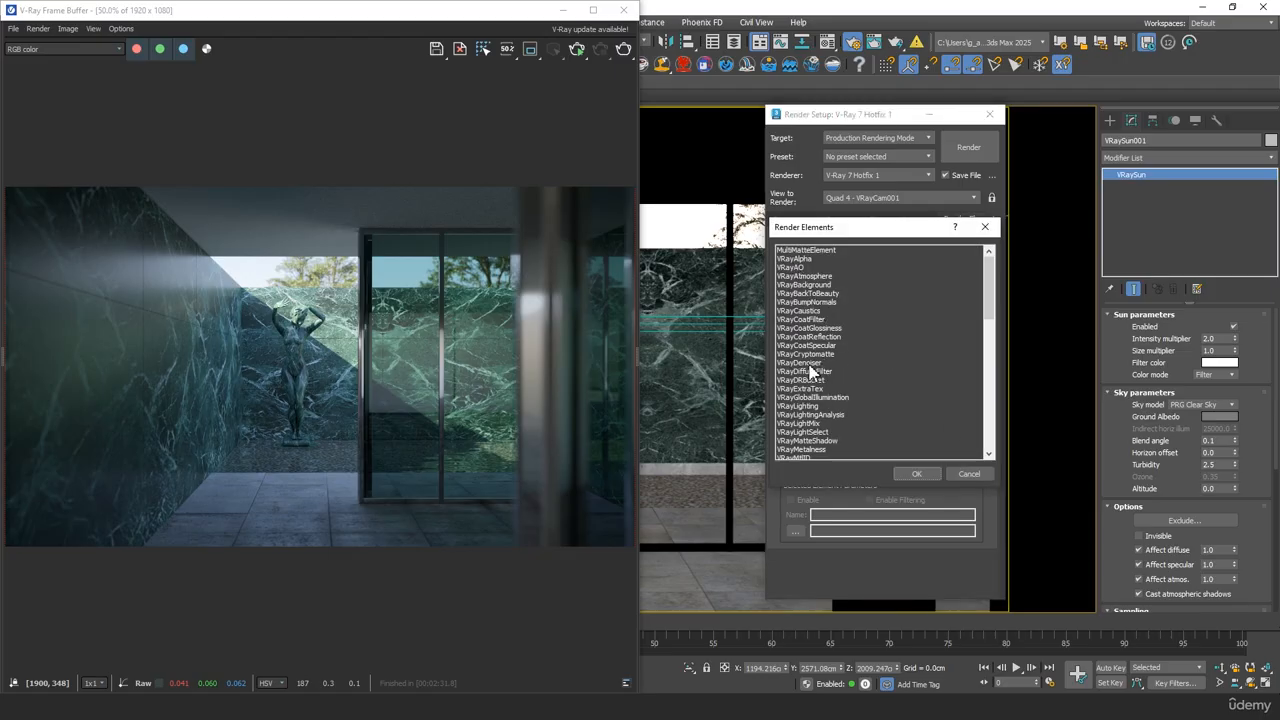
pyautogui.doubleClick(809, 364)
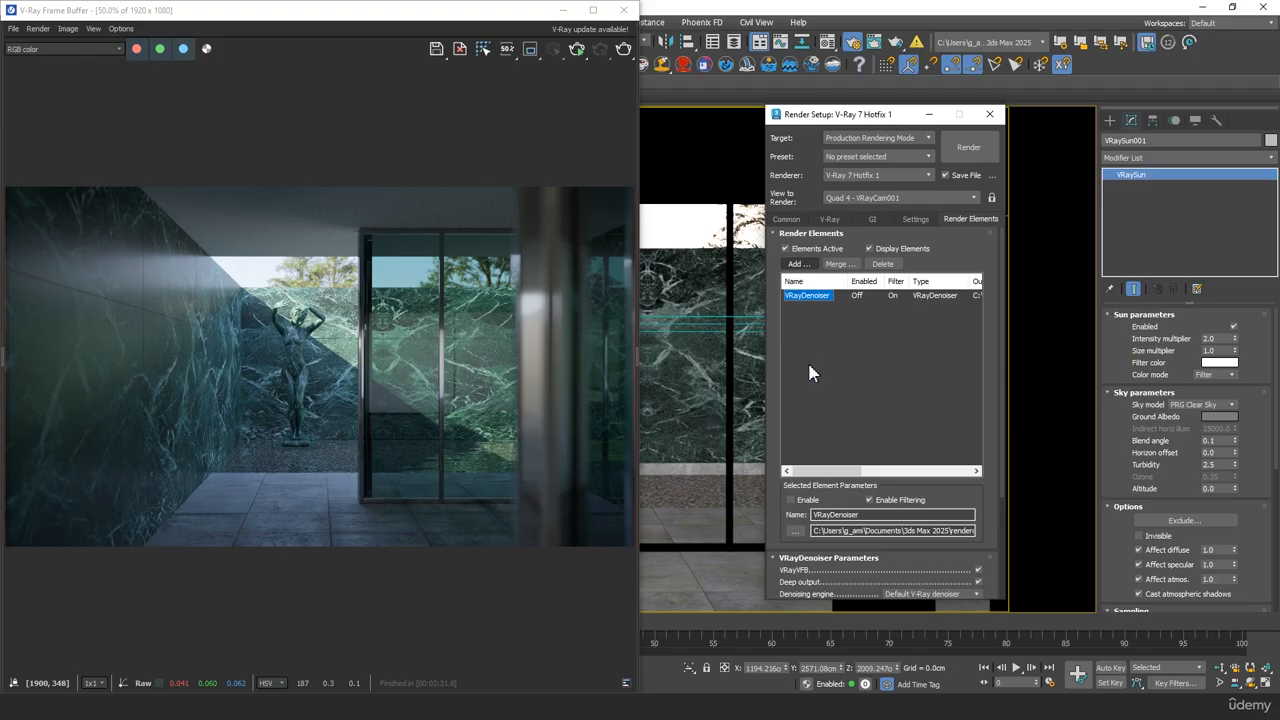
pyautogui.moveTo(980, 506)
pyautogui.mouseDown()
pyautogui.moveTo(988, 332)
pyautogui.moveTo(981, 510)
pyautogui.mouseUp()
pyautogui.click(820, 306)
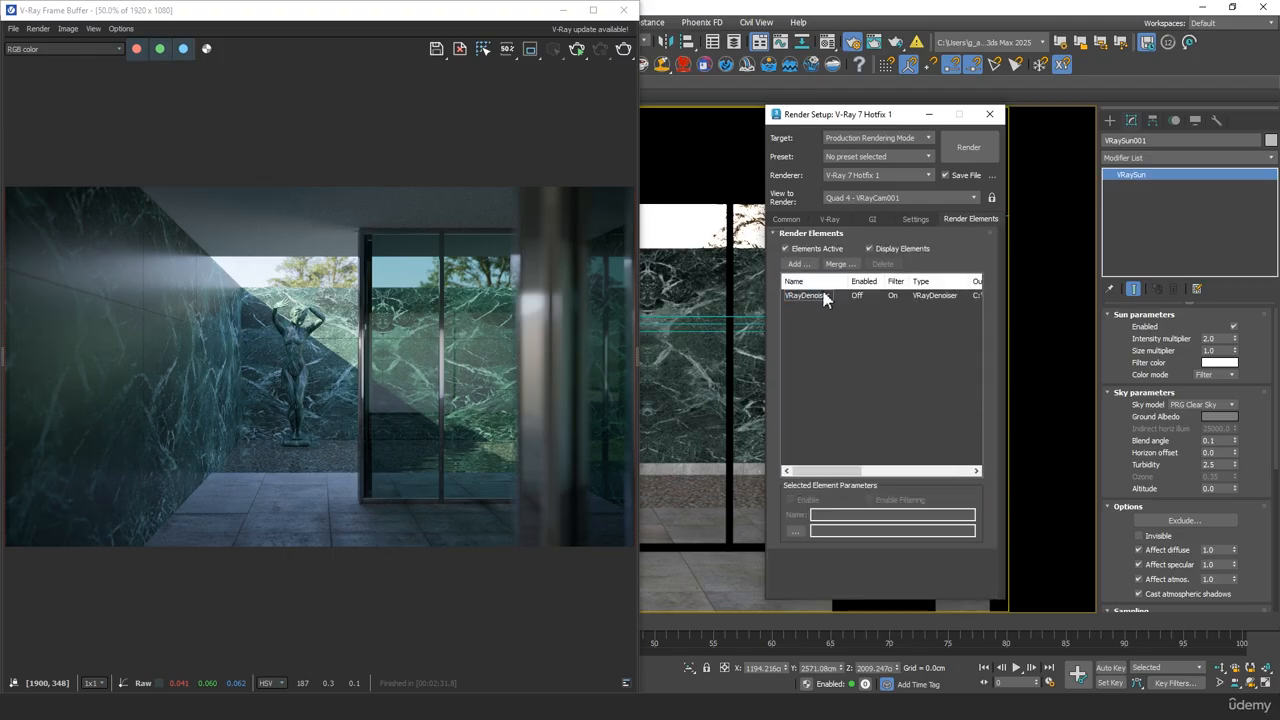
pyautogui.click(812, 297)
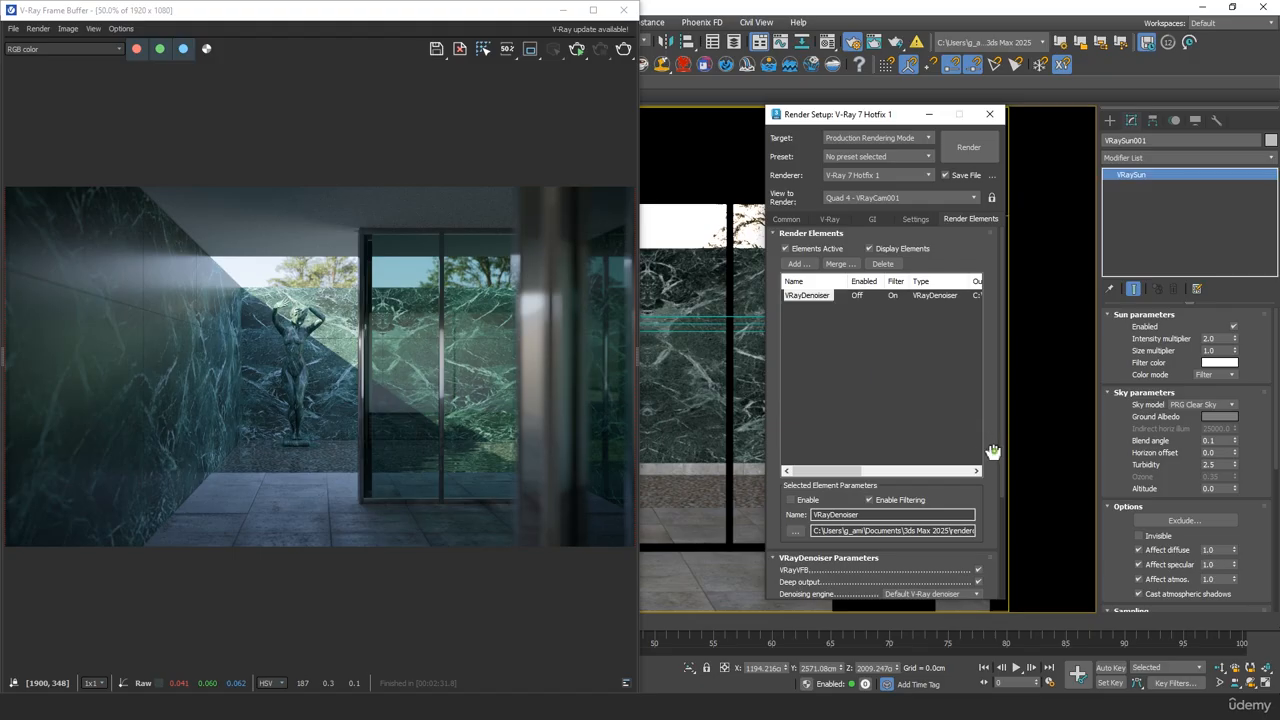
# Set the VRayDenoiser's denoising engine to NVIDIA AI denoiser and enable NVIDIA AI upscale
pyautogui.moveTo(991, 449); pyautogui.dragTo(1001, 277)
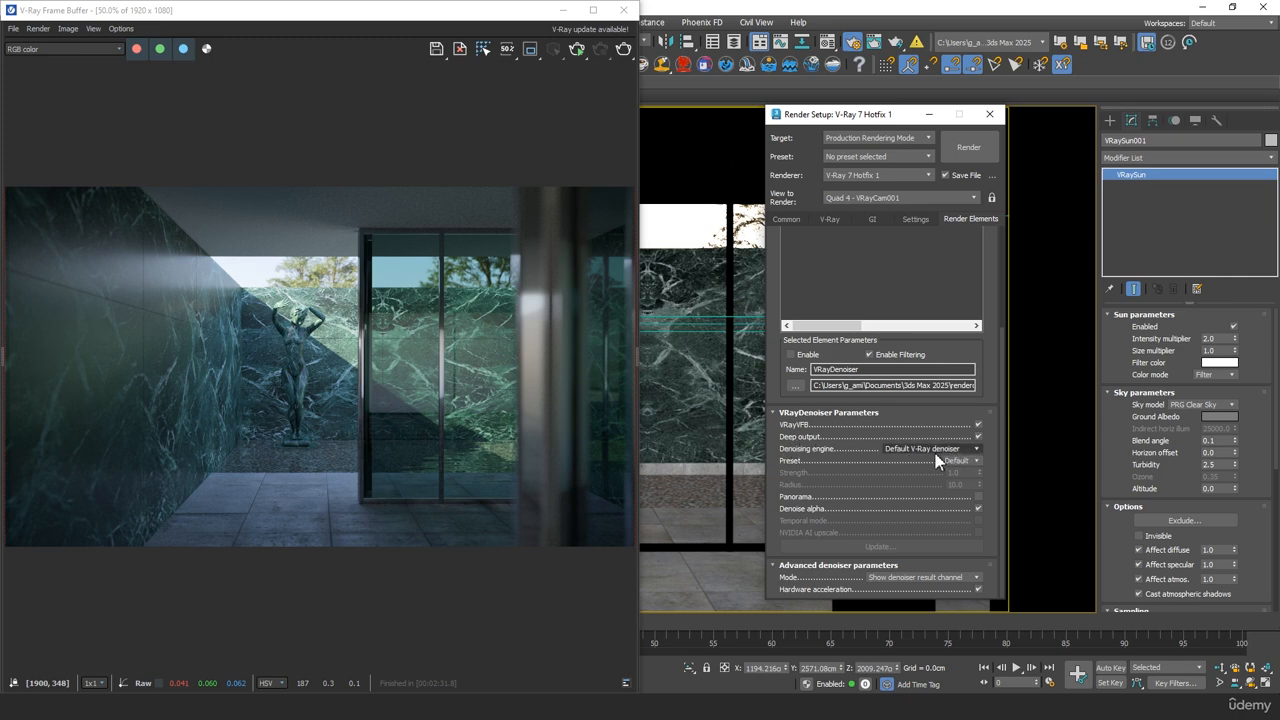
pyautogui.click(962, 450)
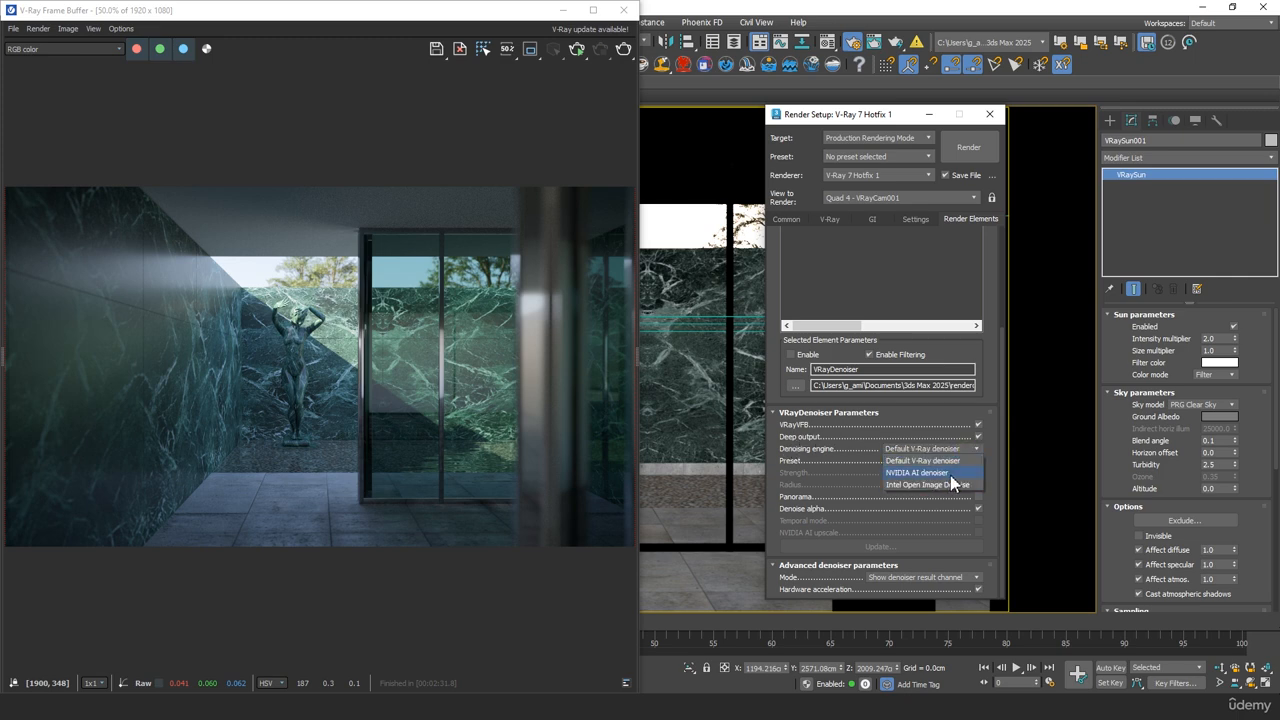
pyautogui.click(950, 473)
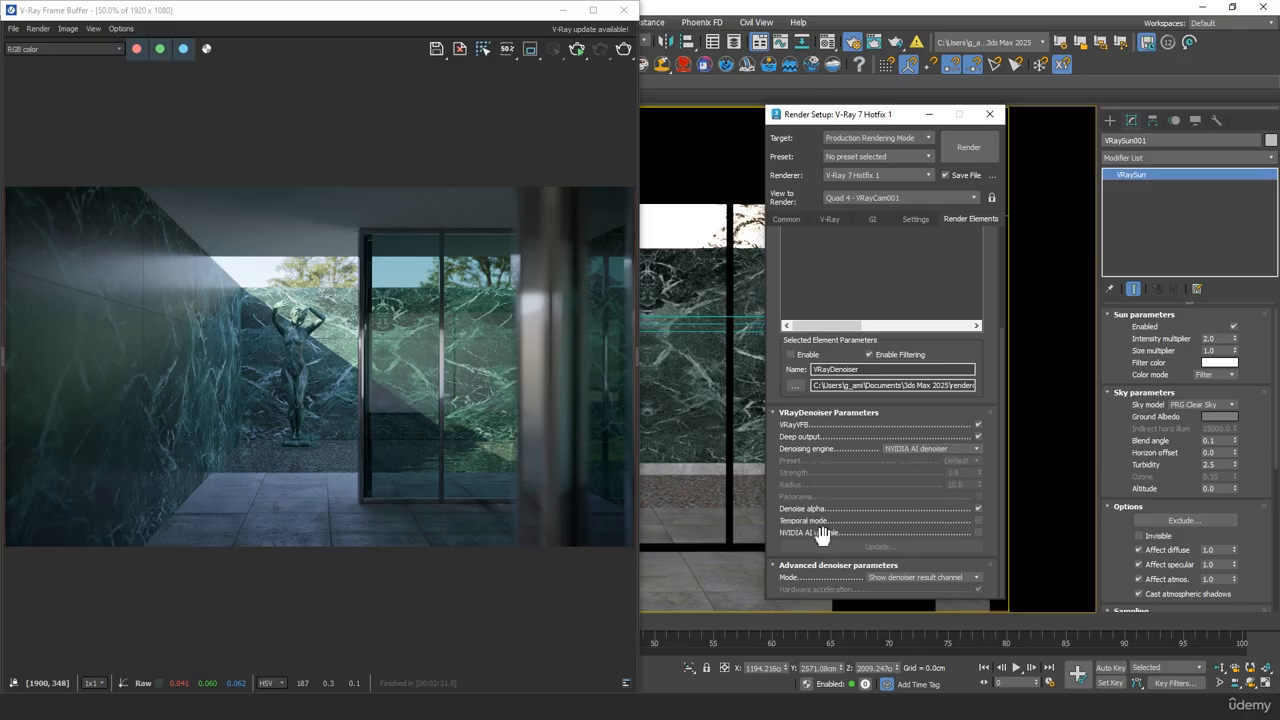
pyautogui.click(978, 533)
# Render the camera shot again, overwriting test 01.png, and examine the statue, trees and glass door up close during rendering
pyautogui.click(625, 55)
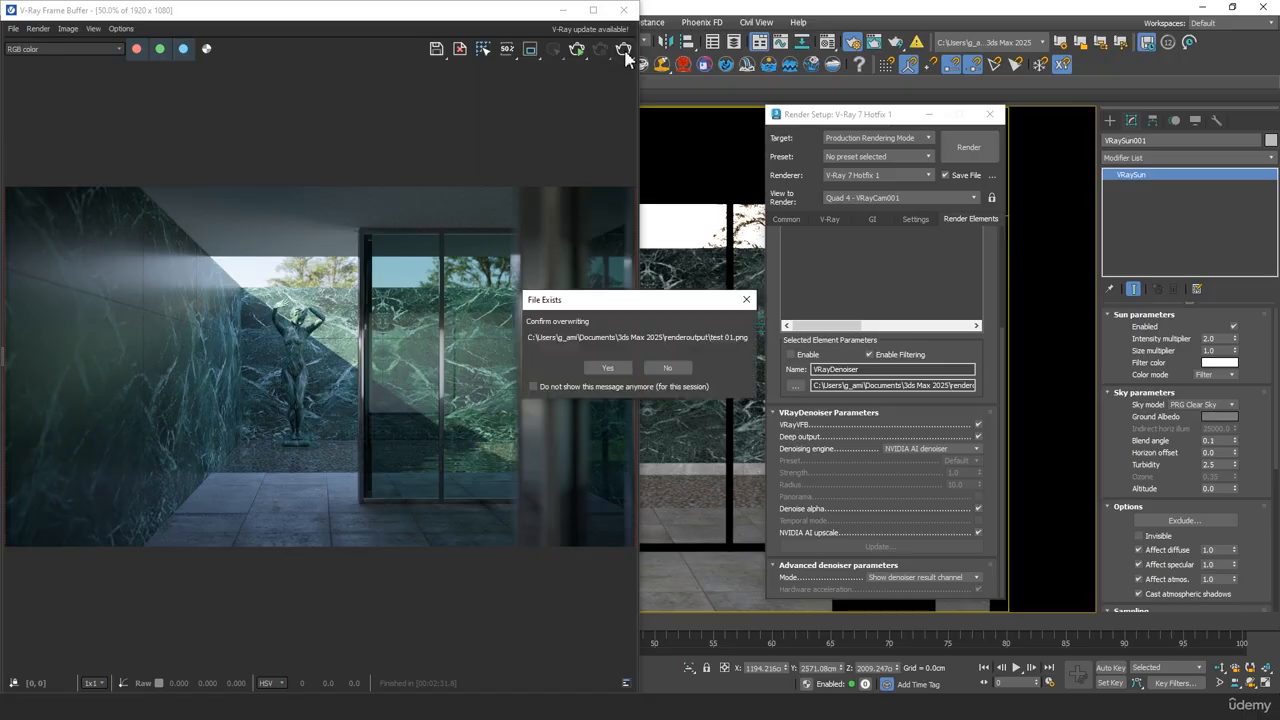
pyautogui.click(607, 367)
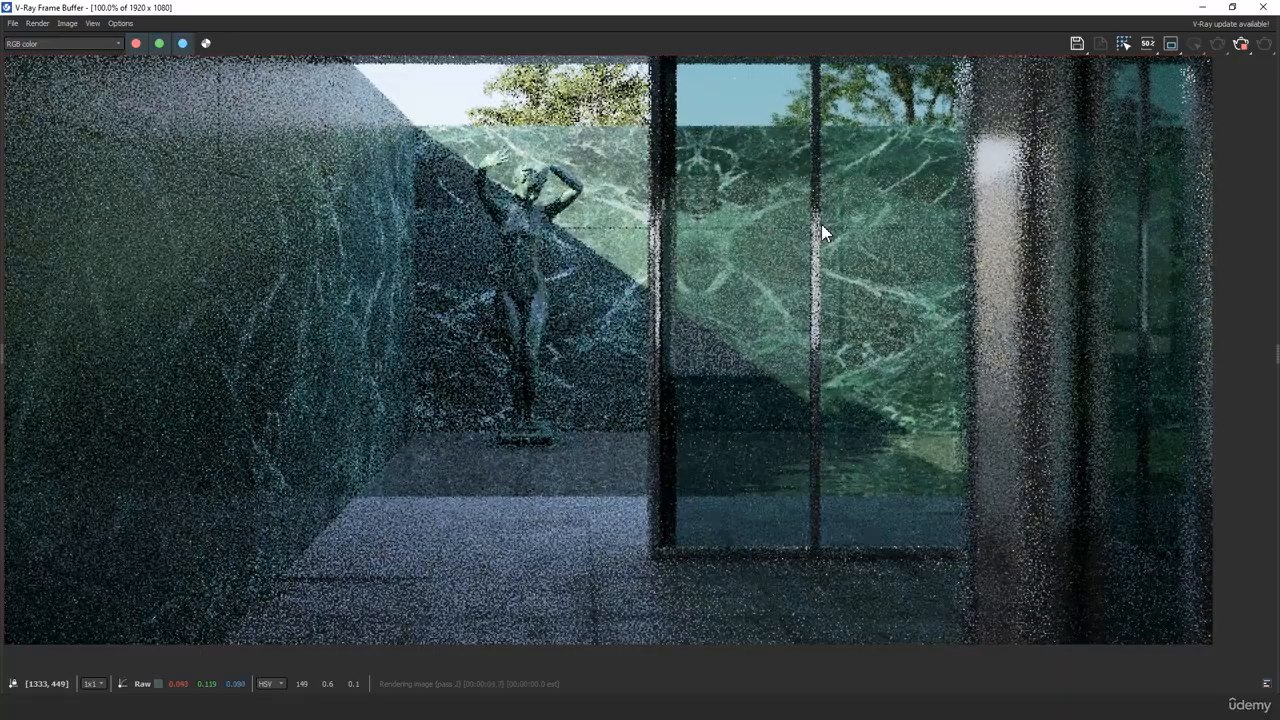
pyautogui.scroll(1, 652, 90)
pyautogui.moveTo(504, 124); pyautogui.dragTo(525, 257, button='middle')
pyautogui.scroll(1, 525, 257)
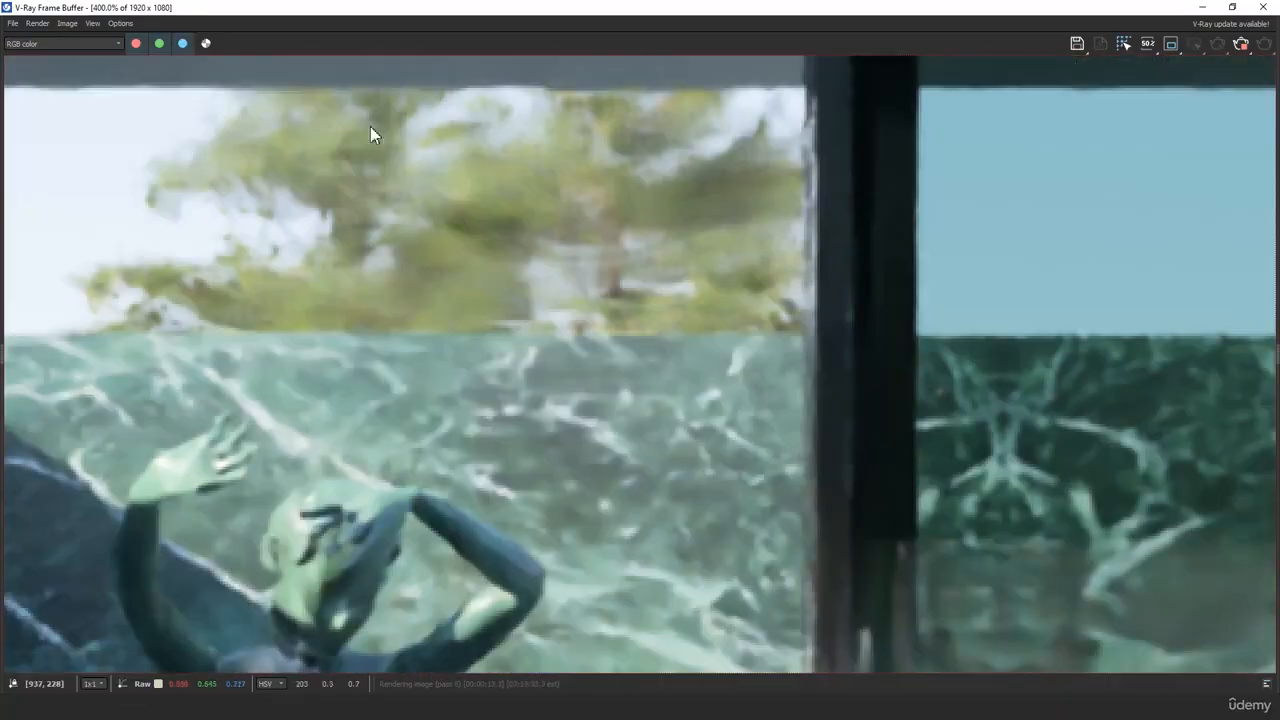
pyautogui.moveTo(711, 446); pyautogui.dragTo(542, 511, button='middle')
pyautogui.scroll(-1, 544, 304)
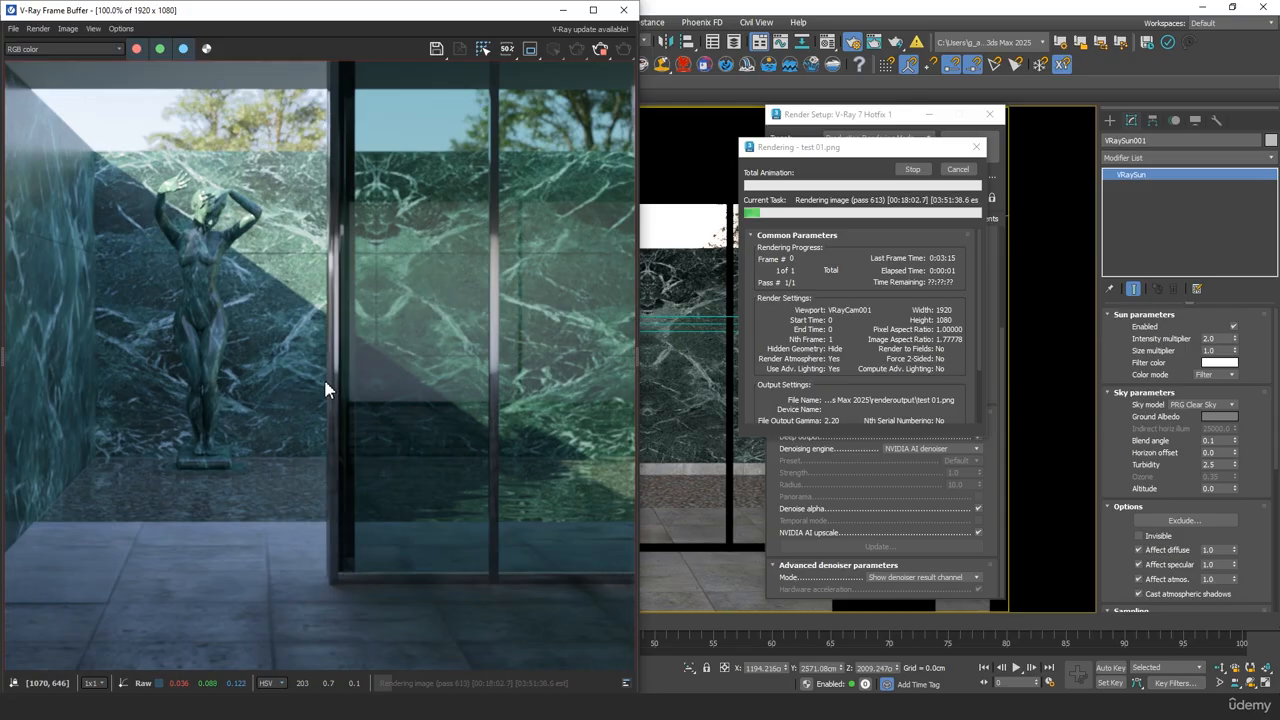
pyautogui.moveTo(497, 252); pyautogui.dragTo(627, 224, button='middle')
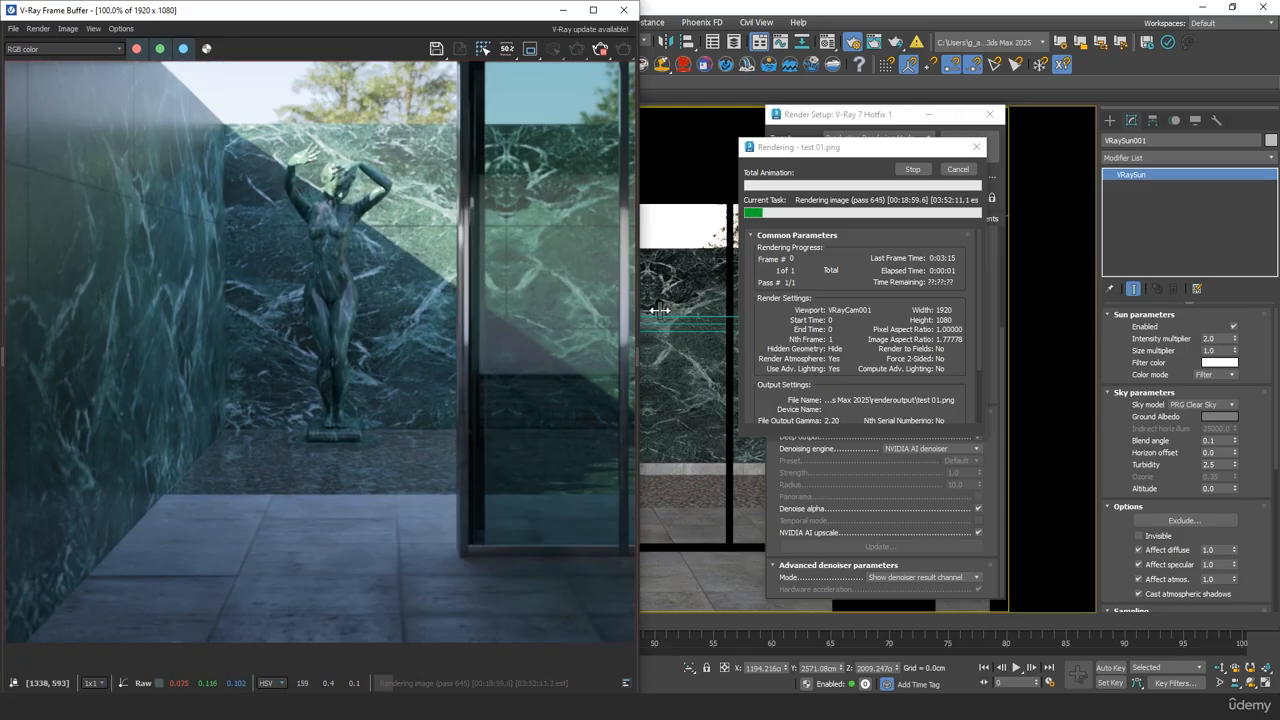
# Stop the running render and save its image to the history in the maximized V-Ray frame buffer
pyautogui.click(912, 170)
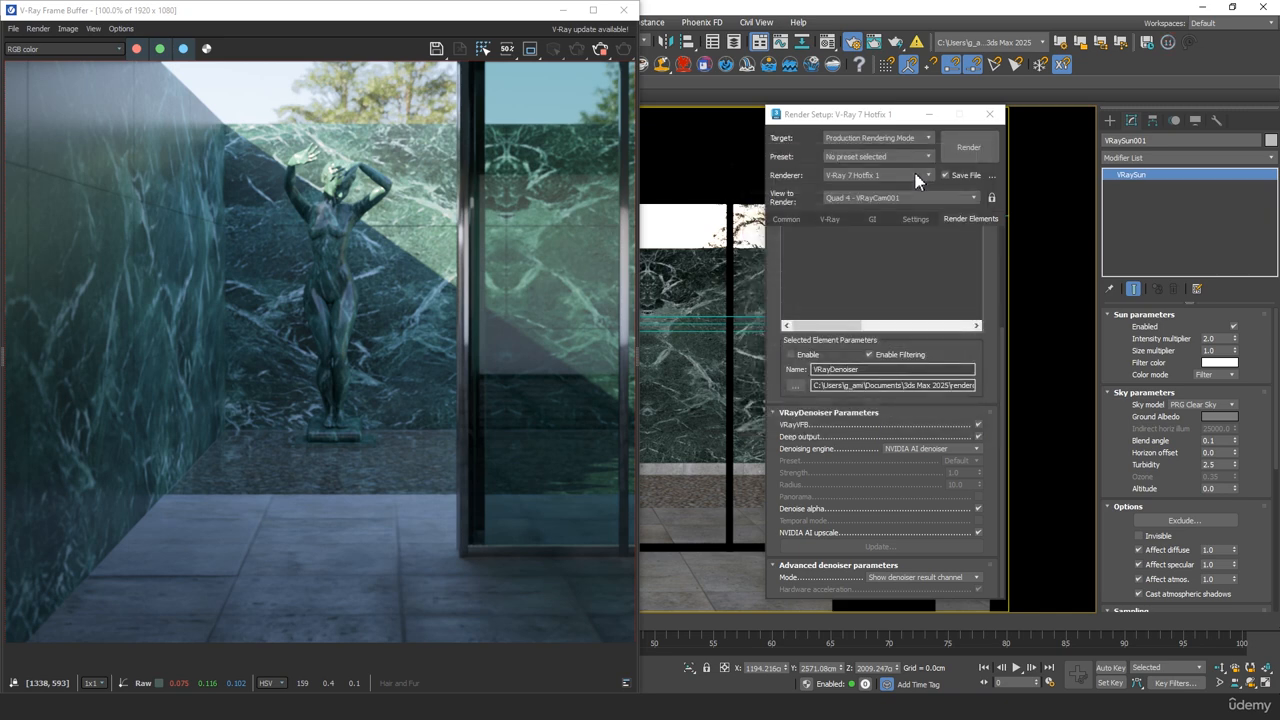
pyautogui.click(601, 12)
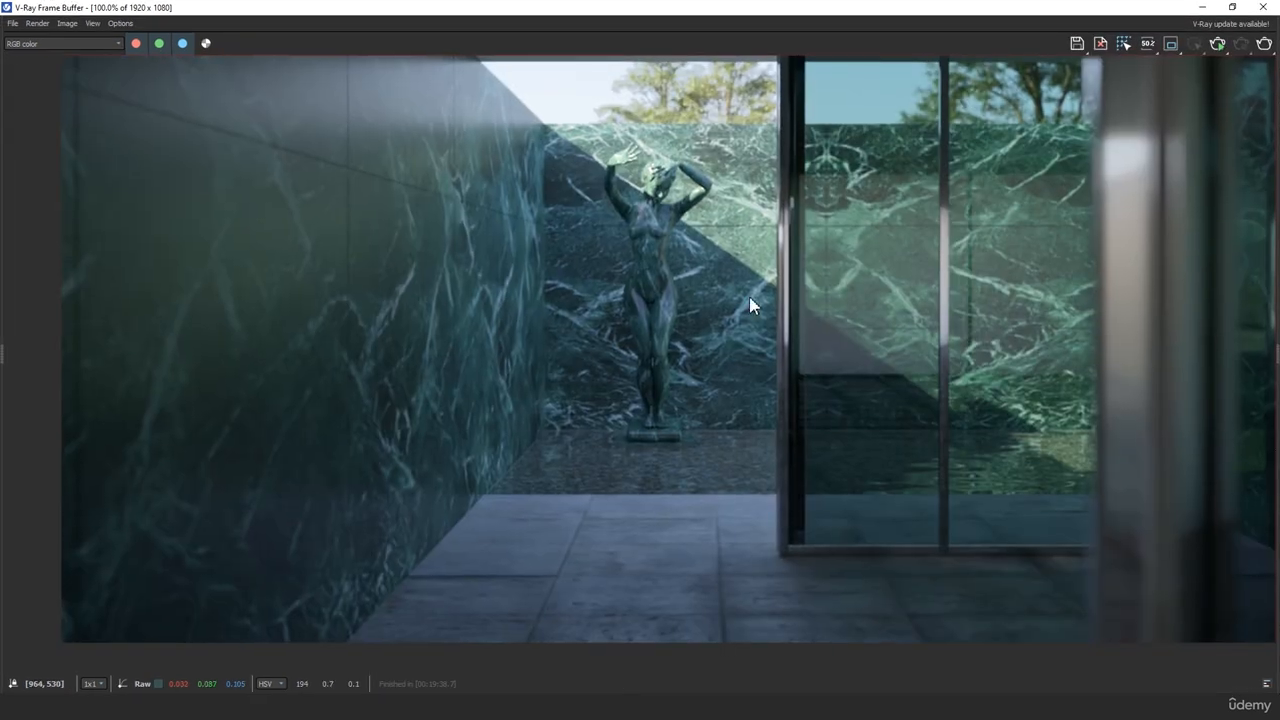
pyautogui.moveTo(750, 300); pyautogui.dragTo(677, 365, button='middle')
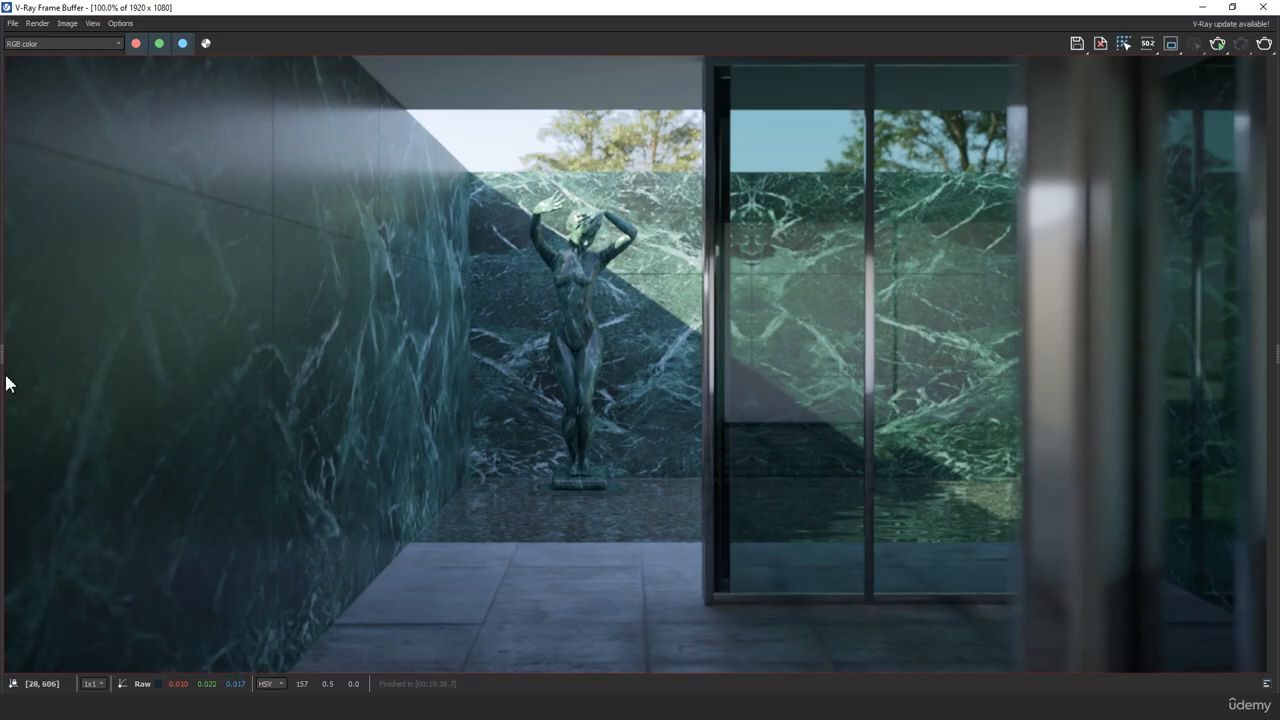
pyautogui.moveTo(3, 363); pyautogui.dragTo(183, 358)
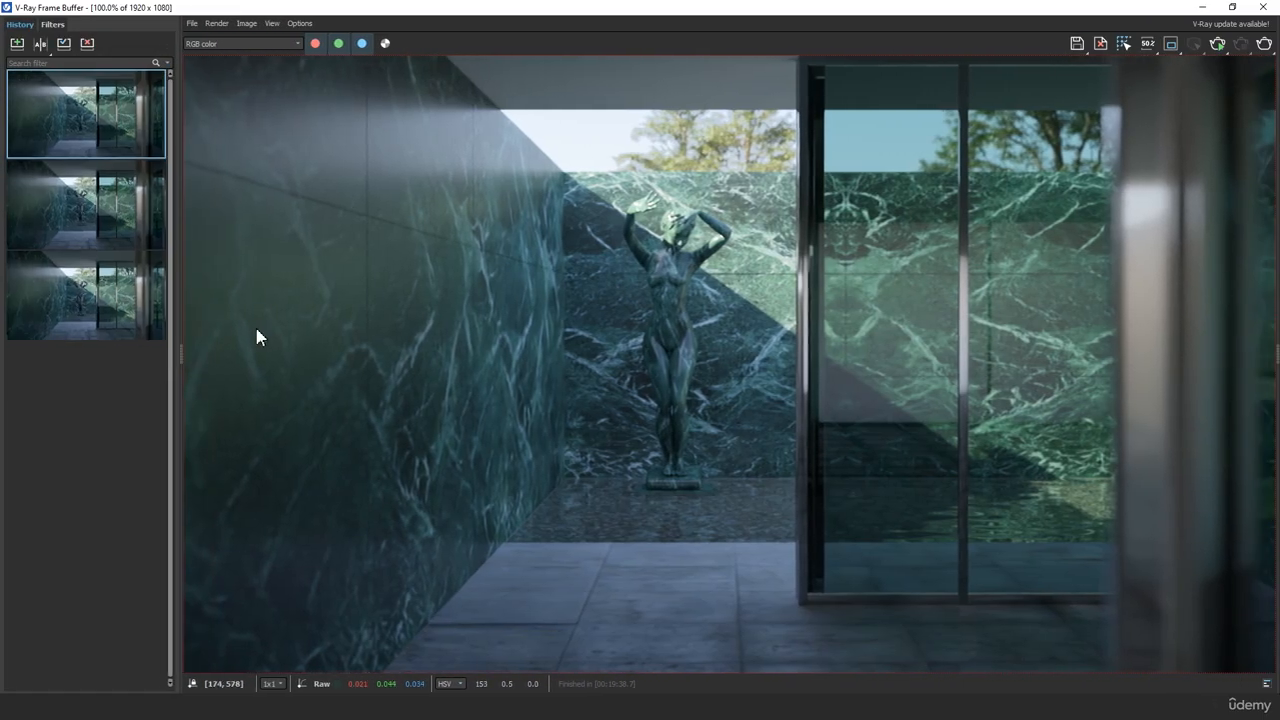
pyautogui.click(17, 44)
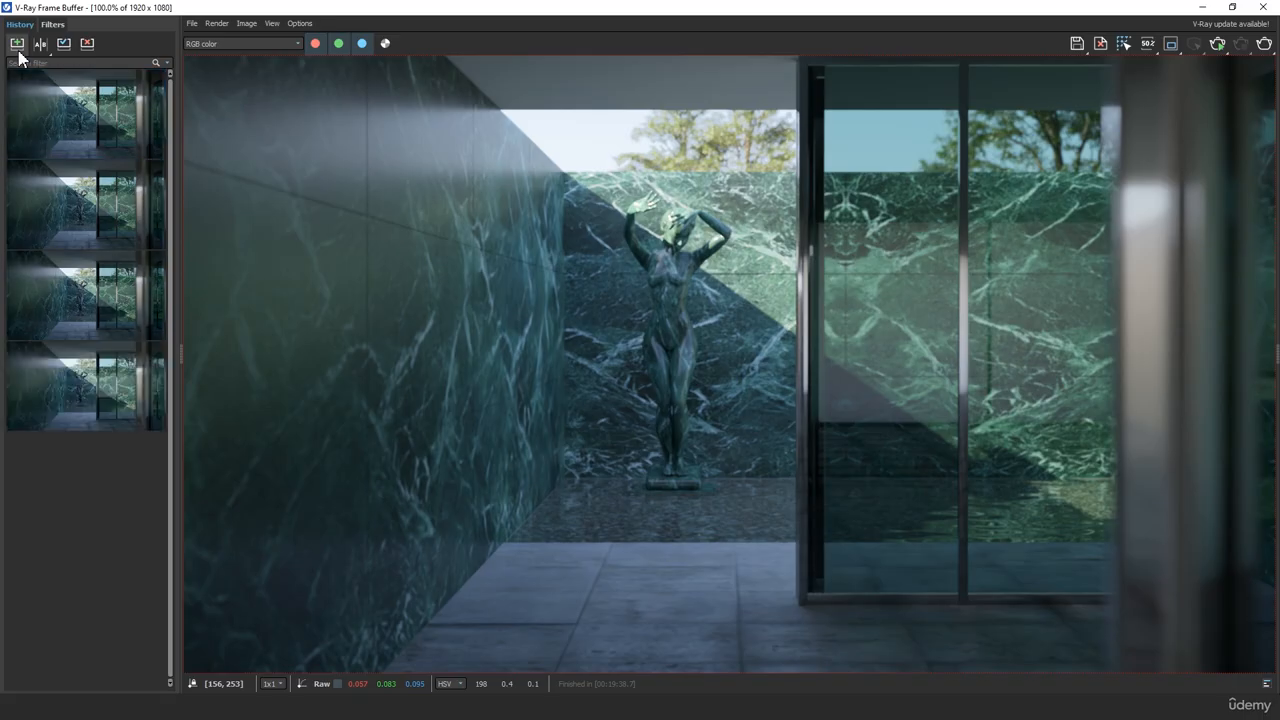
# Enable A/B comparison with the newest history image as A and the second image as B
pyautogui.click(38, 45)
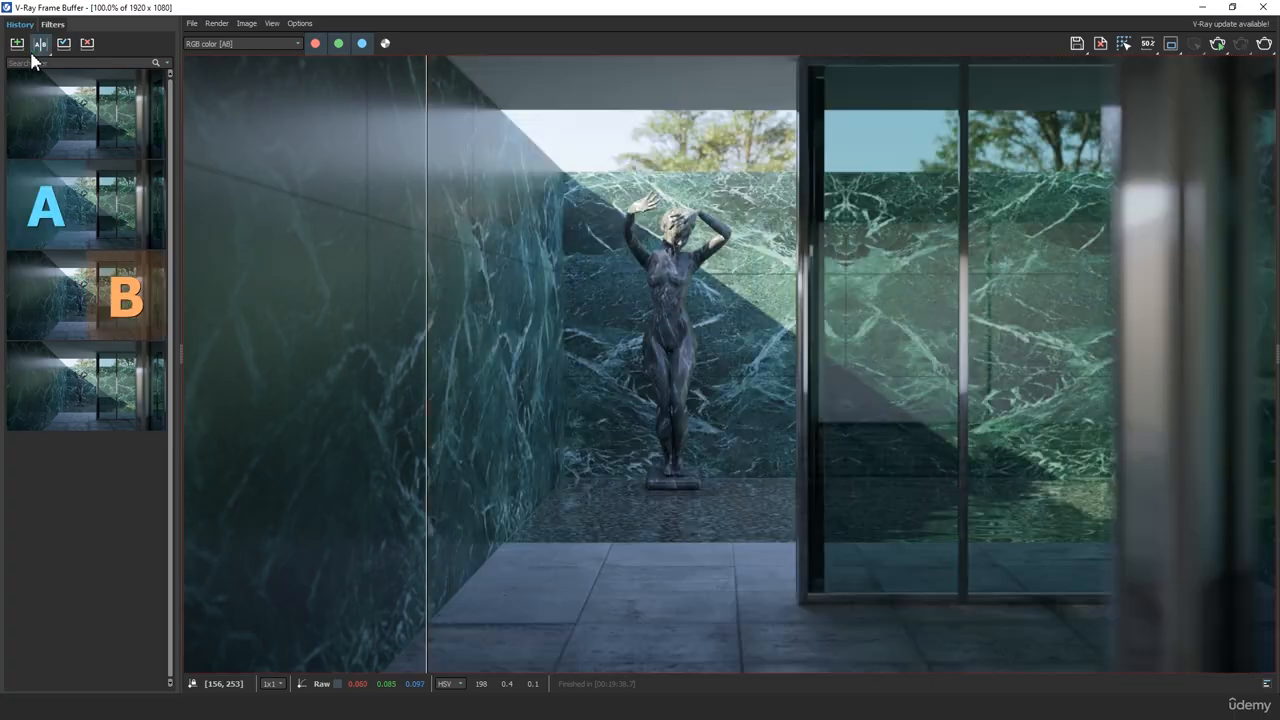
pyautogui.click(54, 116)
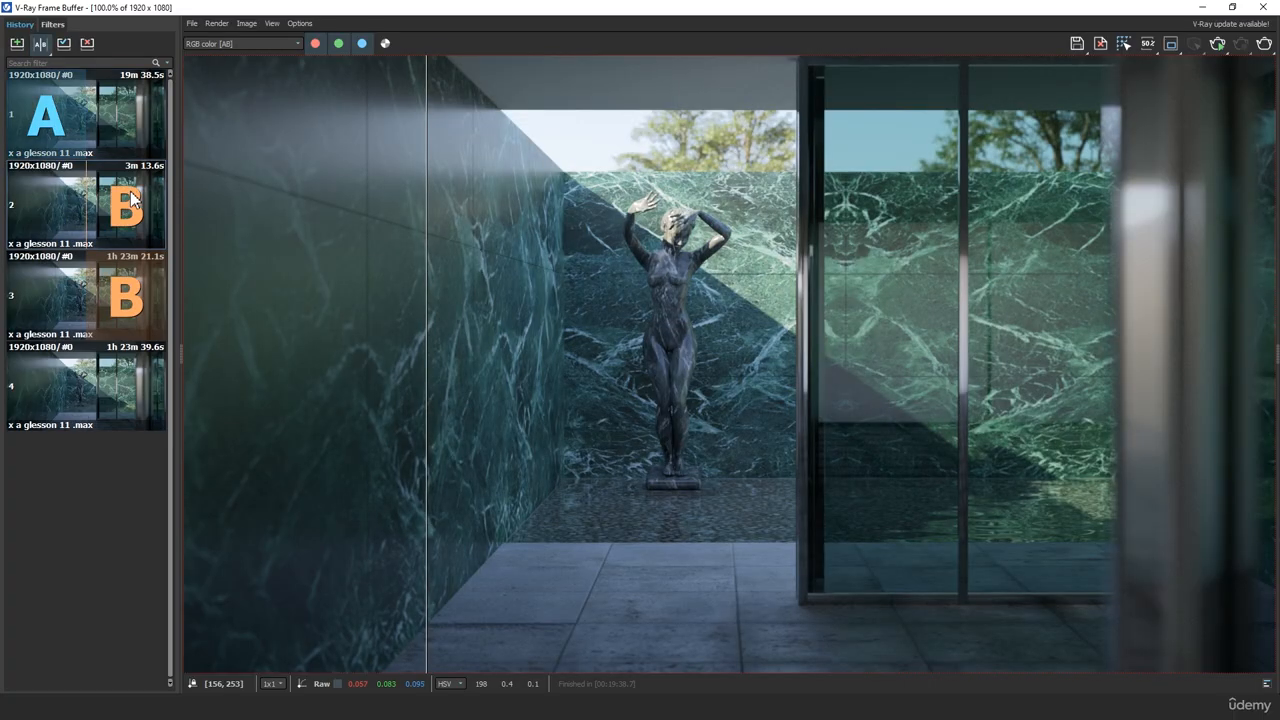
pyautogui.click(125, 205)
# Compare the two renders up close across the statue, marble walls and glass door with the divider, and leave comparison mode
pyautogui.moveTo(428, 433); pyautogui.dragTo(678, 518)
pyautogui.scroll(1, 678, 518)
pyautogui.moveTo(678, 518); pyautogui.dragTo(686, 392, button='middle')
pyautogui.moveTo(686, 392); pyautogui.dragTo(806, 455)
pyautogui.moveTo(679, 488); pyautogui.dragTo(640, 202, button='middle')
pyautogui.moveTo(700, 478); pyautogui.dragTo(775, 232, button='middle')
pyautogui.moveTo(809, 401); pyautogui.dragTo(375, 489)
pyautogui.scroll(-2, 755, 318)
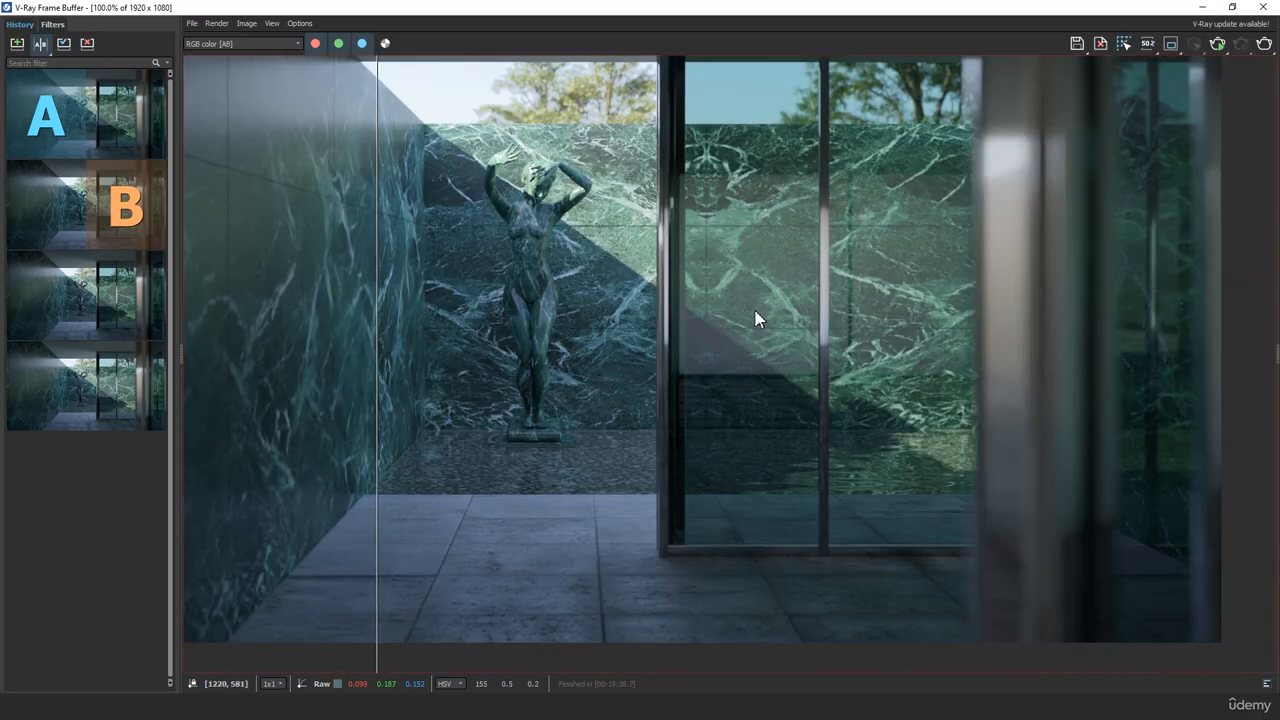
pyautogui.click(40, 43)
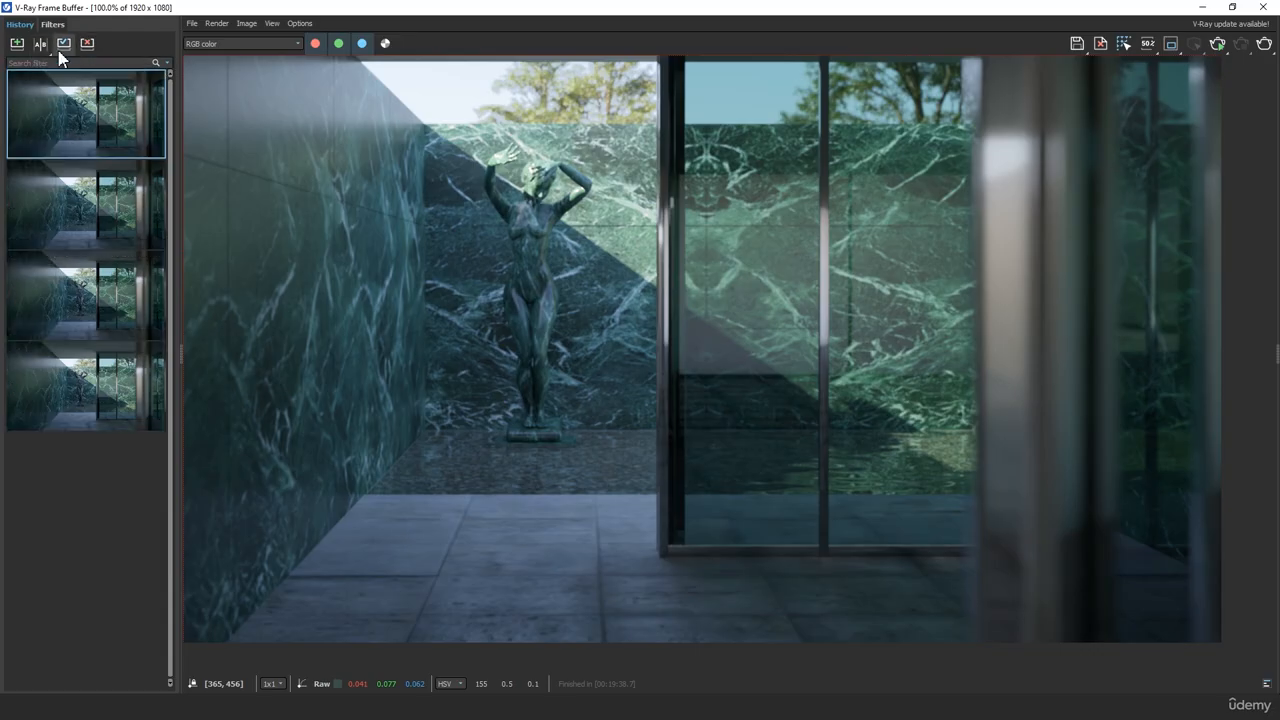
# View the second and third history images, hide the history, and examine the third image's statue up close
pyautogui.click(65, 175)
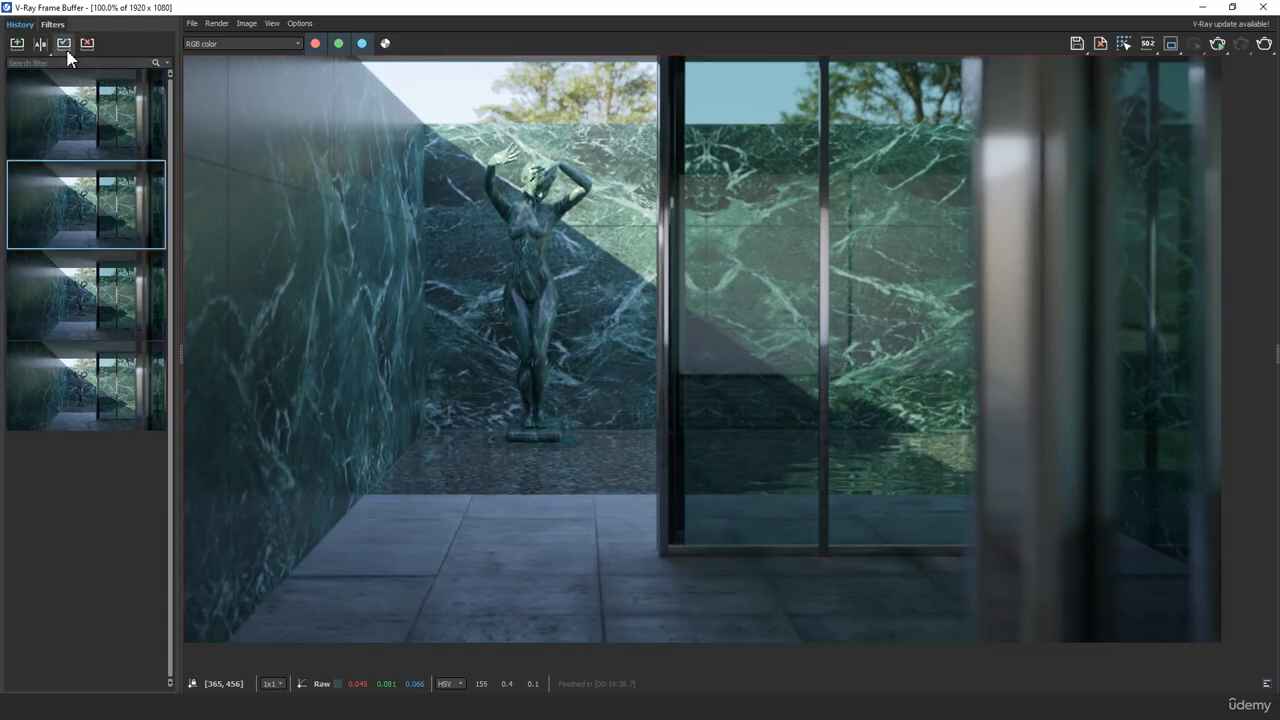
pyautogui.click(85, 290)
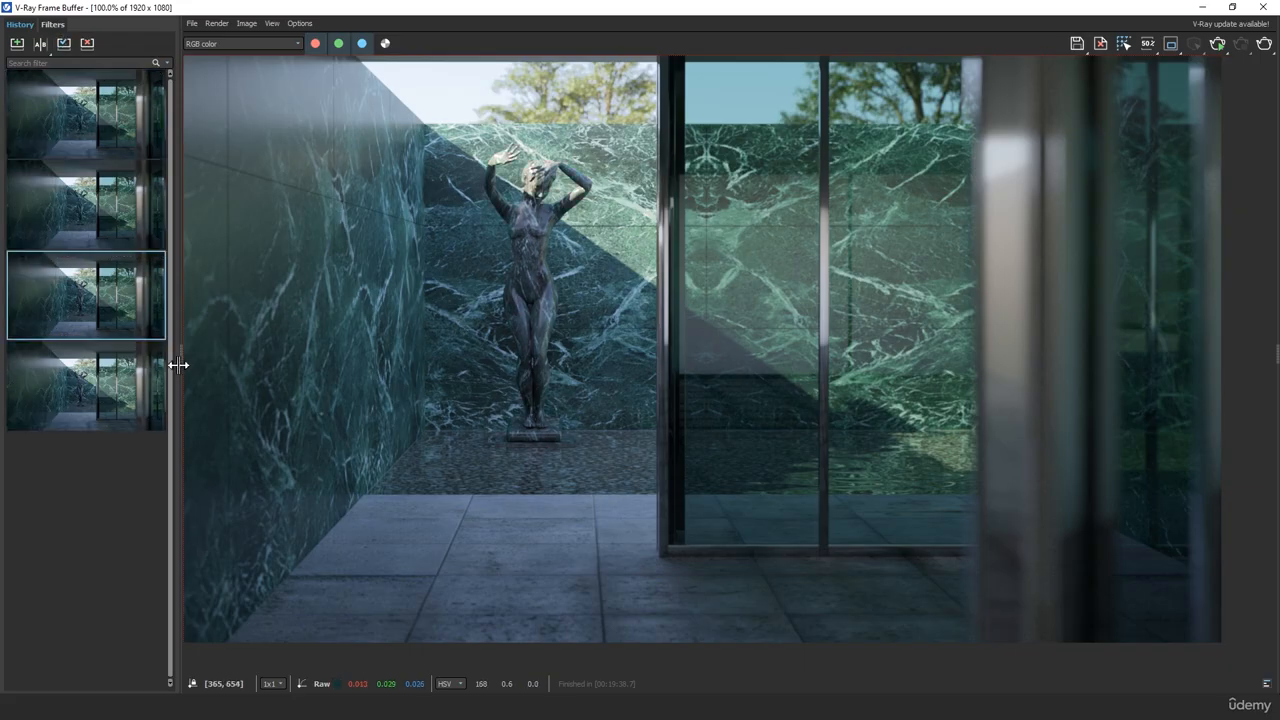
pyautogui.moveTo(182, 364); pyautogui.dragTo(2, 343)
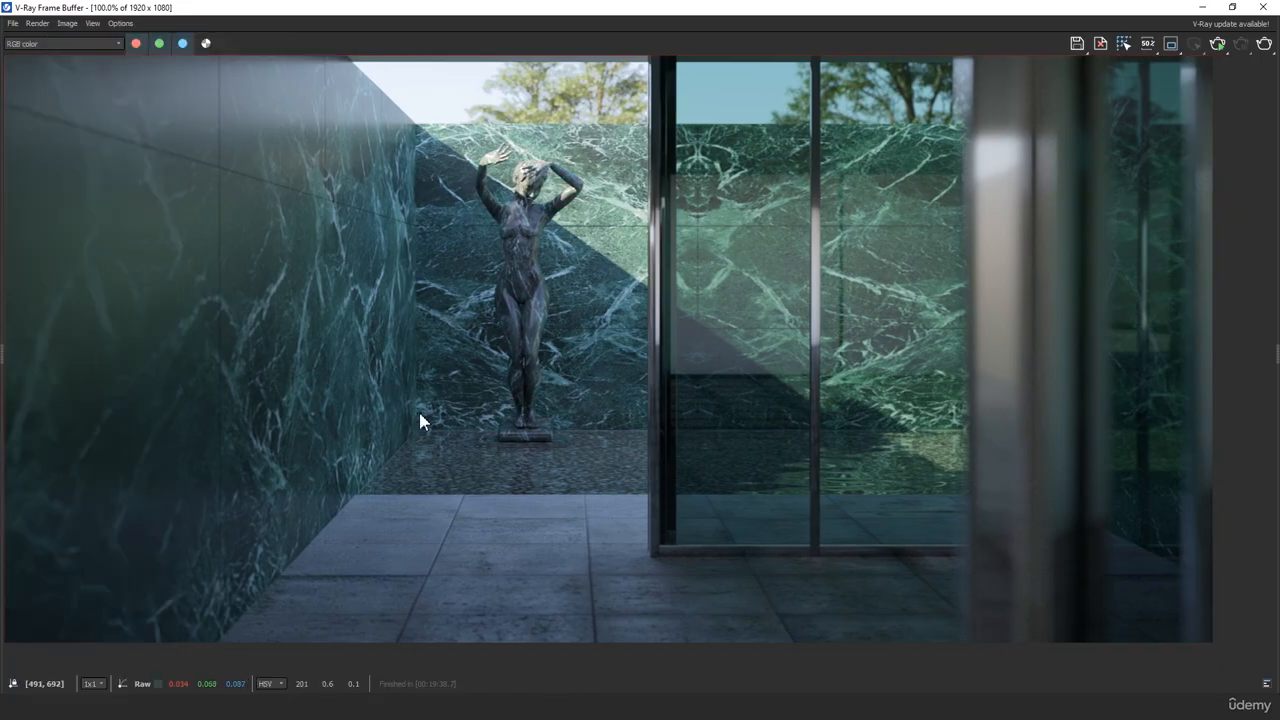
pyautogui.scroll(1, 490, 245)
pyautogui.moveTo(509, 234); pyautogui.dragTo(502, 427, button='middle')
pyautogui.moveTo(420, 289); pyautogui.dragTo(543, 471, button='middle')
pyautogui.scroll(-1, 543, 460)
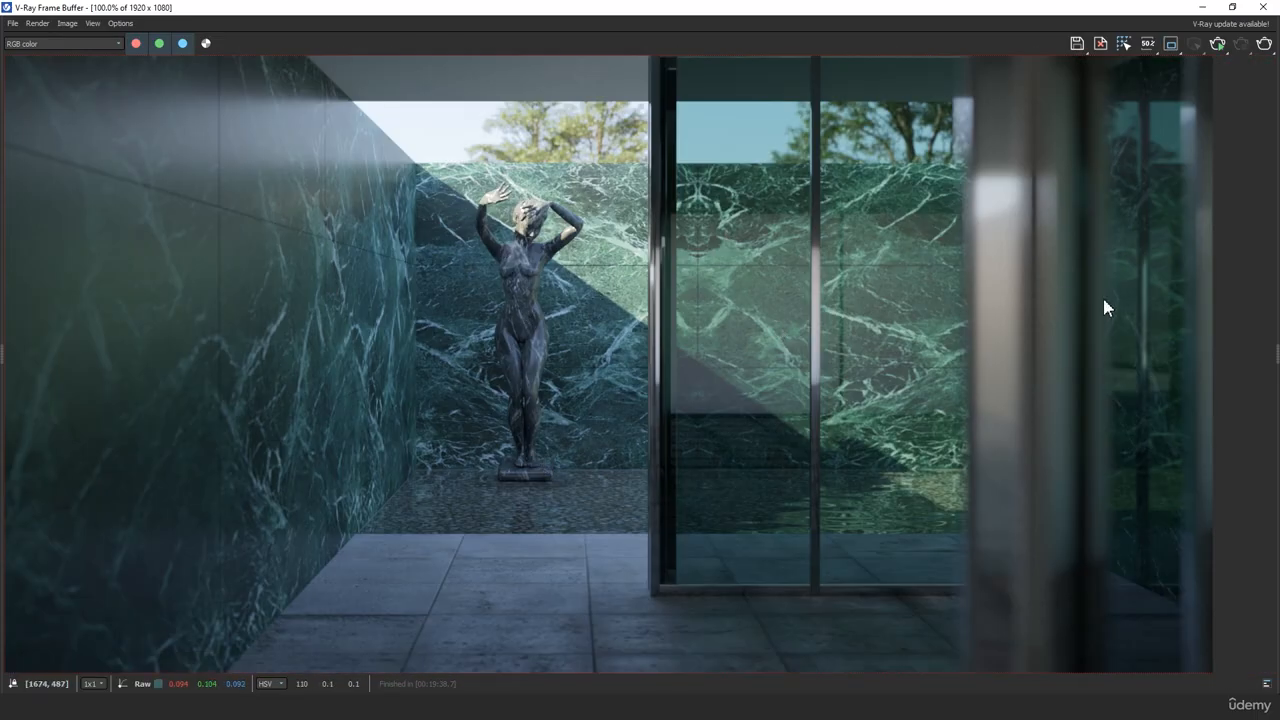
# Reveal the color correction layers beside the render and apply the Goldern Autumn.vlpdr layer preset
pyautogui.moveTo(726, 313); pyautogui.dragTo(801, 292, button='middle')
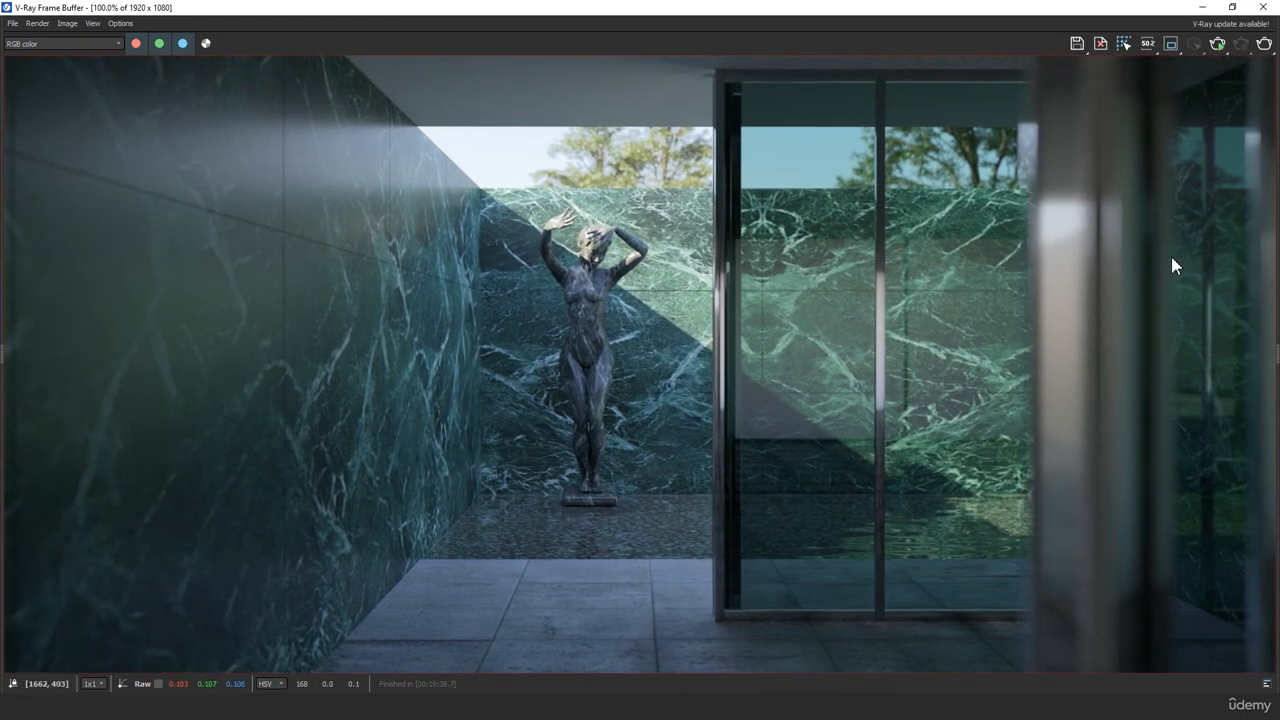
pyautogui.moveTo(1269, 363); pyautogui.dragTo(1069, 372)
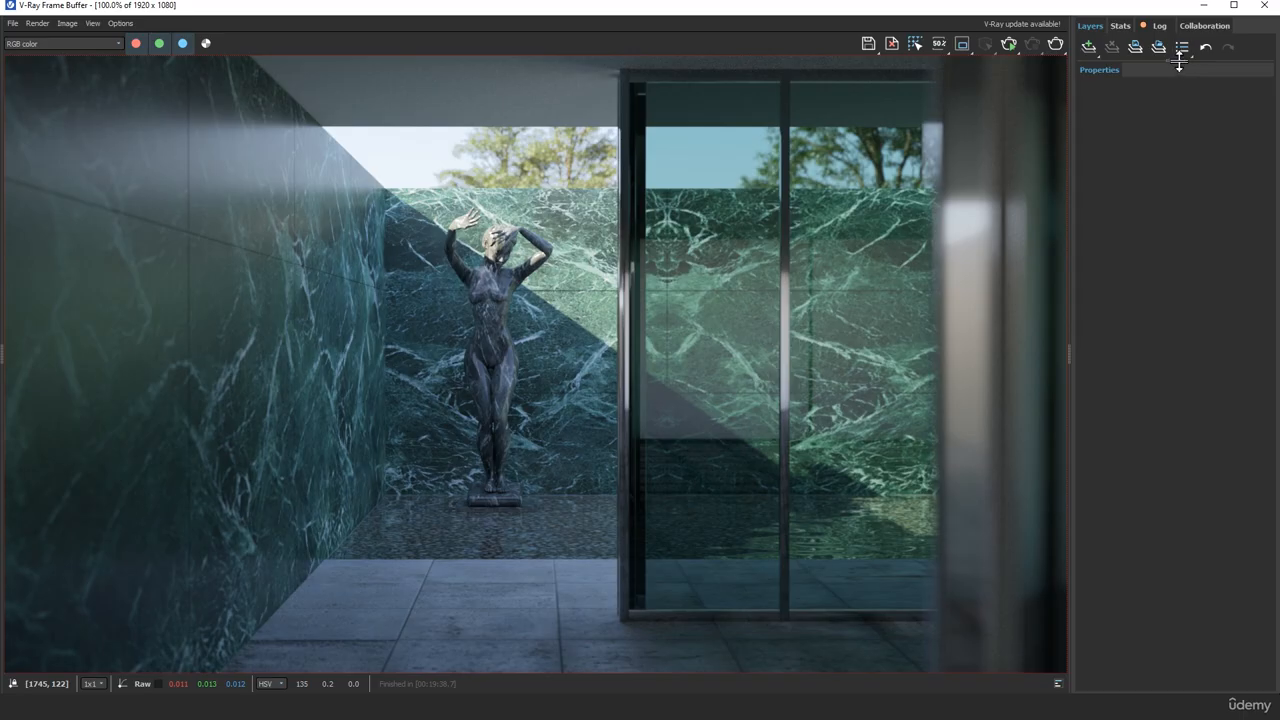
pyautogui.moveTo(1180, 62); pyautogui.dragTo(1180, 251)
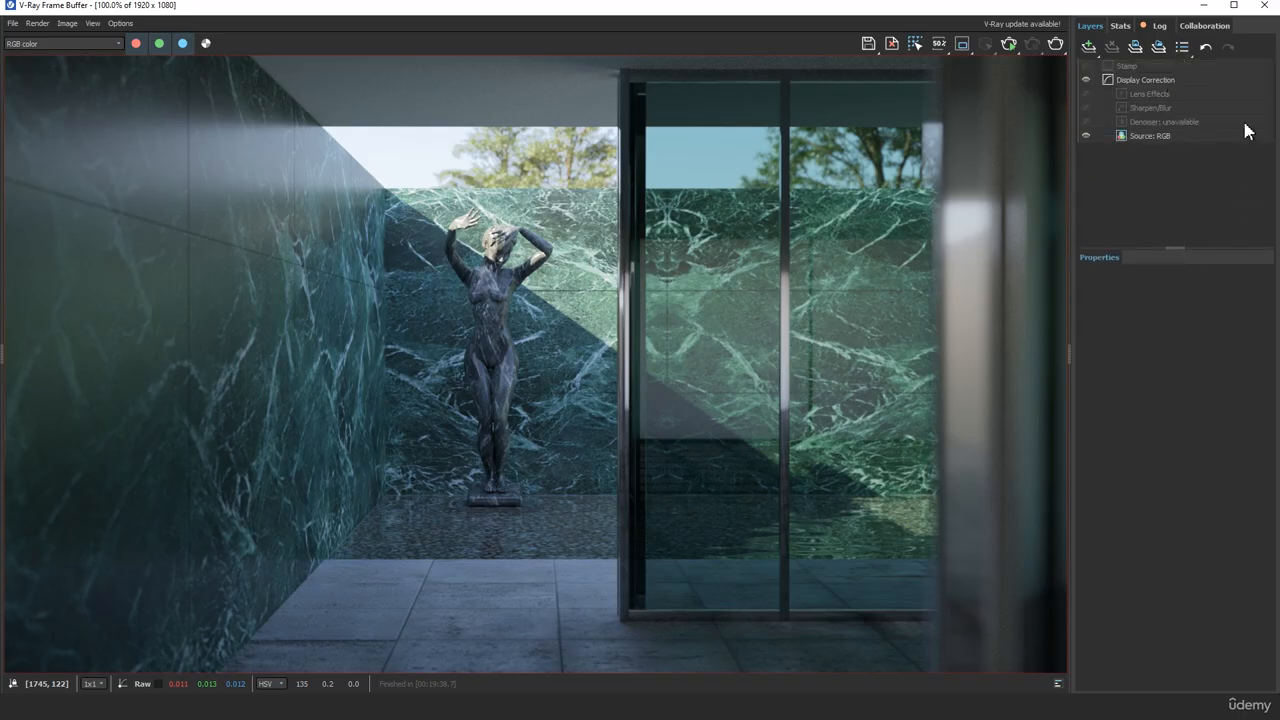
pyautogui.click(1183, 47)
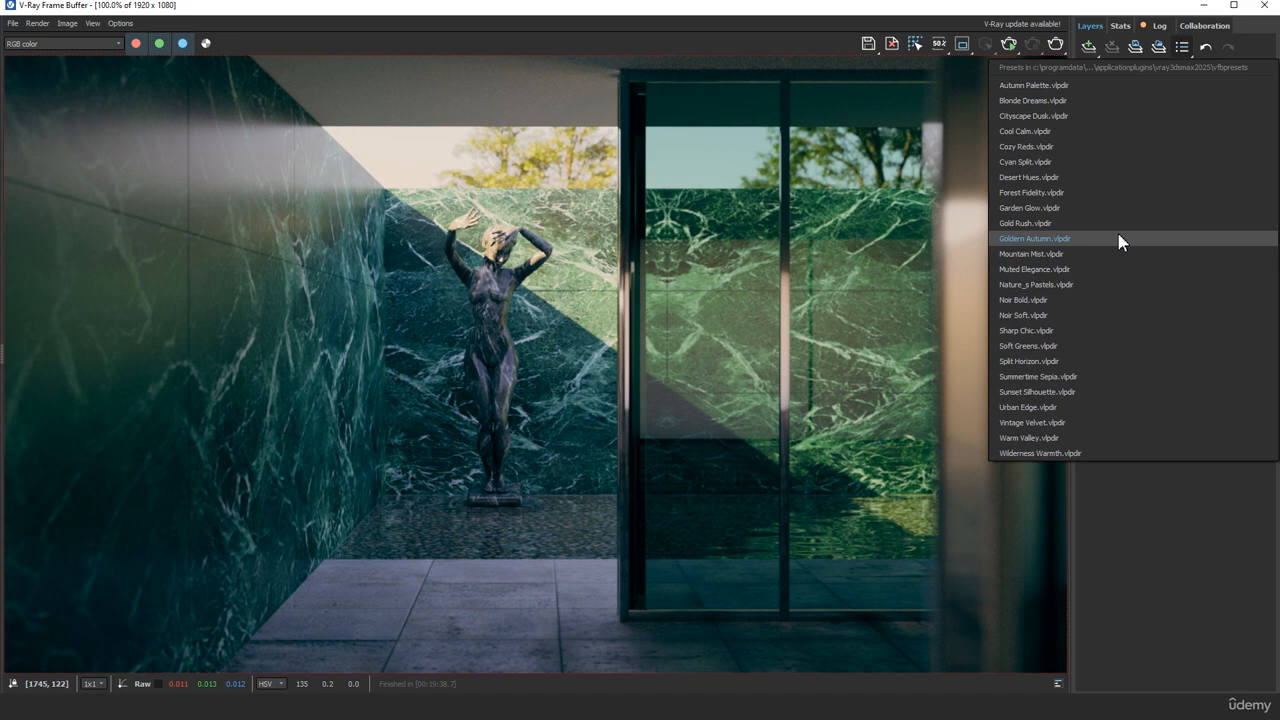
pyautogui.click(1120, 242)
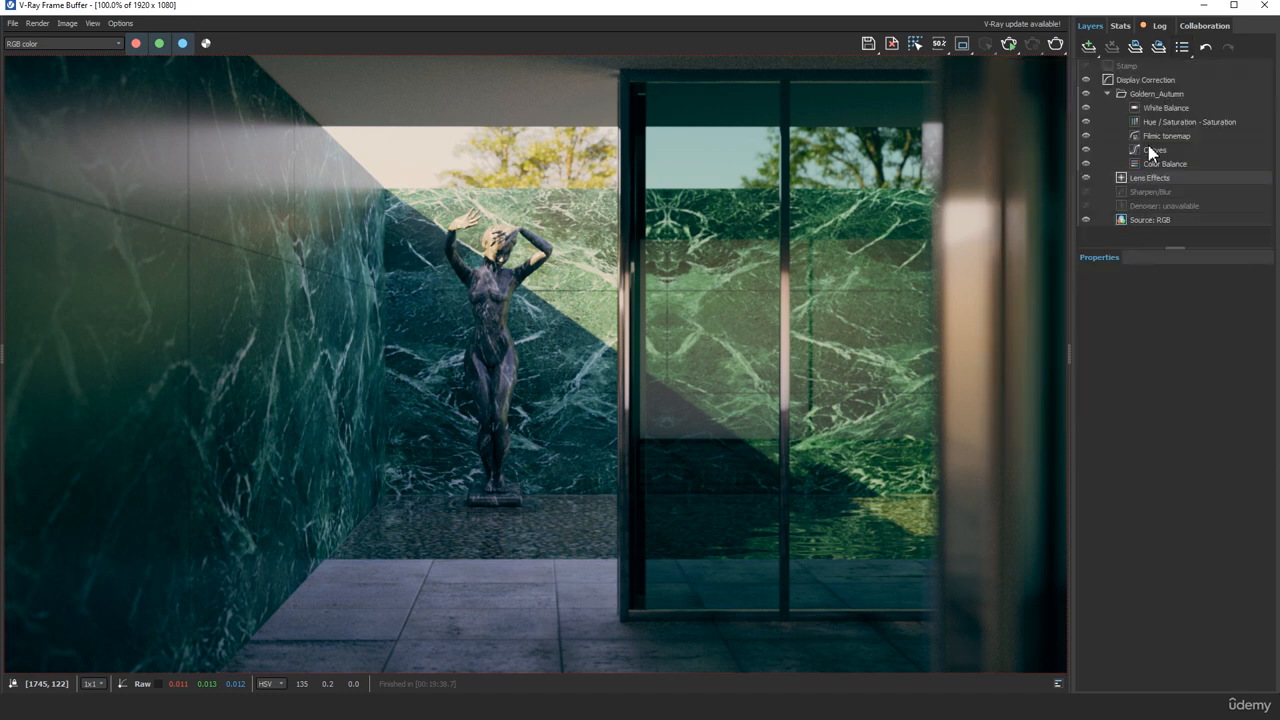
# Switch the Goldern_Autumn layer group off and on to compare the image with and without the preset
pyautogui.click(1086, 93)
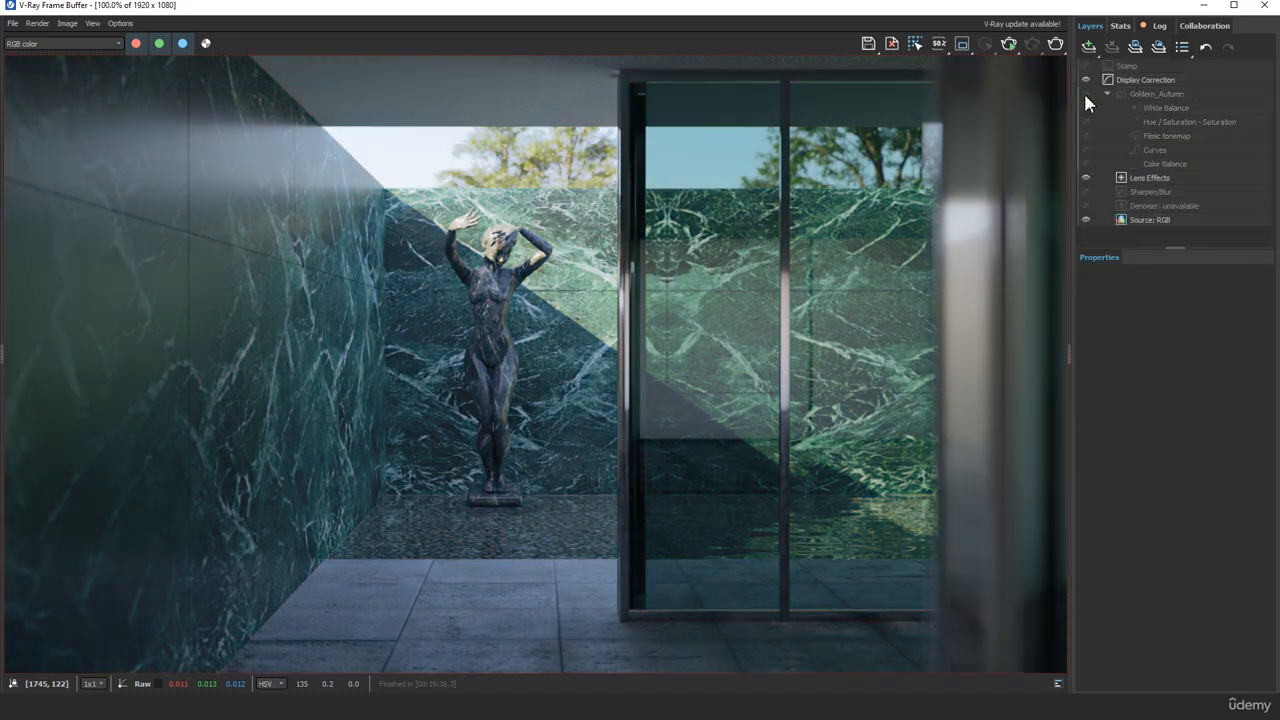
pyautogui.doubleClick(1086, 96)
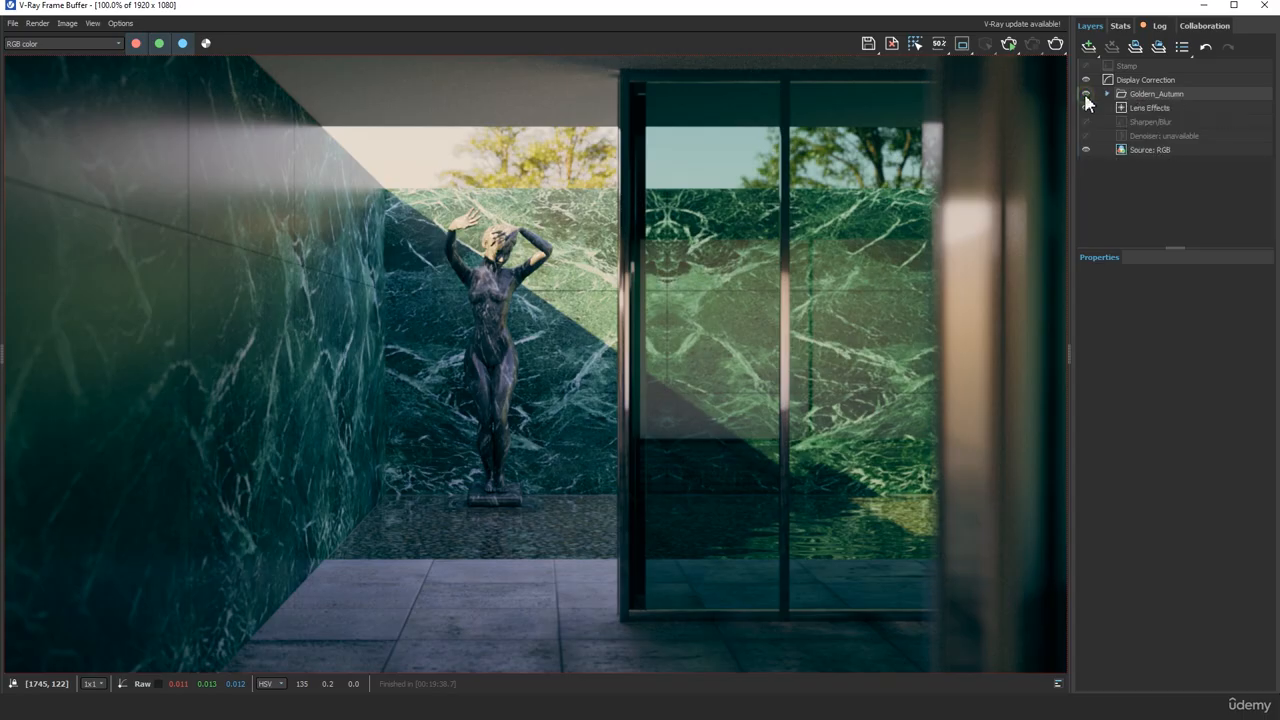
pyautogui.click(1086, 96)
pyautogui.click(1107, 95)
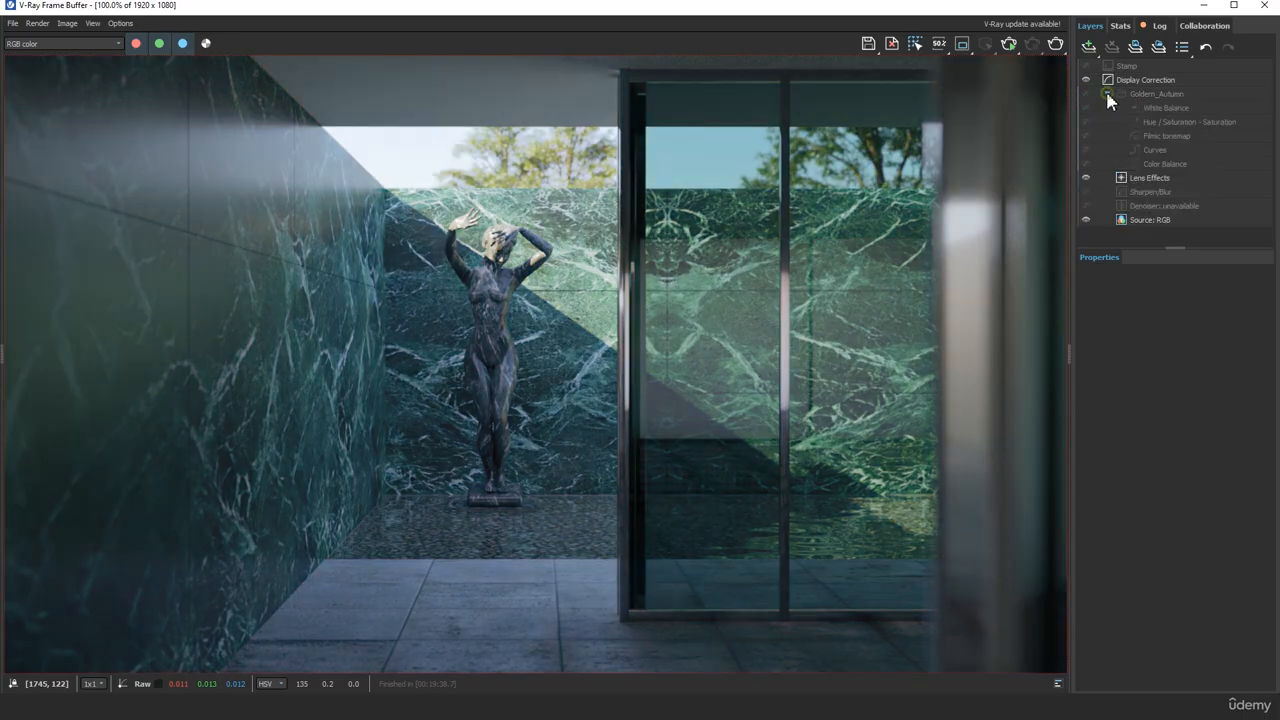
pyautogui.click(1087, 93)
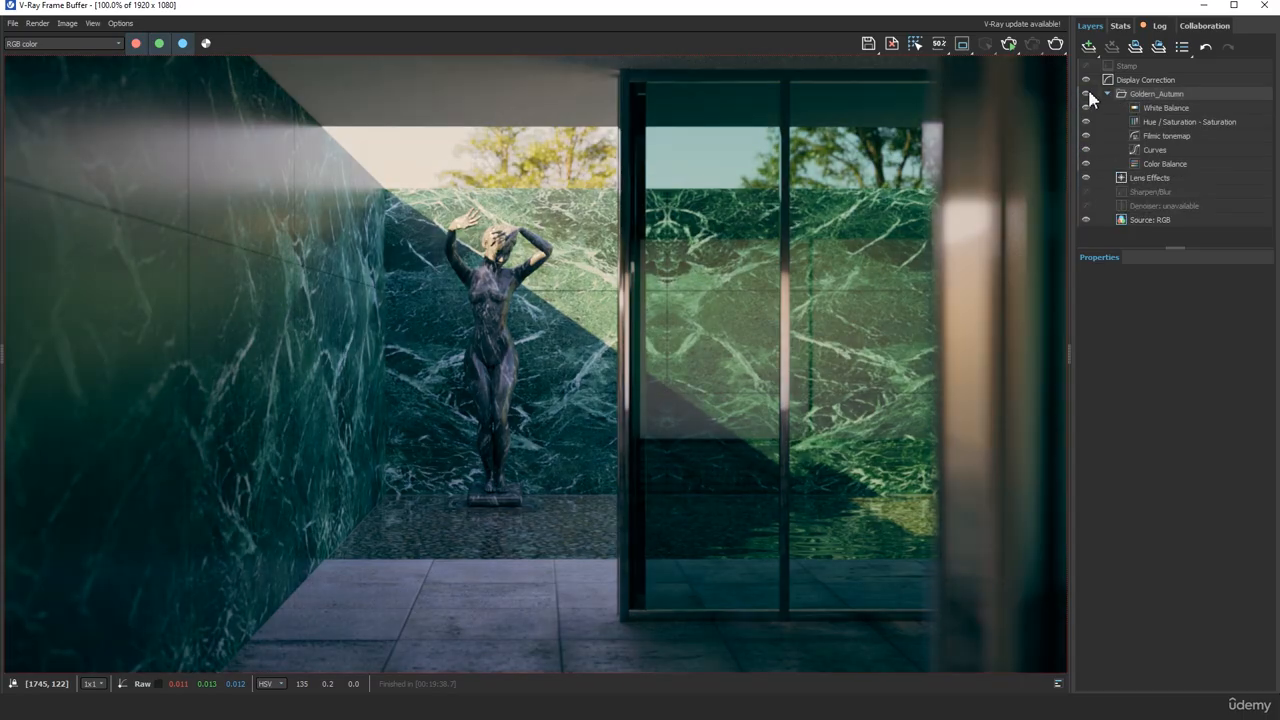
# Try a White Balance temperature of about 5196 for a cooler look and set it back to about 8147
pyautogui.click(1160, 109)
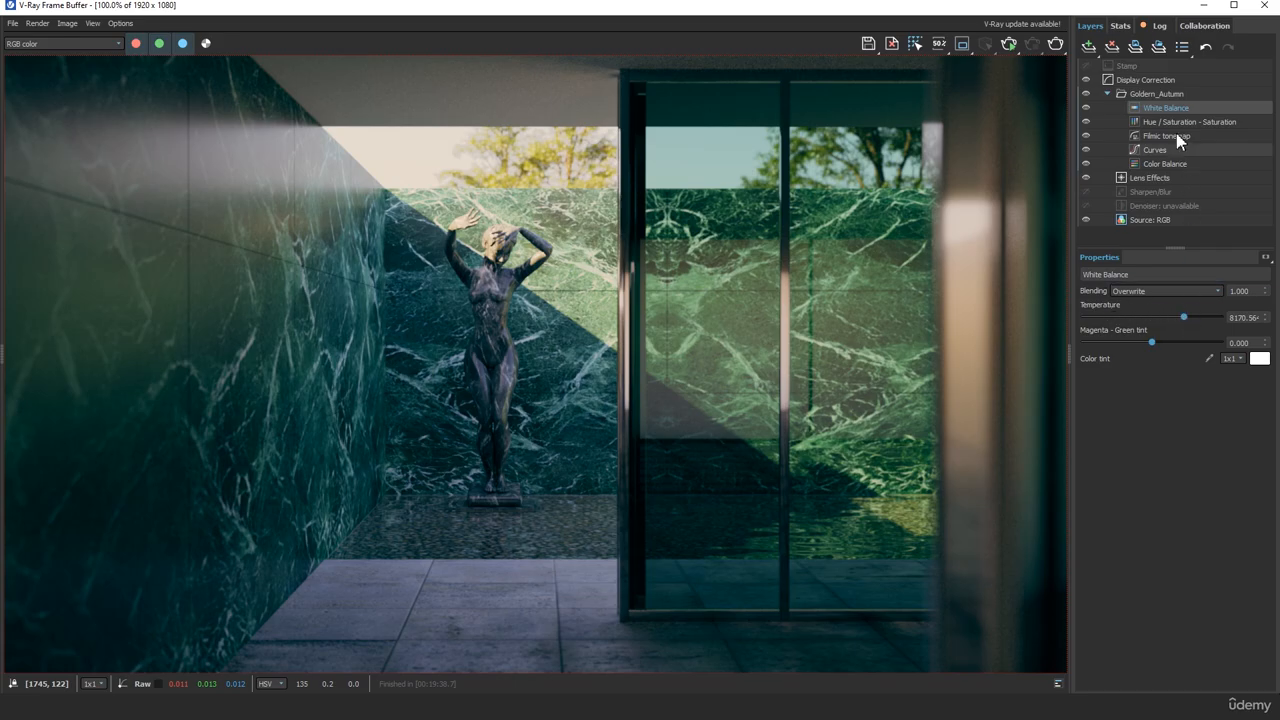
pyautogui.moveTo(1184, 318); pyautogui.dragTo(1128, 320)
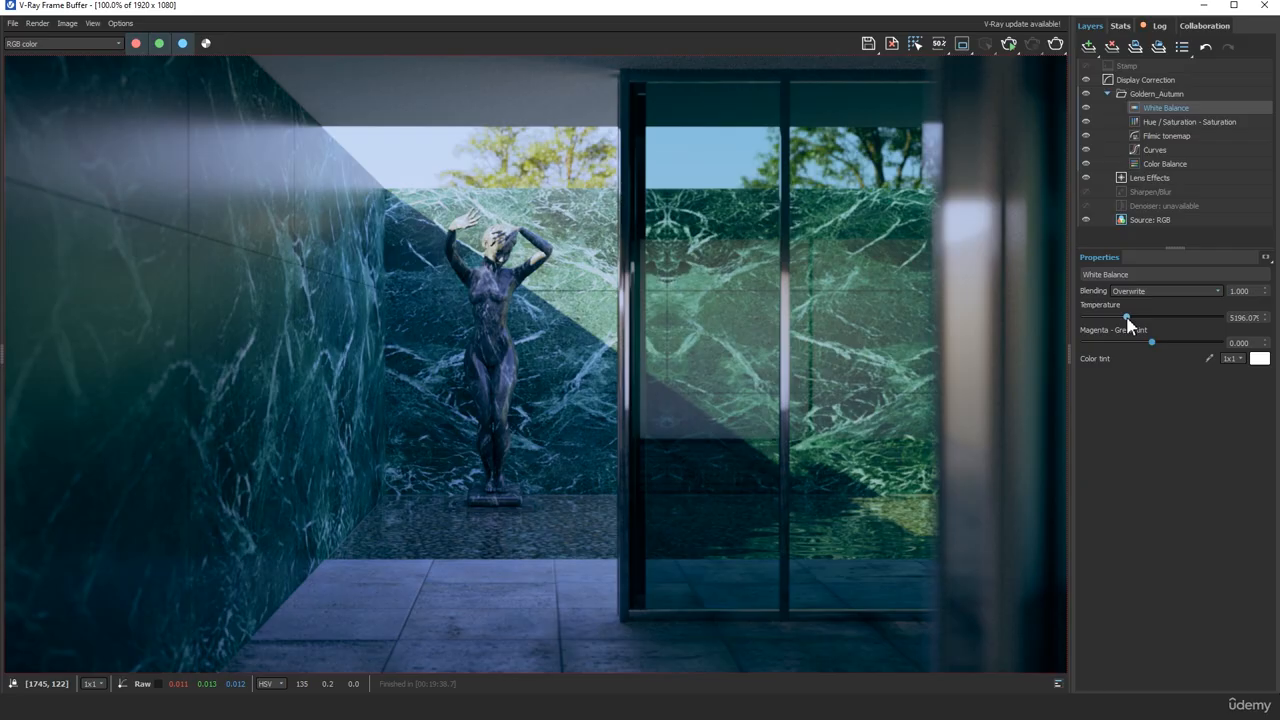
pyautogui.moveTo(1127, 318); pyautogui.dragTo(1186, 325)
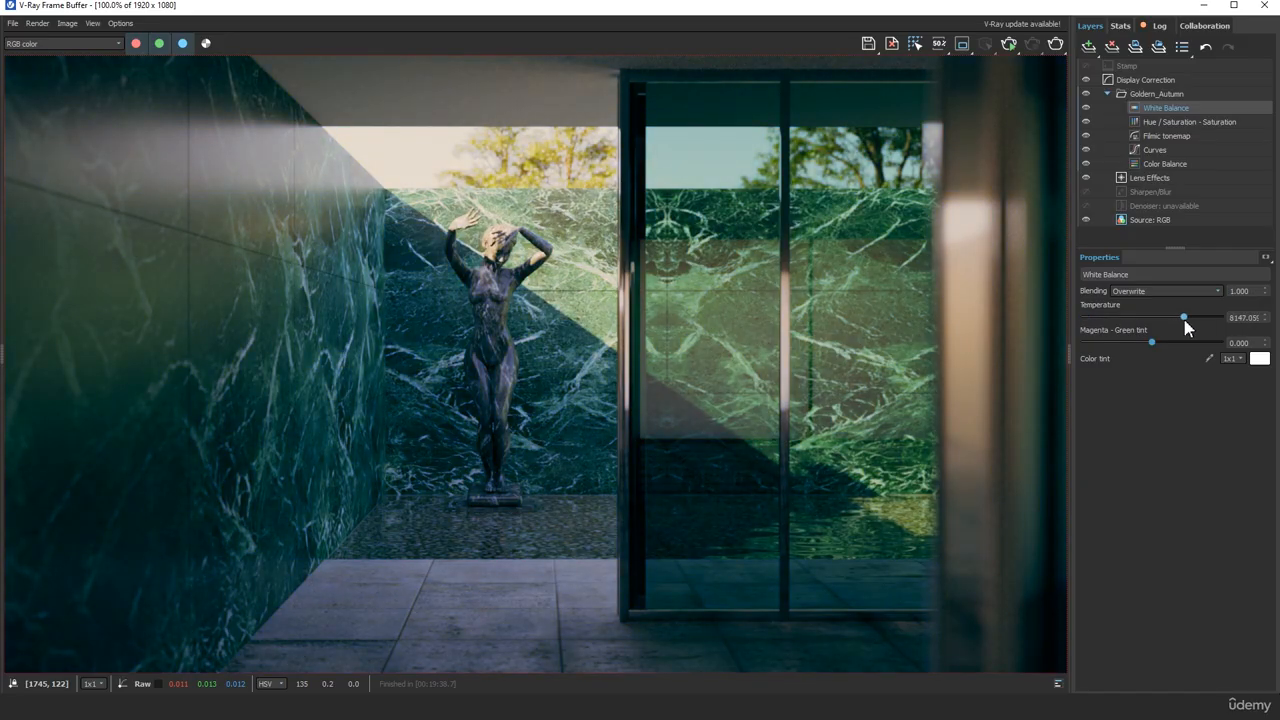
# Raise the Hue / Saturation layer's saturation to 0.431, undoing the trial hue and lightness changes
pyautogui.click(1168, 122)
pyautogui.moveTo(1154, 321); pyautogui.dragTo(1240, 336)
pyautogui.hotkey('ctrl', 'z')
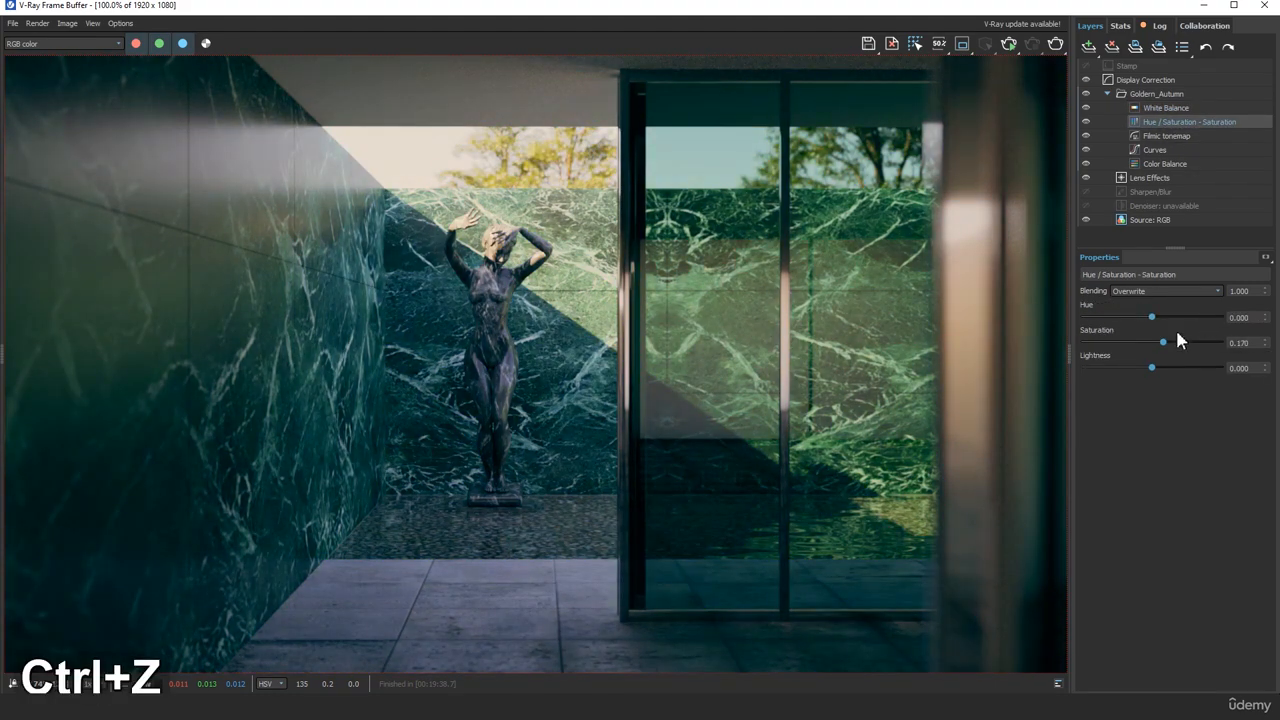
pyautogui.moveTo(1142, 347); pyautogui.dragTo(1156, 375)
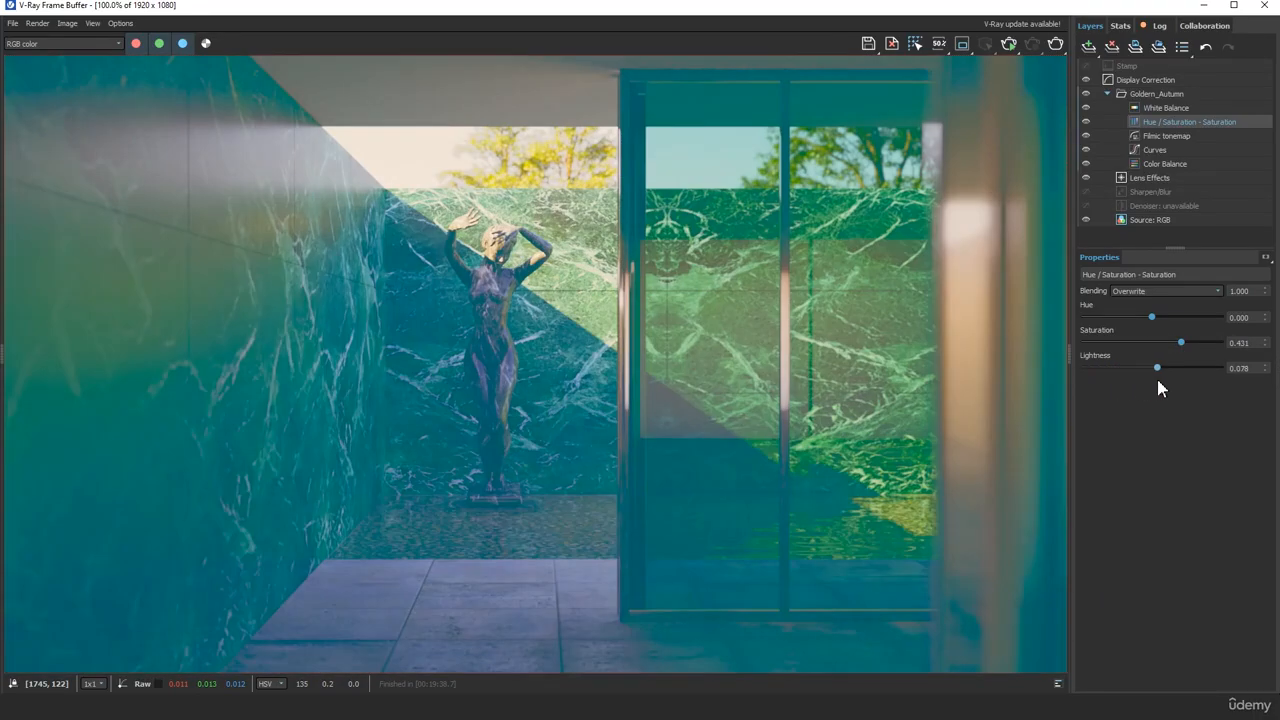
pyautogui.hotkey('ctrl', 'z')
# Show the Filmic tonemap layer's properties and compare the image with log space on and off
pyautogui.click(1170, 137)
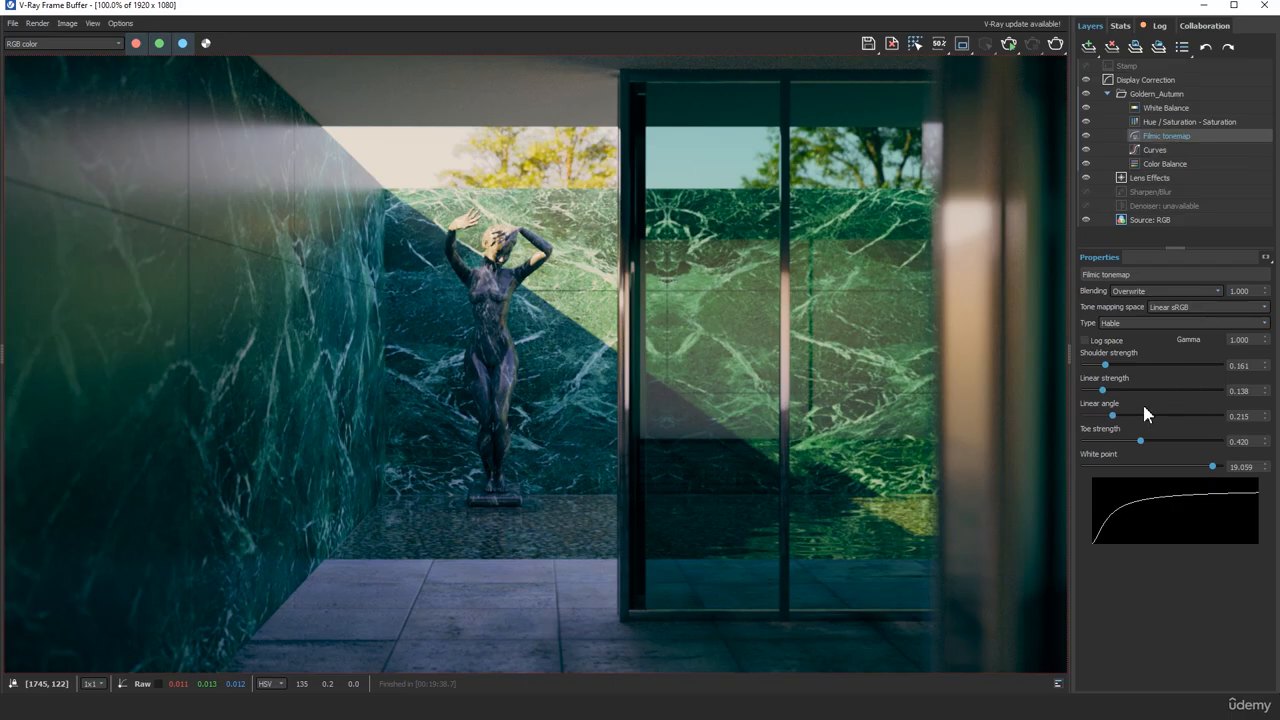
pyautogui.click(1085, 341)
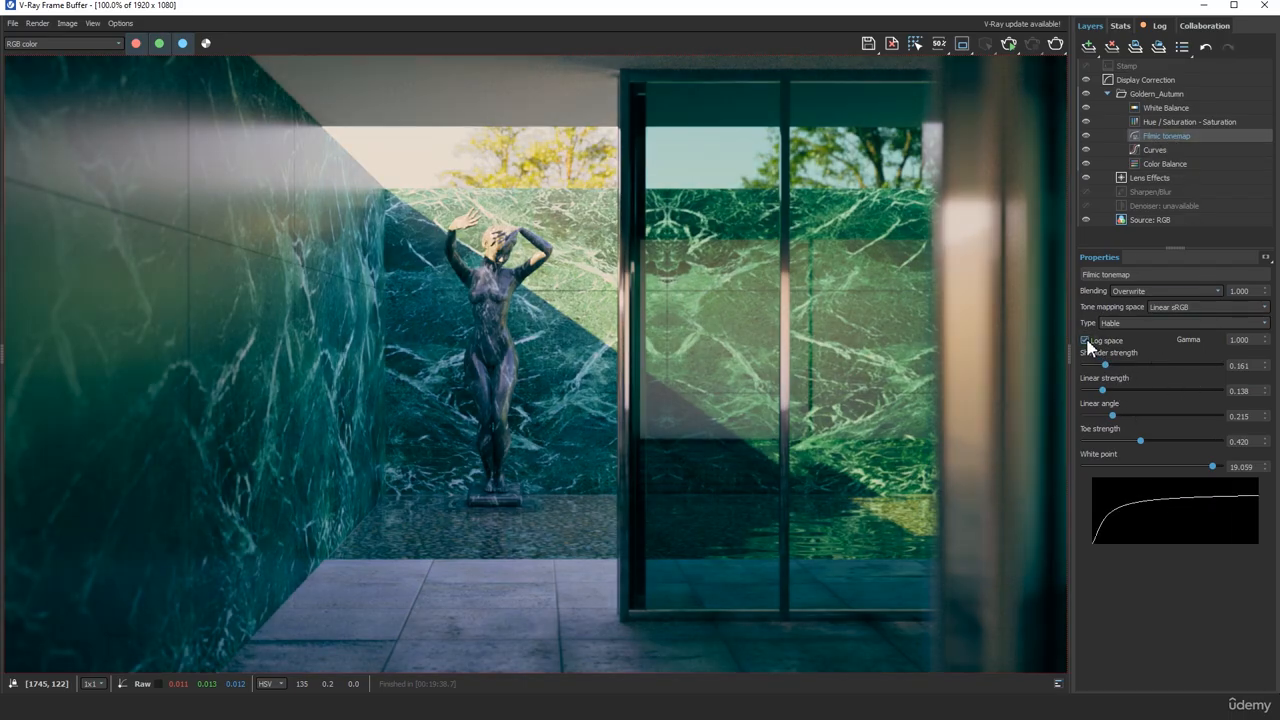
pyautogui.click(1085, 341)
pyautogui.click(1085, 341)
pyautogui.click(1085, 341)
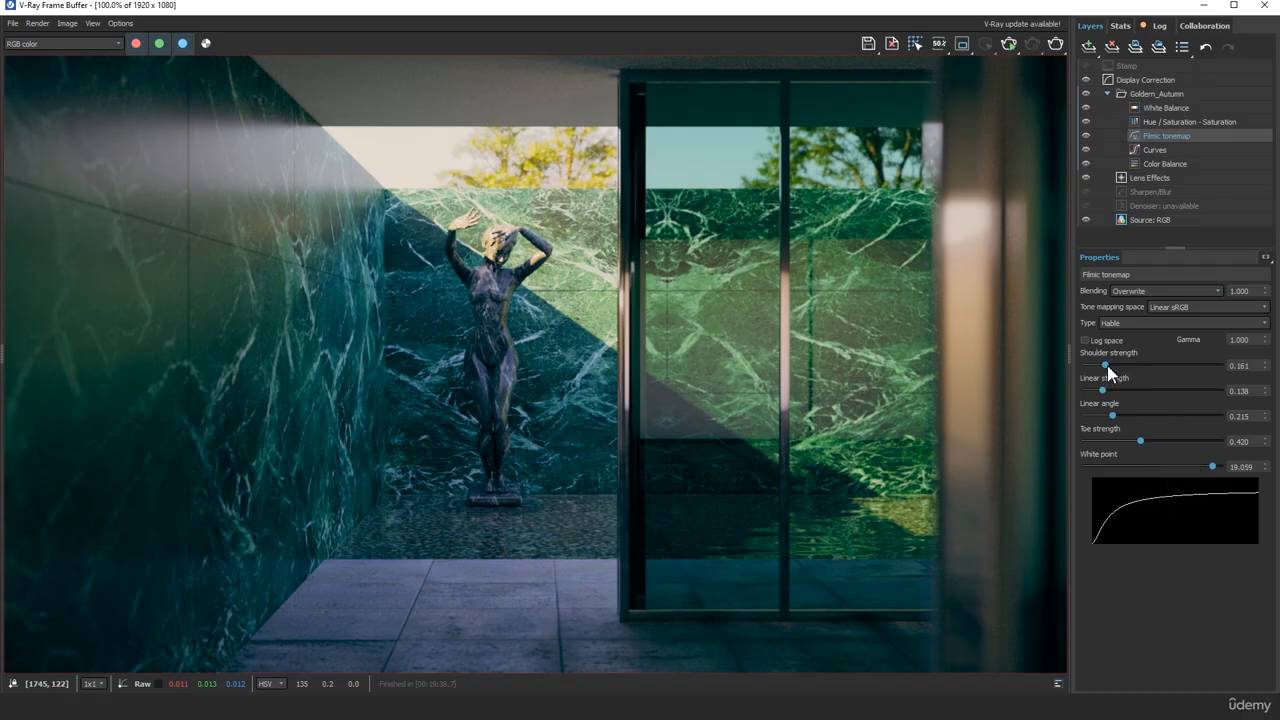
# Set the Filmic tonemap's shoulder strength to 0.260 and linear strength to 0.113, undoing the trial linear angle change
pyautogui.moveTo(1105, 366)
pyautogui.mouseDown()
pyautogui.moveTo(1177, 370)
pyautogui.moveTo(1127, 371)
pyautogui.mouseUp()
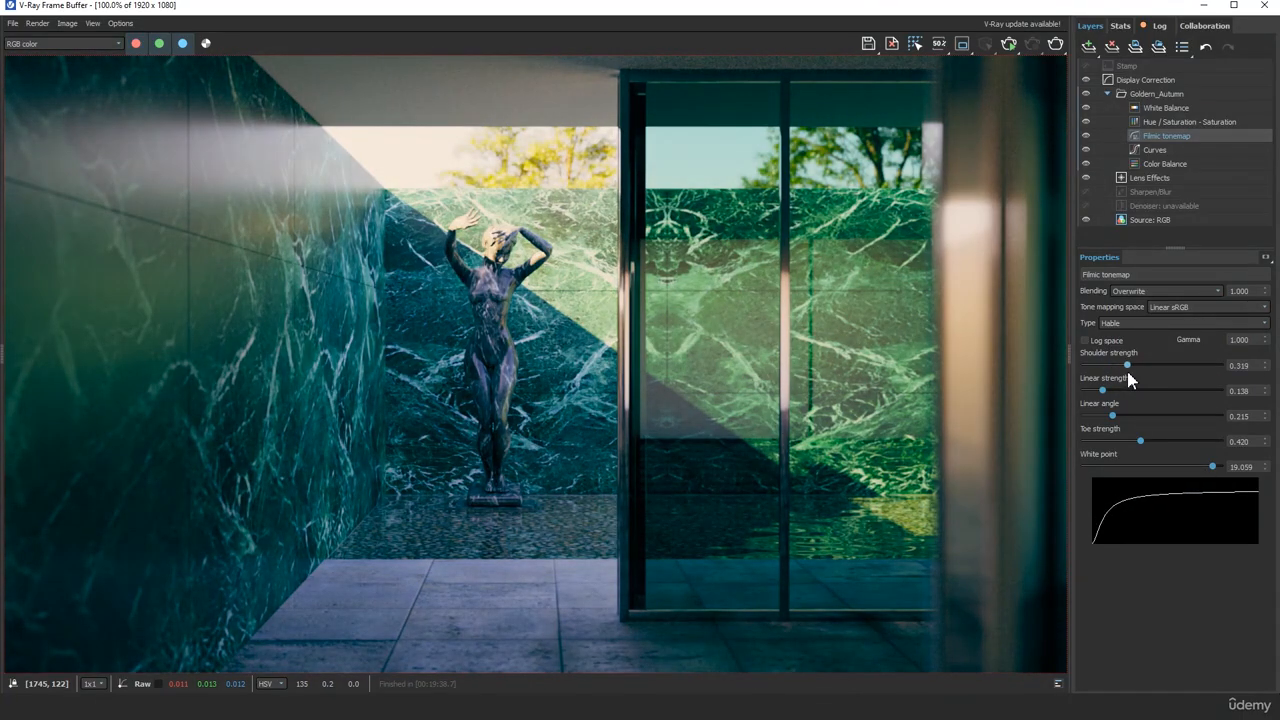
pyautogui.hotkey('ctrl', 'z')
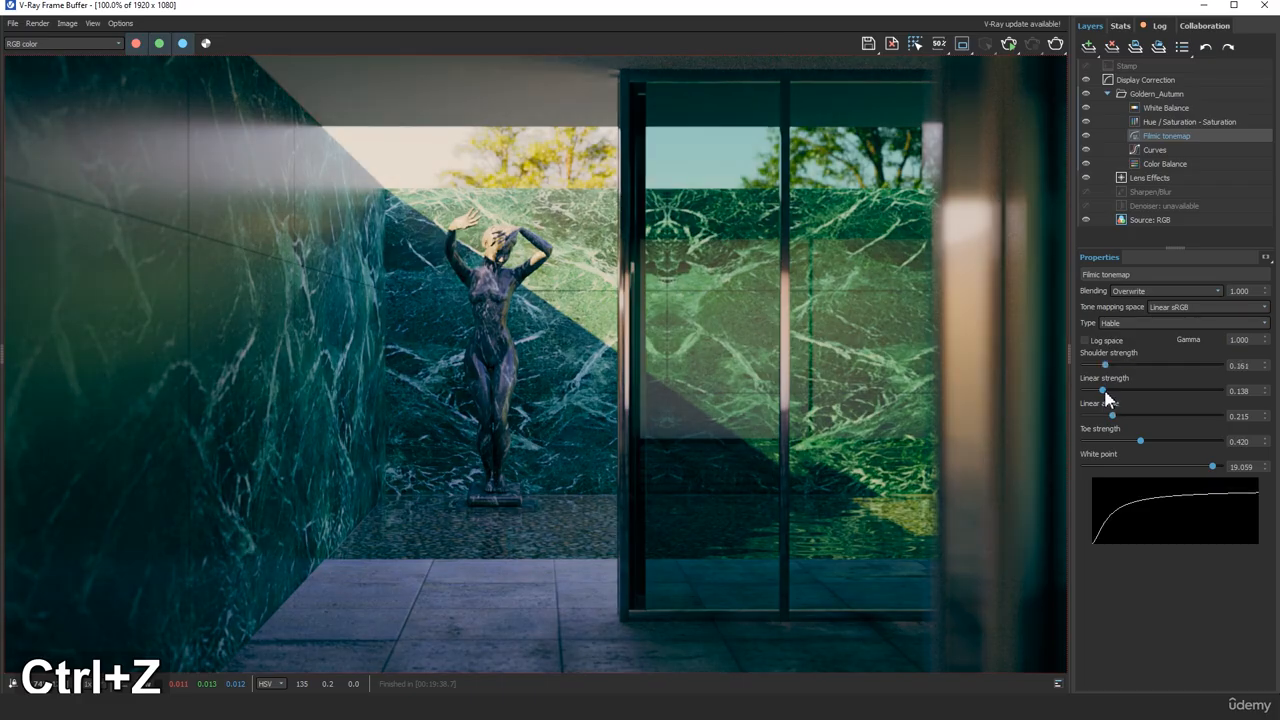
pyautogui.moveTo(1109, 366); pyautogui.dragTo(1098, 396)
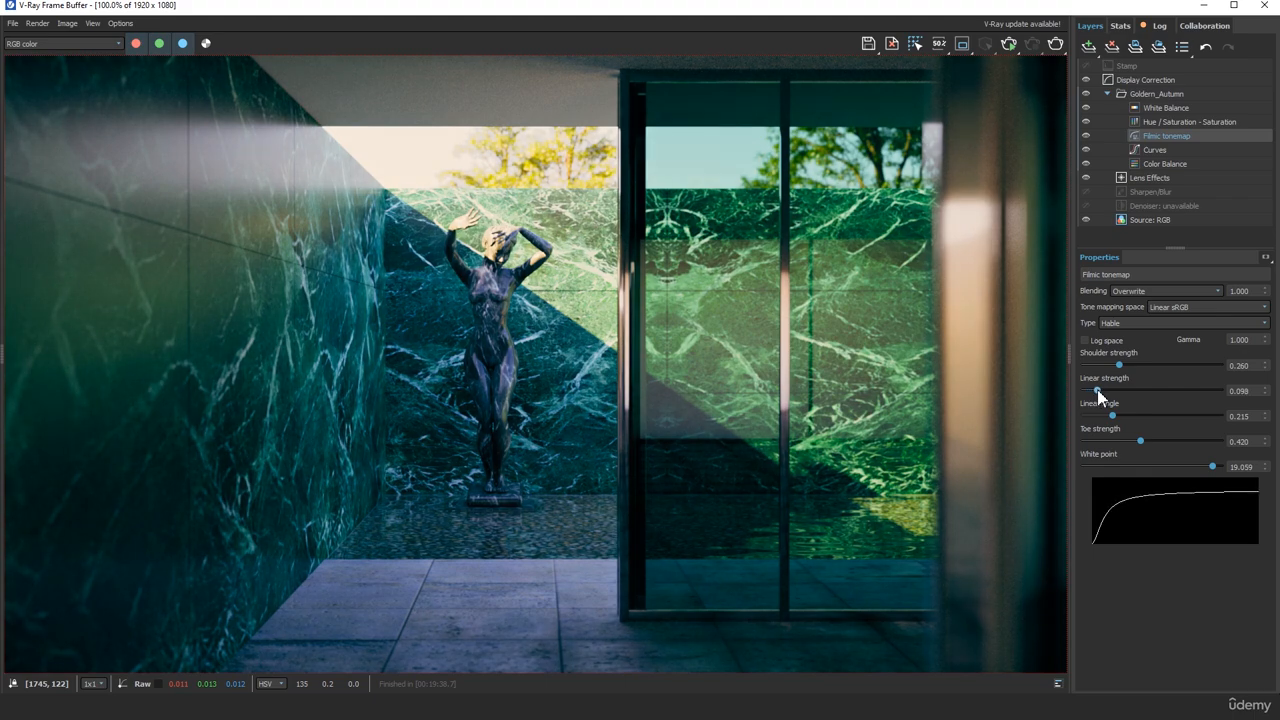
pyautogui.moveTo(1098, 396); pyautogui.dragTo(1056, 416)
pyautogui.hotkey('ctrl', 'z')
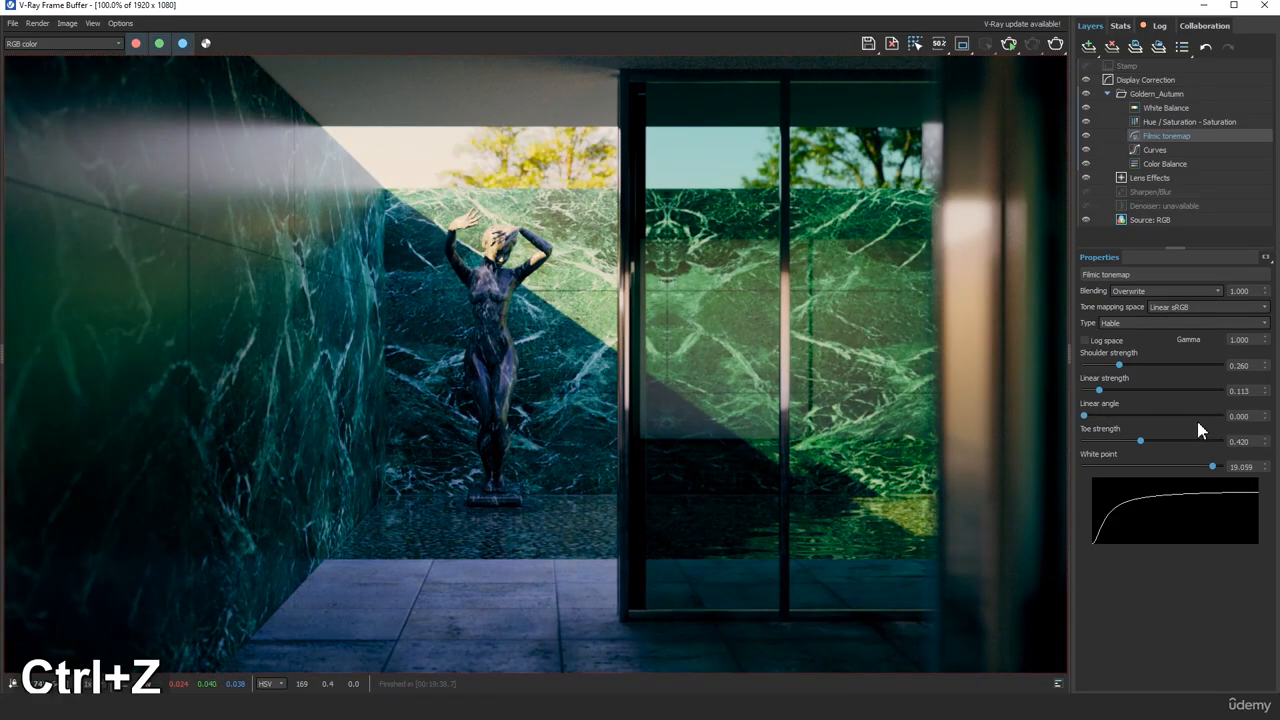
pyautogui.hotkey('ctrl', 'z')
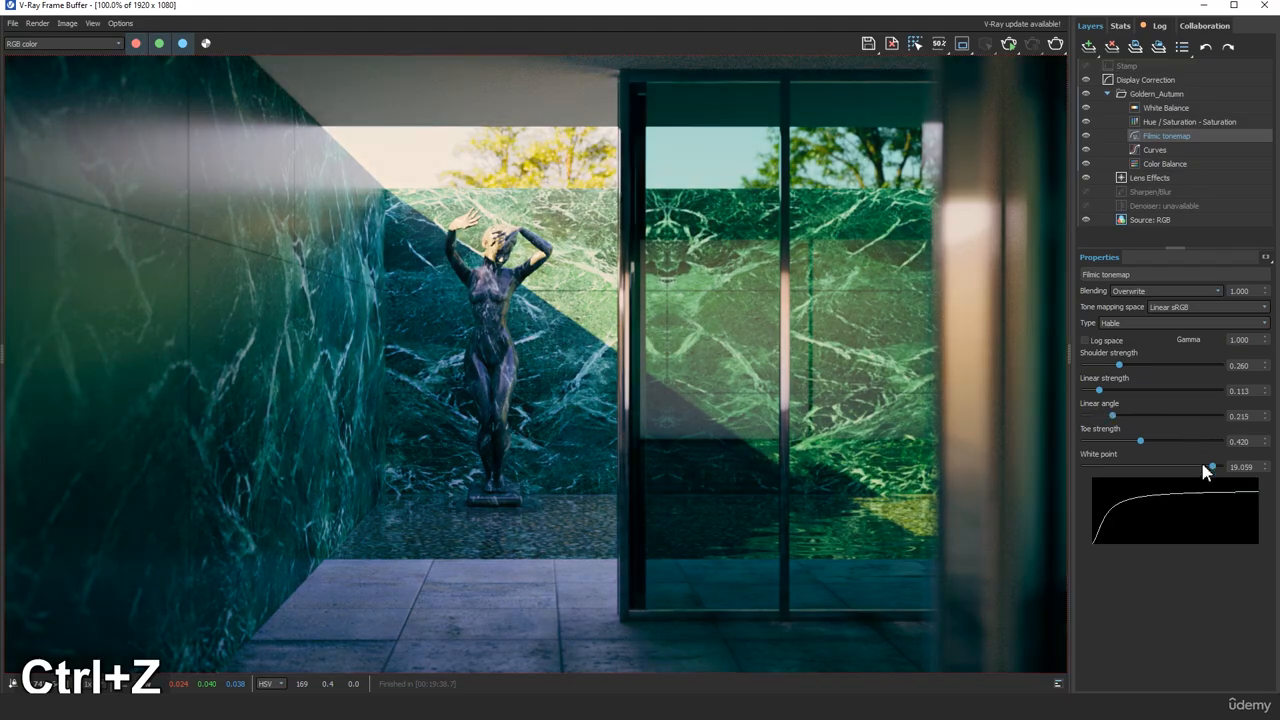
# Try a Filmic tonemap toe strength of 1.000 and a white point of 1.000, undoing each trial
pyautogui.moveTo(1148, 442); pyautogui.dragTo(1262, 465)
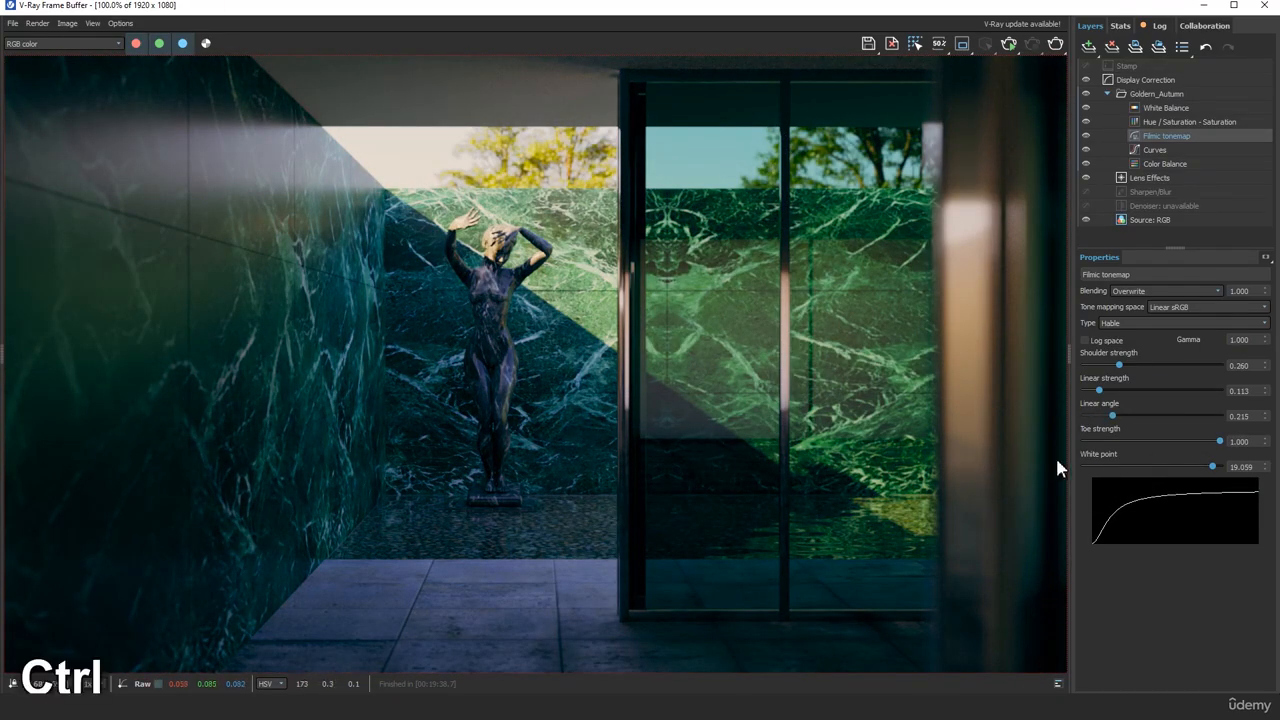
pyautogui.hotkey('ctrl', 'z')
pyautogui.moveTo(1214, 466); pyautogui.dragTo(304, 405)
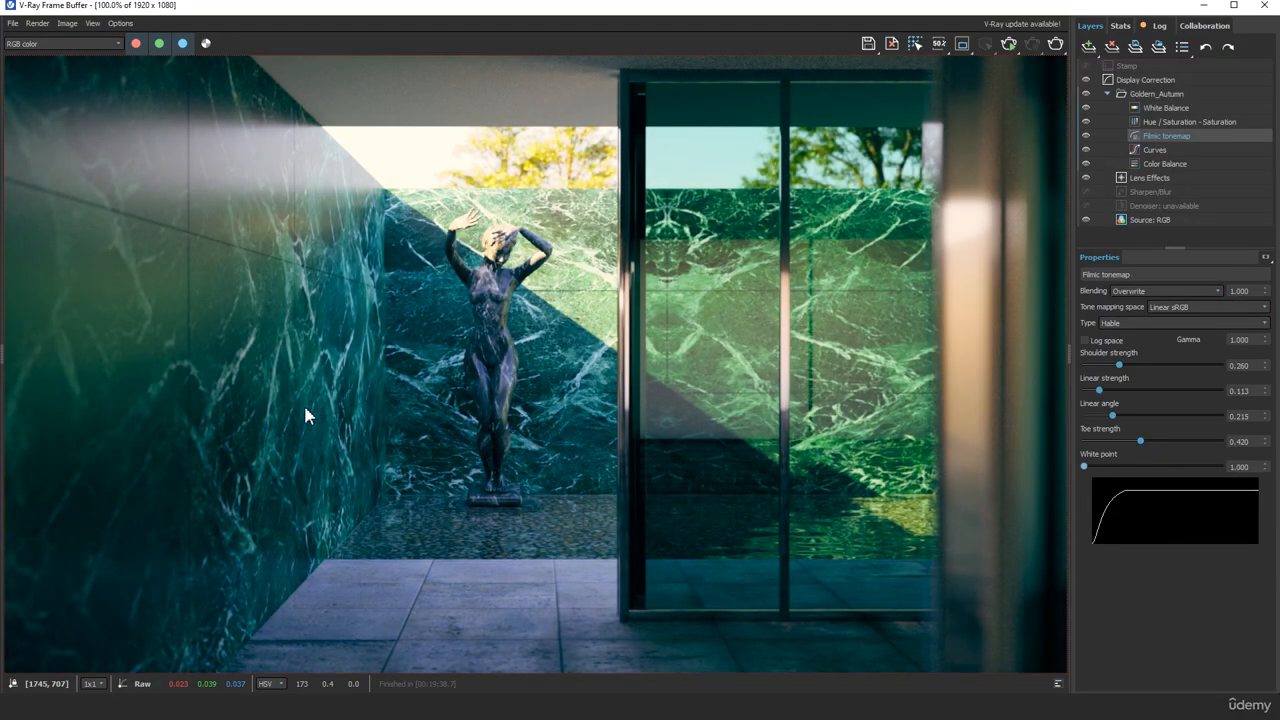
pyautogui.hotkey('ctrl', 'z')
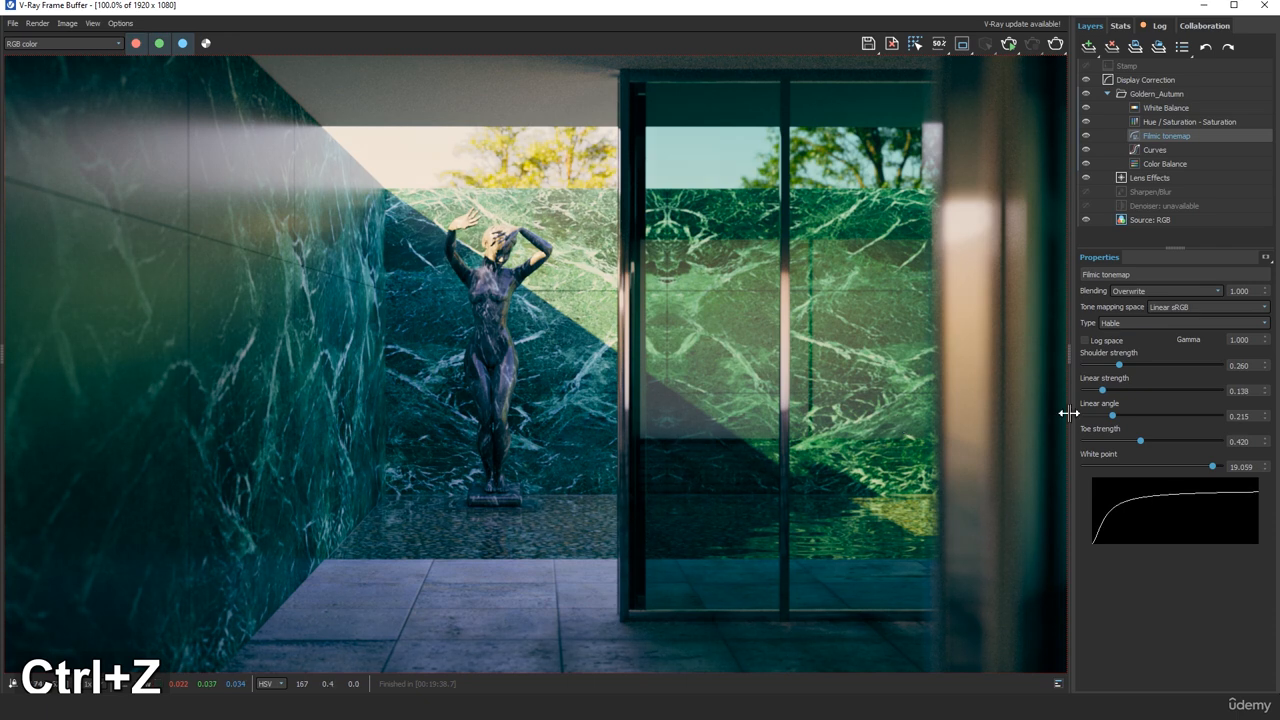
# Try raising the red curve of the Curves layer to the point (0.253, 0.642) and undo it
pyautogui.click(1160, 150)
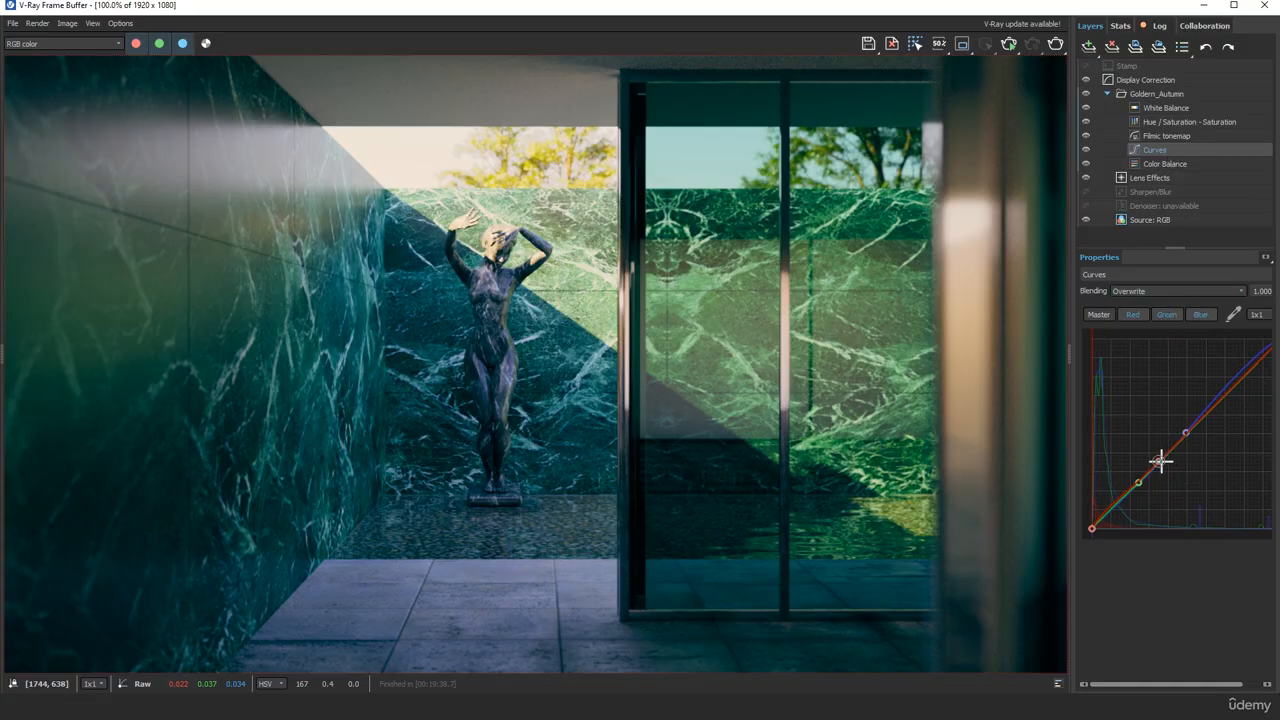
pyautogui.moveTo(1160, 460); pyautogui.dragTo(1140, 405)
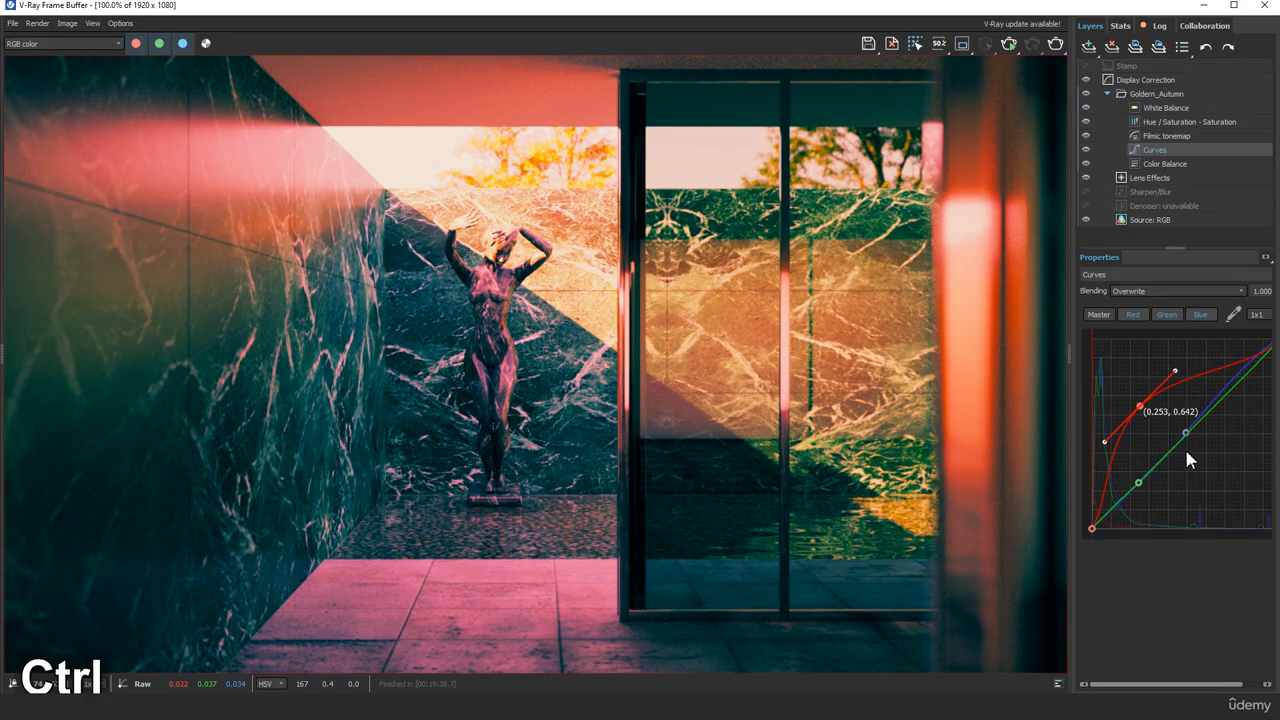
pyautogui.hotkey('ctrl', 'z')
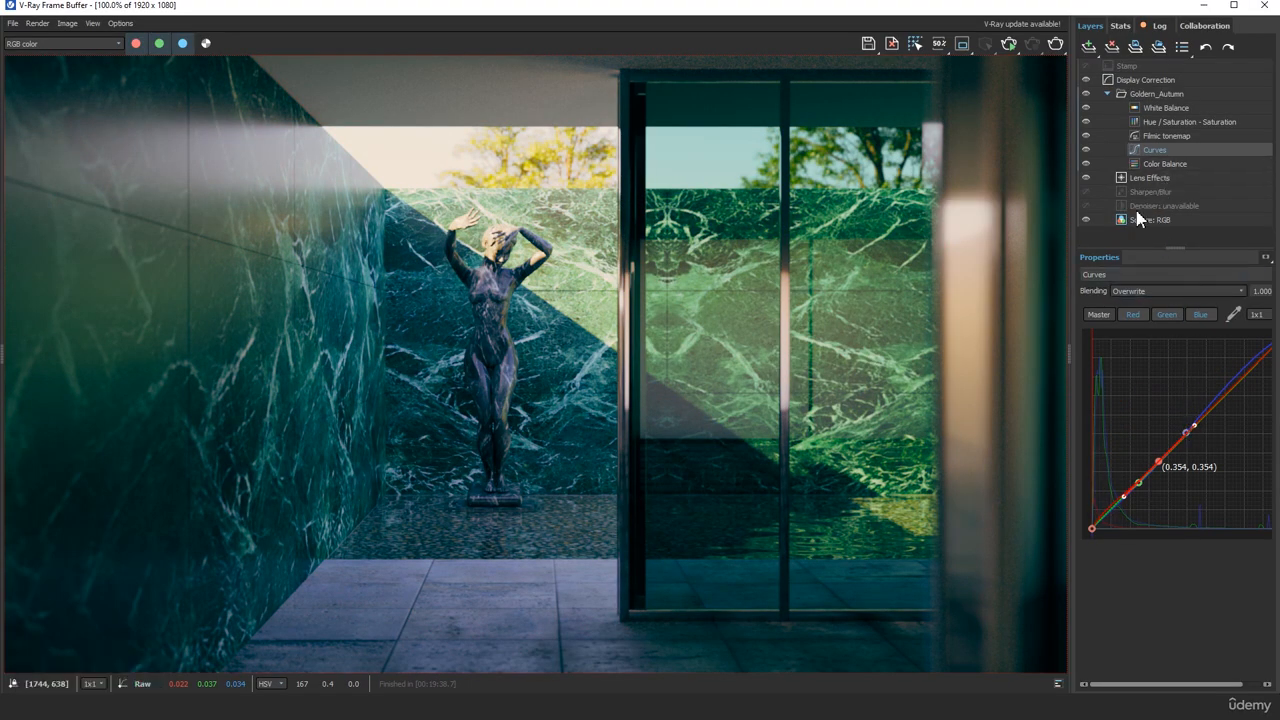
# Try different Color Balance shifts for the shadows and the highlights, undoing each trial
pyautogui.click(1153, 163)
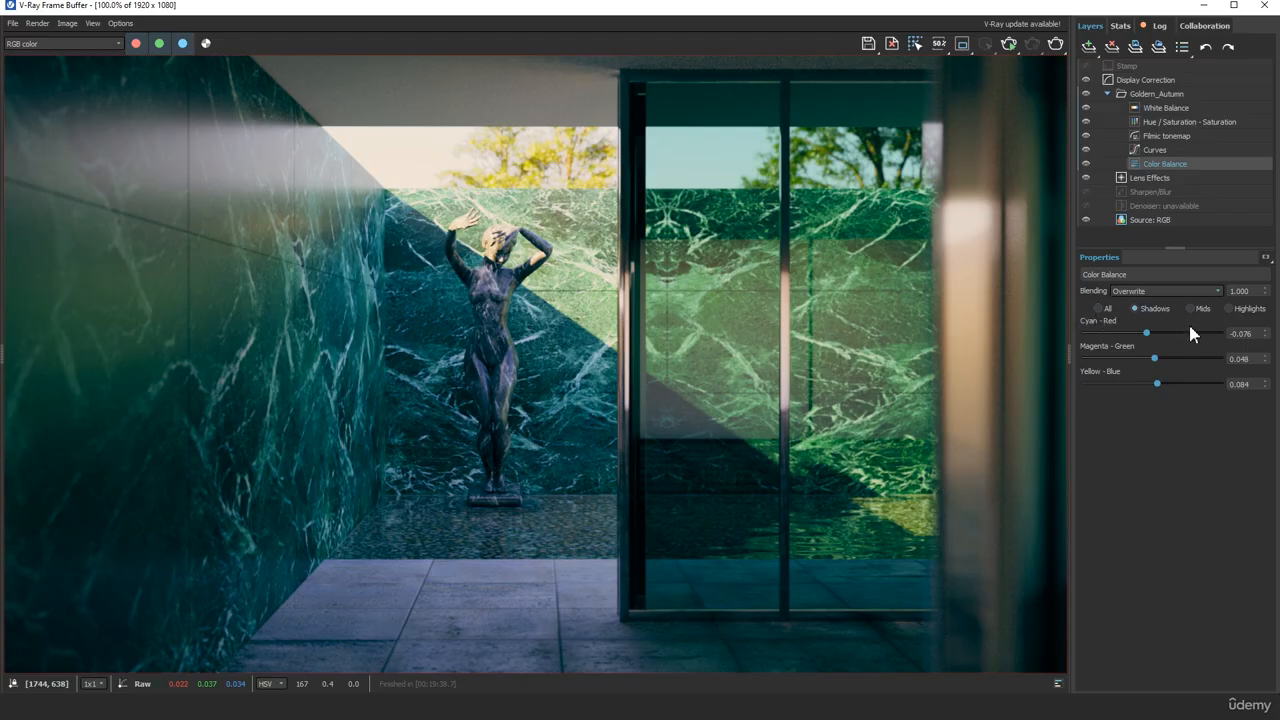
pyautogui.moveTo(1147, 338)
pyautogui.mouseDown()
pyautogui.moveTo(1234, 340)
pyautogui.moveTo(1083, 338)
pyautogui.moveTo(1166, 336)
pyautogui.moveTo(1136, 336)
pyautogui.moveTo(1148, 336)
pyautogui.mouseUp()
pyautogui.hotkey('ctrl', 'z')
pyautogui.hotkey('ctrl', 'z')
pyautogui.click(1228, 308)
pyautogui.moveTo(1141, 334); pyautogui.dragTo(1177, 386)
pyautogui.hotkey('ctrl', 'z')
pyautogui.hotkey('ctrl', 'z')
pyautogui.hotkey('ctrl', 'z')
# Compare the image with the Goldern_Autumn folder switched off and on, and without and with Display Correction
pyautogui.click(1086, 93)
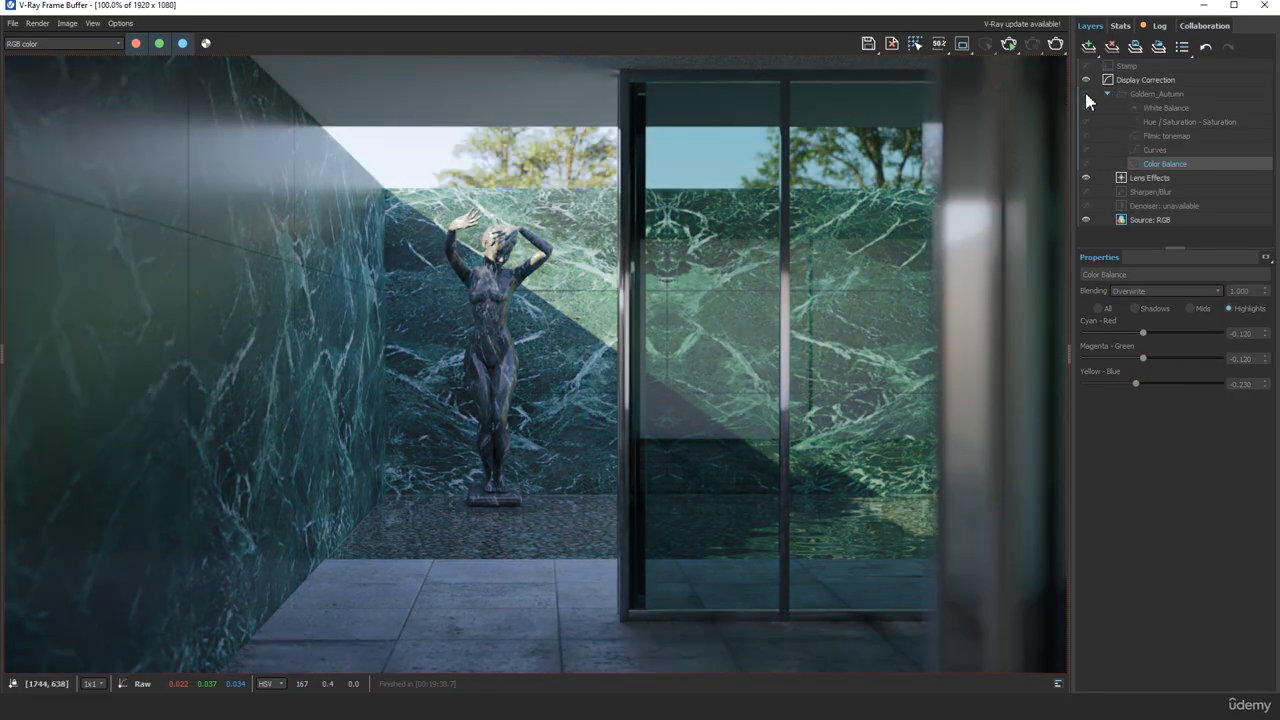
pyautogui.click(1086, 93)
pyautogui.click(1086, 93)
pyautogui.click(1087, 80)
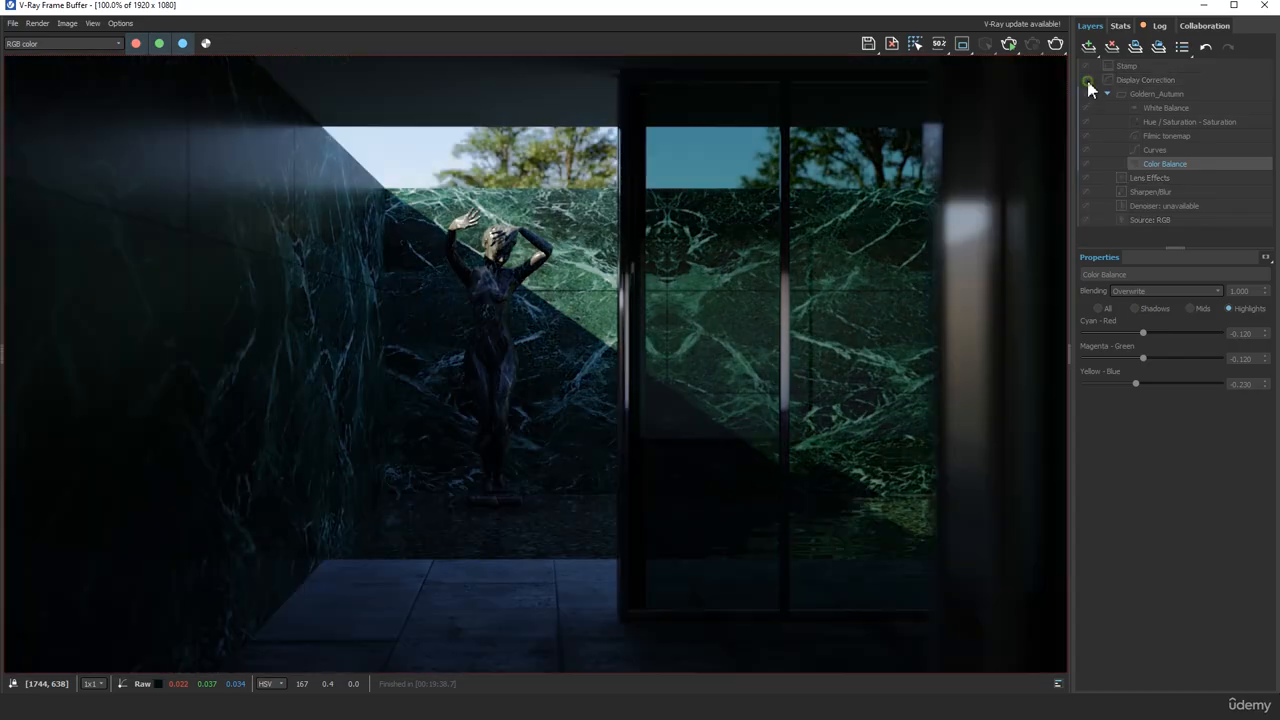
pyautogui.click(1087, 80)
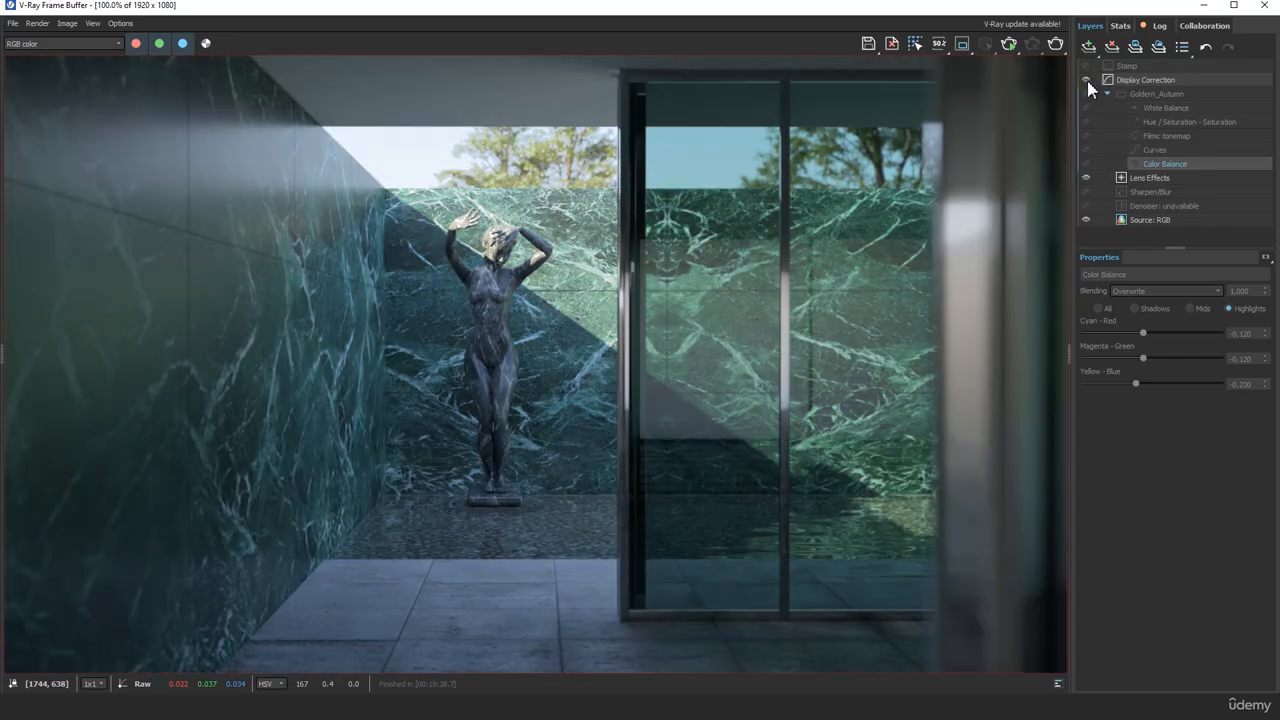
# Collapse the Goldern_Autumn folder and compare the image without and with its grading, leaving the folder enabled
pyautogui.click(1086, 93)
pyautogui.doubleClick(1084, 94)
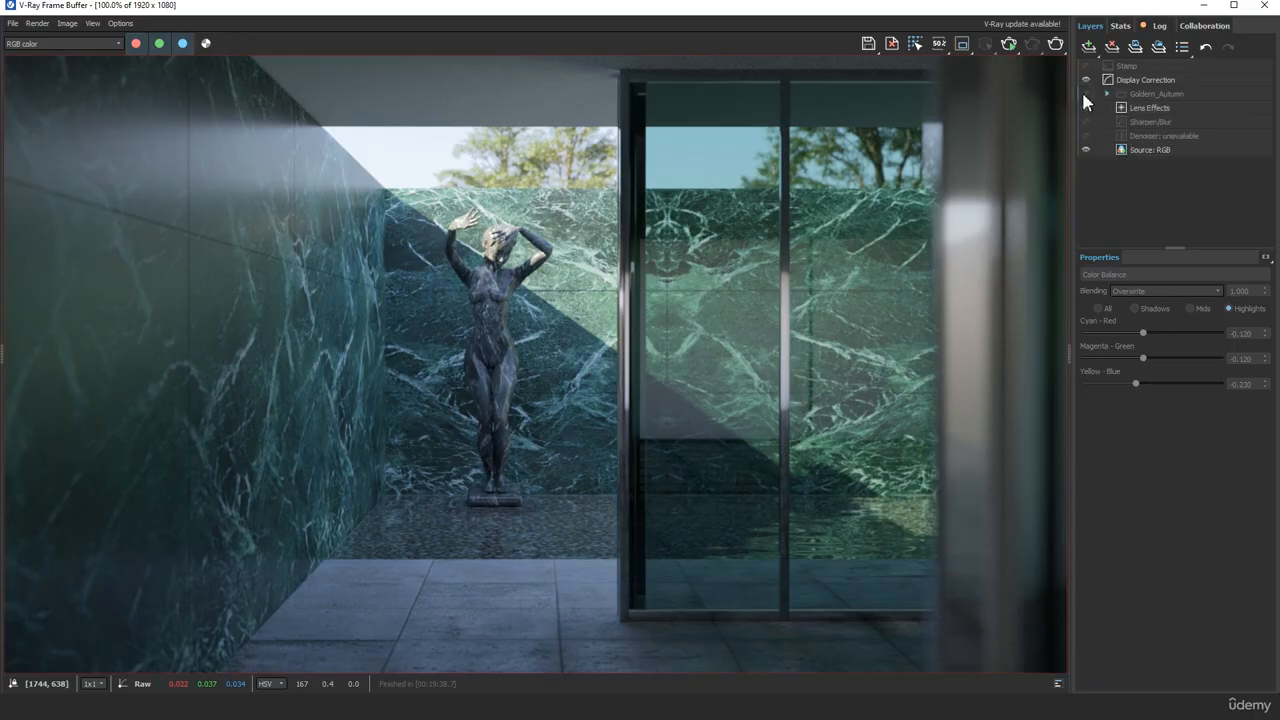
pyautogui.click(1087, 95)
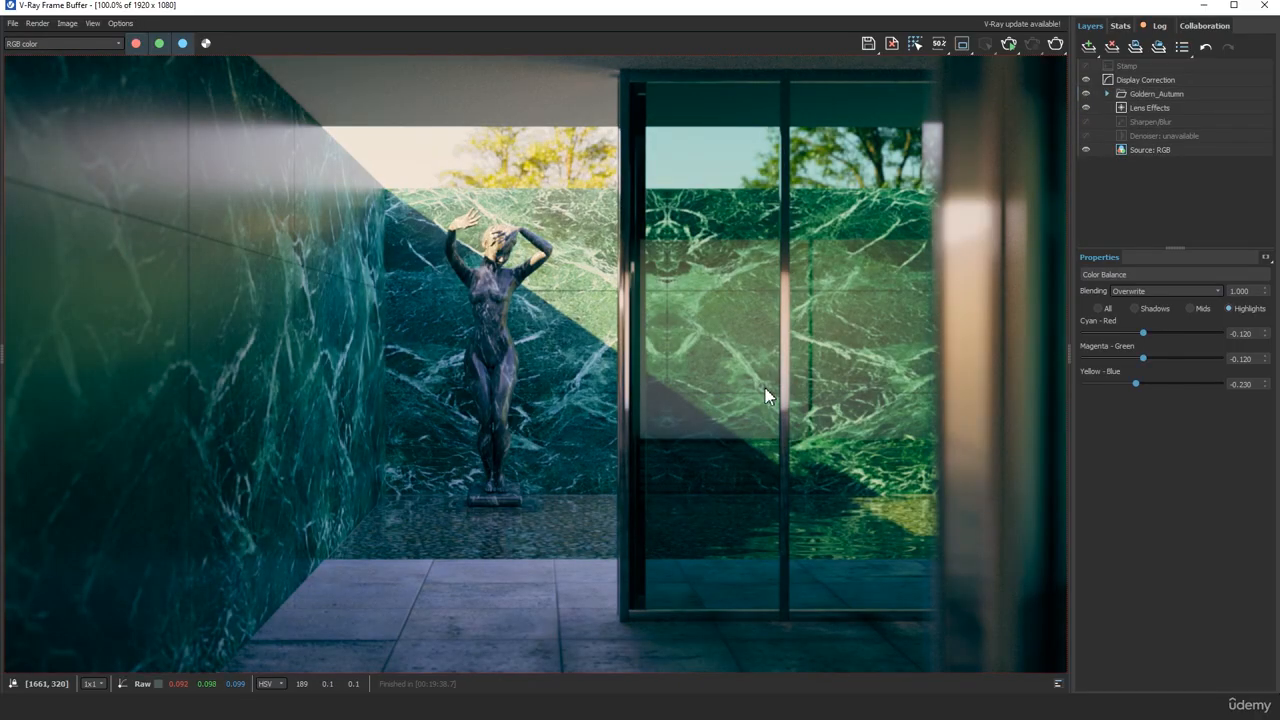
pyautogui.click(1085, 93)
pyautogui.scroll(-1, 673, 340)
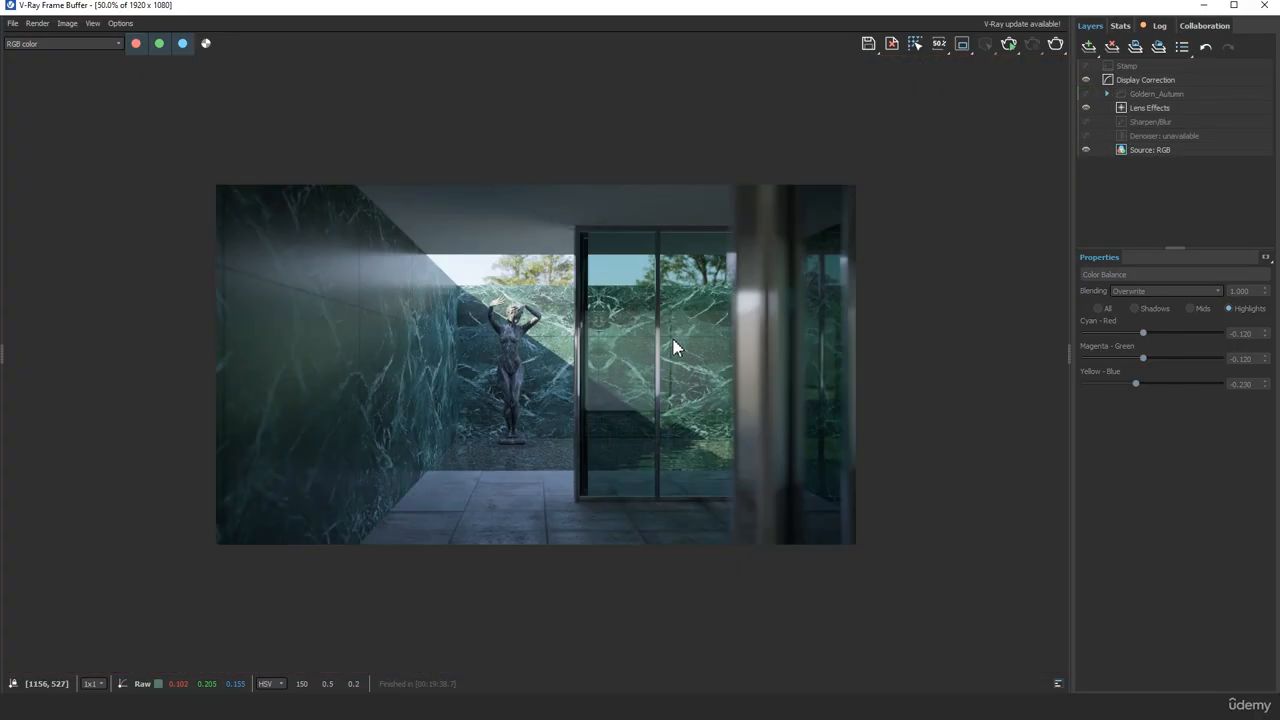
pyautogui.scroll(1, 673, 340)
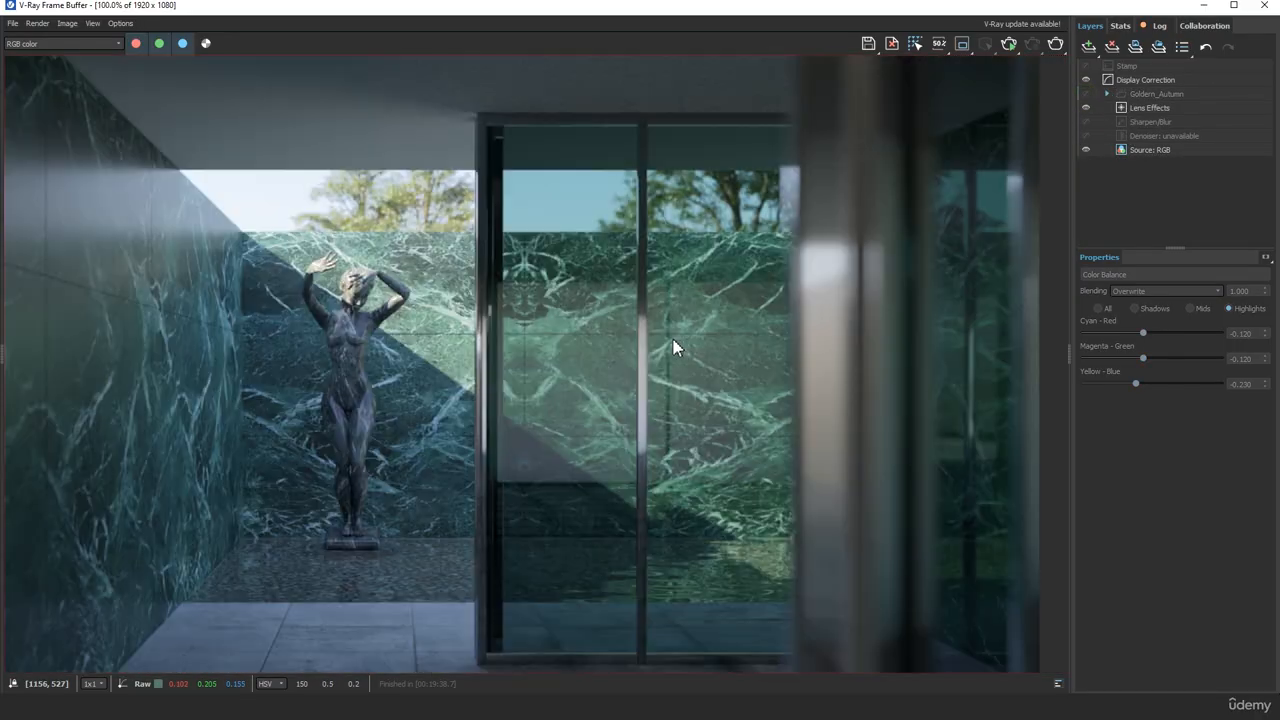
pyautogui.click(1086, 94)
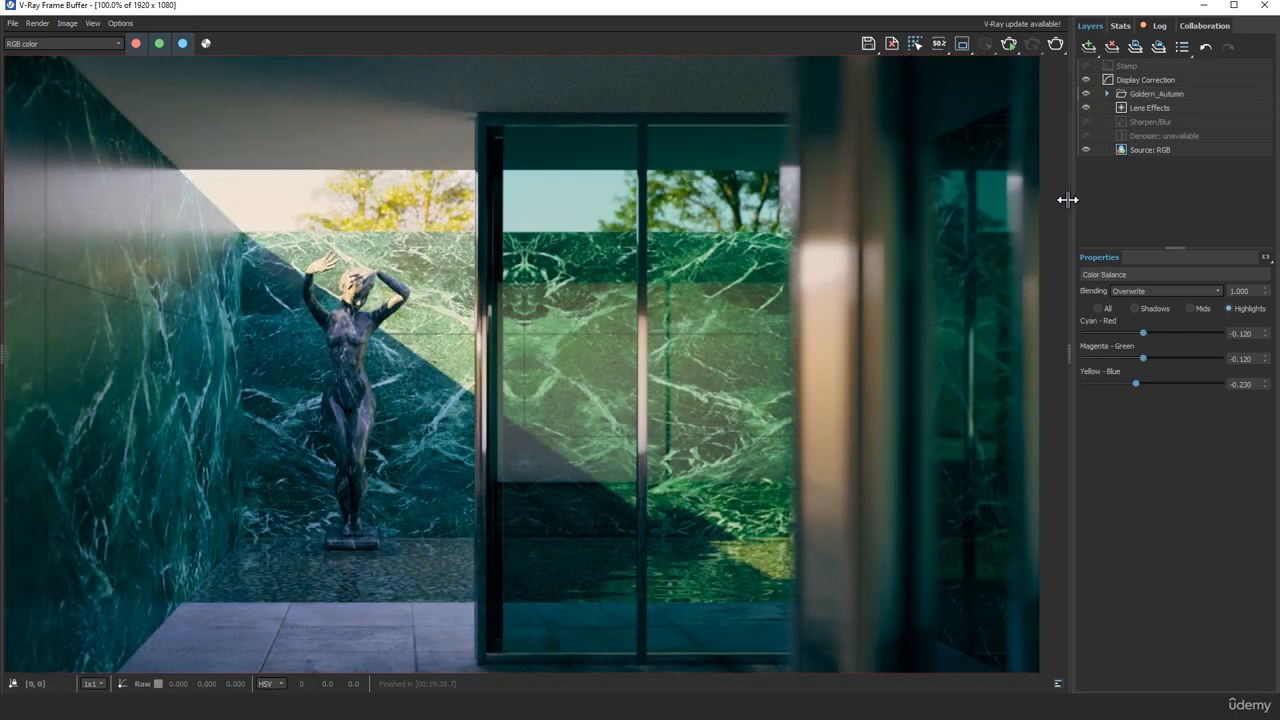
# Hide the layers and properties area to give the graded image the full window width
pyautogui.moveTo(1068, 200); pyautogui.dragTo(1274, 264)
pyautogui.scroll(-1, 715, 390)
pyautogui.scroll(1, 715, 390)
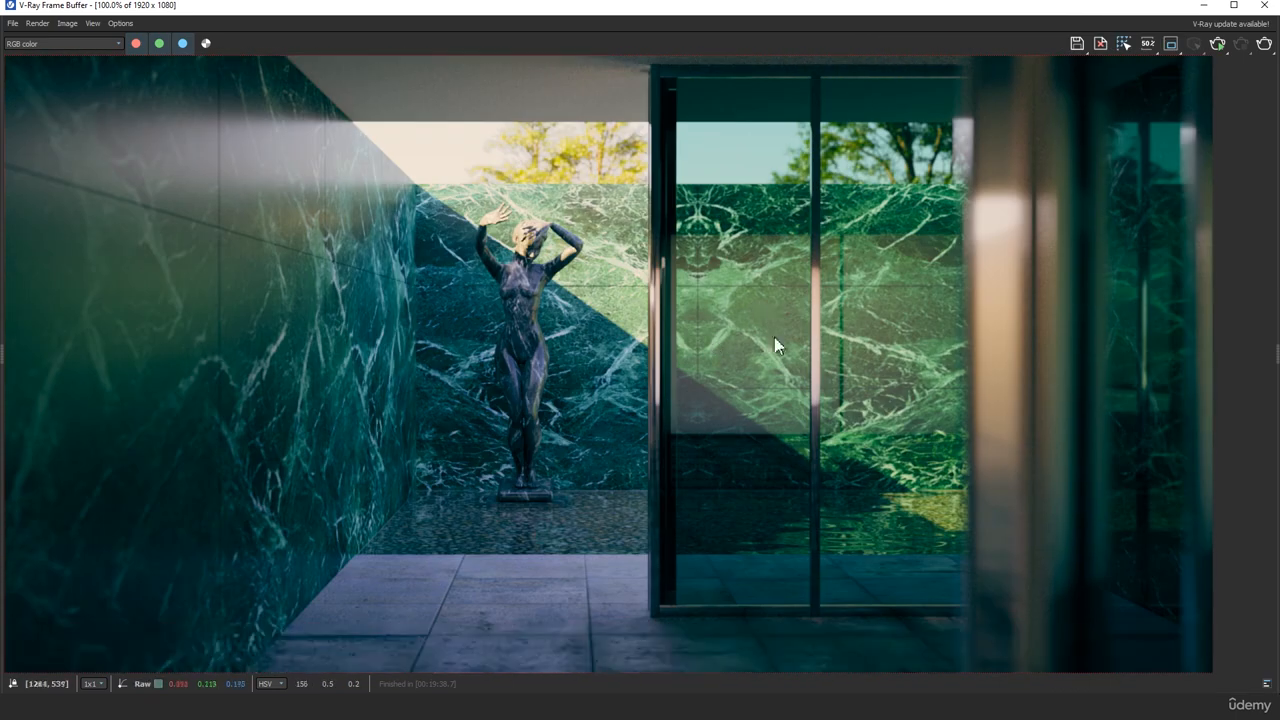
# Save the graded image as a PNG file named test 02 in the renderoutput folder, accepting the PNG options
pyautogui.click(1078, 45)
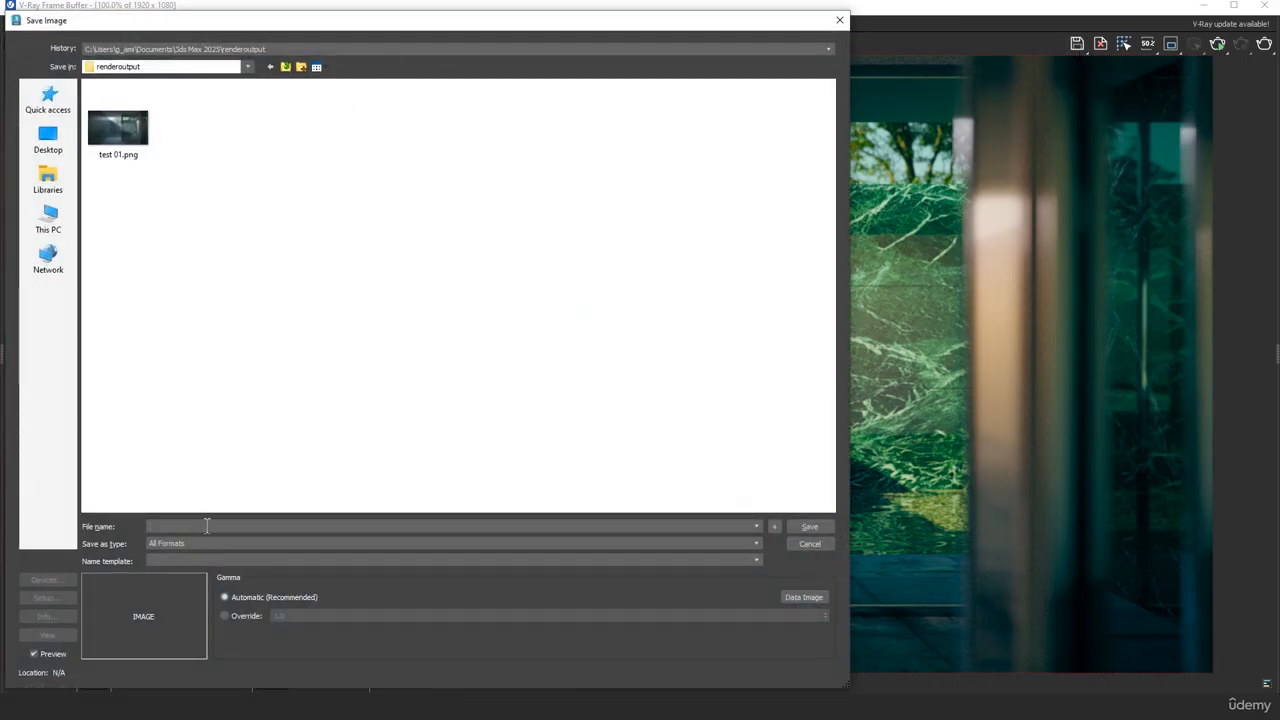
pyautogui.write('test 02')
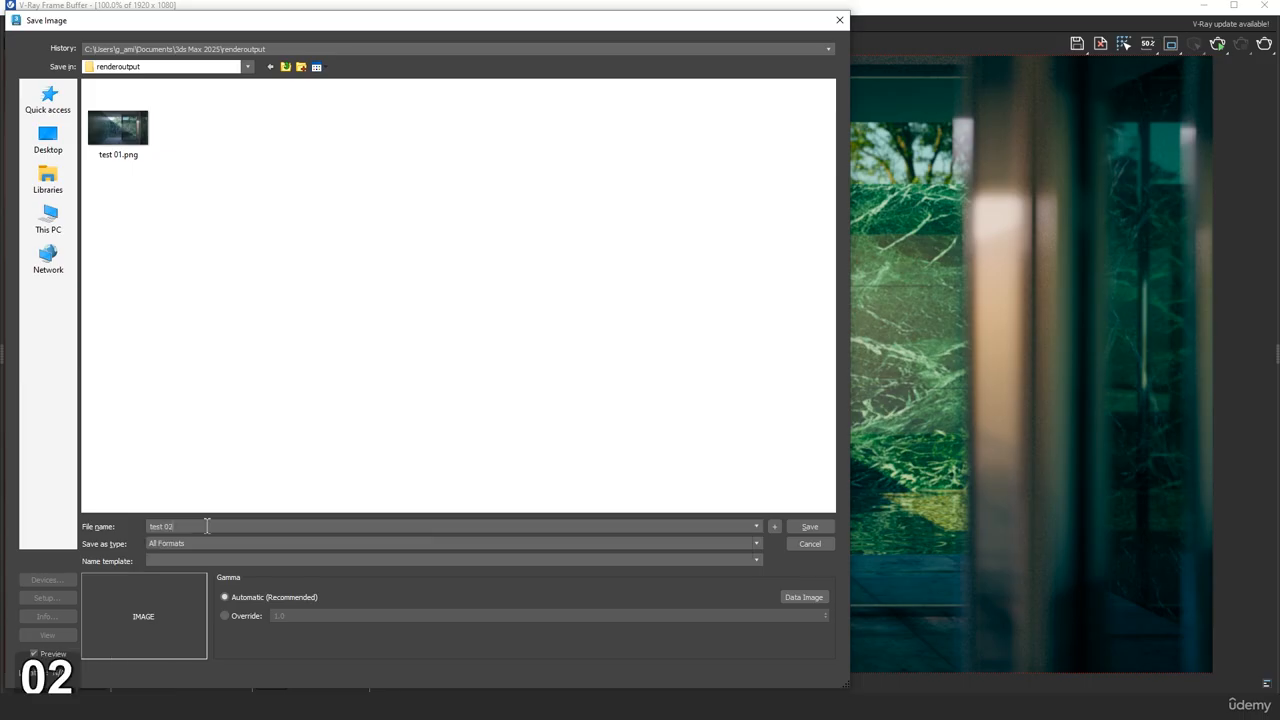
pyautogui.click(216, 542)
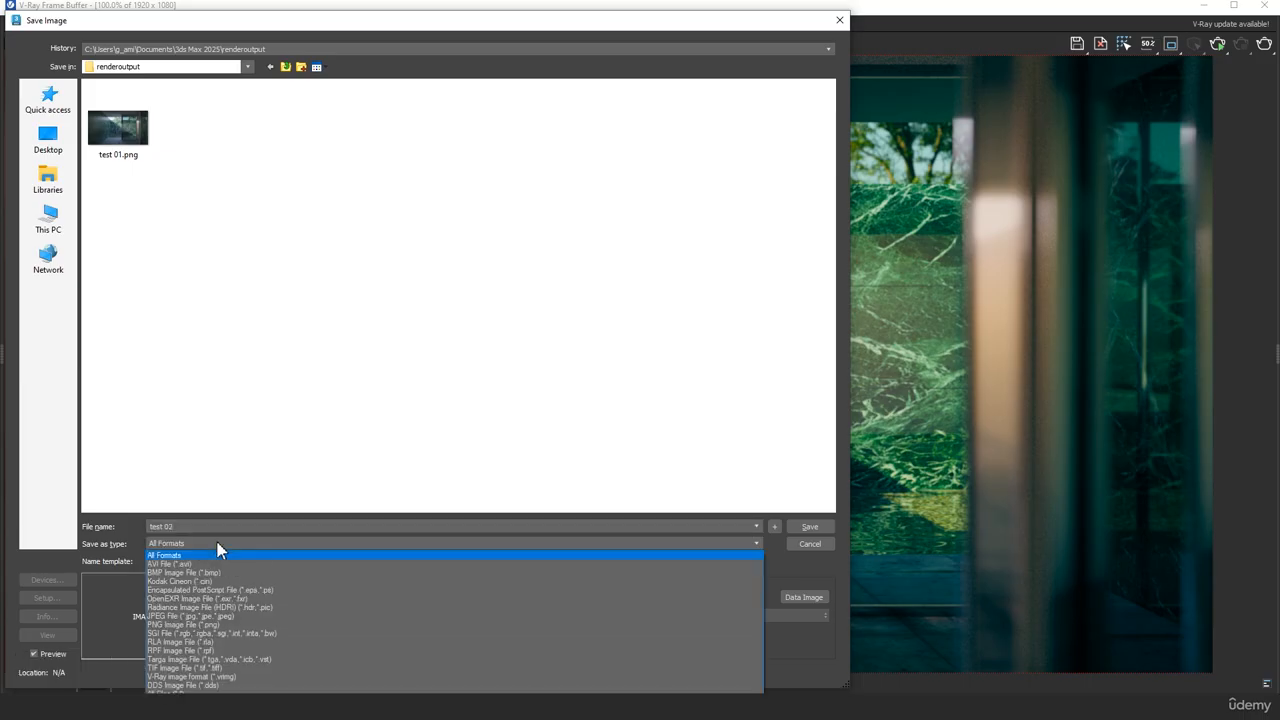
pyautogui.click(279, 625)
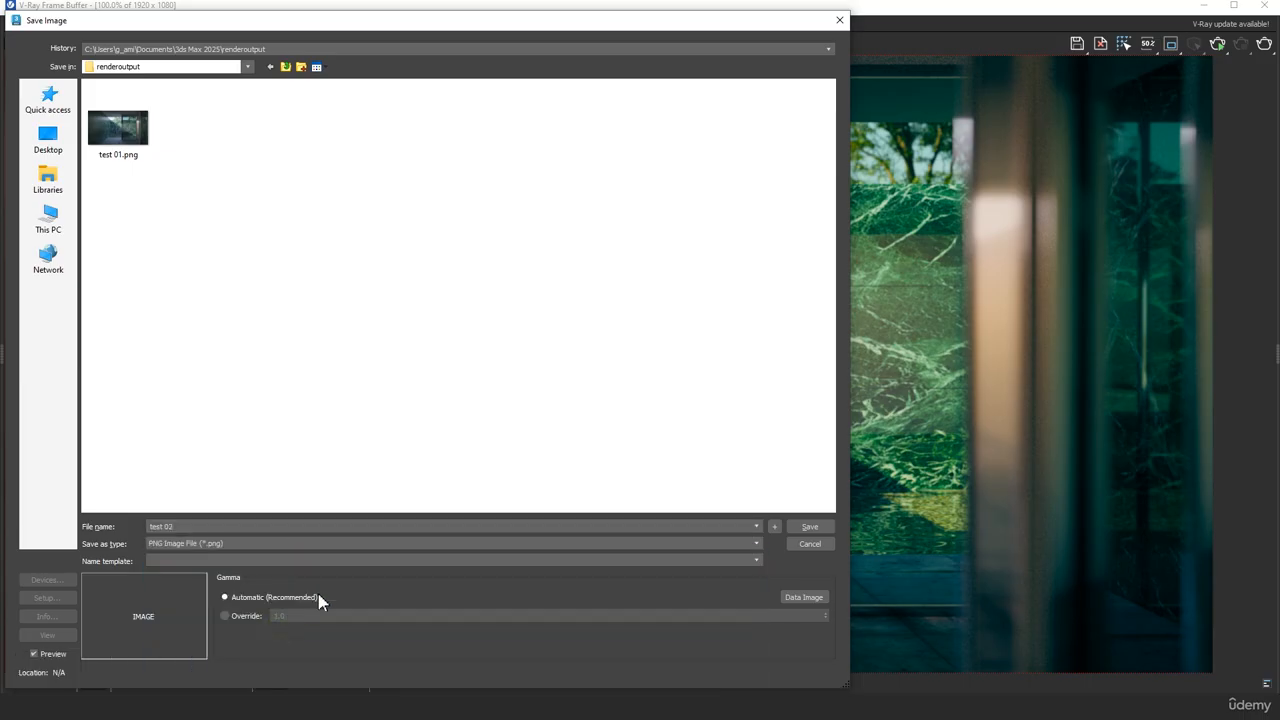
pyautogui.click(810, 528)
pyautogui.click(95, 162)
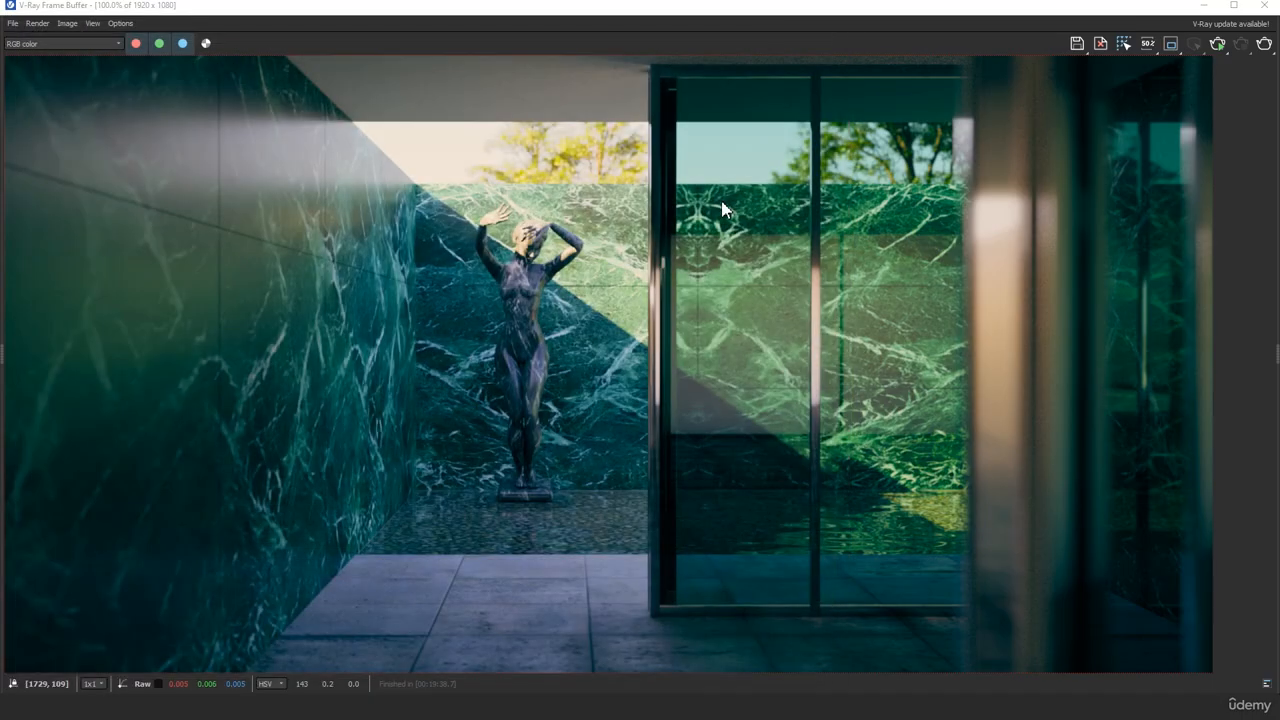